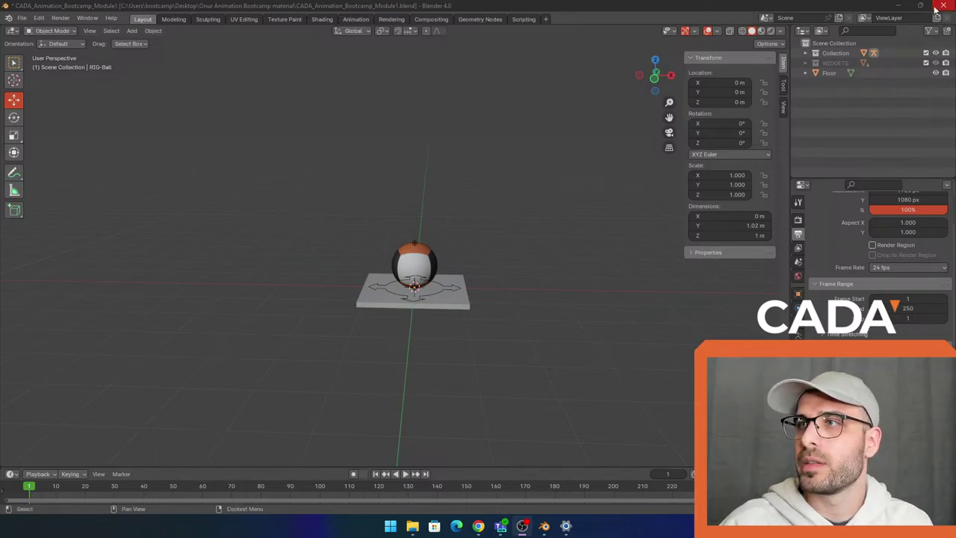
{"action": "left_click", "coordinate": [588, 124]}
{"action": "left_click", "coordinate": [457, 291]}
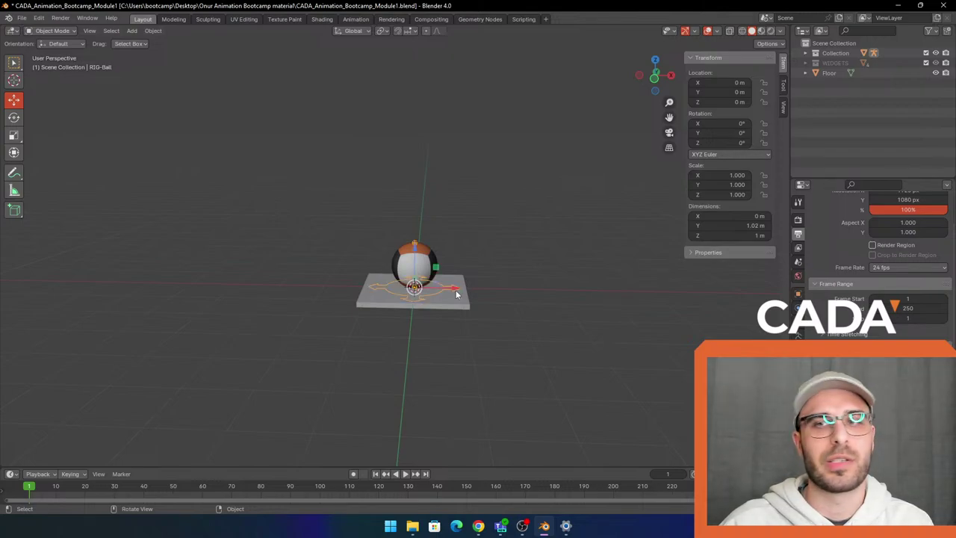
{"action": "left_click", "coordinate": [552, 260]}
{"action": "right_click", "coordinate": [496, 235]}
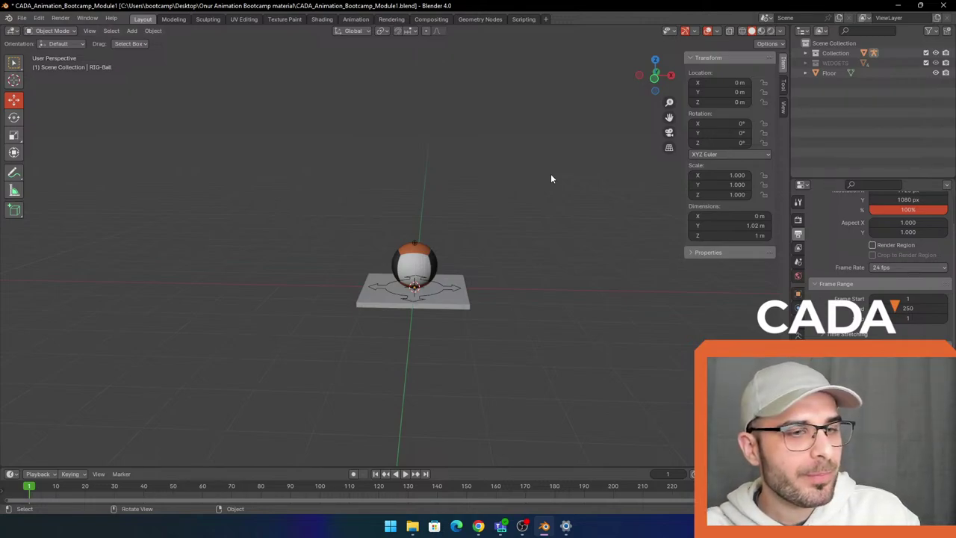
{"action": "left_click", "coordinate": [449, 286]}
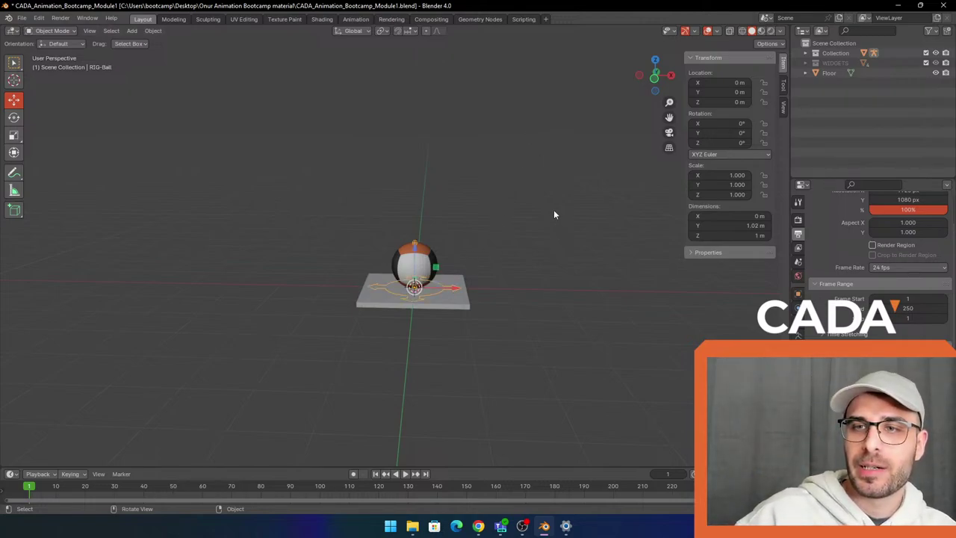
{"action": "left_click", "coordinate": [553, 212]}
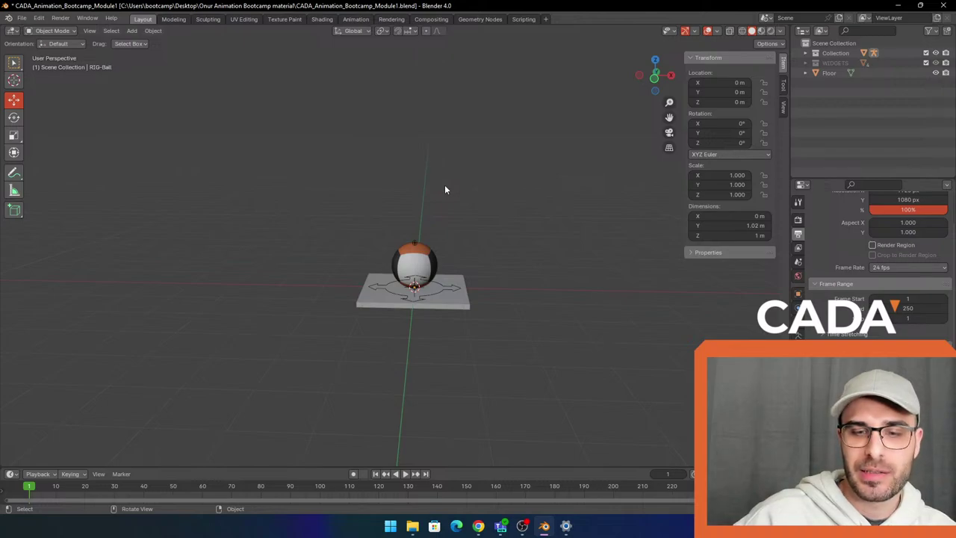
{"action": "middle_click_drag", "start_coordinate": [515, 200], "coordinate": [493, 215]}
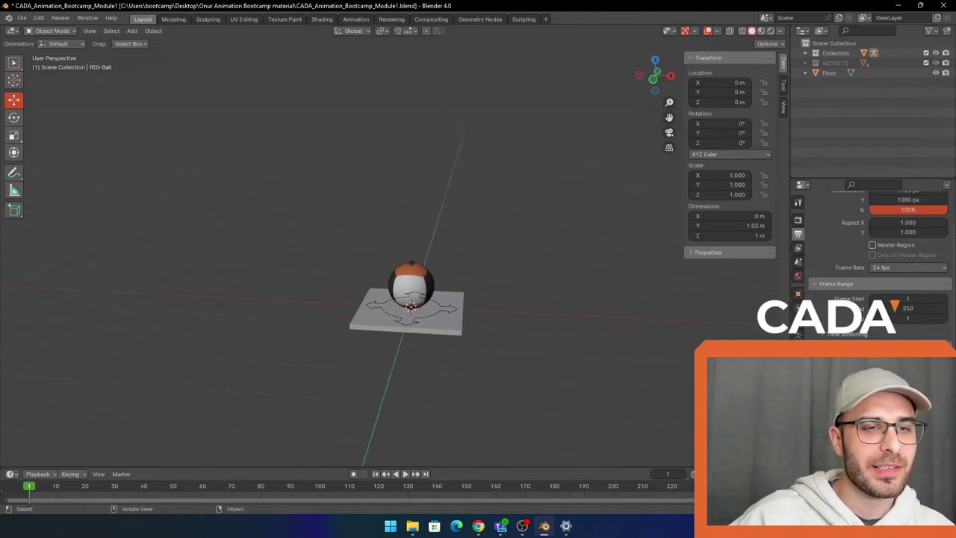
{"action": "key", "text": "alt+Tab"}
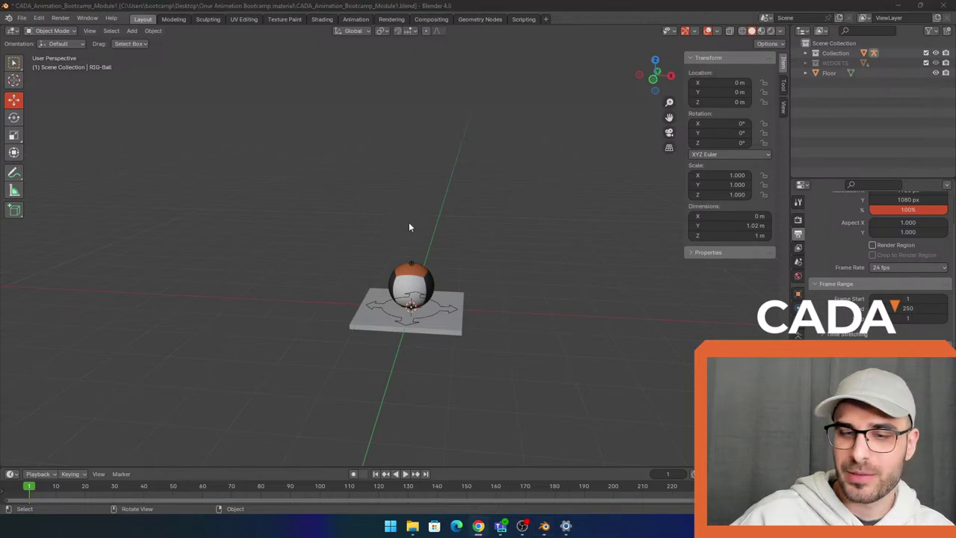
{"action": "middle_click_drag", "start_coordinate": [459, 266], "coordinate": [499, 196]}
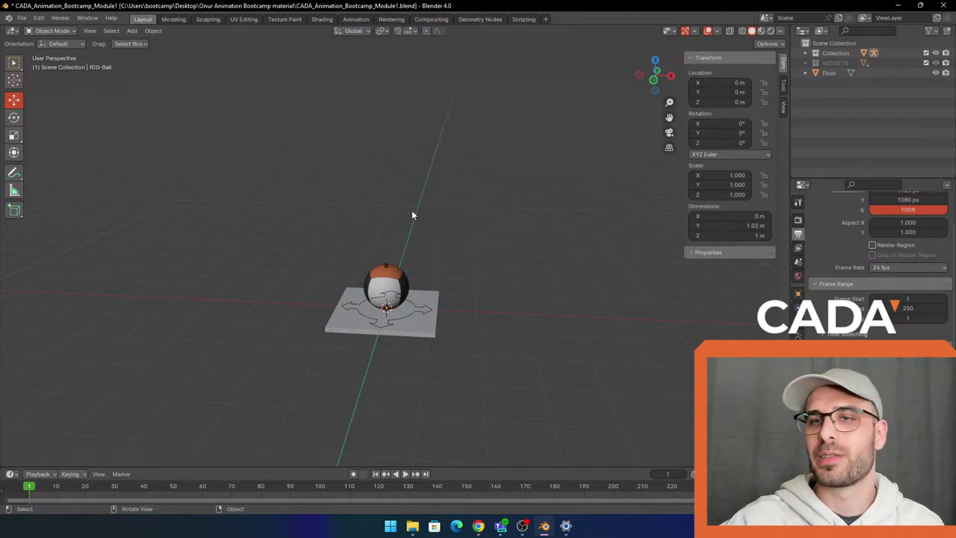
Make the timeline area beneath the 3D viewport taller
{"action": "left_click_drag", "start_coordinate": [495, 468], "coordinate": [495, 440]}
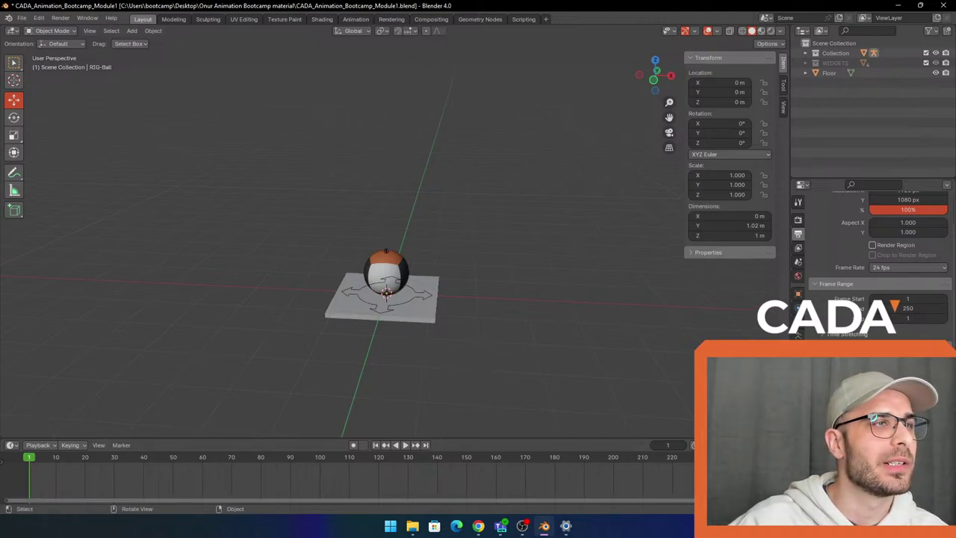
{"action": "key", "text": "ctrl+s"}
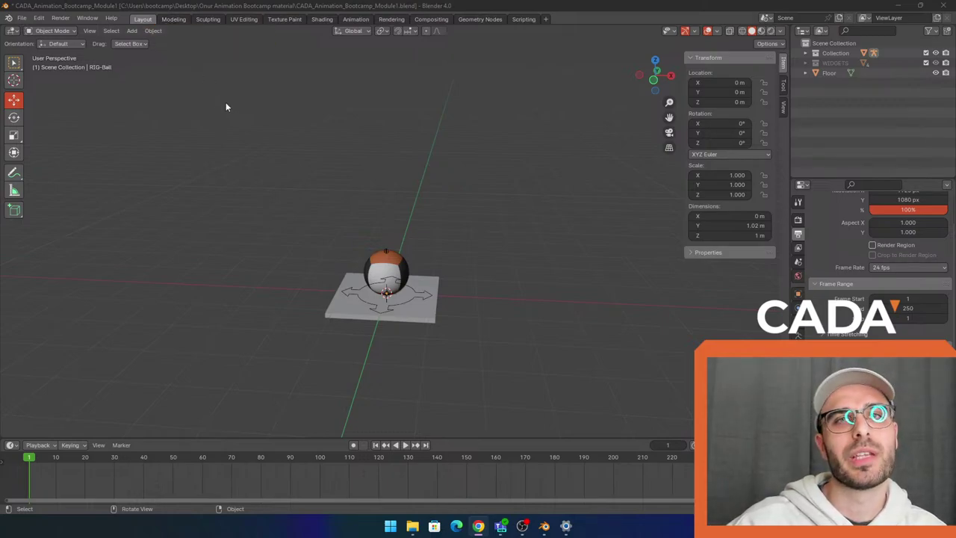
{"action": "right_click", "coordinate": [303, 192]}
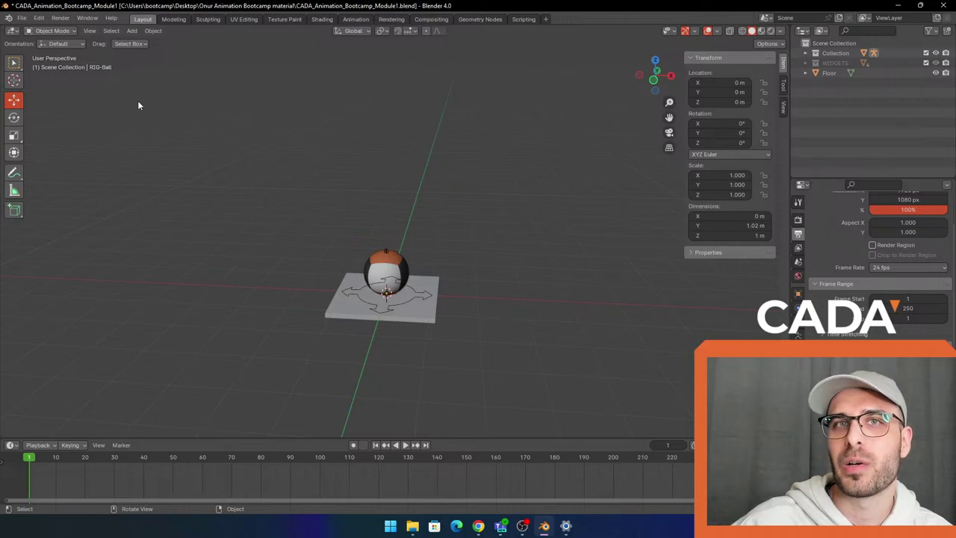
{"action": "middle_click_drag", "start_coordinate": [294, 243], "coordinate": [286, 207]}
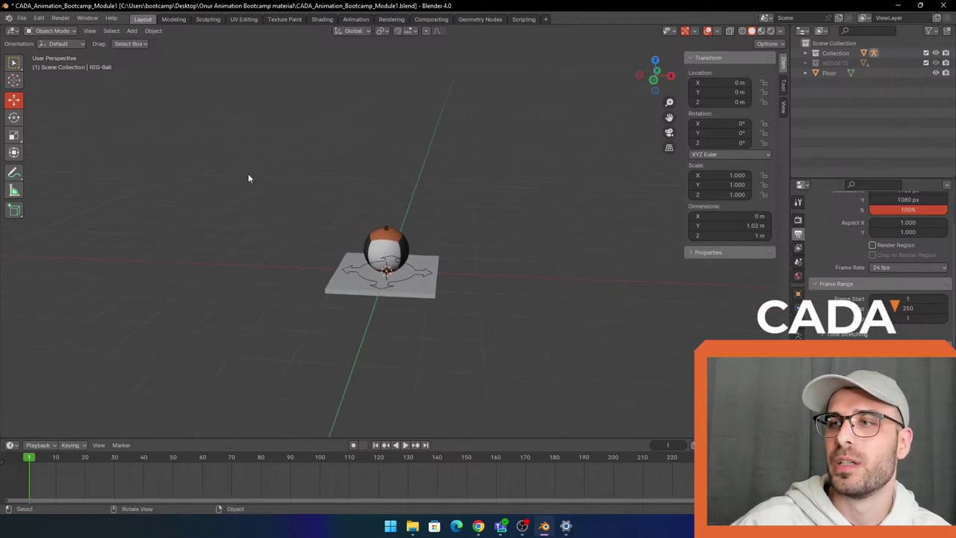
{"action": "middle_click_drag", "start_coordinate": [249, 179], "coordinate": [288, 164]}
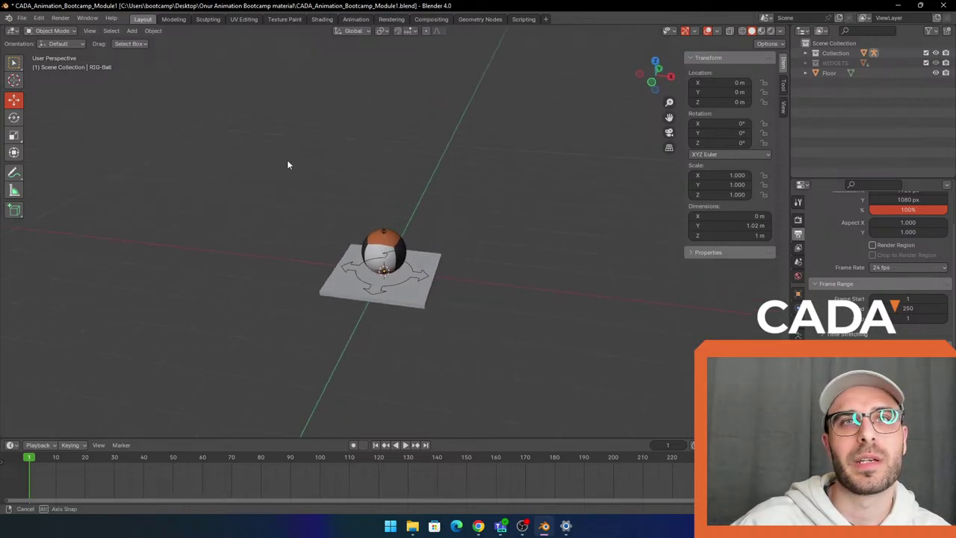
{"action": "middle_click_drag", "start_coordinate": [369, 160], "coordinate": [362, 152], "text": "shift"}
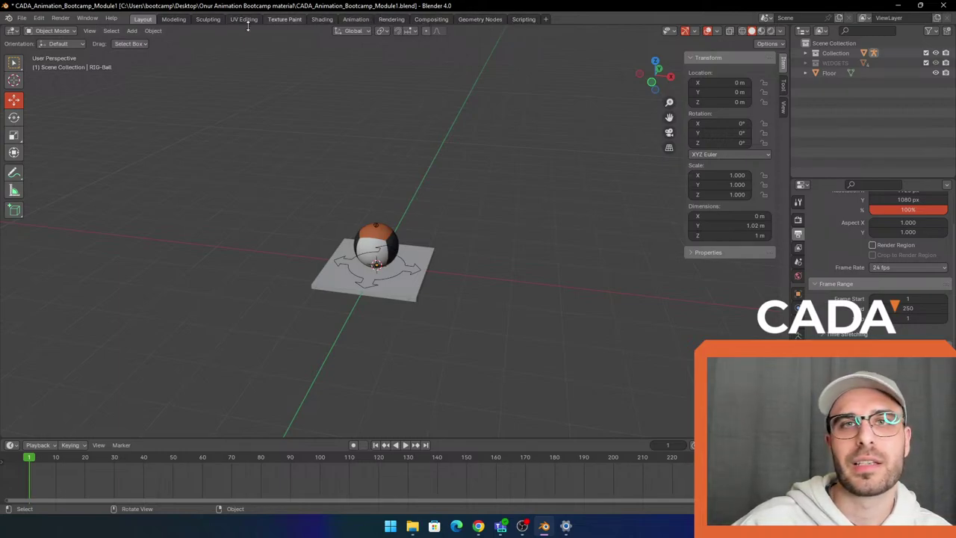
Look through the Modeling, Sculpting and Animation workspaces and return to Layout
{"action": "left_click", "coordinate": [173, 20]}
{"action": "left_click", "coordinate": [208, 20]}
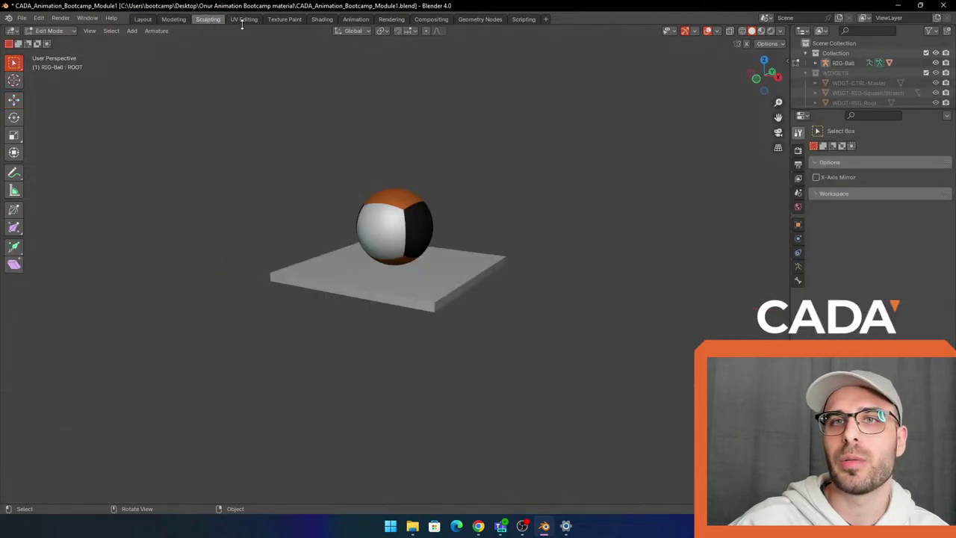
{"action": "left_click", "coordinate": [174, 19]}
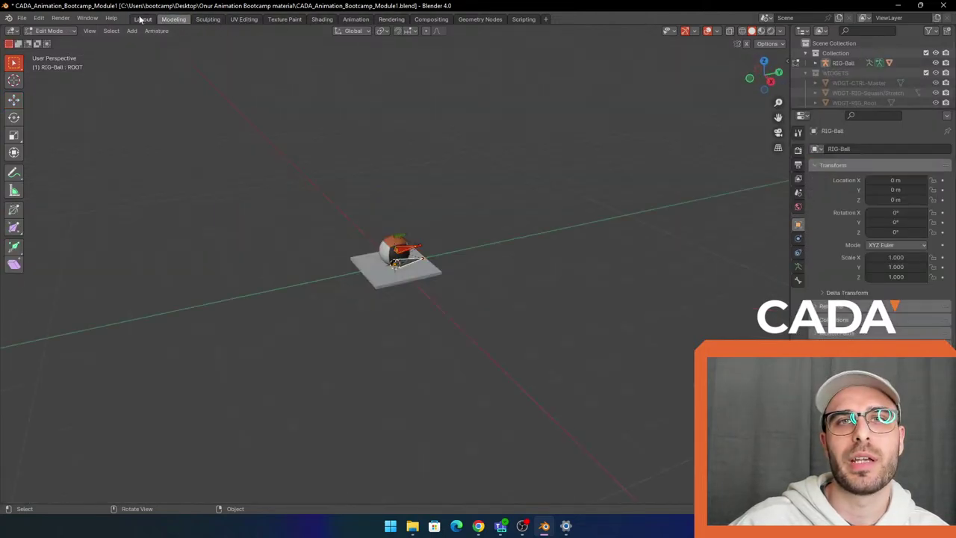
{"action": "left_click", "coordinate": [142, 19]}
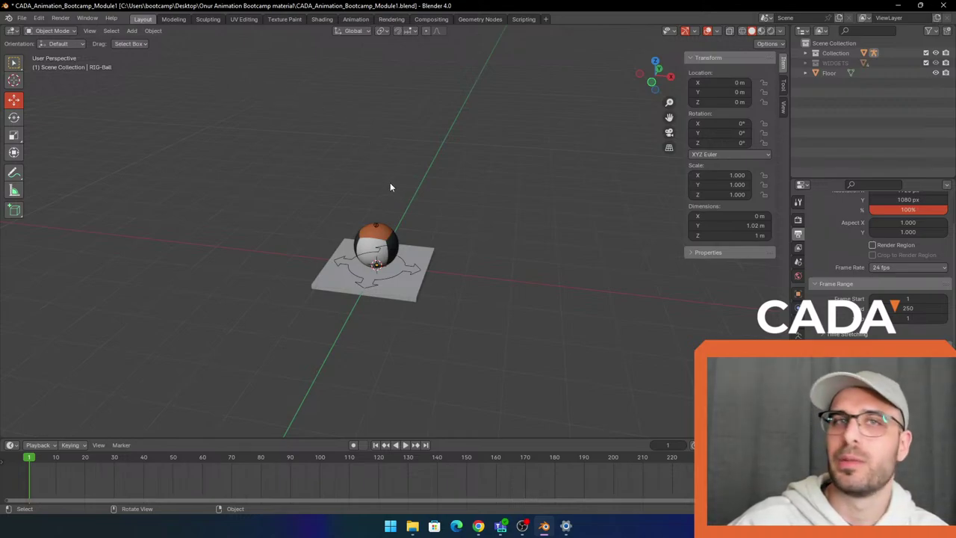
{"action": "left_click", "coordinate": [356, 18]}
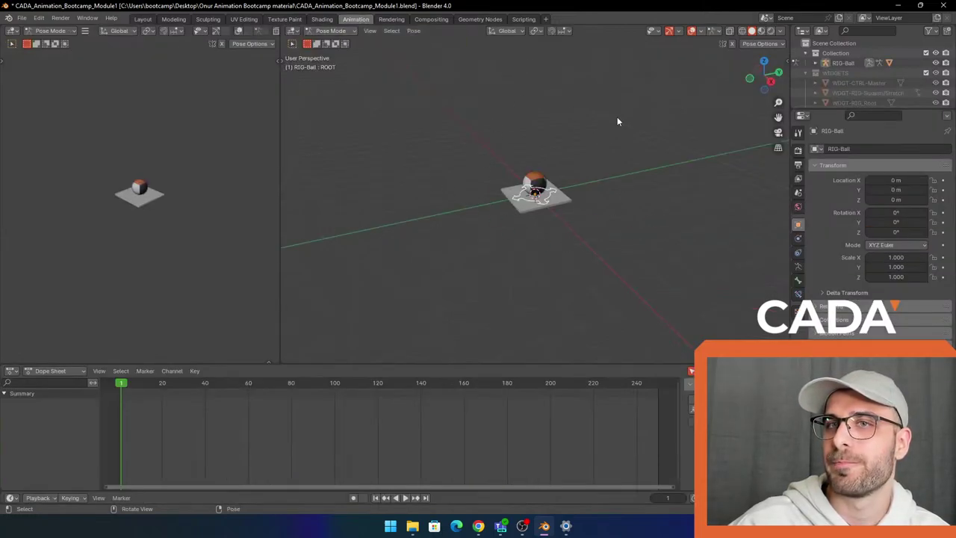
{"action": "left_click", "coordinate": [142, 19]}
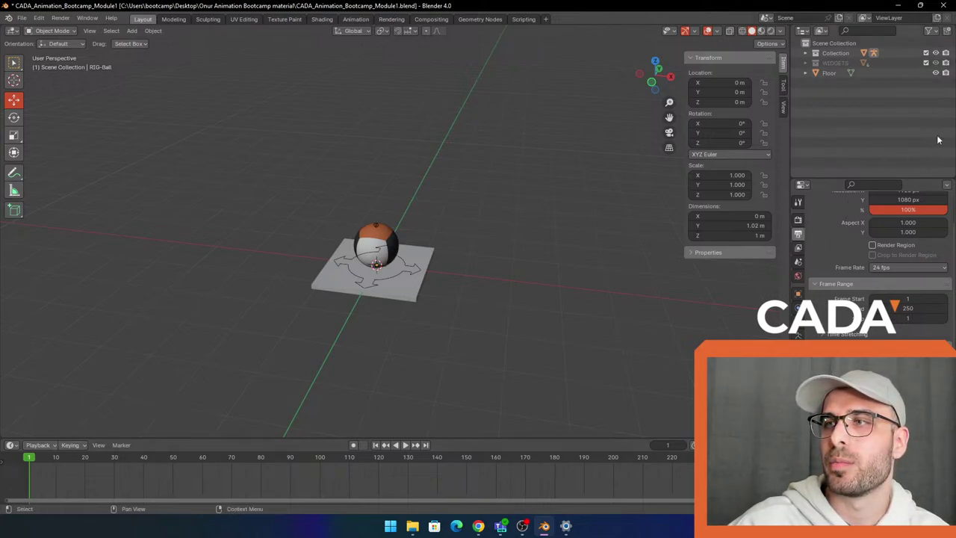
Switch to the Animation workspace and enlarge the Outliner to fit the full object list
{"action": "left_click", "coordinate": [355, 18]}
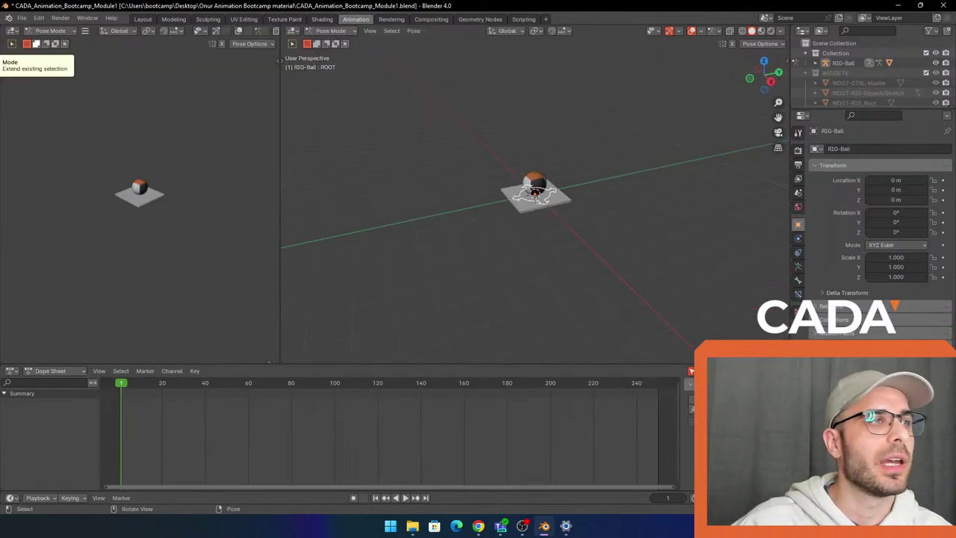
{"action": "key", "text": "alt+Tab"}
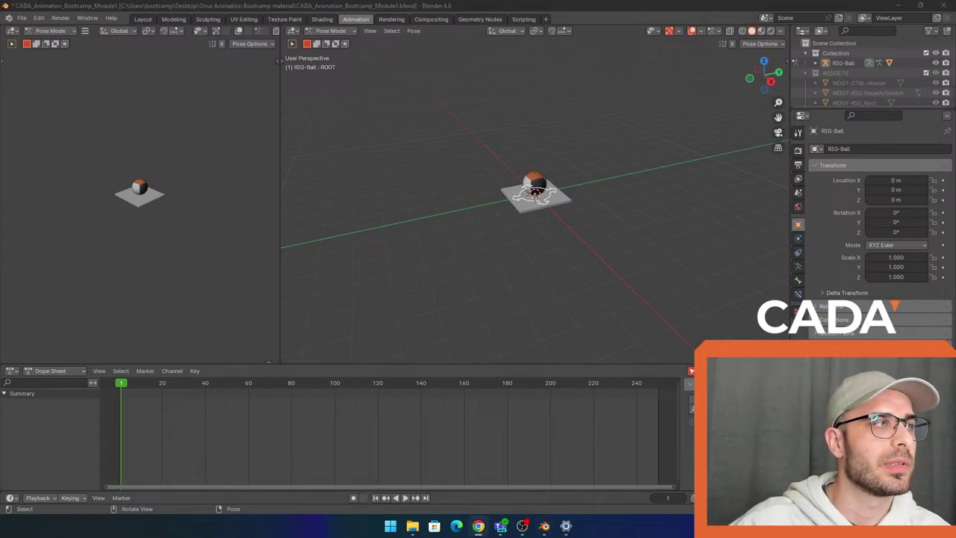
{"action": "left_click", "coordinate": [456, 135]}
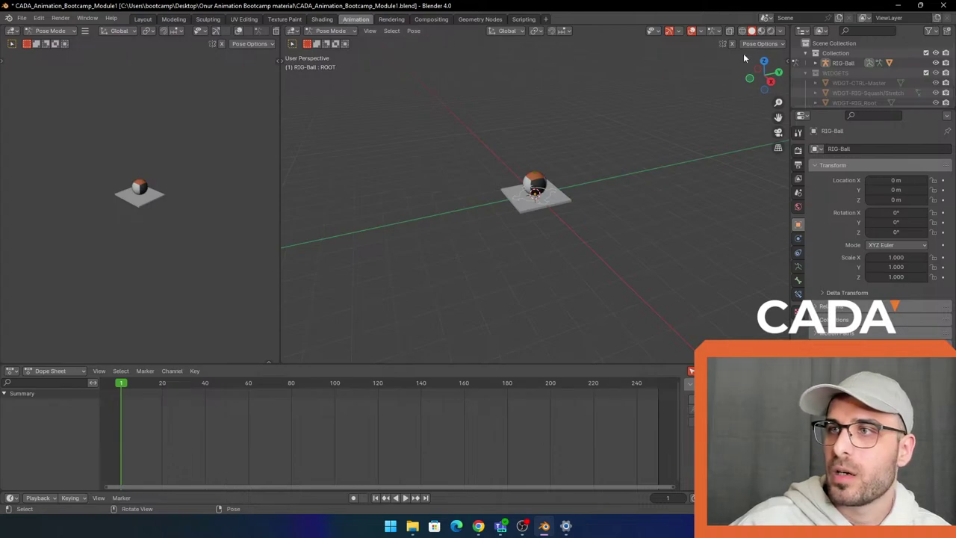
{"action": "left_click_drag", "start_coordinate": [835, 109], "coordinate": [836, 188]}
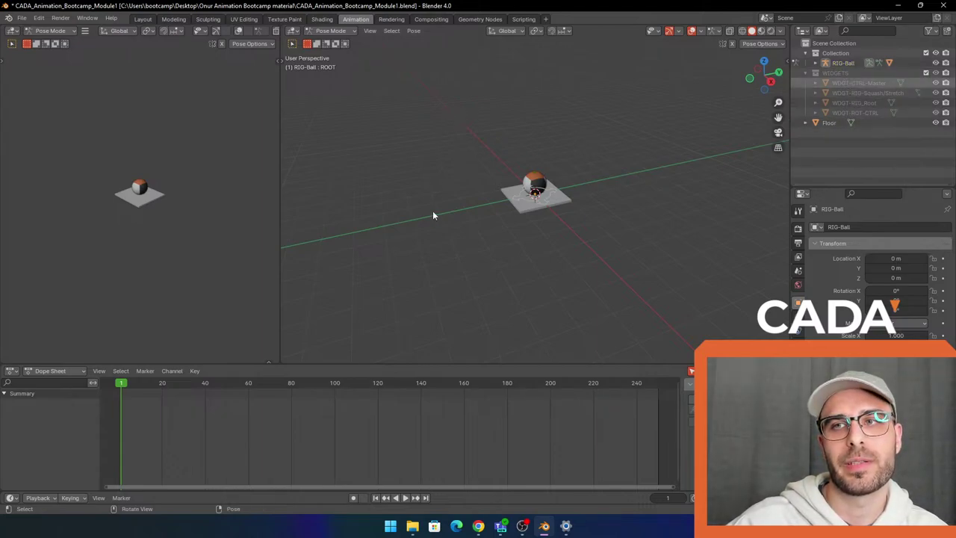
Check what the Floor object contains in the Outliner, leaving both Collection and Floor collapsed
{"action": "middle_click_drag", "start_coordinate": [669, 130], "coordinate": [605, 181], "text": "shift"}
{"action": "scroll", "coordinate": [597, 143], "scroll_direction": "up", "scroll_amount": 2}
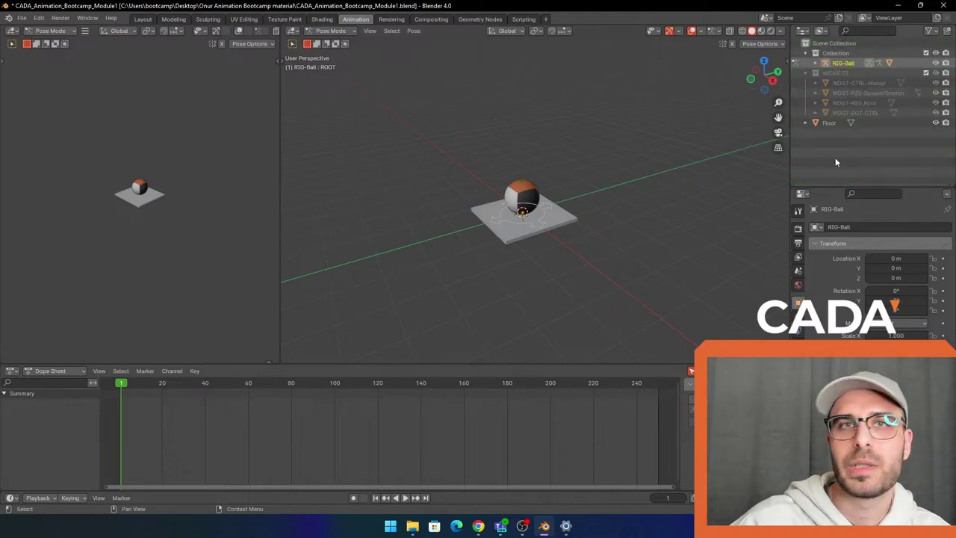
{"action": "left_click", "coordinate": [804, 122]}
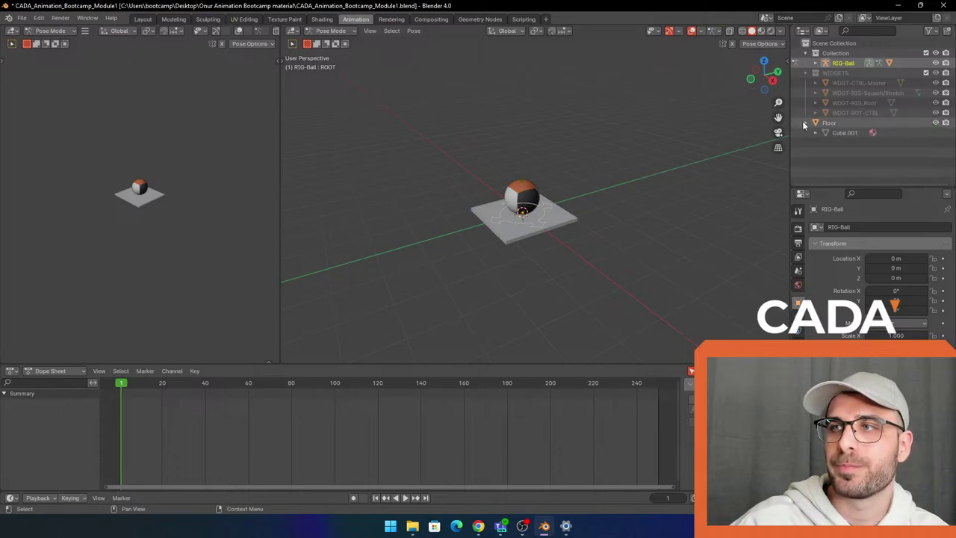
{"action": "left_click", "coordinate": [805, 54]}
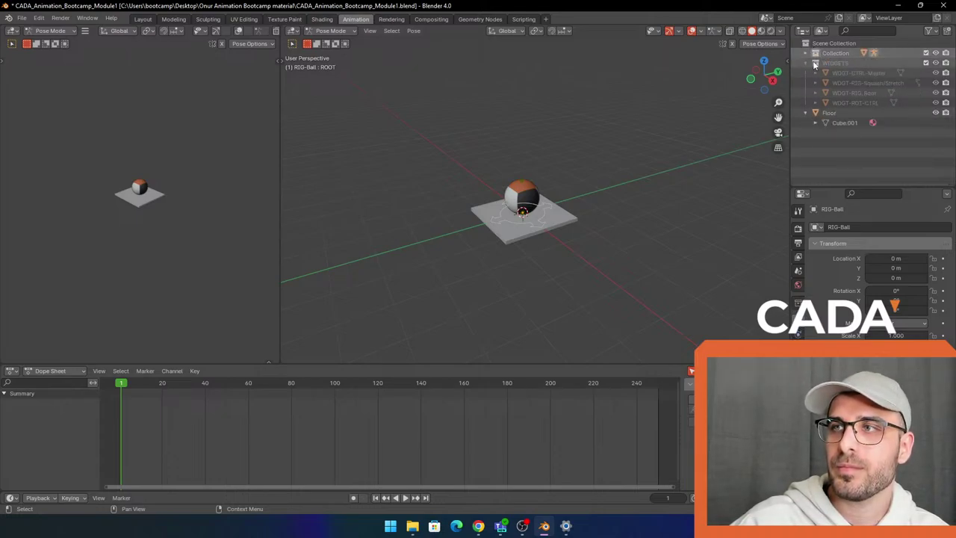
{"action": "left_click", "coordinate": [805, 113]}
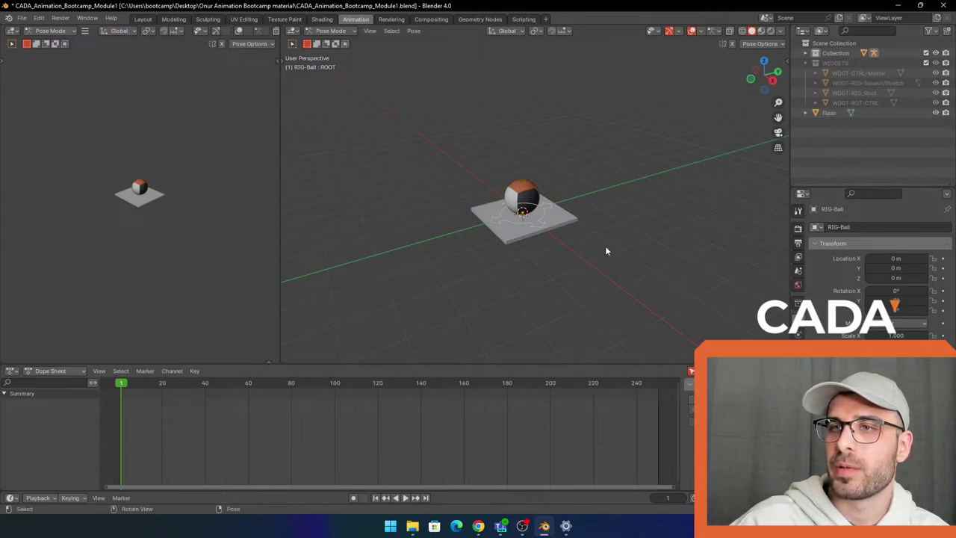
Widen the main 3D viewport by narrowing the secondary viewport beside it, and move the playhead to frame 0
{"action": "middle_click_drag", "start_coordinate": [605, 246], "coordinate": [427, 348]}
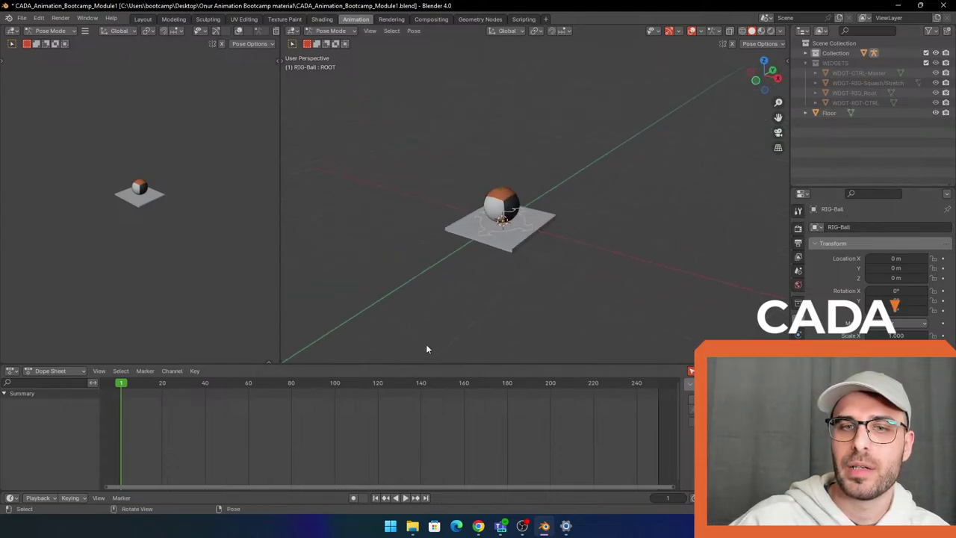
{"action": "left_click_drag", "start_coordinate": [281, 316], "coordinate": [198, 299]}
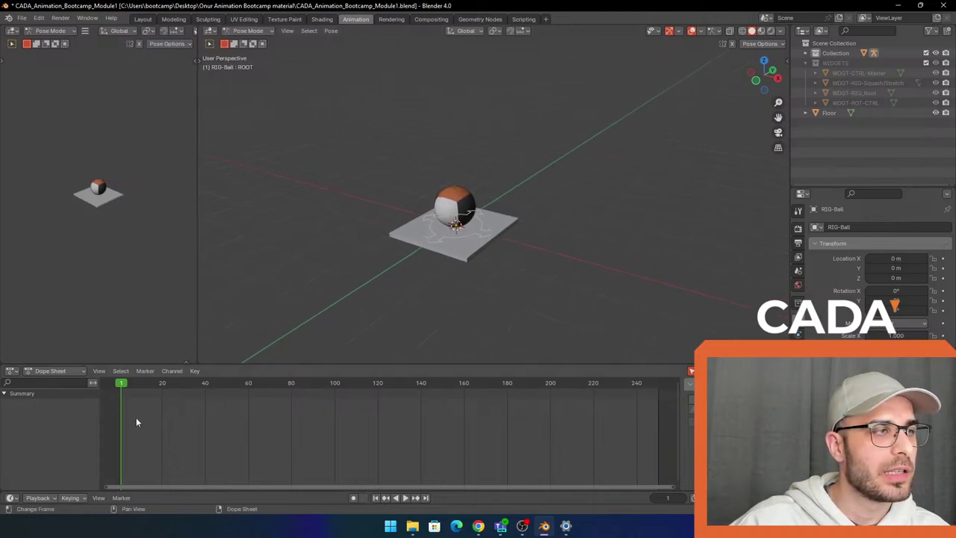
{"action": "mouse_move", "coordinate": [121, 384]}
{"action": "left_mouse_down"}
{"action": "mouse_move", "coordinate": [406, 386]}
{"action": "mouse_move", "coordinate": [116, 385]}
{"action": "left_mouse_up"}
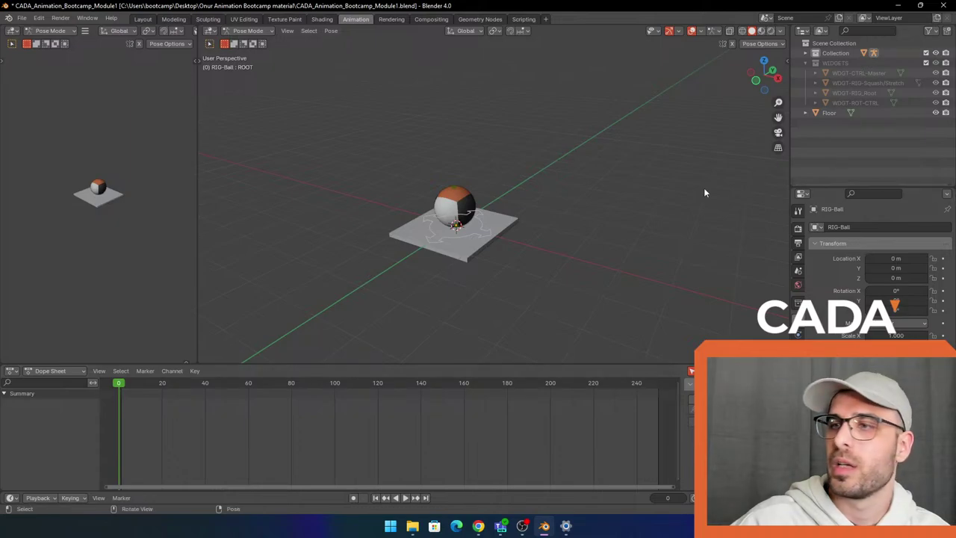
{"action": "middle_click_drag", "start_coordinate": [704, 188], "coordinate": [615, 162]}
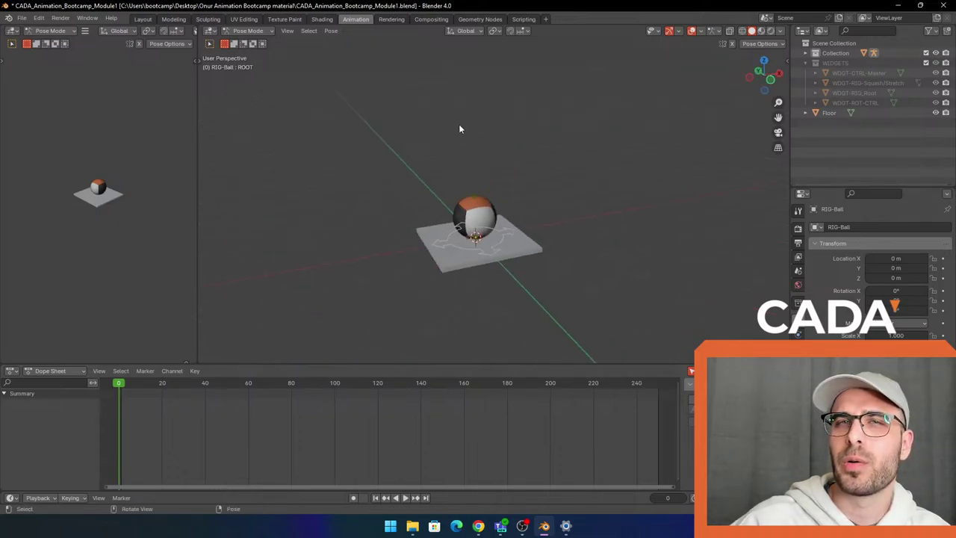
Return to the Layout workspace and view the ball and floor from a low front angle
{"action": "left_click", "coordinate": [143, 19]}
{"action": "middle_click_drag", "start_coordinate": [295, 106], "coordinate": [124, 140]}
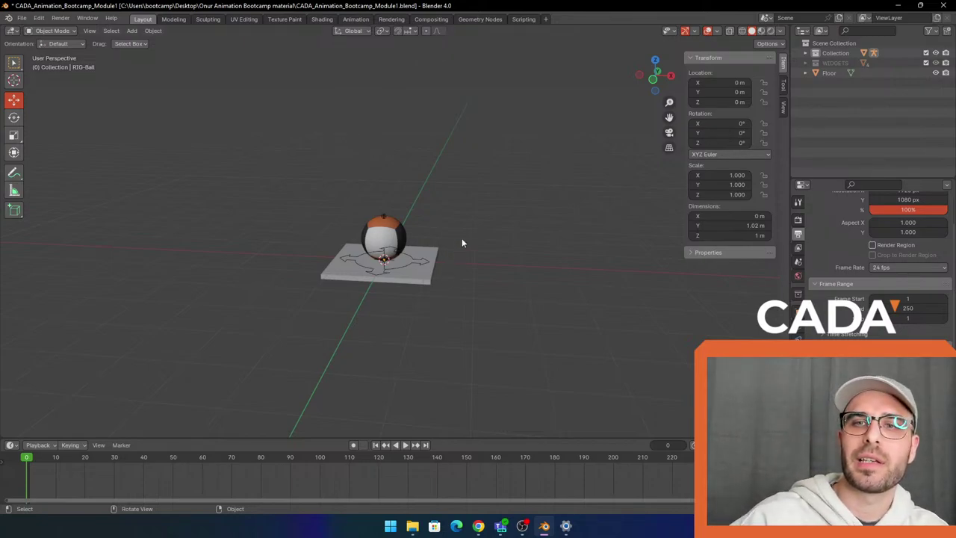
{"action": "mouse_move", "coordinate": [513, 211]}
{"action": "middle_mouse_down"}
{"action": "mouse_move", "coordinate": [522, 203]}
{"action": "mouse_move", "coordinate": [504, 221]}
{"action": "mouse_move", "coordinate": [531, 217]}
{"action": "mouse_move", "coordinate": [512, 226]}
{"action": "mouse_move", "coordinate": [498, 213]}
{"action": "middle_mouse_up"}
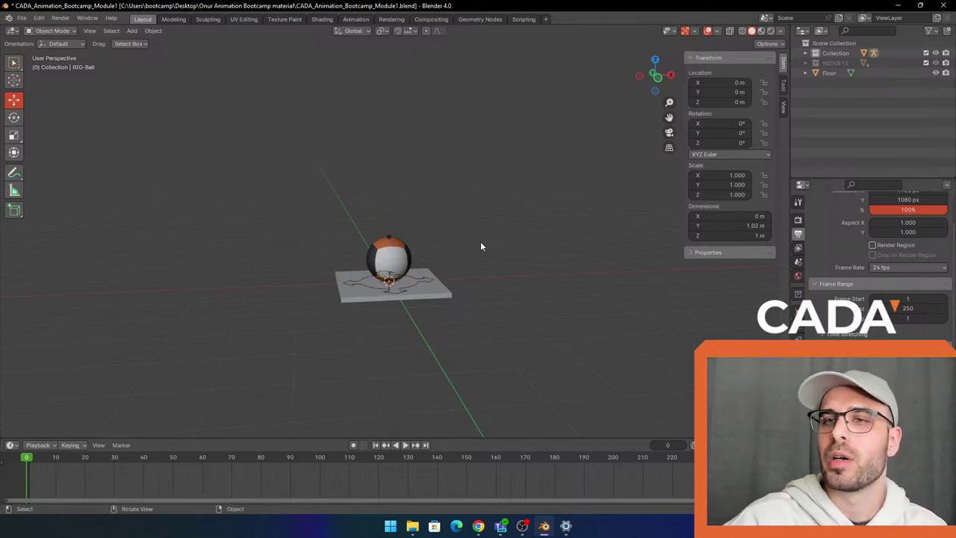
{"action": "middle_click_drag", "start_coordinate": [402, 233], "coordinate": [447, 217]}
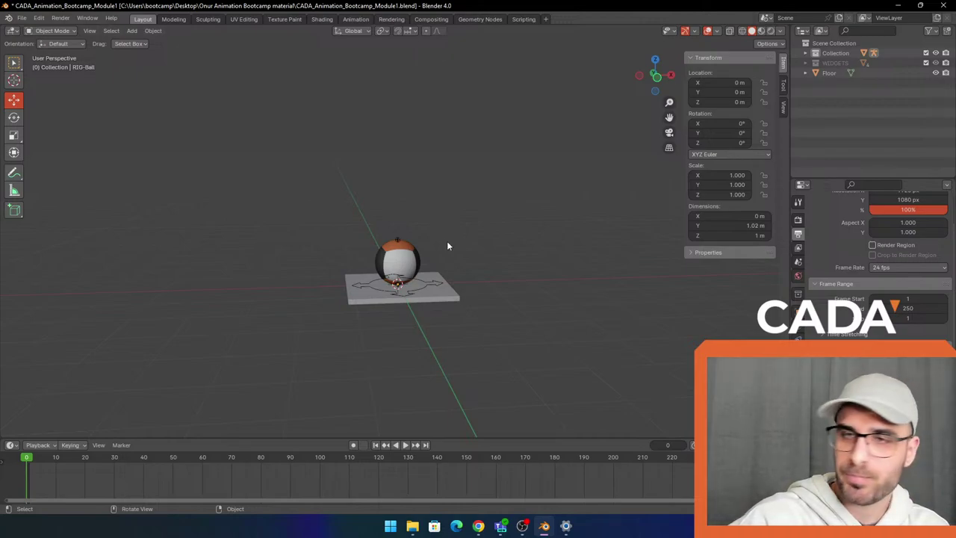
View the reference animation Cada Animation Bootcamp Day 1 2 1.gif in the image viewer and return to Blender
{"action": "left_click", "coordinate": [438, 281]}
{"action": "left_click", "coordinate": [508, 223]}
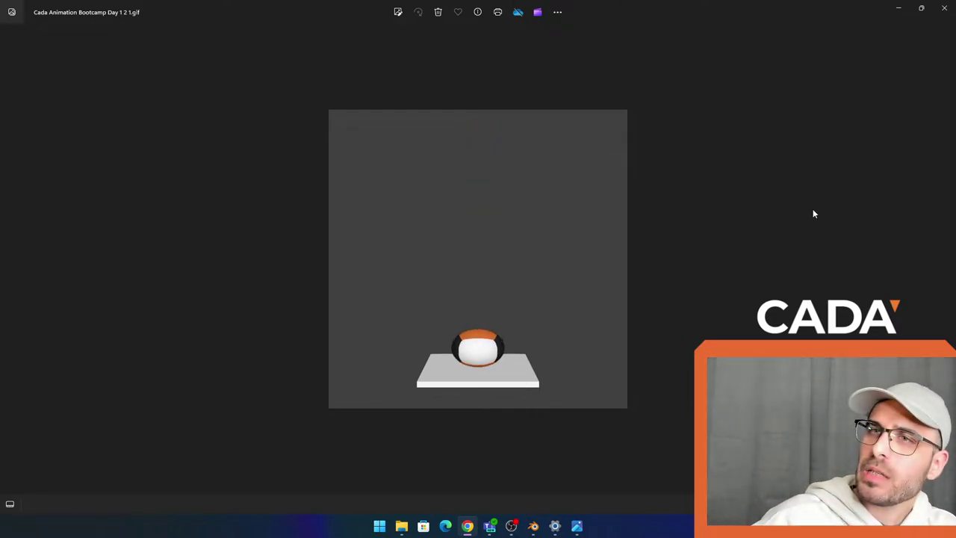
{"action": "double_click", "coordinate": [747, 7]}
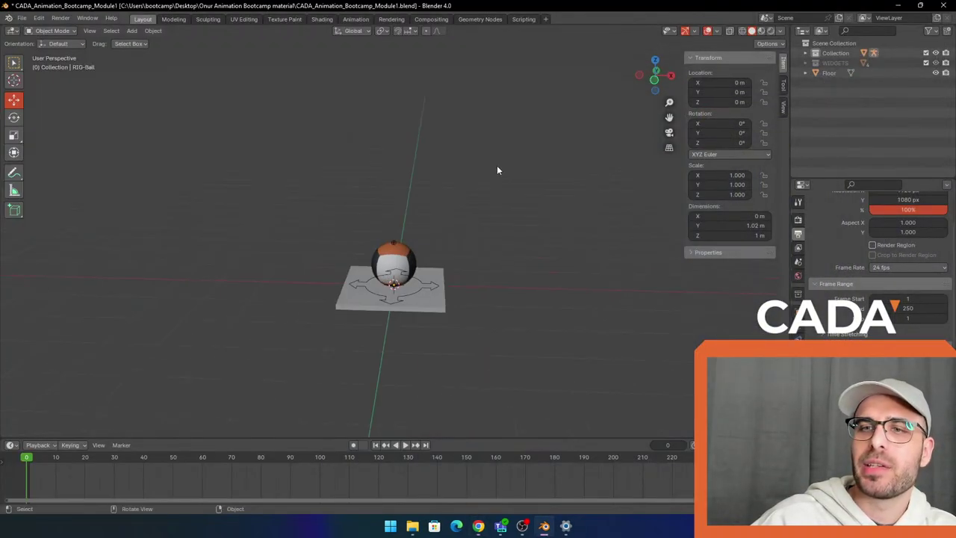
{"action": "middle_click_drag", "start_coordinate": [517, 213], "coordinate": [516, 203]}
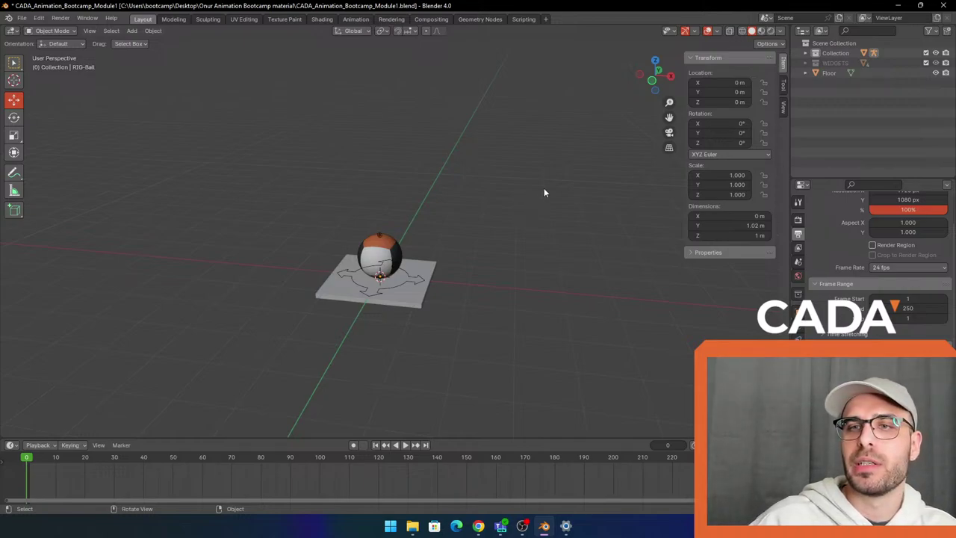
{"action": "middle_click_drag", "start_coordinate": [543, 190], "coordinate": [522, 207]}
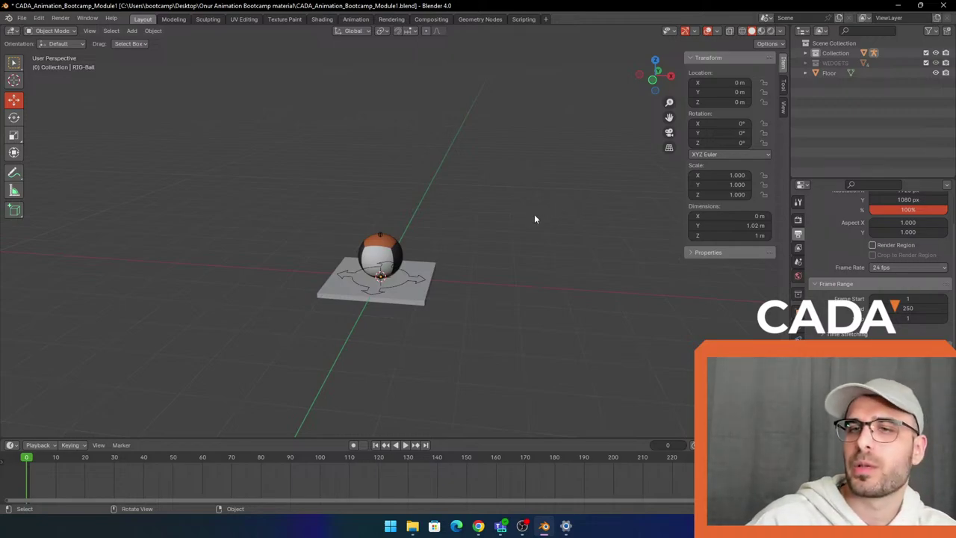
{"action": "middle_click_drag", "start_coordinate": [537, 211], "coordinate": [465, 182]}
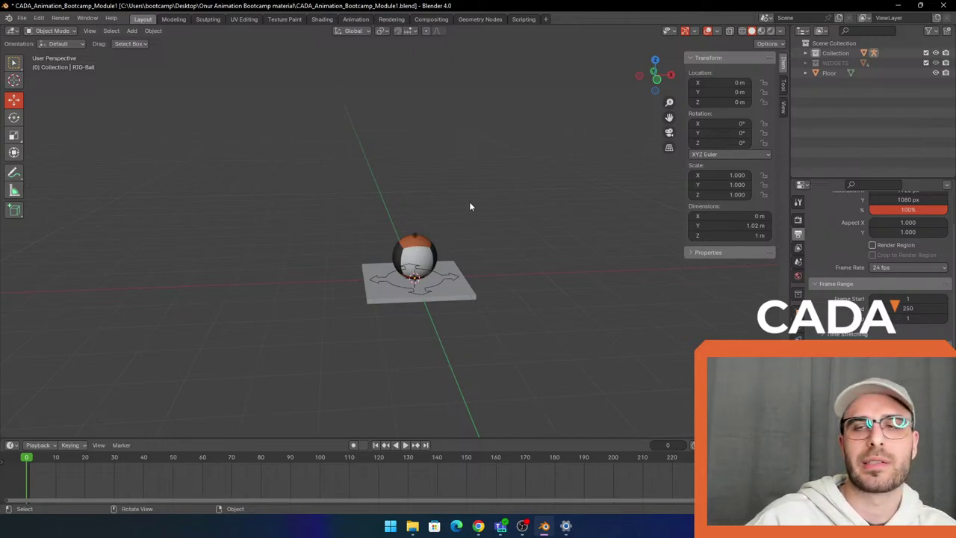
{"action": "middle_click_drag", "start_coordinate": [485, 211], "coordinate": [438, 234]}
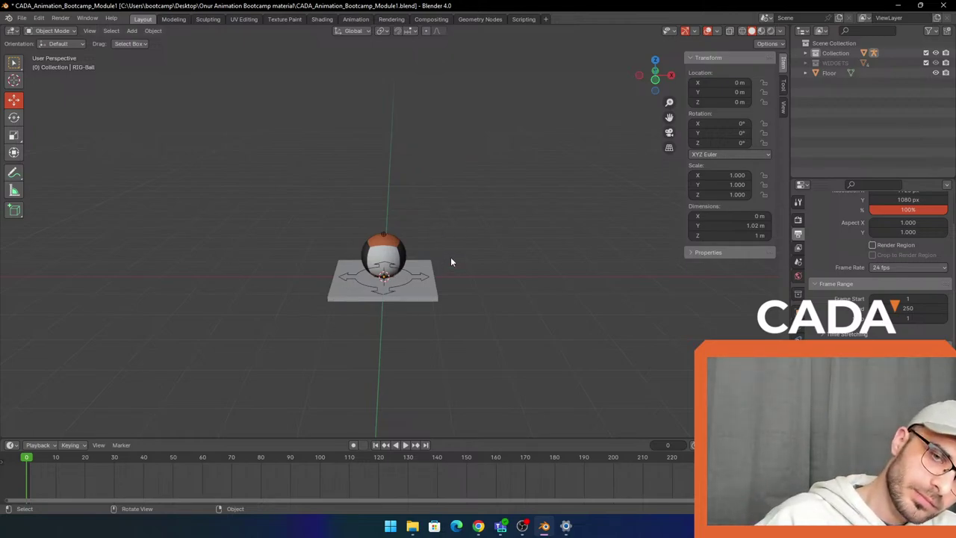
{"action": "scroll", "coordinate": [448, 259], "scroll_direction": "up", "scroll_amount": 1}
{"action": "middle_click_drag", "start_coordinate": [404, 238], "coordinate": [460, 216]}
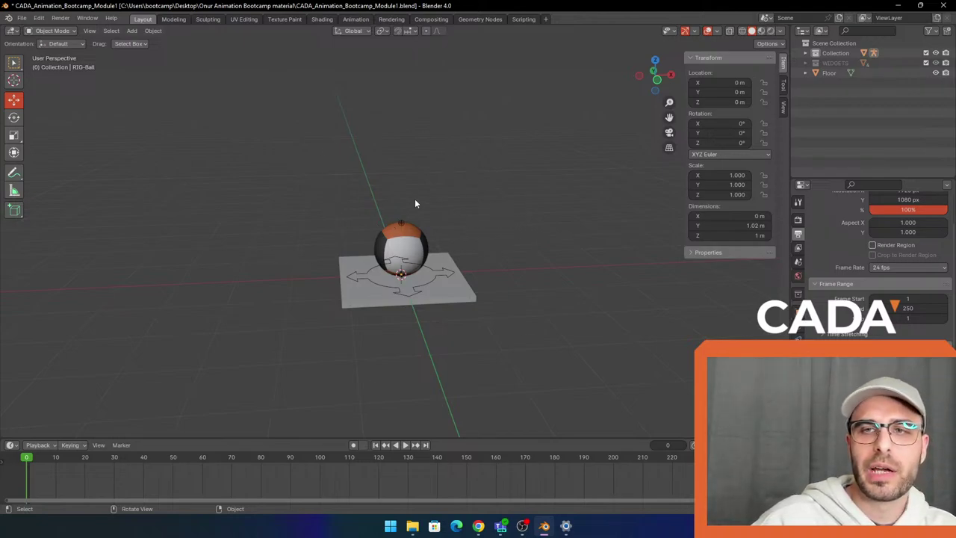
{"action": "middle_click_drag", "start_coordinate": [415, 203], "coordinate": [502, 211]}
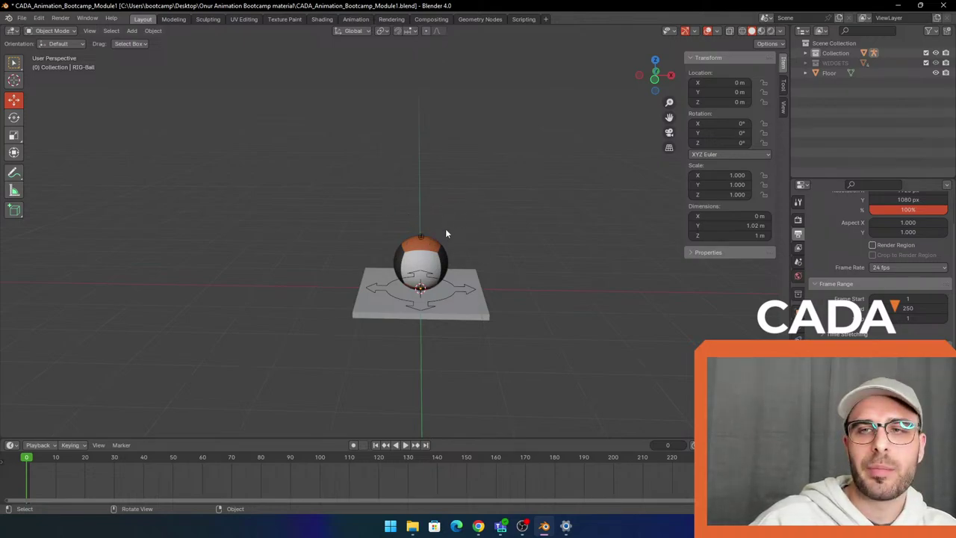
{"action": "middle_click_drag", "start_coordinate": [450, 221], "coordinate": [467, 254]}
{"action": "middle_click_drag", "start_coordinate": [438, 217], "coordinate": [430, 239]}
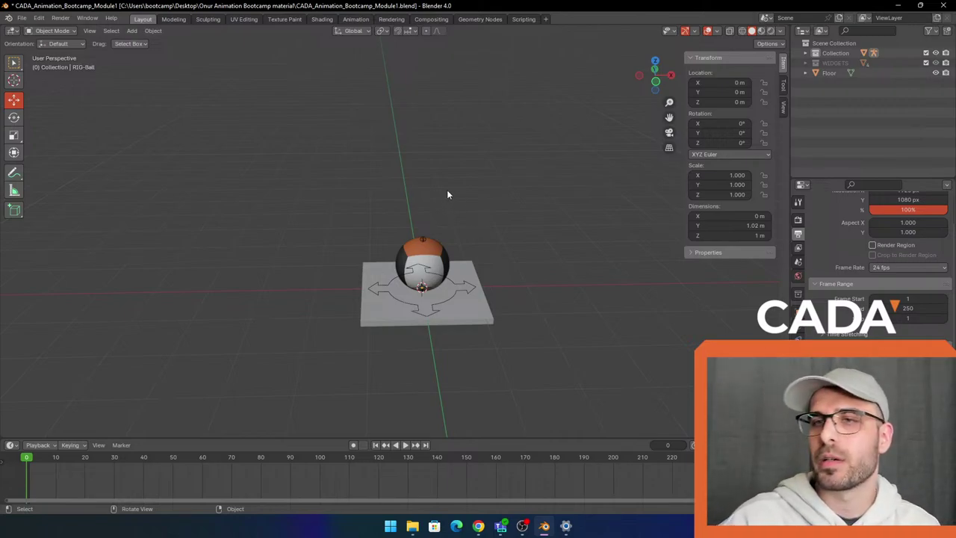
{"action": "middle_click_drag", "start_coordinate": [454, 196], "coordinate": [475, 230]}
{"action": "middle_click_drag", "start_coordinate": [422, 242], "coordinate": [432, 222]}
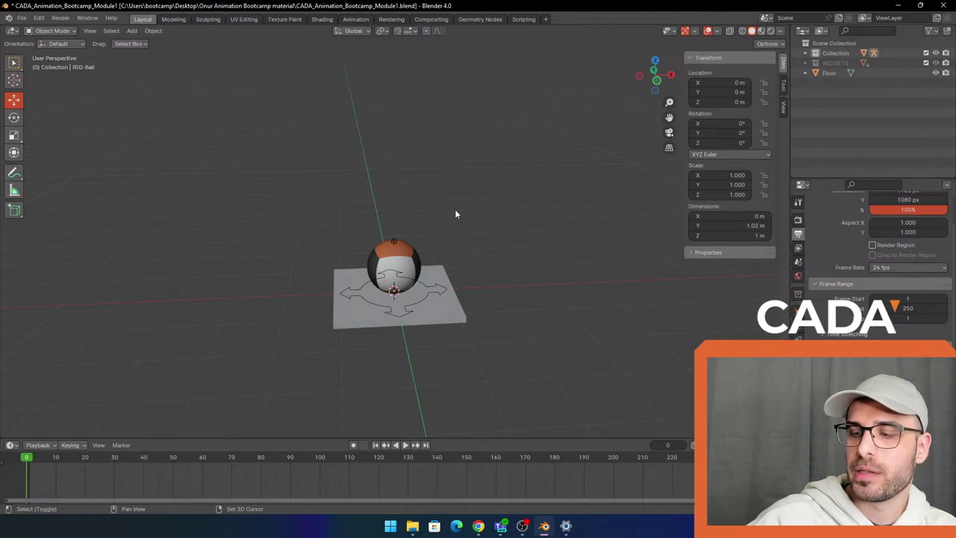
{"action": "middle_click_drag", "start_coordinate": [406, 222], "coordinate": [493, 189]}
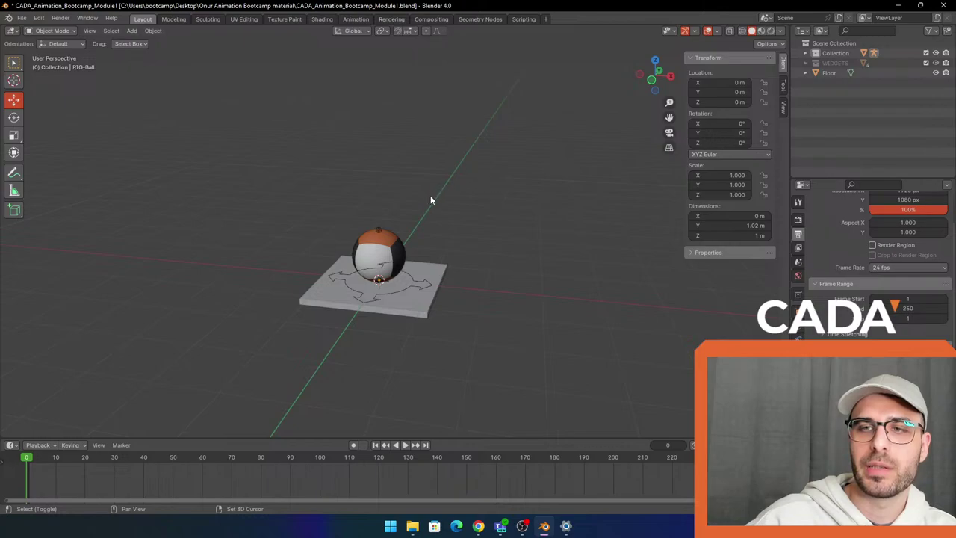
Examine the ball and floor from a raised corner angle, both up close and from farther away
{"action": "mouse_move", "coordinate": [430, 200]}
{"action": "middle_mouse_down"}
{"action": "mouse_move", "coordinate": [508, 199]}
{"action": "mouse_move", "coordinate": [288, 211]}
{"action": "mouse_move", "coordinate": [504, 197]}
{"action": "mouse_move", "coordinate": [426, 214]}
{"action": "mouse_move", "coordinate": [534, 254]}
{"action": "mouse_move", "coordinate": [518, 179]}
{"action": "mouse_move", "coordinate": [481, 213]}
{"action": "mouse_move", "coordinate": [330, 239]}
{"action": "mouse_move", "coordinate": [428, 219]}
{"action": "mouse_move", "coordinate": [430, 186]}
{"action": "mouse_move", "coordinate": [406, 213]}
{"action": "mouse_move", "coordinate": [461, 213]}
{"action": "mouse_move", "coordinate": [416, 190]}
{"action": "mouse_move", "coordinate": [531, 169]}
{"action": "mouse_move", "coordinate": [422, 208]}
{"action": "middle_mouse_up"}
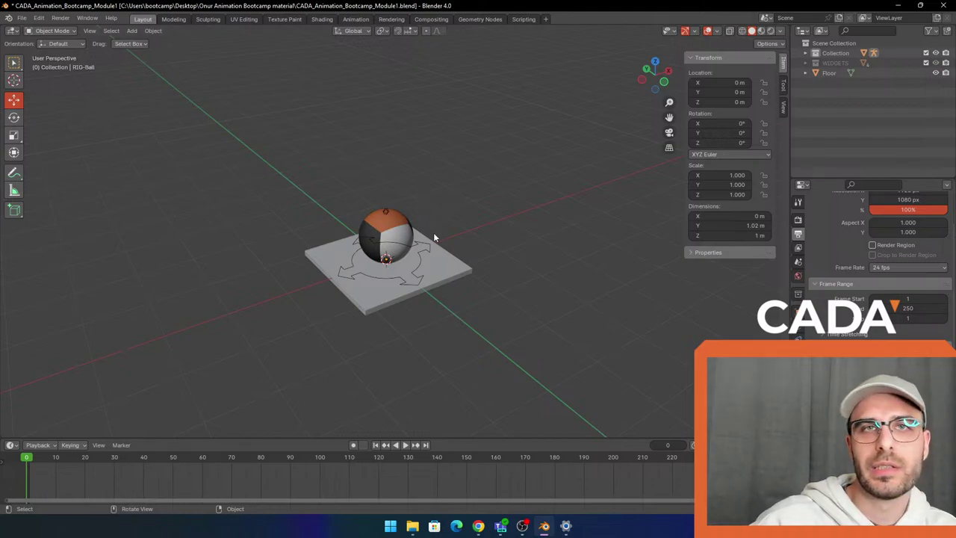
{"action": "scroll", "coordinate": [415, 247], "scroll_direction": "up", "scroll_amount": 5}
{"action": "scroll", "coordinate": [411, 246], "scroll_direction": "down", "scroll_amount": 5}
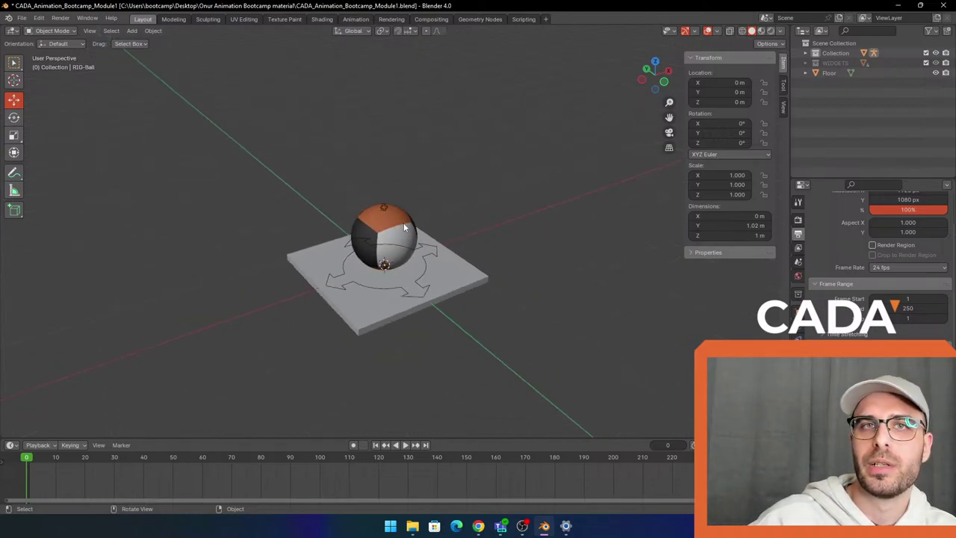
{"action": "scroll", "coordinate": [407, 244], "scroll_direction": "up", "scroll_amount": 1}
{"action": "scroll", "coordinate": [407, 244], "scroll_direction": "up", "scroll_amount": 3}
{"action": "scroll", "coordinate": [406, 236], "scroll_direction": "down", "scroll_amount": 5}
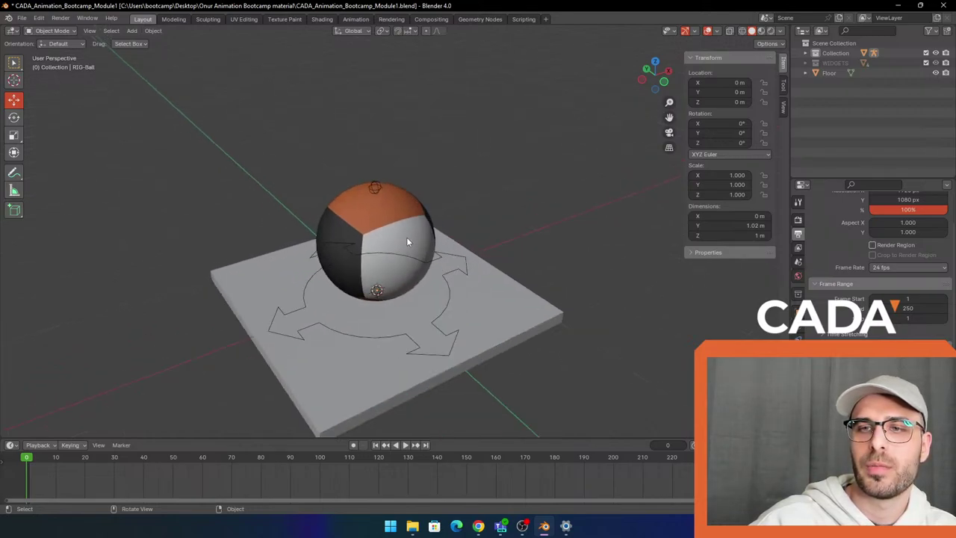
{"action": "scroll", "coordinate": [409, 241], "scroll_direction": "up", "scroll_amount": 5}
{"action": "scroll", "coordinate": [414, 222], "scroll_direction": "down", "scroll_amount": 5}
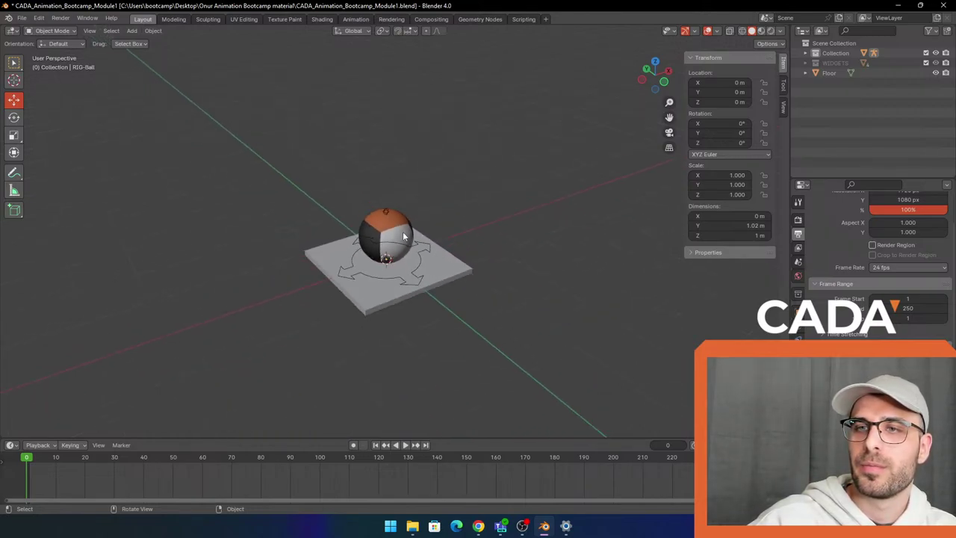
Inspect the ball, its rig controls and the floor from the front at several framings, ending with a wider view
{"action": "middle_click_drag", "start_coordinate": [467, 218], "coordinate": [490, 221], "text": "shift"}
{"action": "scroll", "coordinate": [490, 221], "scroll_direction": "up", "scroll_amount": 2}
{"action": "middle_click_drag", "start_coordinate": [455, 288], "coordinate": [455, 214], "text": "shift"}
{"action": "scroll", "coordinate": [502, 183], "scroll_direction": "up", "scroll_amount": 1}
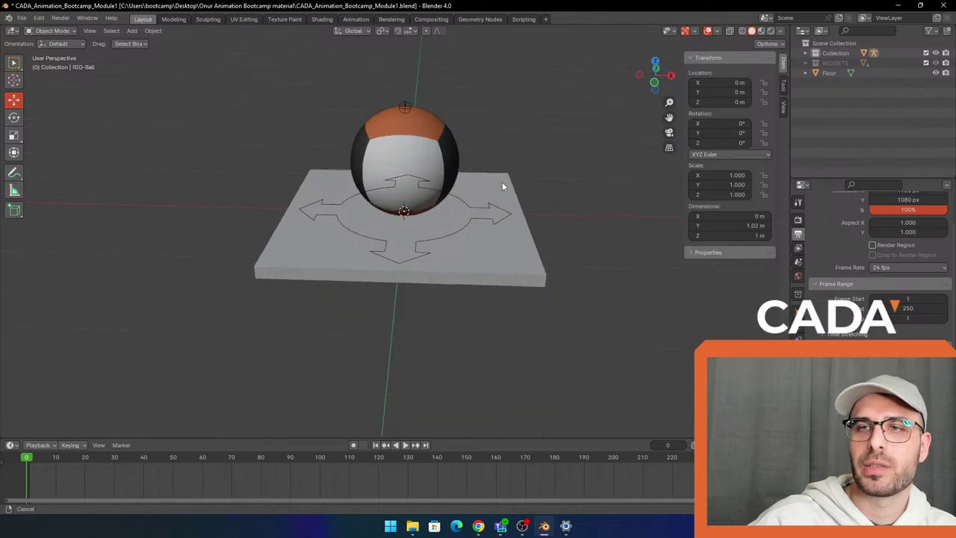
{"action": "middle_click_drag", "start_coordinate": [501, 183], "coordinate": [489, 300], "text": "shift"}
{"action": "scroll", "coordinate": [354, 236], "scroll_direction": "down", "scroll_amount": 3}
{"action": "middle_click_drag", "start_coordinate": [354, 236], "coordinate": [439, 258]}
{"action": "mouse_move", "coordinate": [439, 258]}
{"action": "middle_mouse_down", "text": "shift"}
{"action": "mouse_move", "coordinate": [393, 272]}
{"action": "mouse_move", "coordinate": [417, 253]}
{"action": "mouse_move", "coordinate": [398, 227]}
{"action": "mouse_move", "coordinate": [429, 278]}
{"action": "mouse_move", "coordinate": [454, 242]}
{"action": "mouse_move", "coordinate": [389, 245]}
{"action": "mouse_move", "coordinate": [459, 248]}
{"action": "mouse_move", "coordinate": [434, 271]}
{"action": "middle_mouse_up", "text": "shift"}
{"action": "middle_click_drag", "start_coordinate": [488, 224], "coordinate": [459, 205], "text": "shift"}
{"action": "scroll", "coordinate": [419, 249], "scroll_direction": "down", "scroll_amount": 2}
{"action": "scroll", "coordinate": [419, 252], "scroll_direction": "up", "scroll_amount": 3}
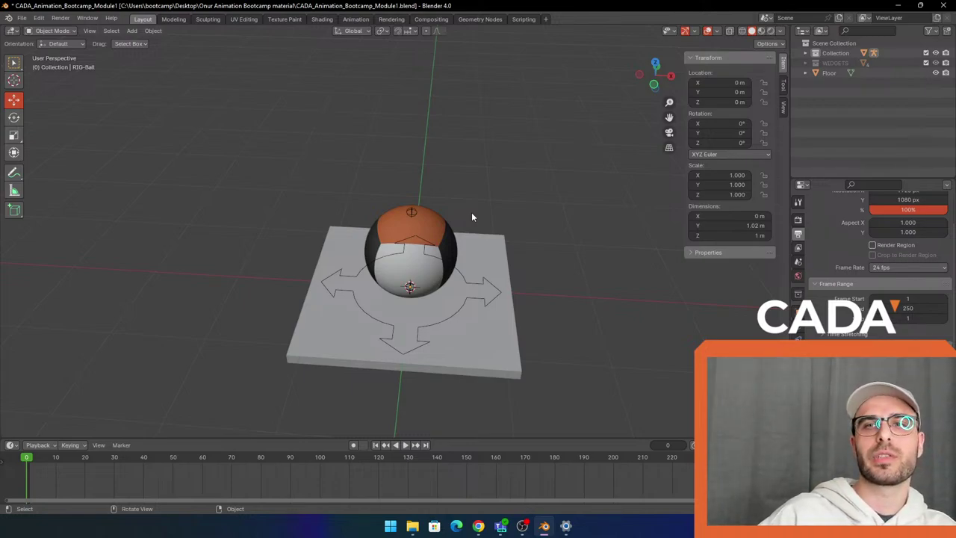
{"action": "scroll", "coordinate": [454, 223], "scroll_direction": "down", "scroll_amount": 3}
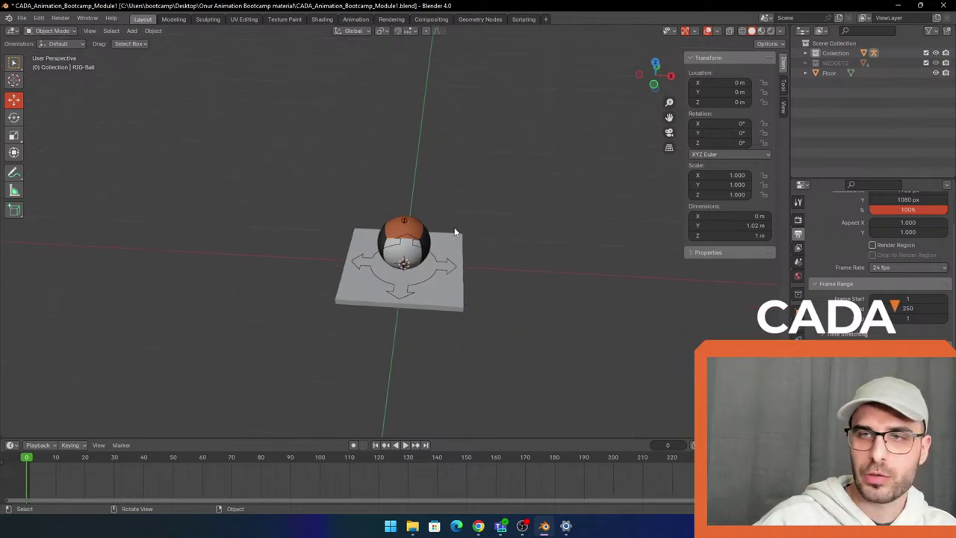
View the ball and floor in Front Orthographic, framed low in the viewport with free space above the ball
{"action": "middle_click_drag", "start_coordinate": [454, 231], "coordinate": [424, 209]}
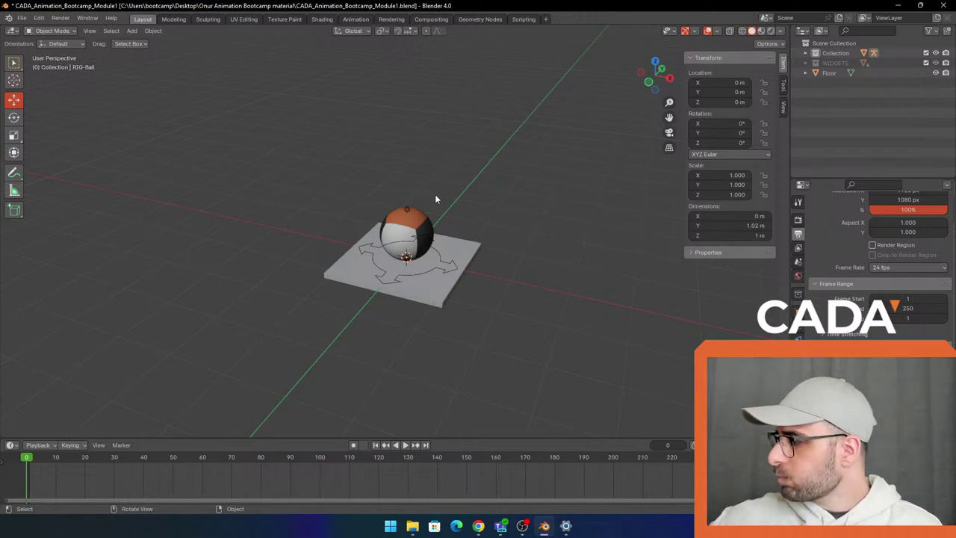
{"action": "mouse_move", "coordinate": [447, 225]}
{"action": "middle_mouse_down"}
{"action": "mouse_move", "coordinate": [510, 222]}
{"action": "mouse_move", "coordinate": [363, 243]}
{"action": "mouse_move", "coordinate": [398, 191]}
{"action": "mouse_move", "coordinate": [448, 181]}
{"action": "mouse_move", "coordinate": [422, 200]}
{"action": "mouse_move", "coordinate": [393, 199]}
{"action": "mouse_move", "coordinate": [410, 209]}
{"action": "mouse_move", "coordinate": [402, 227]}
{"action": "mouse_move", "coordinate": [454, 233]}
{"action": "middle_mouse_up"}
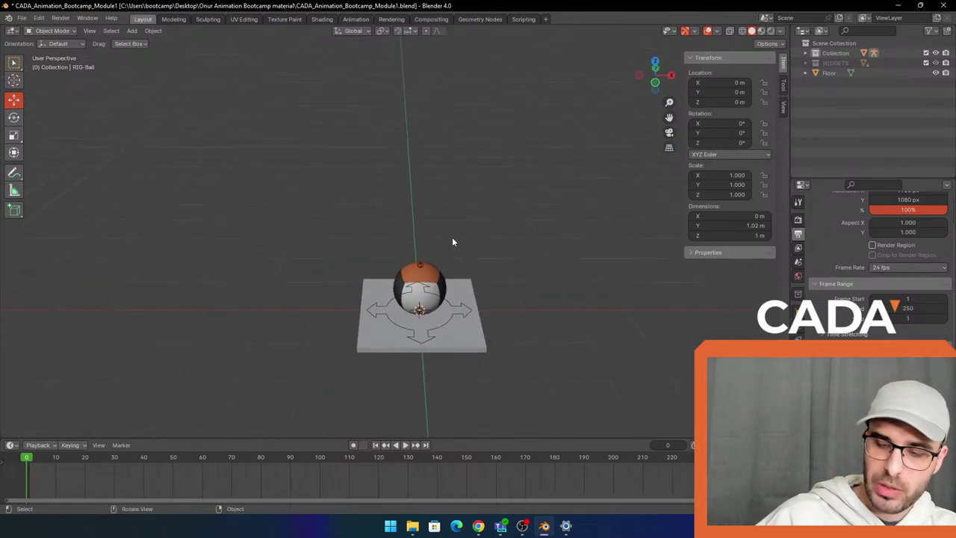
{"action": "key", "text": "KP_1"}
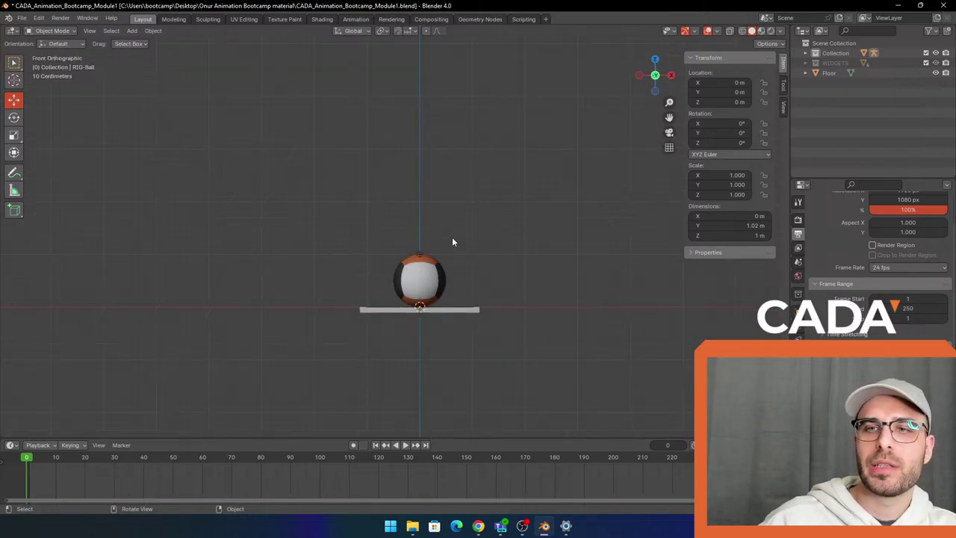
{"action": "middle_click_drag", "start_coordinate": [503, 225], "coordinate": [483, 251], "text": "shift"}
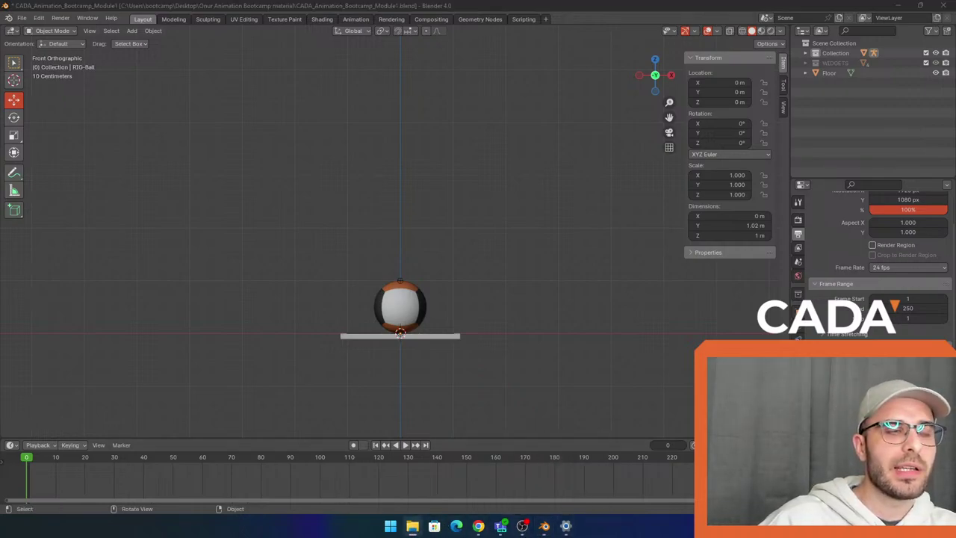
Compare the reference bootcamp GIF in the image viewer with the scene's front view, and close the viewer
{"action": "key", "text": "ctrl+F11"}
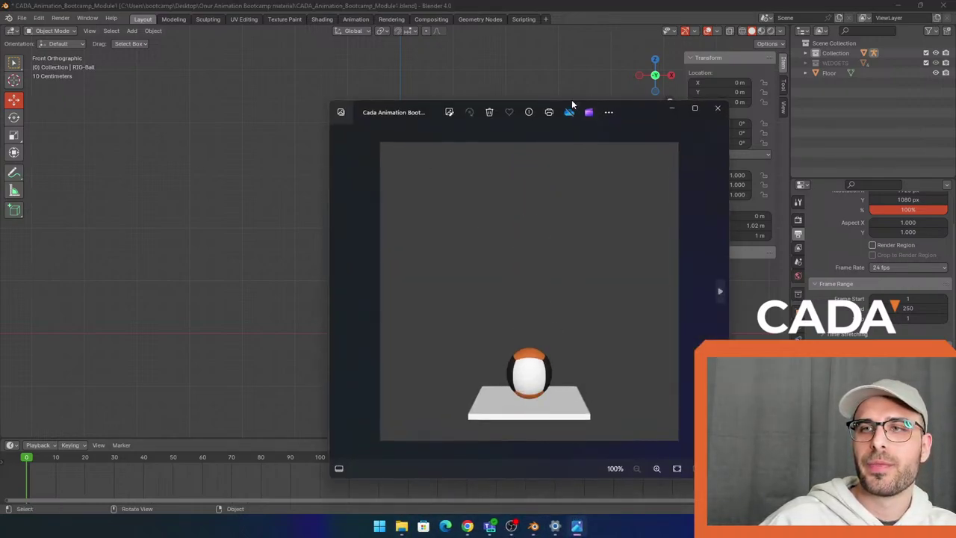
{"action": "left_click_drag", "start_coordinate": [631, 106], "coordinate": [278, 85]}
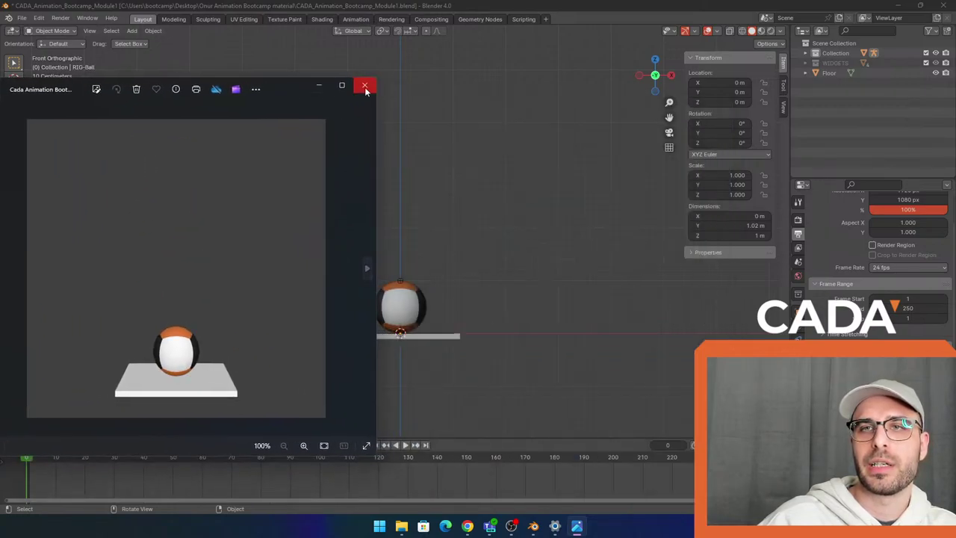
{"action": "left_click", "coordinate": [365, 89]}
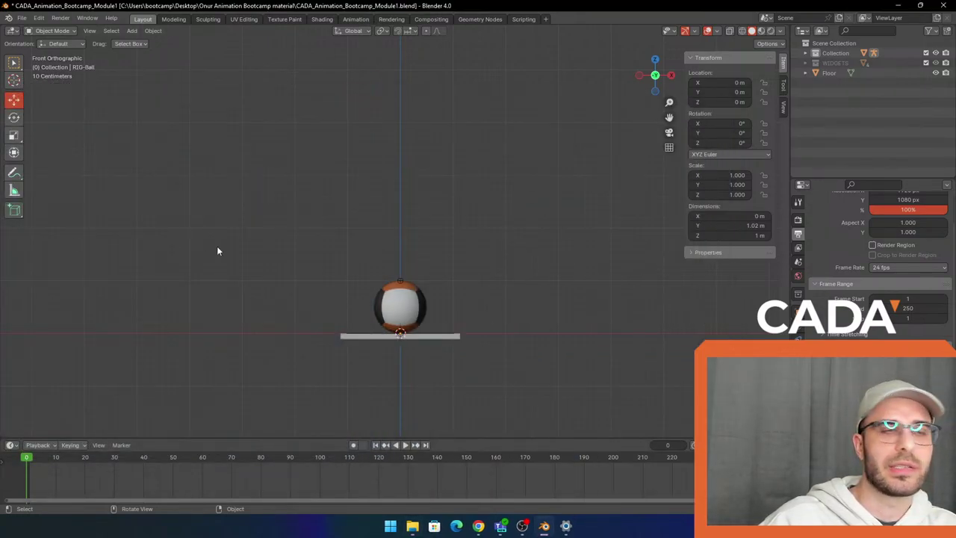
Rotate the view around the ball with the navigation gizmo and return to the Front Orthographic preset viewpoint
{"action": "middle_click_drag", "start_coordinate": [479, 202], "coordinate": [444, 211]}
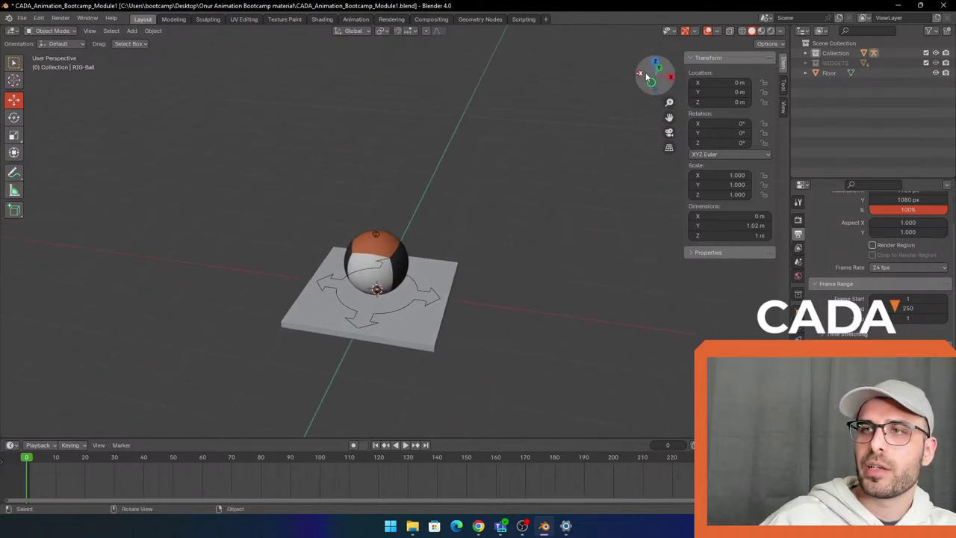
{"action": "left_click_drag", "start_coordinate": [645, 73], "coordinate": [717, 101]}
{"action": "middle_click_drag", "start_coordinate": [489, 213], "coordinate": [461, 208]}
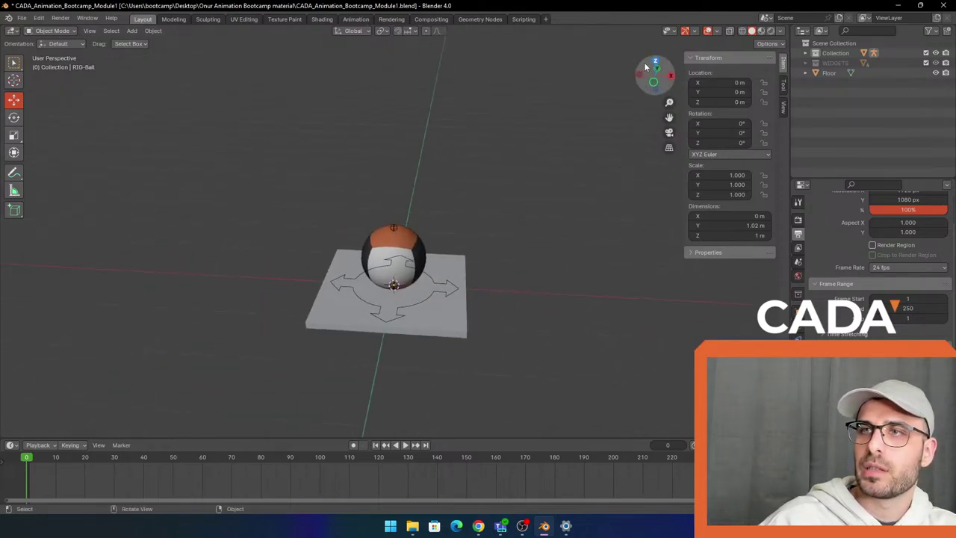
{"action": "left_click_drag", "start_coordinate": [647, 66], "coordinate": [647, 86]}
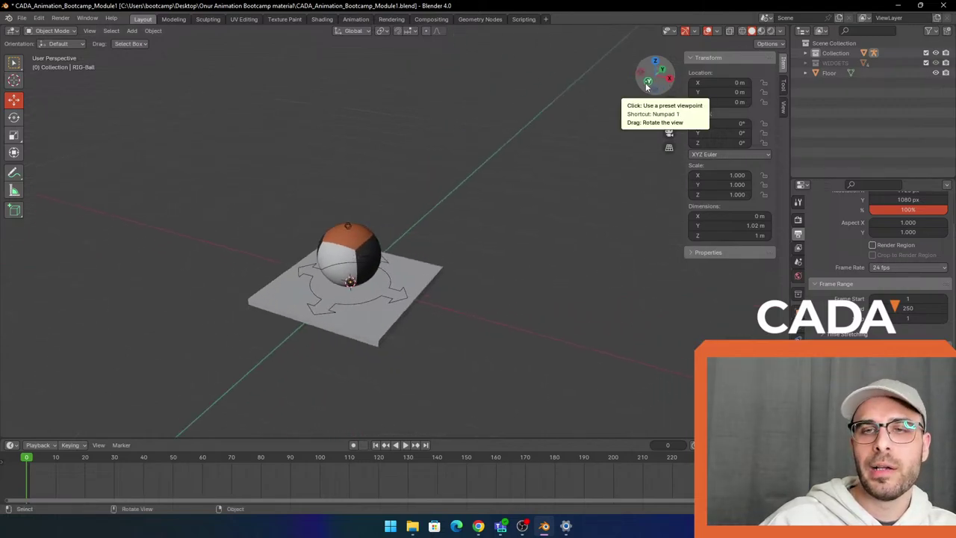
{"action": "left_click", "coordinate": [647, 84]}
{"action": "scroll", "coordinate": [548, 153], "scroll_direction": "up", "scroll_amount": 3}
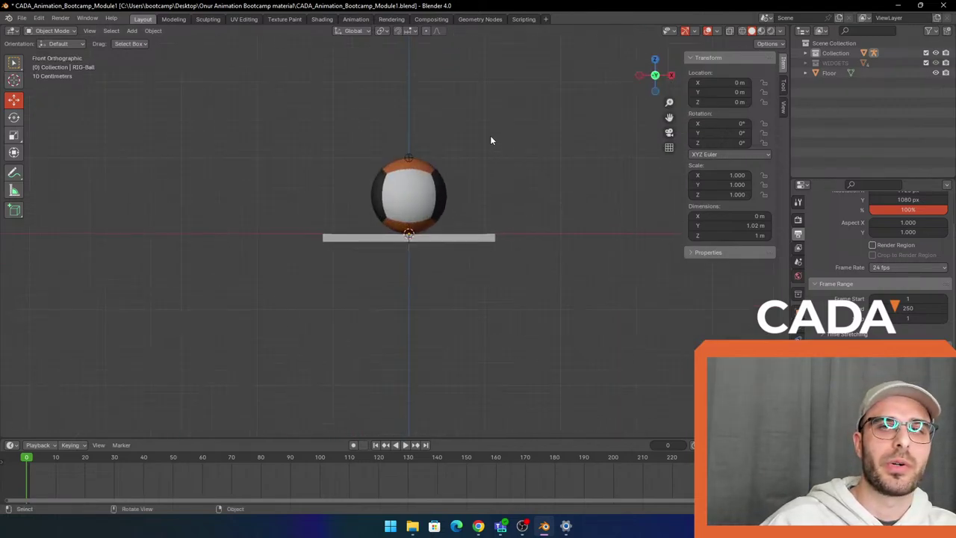
{"action": "middle_click_drag", "start_coordinate": [486, 181], "coordinate": [464, 195], "text": "shift"}
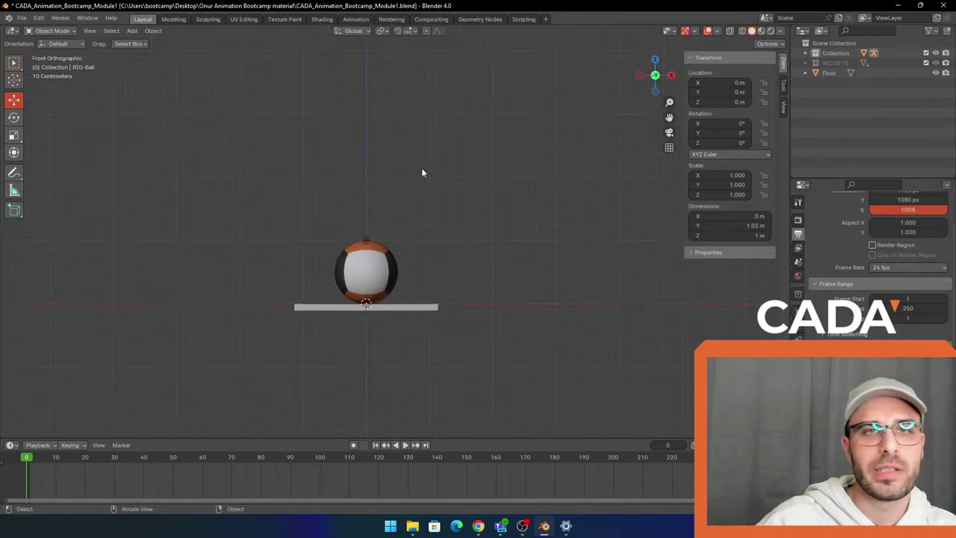
Select the RIG-Ball armature in a perspective view showing the ball and floor from slightly above
{"action": "middle_click_drag", "start_coordinate": [421, 167], "coordinate": [415, 183]}
{"action": "middle_click_drag", "start_coordinate": [444, 245], "coordinate": [433, 256]}
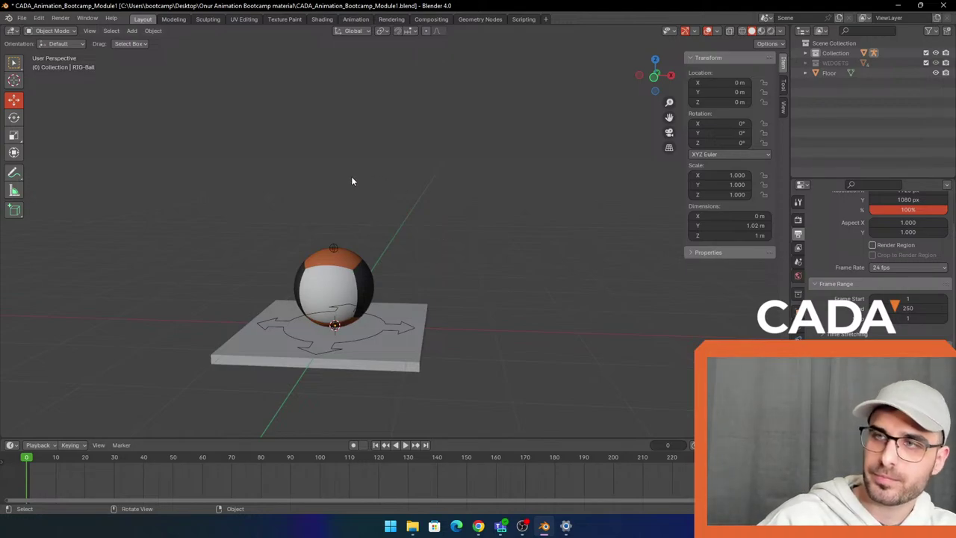
{"action": "middle_click_drag", "start_coordinate": [352, 181], "coordinate": [422, 194]}
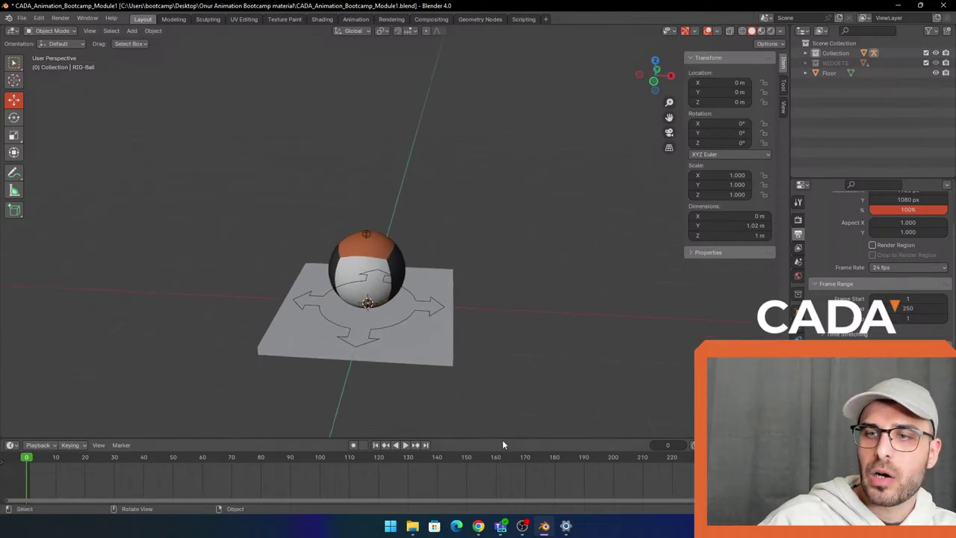
{"action": "left_click", "coordinate": [434, 309]}
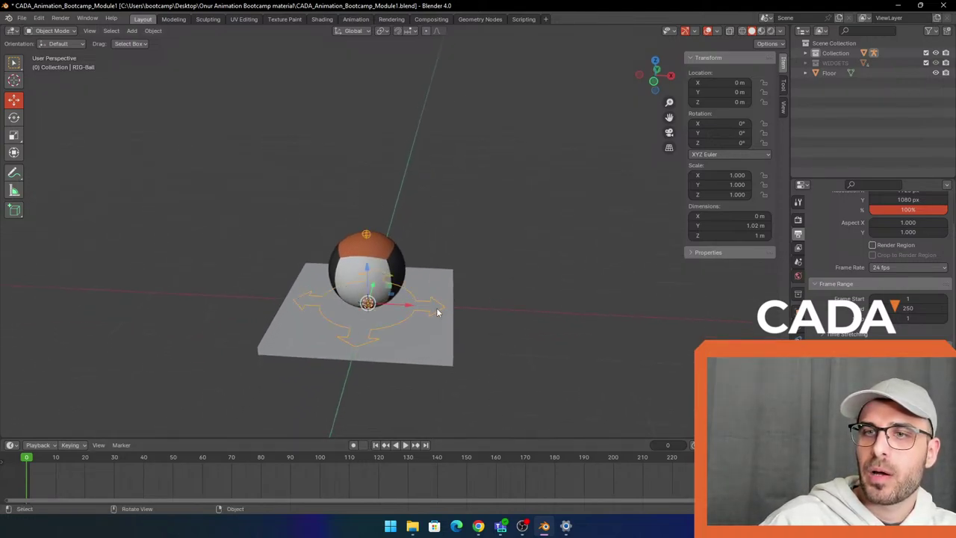
{"action": "middle_click_drag", "start_coordinate": [461, 221], "coordinate": [484, 275], "text": "shift"}
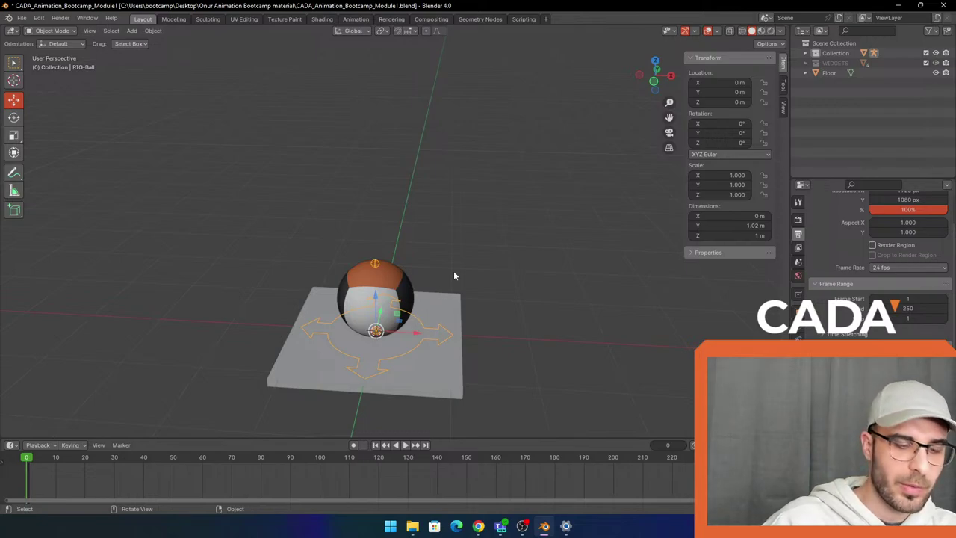
Try moving the ball rig freely to about X -3.56, Y 0.80, Z 2.78 m, undo the move and clear its location
{"action": "scroll", "coordinate": [443, 268], "scroll_direction": "down", "scroll_amount": 2}
{"action": "left_click_drag", "start_coordinate": [413, 286], "coordinate": [590, 142]}
{"action": "key", "text": "g"}
{"action": "left_click", "coordinate": [373, 214]}
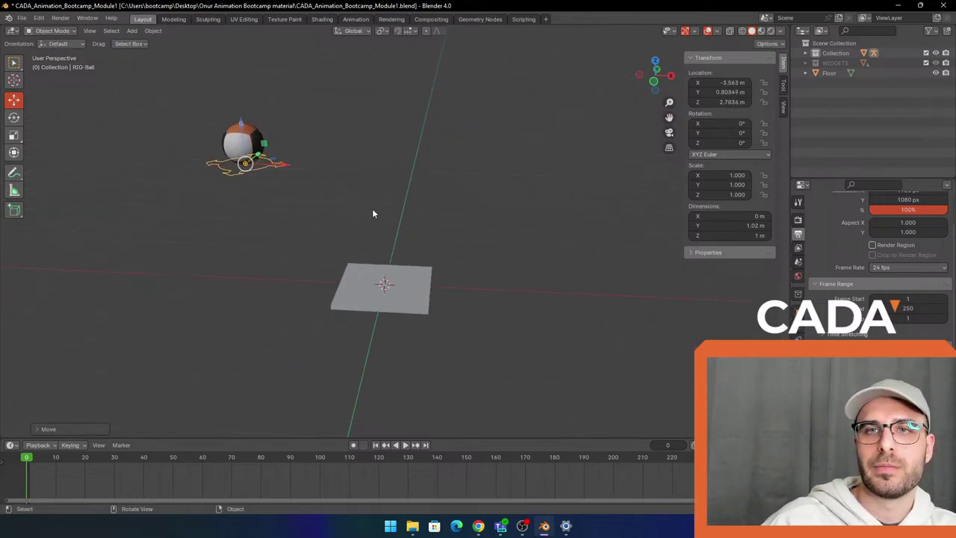
{"action": "key", "text": "ctrl+z"}
{"action": "key", "text": "alt+g"}
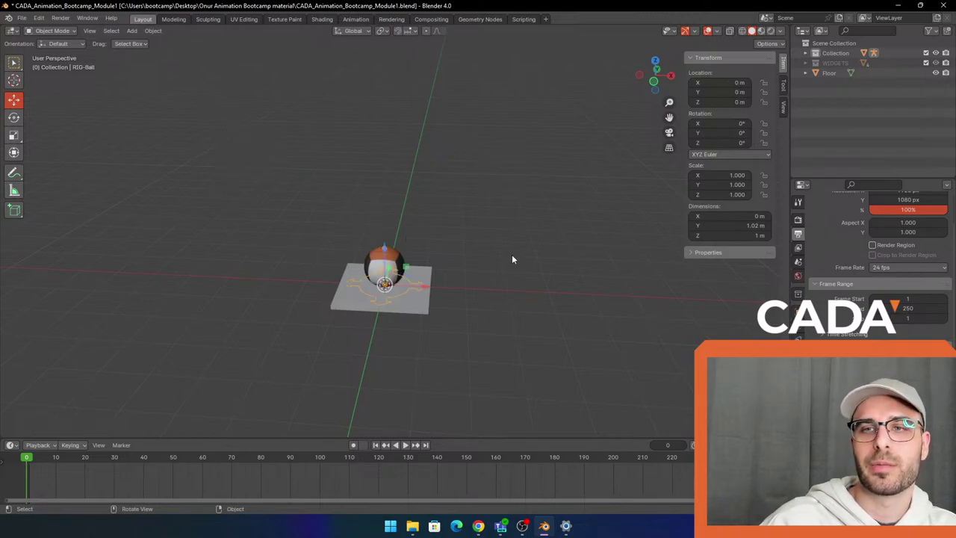
Try moving the ball rig freely to several spots around the floor, and undo all the moves
{"action": "key", "text": "g"}
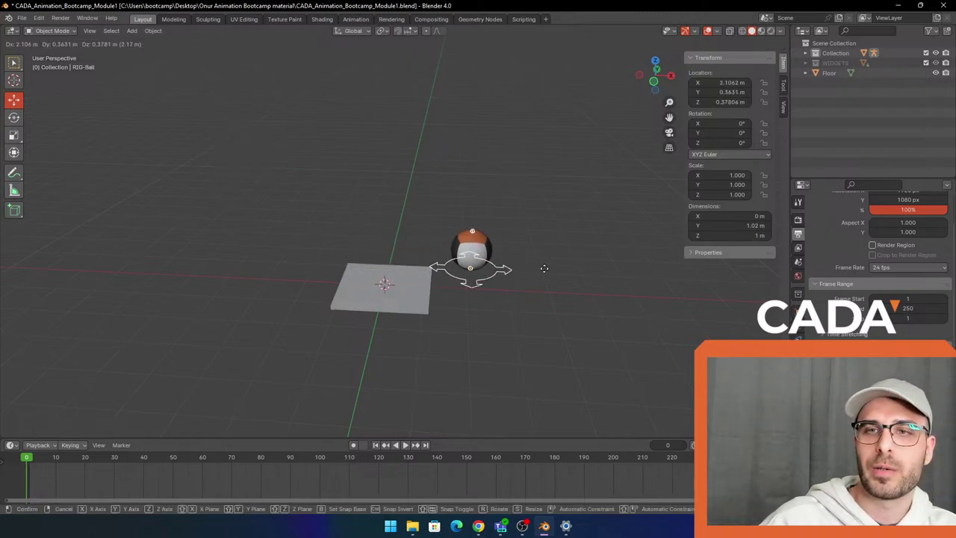
{"action": "left_click", "coordinate": [589, 260]}
{"action": "key", "text": "g"}
{"action": "left_click", "coordinate": [387, 231]}
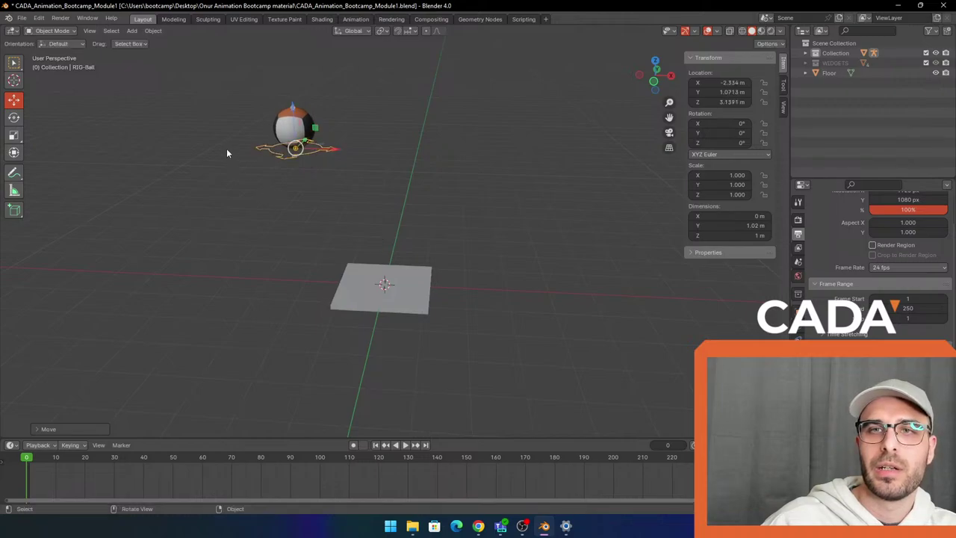
{"action": "key", "text": "g"}
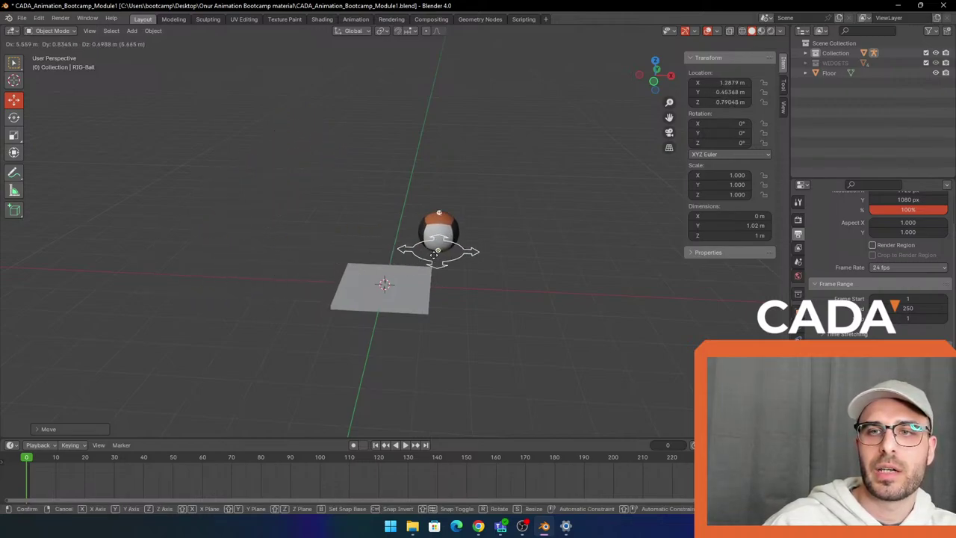
{"action": "left_click", "coordinate": [471, 234]}
{"action": "key", "text": "ctrl+z"}
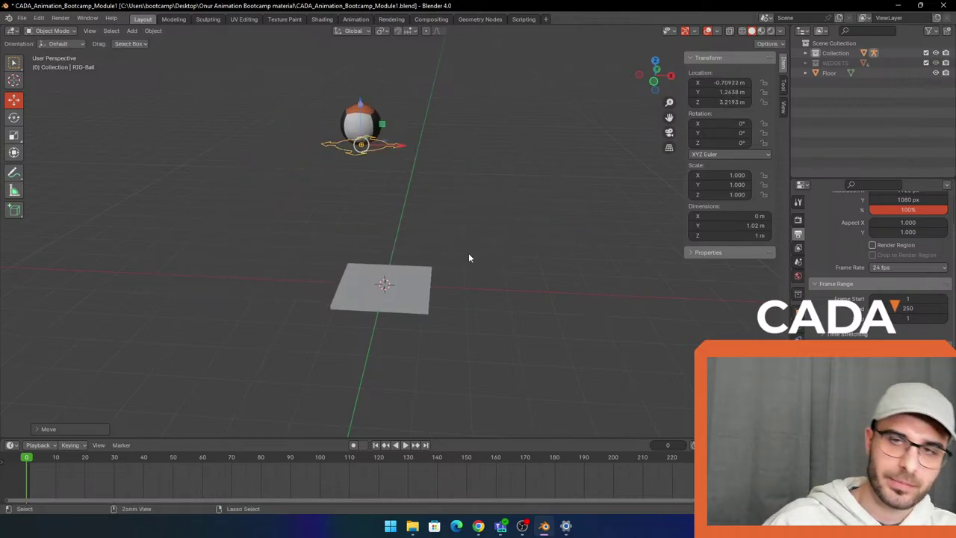
{"action": "key", "text": "ctrl+z"}
{"action": "key", "text": "ctrl+z"}
{"action": "key", "text": "ctrl+z"}
{"action": "key", "text": "ctrl+z"}
{"action": "key", "text": "ctrl+z"}
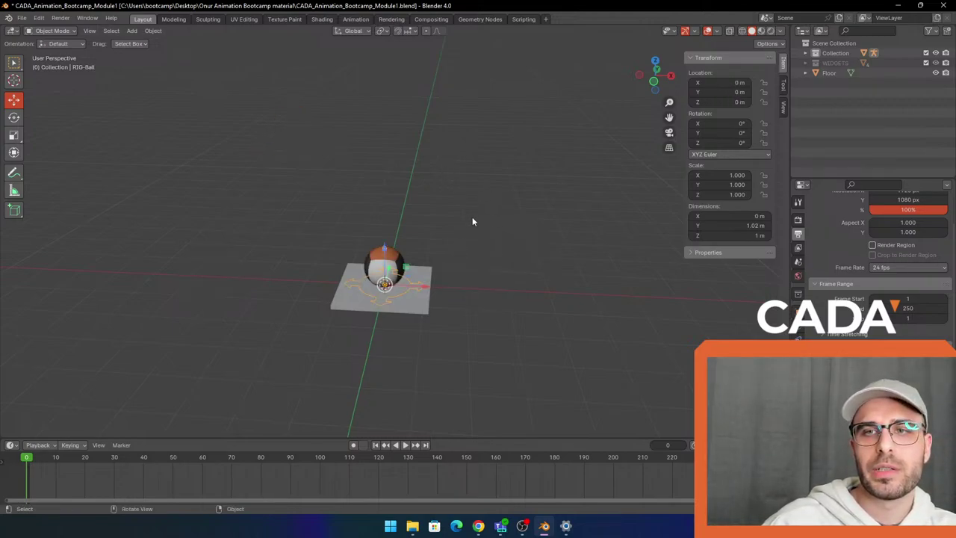
Select the RIG-Ball armature again in a closer perspective view of the ball and floor
{"action": "mouse_move", "coordinate": [472, 218]}
{"action": "middle_mouse_down"}
{"action": "mouse_move", "coordinate": [513, 233]}
{"action": "mouse_move", "coordinate": [535, 200]}
{"action": "mouse_move", "coordinate": [510, 212]}
{"action": "mouse_move", "coordinate": [505, 179]}
{"action": "mouse_move", "coordinate": [450, 273]}
{"action": "mouse_move", "coordinate": [474, 219]}
{"action": "middle_mouse_up"}
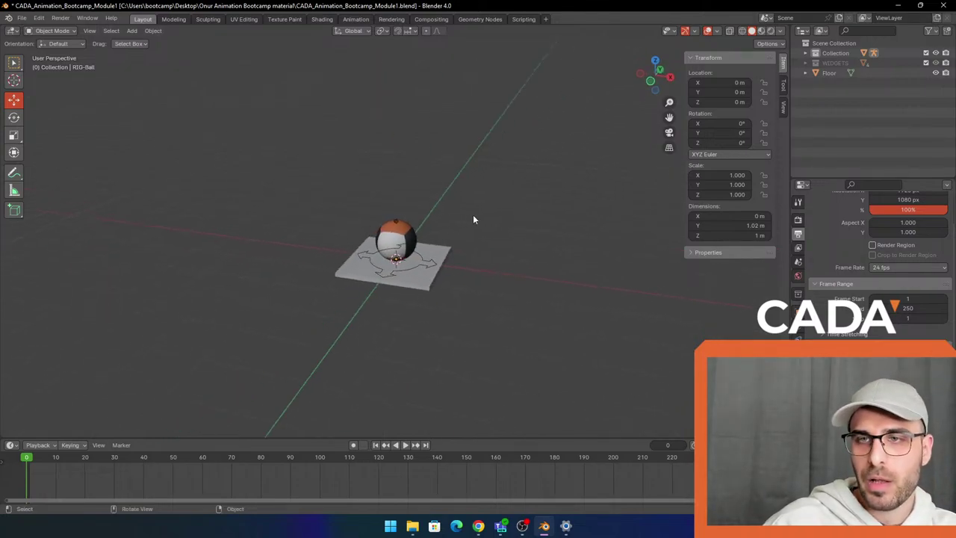
{"action": "left_click", "coordinate": [422, 264]}
{"action": "scroll", "coordinate": [463, 171], "scroll_direction": "up", "scroll_amount": 1}
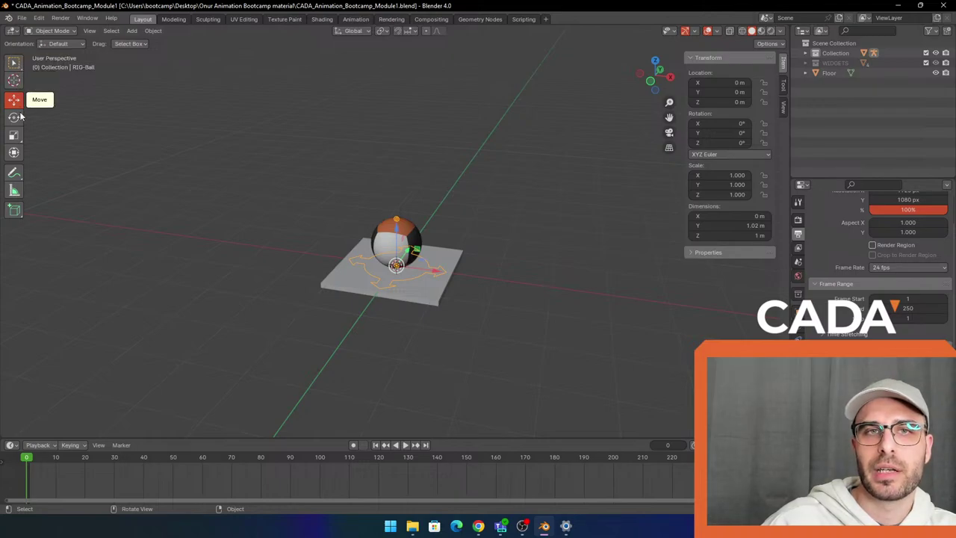
{"action": "middle_click_drag", "start_coordinate": [346, 148], "coordinate": [320, 149], "text": "shift"}
{"action": "scroll", "coordinate": [218, 123], "scroll_direction": "up", "scroll_amount": 2}
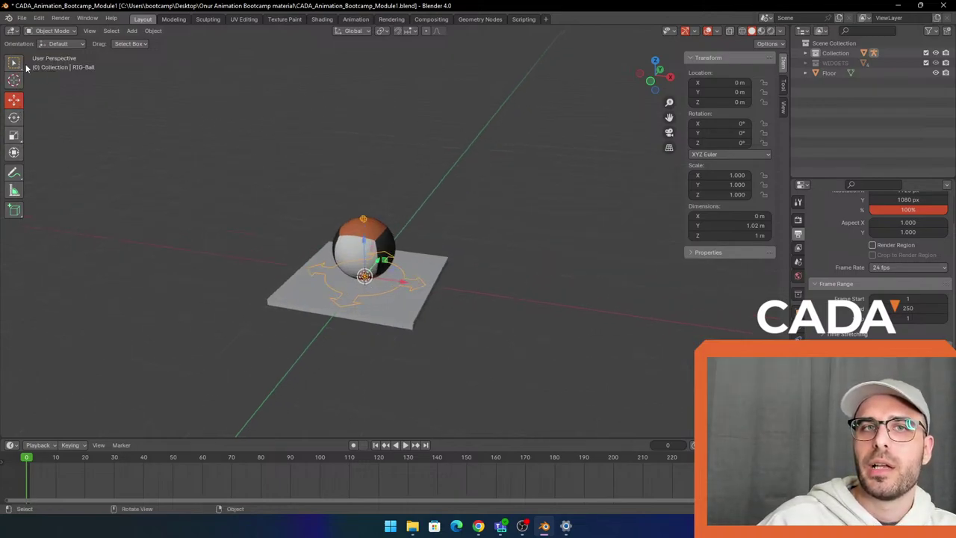
Practise selecting and deselecting the ball rig with the Select Box tool
{"action": "left_click", "coordinate": [15, 64]}
{"action": "left_click", "coordinate": [404, 274]}
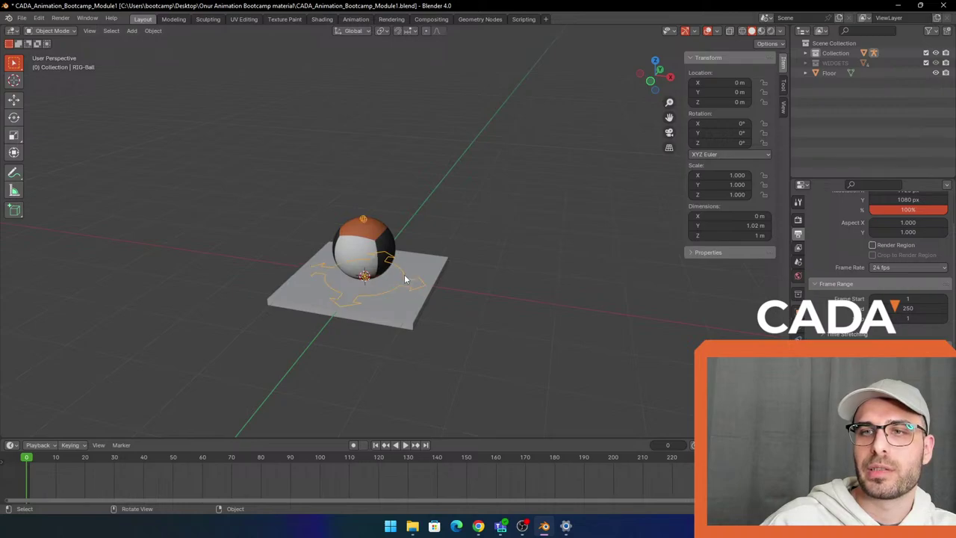
{"action": "left_click", "coordinate": [518, 178]}
{"action": "left_click", "coordinate": [398, 265]}
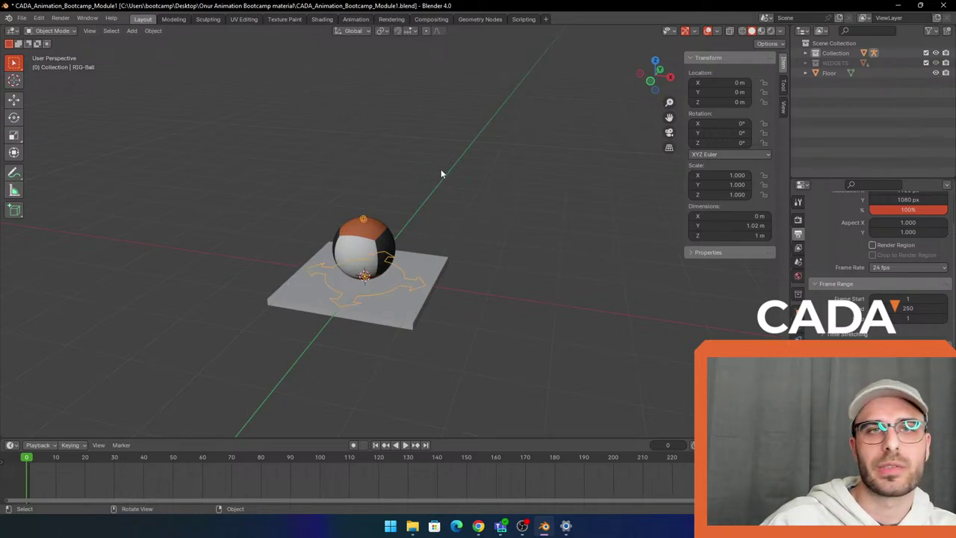
{"action": "left_click", "coordinate": [442, 171]}
Activate the Move tool and select the RIG-Ball armature so its move gizmo shows in a closer view
{"action": "left_click", "coordinate": [13, 99]}
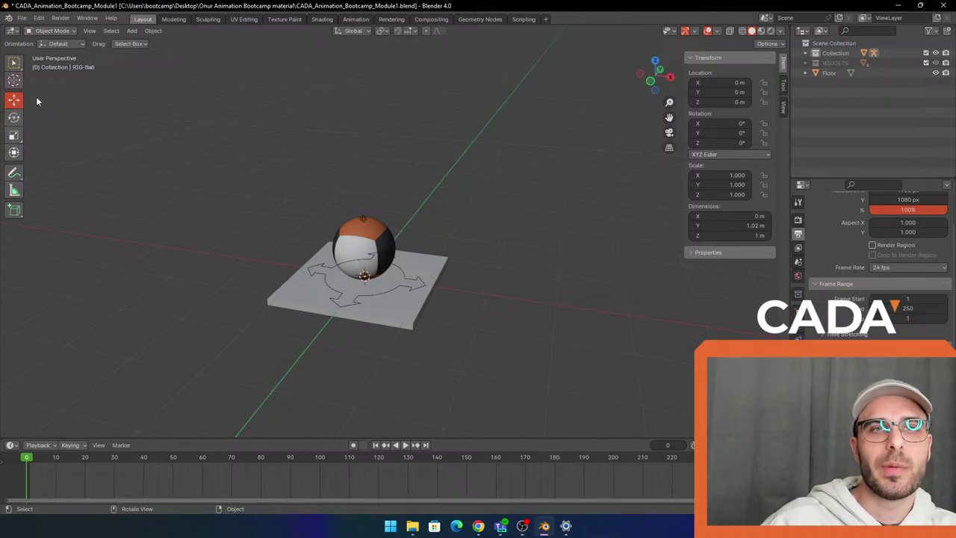
{"action": "left_click", "coordinate": [397, 276]}
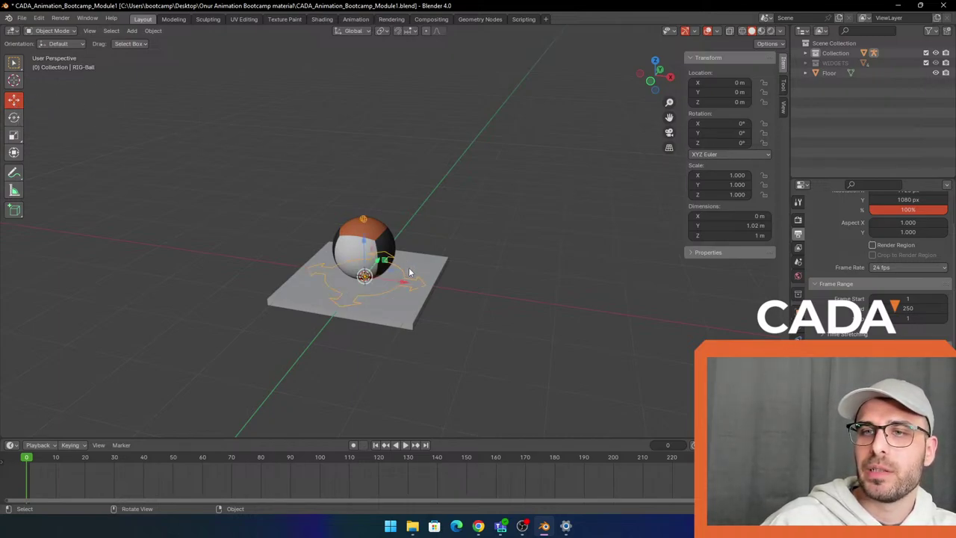
{"action": "scroll", "coordinate": [409, 244], "scroll_direction": "up", "scroll_amount": 2}
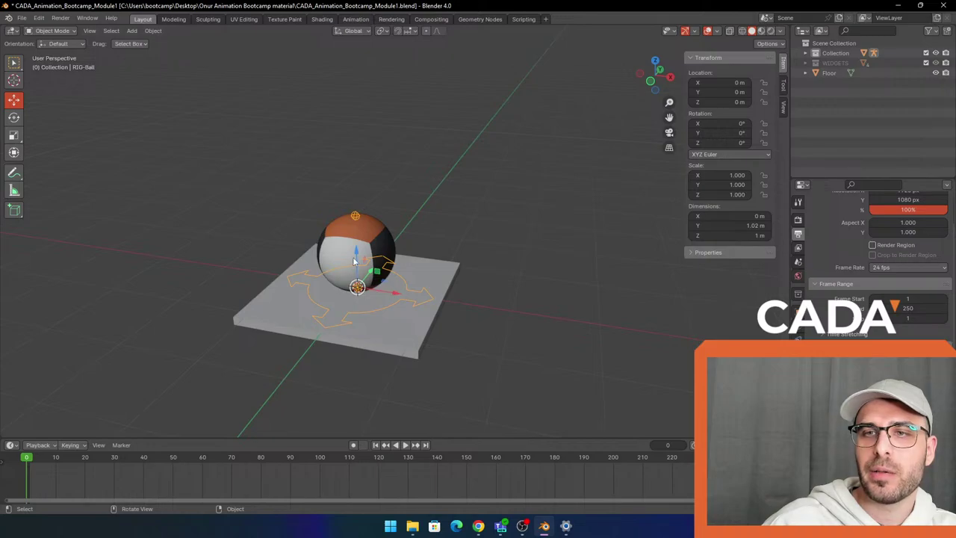
{"action": "mouse_move", "coordinate": [366, 277]}
{"action": "middle_mouse_down"}
{"action": "mouse_move", "coordinate": [470, 268]}
{"action": "mouse_move", "coordinate": [360, 282]}
{"action": "middle_mouse_up"}
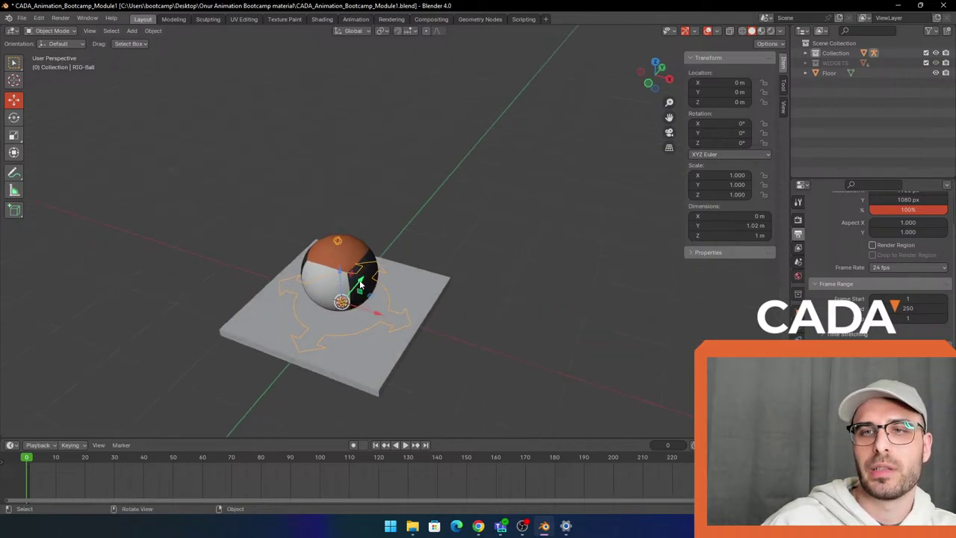
Try moving the ball rig along the Y, X and Z axes one at a time, undoing each move
{"action": "left_click_drag", "start_coordinate": [360, 280], "coordinate": [439, 189]}
{"action": "key", "text": "ctrl+z"}
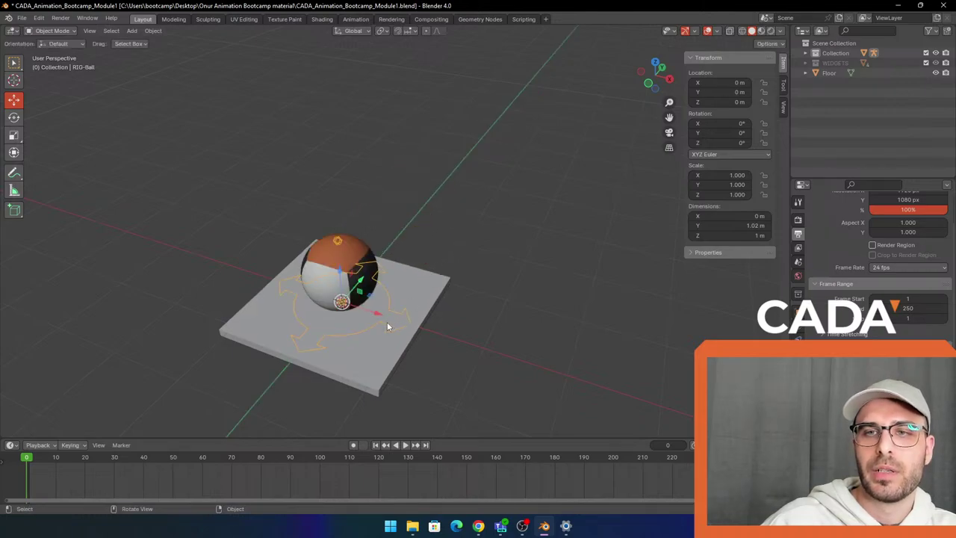
{"action": "mouse_move", "coordinate": [379, 313]}
{"action": "left_mouse_down"}
{"action": "mouse_move", "coordinate": [644, 397]}
{"action": "mouse_move", "coordinate": [398, 316]}
{"action": "left_mouse_up"}
{"action": "key", "text": "ctrl+z"}
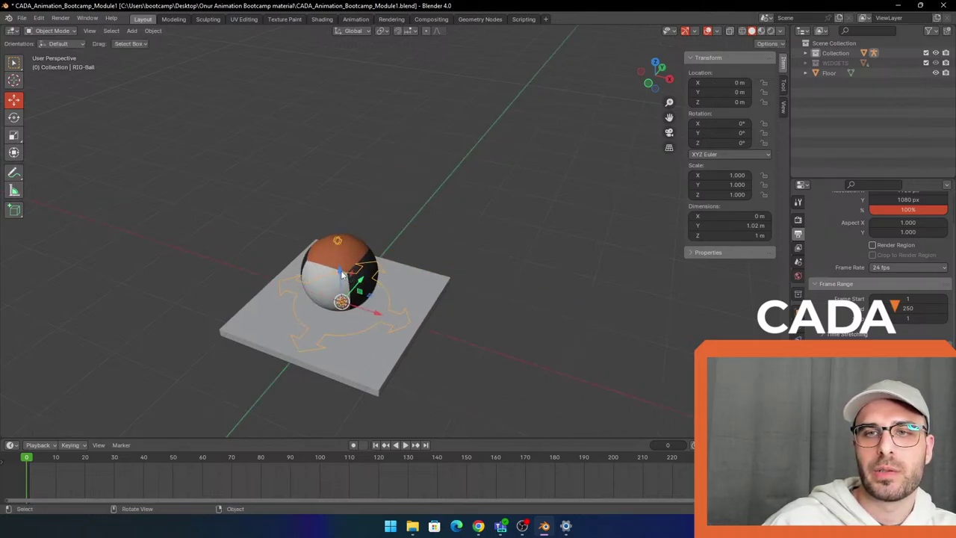
{"action": "left_click_drag", "start_coordinate": [340, 270], "coordinate": [351, 153]}
{"action": "key", "text": "ctrl+z"}
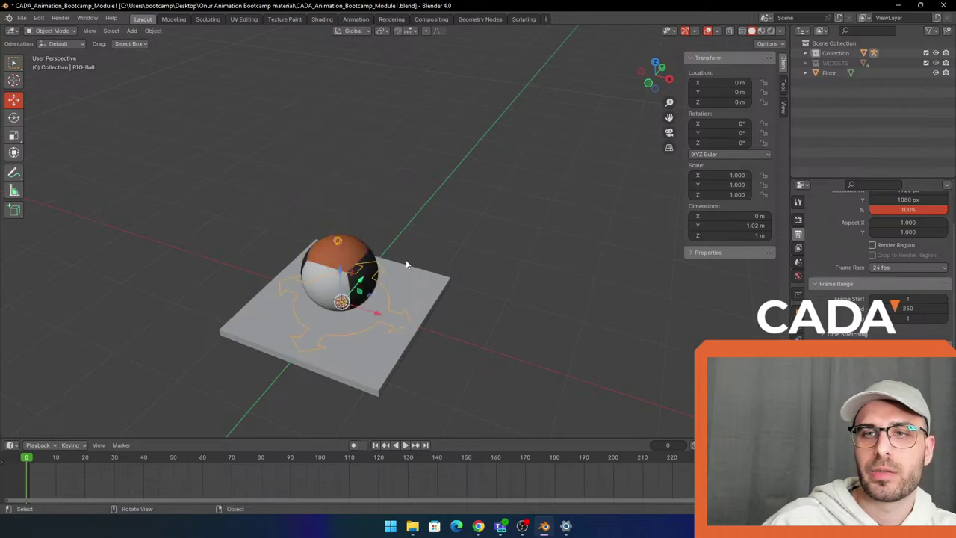
Try raising the ball rig along the Z axis only, and clear its location
{"action": "middle_click_drag", "start_coordinate": [464, 257], "coordinate": [457, 307]}
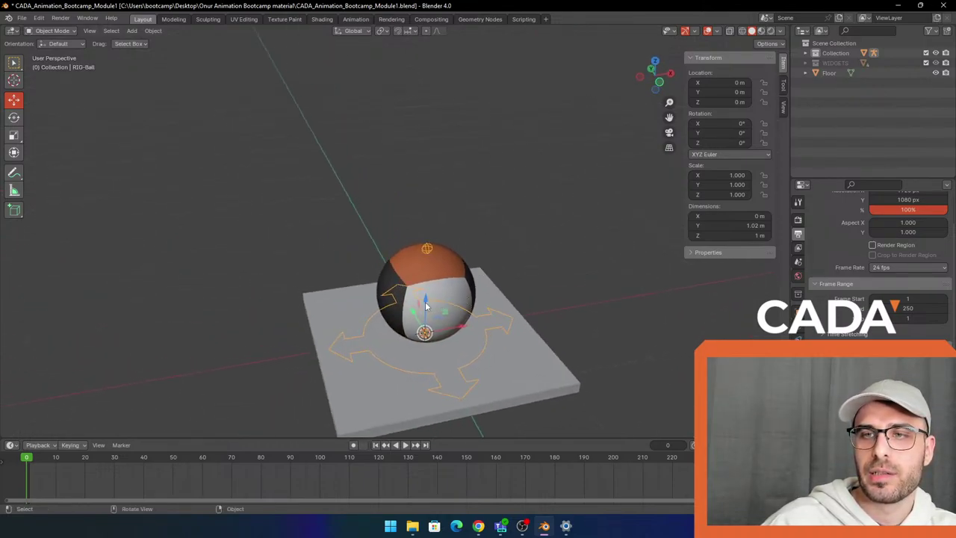
{"action": "left_click_drag", "start_coordinate": [426, 305], "coordinate": [429, 142]}
{"action": "key", "text": "alt+g"}
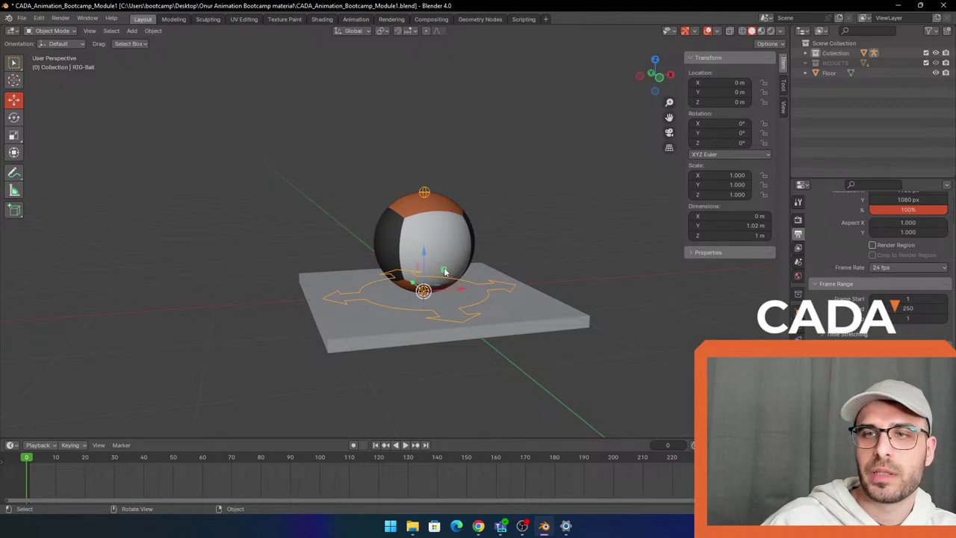
Try moving the ball rig along two axes at once with the gizmo's plane handles, and undo both moves
{"action": "left_click_drag", "start_coordinate": [443, 271], "coordinate": [349, 195]}
{"action": "scroll", "coordinate": [343, 266], "scroll_direction": "down", "scroll_amount": 4}
{"action": "middle_click_drag", "start_coordinate": [491, 201], "coordinate": [478, 233]}
{"action": "left_click_drag", "start_coordinate": [392, 255], "coordinate": [521, 163]}
{"action": "key", "text": "ctrl+z"}
{"action": "key", "text": "ctrl+z"}
Try moving the ball rig about 0.31 m along X and up along Z, undoing each move
{"action": "middle_click_drag", "start_coordinate": [523, 279], "coordinate": [495, 272]}
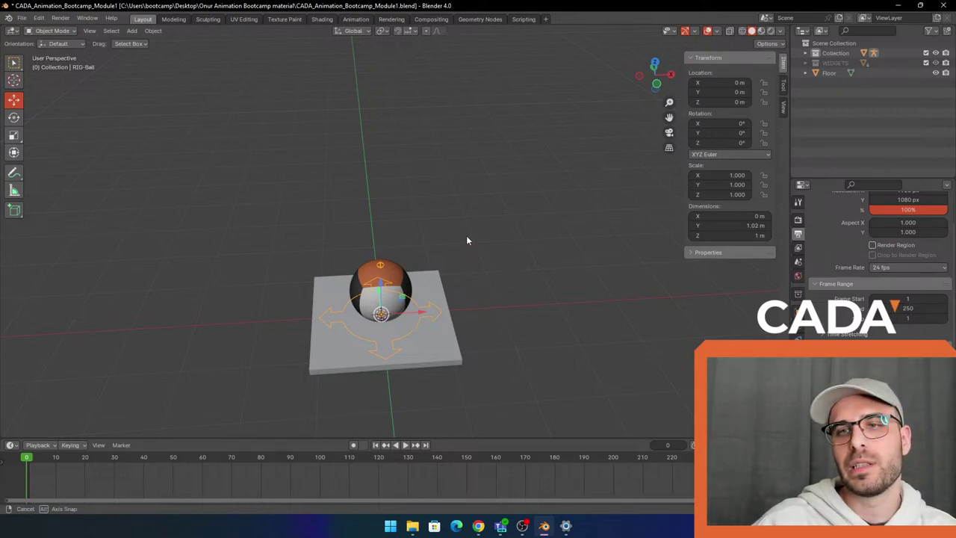
{"action": "mouse_move", "coordinate": [466, 235]}
{"action": "middle_mouse_down"}
{"action": "mouse_move", "coordinate": [448, 145]}
{"action": "mouse_move", "coordinate": [480, 154]}
{"action": "mouse_move", "coordinate": [583, 290]}
{"action": "mouse_move", "coordinate": [550, 265]}
{"action": "mouse_move", "coordinate": [452, 245]}
{"action": "middle_mouse_up"}
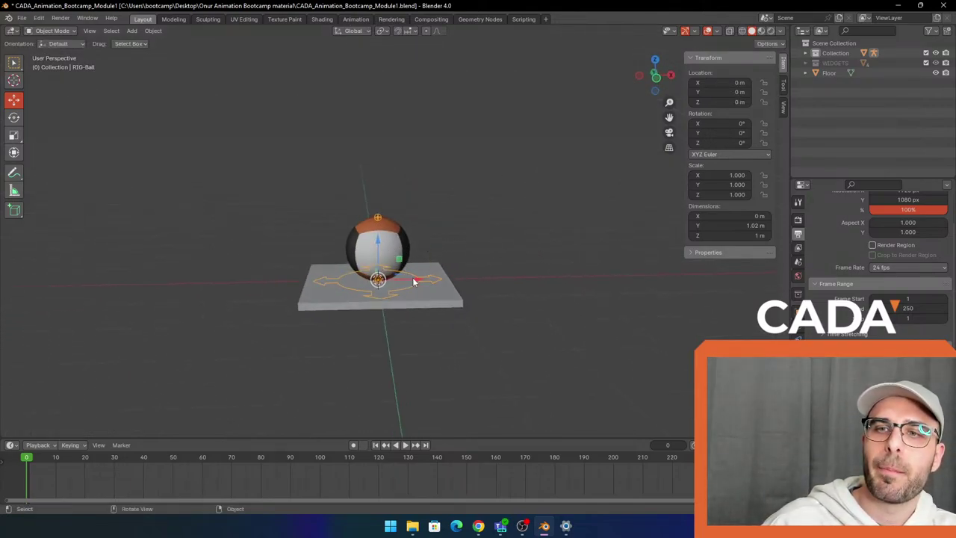
{"action": "left_click_drag", "start_coordinate": [416, 281], "coordinate": [437, 280]}
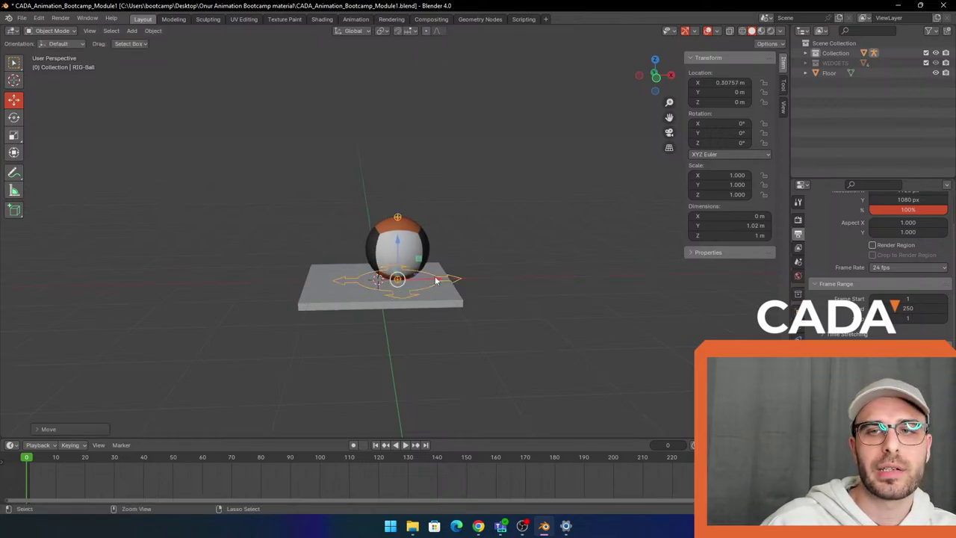
{"action": "key", "text": "ctrl+z"}
{"action": "left_click_drag", "start_coordinate": [379, 244], "coordinate": [378, 183]}
{"action": "key", "text": "ctrl+z"}
Try moving the ball rig in the XZ plane to about X 2.78, Z 2.02 m, and undo the move
{"action": "left_click_drag", "start_coordinate": [404, 260], "coordinate": [557, 164]}
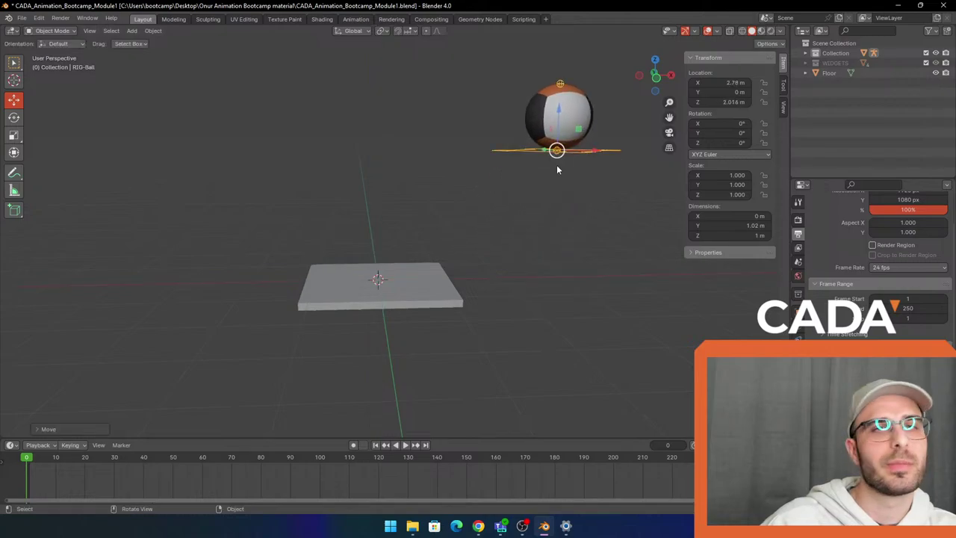
{"action": "key", "text": "ctrl+z"}
{"action": "middle_click_drag", "start_coordinate": [488, 195], "coordinate": [484, 203]}
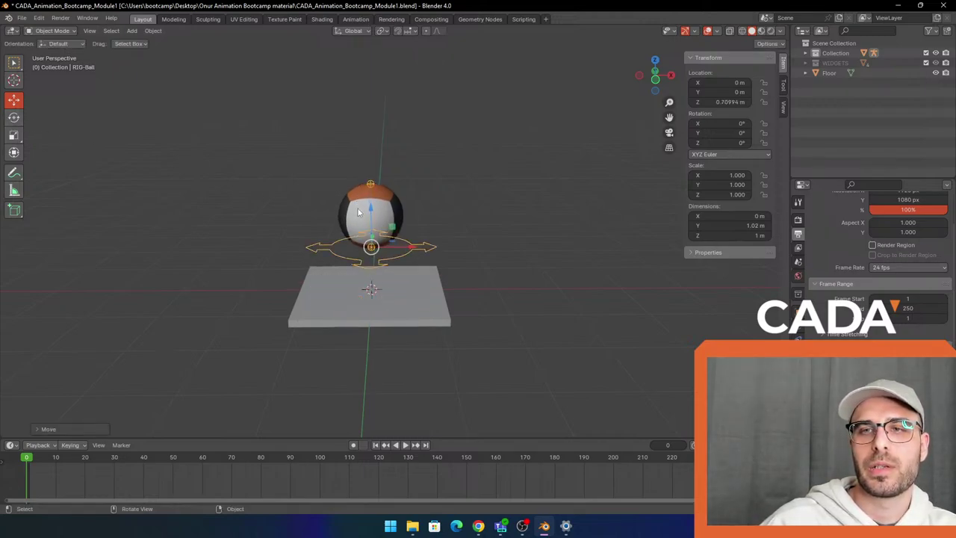
Try rotating the ball rig about the Y and X axes with the Rotate tool, and undo the rotations
{"action": "left_click", "coordinate": [13, 118]}
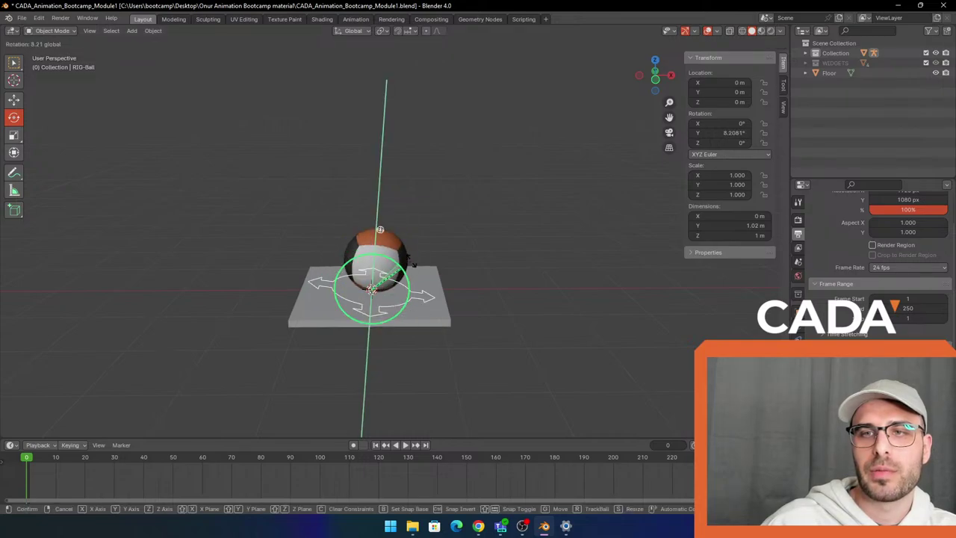
{"action": "middle_click_drag", "start_coordinate": [523, 174], "coordinate": [343, 320]}
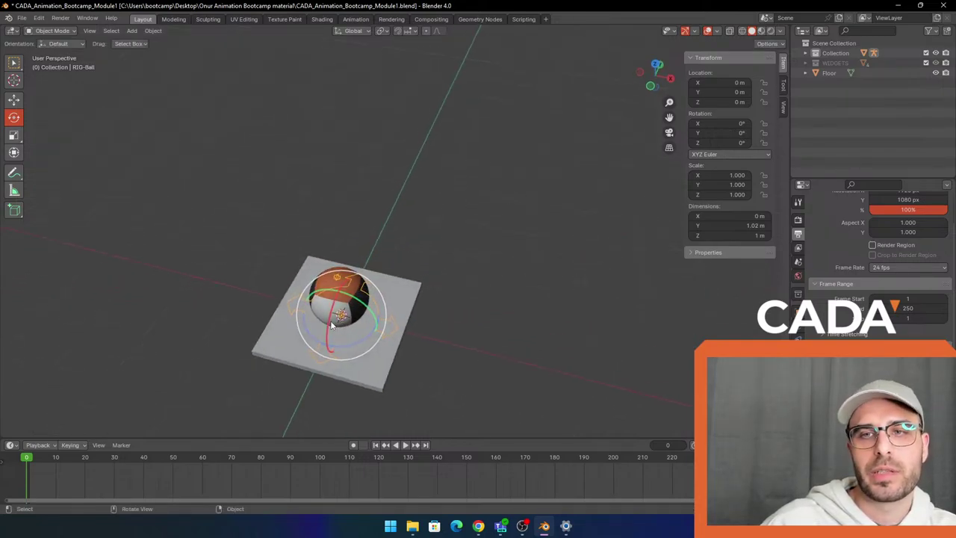
{"action": "left_click_drag", "start_coordinate": [331, 323], "coordinate": [415, 306]}
{"action": "key", "text": "ctrl+z"}
{"action": "key", "text": "ctrl+z"}
{"action": "middle_click_drag", "start_coordinate": [478, 243], "coordinate": [489, 213]}
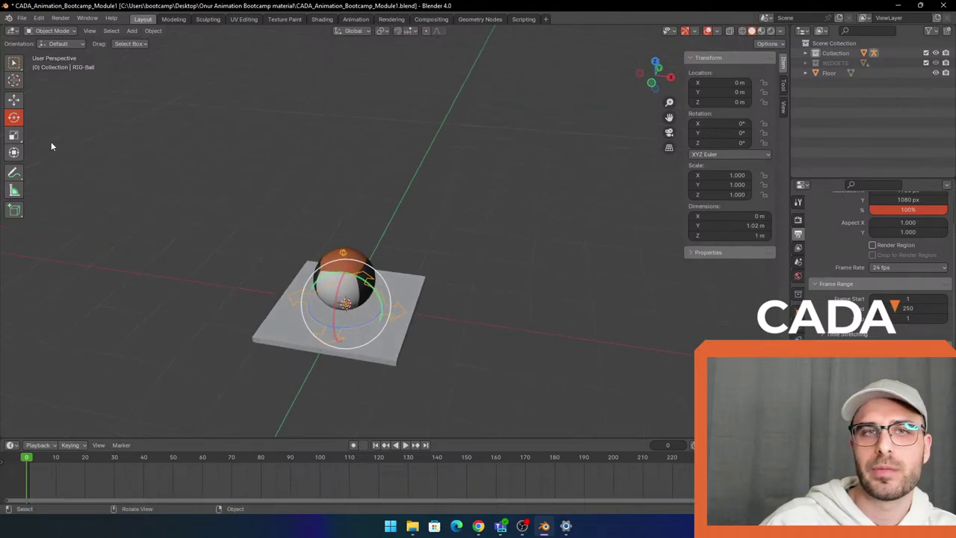
Try resizing the ball rig with the Scale tool, including along the Z axis, and undo the changes
{"action": "left_click", "coordinate": [13, 135]}
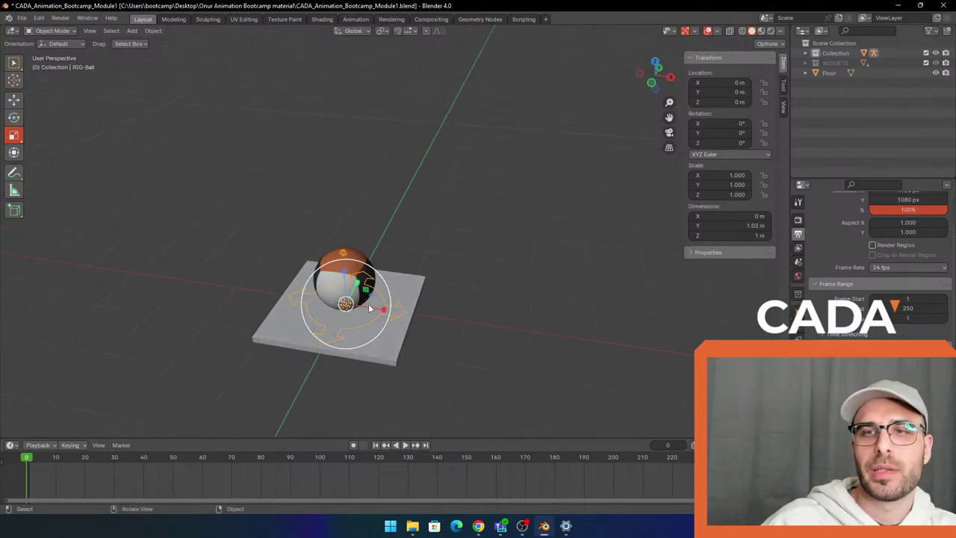
{"action": "left_click_drag", "start_coordinate": [348, 302], "coordinate": [368, 305]}
{"action": "key", "text": "ctrl+z"}
{"action": "key", "text": "ctrl+z"}
{"action": "left_click_drag", "start_coordinate": [345, 266], "coordinate": [344, 258]}
{"action": "key", "text": "ctrl+z"}
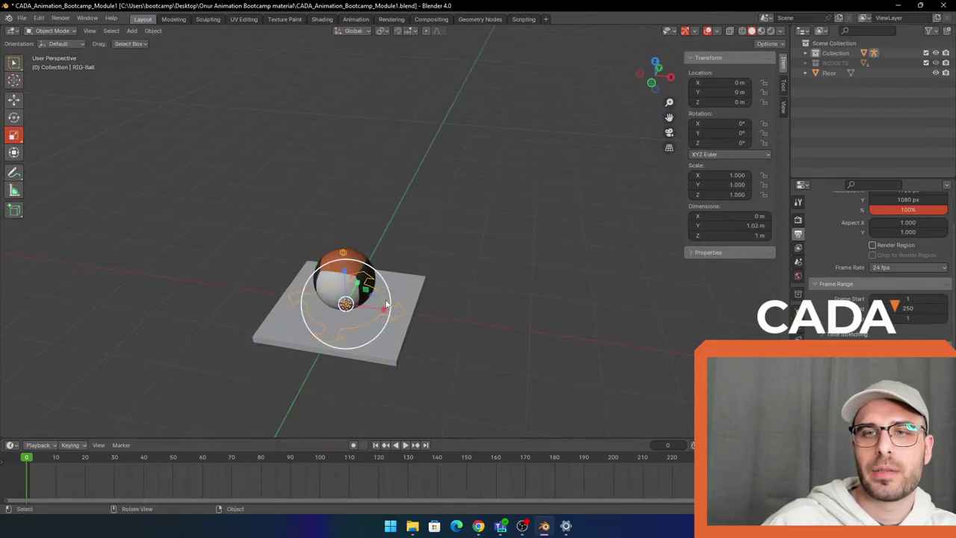
Try scaling the ball rig uniformly to about 2.6 and rotating it freely in the view, discarding both changes
{"action": "middle_click_drag", "start_coordinate": [400, 251], "coordinate": [437, 235]}
{"action": "key", "text": "s"}
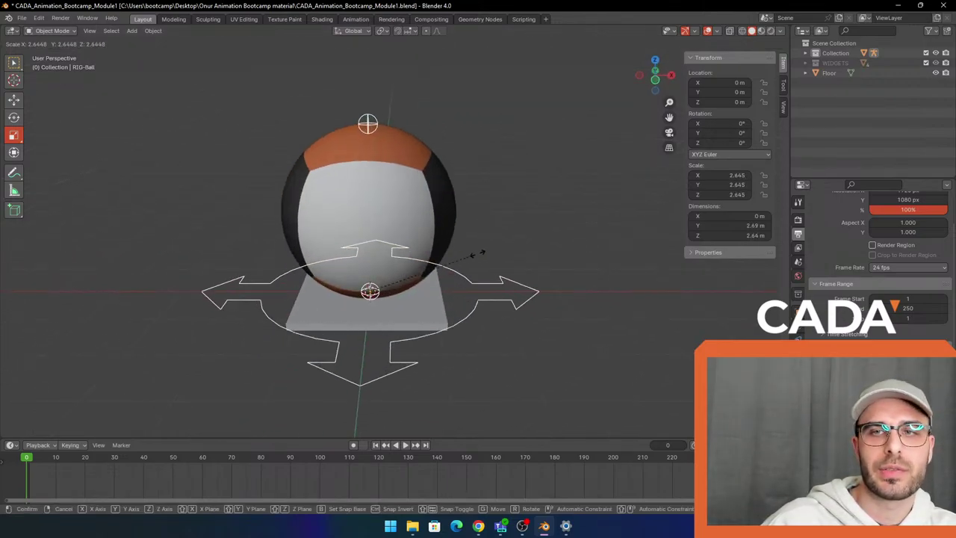
{"action": "left_click", "coordinate": [470, 243]}
{"action": "key", "text": "ctrl+z"}
{"action": "key", "text": "r"}
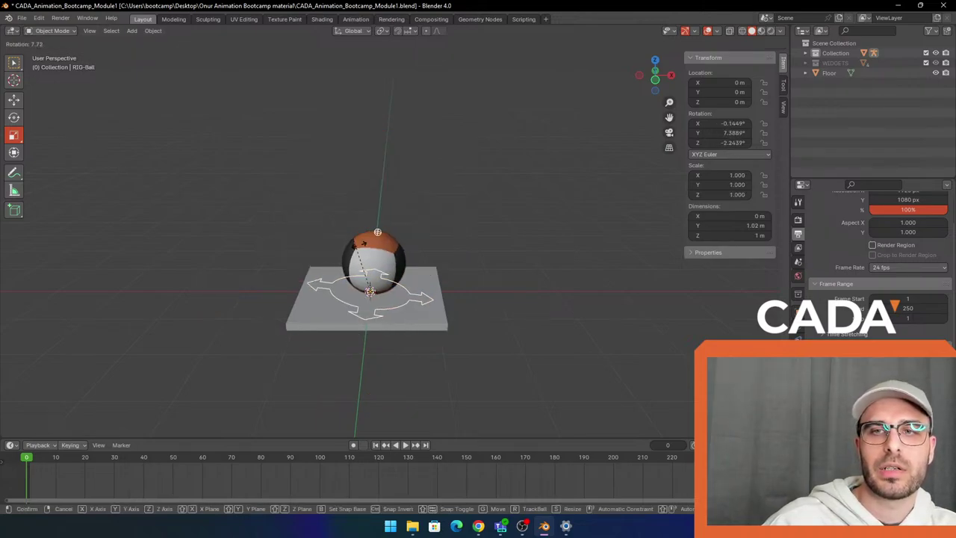
{"action": "key", "text": "Escape"}
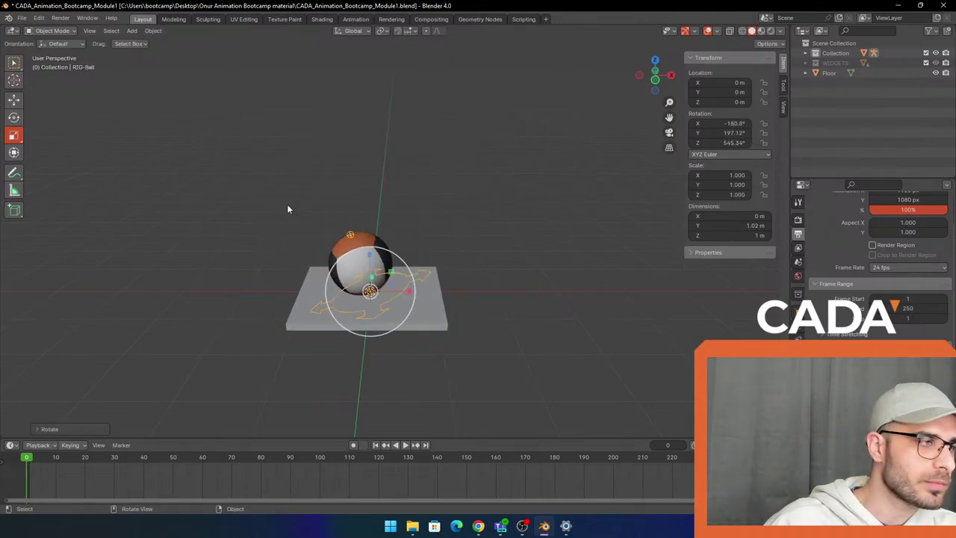
Activate the Move tool, try moving the ball rig along the X axis to about 2.4 m, and clear its location
{"action": "left_click", "coordinate": [13, 99]}
{"action": "middle_click_drag", "start_coordinate": [465, 185], "coordinate": [404, 319]}
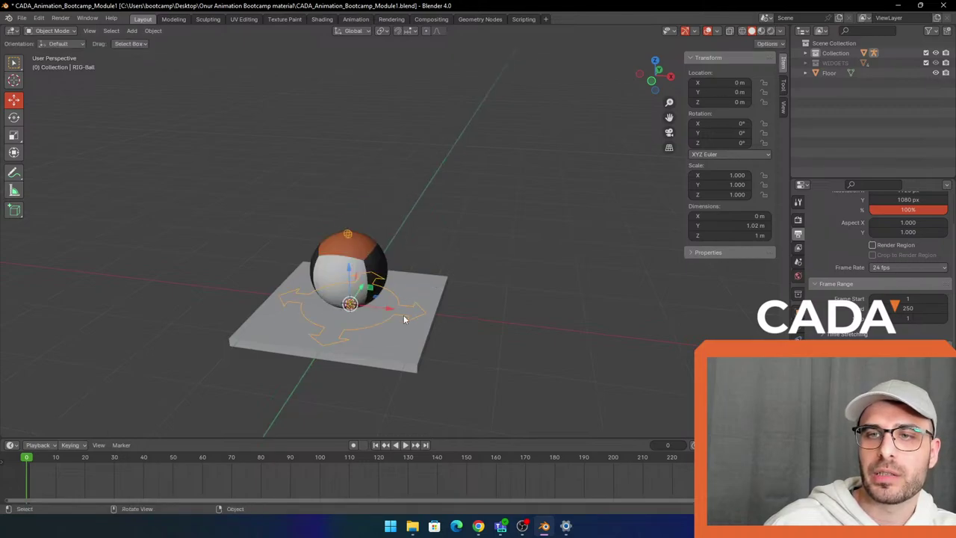
{"action": "left_click_drag", "start_coordinate": [388, 309], "coordinate": [579, 330]}
{"action": "middle_click_drag", "start_coordinate": [492, 268], "coordinate": [528, 239]}
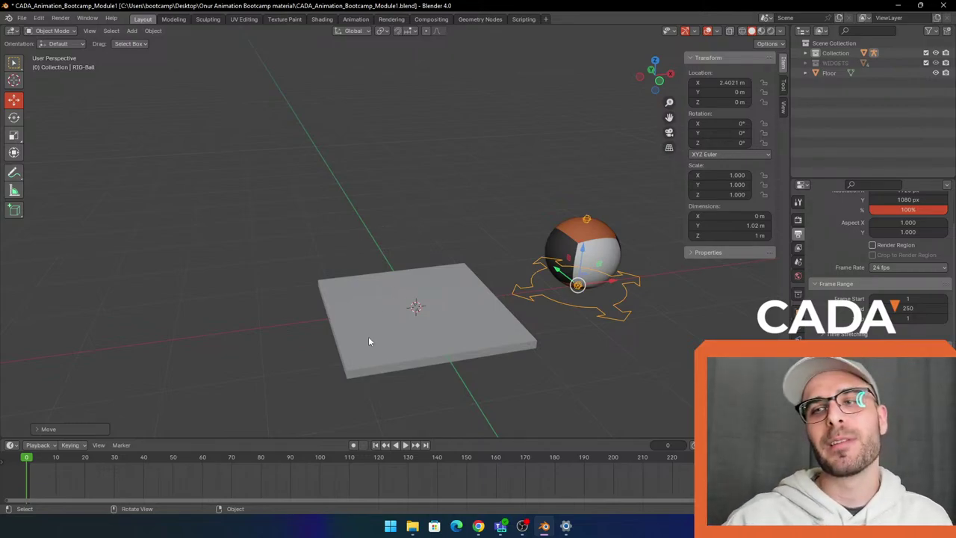
{"action": "key", "text": "alt+g"}
{"action": "middle_click_drag", "start_coordinate": [463, 248], "coordinate": [452, 274]}
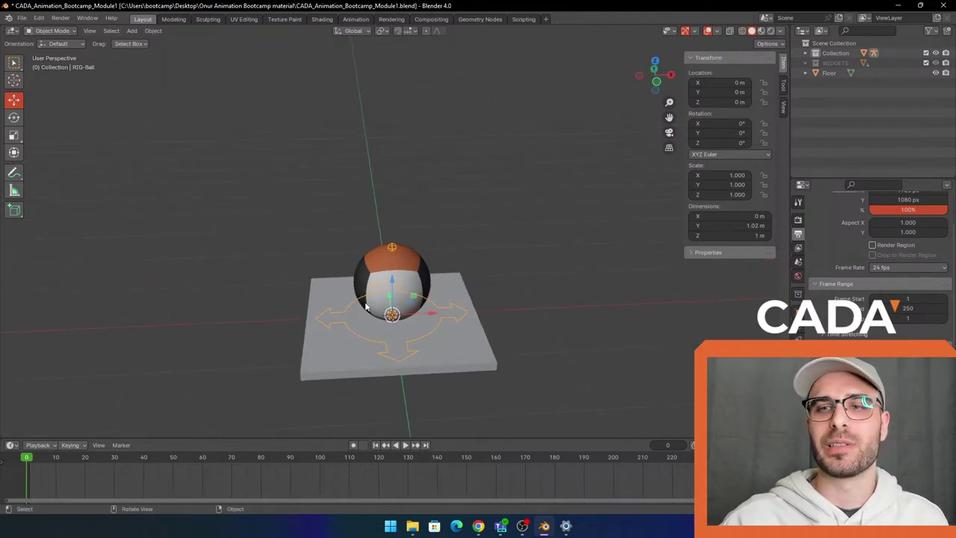
Try moving the ball rig about 1.47 m along the Y axis, try a move along the X axis, and undo both
{"action": "middle_click_drag", "start_coordinate": [366, 306], "coordinate": [415, 295]}
{"action": "key", "text": "g"}
{"action": "key", "text": "y"}
{"action": "left_click", "coordinate": [425, 278]}
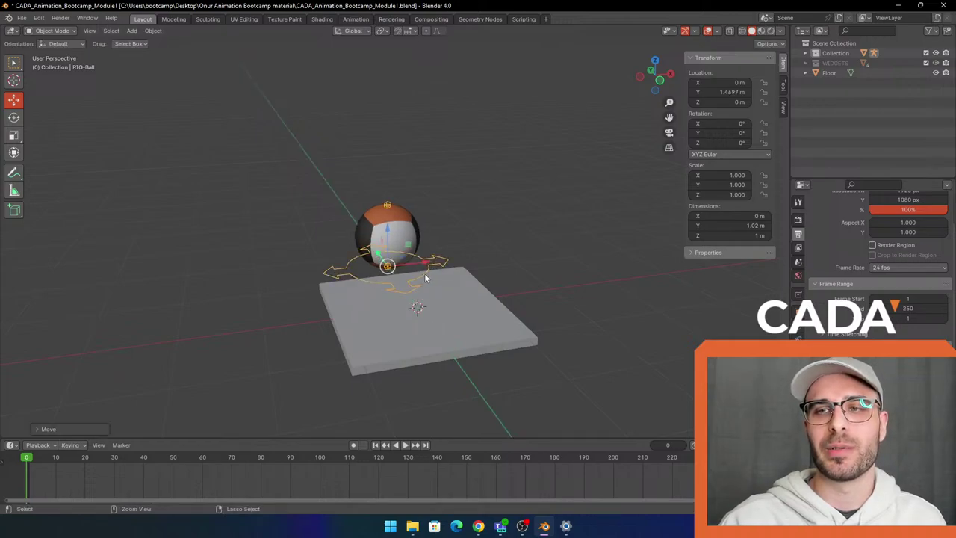
{"action": "key", "text": "ctrl+z"}
{"action": "key", "text": "g"}
{"action": "key", "text": "x"}
{"action": "left_click", "coordinate": [671, 327]}
{"action": "key", "text": "ctrl+z"}
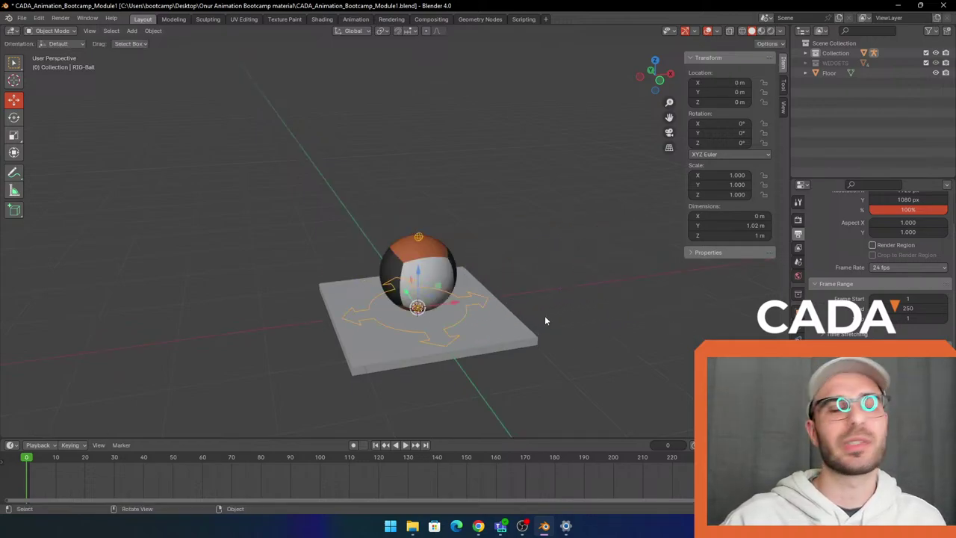
Try moving the ball rig with the gizmo about 3.63 m along Y and also along X, and undo the moves
{"action": "left_click_drag", "start_coordinate": [406, 290], "coordinate": [344, 211]}
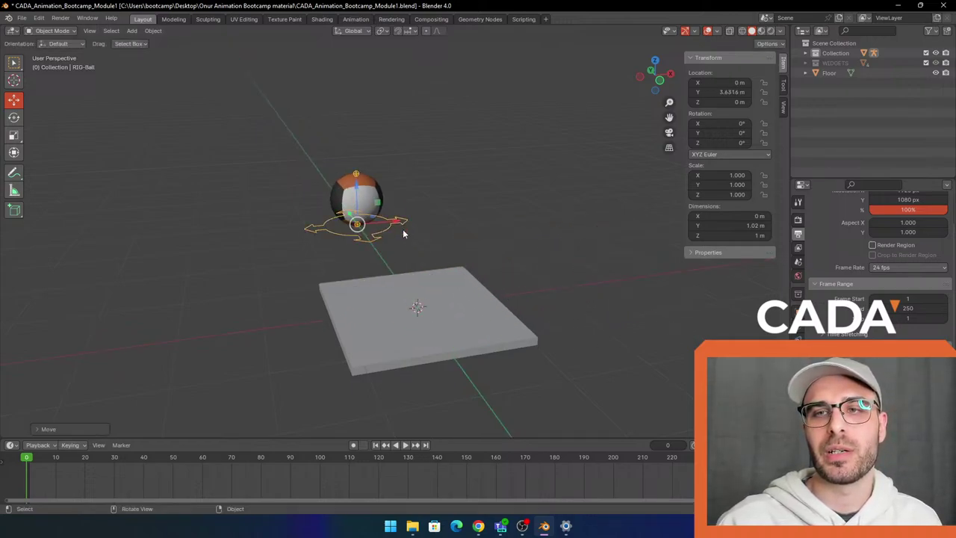
{"action": "left_click_drag", "start_coordinate": [397, 225], "coordinate": [530, 261]}
{"action": "key", "text": "ctrl+z"}
{"action": "key", "text": "ctrl+z"}
{"action": "key", "text": "ctrl+z"}
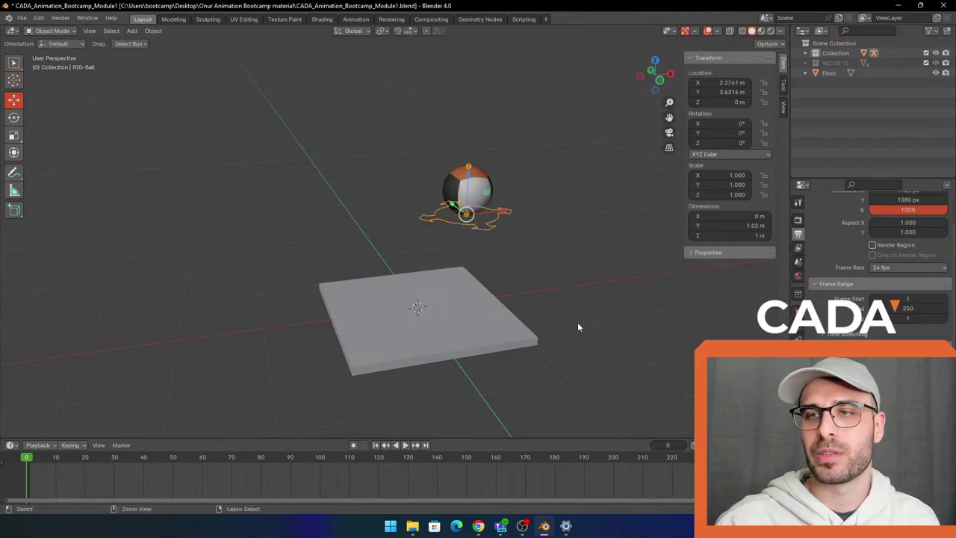
Try moving the ball rig about 3.07 m along the X axis with the gizmo, and undo it
{"action": "middle_click_drag", "start_coordinate": [577, 294], "coordinate": [449, 312]}
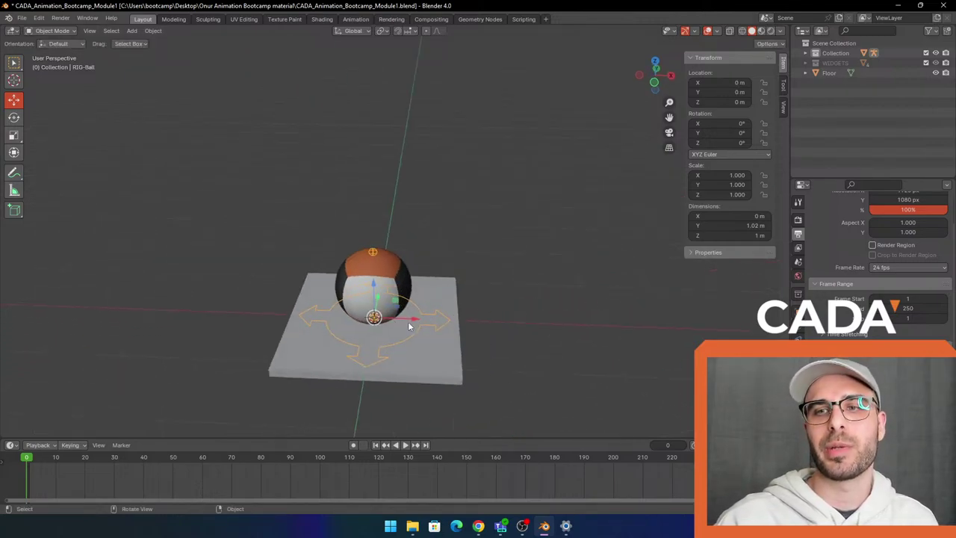
{"action": "left_click_drag", "start_coordinate": [407, 326], "coordinate": [640, 329]}
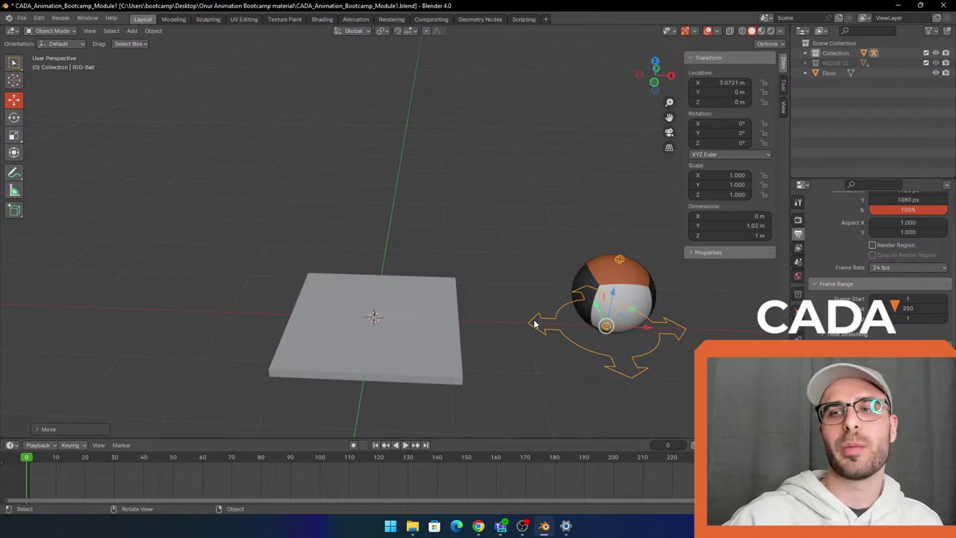
{"action": "key", "text": "ctrl+z"}
Try moving the ball rig about 2.52 m along Y, undoing and redoing the move, try an X move, and discard both
{"action": "left_click_drag", "start_coordinate": [379, 301], "coordinate": [396, 222]}
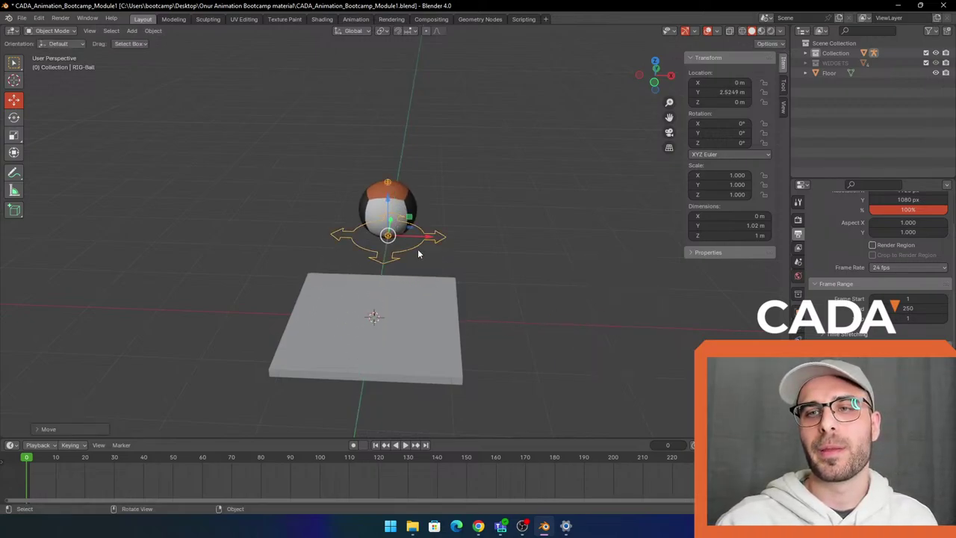
{"action": "key", "text": "ctrl+z"}
{"action": "key", "text": "ctrl+shift+z"}
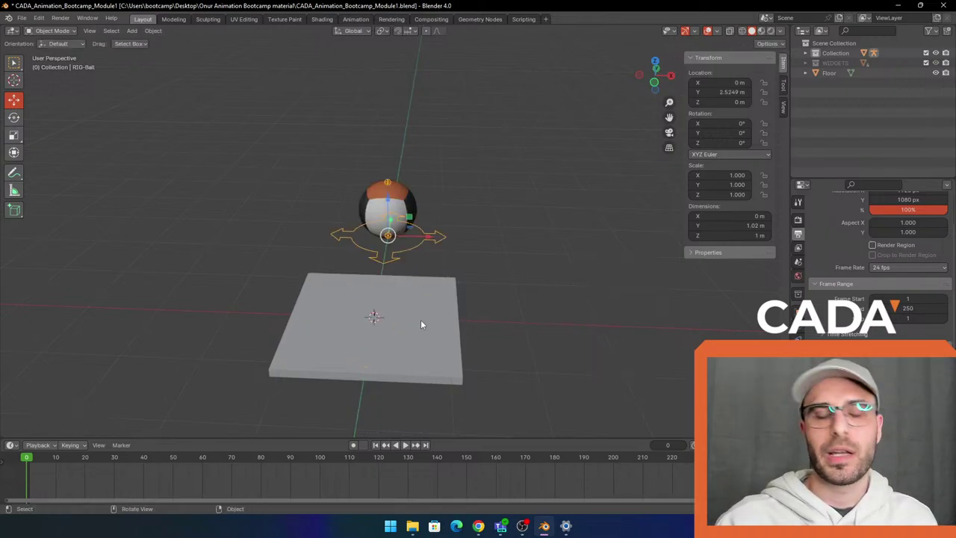
{"action": "key", "text": "ctrl+z"}
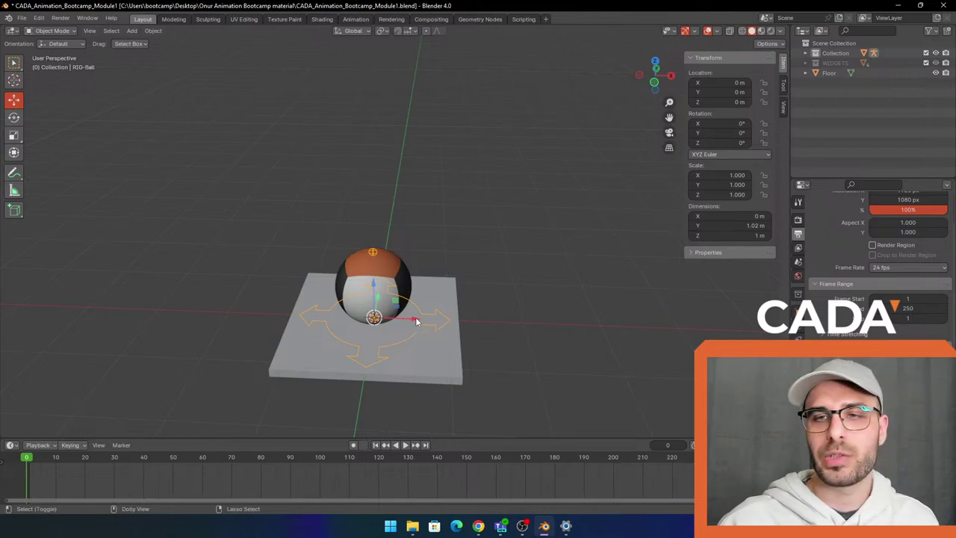
{"action": "key", "text": "ctrl+shift+z"}
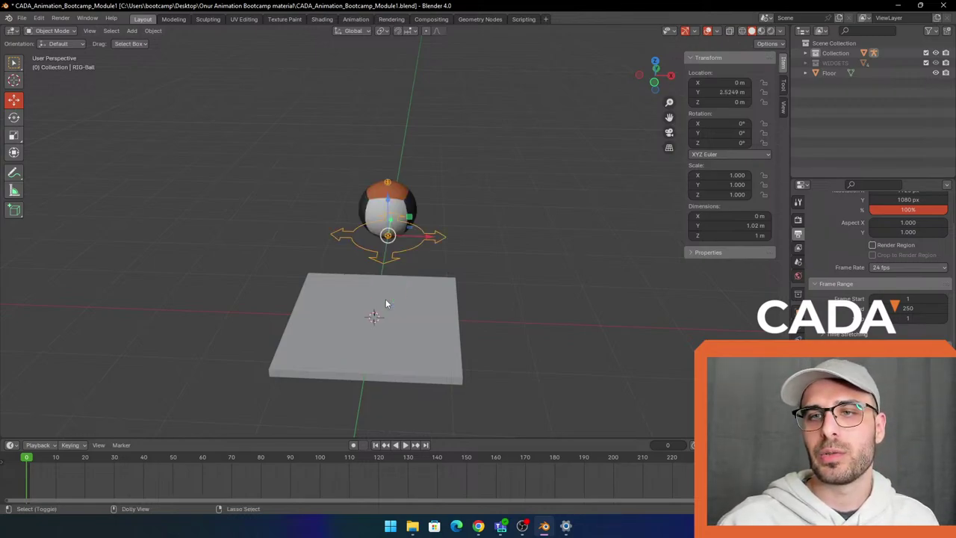
{"action": "key", "text": "ctrl+z"}
{"action": "left_click_drag", "start_coordinate": [416, 319], "coordinate": [655, 314]}
{"action": "key", "text": "ctrl+z"}
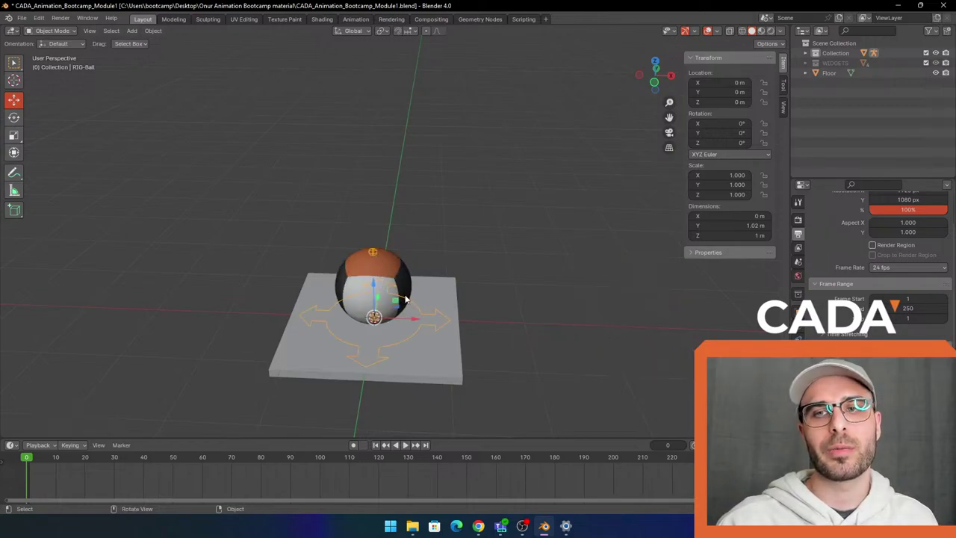
Try rotating the ball rig freely in the view and moving it along the X axis, undoing both changes
{"action": "key", "text": "r"}
{"action": "left_click", "coordinate": [464, 322]}
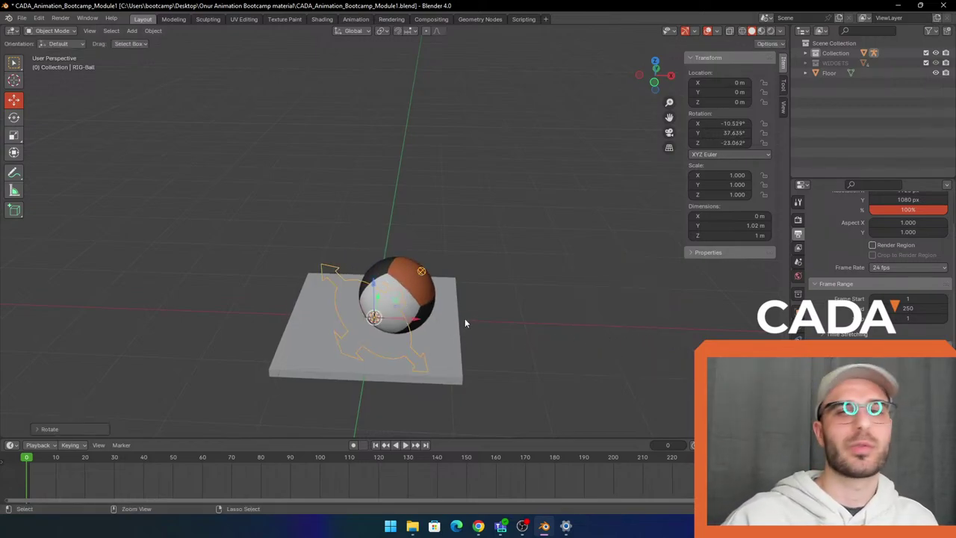
{"action": "key", "text": "ctrl+z"}
{"action": "middle_click_drag", "start_coordinate": [473, 186], "coordinate": [470, 304]}
{"action": "left_click_drag", "start_coordinate": [437, 305], "coordinate": [590, 306]}
{"action": "key", "text": "ctrl+z"}
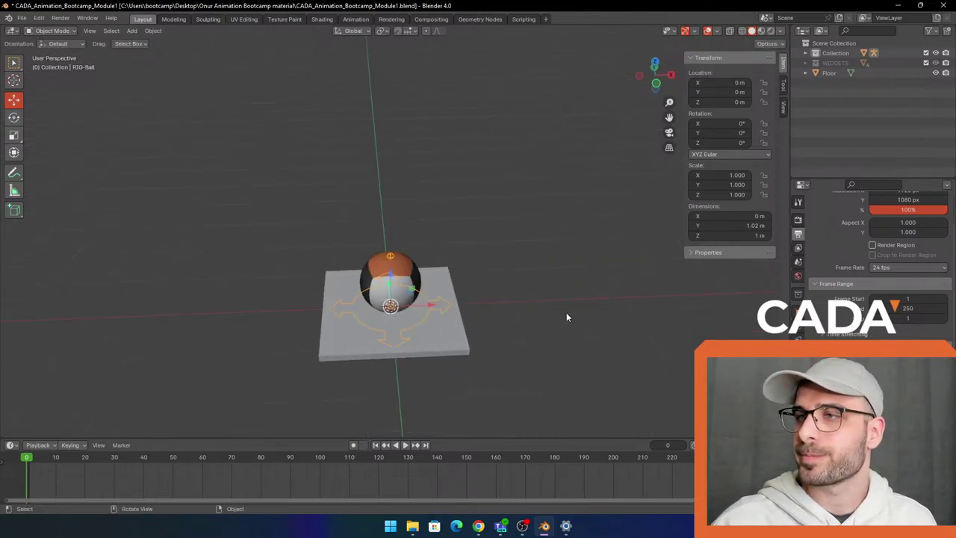
Try moving the ball rig freely and restricted to the horizontal XY plane, and undo the move
{"action": "middle_click_drag", "start_coordinate": [595, 338], "coordinate": [595, 312], "text": "shift"}
{"action": "scroll", "coordinate": [466, 290], "scroll_direction": "up", "scroll_amount": 1}
{"action": "scroll", "coordinate": [419, 300], "scroll_direction": "up", "scroll_amount": 1}
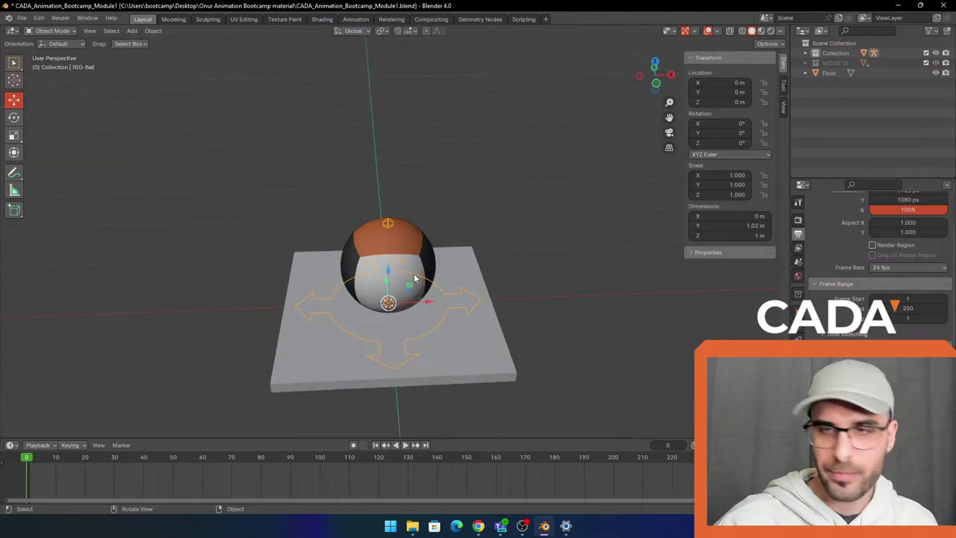
{"action": "left_click_drag", "start_coordinate": [414, 276], "coordinate": [437, 163]}
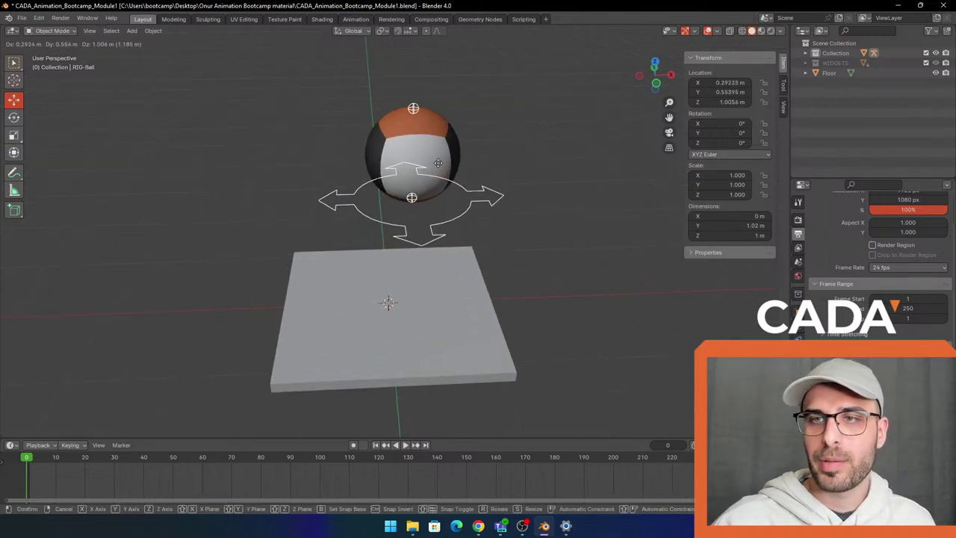
{"action": "key", "text": "shift+z"}
{"action": "left_click", "coordinate": [442, 171]}
{"action": "key", "text": "ctrl+z"}
{"action": "middle_click_drag", "start_coordinate": [521, 270], "coordinate": [510, 236]}
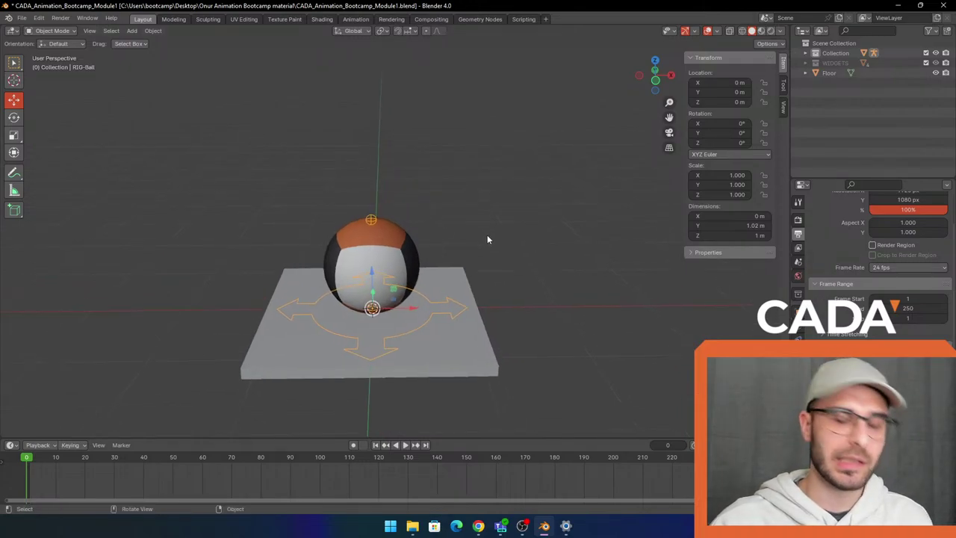
Try lifting the ball rig about 2.09 m along the Z axis, repeat the vertical move, and discard both
{"action": "key", "text": "g"}
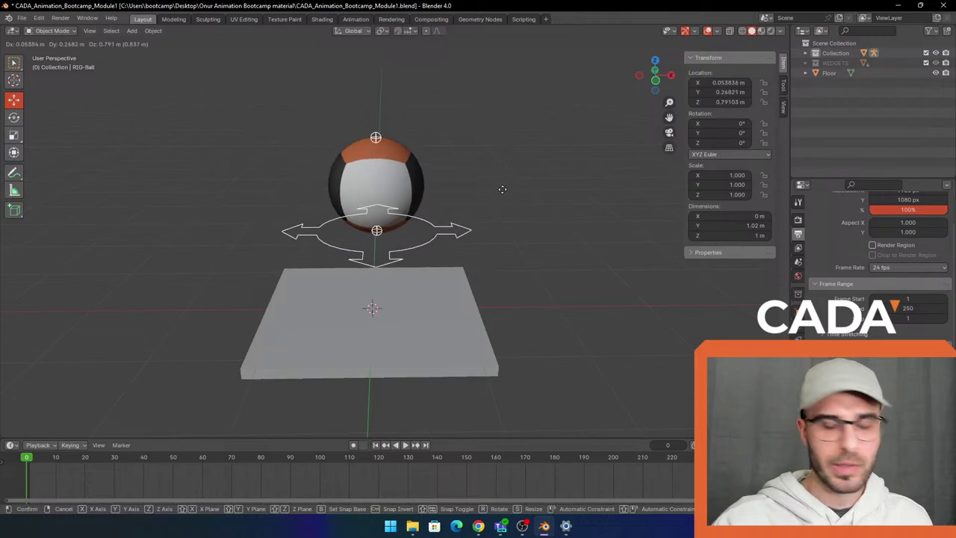
{"action": "key", "text": "z"}
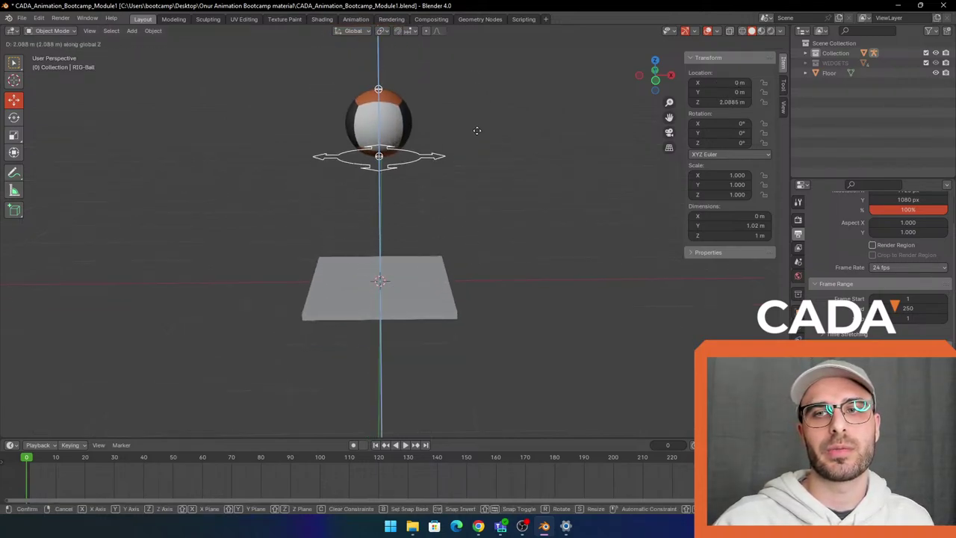
{"action": "key", "text": "Escape"}
{"action": "middle_click_drag", "start_coordinate": [518, 217], "coordinate": [476, 219]}
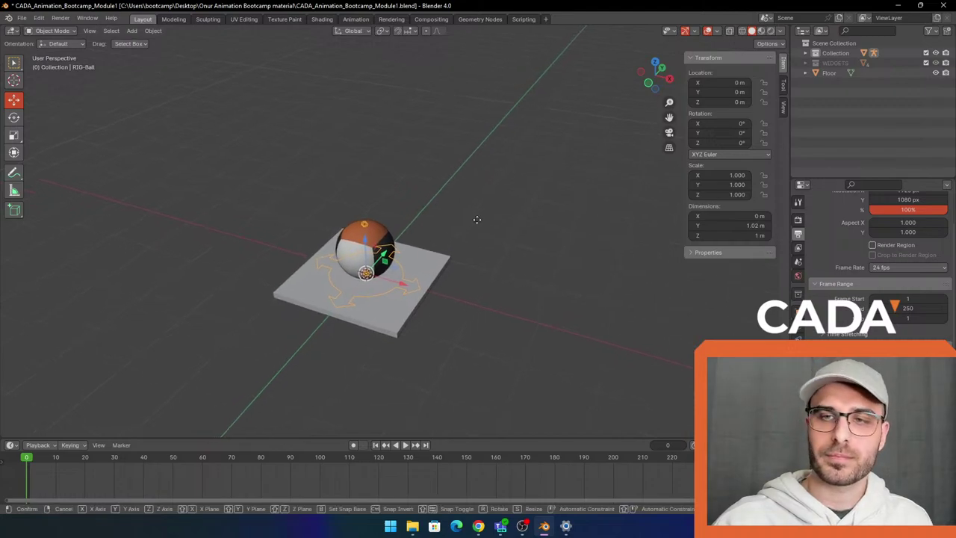
{"action": "key", "text": "z"}
{"action": "left_click", "coordinate": [458, 171]}
{"action": "key", "text": "ctrl+z"}
{"action": "middle_click_drag", "start_coordinate": [458, 172], "coordinate": [480, 227]}
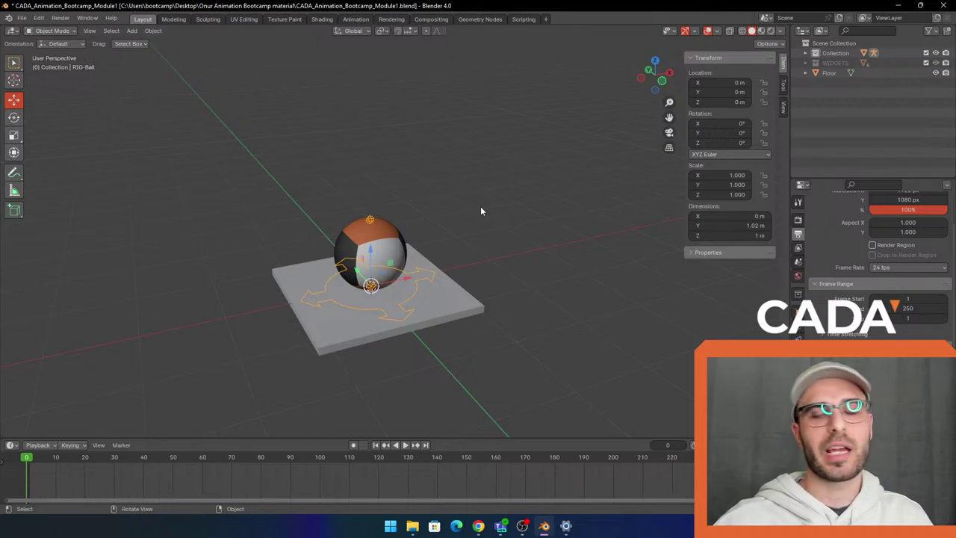
{"action": "middle_click_drag", "start_coordinate": [493, 166], "coordinate": [445, 182]}
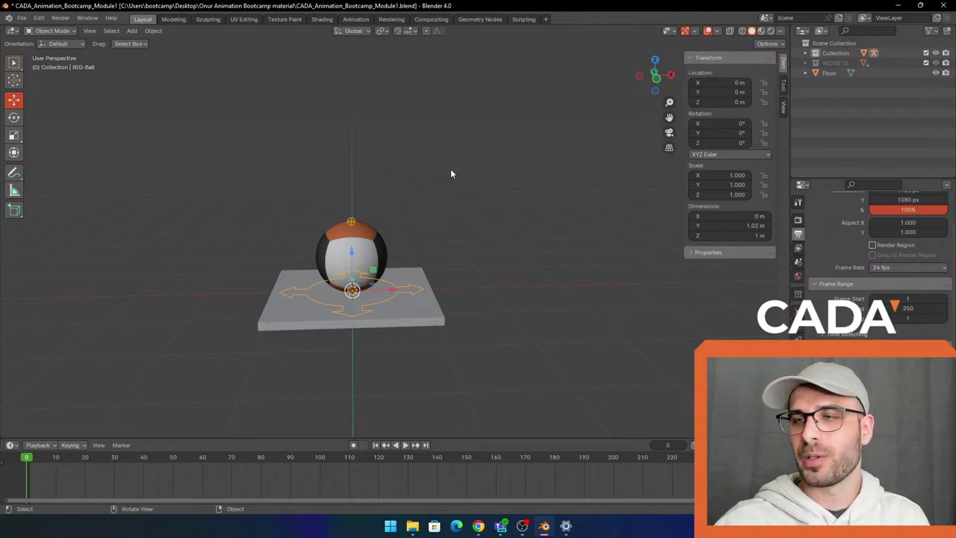
{"action": "middle_click_drag", "start_coordinate": [450, 169], "coordinate": [452, 283]}
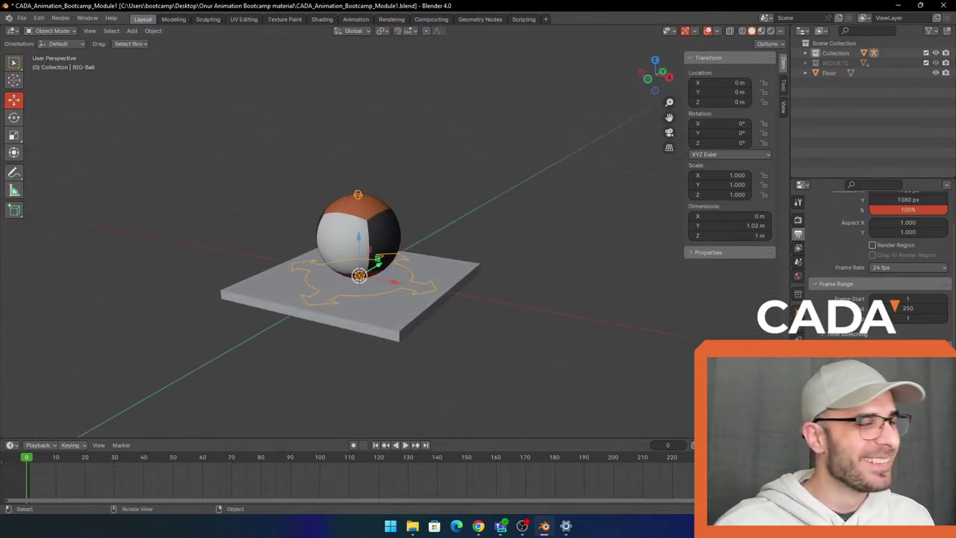
Enlarge the timeline area below the viewport and deselect the ball rig
{"action": "left_click_drag", "start_coordinate": [481, 438], "coordinate": [480, 412]}
{"action": "middle_click_drag", "start_coordinate": [474, 218], "coordinate": [467, 238], "text": "shift"}
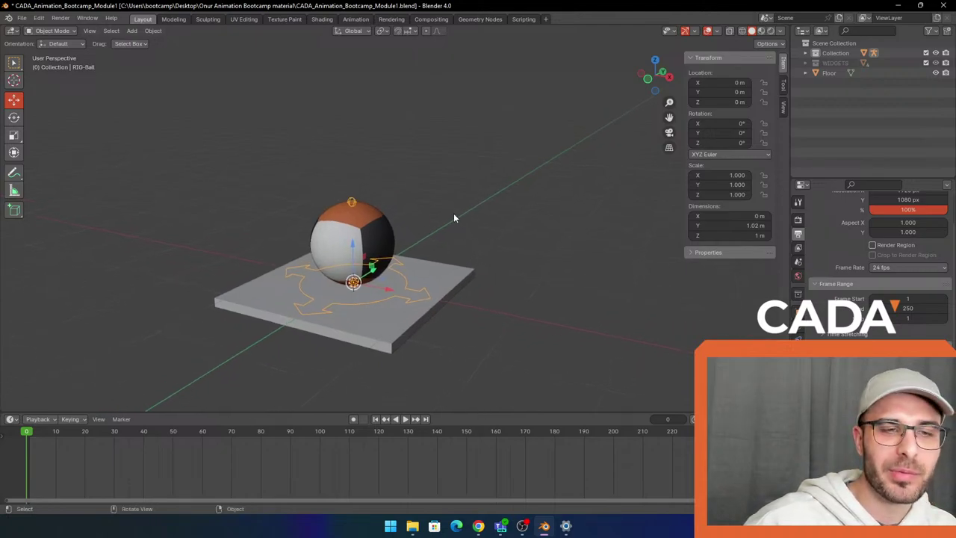
{"action": "middle_click_drag", "start_coordinate": [433, 211], "coordinate": [537, 307]}
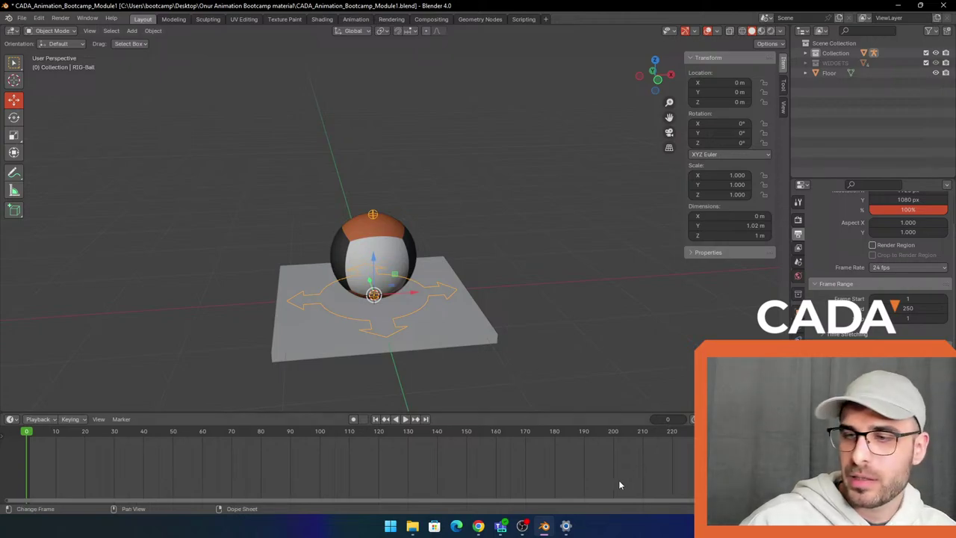
{"action": "left_click", "coordinate": [522, 527]}
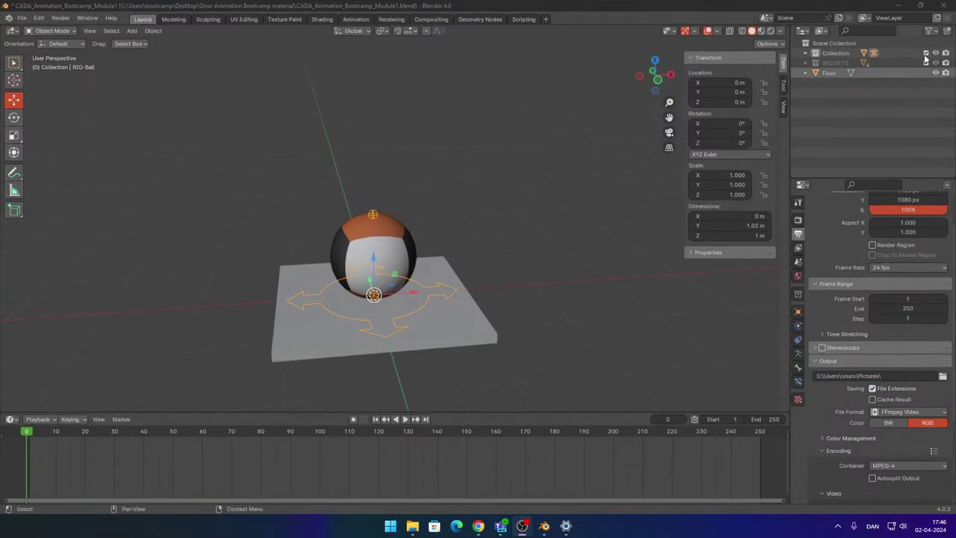
{"action": "left_click", "coordinate": [515, 329]}
{"action": "left_click_drag", "start_coordinate": [562, 410], "coordinate": [500, 396]}
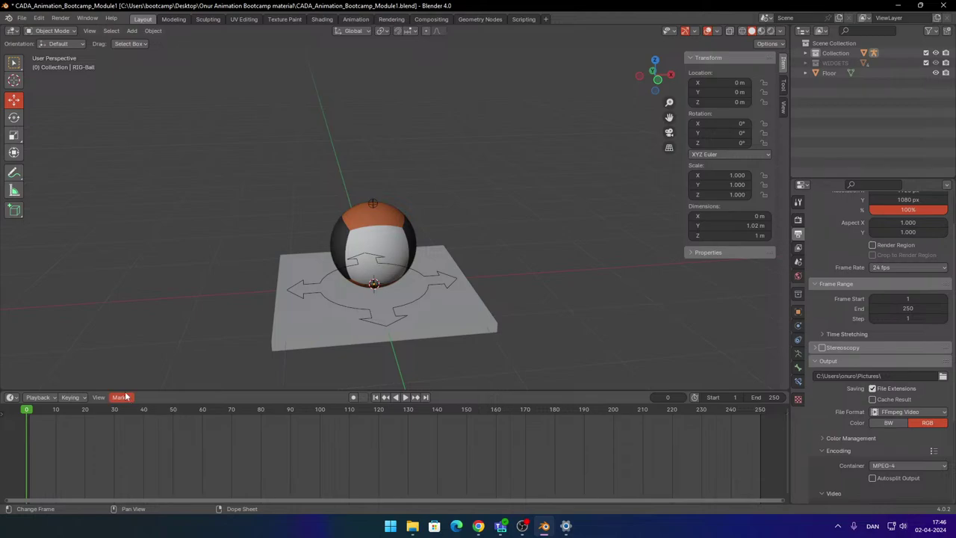
Play the timeline, scrub through it to about frame 144, and return to frame 0
{"action": "key", "text": "space"}
{"action": "left_click_drag", "start_coordinate": [53, 407], "coordinate": [445, 434]}
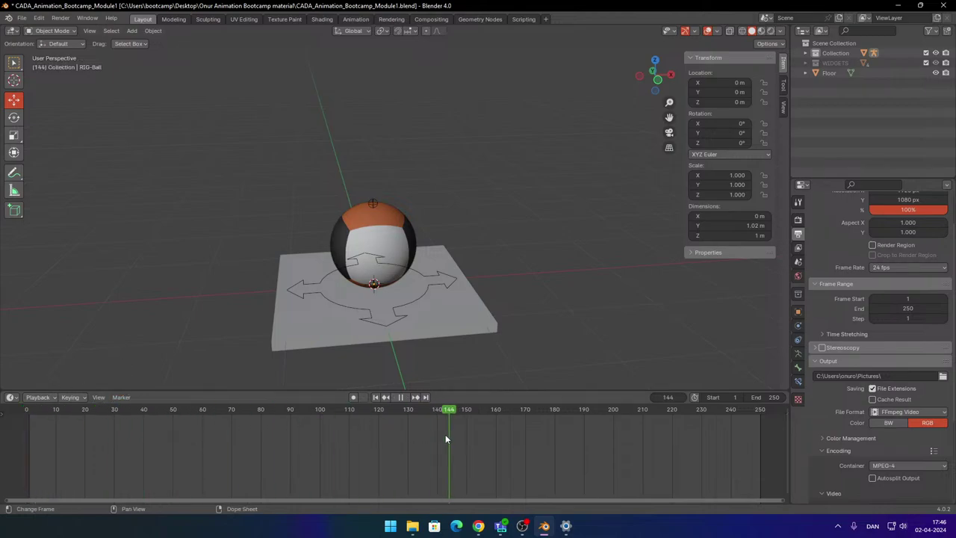
{"action": "key", "text": "Escape"}
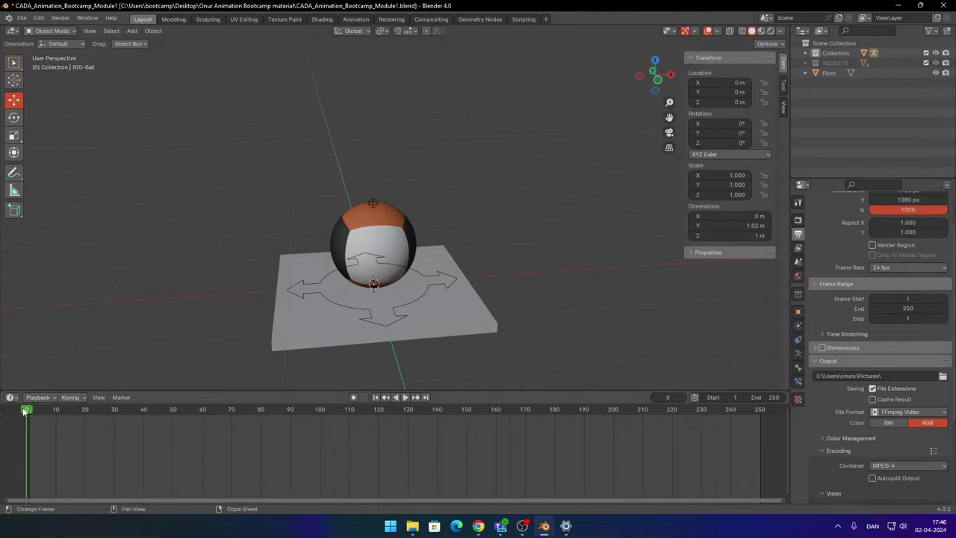
{"action": "key", "text": "space"}
{"action": "mouse_move", "coordinate": [38, 423]}
{"action": "left_mouse_down"}
{"action": "mouse_move", "coordinate": [30, 426]}
{"action": "mouse_move", "coordinate": [44, 414]}
{"action": "mouse_move", "coordinate": [205, 414]}
{"action": "mouse_move", "coordinate": [581, 438]}
{"action": "mouse_move", "coordinate": [757, 431]}
{"action": "mouse_move", "coordinate": [27, 421]}
{"action": "mouse_move", "coordinate": [90, 419]}
{"action": "mouse_move", "coordinate": [216, 424]}
{"action": "mouse_move", "coordinate": [25, 434]}
{"action": "left_mouse_up"}
{"action": "left_click_drag", "start_coordinate": [28, 421], "coordinate": [18, 455]}
Set the scene's end frame to 100 and fit the timeline view to that frame range
{"action": "left_click", "coordinate": [756, 399]}
{"action": "key", "text": "BackSpace"}
{"action": "type", "text": "100"}
{"action": "key", "text": "Return"}
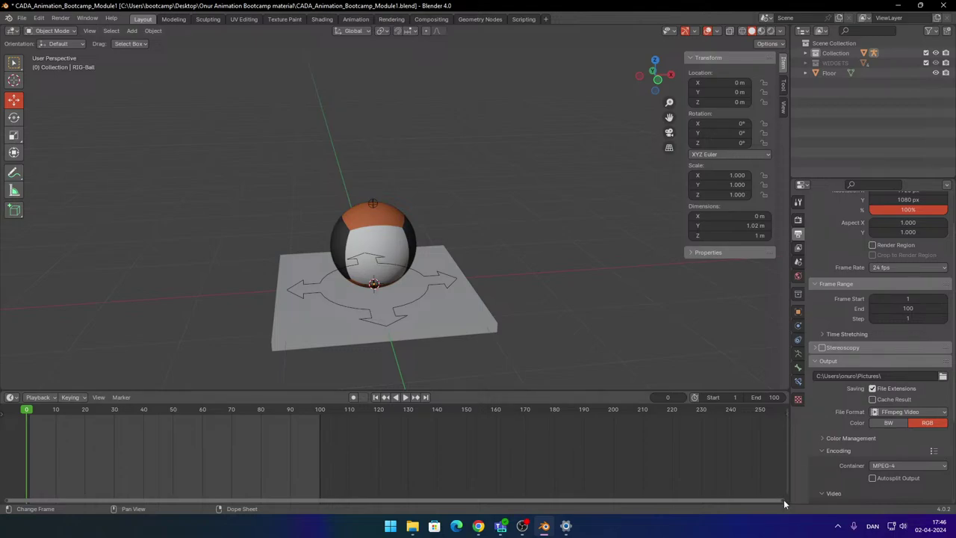
{"action": "left_click_drag", "start_coordinate": [783, 499], "coordinate": [329, 467]}
Play the shortened timeline, scrub back to frame 0, and stop the playback
{"action": "key", "text": "space"}
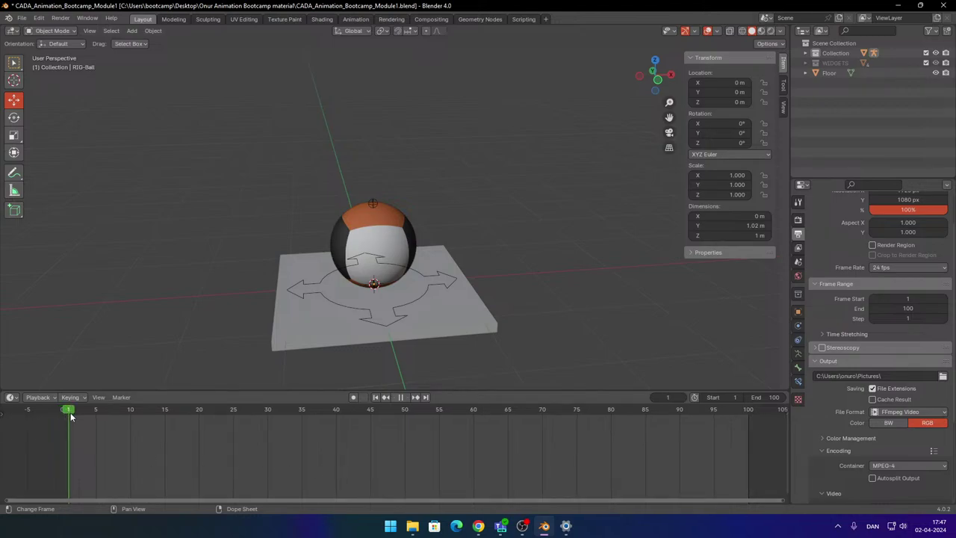
{"action": "left_click_drag", "start_coordinate": [285, 420], "coordinate": [64, 442]}
{"action": "key", "text": "space"}
Select the ball rig and insert a Location keyframe for it at frame 0
{"action": "left_click", "coordinate": [415, 282]}
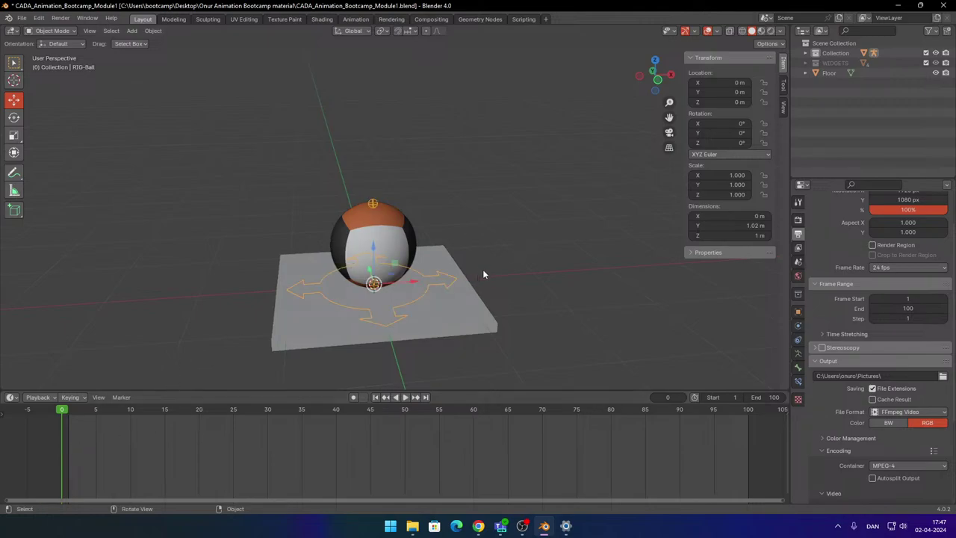
{"action": "key", "text": "i"}
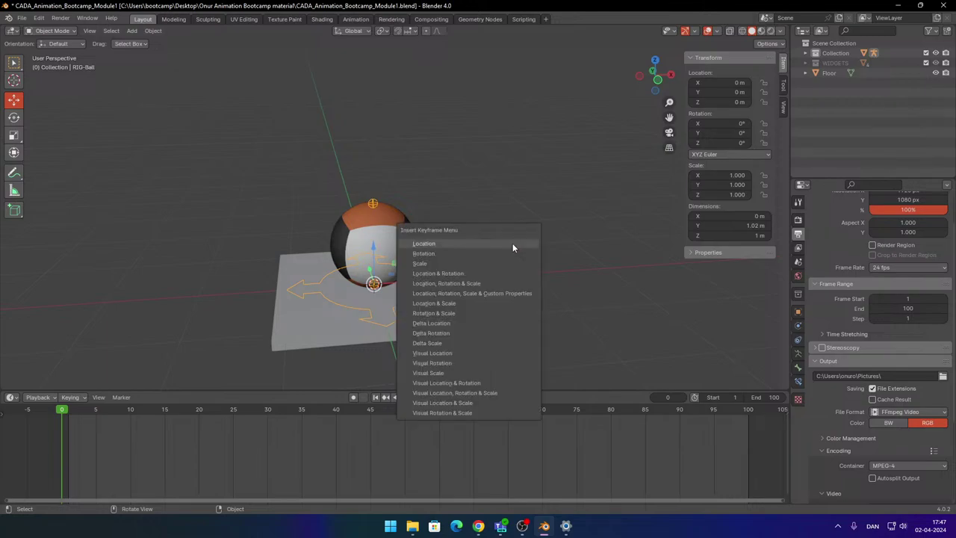
{"action": "left_click", "coordinate": [498, 243]}
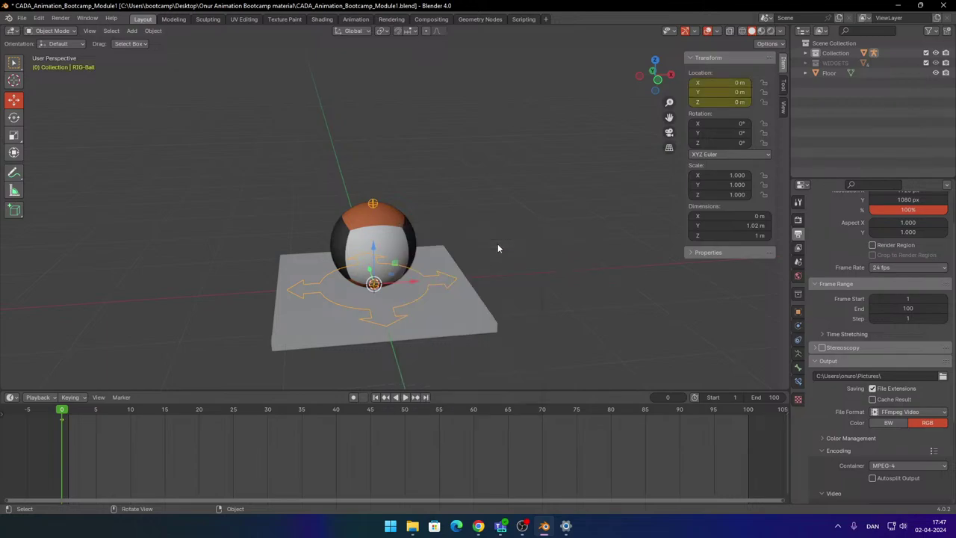
Go to frame 50 and move the ball rig off the floor to about X 2.4 m, Y 0.44 m, Z 2.75 m
{"action": "left_click_drag", "start_coordinate": [63, 419], "coordinate": [404, 433]}
{"action": "scroll", "coordinate": [445, 301], "scroll_direction": "down", "scroll_amount": 3}
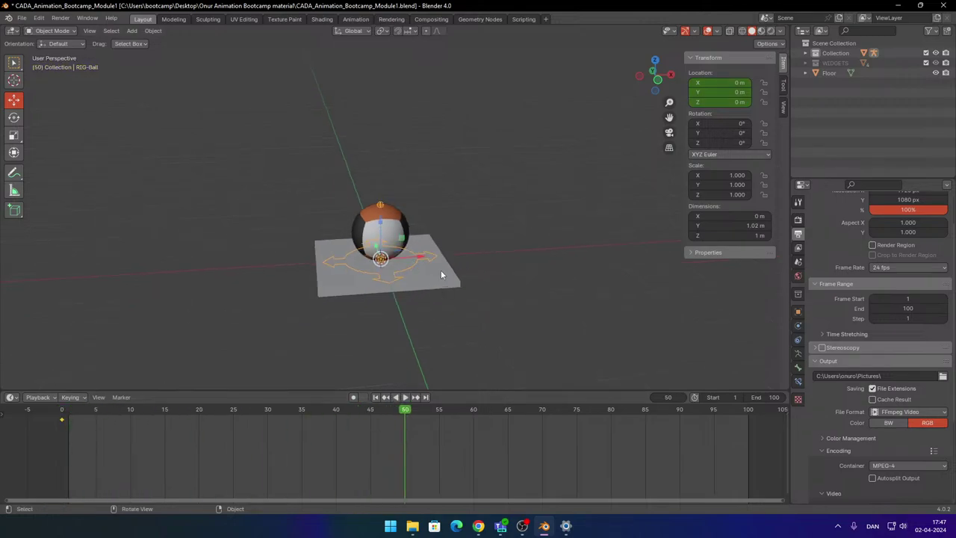
{"action": "key", "text": "g"}
{"action": "left_click", "coordinate": [553, 128]}
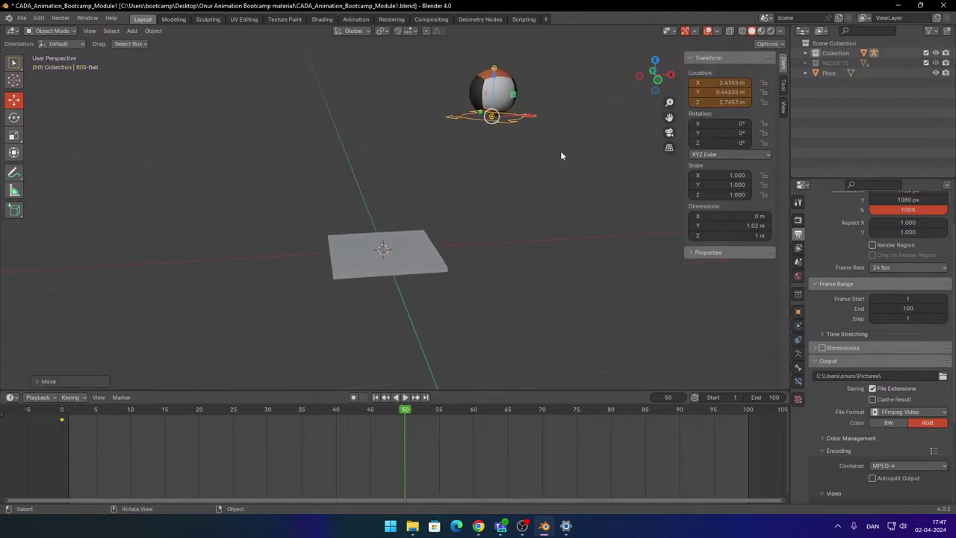
Insert a Location keyframe for the ball rig at frame 50 and deselect the rig
{"action": "key", "text": "i"}
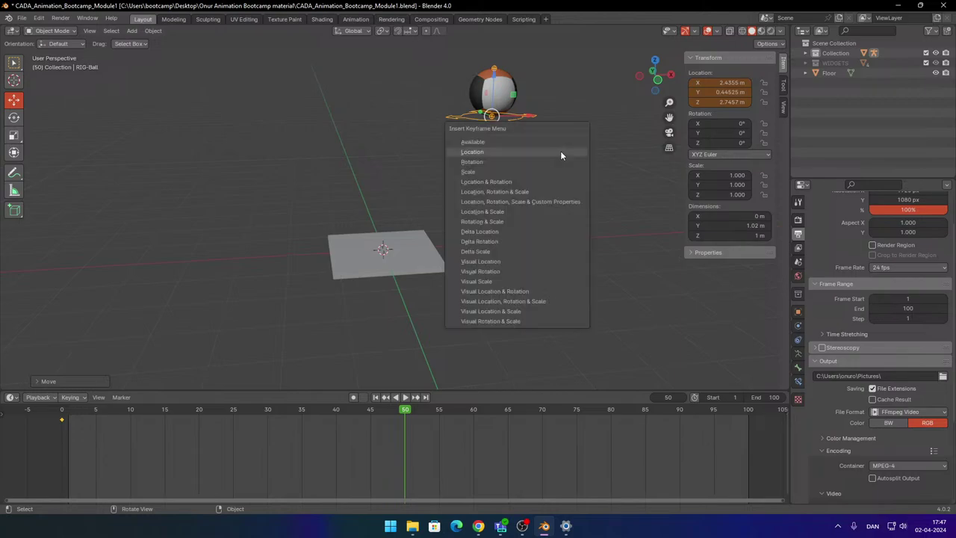
{"action": "left_click", "coordinate": [560, 151]}
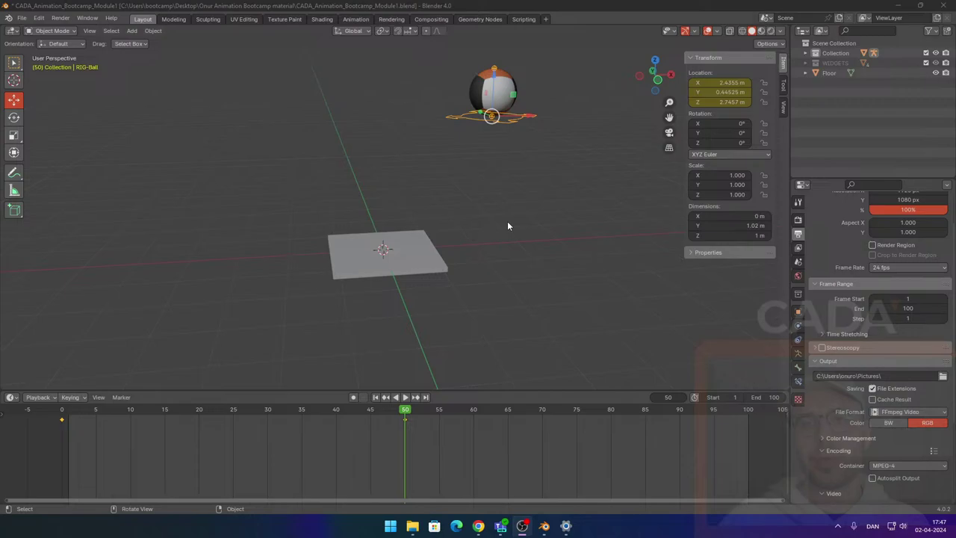
{"action": "left_click", "coordinate": [490, 240]}
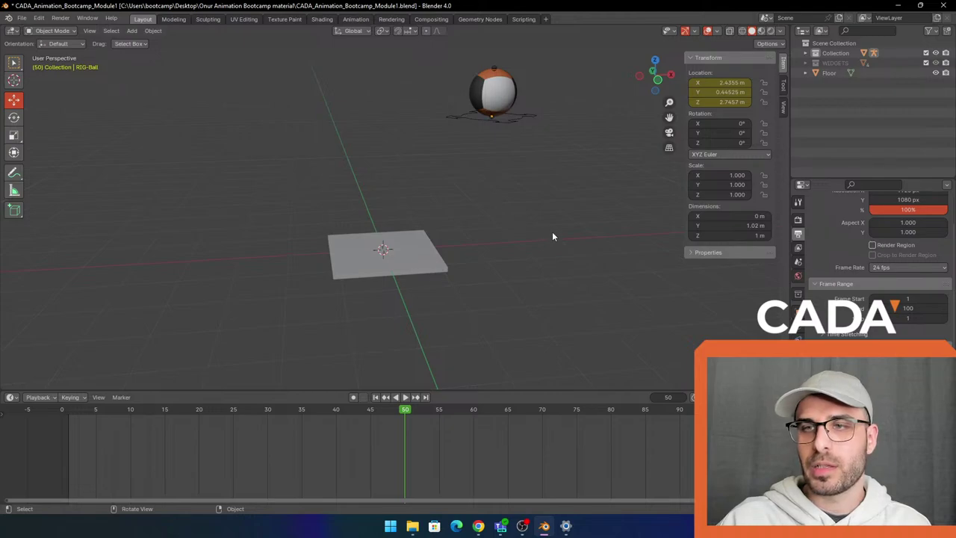
Jump back and forth between the keyframes at frames 0 and 50 to compare the ball's positions, reselecting the ball rig
{"action": "key", "text": "Down"}
{"action": "key", "text": "Up"}
{"action": "key", "text": "Down"}
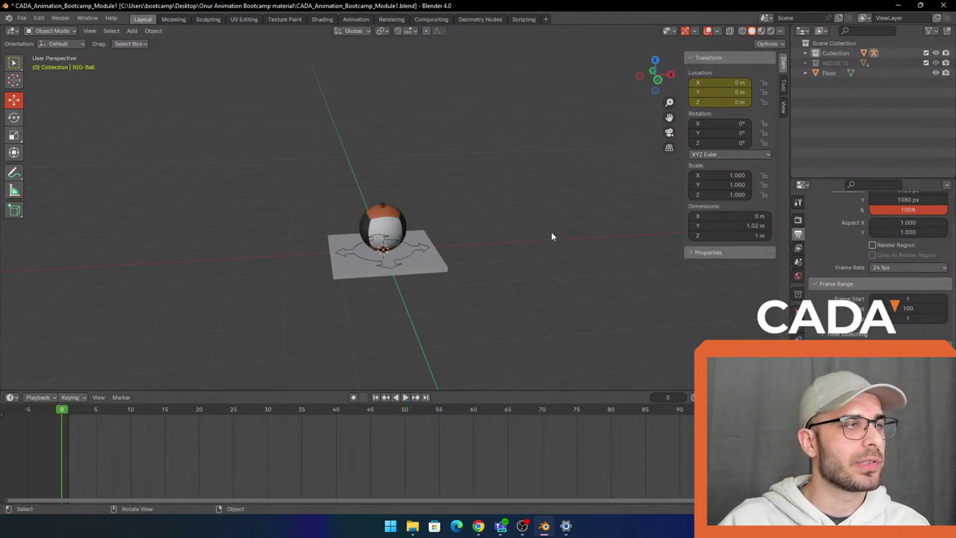
{"action": "key", "text": "Up"}
{"action": "key", "text": "Down"}
{"action": "key", "text": "Up"}
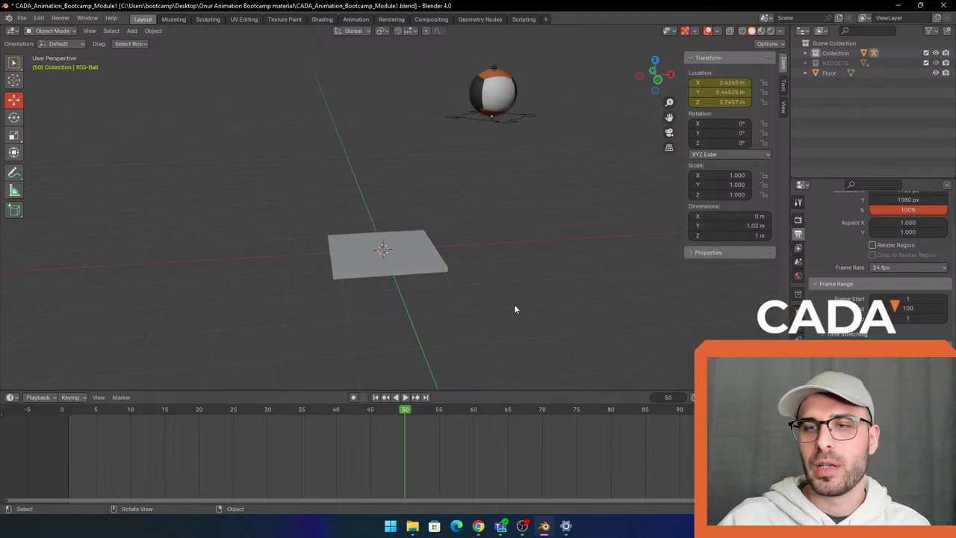
{"action": "key", "text": "Down"}
{"action": "left_click", "coordinate": [416, 252]}
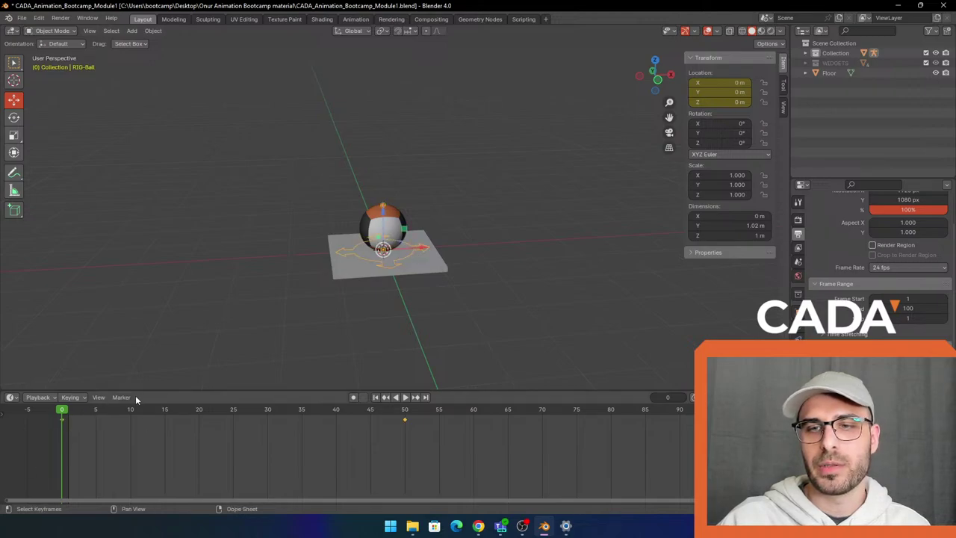
{"action": "key", "text": "Up"}
{"action": "key", "text": "Down"}
{"action": "key", "text": "Up"}
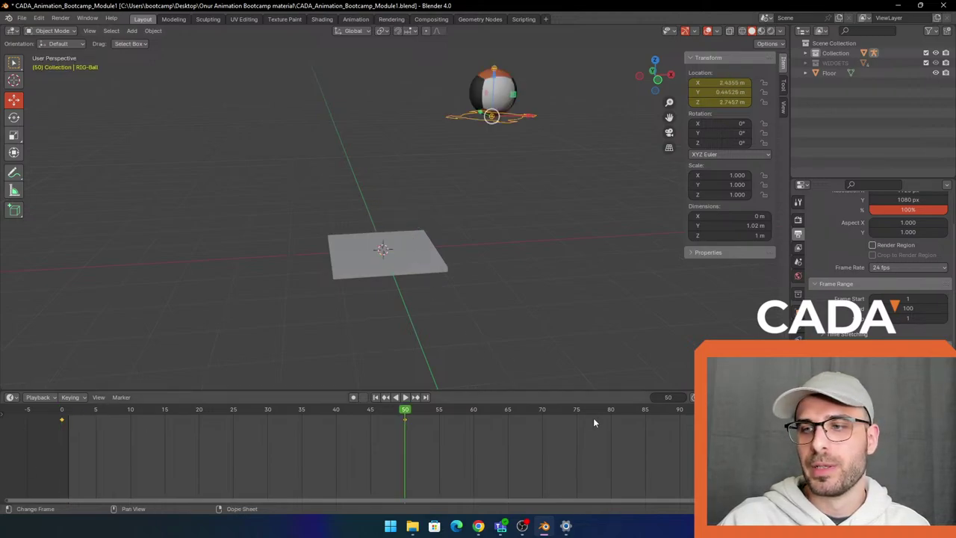
Go to frame 100, move the ball rig to about X -3.7 m, Y 1.36 m, Z 2.48 m, and insert a Location keyframe
{"action": "key", "text": "shift+Right"}
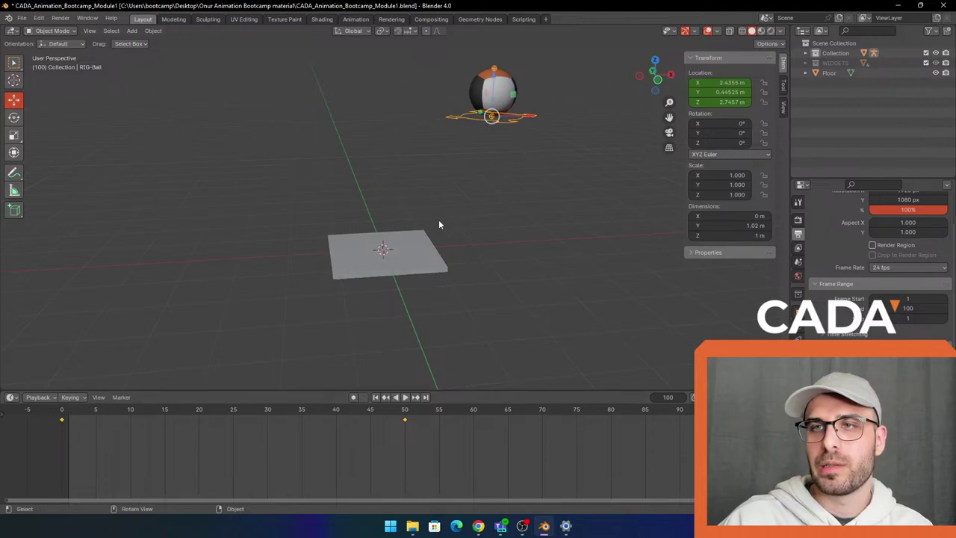
{"action": "key", "text": "g"}
{"action": "left_click", "coordinate": [170, 189]}
{"action": "key", "text": "i"}
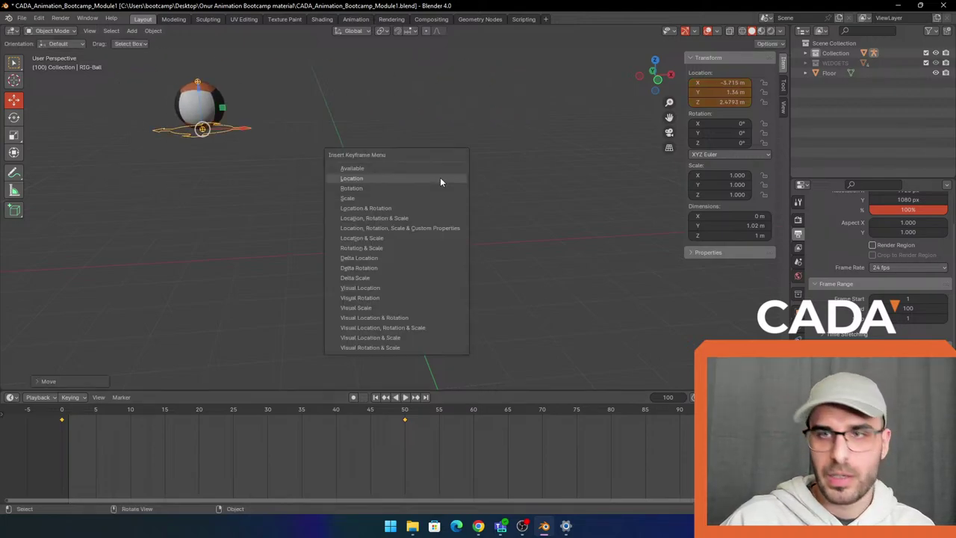
{"action": "left_click", "coordinate": [440, 180]}
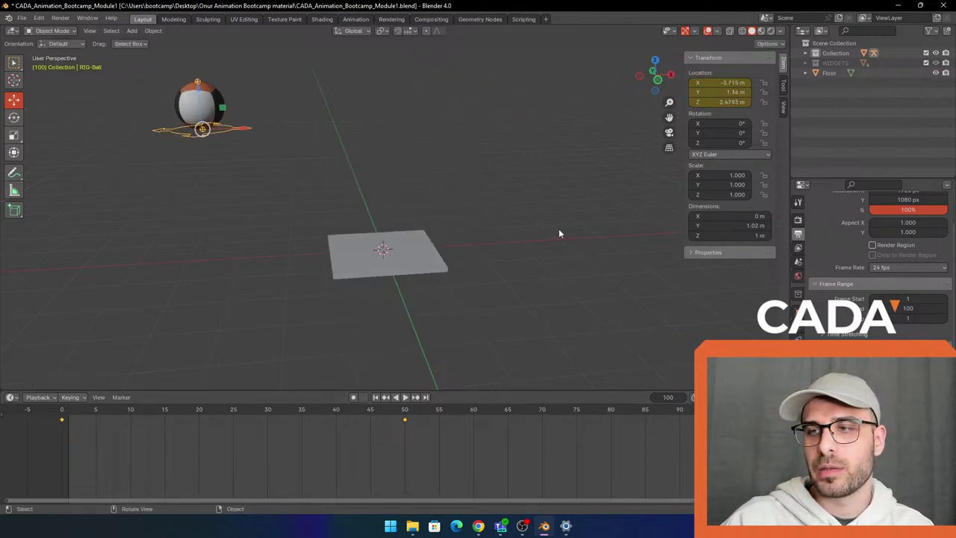
Return to frame 0, play the ball's keyframed movement, and stop the playback
{"action": "key", "text": "shift+Left"}
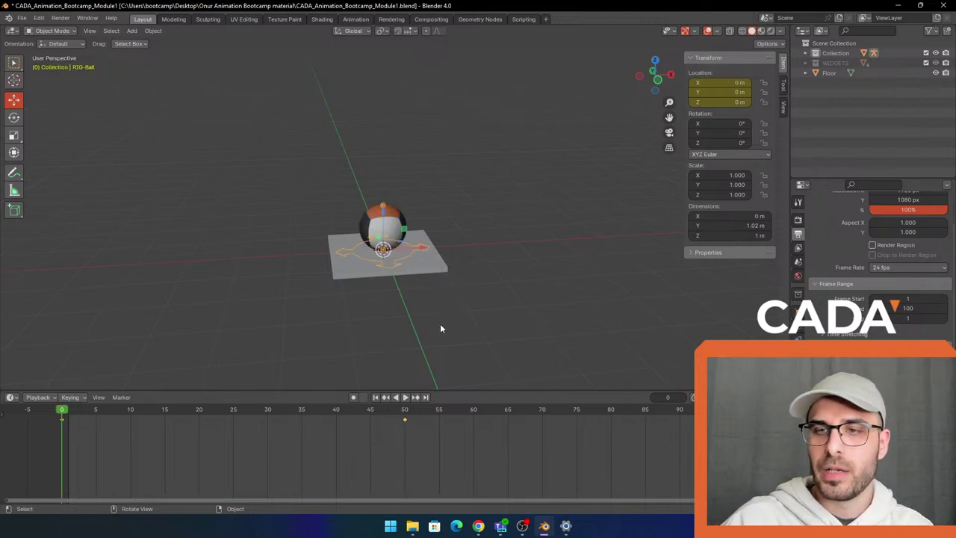
{"action": "key", "text": "space"}
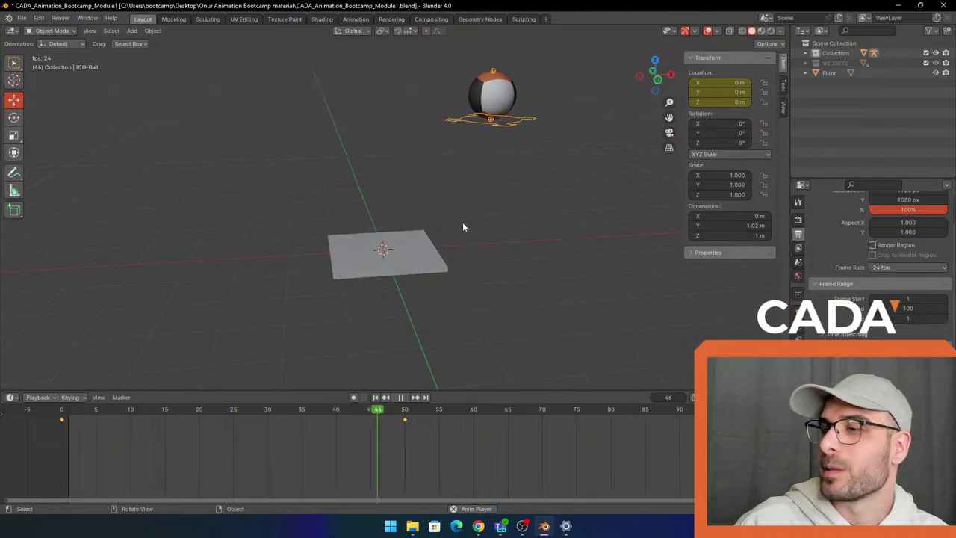
{"action": "key", "text": "space"}
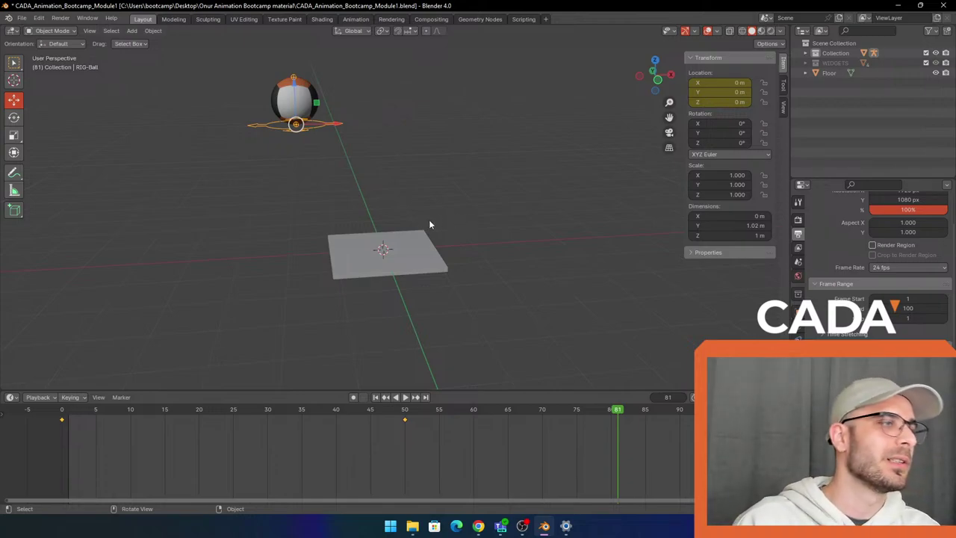
Replay the ball animation from a higher and a lower viewing angle, rewinding to frame 0 between the two playbacks
{"action": "middle_click_drag", "start_coordinate": [453, 178], "coordinate": [482, 222]}
{"action": "middle_click_drag", "start_coordinate": [486, 262], "coordinate": [478, 229], "text": "shift"}
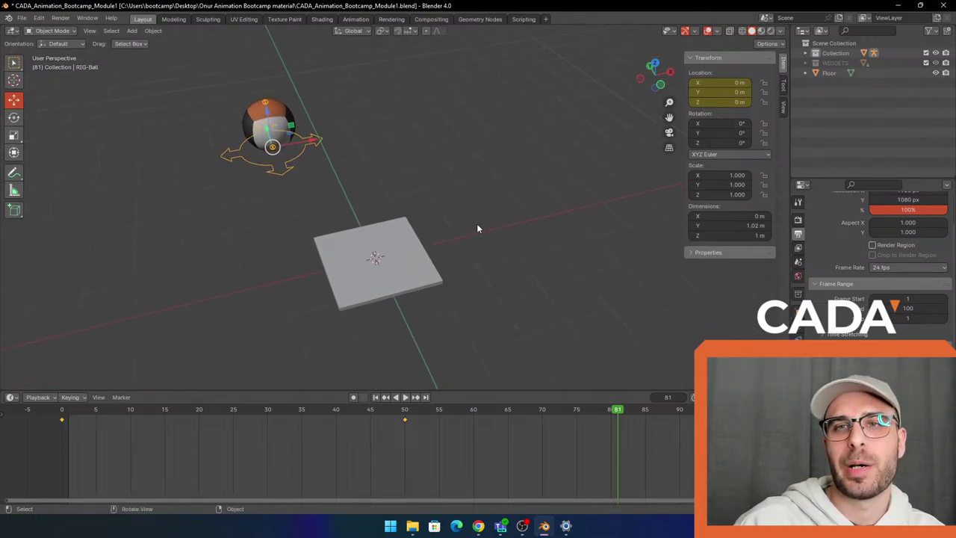
{"action": "key", "text": "space"}
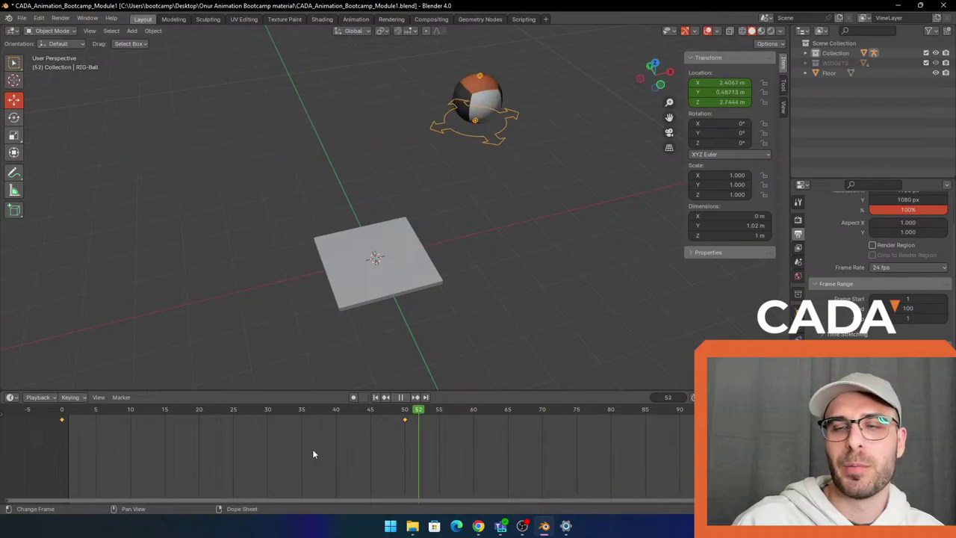
{"action": "key", "text": "space"}
{"action": "left_click", "coordinate": [60, 454]}
{"action": "middle_click_drag", "start_coordinate": [444, 278], "coordinate": [450, 242]}
{"action": "key", "text": "space"}
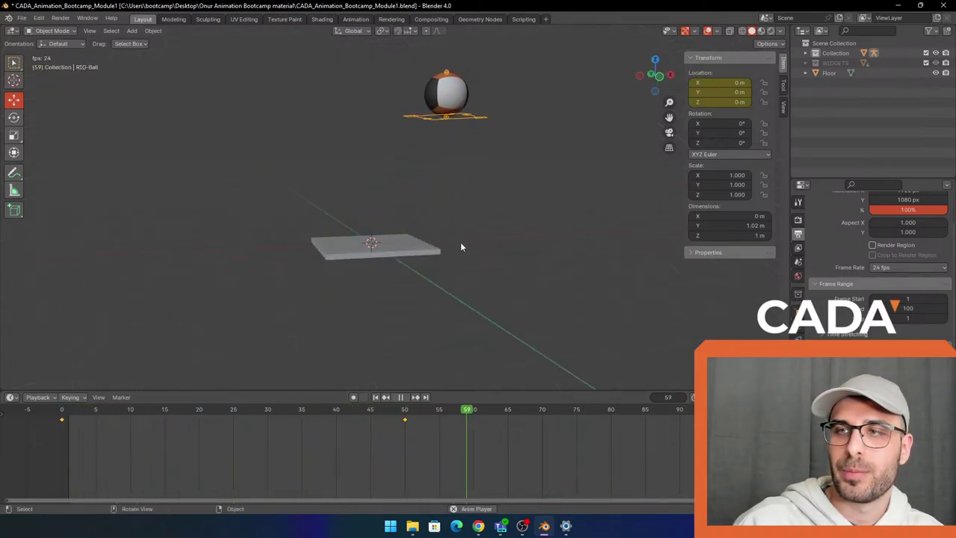
{"action": "key", "text": "space"}
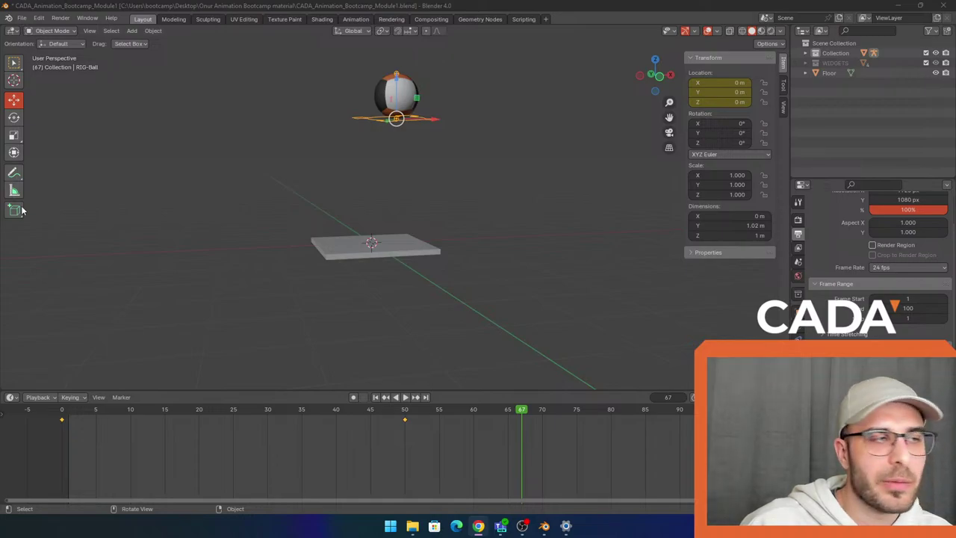
Narrow the transform sidebar slightly and jump back to the ball rig's first keyframe at frame 0
{"action": "middle_click_drag", "start_coordinate": [562, 105], "coordinate": [567, 149]}
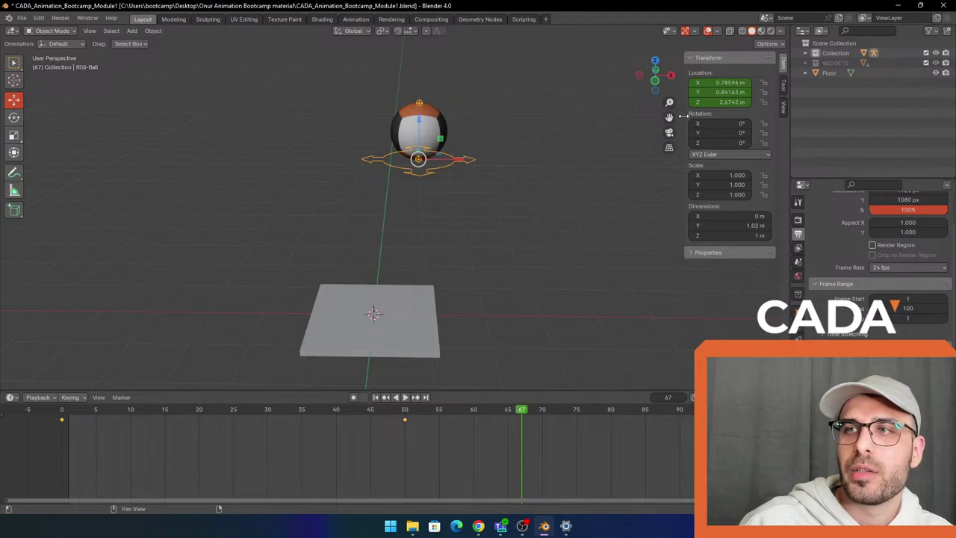
{"action": "left_click_drag", "start_coordinate": [687, 116], "coordinate": [695, 115]}
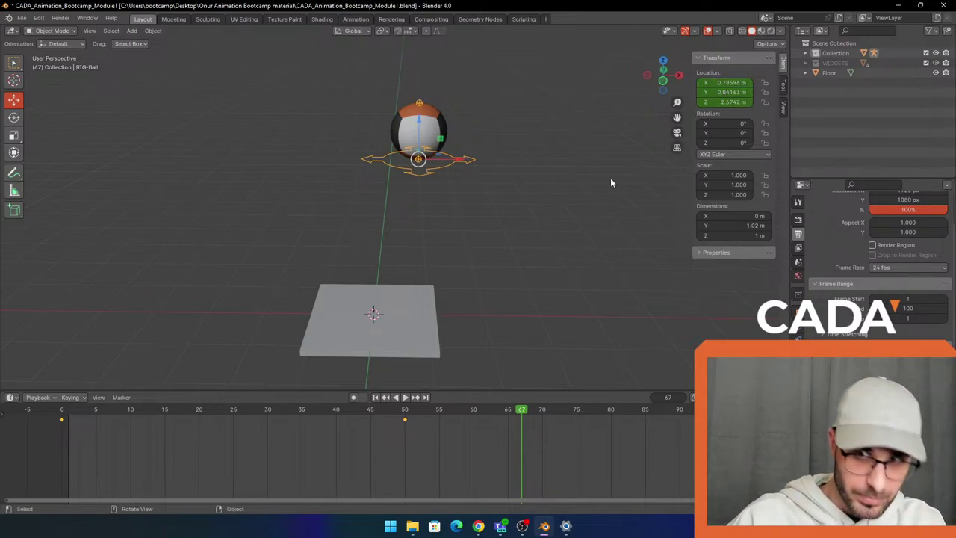
{"action": "key", "text": "Down"}
{"action": "key", "text": "Down"}
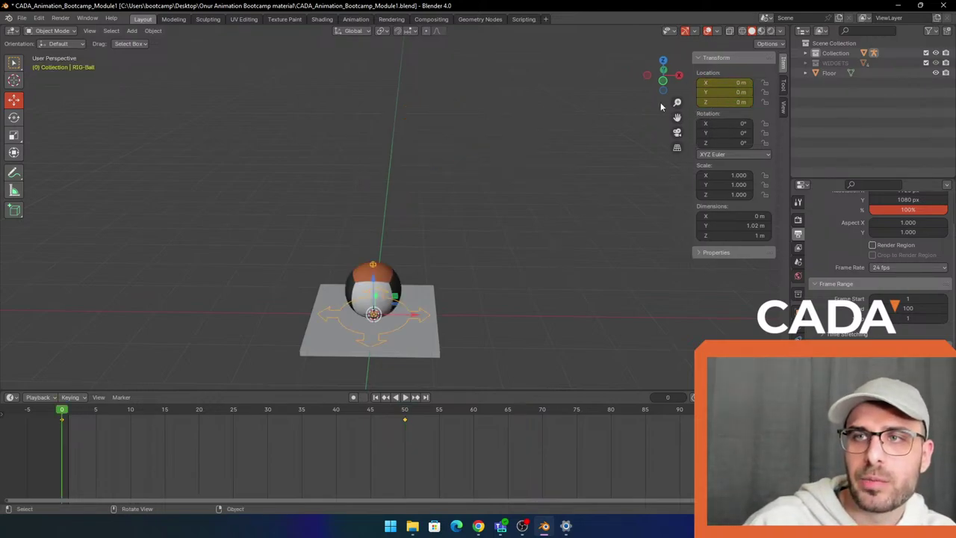
{"action": "key", "text": "Up"}
{"action": "key", "text": "Down"}
{"action": "key", "text": "Down"}
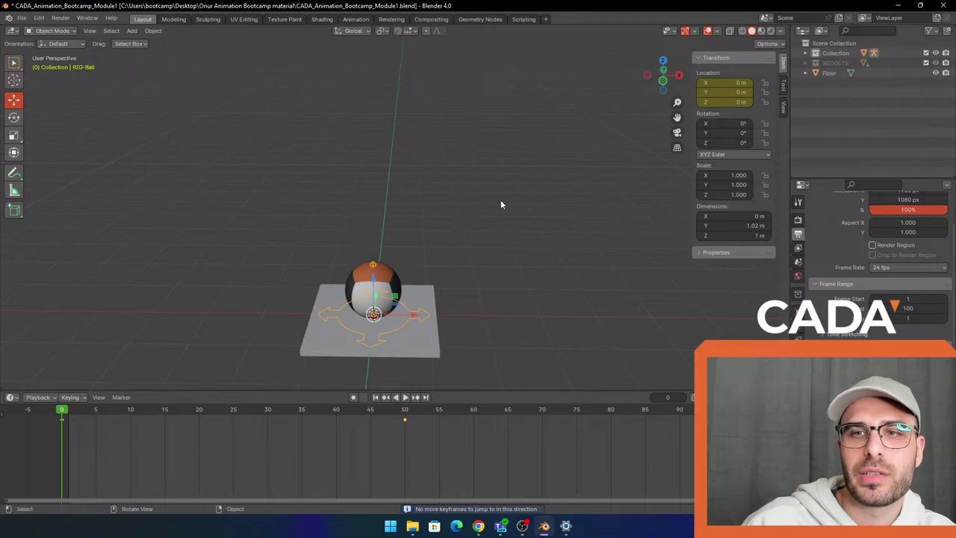
Try moving the ball rig about 6.13 m along the X axis and along the Y axis, reverting each move
{"action": "middle_click_drag", "start_coordinate": [501, 203], "coordinate": [545, 207]}
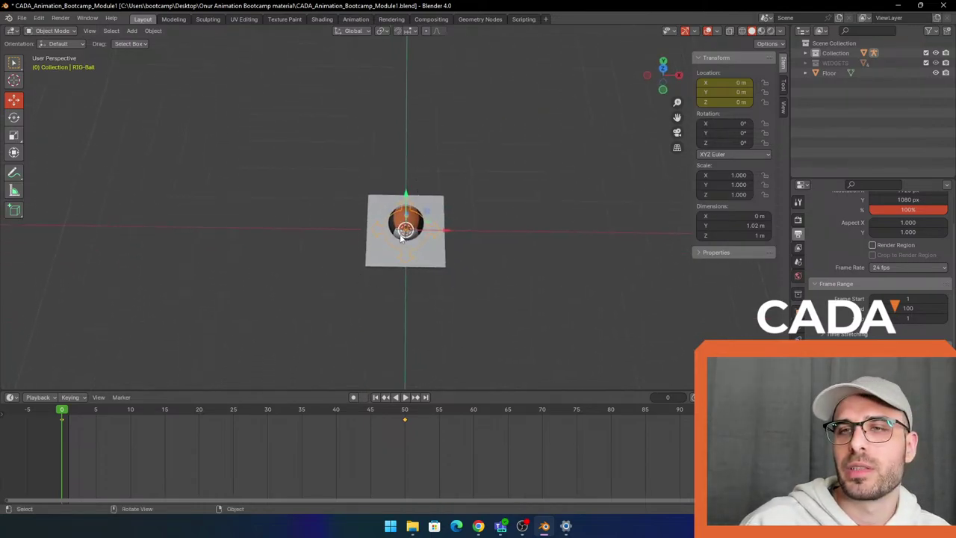
{"action": "middle_click_drag", "start_coordinate": [513, 179], "coordinate": [471, 231]}
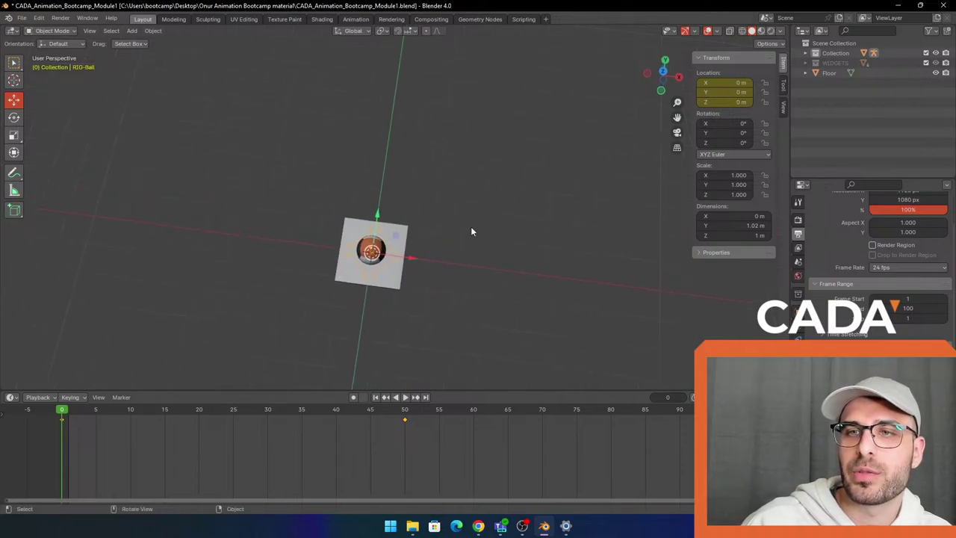
{"action": "middle_click_drag", "start_coordinate": [399, 243], "coordinate": [453, 216]}
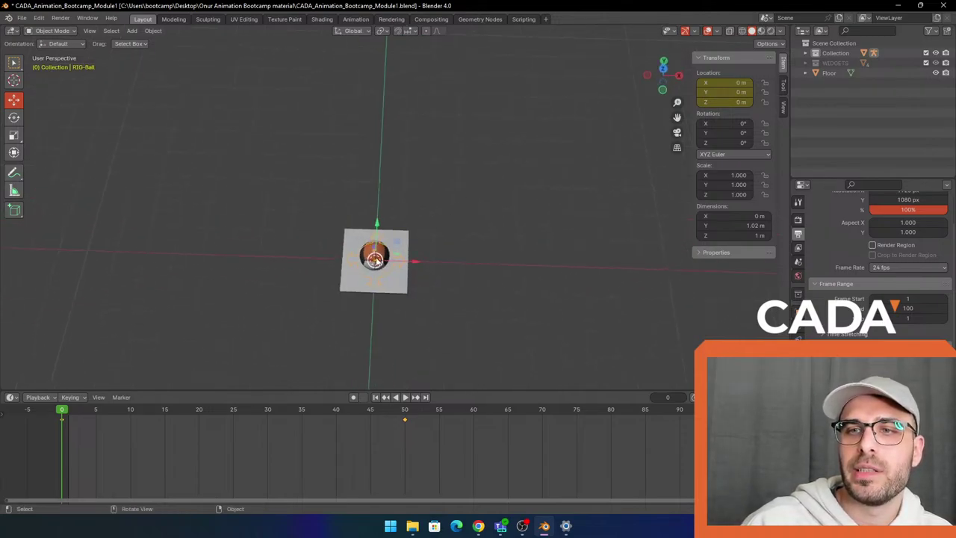
{"action": "left_click_drag", "start_coordinate": [410, 259], "coordinate": [588, 266]}
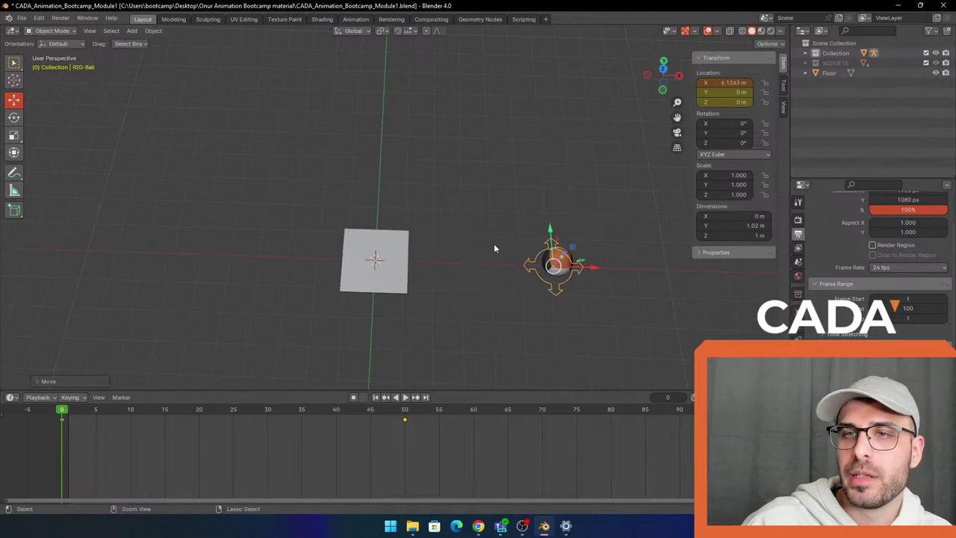
{"action": "key", "text": "ctrl+z"}
{"action": "left_click_drag", "start_coordinate": [377, 227], "coordinate": [379, 113]}
{"action": "right_click", "coordinate": [379, 112]}
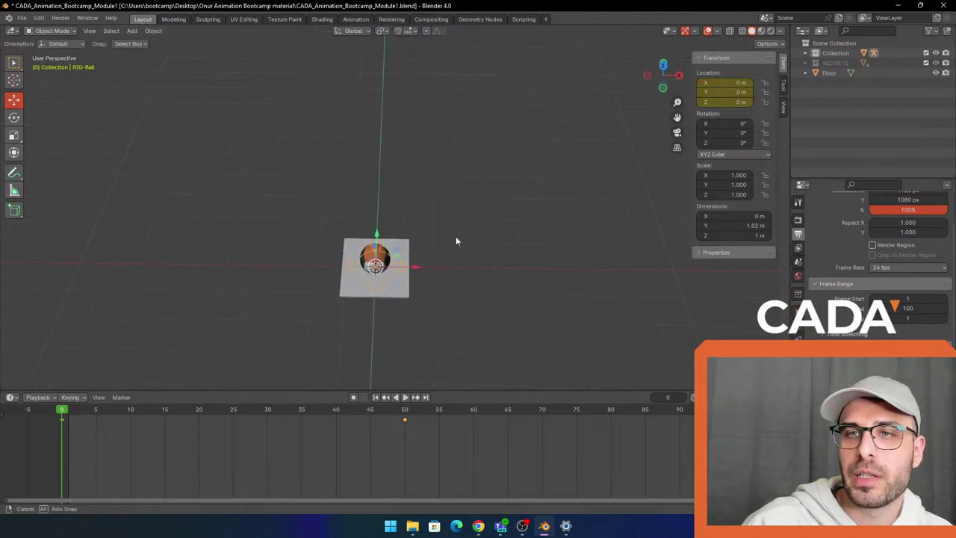
{"action": "middle_click_drag", "start_coordinate": [455, 241], "coordinate": [382, 236]}
{"action": "left_click_drag", "start_coordinate": [383, 236], "coordinate": [386, 131]}
{"action": "right_click", "coordinate": [387, 131]}
{"action": "middle_click_drag", "start_coordinate": [386, 132], "coordinate": [423, 255]}
Move the ball rig along each global axis in turn, about 4.6 m along X and Y and upward along Z
{"action": "left_click_drag", "start_coordinate": [403, 262], "coordinate": [527, 302]}
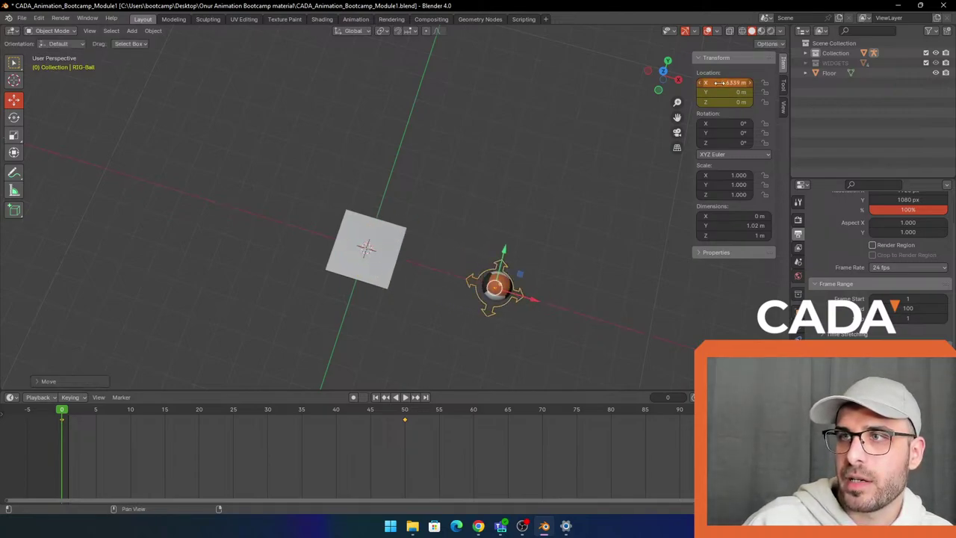
{"action": "left_click_drag", "start_coordinate": [505, 252], "coordinate": [552, 139]}
{"action": "middle_click_drag", "start_coordinate": [527, 222], "coordinate": [506, 182]}
{"action": "left_click_drag", "start_coordinate": [505, 181], "coordinate": [531, 55]}
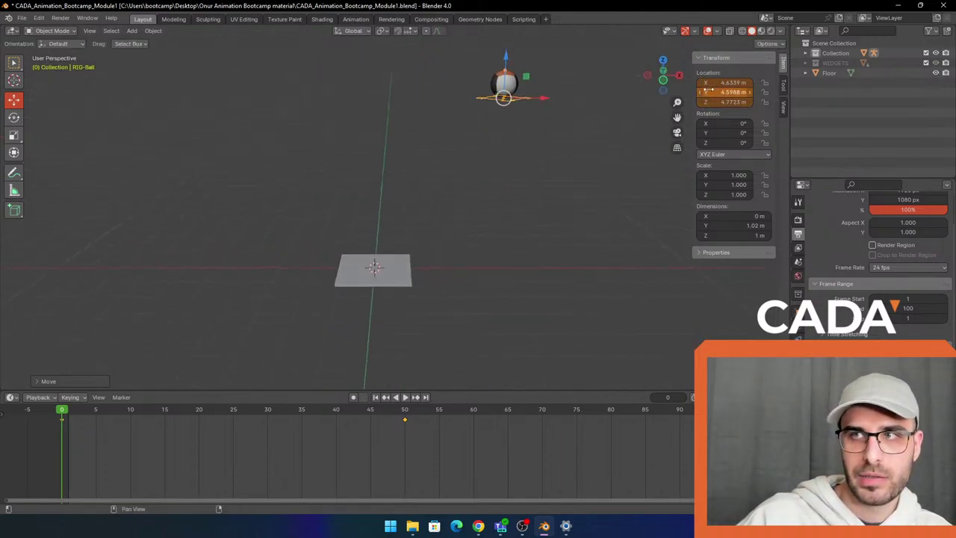
Set the ball rig's X, Y and Z location values to 0 together in one edit
{"action": "middle_click_drag", "start_coordinate": [580, 189], "coordinate": [551, 192]}
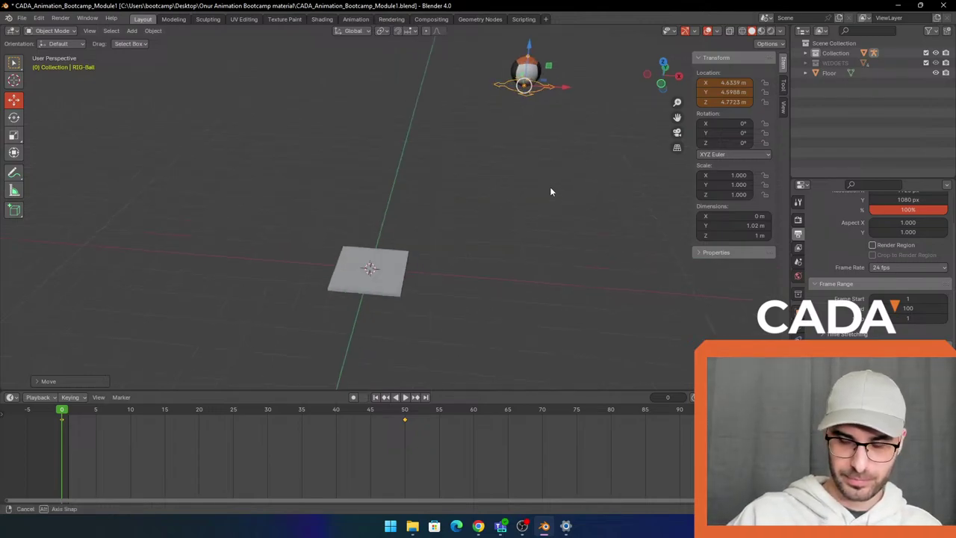
{"action": "left_click_drag", "start_coordinate": [722, 83], "coordinate": [720, 103]}
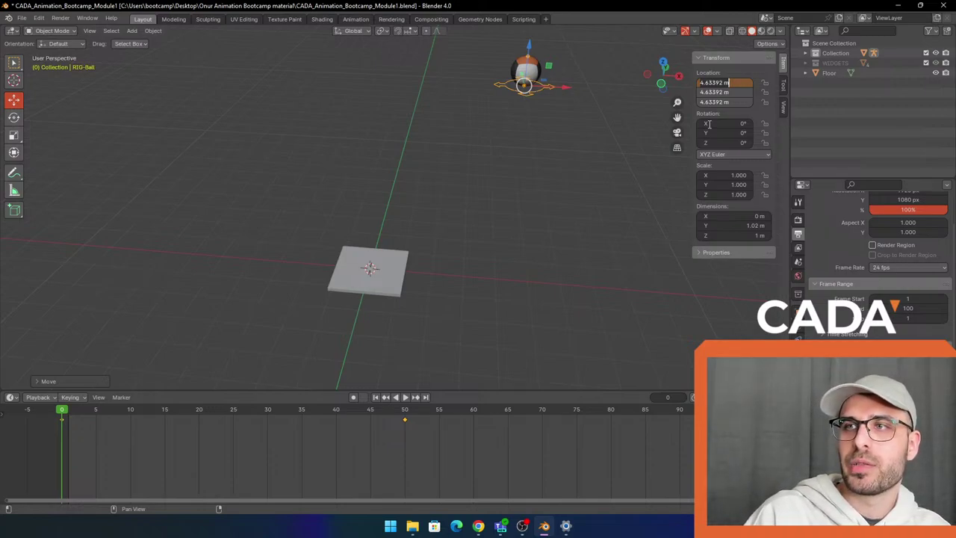
{"action": "type", "text": "0"}
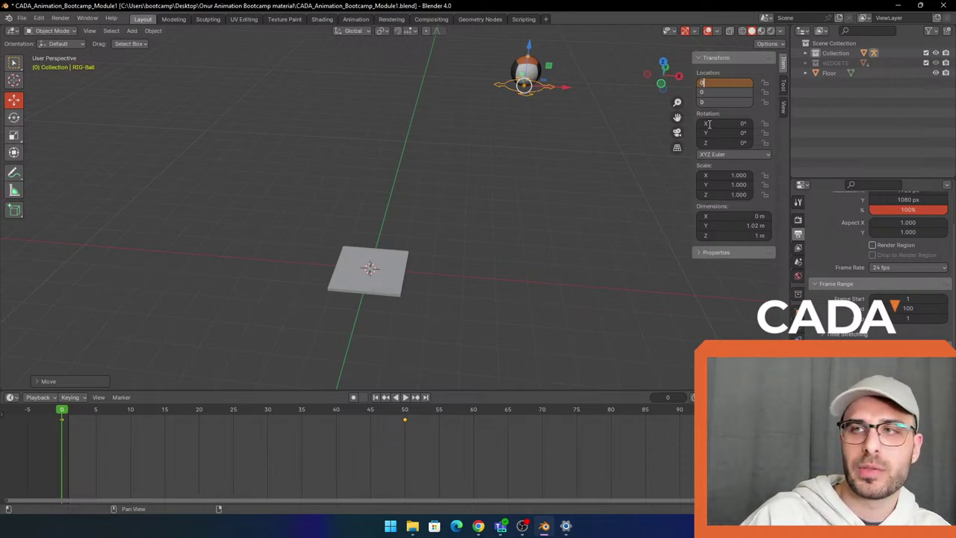
{"action": "key", "text": "Return"}
Raise the ball rig along Z and shift it along X to about X 4.73 m, Z 4.76 m
{"action": "middle_click_drag", "start_coordinate": [372, 199], "coordinate": [381, 208]}
{"action": "key", "text": "g"}
{"action": "key", "text": "z"}
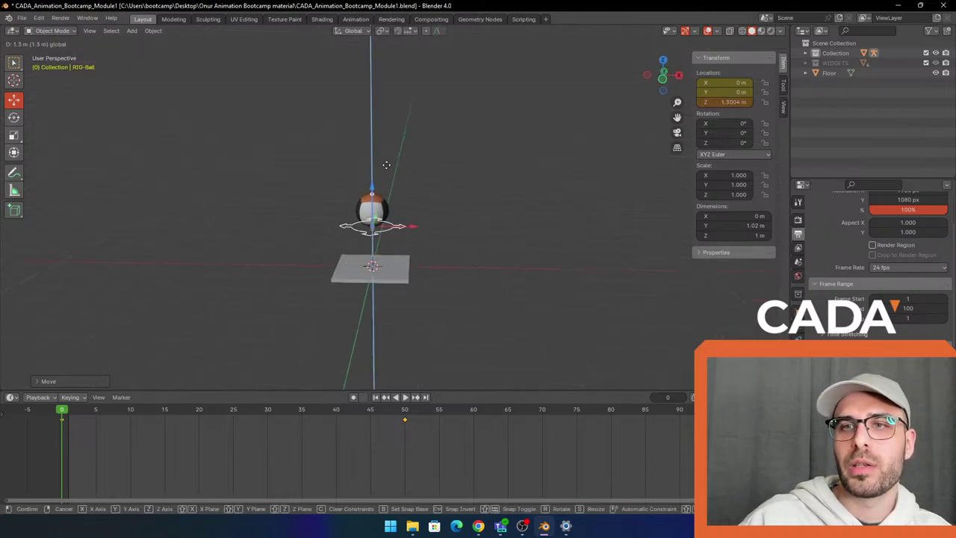
{"action": "left_click_drag", "start_coordinate": [386, 165], "coordinate": [554, 90]}
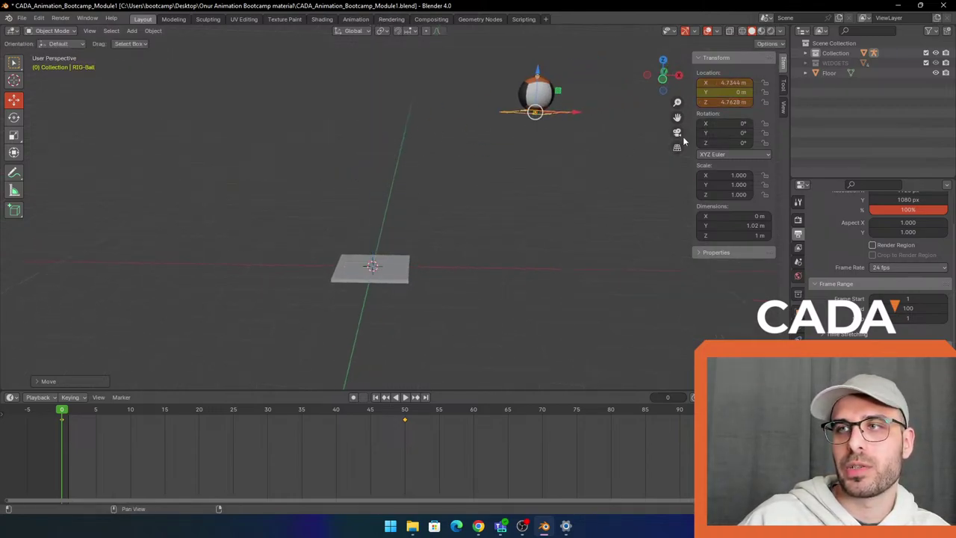
Set the ball rig's Z location to 0 m and its Y location to 3 m
{"action": "left_click", "coordinate": [723, 103]}
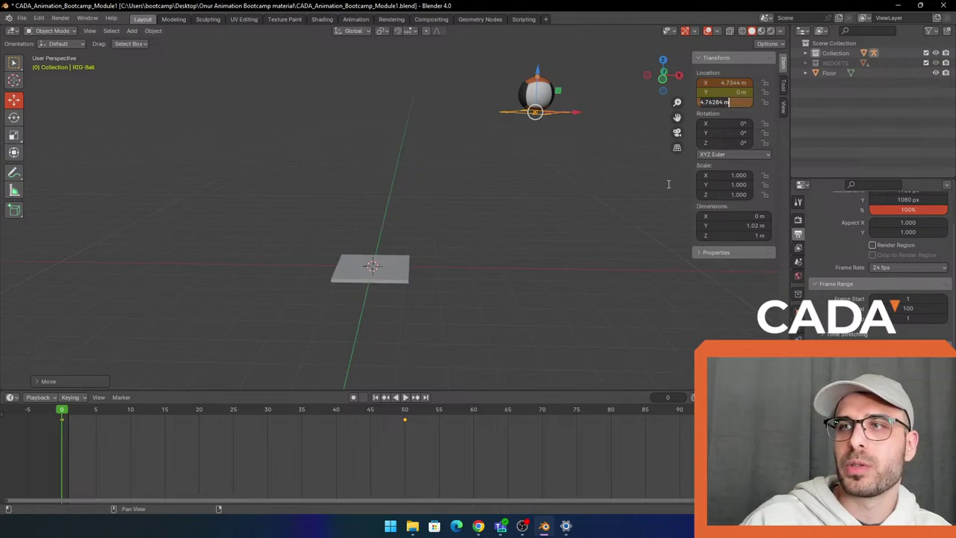
{"action": "type", "text": "0"}
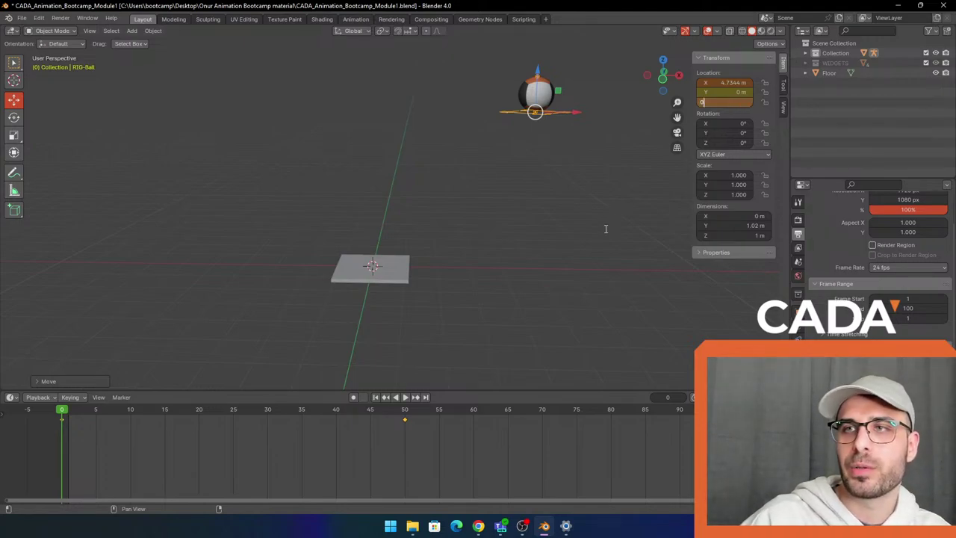
{"action": "key", "text": "Return"}
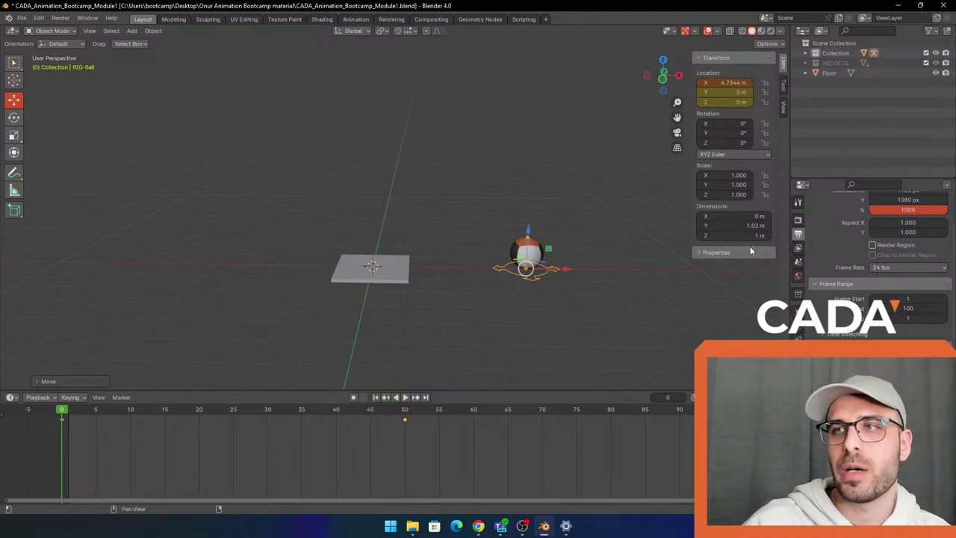
{"action": "left_click", "coordinate": [726, 92]}
{"action": "type", "text": "3"}
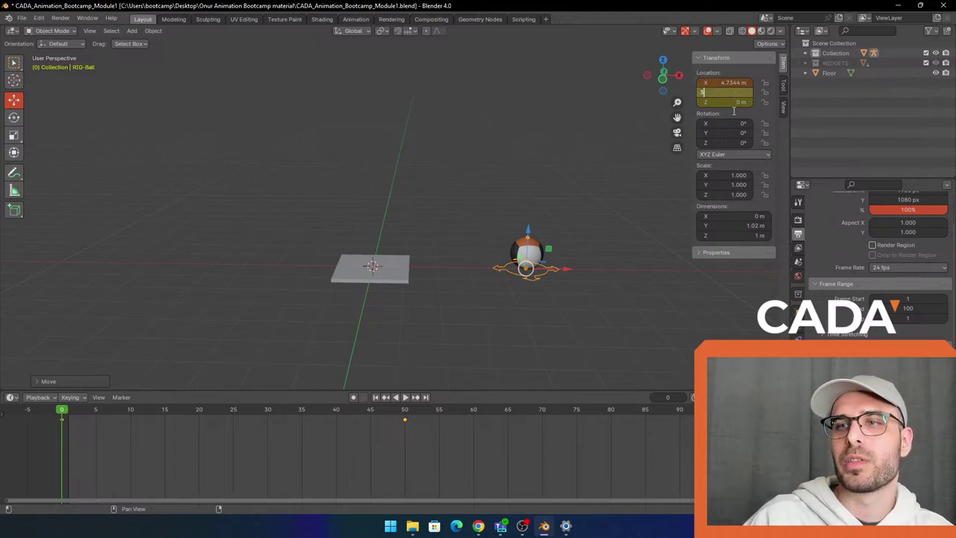
{"action": "key", "text": "Return"}
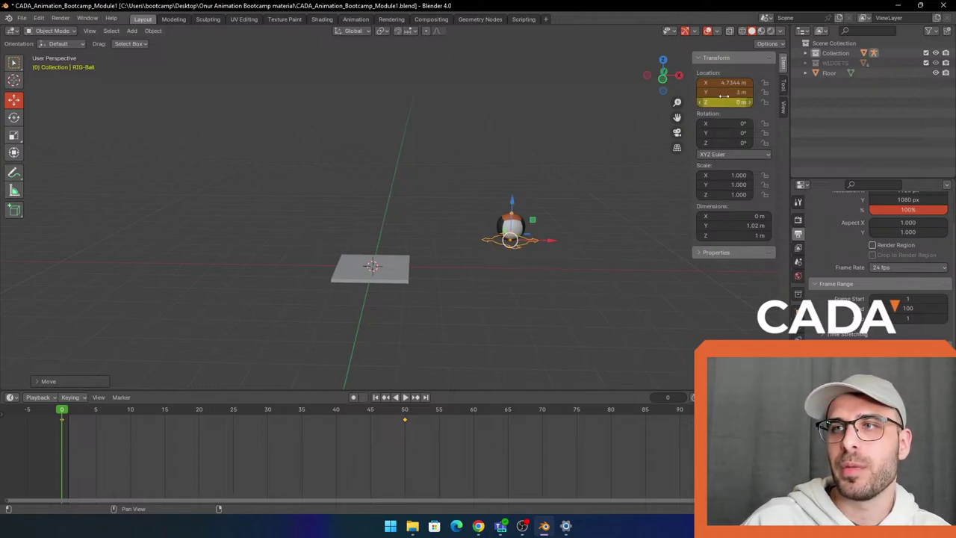
Undo the Y location change and set the ball rig's Z location to 3 m
{"action": "key", "text": "ctrl+z"}
{"action": "left_click", "coordinate": [722, 102]}
{"action": "type", "text": "3"}
{"action": "key", "text": "Return"}
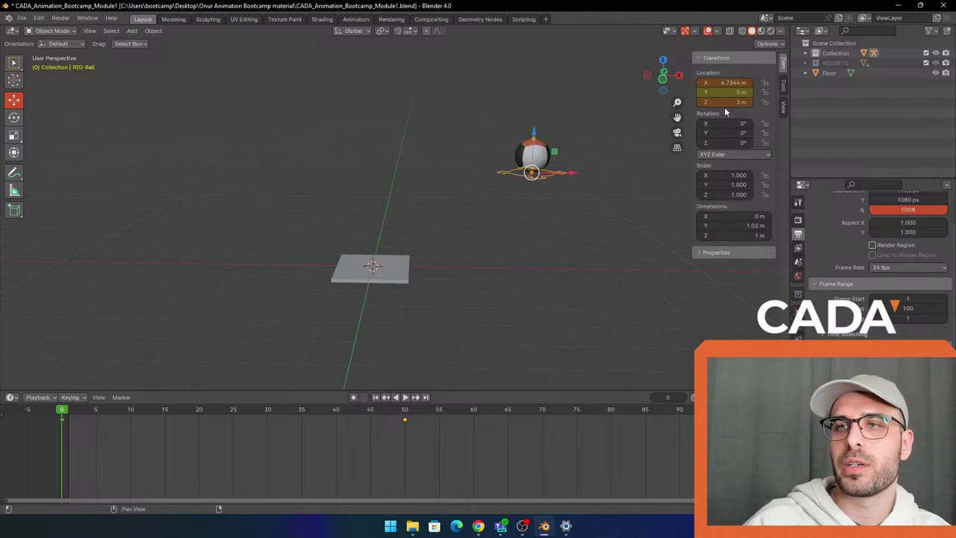
Try rotating the ball rig about the Y axis, first freely, then to 360° and 180°
{"action": "middle_click_drag", "start_coordinate": [613, 192], "coordinate": [736, 160]}
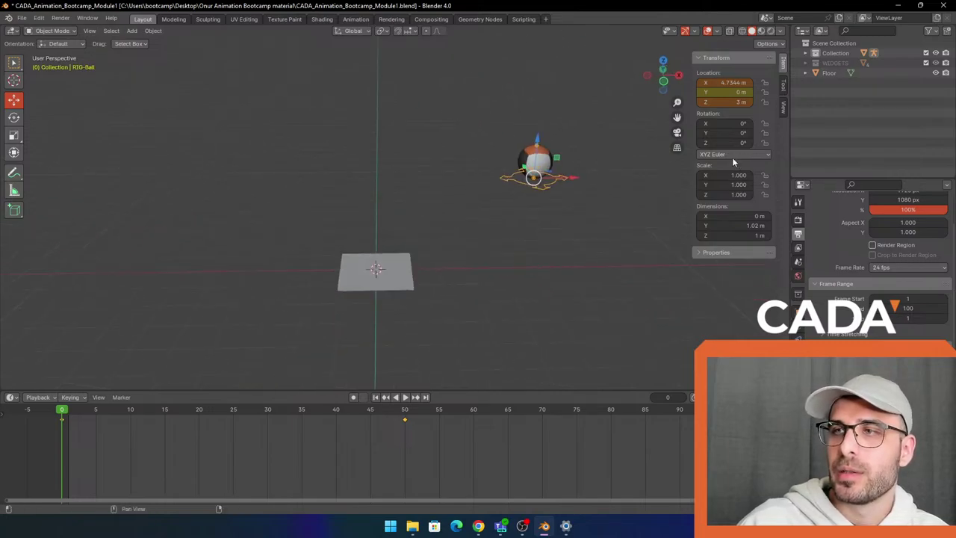
{"action": "left_click_drag", "start_coordinate": [724, 131], "coordinate": [691, 131]}
{"action": "key", "text": "ctrl+z"}
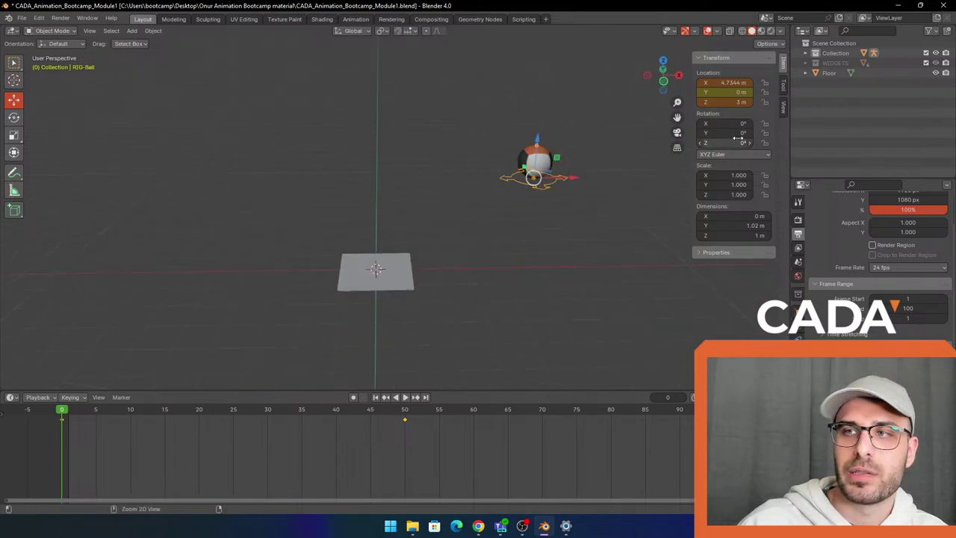
{"action": "left_click", "coordinate": [715, 131]}
{"action": "type", "text": "360"}
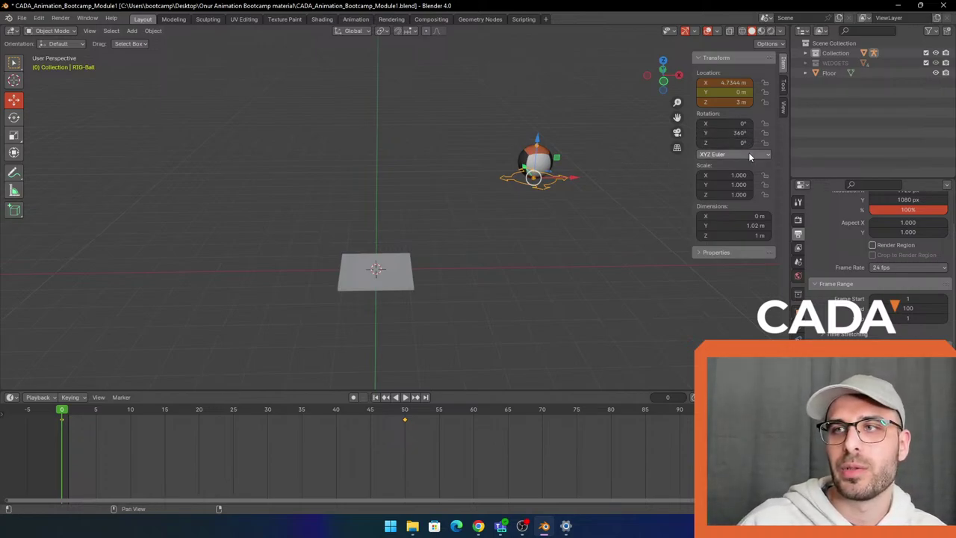
{"action": "type", "text": "d"}
{"action": "key", "text": "BackSpace"}
{"action": "key", "text": "BackSpace"}
{"action": "key", "text": "BackSpace"}
{"action": "key", "text": "BackSpace"}
{"action": "type", "text": "180"}
{"action": "key", "text": "Return"}
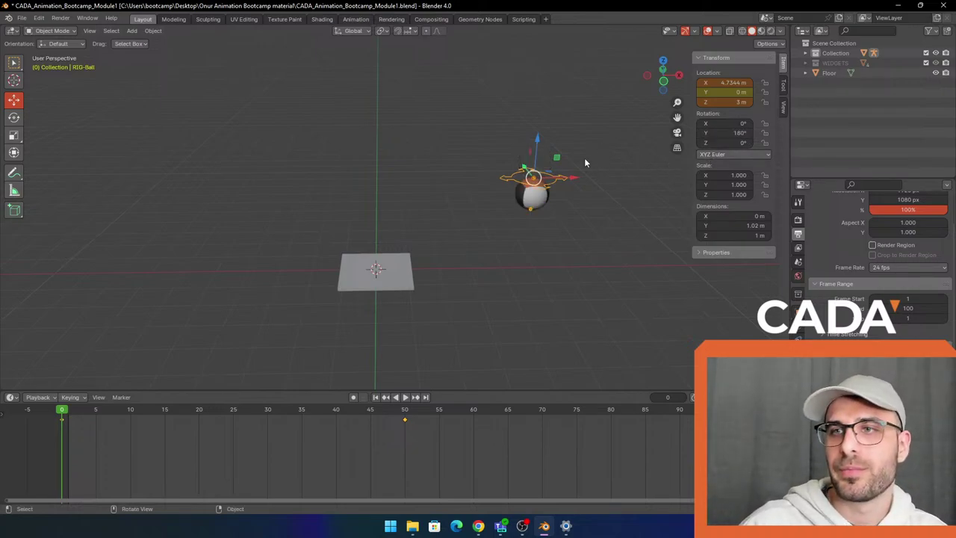
Undo the Y rotation and Z location edits on the ball rig
{"action": "key", "text": "ctrl+z"}
{"action": "key", "text": "ctrl+z"}
{"action": "key", "text": "ctrl+z"}
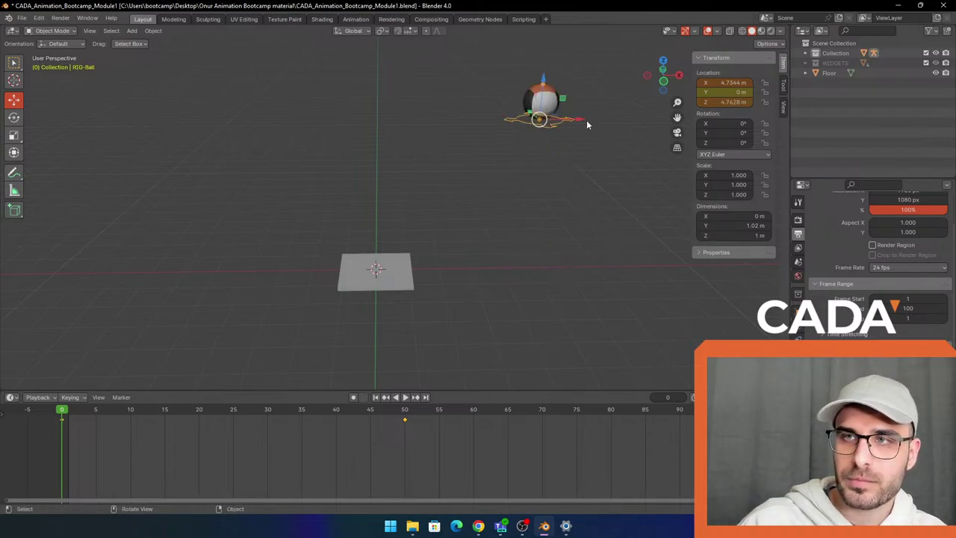
Close CADA_Animation_Bootcamp_Module1.blend without saving the practice changes
{"action": "middle_click_drag", "start_coordinate": [590, 192], "coordinate": [533, 201]}
{"action": "key", "text": "q"}
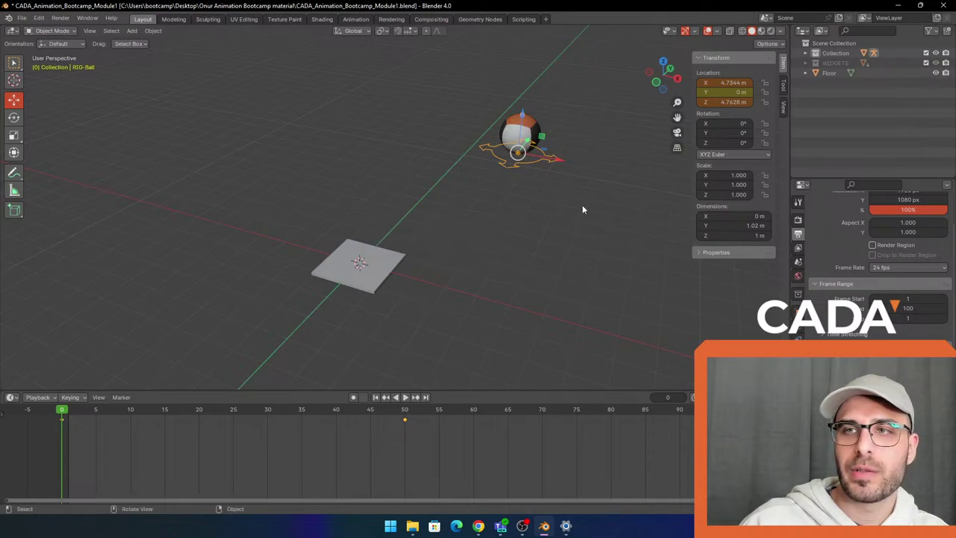
{"action": "left_click", "coordinate": [942, 6]}
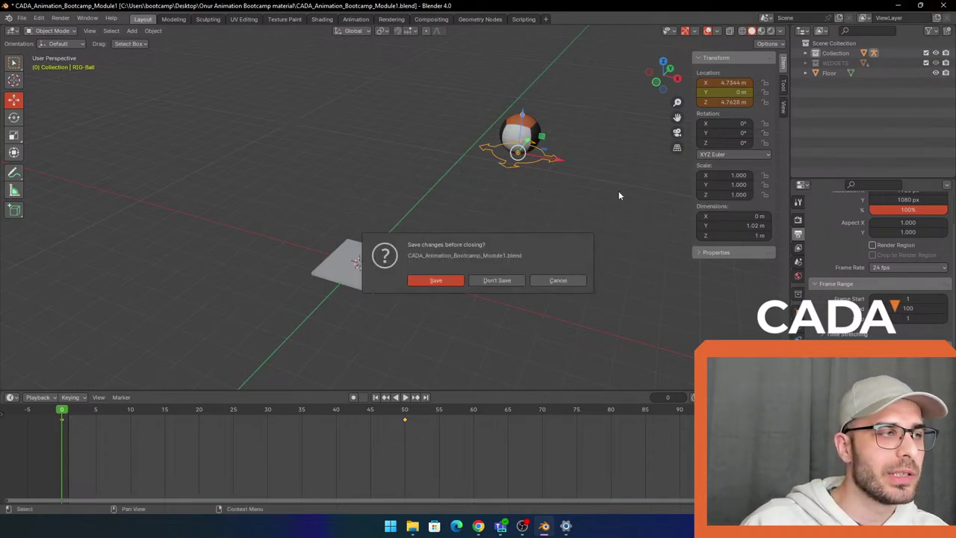
{"action": "left_click", "coordinate": [495, 282]}
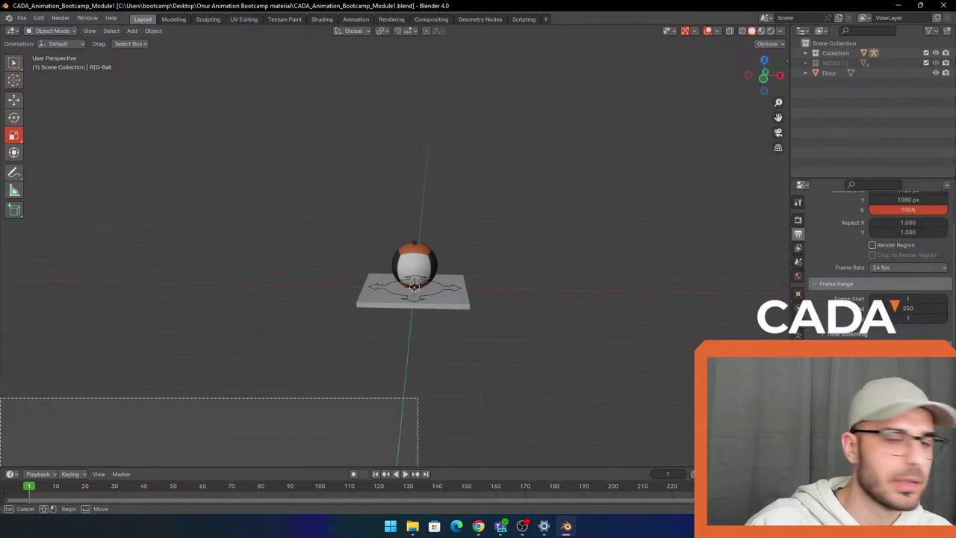
Watch the reference animation Cada Animation Bootcamp Day 1 2 1.gif maximized in the image viewer, then close it
{"action": "middle_click_drag", "start_coordinate": [360, 408], "coordinate": [431, 359]}
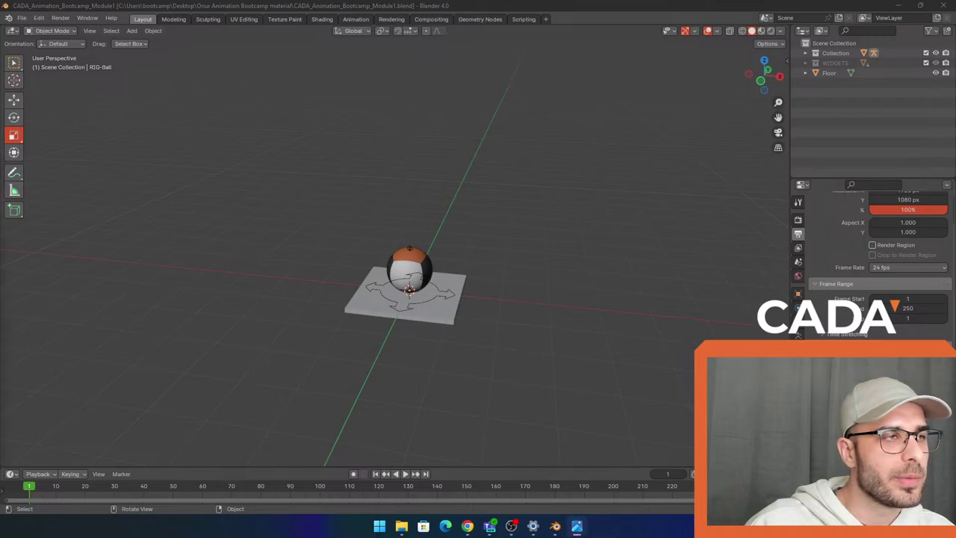
{"action": "left_click_drag", "start_coordinate": [0, 207], "coordinate": [481, 206]}
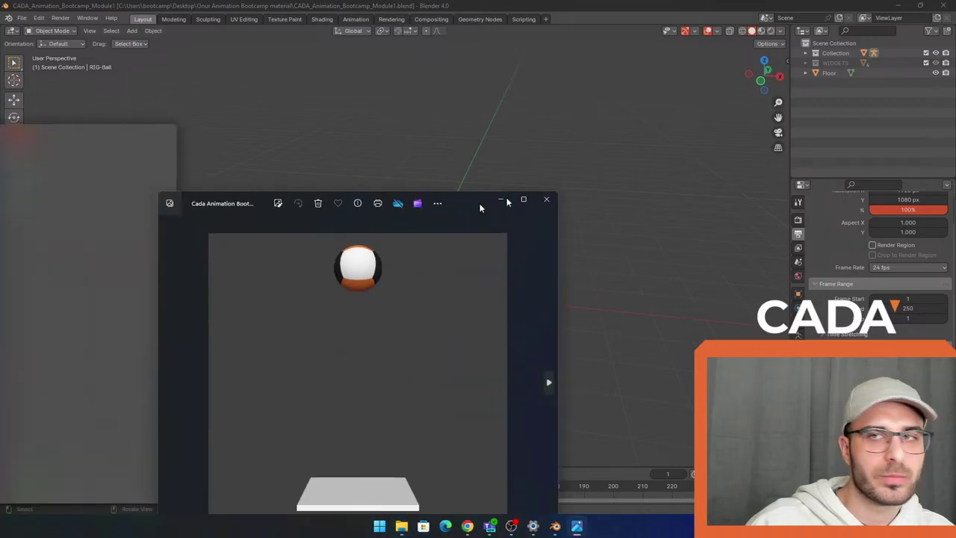
{"action": "double_click", "coordinate": [480, 207]}
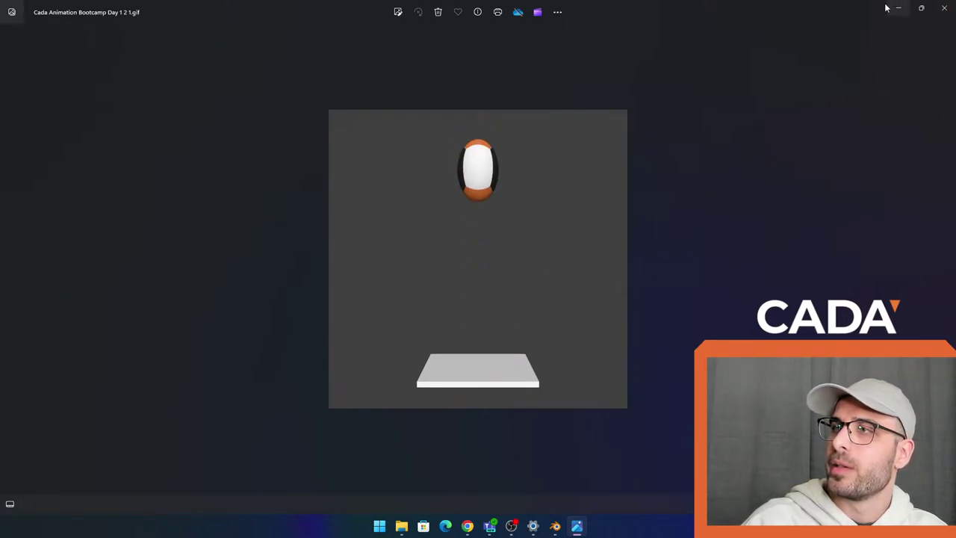
{"action": "left_click", "coordinate": [944, 7]}
{"action": "middle_click_drag", "start_coordinate": [540, 226], "coordinate": [543, 235]}
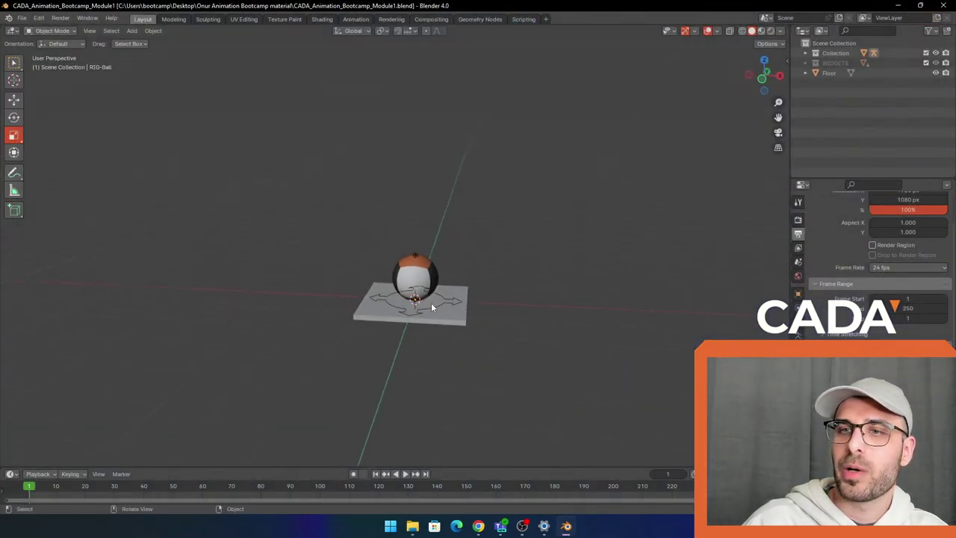
{"action": "left_click", "coordinate": [431, 303]}
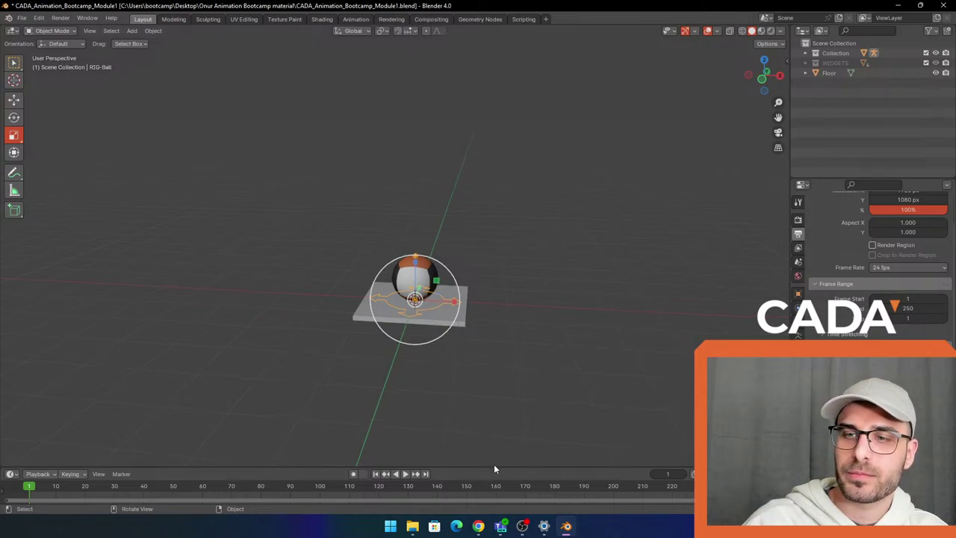
{"action": "key", "text": "alt+Tab"}
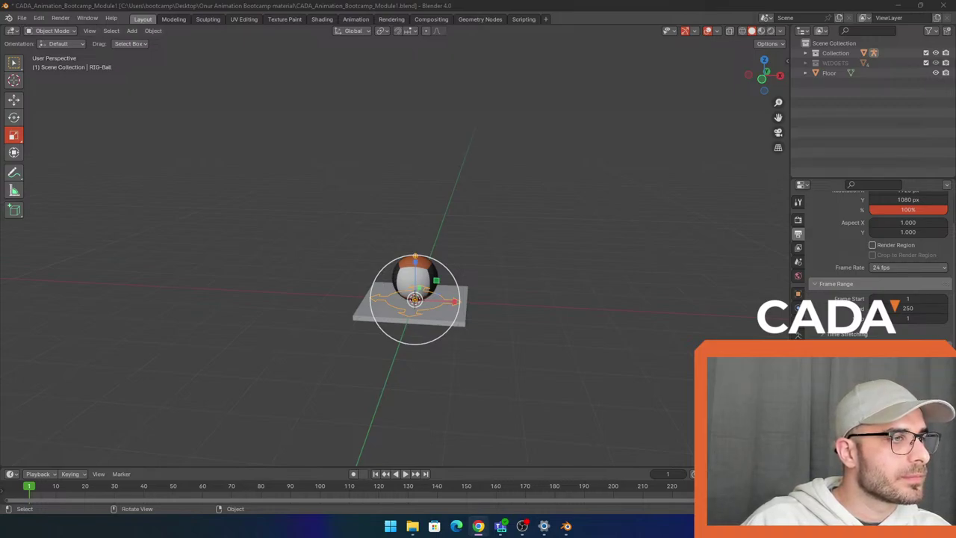
{"action": "left_click", "coordinate": [546, 222]}
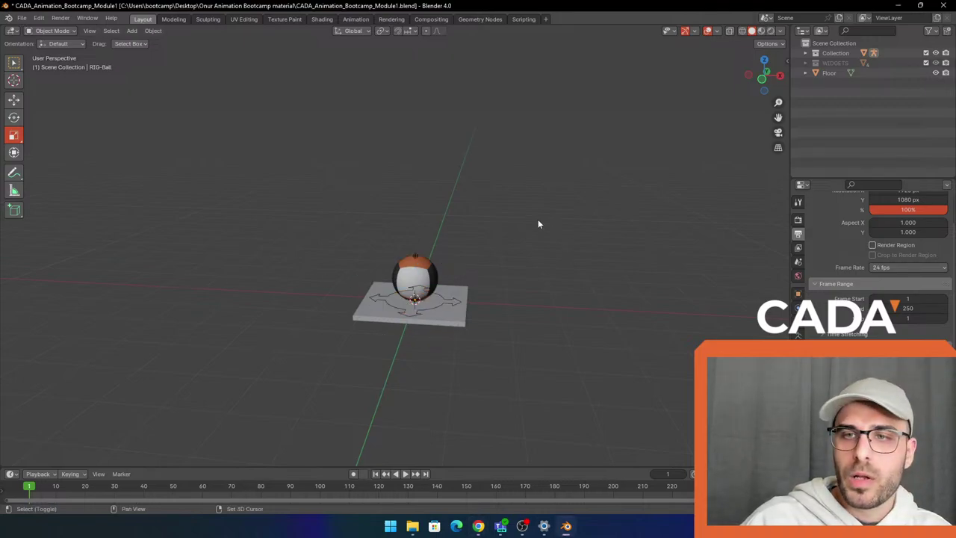
{"action": "middle_click_drag", "start_coordinate": [538, 220], "coordinate": [534, 232], "text": "shift"}
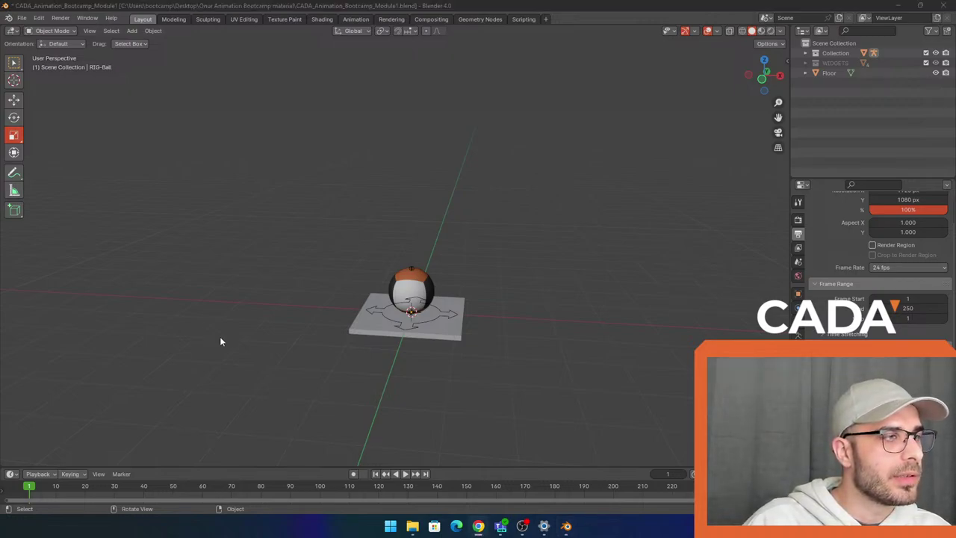
{"action": "left_click", "coordinate": [451, 314]}
{"action": "middle_click_drag", "start_coordinate": [544, 306], "coordinate": [511, 297]}
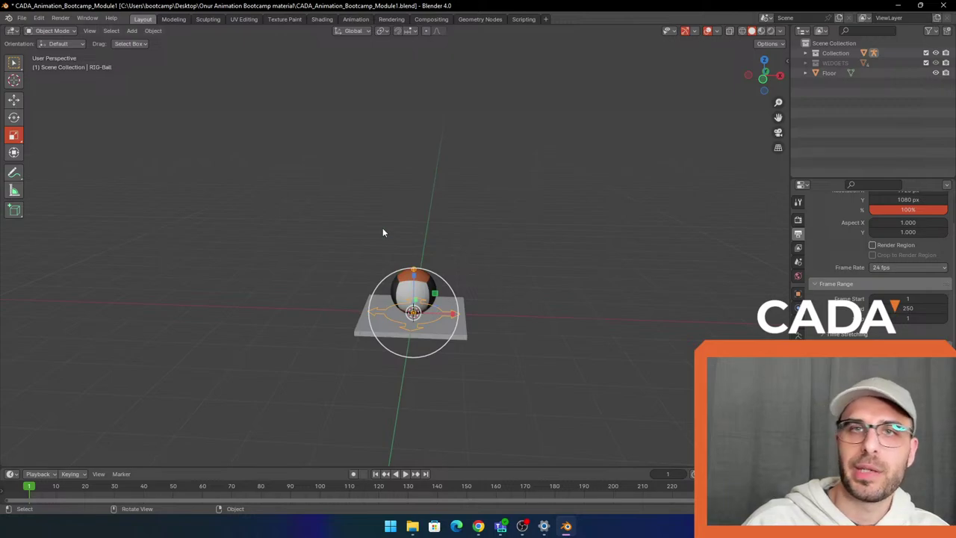
{"action": "middle_click_drag", "start_coordinate": [572, 254], "coordinate": [568, 241], "text": "shift"}
{"action": "scroll", "coordinate": [522, 279], "scroll_direction": "up", "scroll_amount": 1}
{"action": "middle_click_drag", "start_coordinate": [510, 226], "coordinate": [547, 260], "text": "shift"}
{"action": "middle_click_drag", "start_coordinate": [538, 304], "coordinate": [523, 209]}
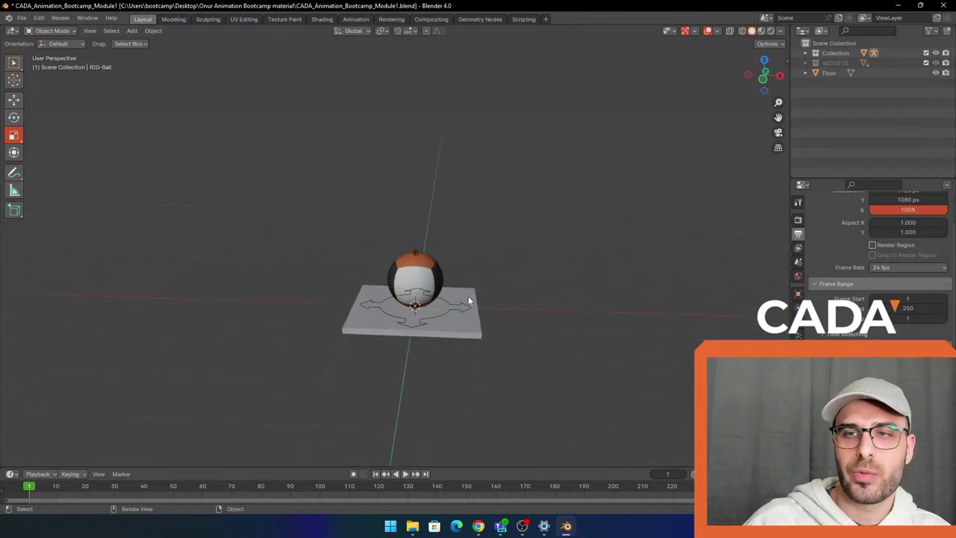
Try moving the ball rig freely up off the floor plate, reverting the move
{"action": "key", "text": "g"}
{"action": "left_click", "coordinate": [546, 118]}
{"action": "key", "text": "ctrl+z"}
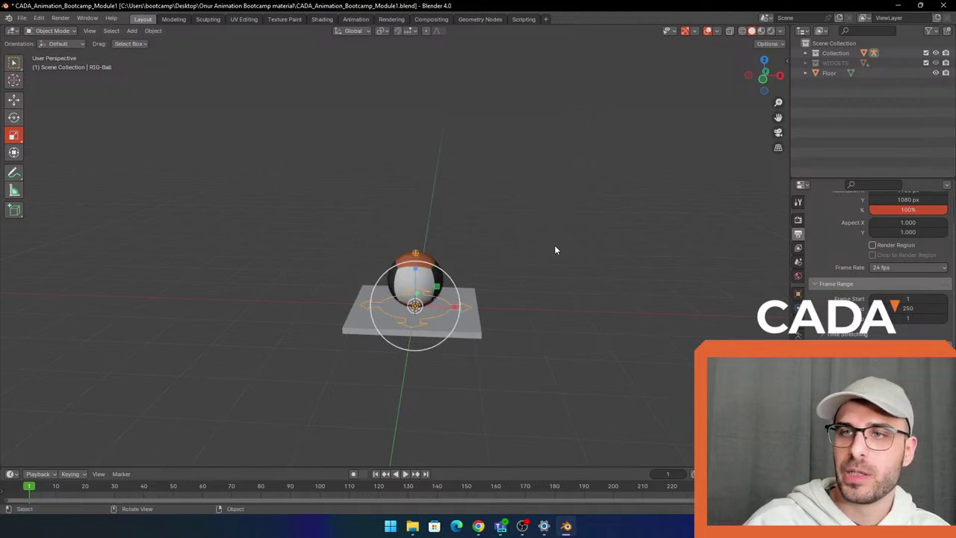
{"action": "middle_click_drag", "start_coordinate": [525, 257], "coordinate": [525, 249]}
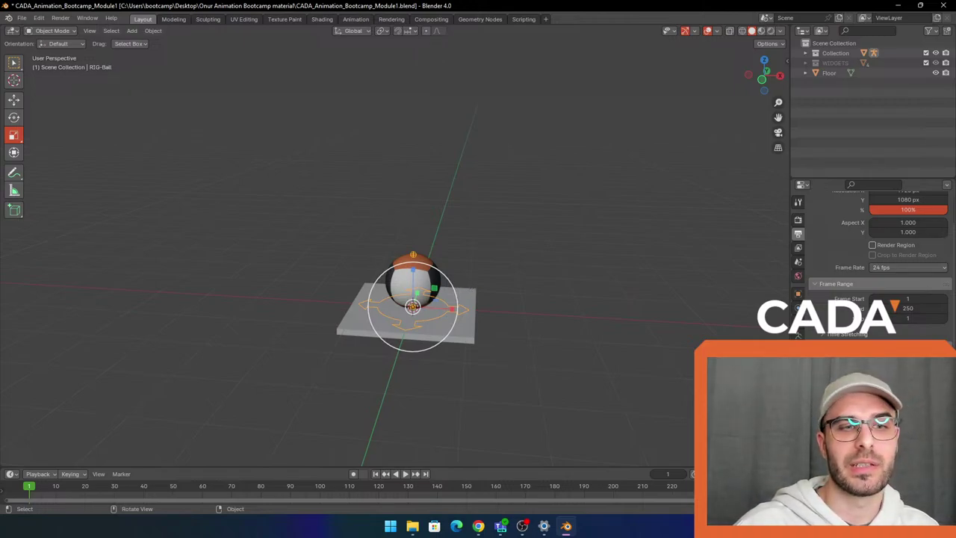
{"action": "key", "text": "alt+Tab"}
{"action": "key", "text": "alt+Tab"}
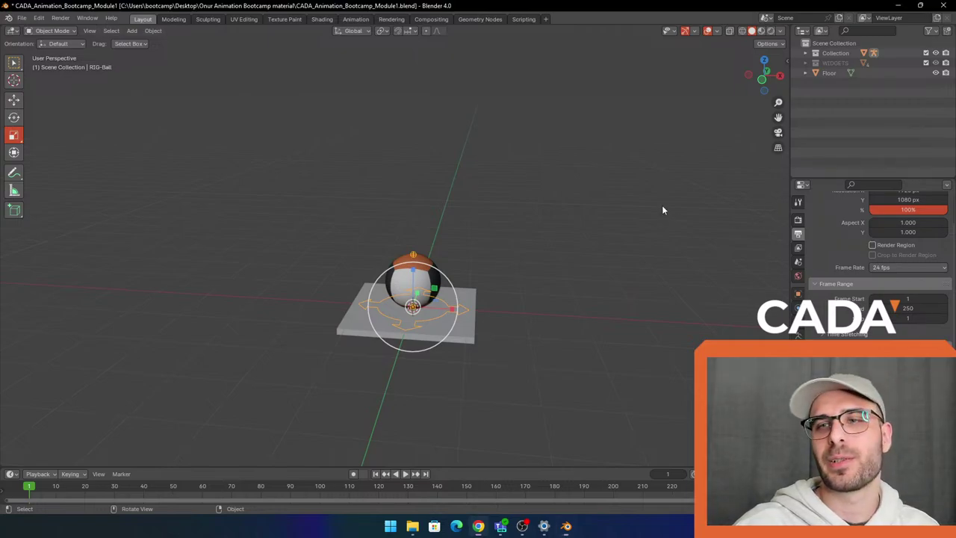
{"action": "left_click", "coordinate": [661, 208]}
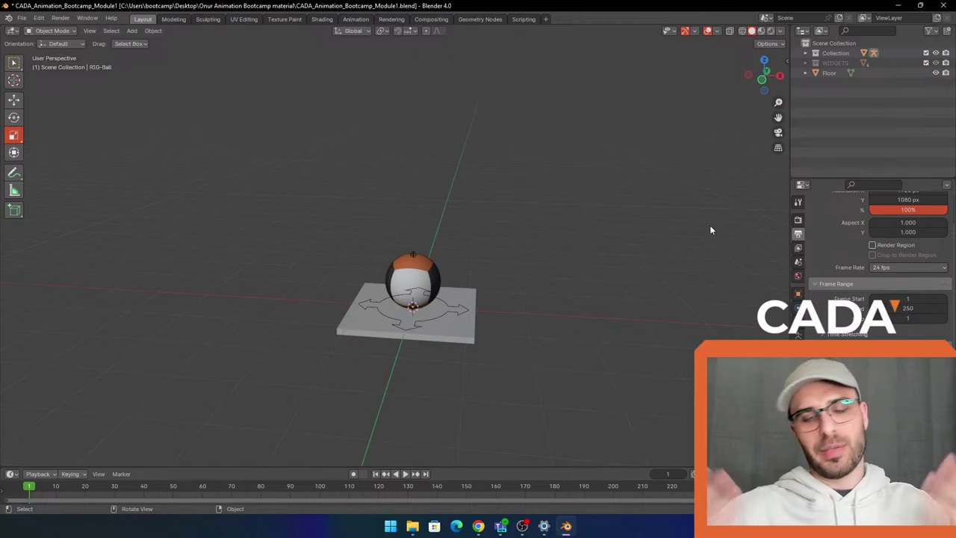
Examine the ball rig's control shapes up close on the floor plate, toggling the viewport overlays off and back on
{"action": "left_click", "coordinate": [473, 300]}
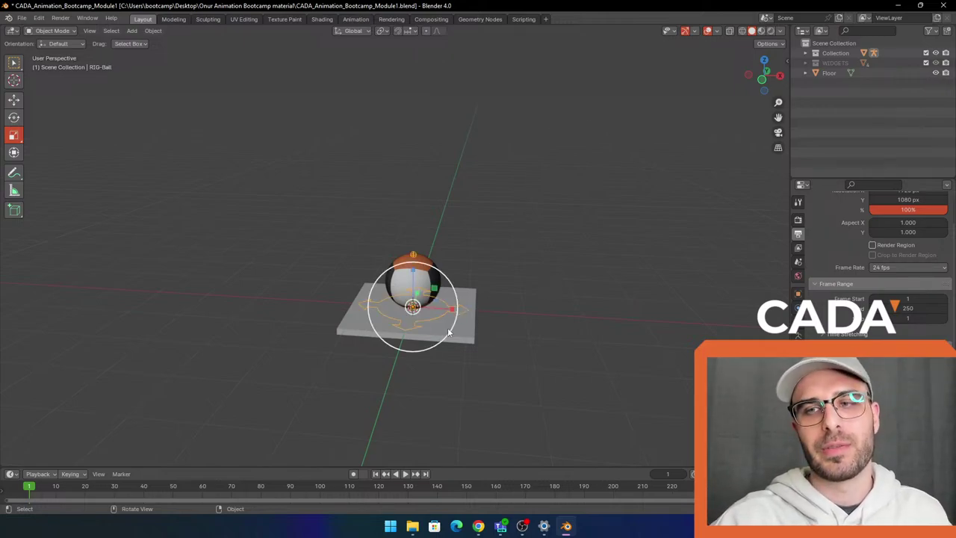
{"action": "middle_click_drag", "start_coordinate": [481, 239], "coordinate": [508, 198]}
{"action": "scroll", "coordinate": [508, 198], "scroll_direction": "up", "scroll_amount": 2}
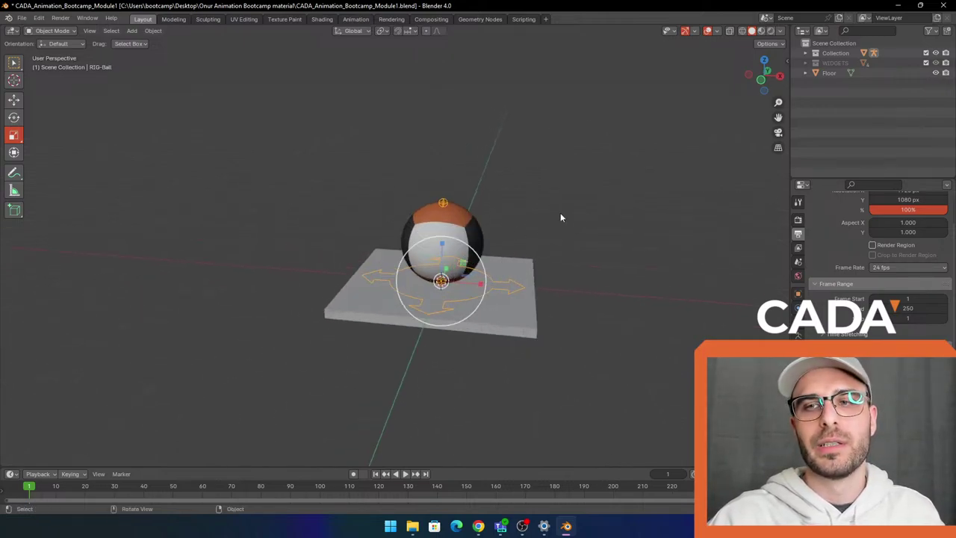
{"action": "middle_click_drag", "start_coordinate": [560, 213], "coordinate": [496, 203]}
{"action": "left_click", "coordinate": [558, 206]}
{"action": "scroll", "coordinate": [542, 263], "scroll_direction": "up", "scroll_amount": 2}
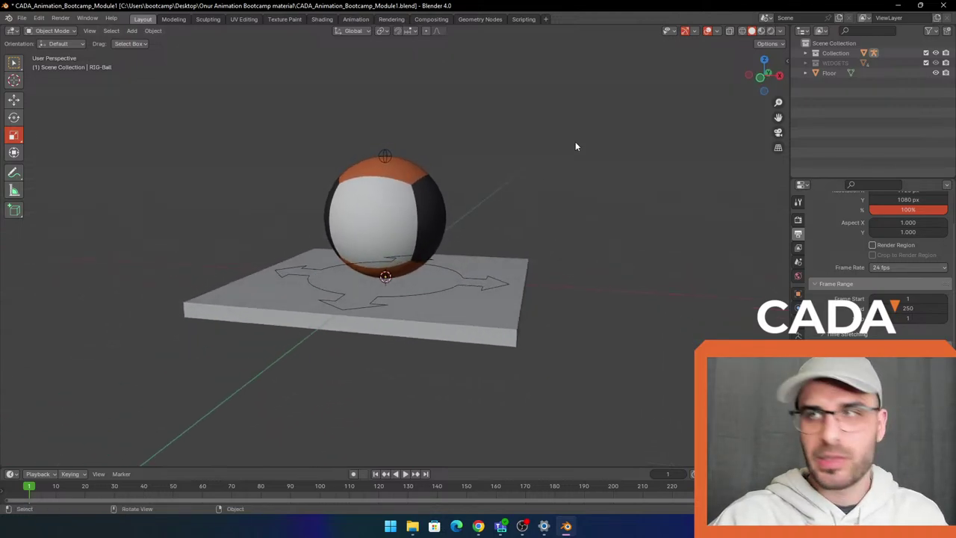
{"action": "left_click", "coordinate": [707, 31]}
{"action": "left_click", "coordinate": [707, 31]}
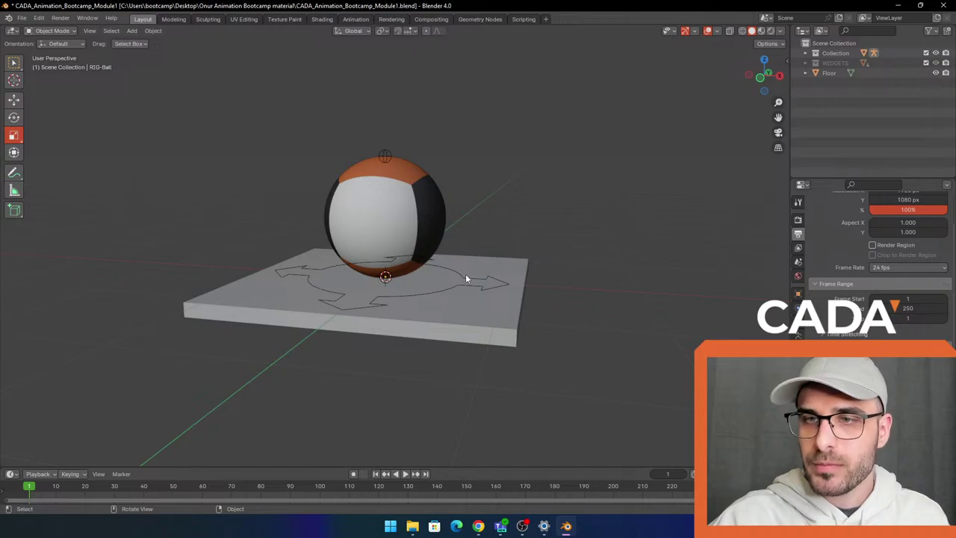
{"action": "left_click", "coordinate": [465, 275]}
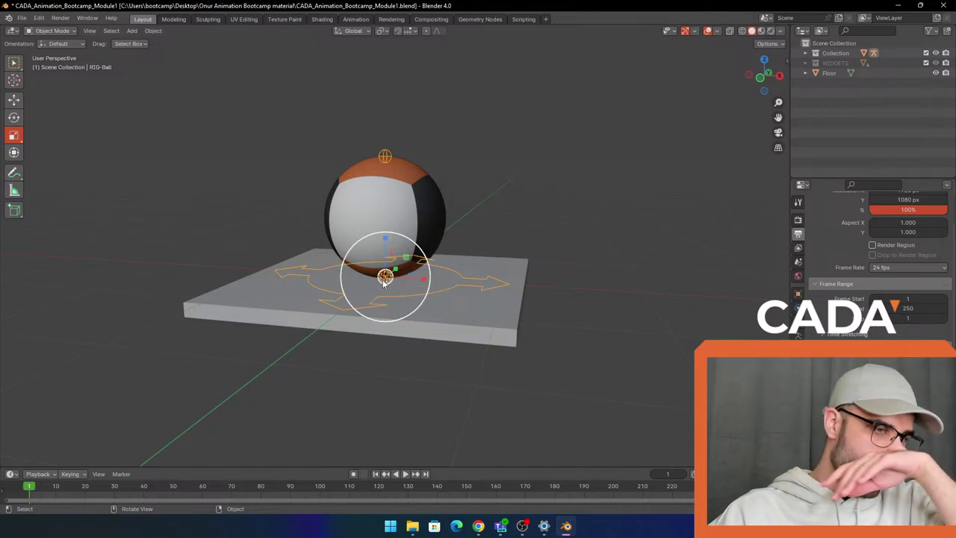
{"action": "mouse_move", "coordinate": [501, 221]}
{"action": "middle_mouse_down"}
{"action": "mouse_move", "coordinate": [513, 208]}
{"action": "mouse_move", "coordinate": [516, 223]}
{"action": "middle_mouse_up"}
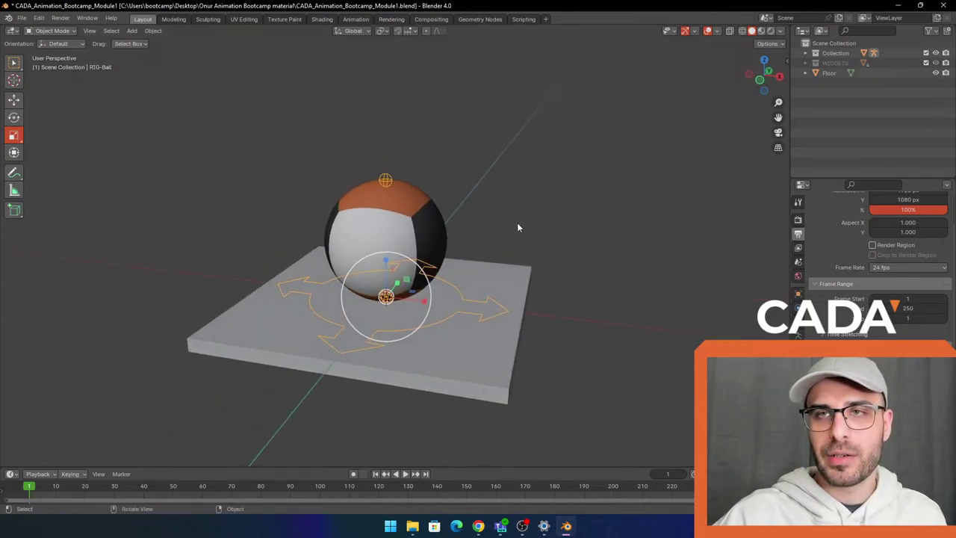
{"action": "left_click", "coordinate": [312, 225]}
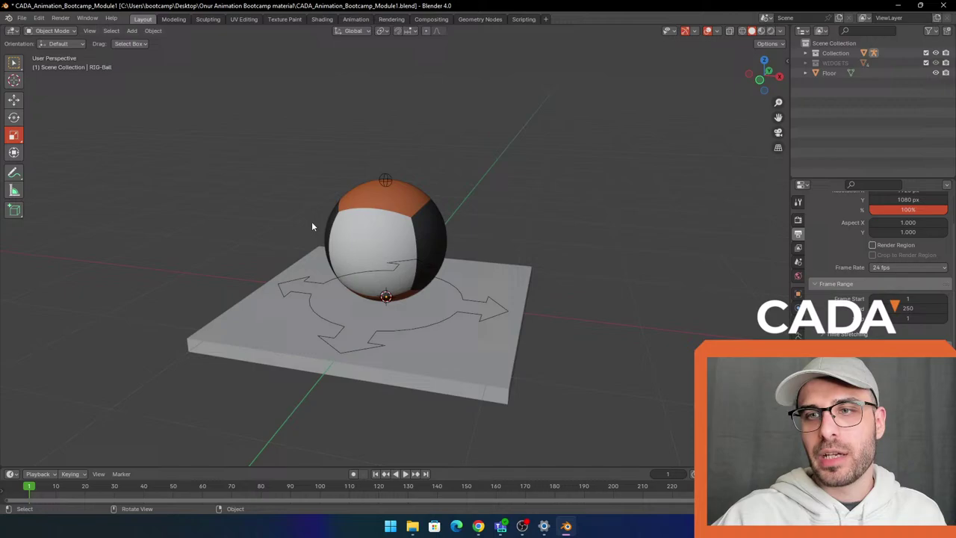
Select the ball rig by its arrow ring on the floor plate and switch it to Pose Mode
{"action": "left_click", "coordinate": [306, 303]}
{"action": "left_click", "coordinate": [553, 209]}
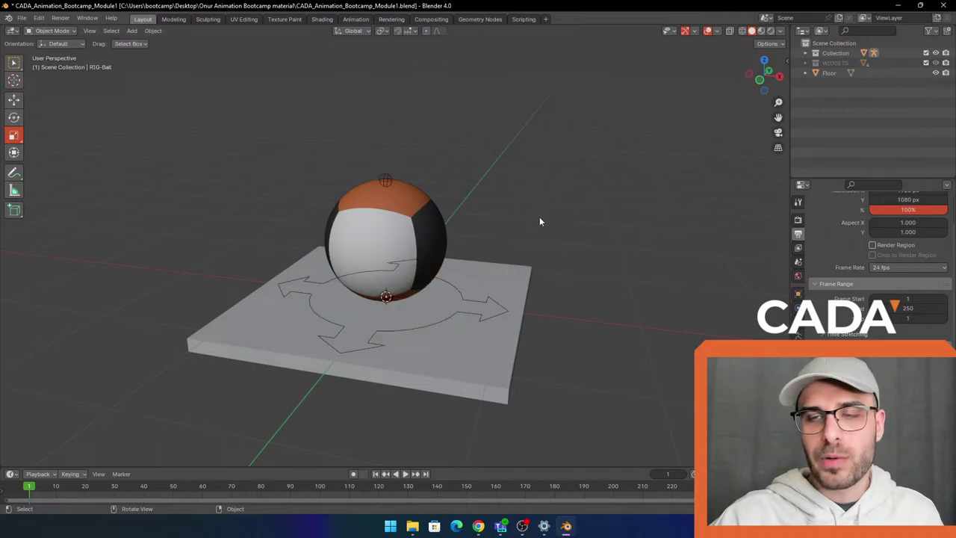
{"action": "left_click", "coordinate": [459, 297]}
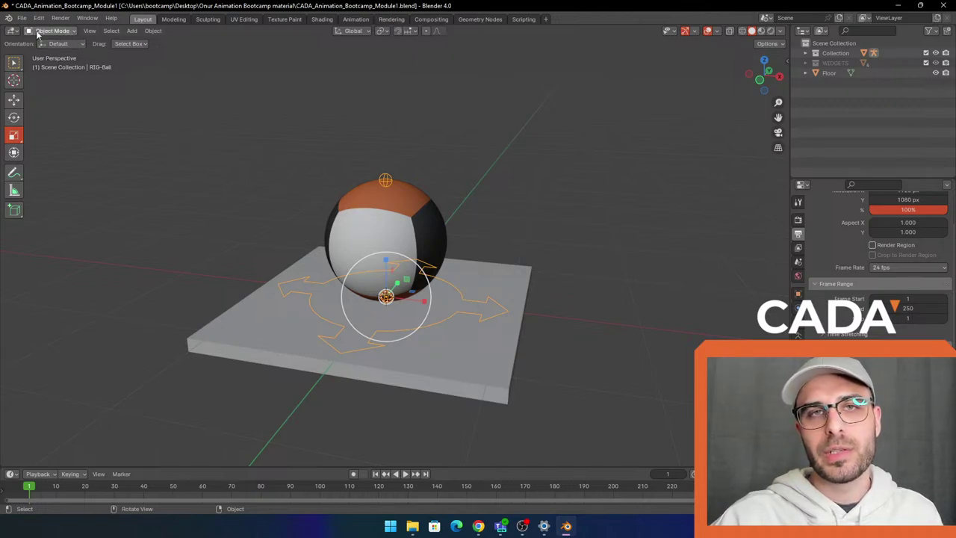
{"action": "left_click", "coordinate": [477, 238]}
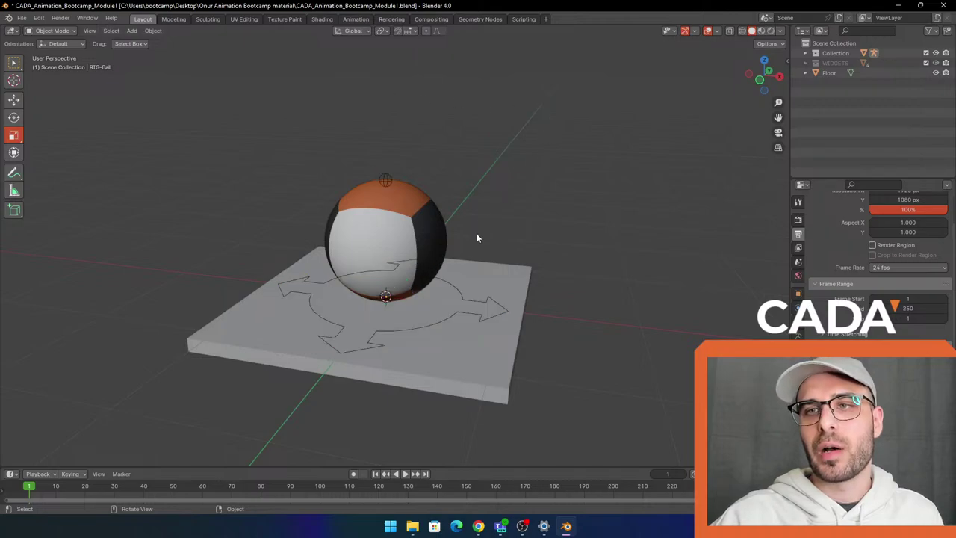
{"action": "left_click", "coordinate": [441, 281]}
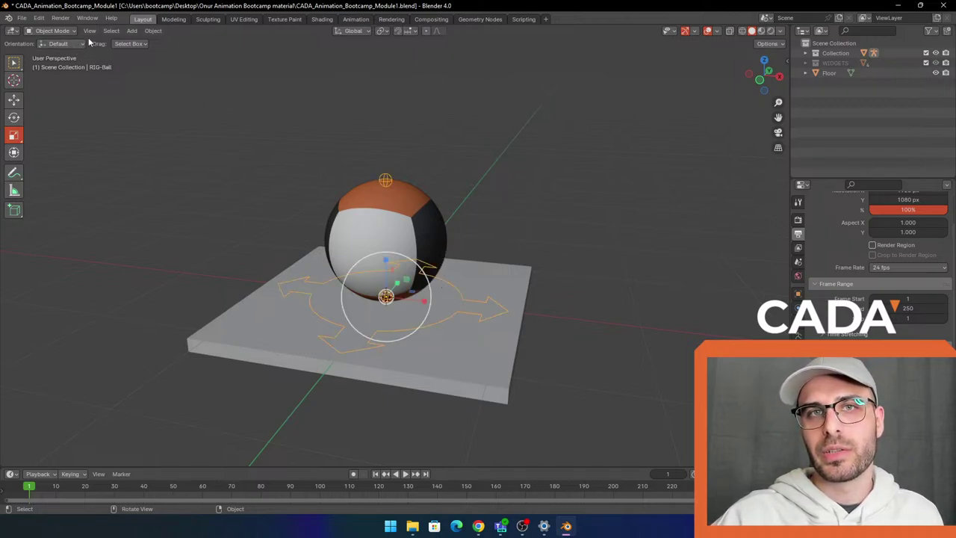
{"action": "left_click", "coordinate": [66, 31]}
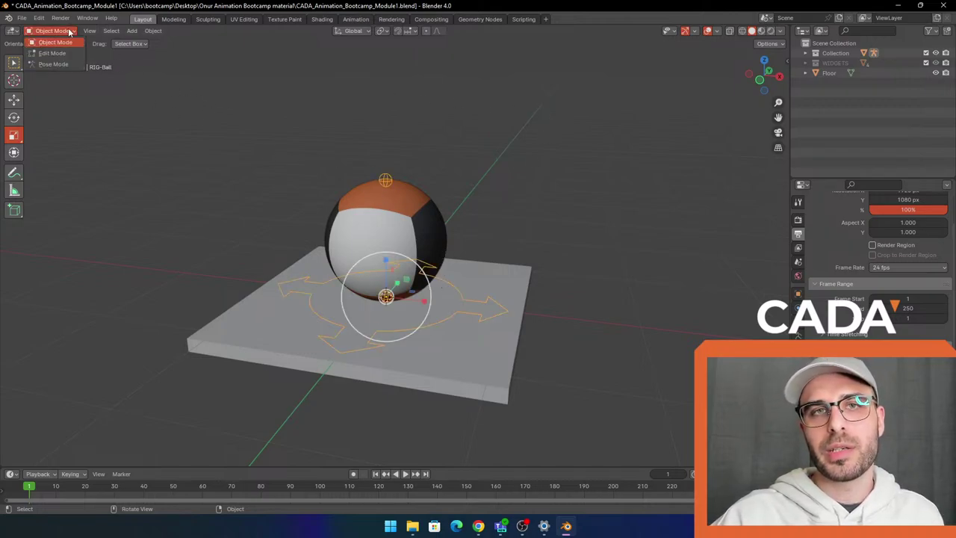
{"action": "left_click", "coordinate": [73, 67]}
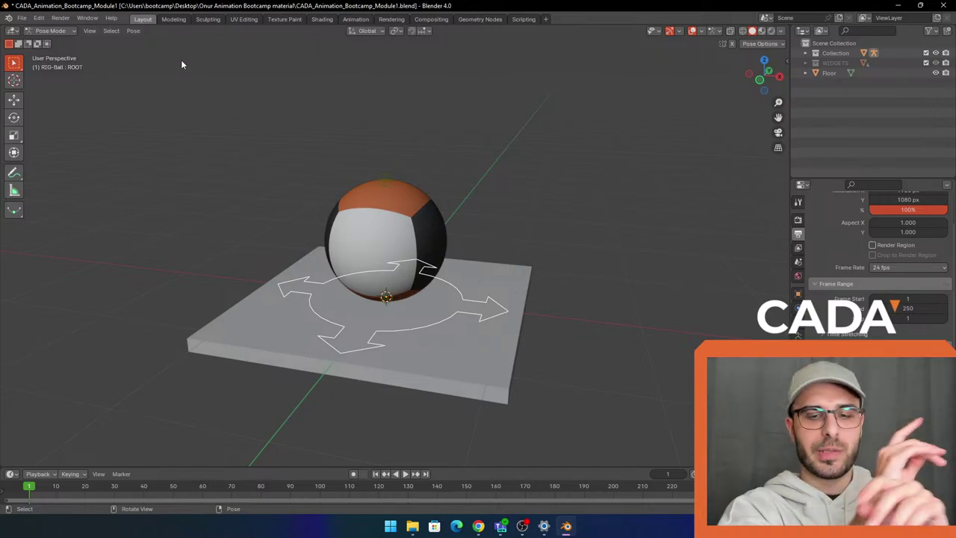
Select the ball rig's controls one after another, ending on the bottom squash/stretch control
{"action": "left_click", "coordinate": [399, 190]}
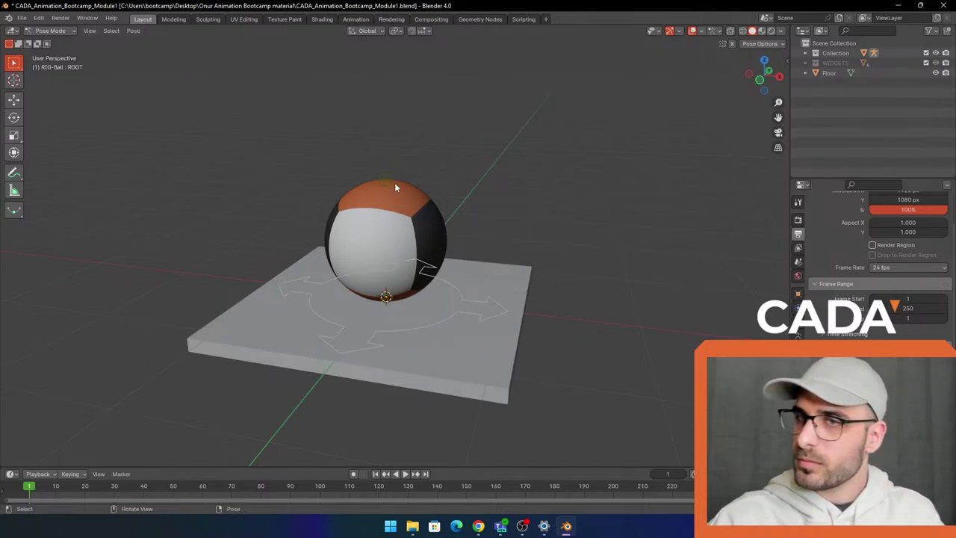
{"action": "left_click", "coordinate": [425, 291]}
{"action": "left_click", "coordinate": [391, 197]}
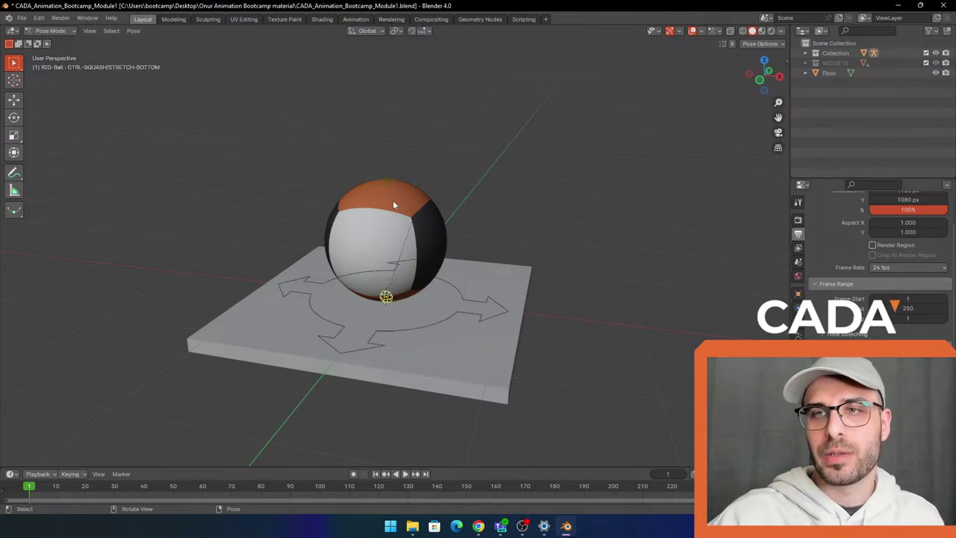
{"action": "left_click", "coordinate": [449, 284]}
{"action": "left_click", "coordinate": [386, 297]}
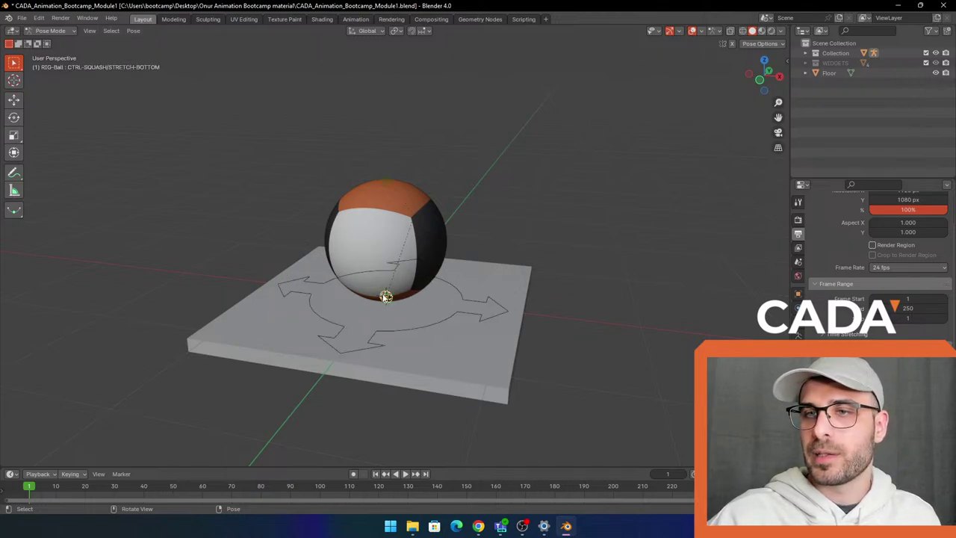
Display the item transform values in the viewport and select the ball's top squash/stretch control
{"action": "left_click", "coordinate": [785, 58]}
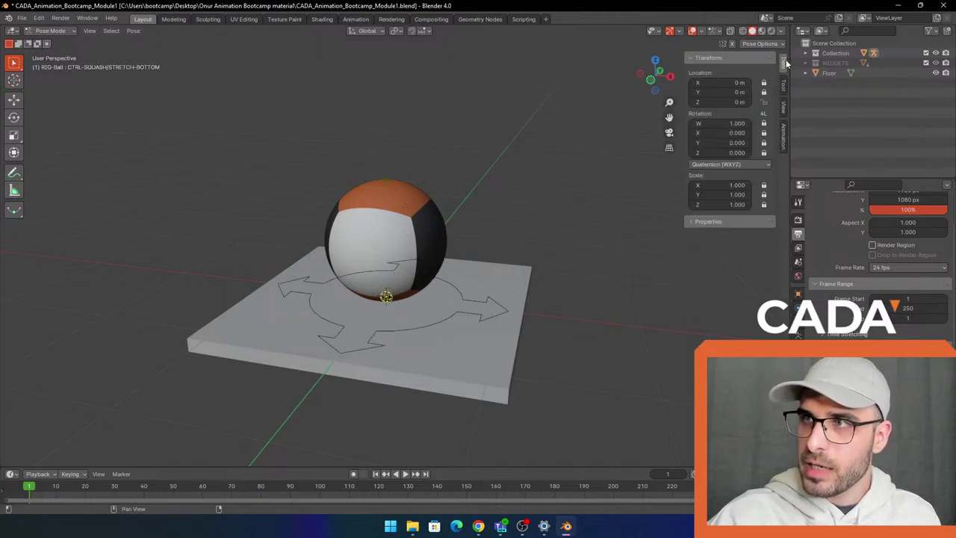
{"action": "left_click_drag", "start_coordinate": [683, 67], "coordinate": [784, 60]}
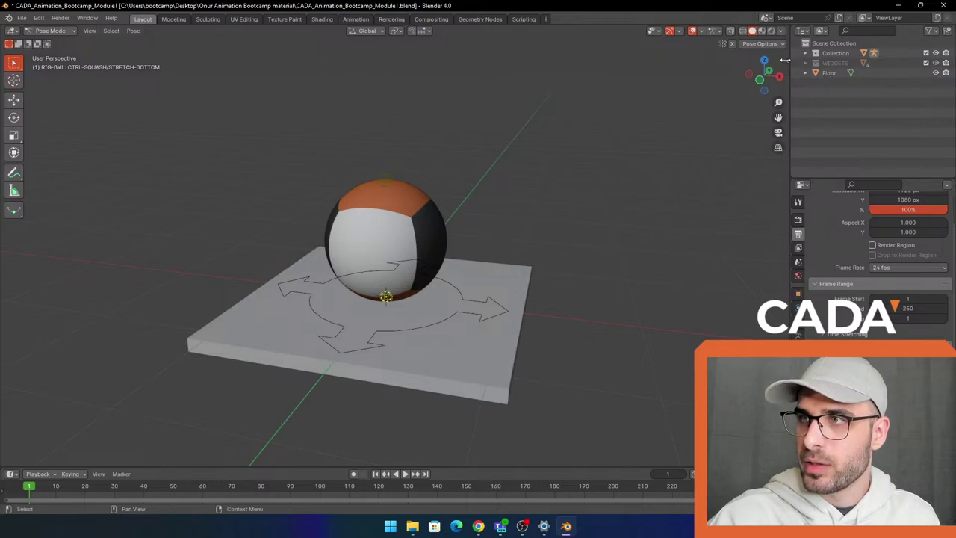
{"action": "left_click", "coordinate": [788, 59]}
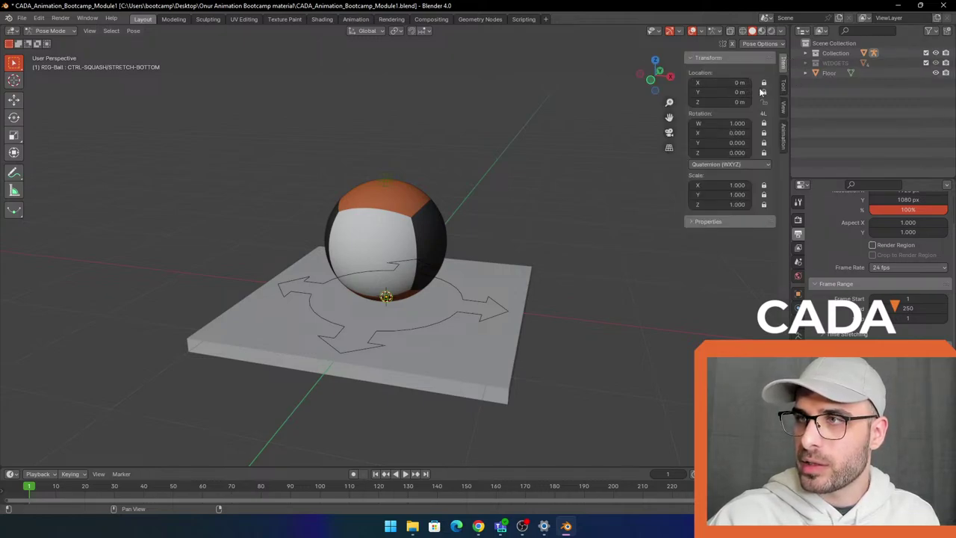
{"action": "middle_click_drag", "start_coordinate": [529, 153], "coordinate": [553, 160]}
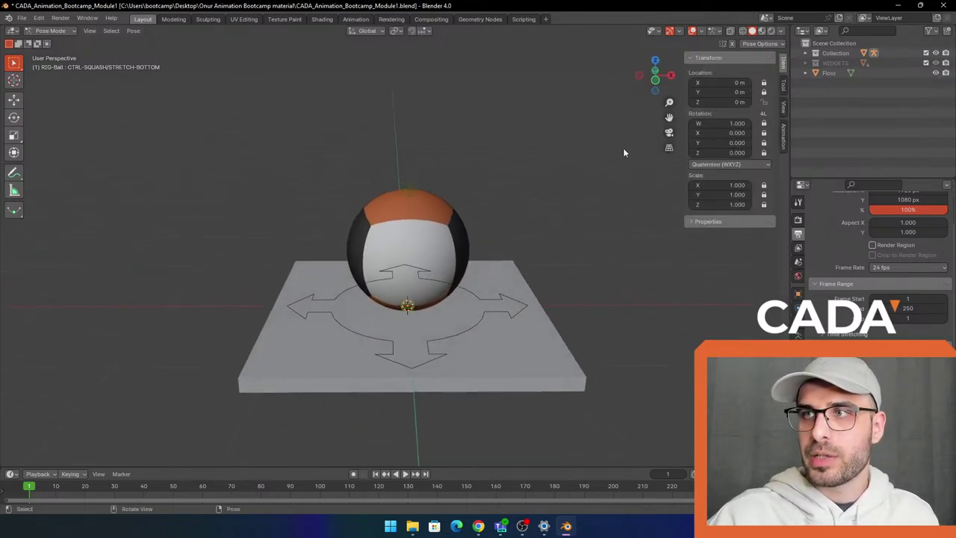
{"action": "left_click", "coordinate": [410, 193]}
{"action": "middle_click_drag", "start_coordinate": [525, 190], "coordinate": [506, 188]}
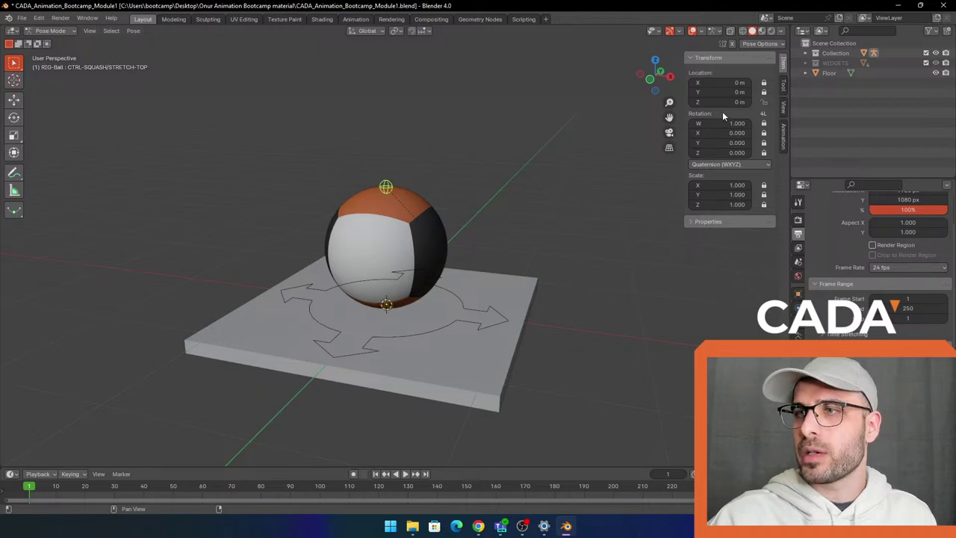
{"action": "middle_click_drag", "start_coordinate": [467, 181], "coordinate": [507, 224]}
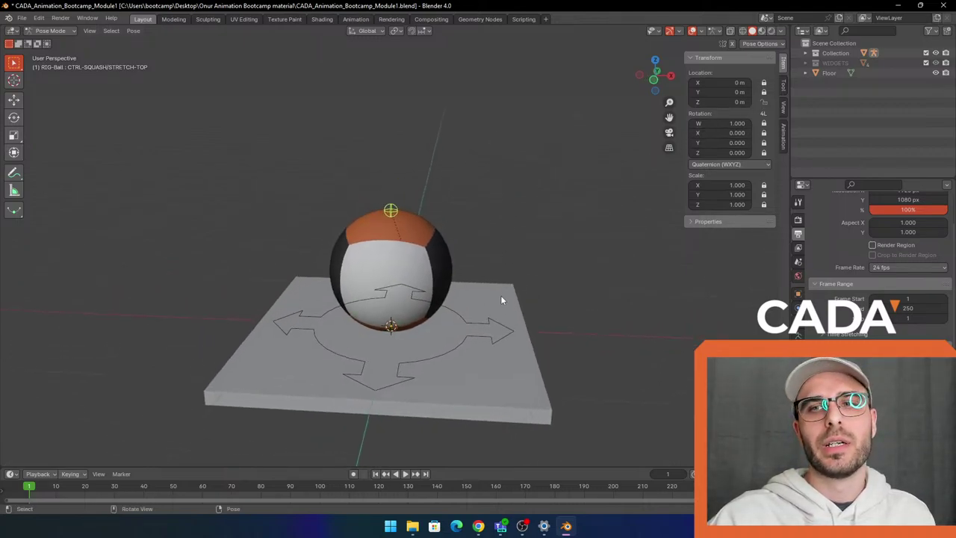
Try stretching the ball upward by about 0.87 m with its top squash/stretch control, undoing the move
{"action": "scroll", "coordinate": [477, 198], "scroll_direction": "down", "scroll_amount": 2}
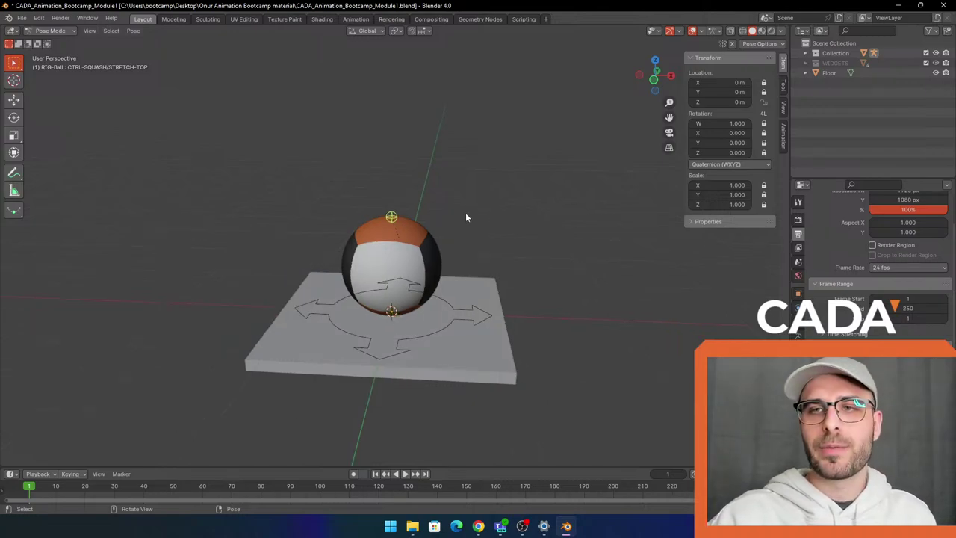
{"action": "key", "text": "g"}
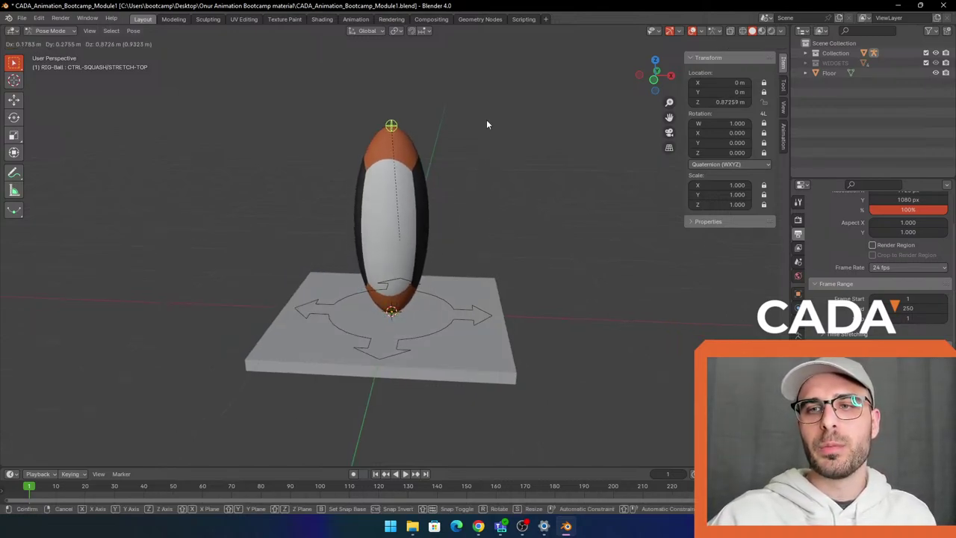
{"action": "left_click", "coordinate": [486, 121]}
{"action": "key", "text": "ctrl+z"}
Try lifting the whole ball off the floor plate with the root control, undoing the move
{"action": "left_click", "coordinate": [448, 305]}
{"action": "key", "text": "g"}
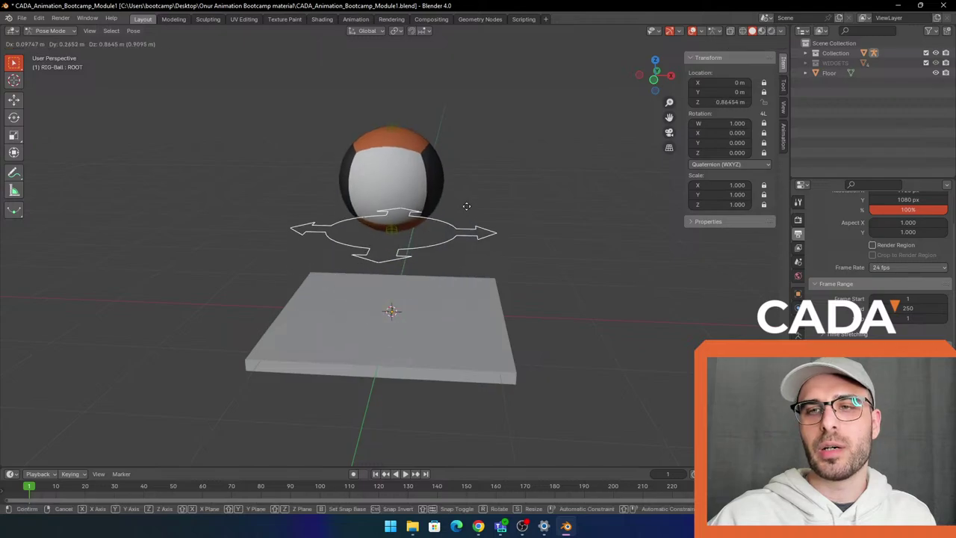
{"action": "left_click", "coordinate": [461, 188]}
{"action": "key", "text": "ctrl+z"}
Raise the ball about 1.88 m above the floor plate with the root control
{"action": "scroll", "coordinate": [461, 188], "scroll_direction": "down", "scroll_amount": 2}
{"action": "key", "text": "g"}
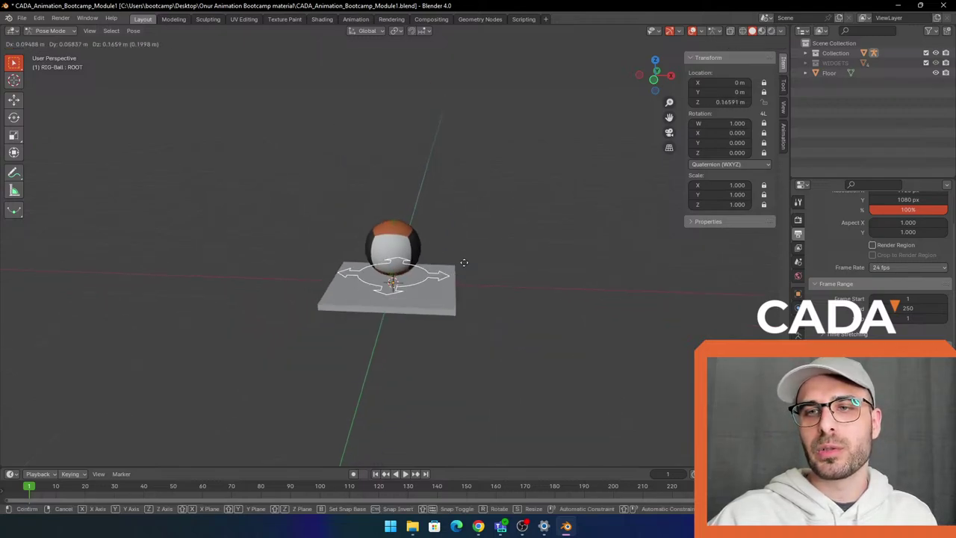
{"action": "left_click", "coordinate": [493, 170]}
{"action": "scroll", "coordinate": [448, 135], "scroll_direction": "up", "scroll_amount": 2}
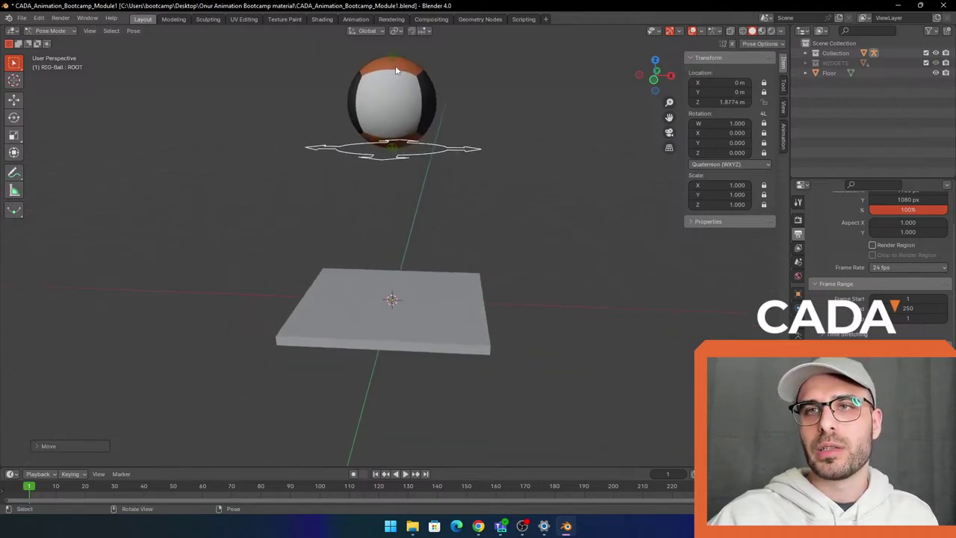
Stretch the raised ball by moving its top squash/stretch control up about 0.35 m
{"action": "left_click", "coordinate": [392, 57]}
{"action": "scroll", "coordinate": [434, 83], "scroll_direction": "down", "scroll_amount": 1}
{"action": "key", "text": "g"}
{"action": "left_click", "coordinate": [467, 76]}
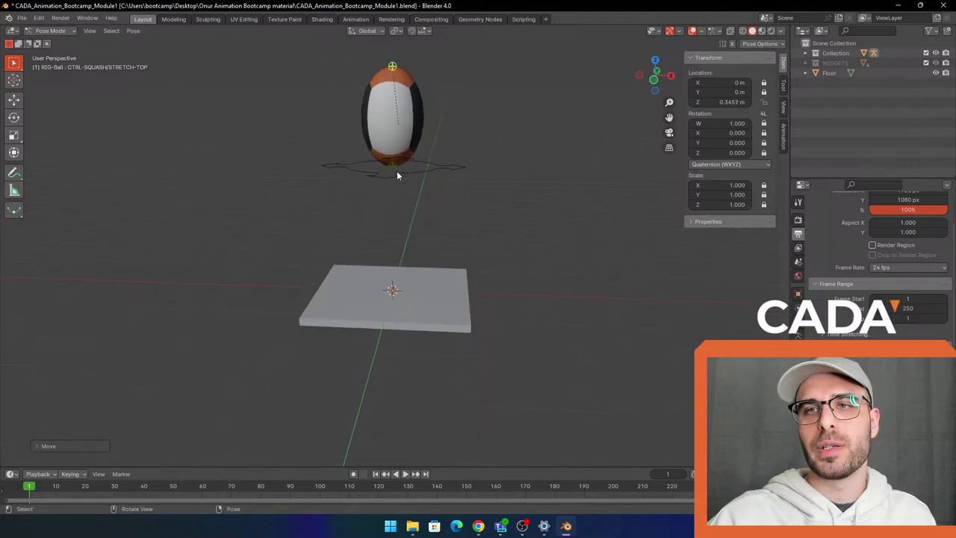
Try squashing the raised ball from below by moving its bottom squash/stretch control up
{"action": "left_click", "coordinate": [397, 171]}
{"action": "key", "text": "g"}
{"action": "left_click", "coordinate": [398, 170]}
{"action": "left_click", "coordinate": [397, 165]}
{"action": "key", "text": "g"}
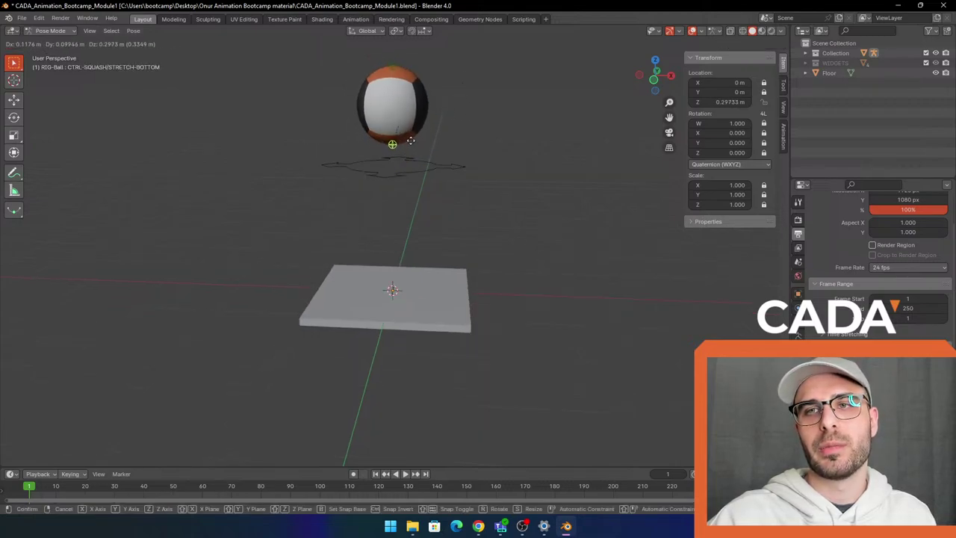
{"action": "left_click", "coordinate": [397, 133]}
Undo all the test moves of the bottom, top and root controls
{"action": "key", "text": "ctrl+z"}
{"action": "key", "text": "ctrl+z"}
{"action": "key", "text": "ctrl+z"}
{"action": "key", "text": "ctrl+z"}
{"action": "key", "text": "ctrl+z"}
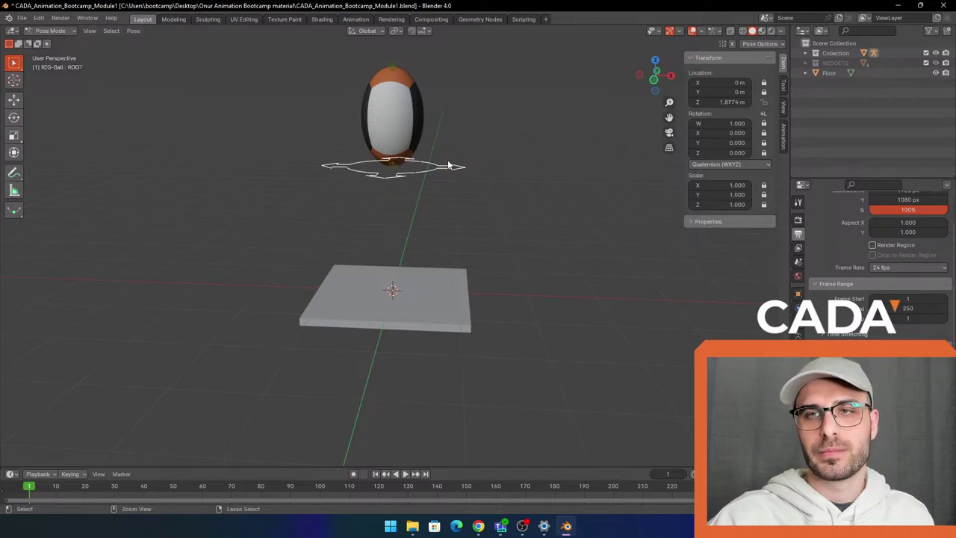
{"action": "key", "text": "ctrl+z"}
{"action": "key", "text": "ctrl+z"}
Try lifting the ball off the floor plate twice with the root control, undoing each move
{"action": "left_click", "coordinate": [452, 283]}
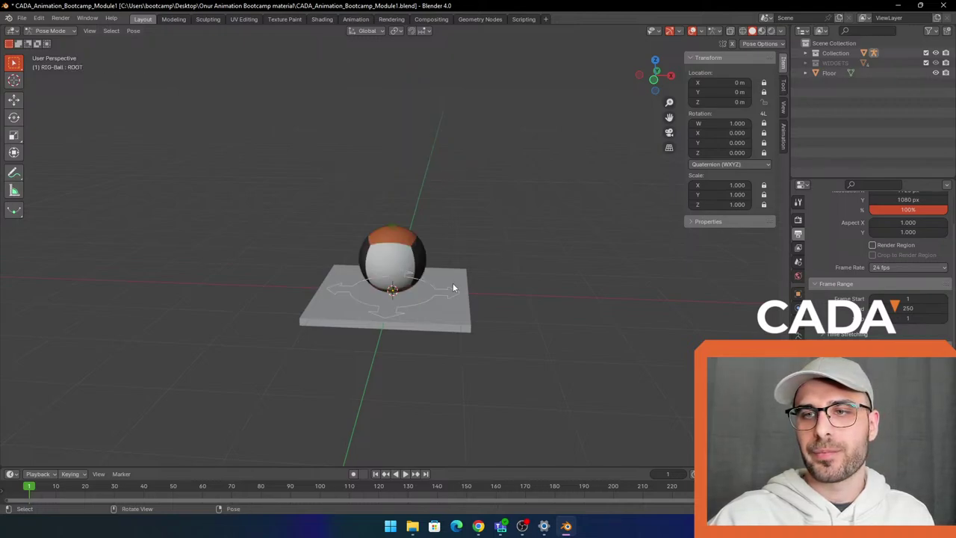
{"action": "left_click", "coordinate": [441, 291]}
{"action": "middle_click_drag", "start_coordinate": [506, 194], "coordinate": [440, 319]}
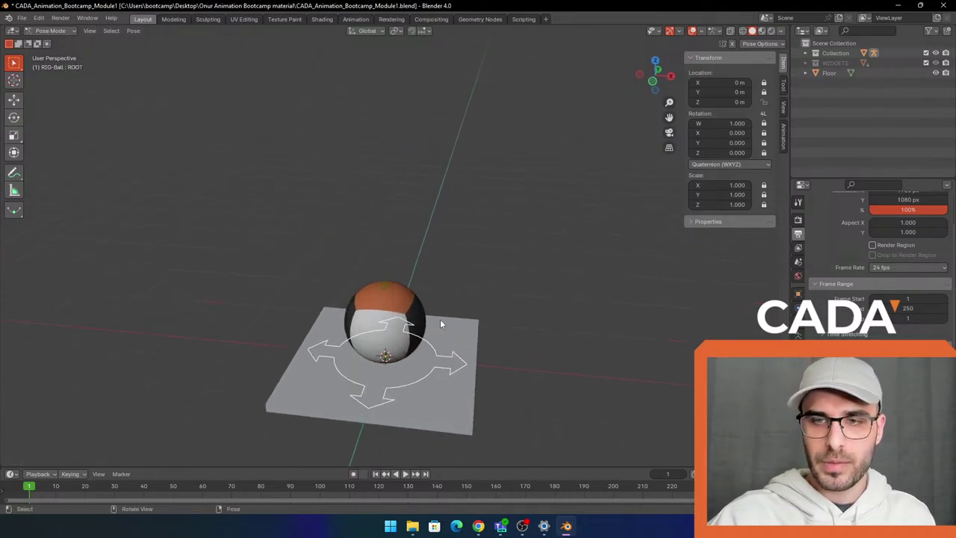
{"action": "key", "text": "g"}
{"action": "left_click", "coordinate": [479, 275]}
{"action": "key", "text": "ctrl+z"}
{"action": "scroll", "coordinate": [463, 347], "scroll_direction": "down", "scroll_amount": 1}
{"action": "key", "text": "g"}
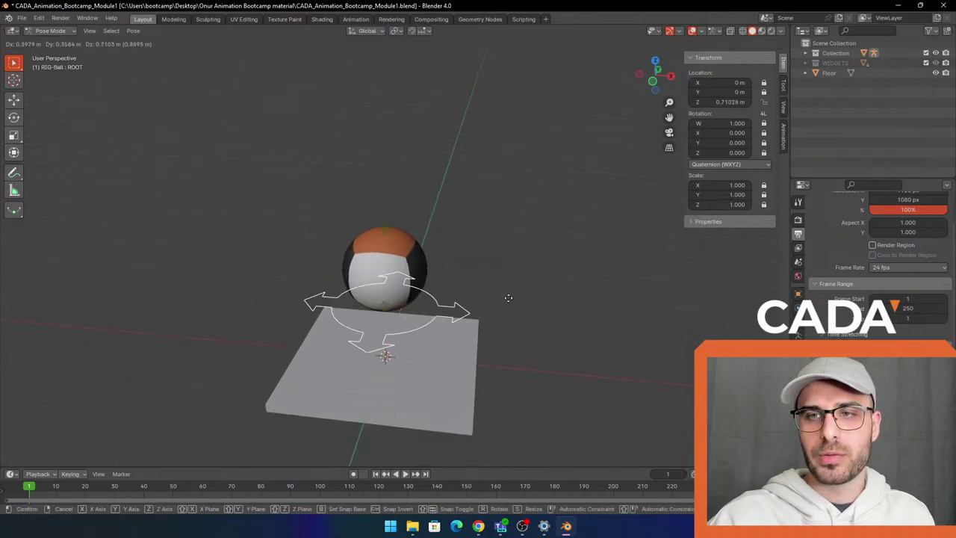
{"action": "left_click", "coordinate": [557, 181]}
{"action": "key", "text": "ctrl+z"}
Examine the ball rig in the front orthographic preset view and from several perspective angles
{"action": "scroll", "coordinate": [476, 307], "scroll_direction": "down", "scroll_amount": 3}
{"action": "middle_click_drag", "start_coordinate": [478, 279], "coordinate": [508, 226]}
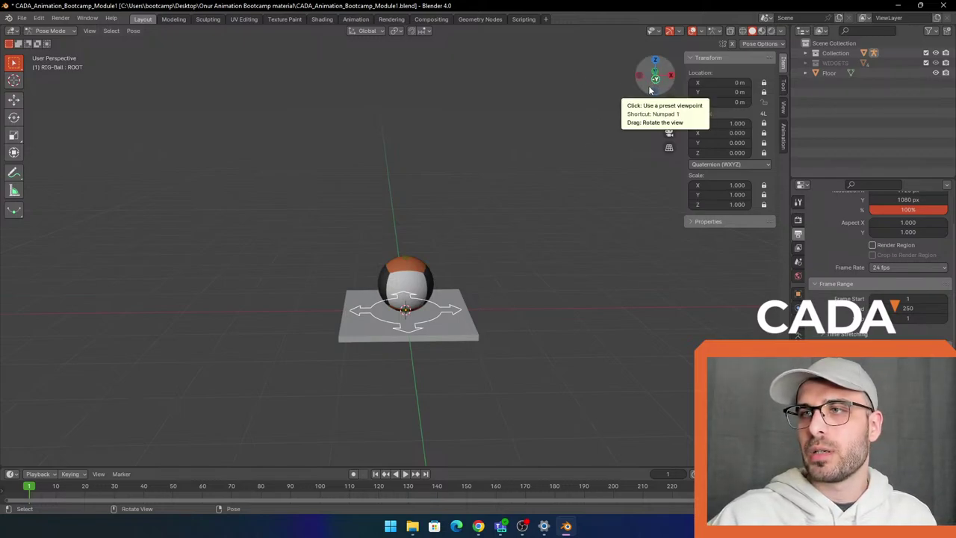
{"action": "left_click_drag", "start_coordinate": [645, 90], "coordinate": [654, 86]}
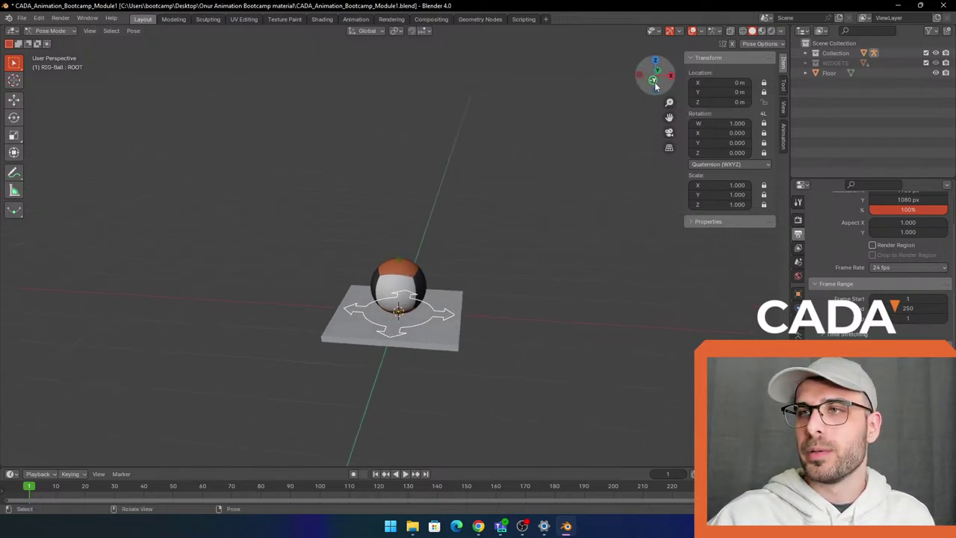
{"action": "left_click", "coordinate": [655, 86]}
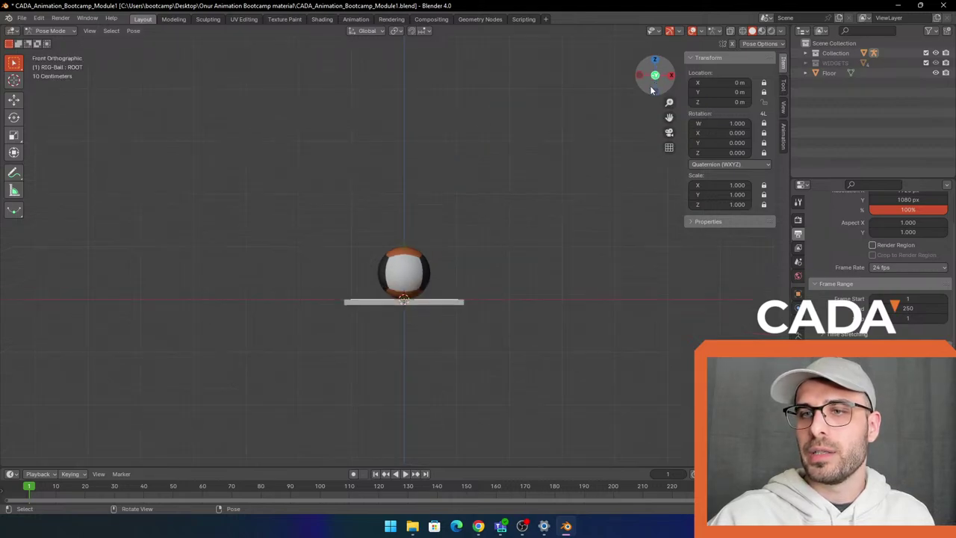
{"action": "middle_click_drag", "start_coordinate": [590, 132], "coordinate": [572, 165]}
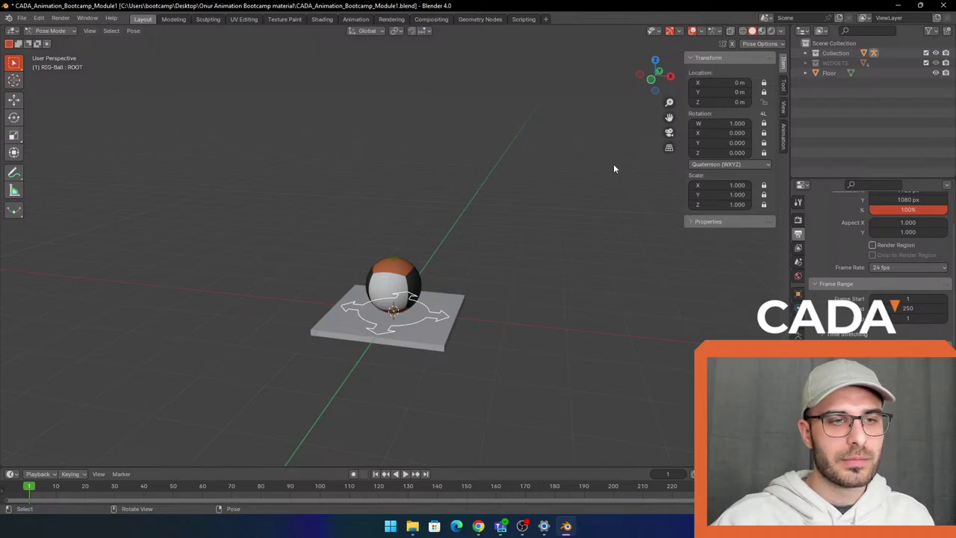
{"action": "right_click", "coordinate": [577, 91]}
{"action": "middle_click_drag", "start_coordinate": [469, 99], "coordinate": [402, 118]}
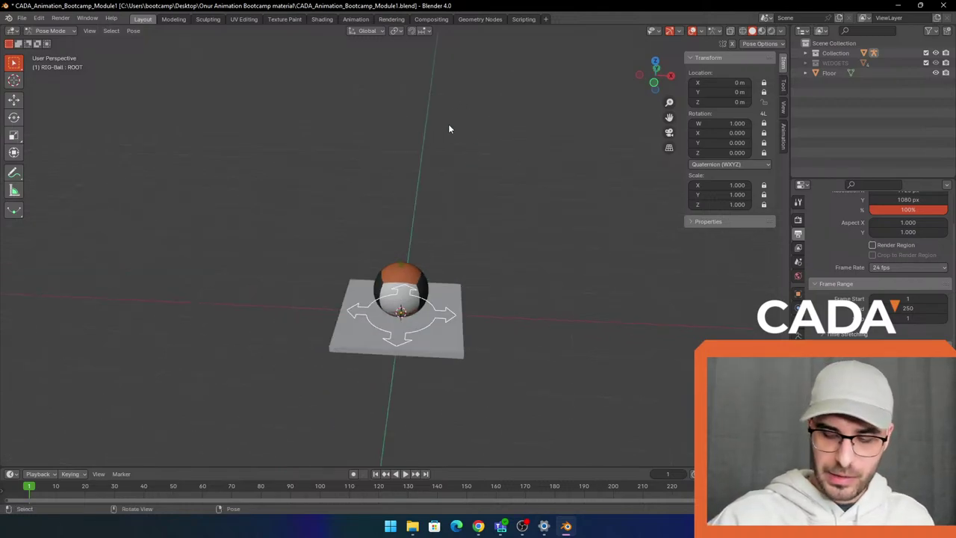
In the front orthographic view, raise the ball with the root control to about 4.49 m above the floor plate
{"action": "key", "text": "KP_1"}
{"action": "middle_click_drag", "start_coordinate": [477, 165], "coordinate": [456, 181], "text": "shift"}
{"action": "scroll", "coordinate": [472, 153], "scroll_direction": "up", "scroll_amount": 1}
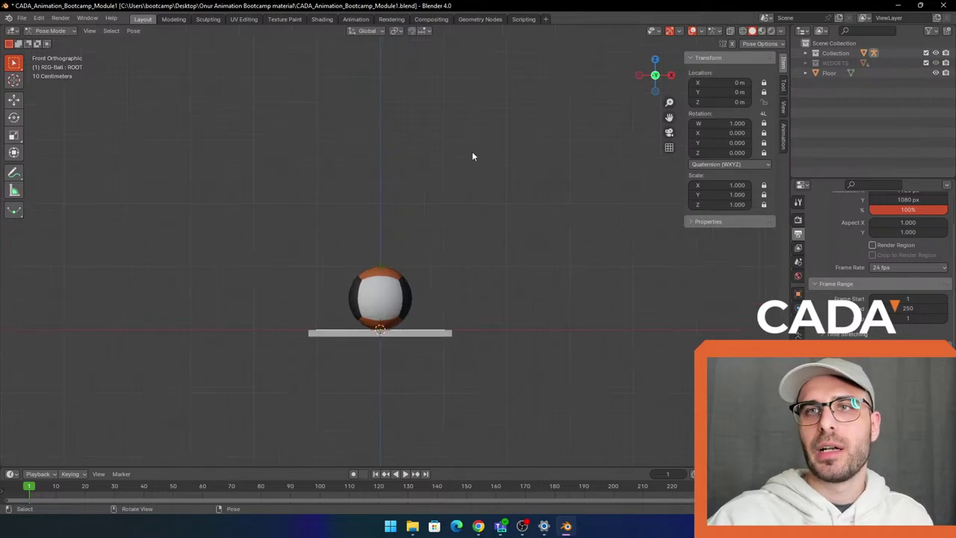
{"action": "scroll", "coordinate": [448, 154], "scroll_direction": "up", "scroll_amount": 3}
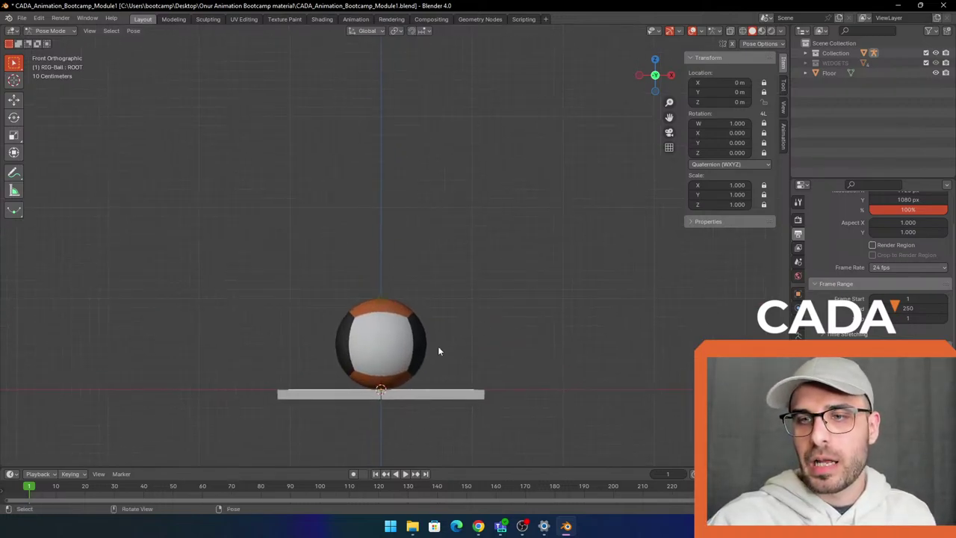
{"action": "key", "text": "g"}
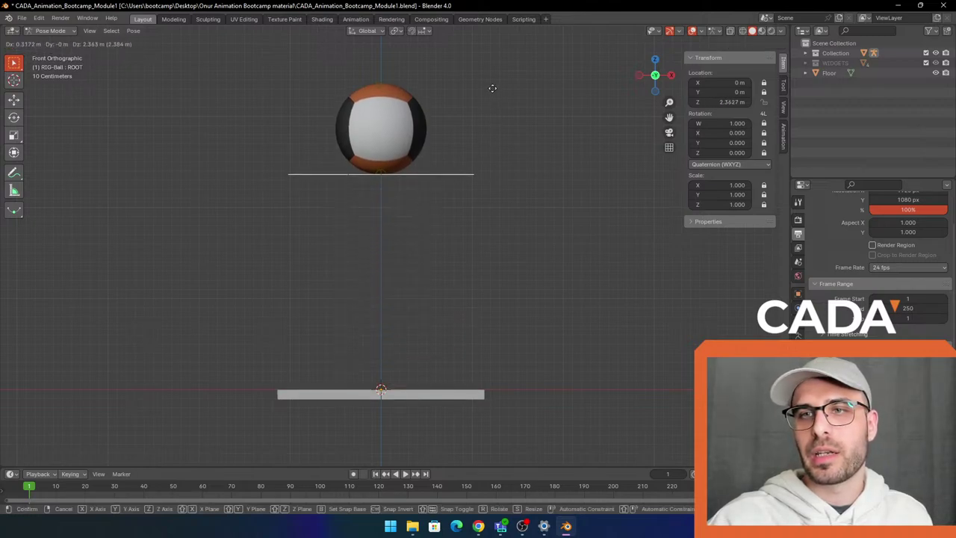
{"action": "left_click", "coordinate": [490, 70]}
{"action": "scroll", "coordinate": [484, 127], "scroll_direction": "down", "scroll_amount": 4}
{"action": "key", "text": "ctrl+z"}
{"action": "key", "text": "g"}
{"action": "left_click", "coordinate": [519, 123]}
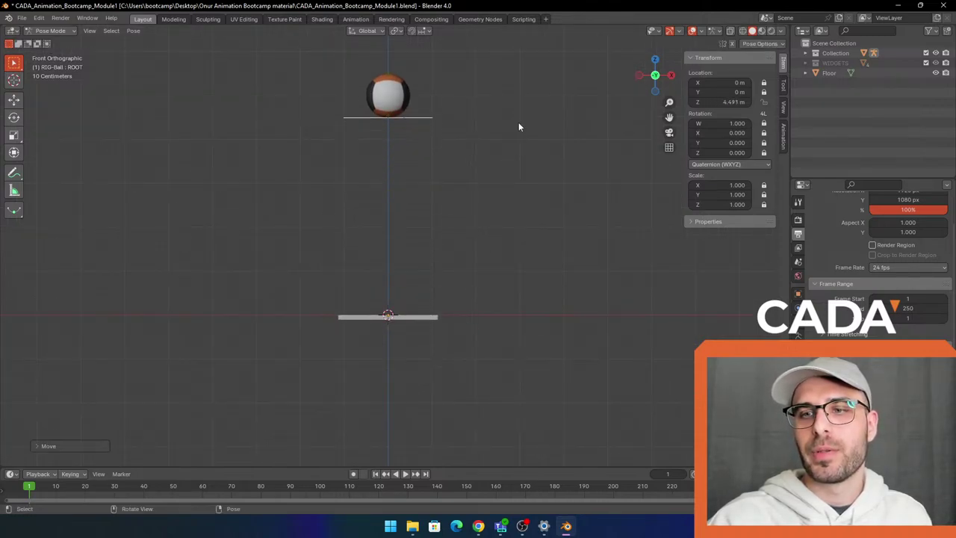
Undo the ball's raise and insert a Location keyframe for the root control at frame 1, with the ball resting on the floor plate
{"action": "key", "text": "ctrl+z"}
{"action": "scroll", "coordinate": [442, 229], "scroll_direction": "up", "scroll_amount": 2}
{"action": "scroll", "coordinate": [443, 233], "scroll_direction": "up", "scroll_amount": 2}
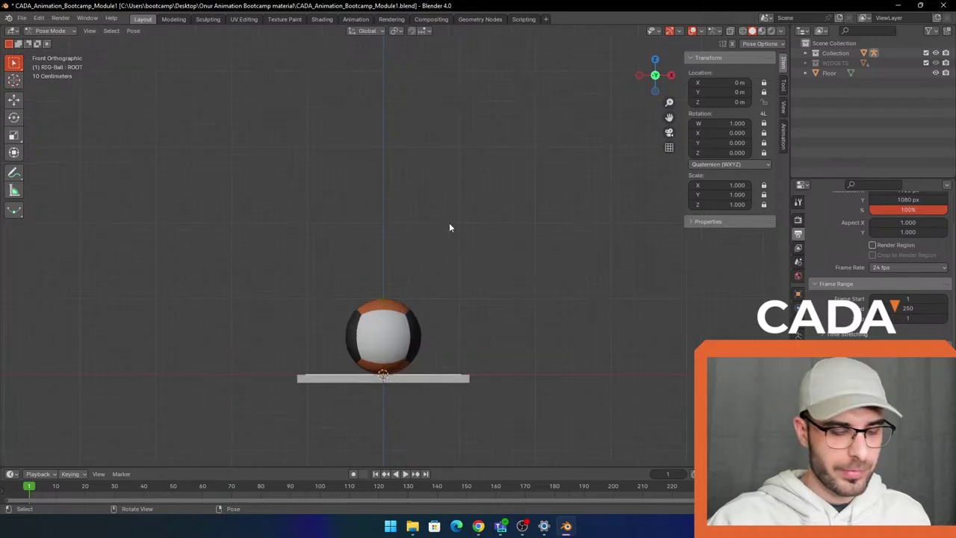
{"action": "key", "text": "i"}
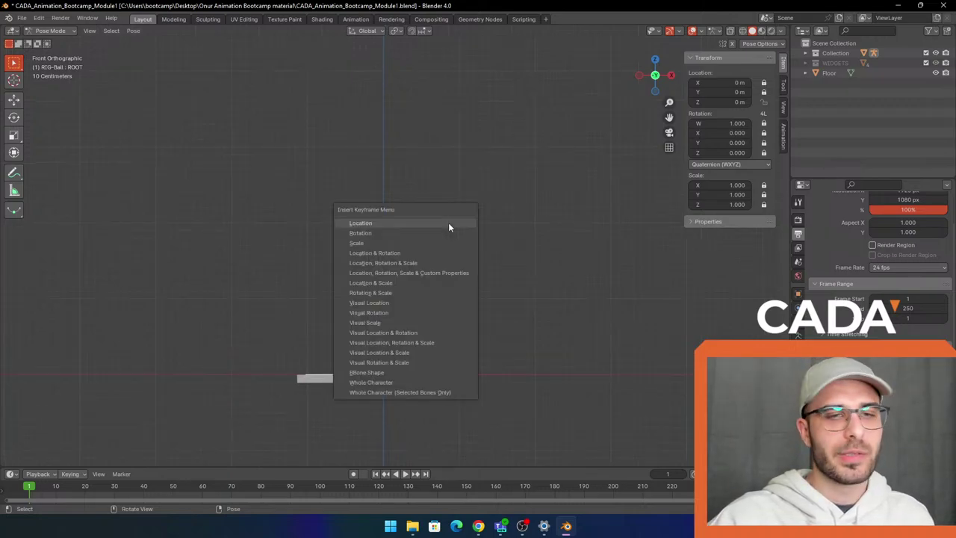
{"action": "left_click", "coordinate": [448, 222]}
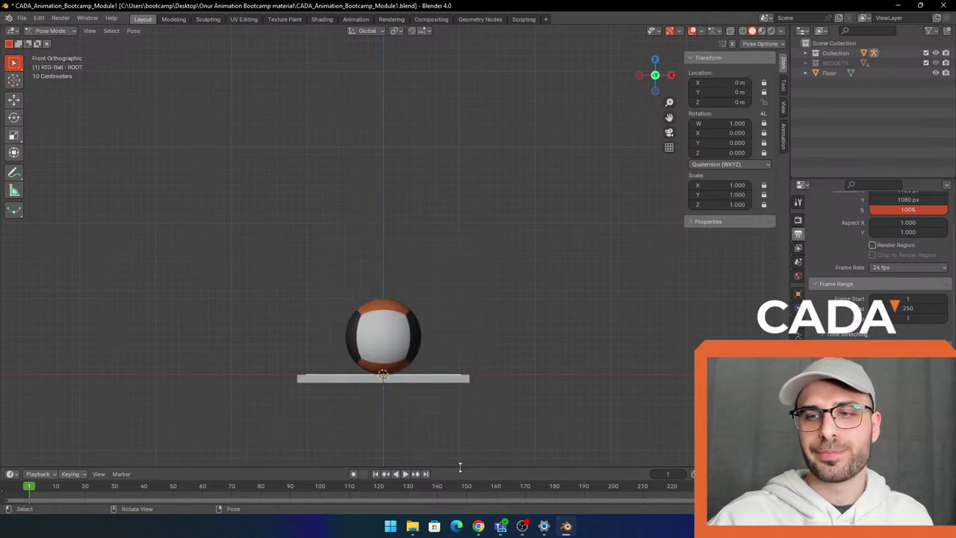
{"action": "left_click_drag", "start_coordinate": [458, 467], "coordinate": [454, 326]}
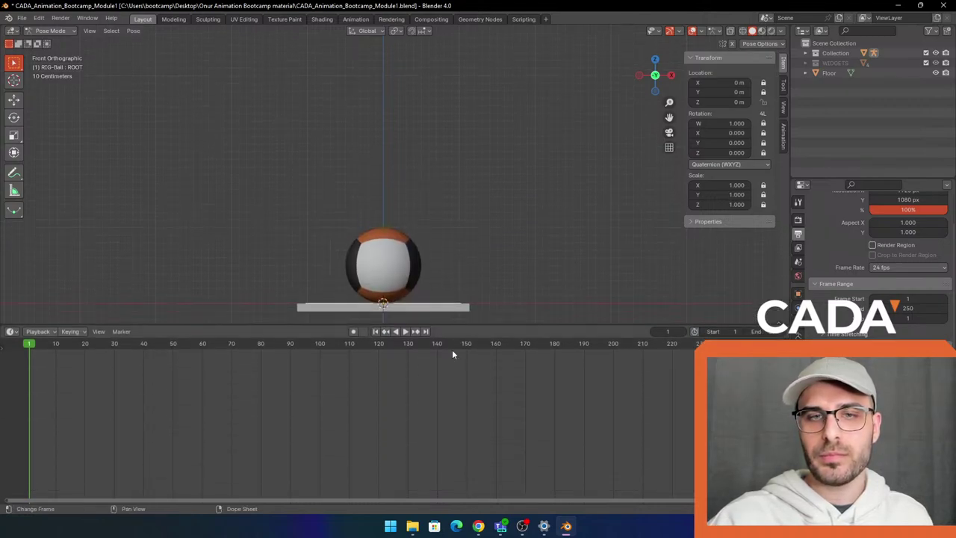
{"action": "key", "text": "i"}
{"action": "left_click", "coordinate": [459, 203]}
At frame 20, raise the ball with the root control to about 4.65 m and insert a Location keyframe
{"action": "scroll", "coordinate": [457, 211], "scroll_direction": "down", "scroll_amount": 2}
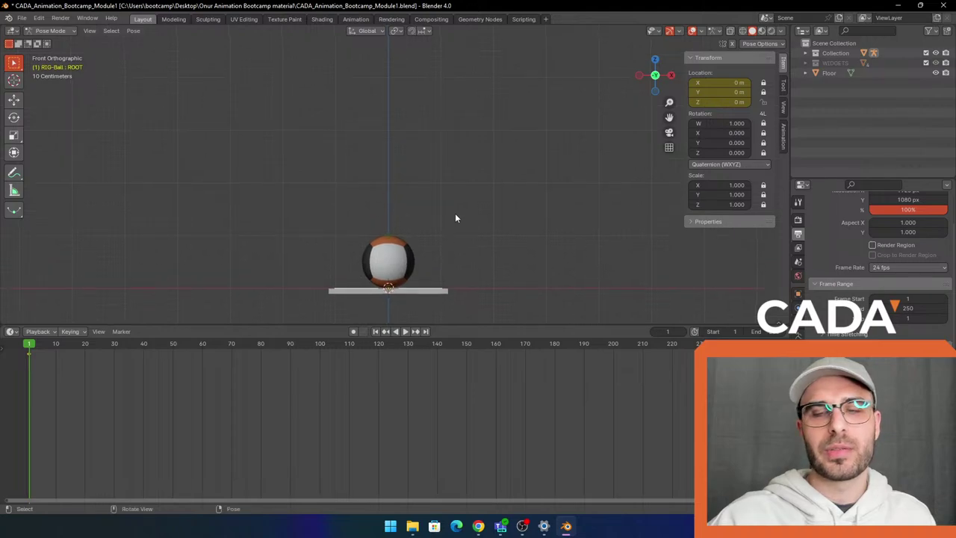
{"action": "scroll", "coordinate": [459, 232], "scroll_direction": "down", "scroll_amount": 1}
{"action": "left_click_drag", "start_coordinate": [497, 327], "coordinate": [487, 399]}
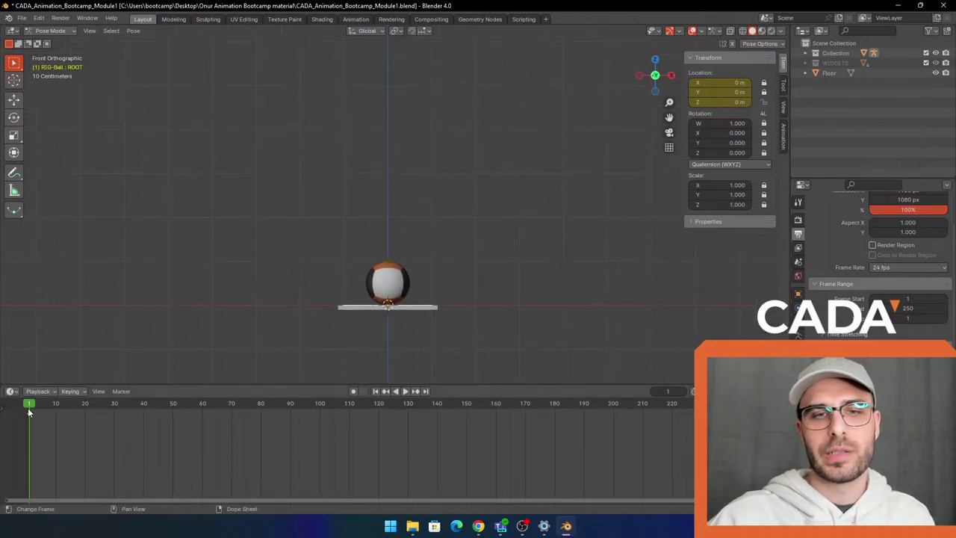
{"action": "left_click_drag", "start_coordinate": [28, 404], "coordinate": [85, 404]}
{"action": "key", "text": "g"}
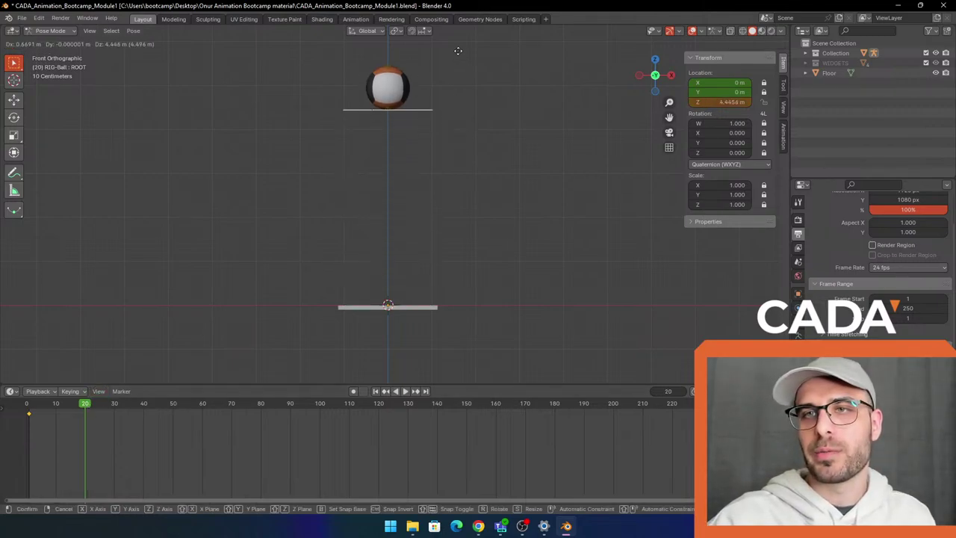
{"action": "left_click", "coordinate": [443, 85]}
{"action": "key", "text": "i"}
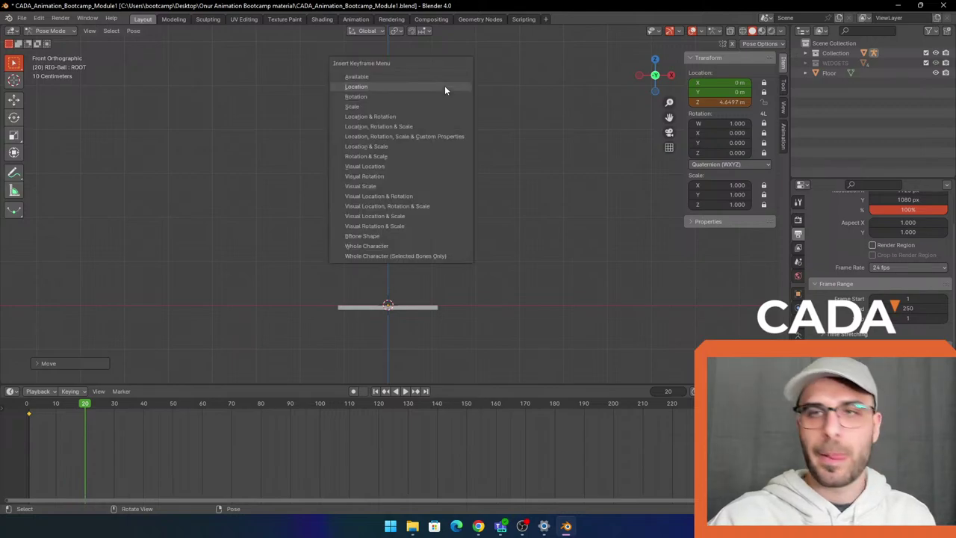
{"action": "left_click", "coordinate": [444, 87]}
At frame 40, set the root control's Z location to 0 m and insert a Location keyframe
{"action": "middle_click_drag", "start_coordinate": [360, 249], "coordinate": [351, 273], "text": "shift"}
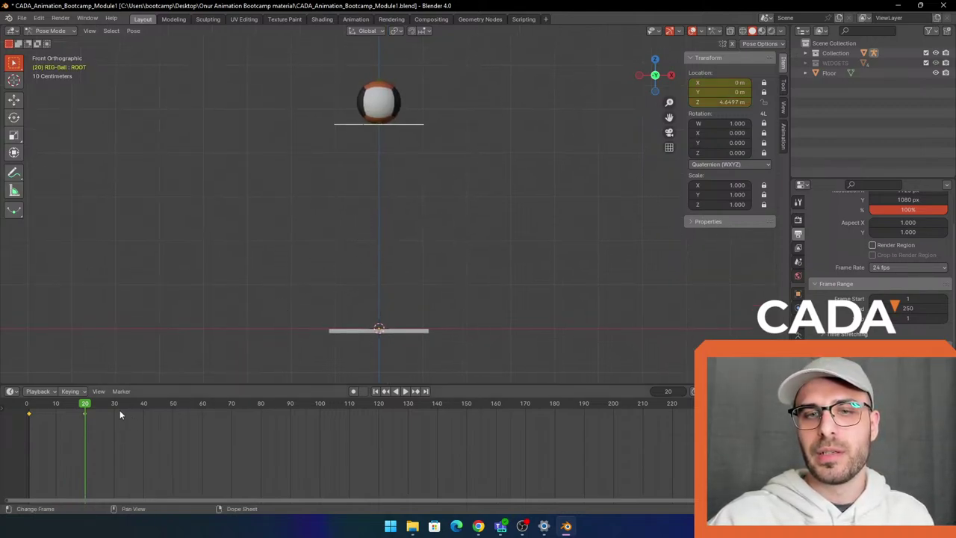
{"action": "left_click_drag", "start_coordinate": [84, 404], "coordinate": [145, 413]}
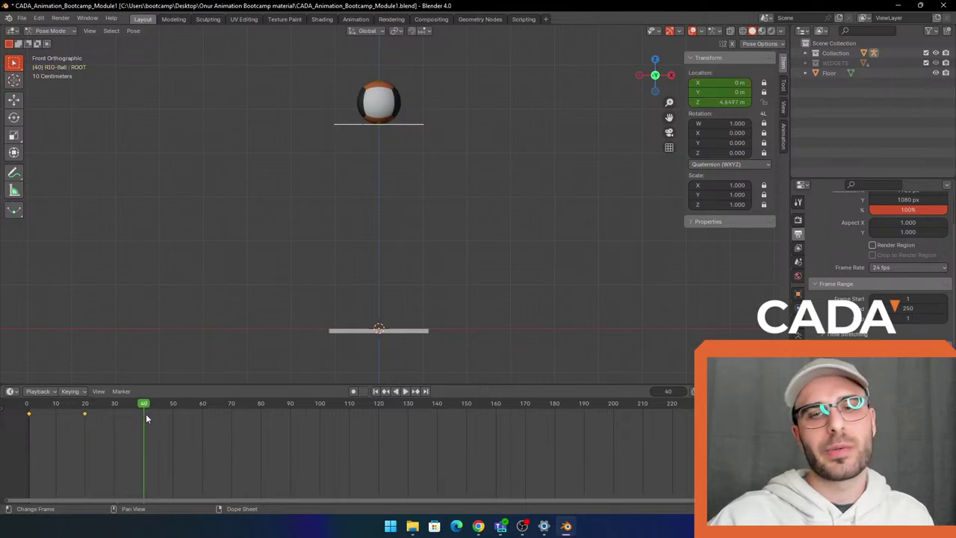
{"action": "left_click", "coordinate": [709, 101]}
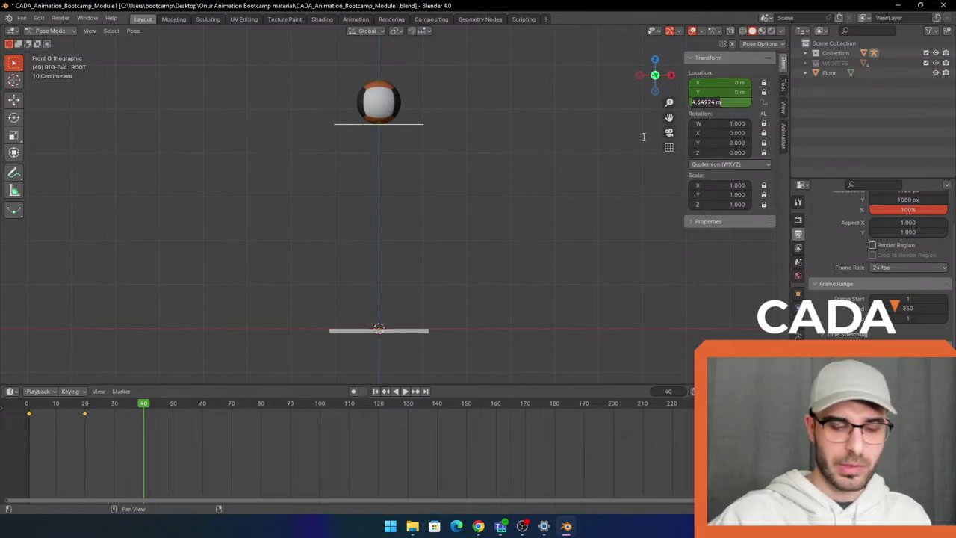
{"action": "type", "text": "0"}
{"action": "key", "text": "Return"}
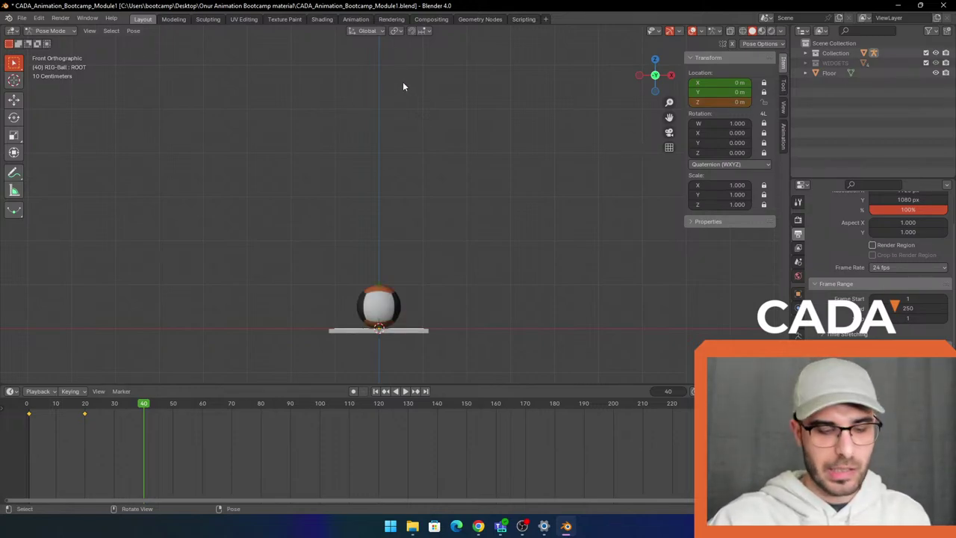
{"action": "key", "text": "i"}
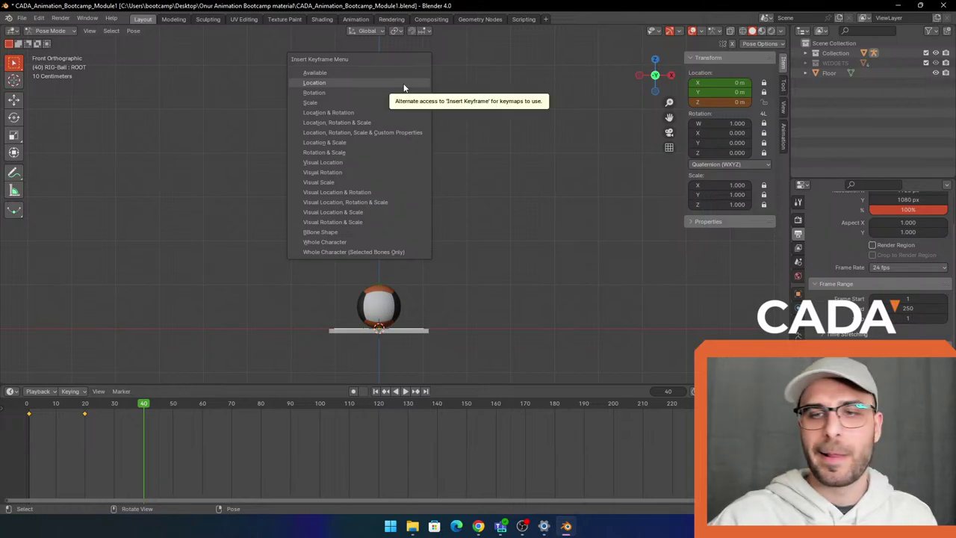
{"action": "left_click", "coordinate": [403, 86]}
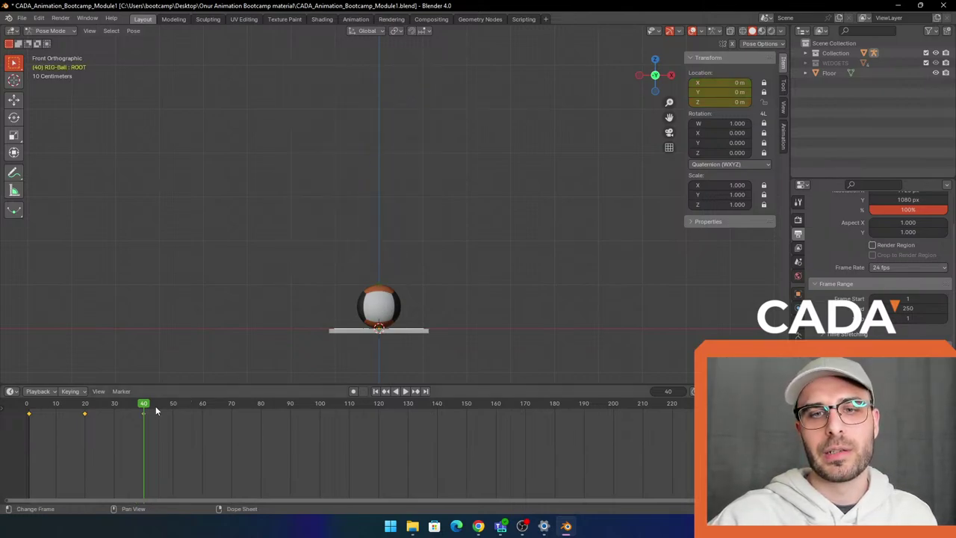
Scrub the timeline back to the start and check the ball's keyed poses by jumping between keyframes, ending on frame 1
{"action": "left_click_drag", "start_coordinate": [146, 405], "coordinate": [27, 405]}
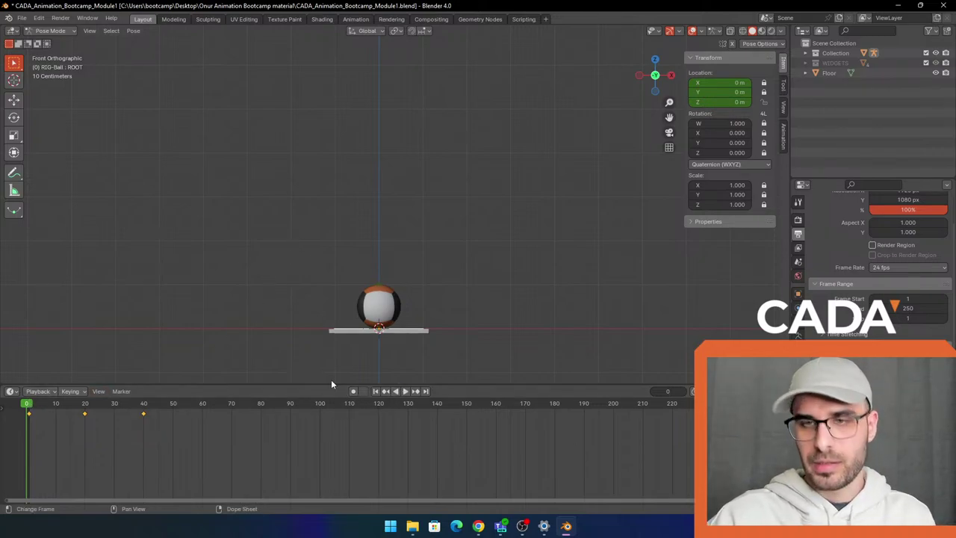
{"action": "key", "text": "Up"}
{"action": "key", "text": "Up"}
{"action": "key", "text": "Down"}
{"action": "key", "text": "Down"}
{"action": "key", "text": "Up"}
{"action": "key", "text": "Up"}
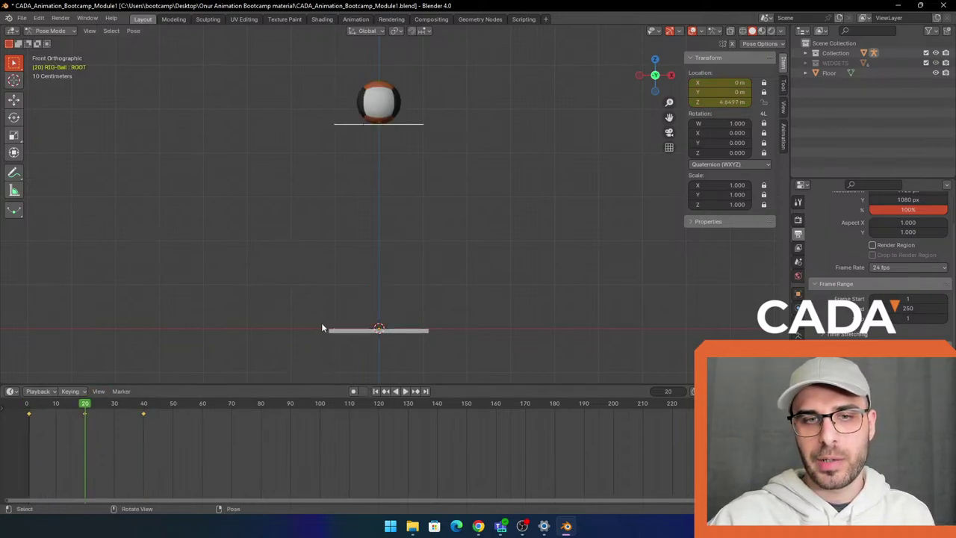
{"action": "key", "text": "Down"}
{"action": "key", "text": "Down"}
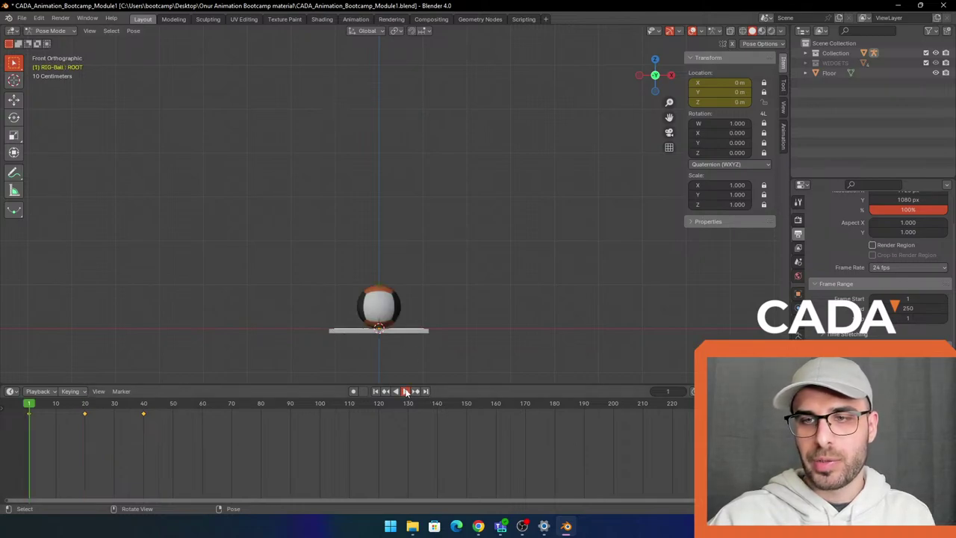
Play the animation from frame 1, stop it, and move the current frame to 40
{"action": "left_click", "coordinate": [406, 391]}
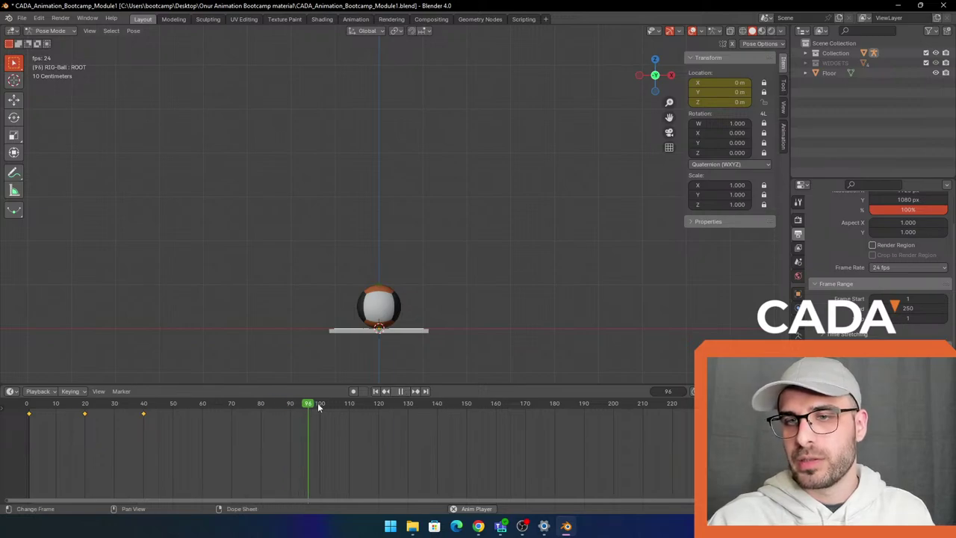
{"action": "left_click", "coordinate": [399, 391]}
{"action": "left_click", "coordinate": [175, 409]}
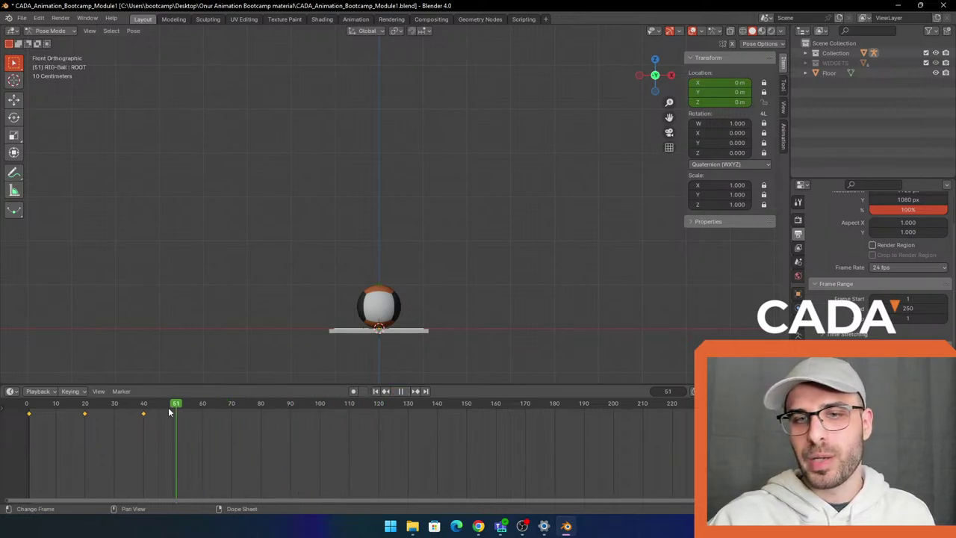
{"action": "left_click_drag", "start_coordinate": [169, 412], "coordinate": [143, 426]}
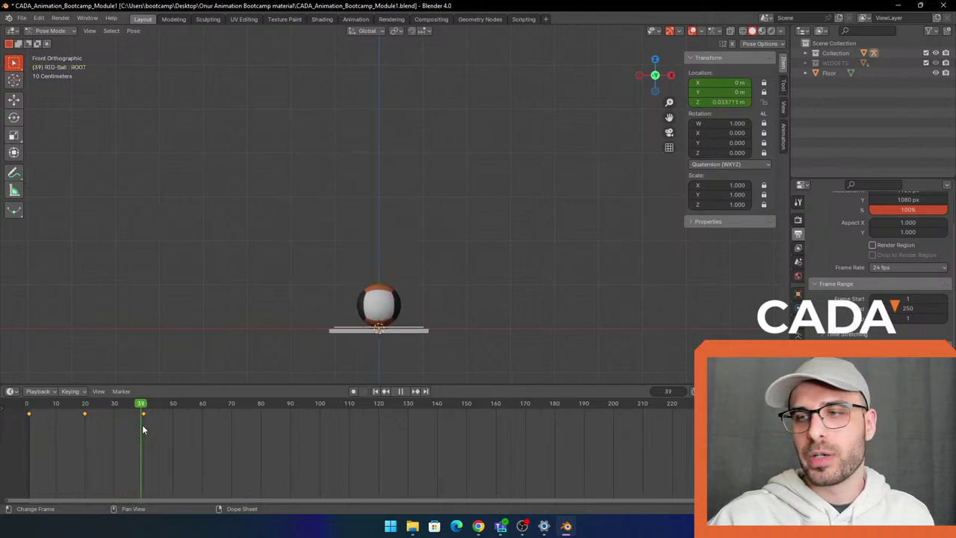
{"action": "key", "text": "Right"}
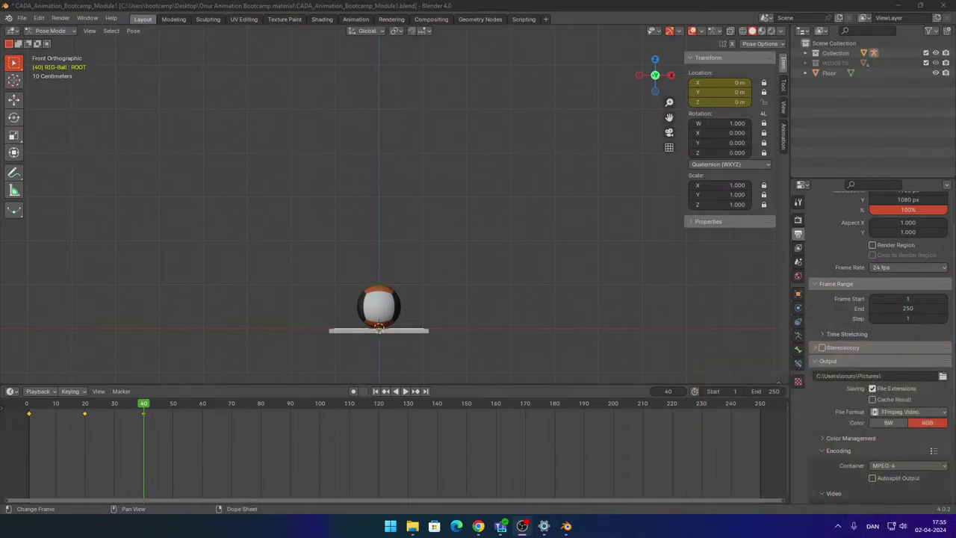
Set the scene's end frame to 40
{"action": "left_click", "coordinate": [756, 390]}
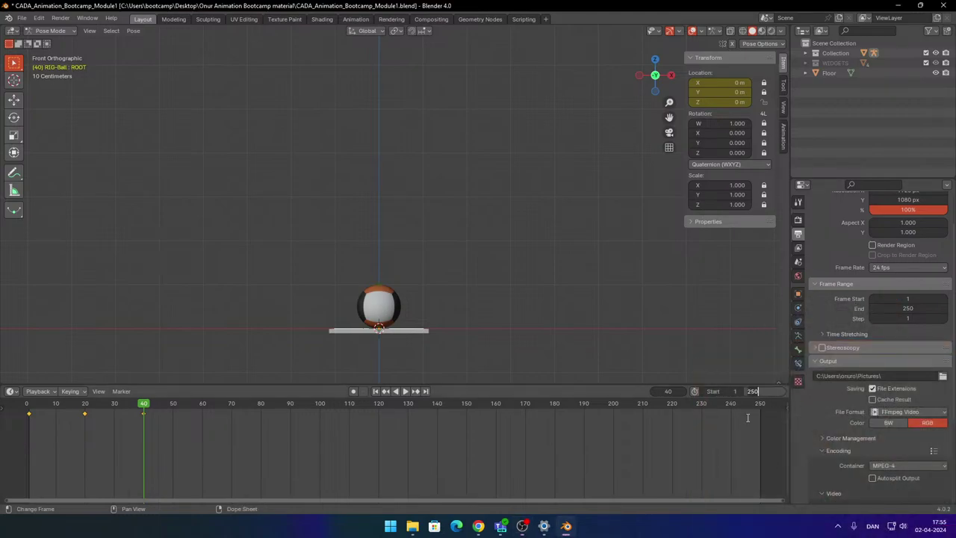
{"action": "type", "text": "40"}
{"action": "key", "text": "Return"}
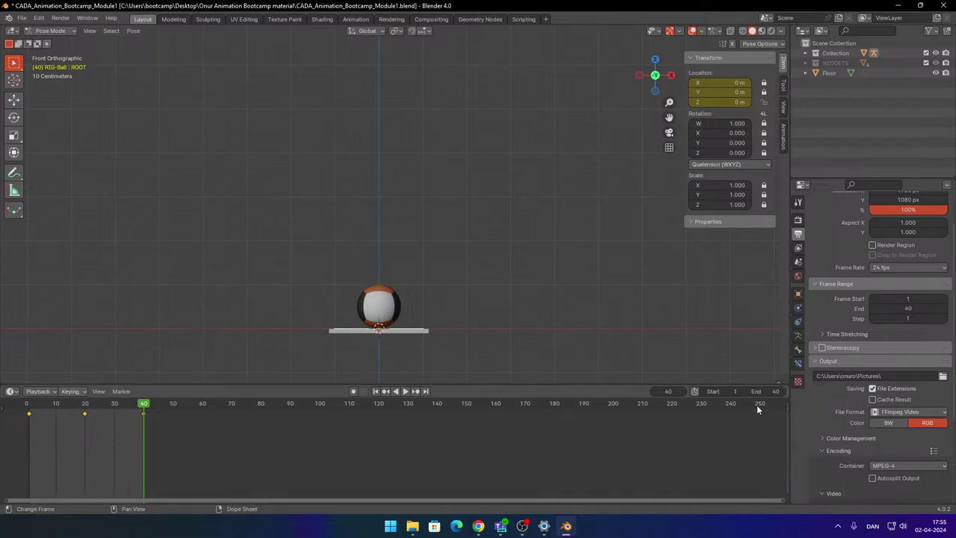
Play the shortened animation loop with the root control deselected, and return to frame 1
{"action": "key", "text": "space"}
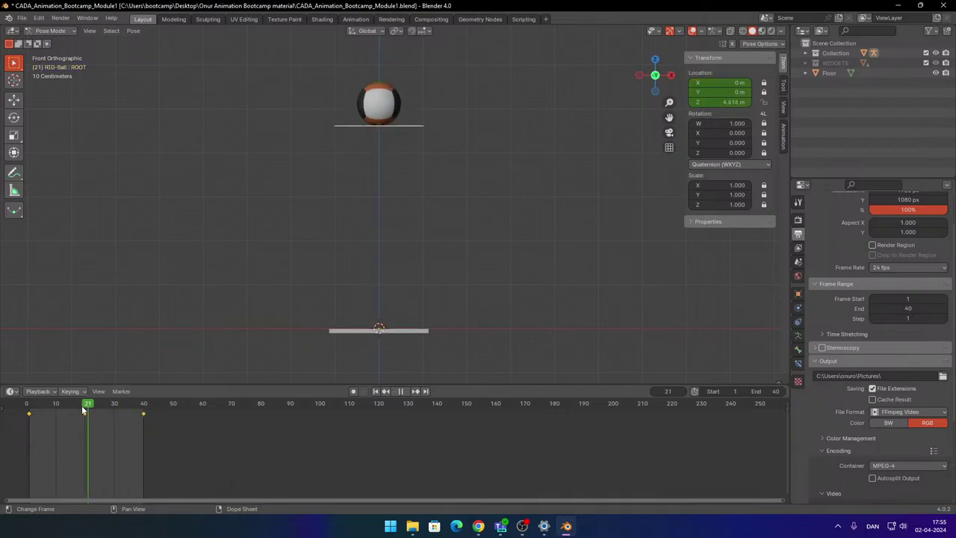
{"action": "right_click", "coordinate": [244, 266]}
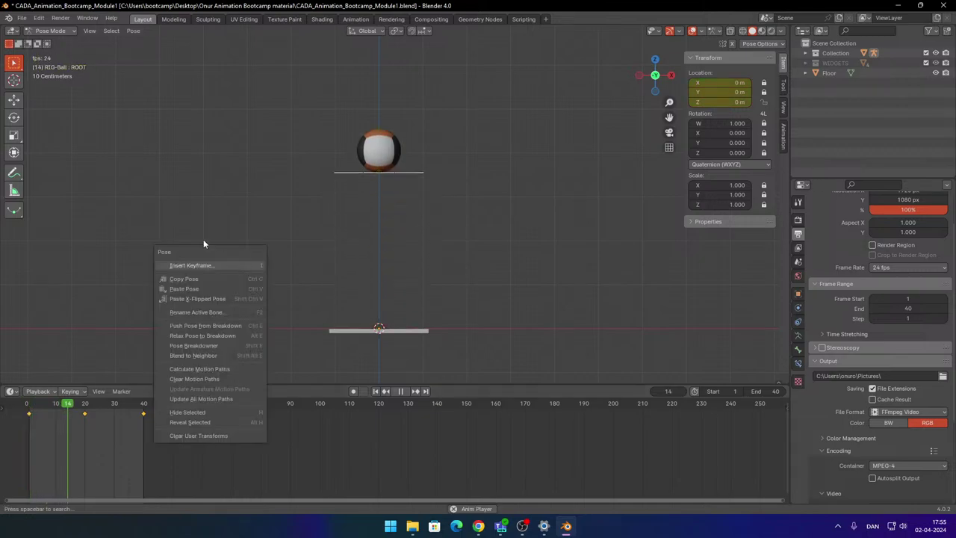
{"action": "left_click", "coordinate": [168, 218]}
{"action": "key", "text": "space"}
{"action": "key", "text": "space"}
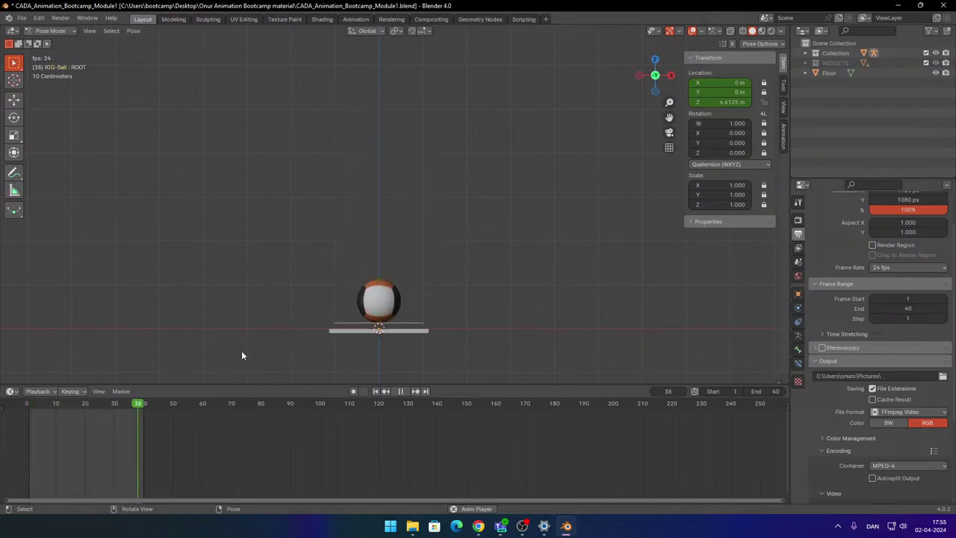
{"action": "key", "text": "space"}
{"action": "left_click_drag", "start_coordinate": [34, 410], "coordinate": [29, 410]}
{"action": "key", "text": "space"}
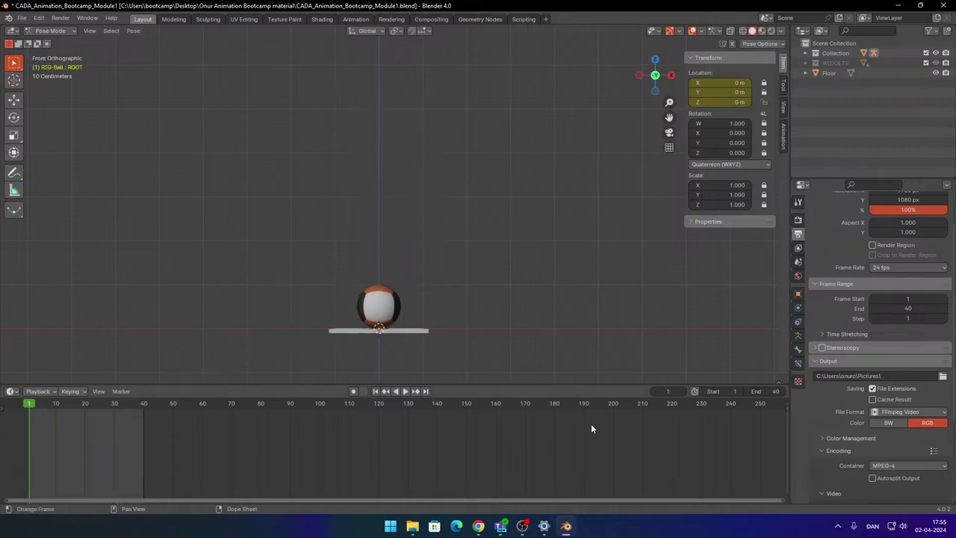
Close the reference GIF, return to Blender and watch the ball animation play from a perspective angle
{"action": "mouse_move", "coordinate": [529, 529]}
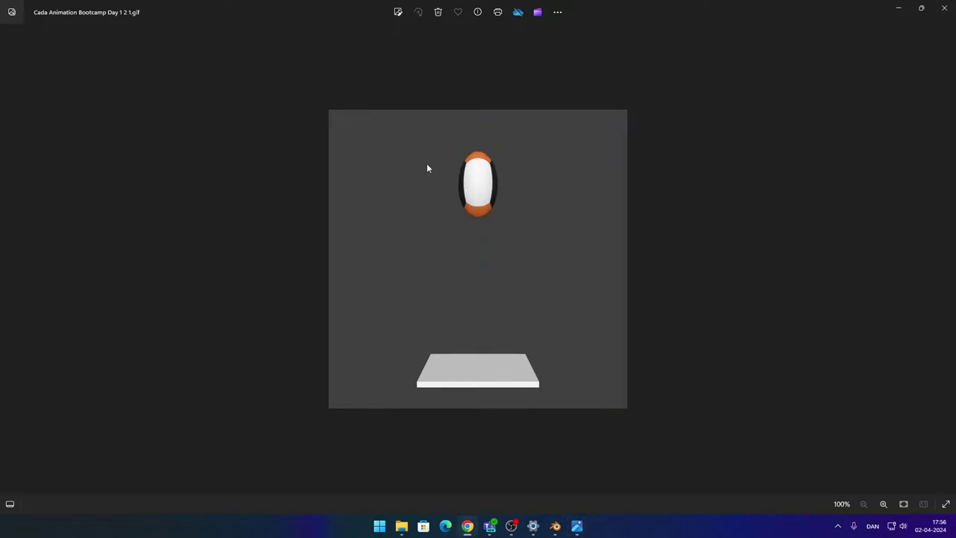
{"action": "left_click", "coordinate": [944, 7]}
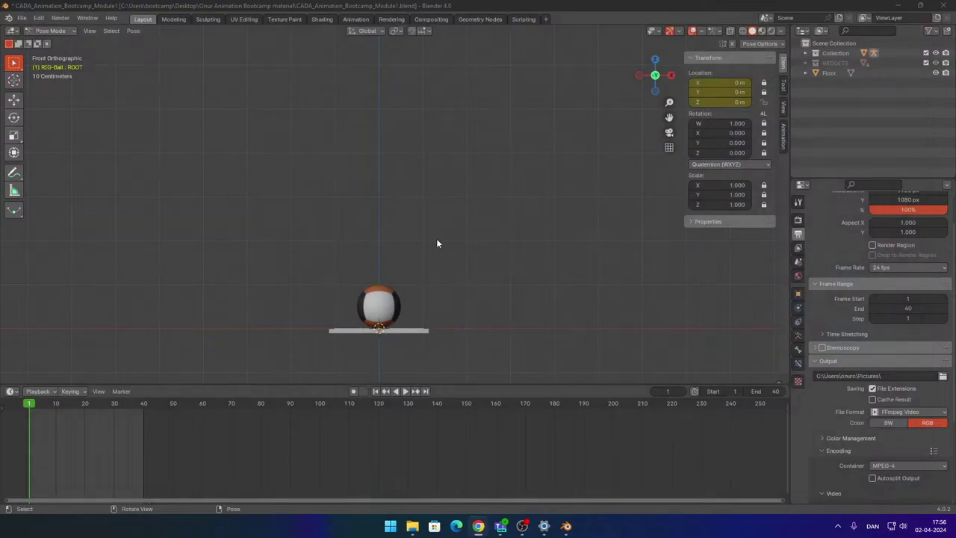
{"action": "key", "text": "space"}
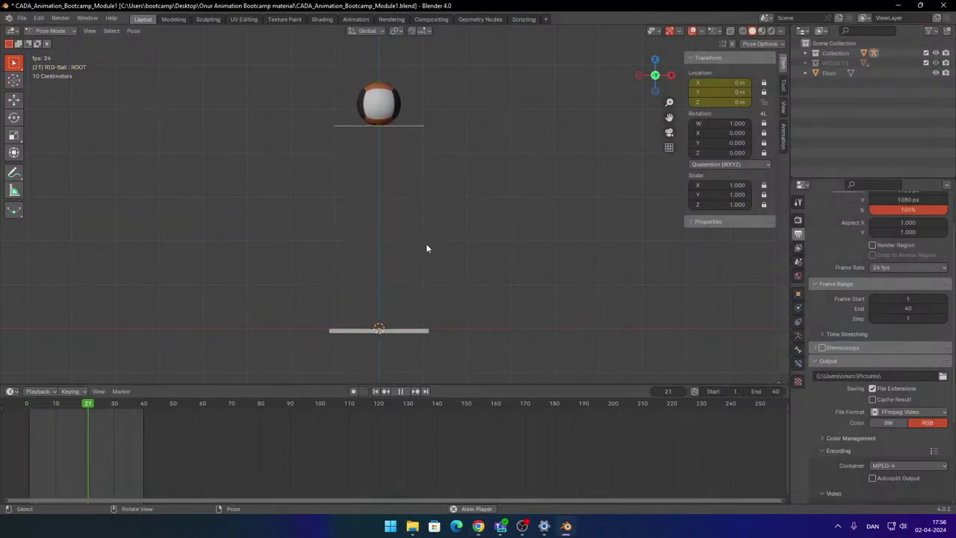
{"action": "middle_click_drag", "start_coordinate": [426, 243], "coordinate": [480, 241]}
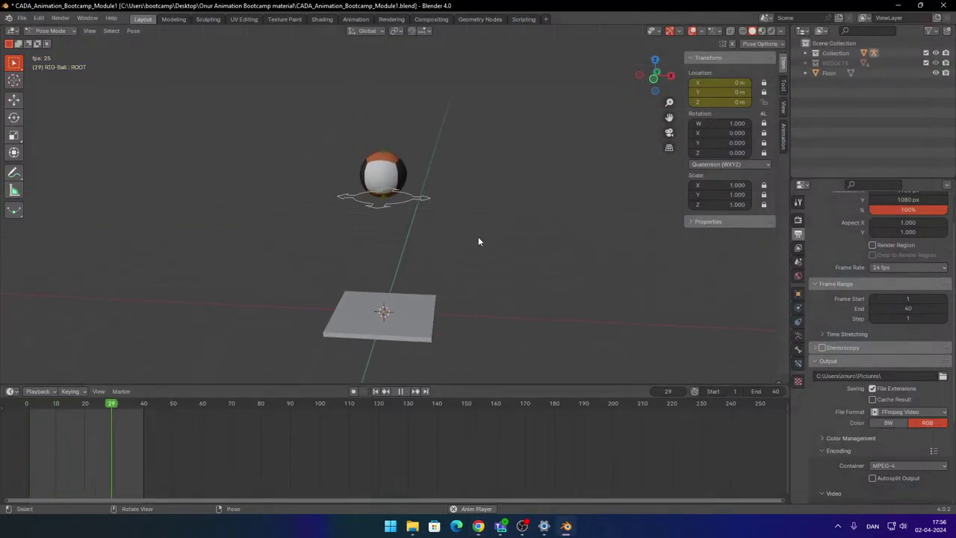
{"action": "key", "text": "space"}
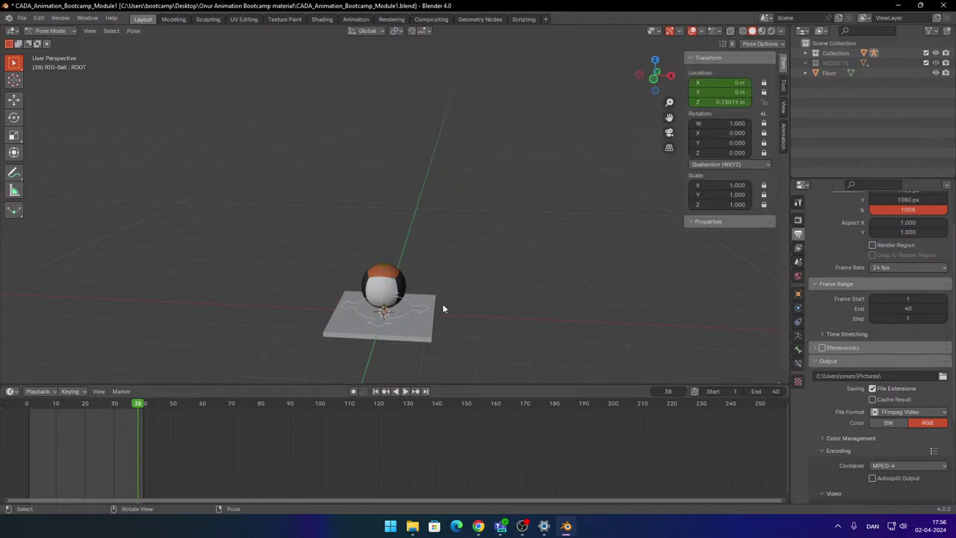
Select the root control to inspect its keyframes, deselect it, and replay the ball animation in perspective view
{"action": "left_click", "coordinate": [416, 311]}
{"action": "right_click", "coordinate": [478, 240]}
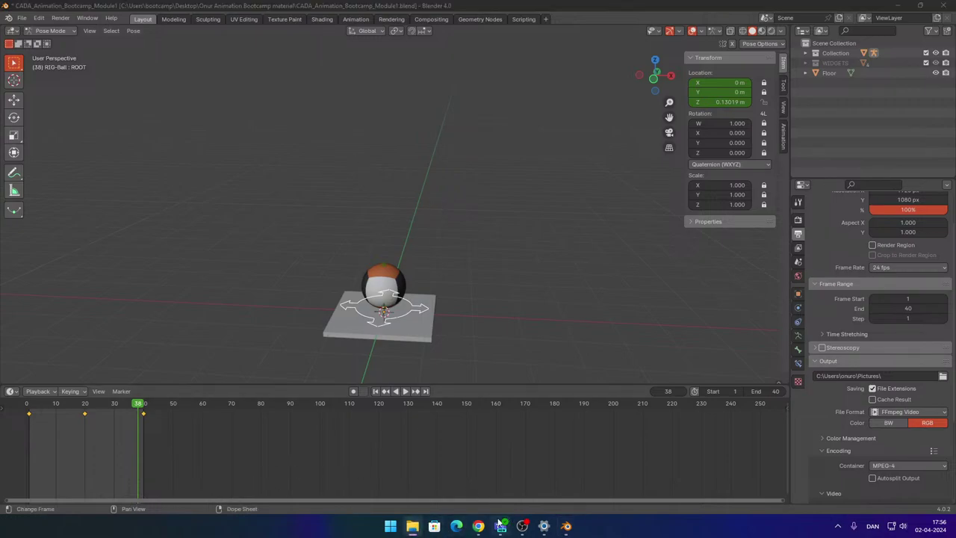
{"action": "left_click", "coordinate": [427, 224]}
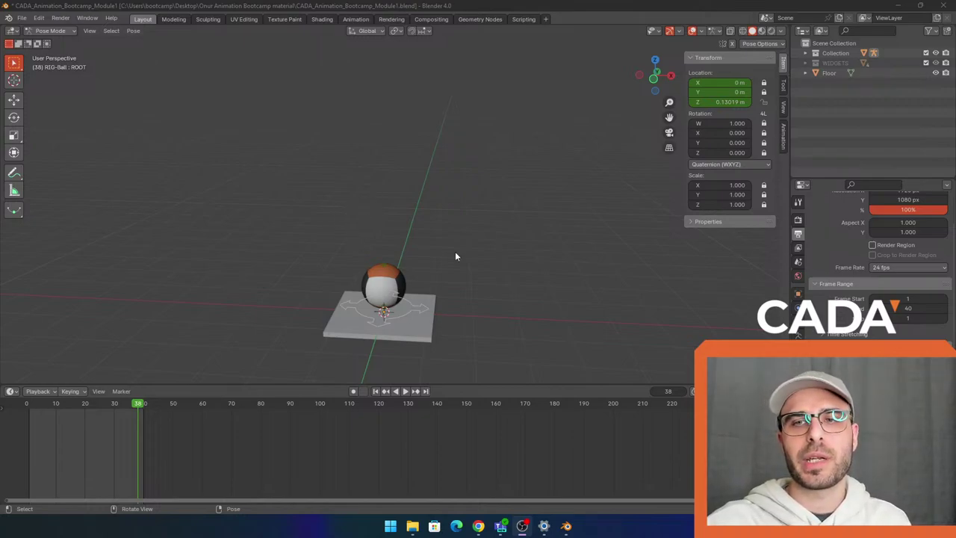
{"action": "key", "text": "space"}
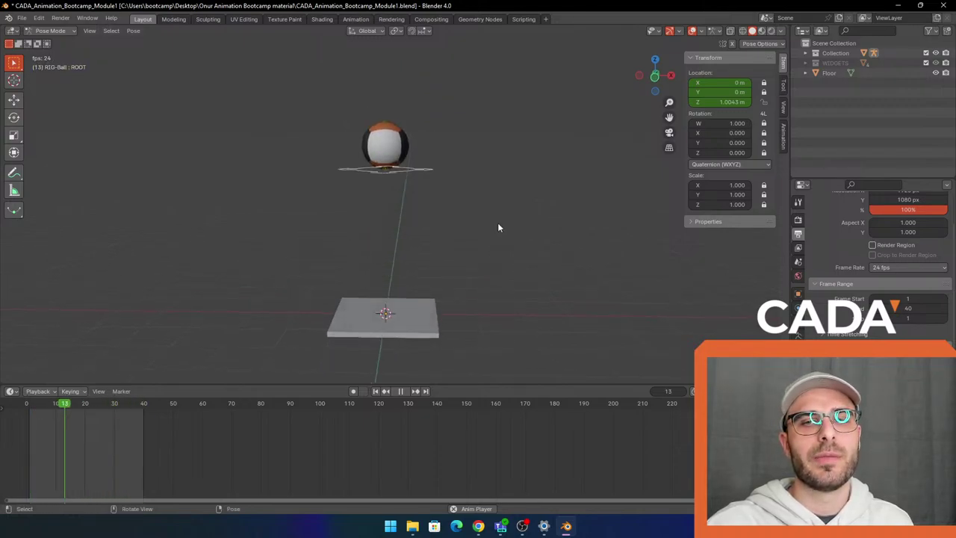
{"action": "key", "text": "space"}
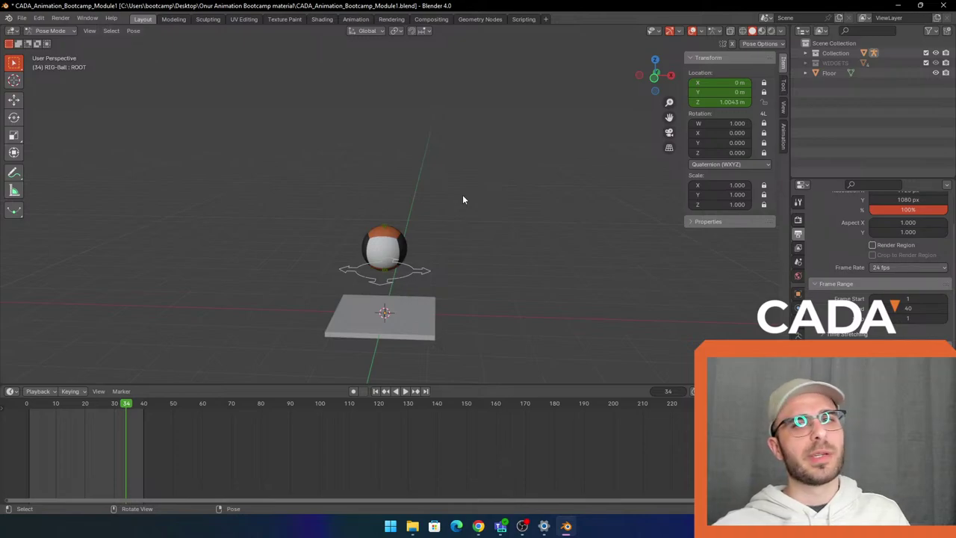
{"action": "right_click", "coordinate": [431, 260]}
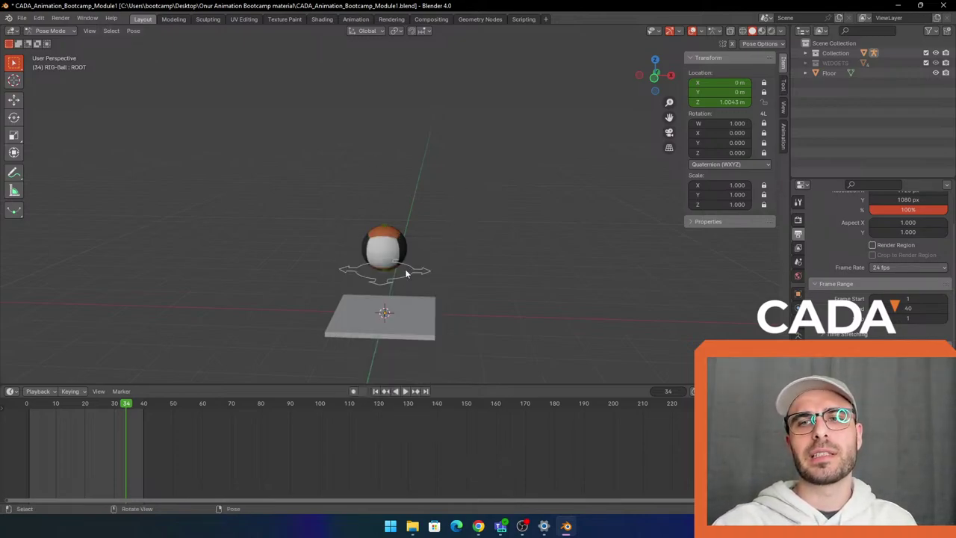
Select the ball rig's ROOT control, and check the armature in Edit Mode before returning to Pose Mode
{"action": "left_click", "coordinate": [405, 274]}
{"action": "right_click", "coordinate": [474, 220]}
{"action": "key", "text": "Tab"}
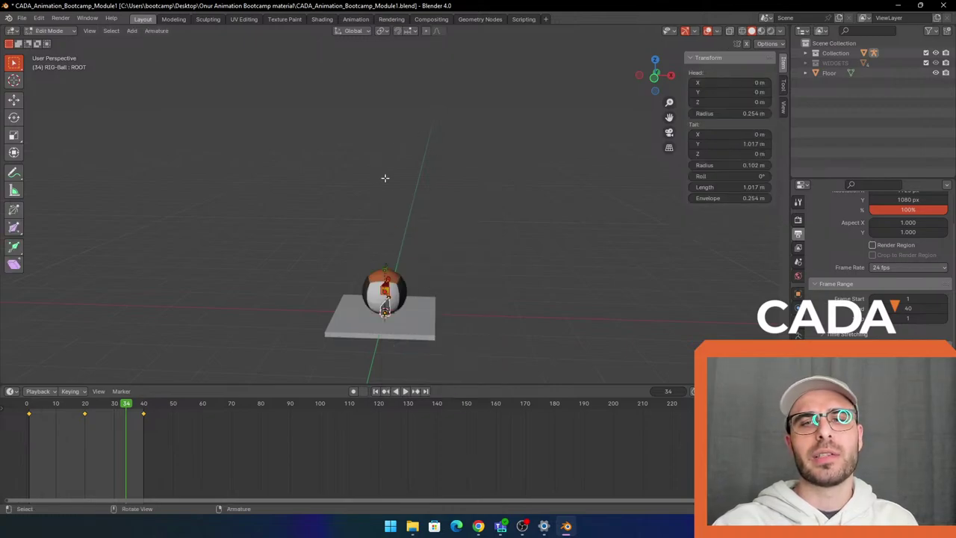
{"action": "key", "text": "Tab"}
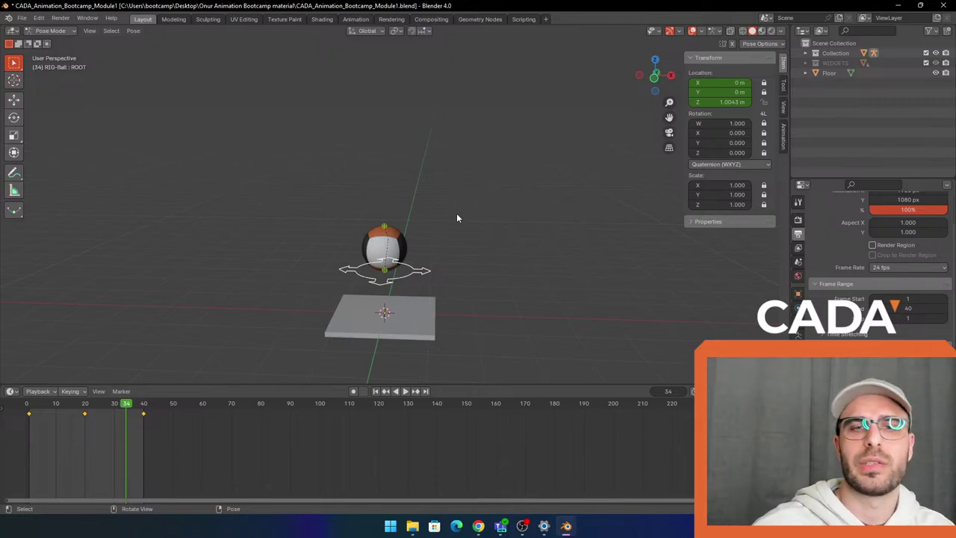
Switch the ball rig to Object Mode and deselect it
{"action": "left_click", "coordinate": [51, 31]}
{"action": "left_click", "coordinate": [71, 45]}
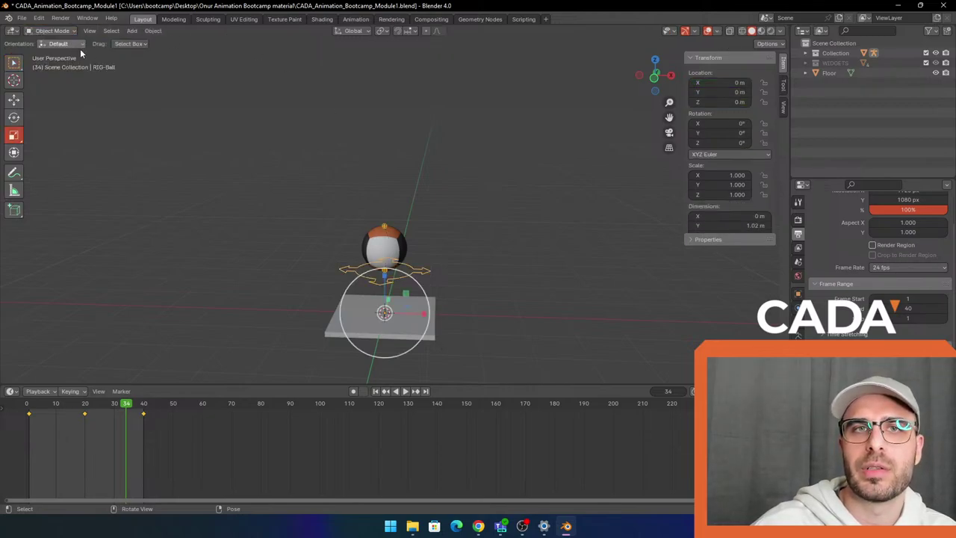
{"action": "left_click", "coordinate": [437, 177]}
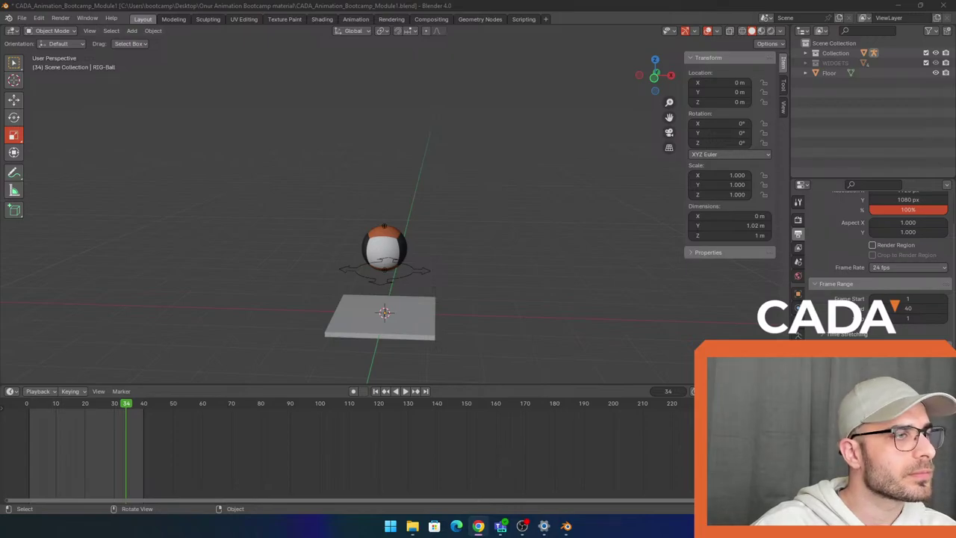
Switch to Chrome, maximize its window and play the "02 - Animation Principles" video lesson in full screen
{"action": "left_click", "coordinate": [478, 526]}
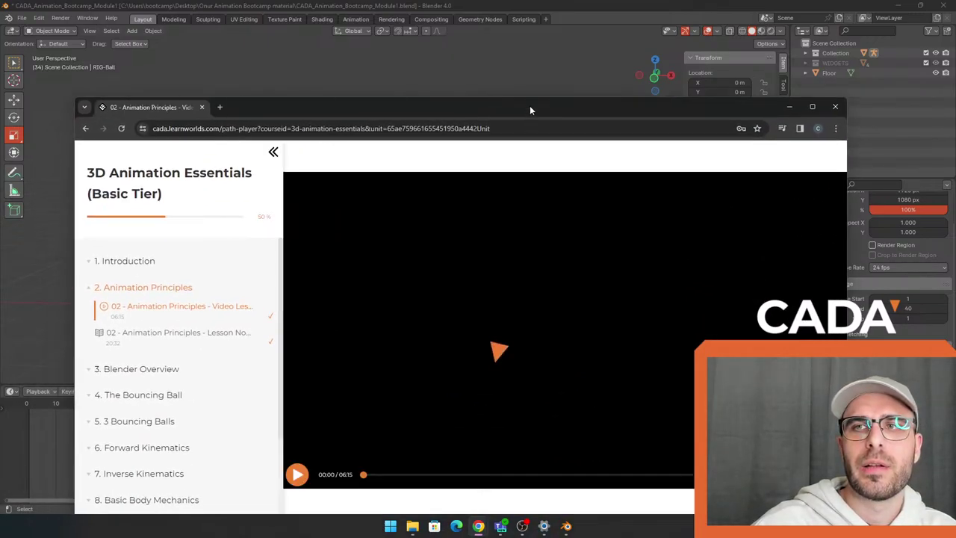
{"action": "double_click", "coordinate": [529, 105]}
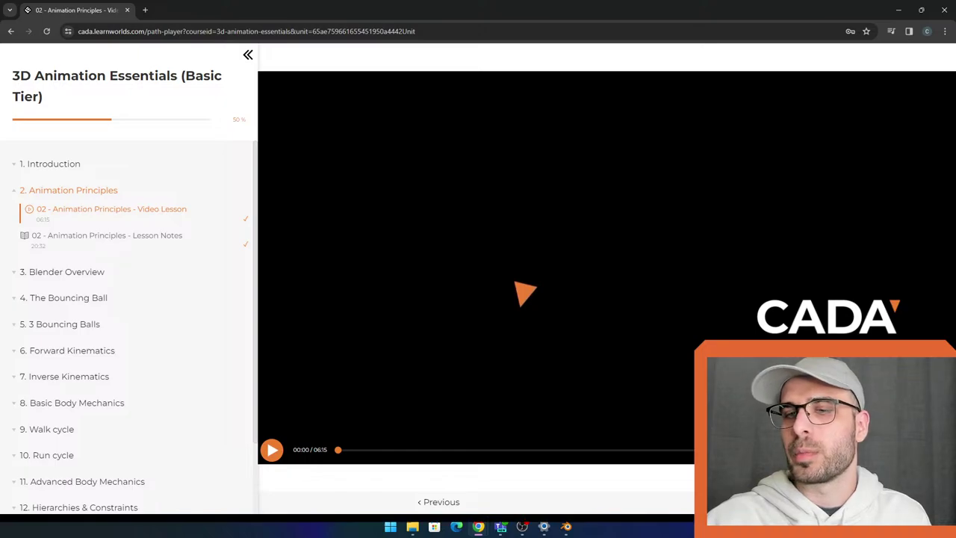
{"action": "double_click", "coordinate": [352, 302]}
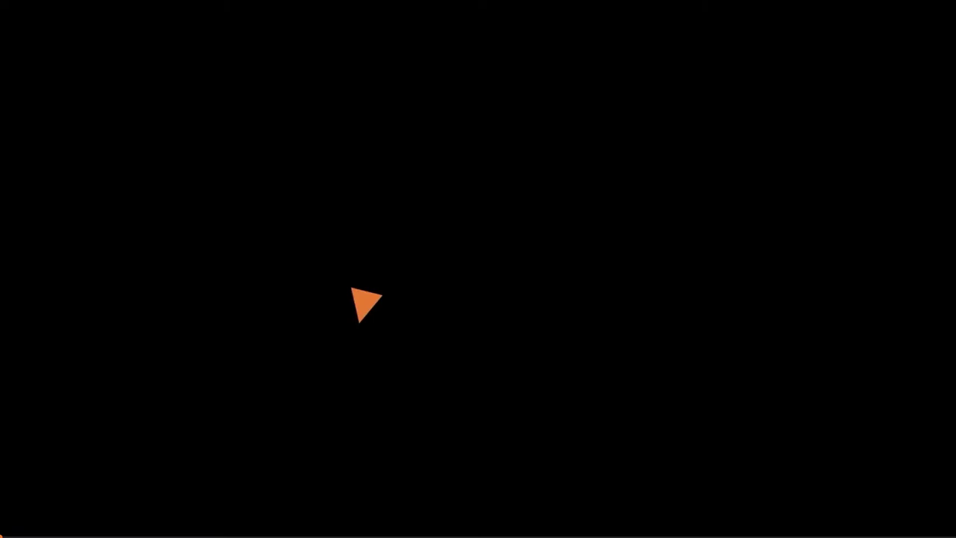
{"action": "left_click", "coordinate": [678, 202]}
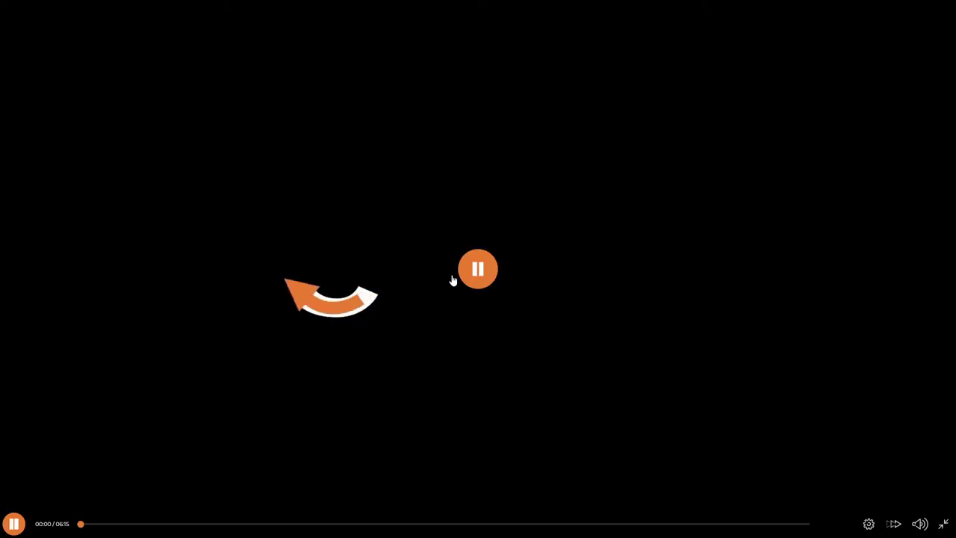
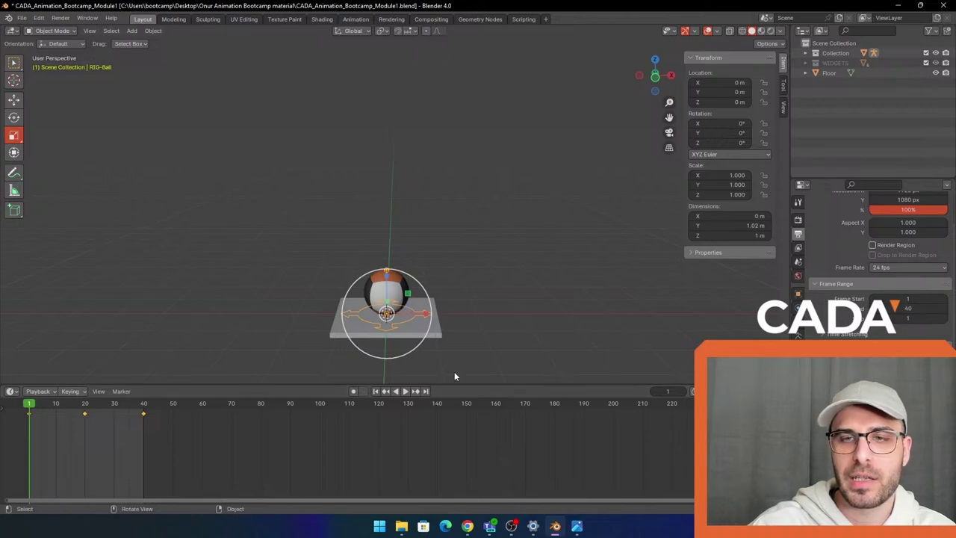
Play and scrub the bouncing ball animation in Blender, returning to frame 1
{"action": "key", "text": "space"}
{"action": "key", "text": "space"}
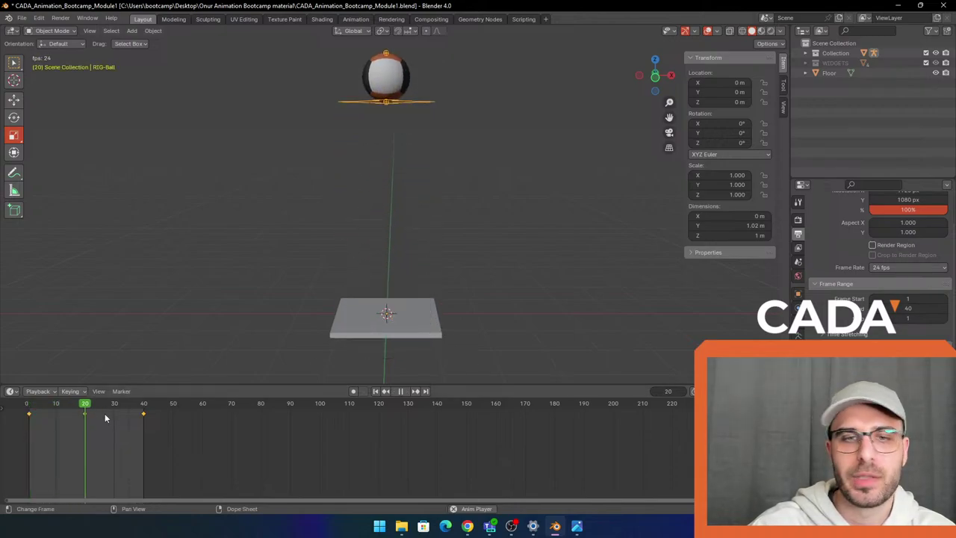
{"action": "key", "text": "space"}
{"action": "left_click_drag", "start_coordinate": [91, 402], "coordinate": [30, 410]}
{"action": "key", "text": "space"}
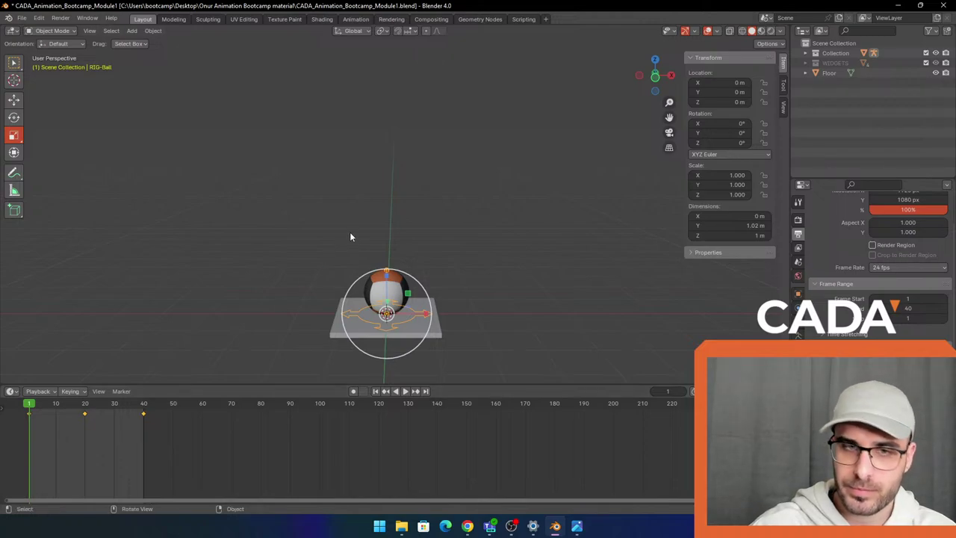
{"action": "left_click_drag", "start_coordinate": [30, 403], "coordinate": [37, 402]}
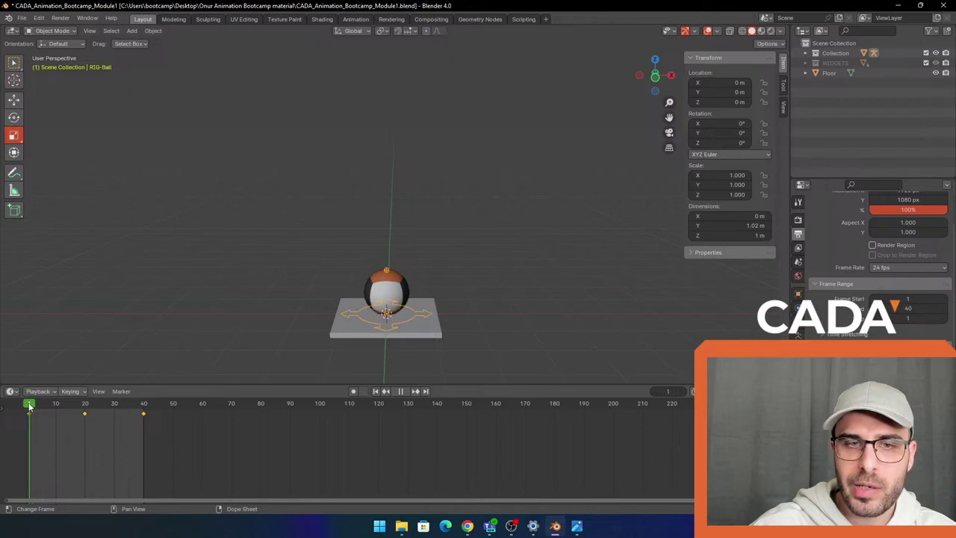
{"action": "key", "text": "Escape"}
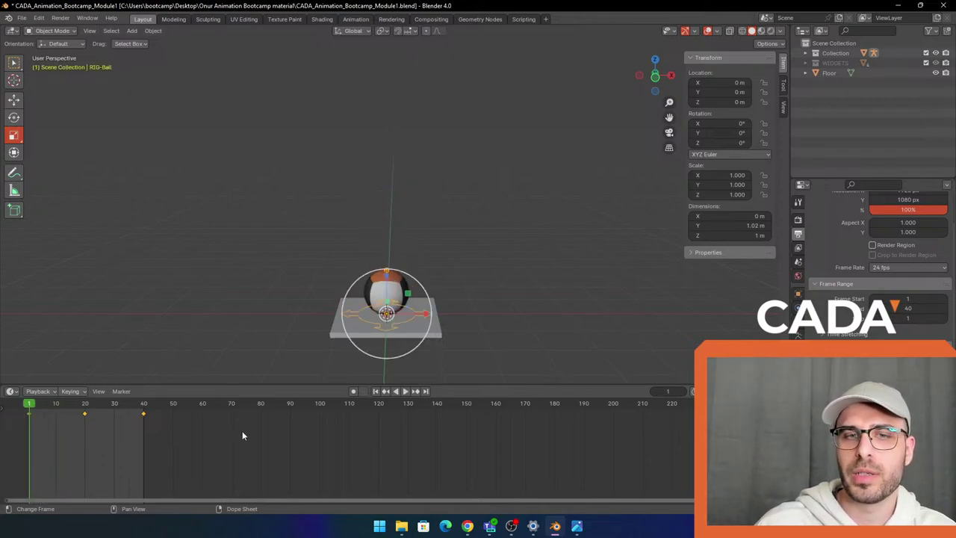
Step through the ball's keyframes at frames 20 and 40, and return to frame 1
{"action": "key", "text": "Up"}
{"action": "key", "text": "Up"}
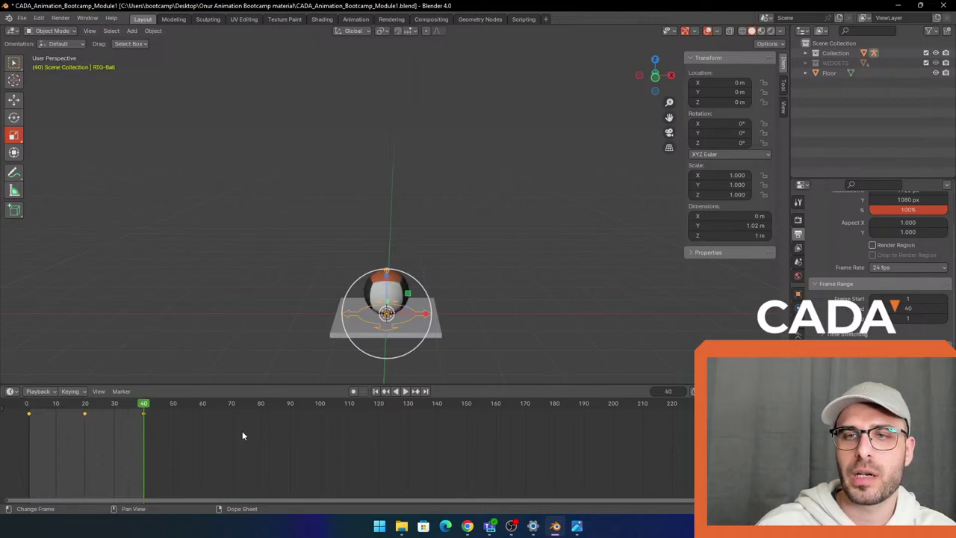
{"action": "key", "text": "shift+Left"}
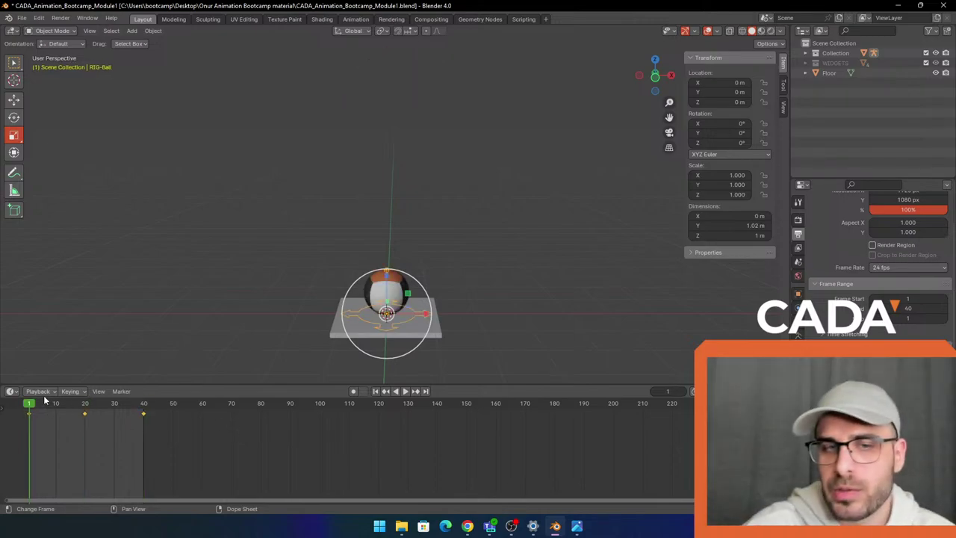
Scrub the ball's rise to the frame 20 keyframe, and replay the bounce to examine its timing
{"action": "key", "text": "space"}
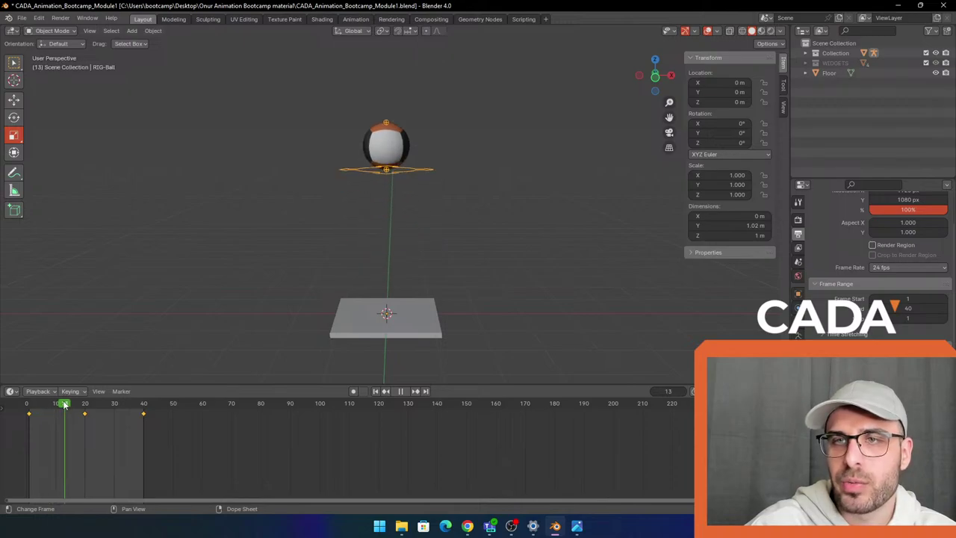
{"action": "left_click_drag", "start_coordinate": [64, 404], "coordinate": [87, 433]}
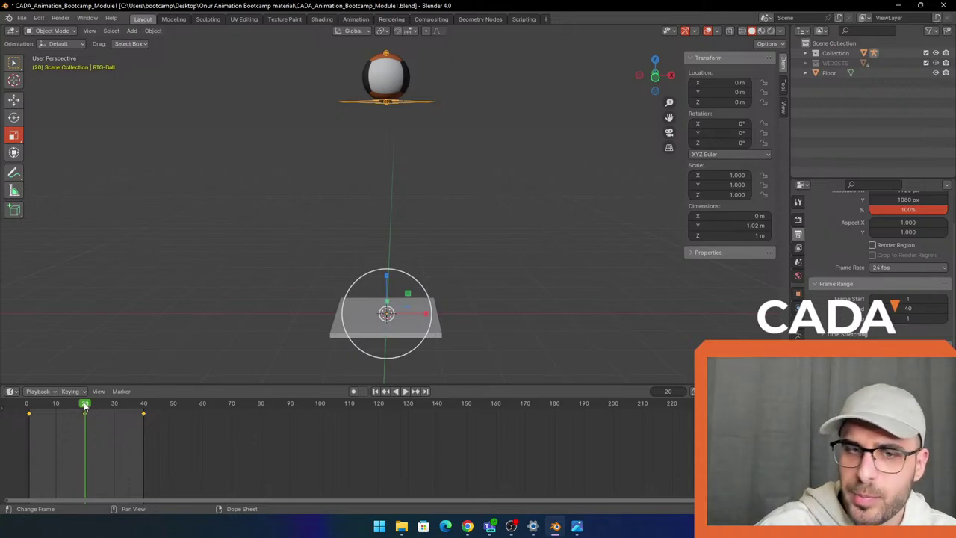
{"action": "left_click", "coordinate": [30, 411]}
{"action": "key", "text": "space"}
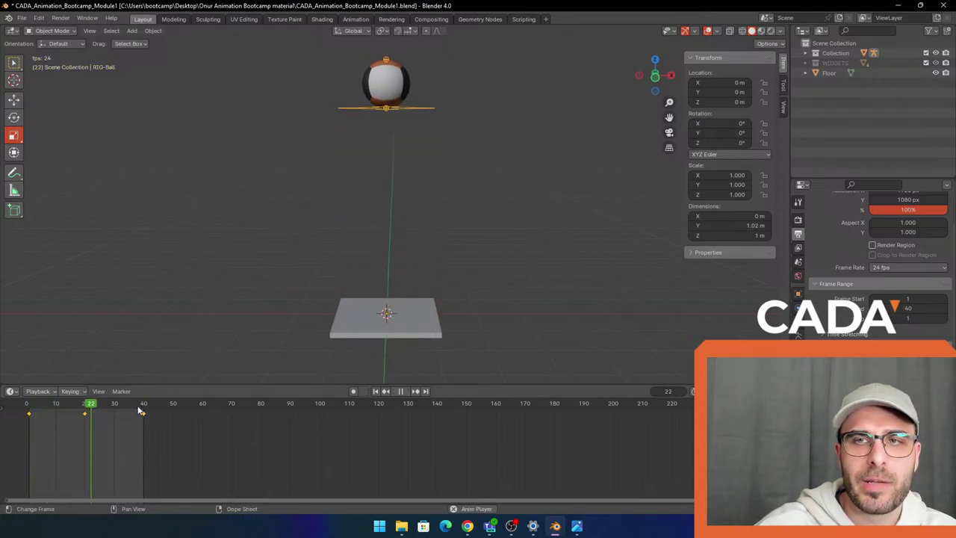
{"action": "key", "text": "space"}
{"action": "left_click_drag", "start_coordinate": [123, 404], "coordinate": [30, 409]}
{"action": "key", "text": "Escape"}
{"action": "left_click", "coordinate": [58, 418]}
{"action": "key", "text": "space"}
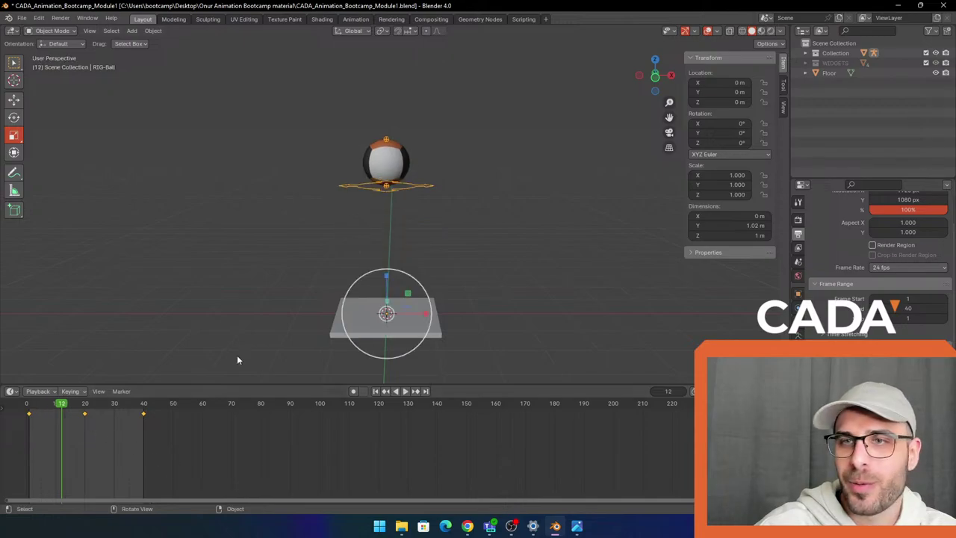
Set the current frame to 20 and deselect the ball rig
{"action": "key", "text": "space"}
{"action": "left_click_drag", "start_coordinate": [79, 404], "coordinate": [85, 404]}
{"action": "left_click", "coordinate": [523, 169]}
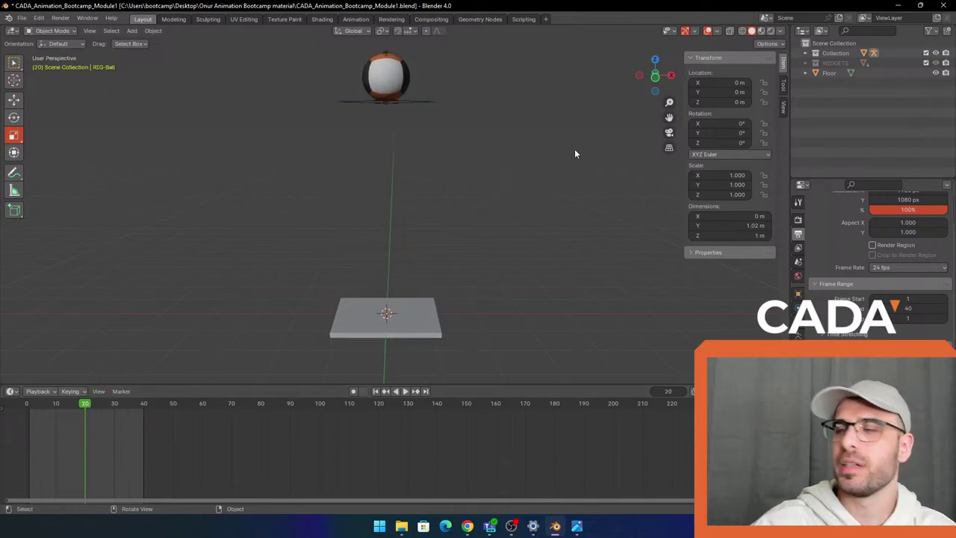
Switch to the Graph Demonstration file, and enlarge the 3D viewport by shrinking the Graph Editor and Dope Sheet, with the ball in view
{"action": "left_click", "coordinate": [900, 6]}
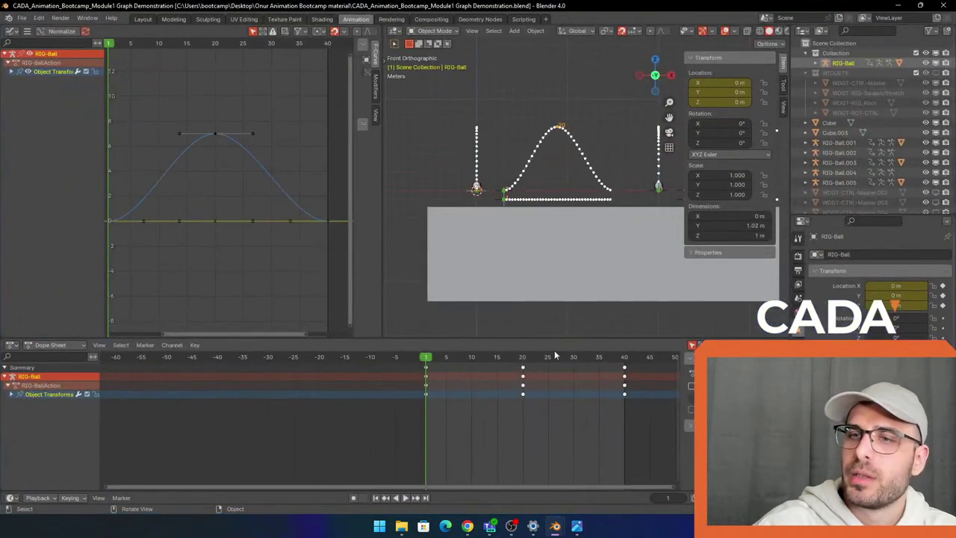
{"action": "left_click_drag", "start_coordinate": [577, 338], "coordinate": [577, 420]}
{"action": "left_click_drag", "start_coordinate": [383, 282], "coordinate": [247, 262]}
{"action": "scroll", "coordinate": [360, 163], "scroll_direction": "up", "scroll_amount": 2}
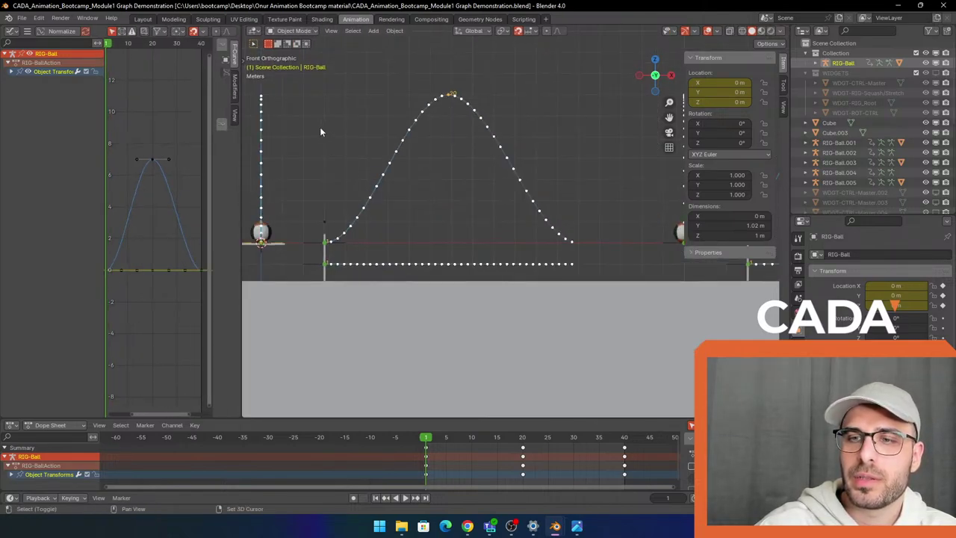
{"action": "middle_click_drag", "start_coordinate": [320, 127], "coordinate": [514, 227], "text": "shift"}
{"action": "scroll", "coordinate": [478, 173], "scroll_direction": "up", "scroll_amount": 2}
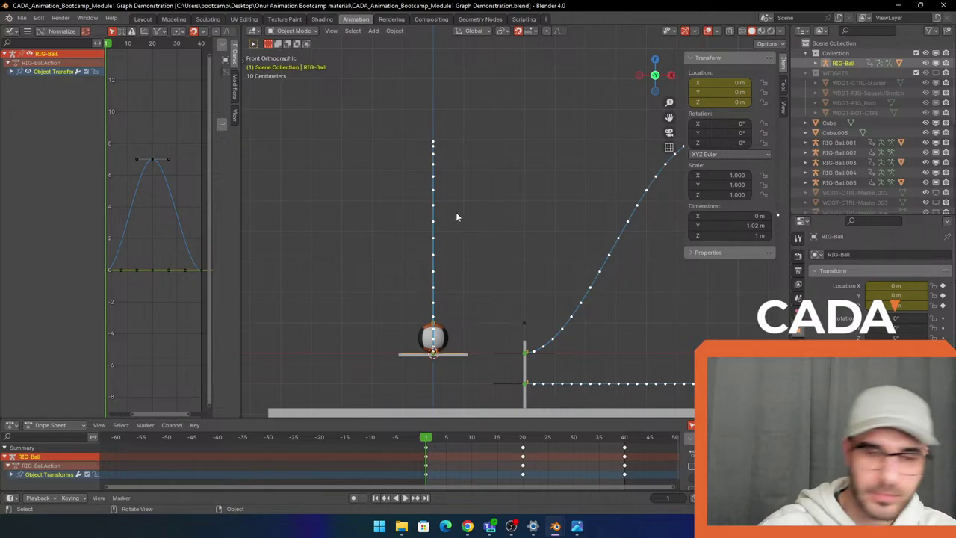
{"action": "scroll", "coordinate": [386, 271], "scroll_direction": "up", "scroll_amount": 1}
{"action": "scroll", "coordinate": [475, 344], "scroll_direction": "up", "scroll_amount": 1}
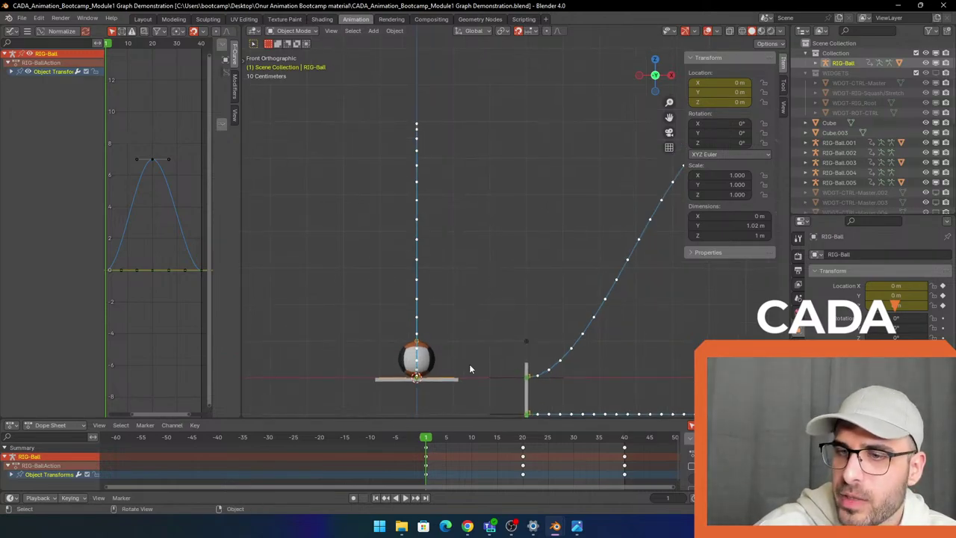
Make the Dope Sheet slightly taller, and frame the ball with its vertical motion path in the 3D viewport
{"action": "left_click_drag", "start_coordinate": [461, 419], "coordinate": [452, 399]}
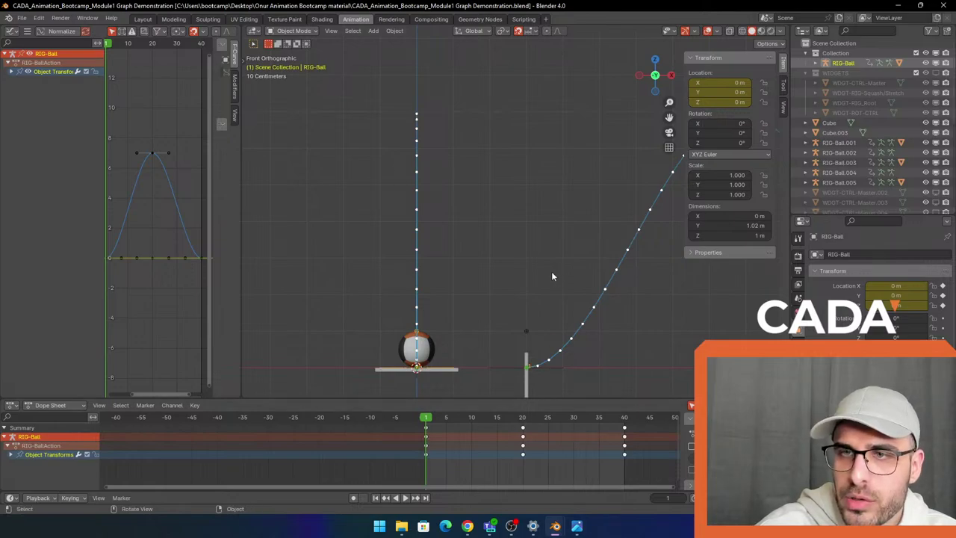
{"action": "scroll", "coordinate": [467, 250], "scroll_direction": "up", "scroll_amount": 2}
{"action": "middle_click_drag", "start_coordinate": [461, 269], "coordinate": [499, 257], "text": "shift"}
{"action": "scroll", "coordinate": [484, 251], "scroll_direction": "down", "scroll_amount": 3}
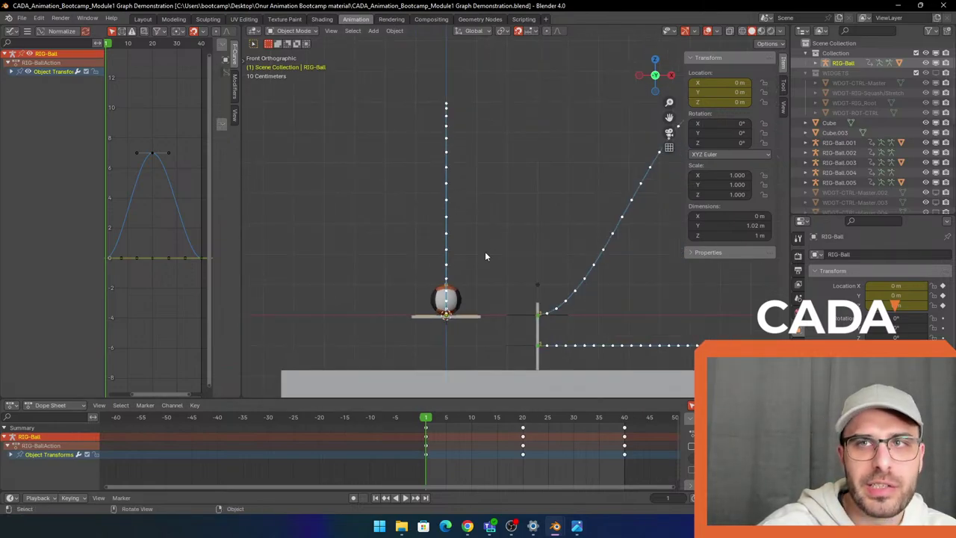
{"action": "scroll", "coordinate": [485, 256], "scroll_direction": "up", "scroll_amount": 2}
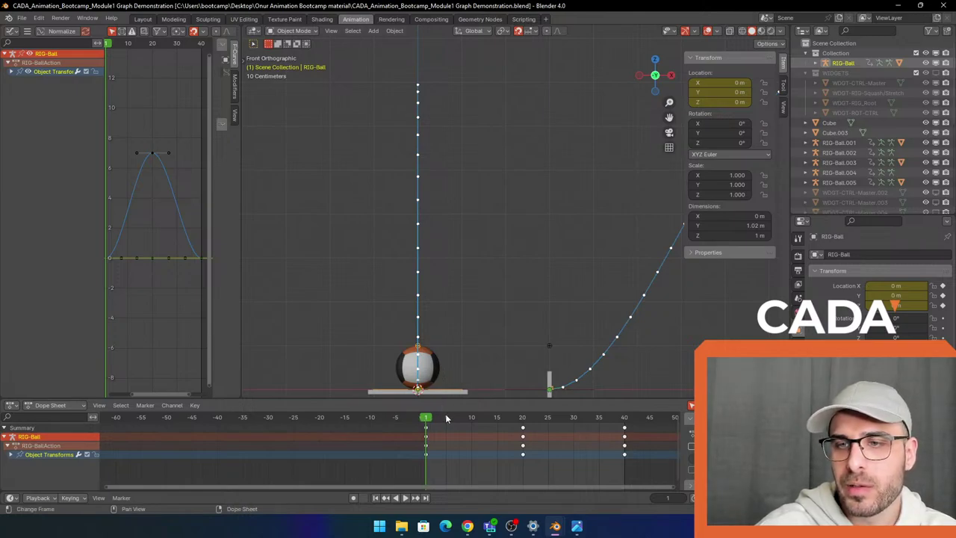
Check the demonstration ball at its frame 20 and 40 keyframes, and return to frame 1
{"action": "key", "text": "Up"}
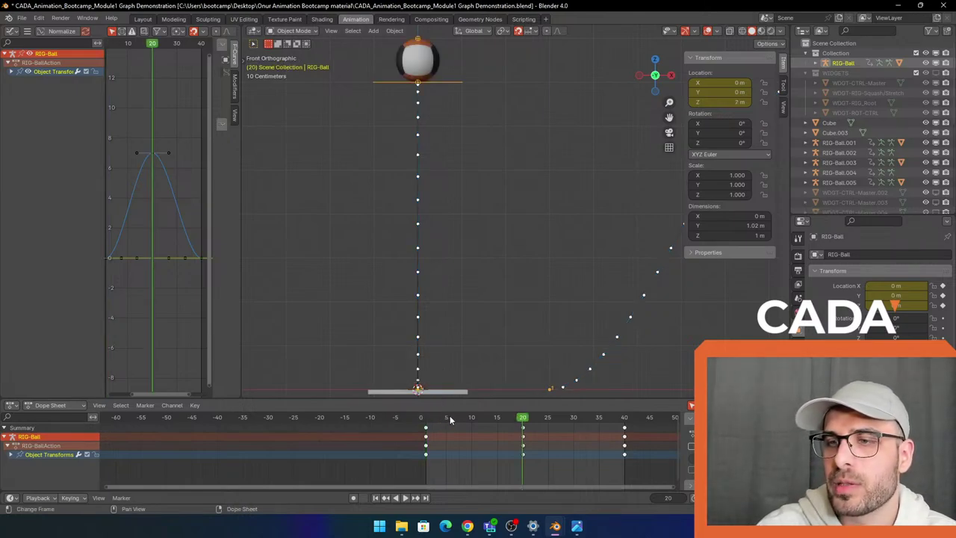
{"action": "key", "text": "Up"}
{"action": "key", "text": "shift+Left"}
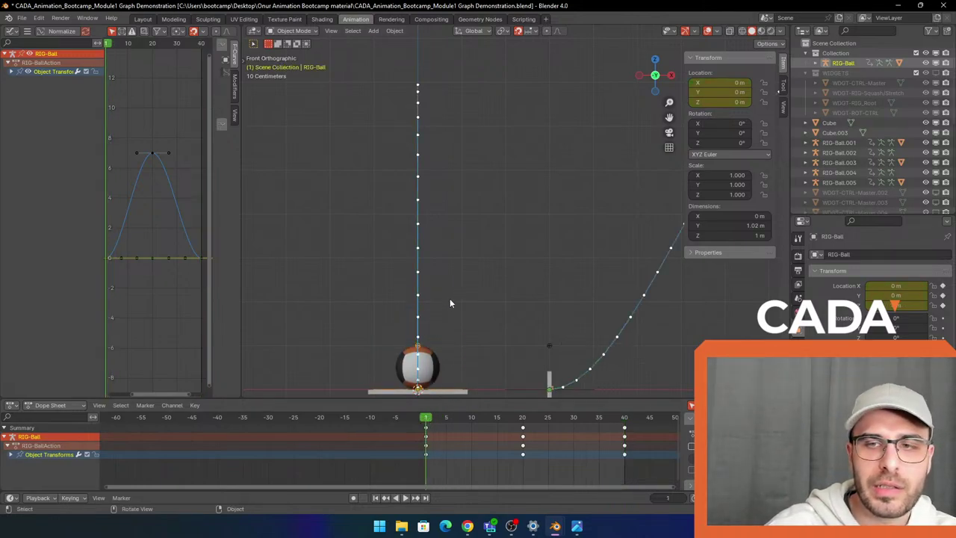
Play the demonstration ball's bounce beside its motion path, and bring the playhead back to frame 1
{"action": "key", "text": "space"}
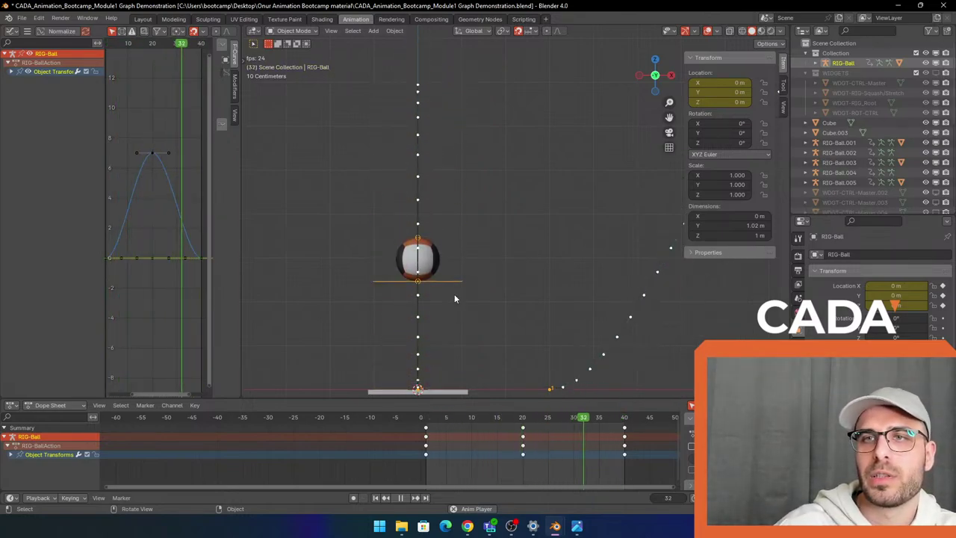
{"action": "key", "text": "space"}
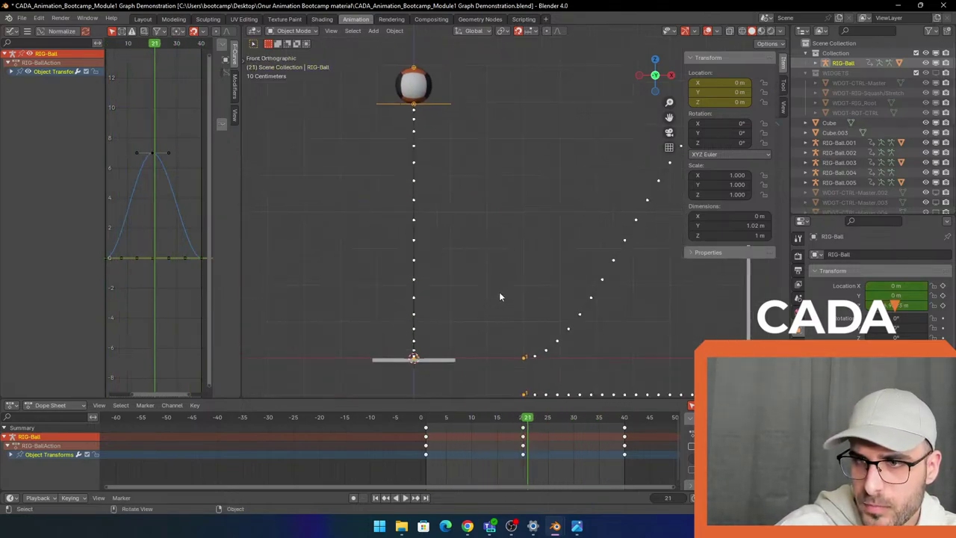
{"action": "left_click", "coordinate": [389, 419]}
{"action": "key", "text": "space"}
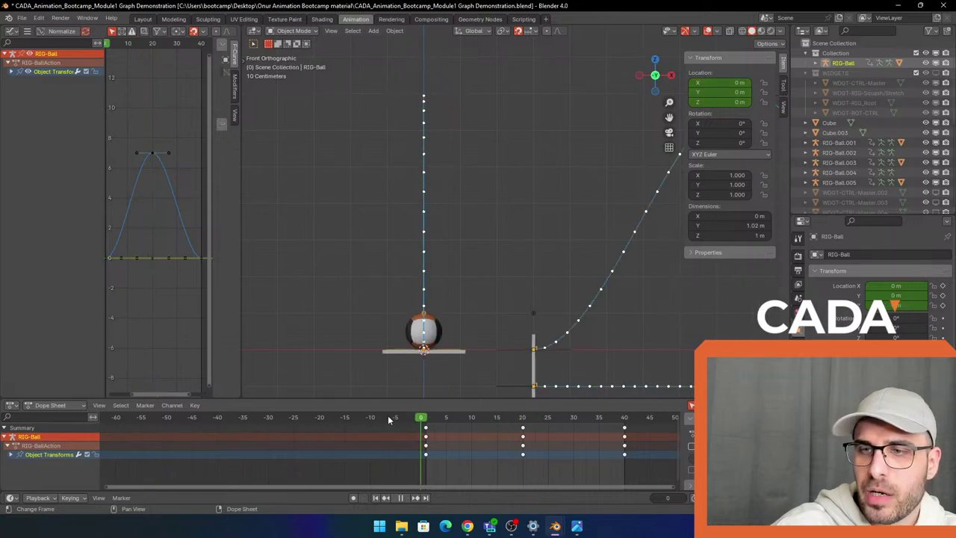
{"action": "left_click_drag", "start_coordinate": [420, 418], "coordinate": [426, 423]}
Scrub between frame 1 and frame 20 to compare the ball's height with the curved motion path beside it
{"action": "middle_click_drag", "start_coordinate": [498, 257], "coordinate": [401, 250], "text": "shift"}
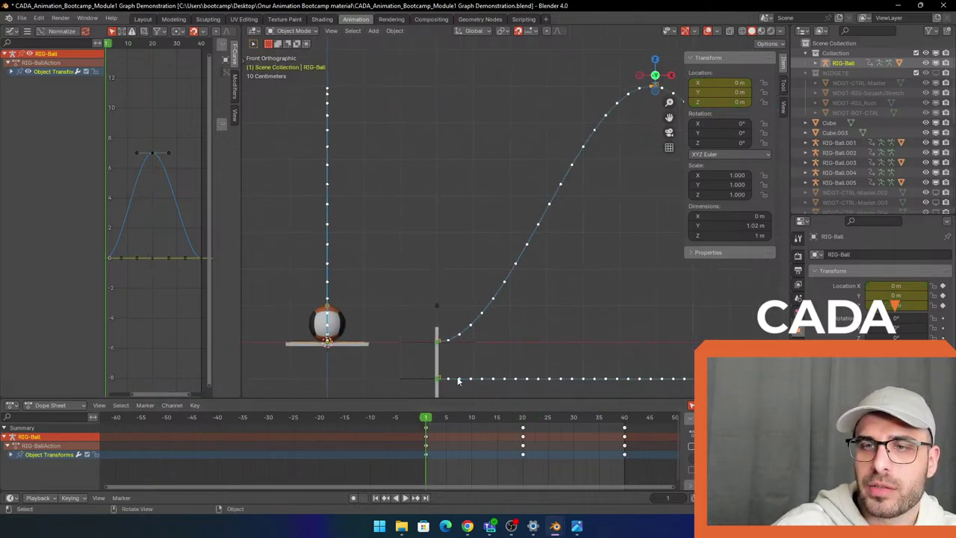
{"action": "key", "text": "space"}
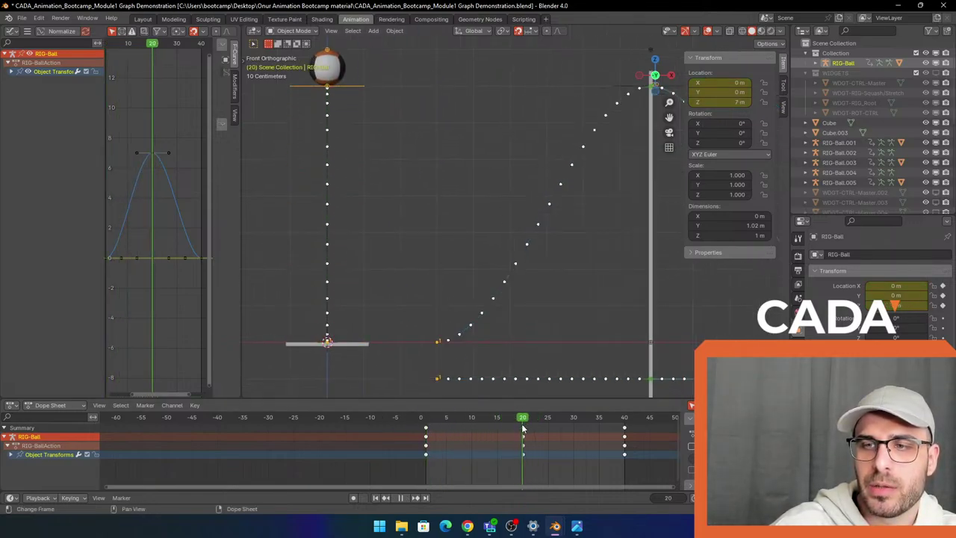
{"action": "key", "text": "space"}
{"action": "scroll", "coordinate": [402, 325], "scroll_direction": "down", "scroll_amount": 1}
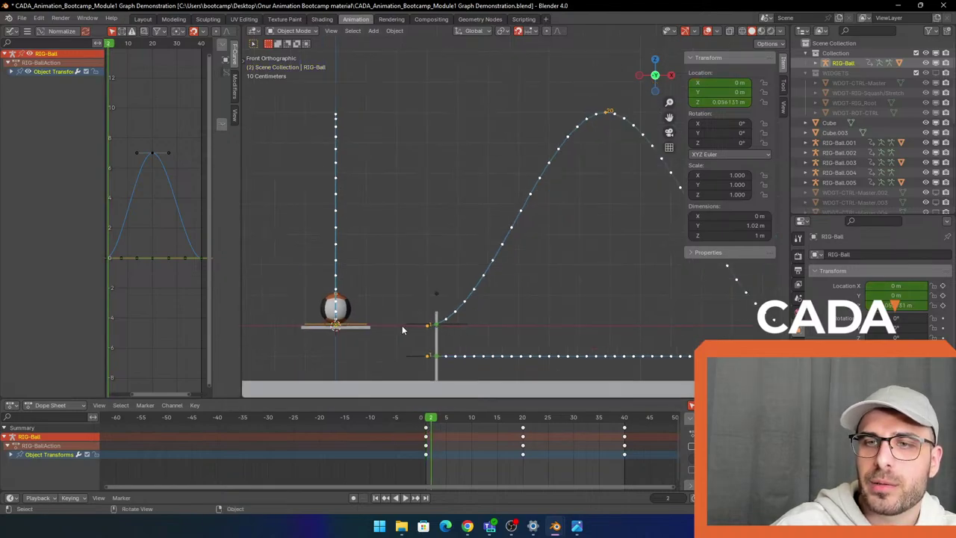
Step the demonstration ball through frames 1, 2 and 3 to examine its spacing at the start of the rise
{"action": "scroll", "coordinate": [448, 299], "scroll_direction": "up", "scroll_amount": 1}
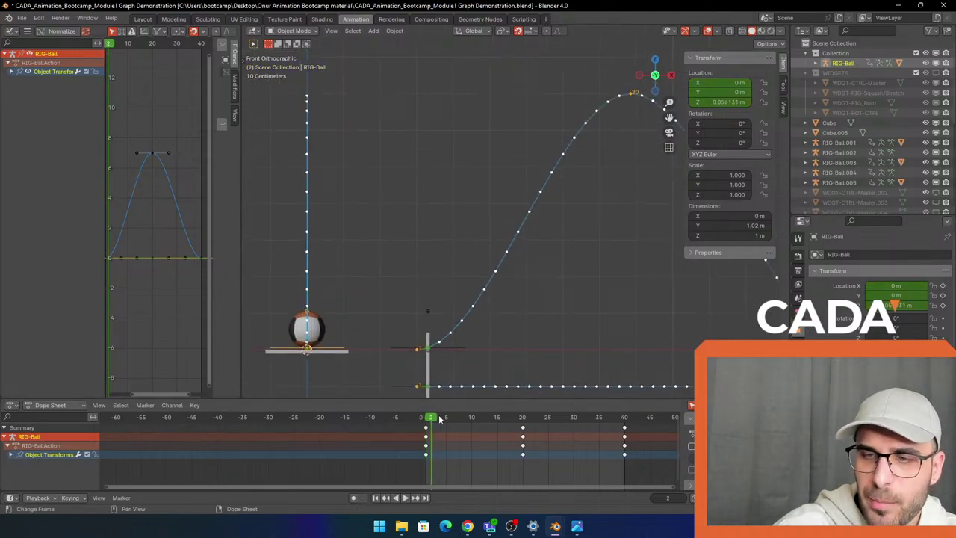
{"action": "key", "text": "space"}
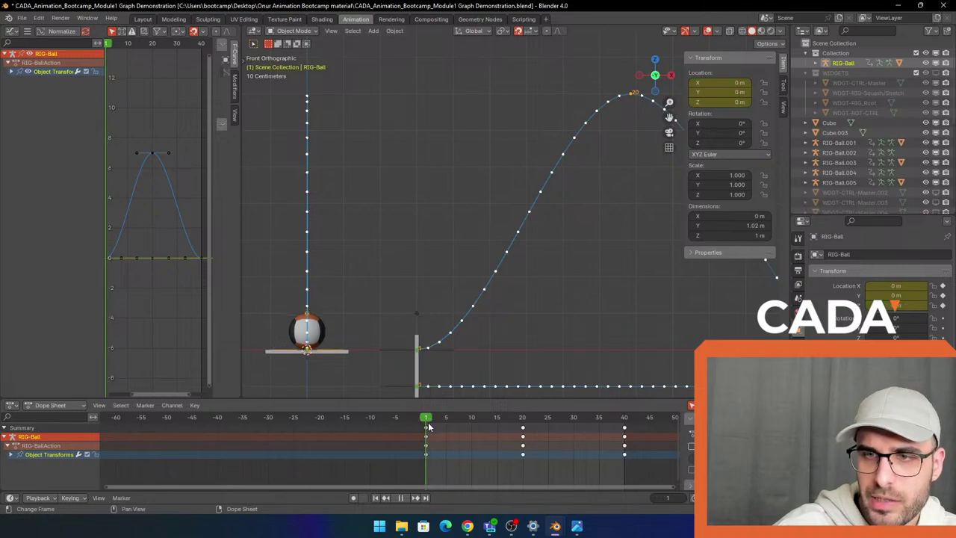
{"action": "key", "text": "space"}
{"action": "scroll", "coordinate": [431, 360], "scroll_direction": "up", "scroll_amount": 1}
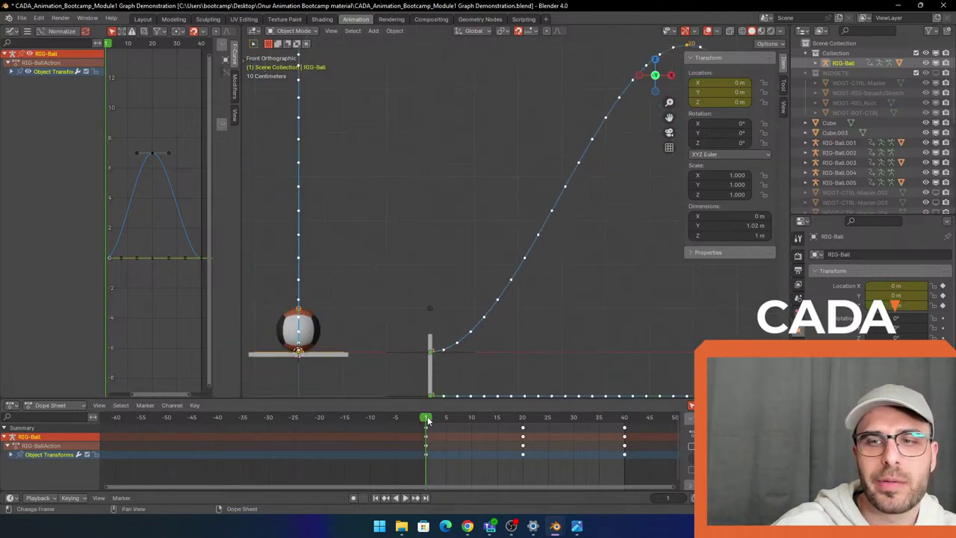
{"action": "scroll", "coordinate": [457, 359], "scroll_direction": "up", "scroll_amount": 2}
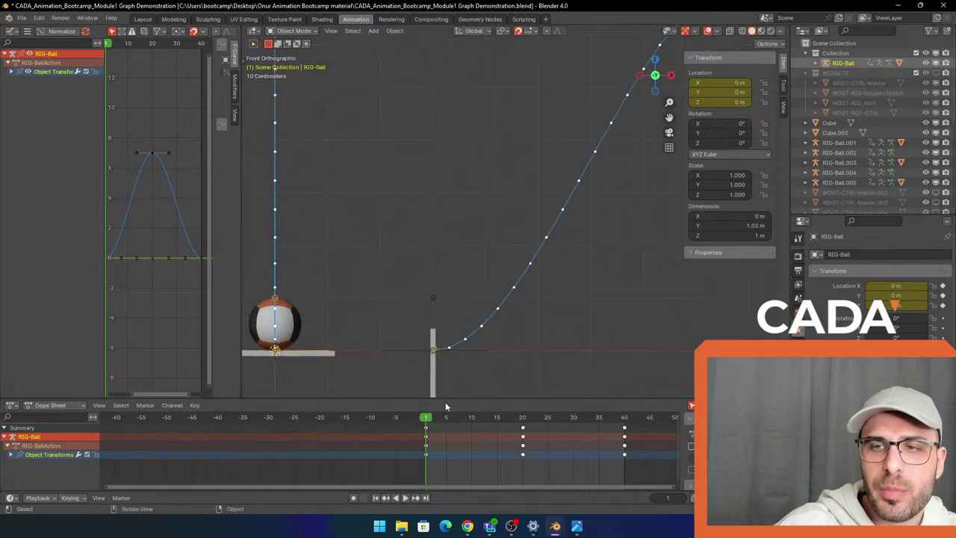
{"action": "left_click_drag", "start_coordinate": [427, 418], "coordinate": [432, 418]}
{"action": "scroll", "coordinate": [433, 420], "scroll_direction": "up", "scroll_amount": 2}
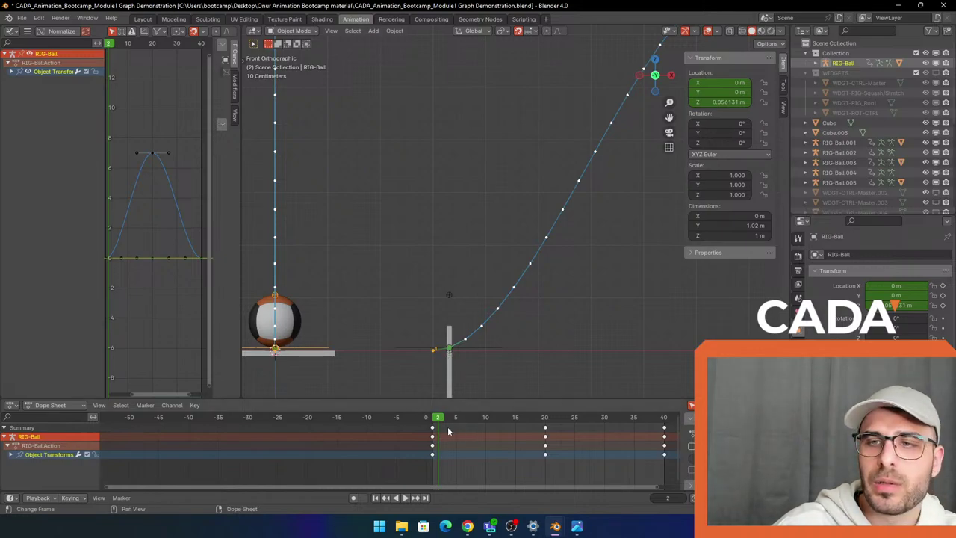
{"action": "left_click", "coordinate": [444, 423]}
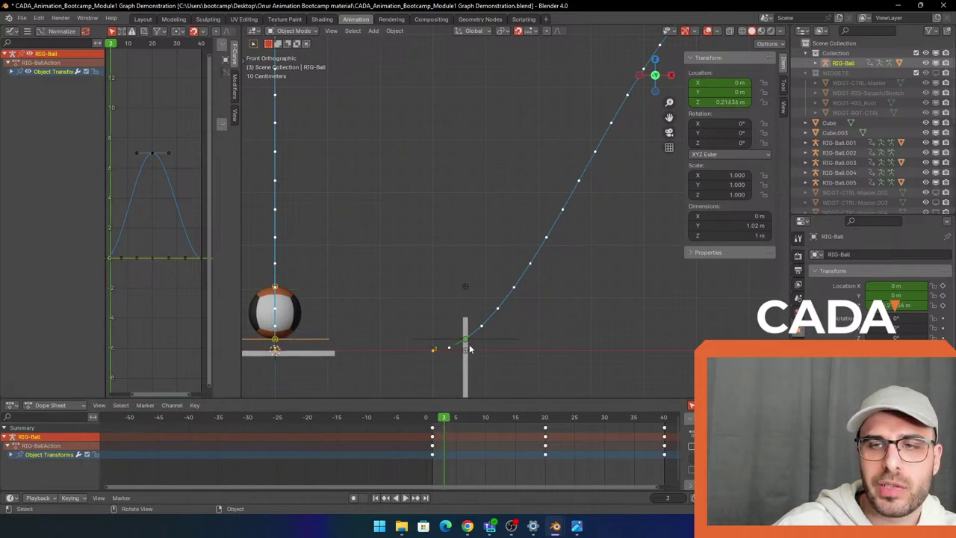
Scrub to frames 9 and 10 to examine the spacing halfway up the demonstration ball's motion path
{"action": "scroll", "coordinate": [512, 325], "scroll_direction": "down", "scroll_amount": 2}
{"action": "middle_click_drag", "start_coordinate": [512, 325], "coordinate": [485, 327], "text": "shift"}
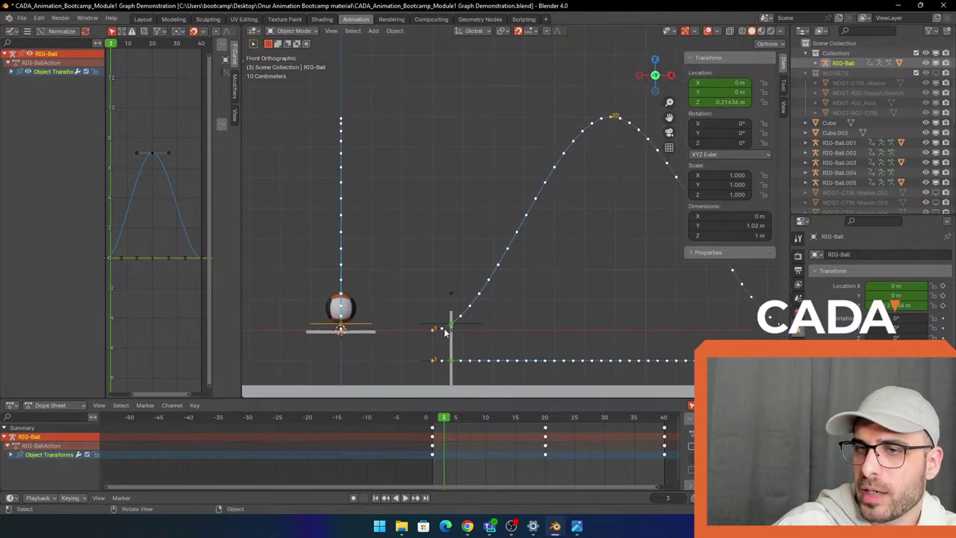
{"action": "left_click_drag", "start_coordinate": [444, 417], "coordinate": [480, 410]}
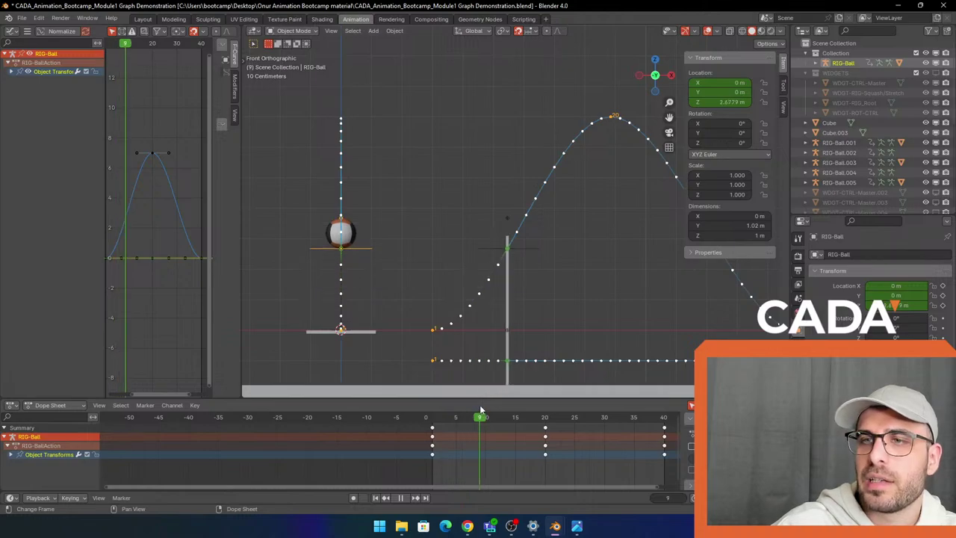
{"action": "scroll", "coordinate": [527, 250], "scroll_direction": "up", "scroll_amount": 2}
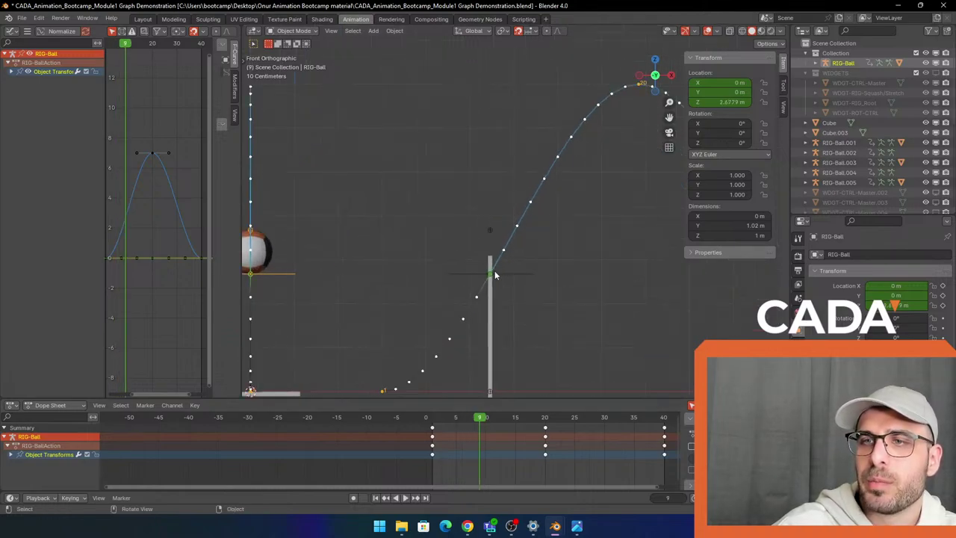
{"action": "left_click_drag", "start_coordinate": [485, 417], "coordinate": [485, 418]}
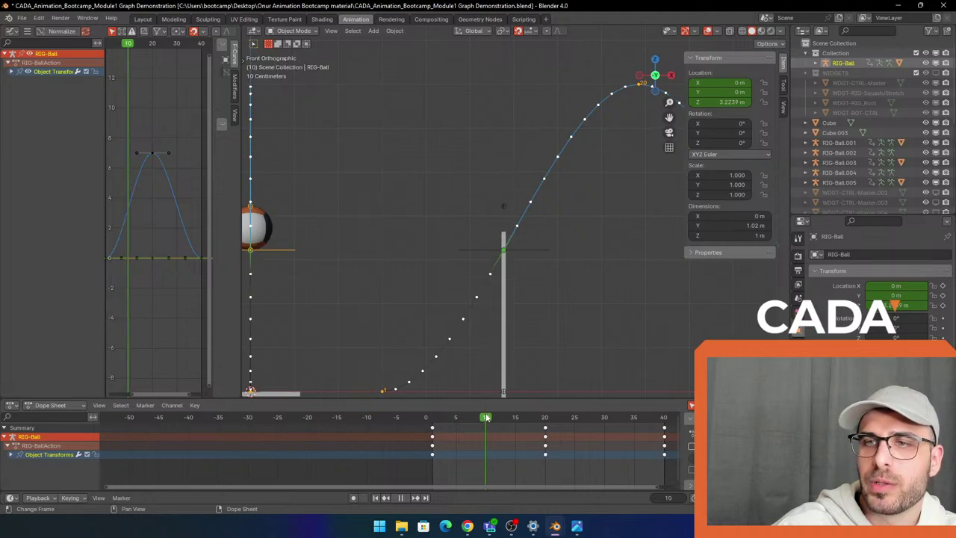
Advance through frame 17 to frame 21 and examine the dot spacing around the top of the motion path
{"action": "scroll", "coordinate": [533, 331], "scroll_direction": "down", "scroll_amount": 2}
{"action": "middle_click_drag", "start_coordinate": [533, 330], "coordinate": [534, 326], "text": "shift"}
{"action": "left_click_drag", "start_coordinate": [485, 418], "coordinate": [527, 407]}
{"action": "scroll", "coordinate": [494, 301], "scroll_direction": "up", "scroll_amount": 4}
{"action": "middle_click_drag", "start_coordinate": [513, 217], "coordinate": [510, 237], "text": "shift"}
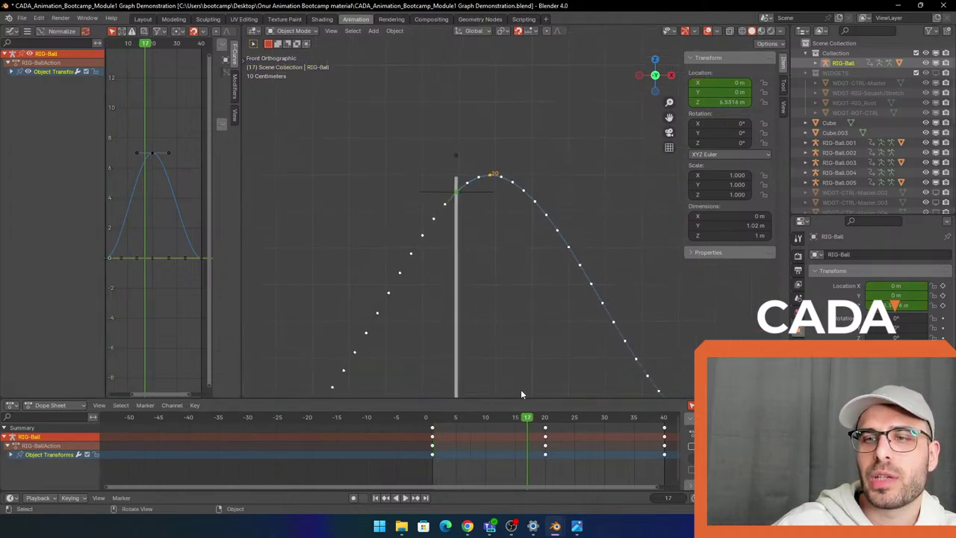
{"action": "left_click_drag", "start_coordinate": [527, 418], "coordinate": [550, 412]}
Scrub to frames 34 and 37 to examine the ball's spacing on the way down, and return to frame 1
{"action": "scroll", "coordinate": [479, 326], "scroll_direction": "down", "scroll_amount": 1}
{"action": "middle_click_drag", "start_coordinate": [385, 313], "coordinate": [450, 299], "text": "shift"}
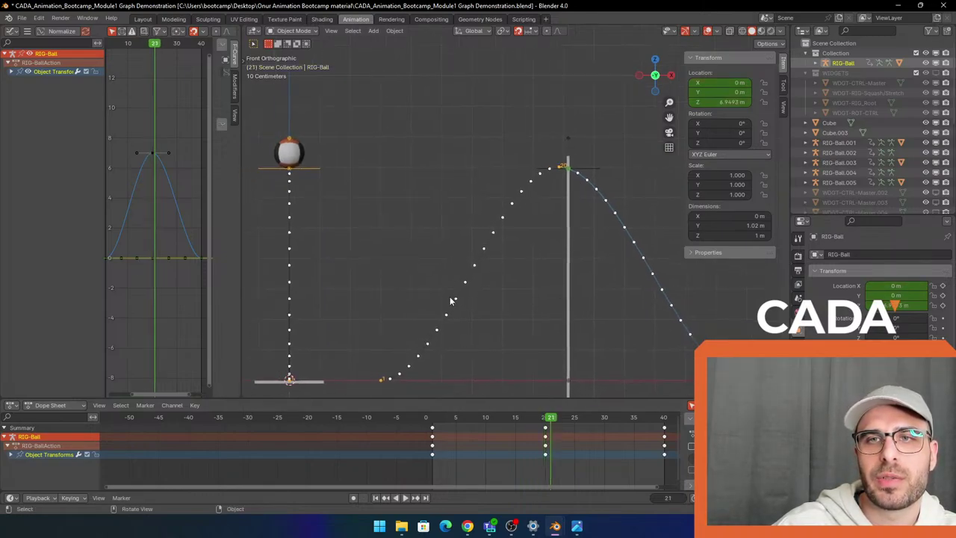
{"action": "left_click_drag", "start_coordinate": [550, 422], "coordinate": [629, 466]}
{"action": "middle_click_drag", "start_coordinate": [604, 364], "coordinate": [478, 296], "text": "shift"}
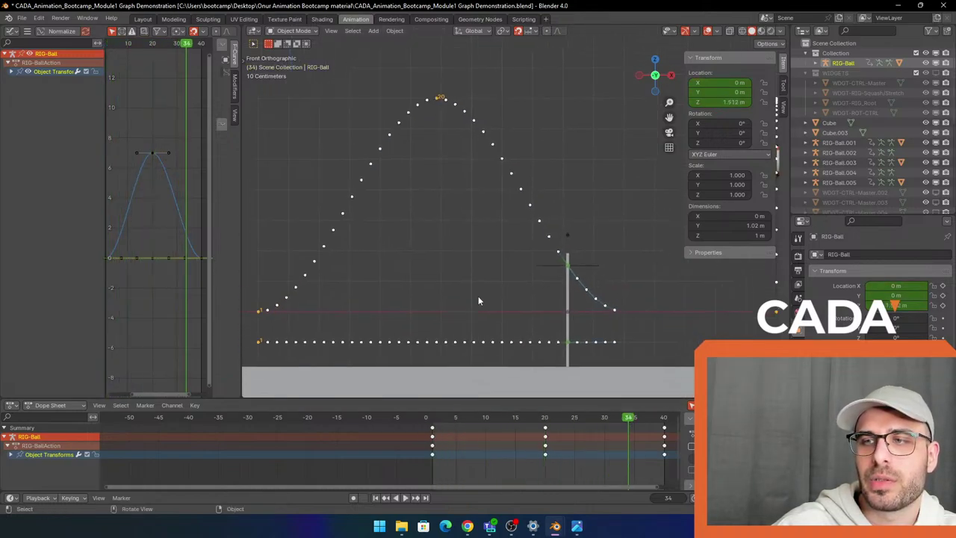
{"action": "key", "text": "space"}
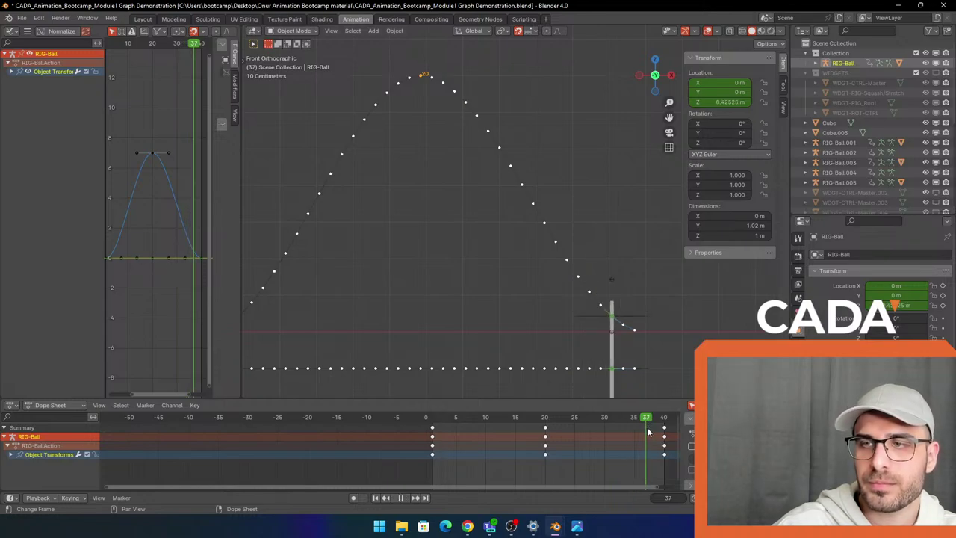
{"action": "mouse_move", "coordinate": [648, 432]}
{"action": "left_mouse_down"}
{"action": "mouse_move", "coordinate": [662, 431]}
{"action": "mouse_move", "coordinate": [600, 419]}
{"action": "mouse_move", "coordinate": [432, 419]}
{"action": "left_mouse_up"}
{"action": "key", "text": "space"}
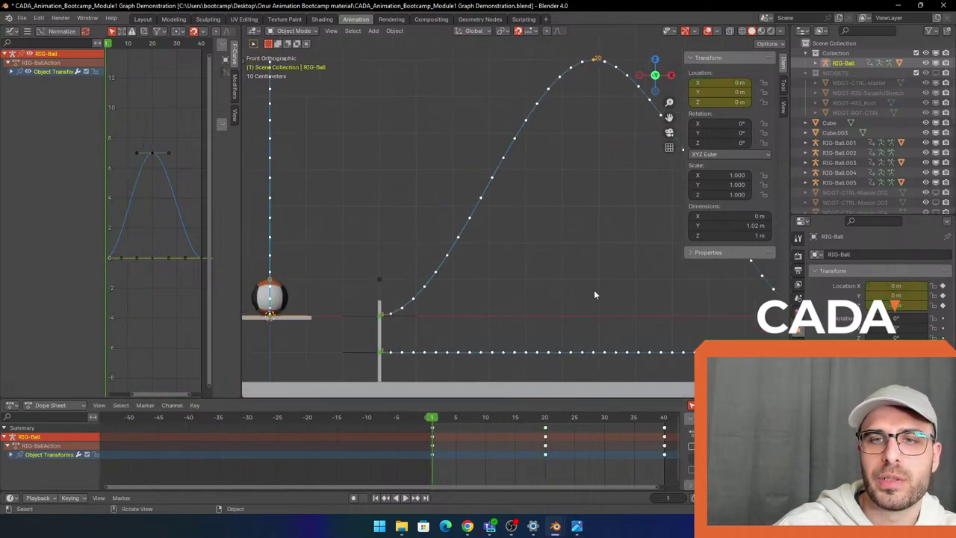
Play the demonstration ball's bounce again, and switch to the image viewer with the annotated bouncing ball drawing to examine timing and spacing
{"action": "middle_click_drag", "start_coordinate": [484, 321], "coordinate": [521, 325], "text": "shift"}
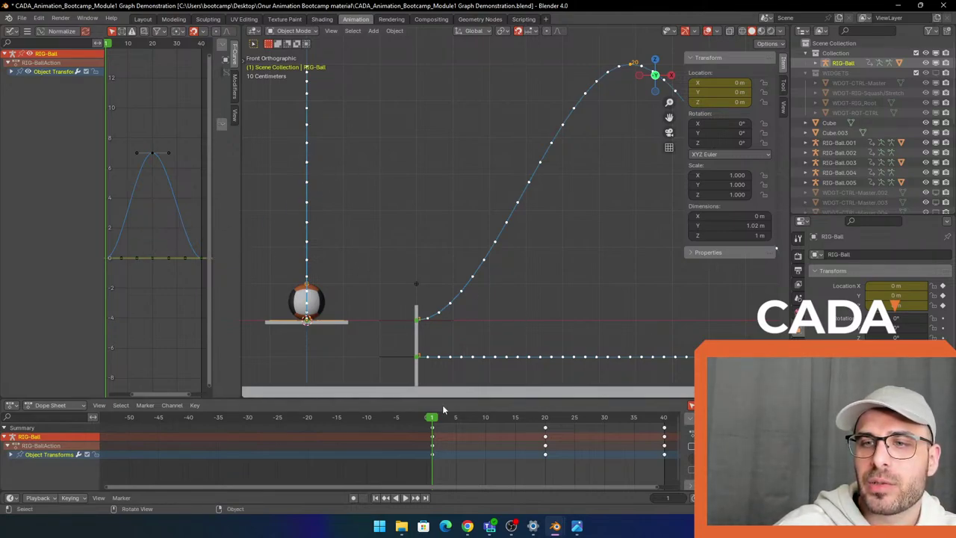
{"action": "key", "text": "space"}
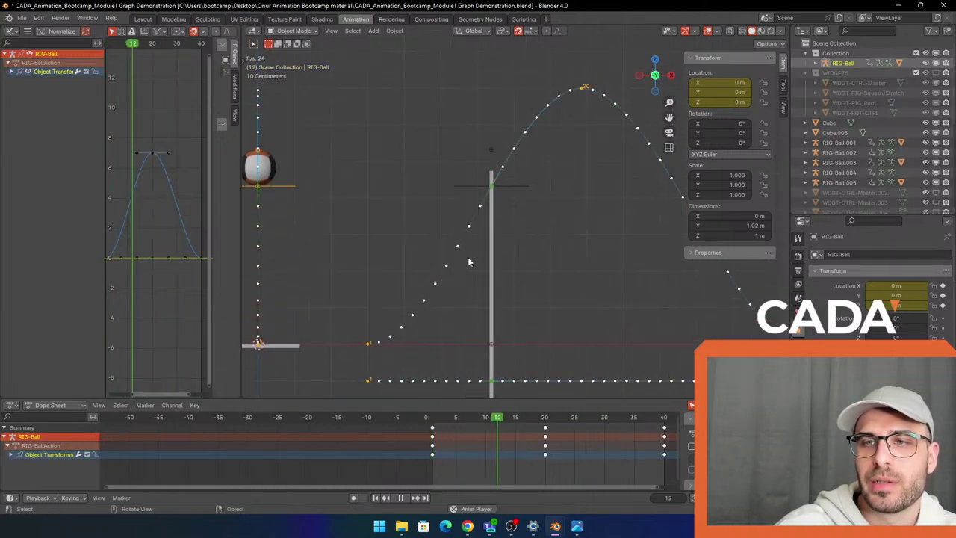
{"action": "left_click", "coordinate": [577, 526]}
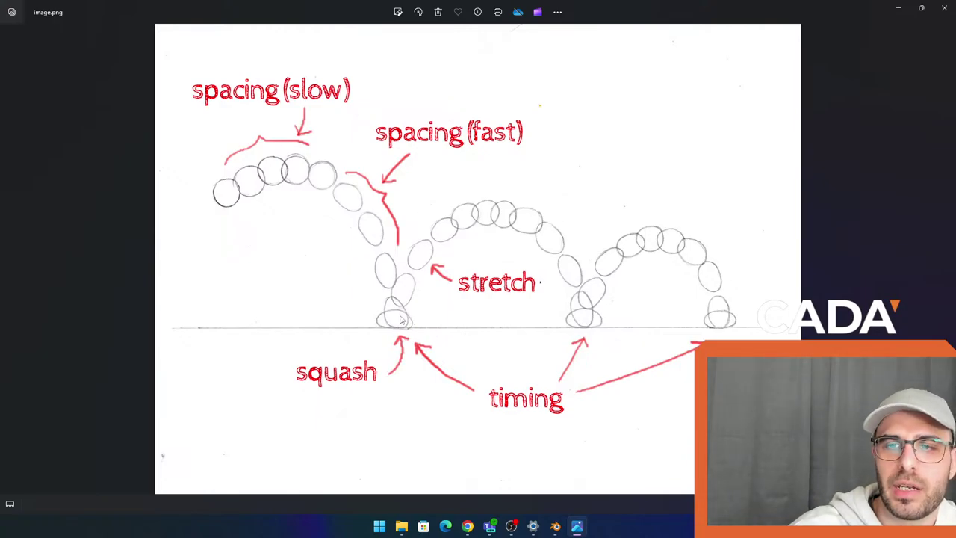
{"action": "scroll", "coordinate": [400, 319], "scroll_direction": "up", "scroll_amount": 2}
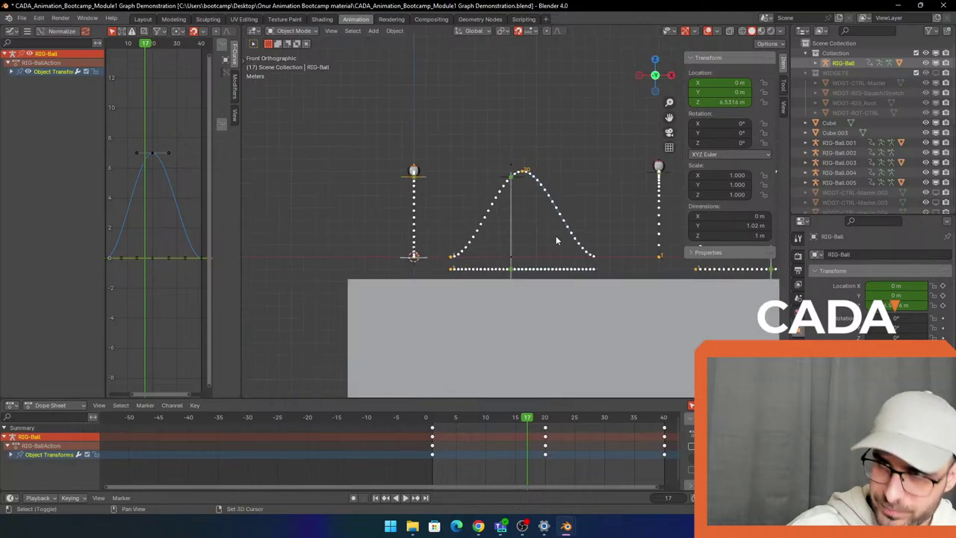
Select the second ball, RIG-Ball.003, beside the rounded motion path, and move the playhead to frame 0
{"action": "middle_click_drag", "start_coordinate": [676, 233], "coordinate": [440, 251], "text": "shift"}
{"action": "scroll", "coordinate": [452, 284], "scroll_direction": "up", "scroll_amount": 2}
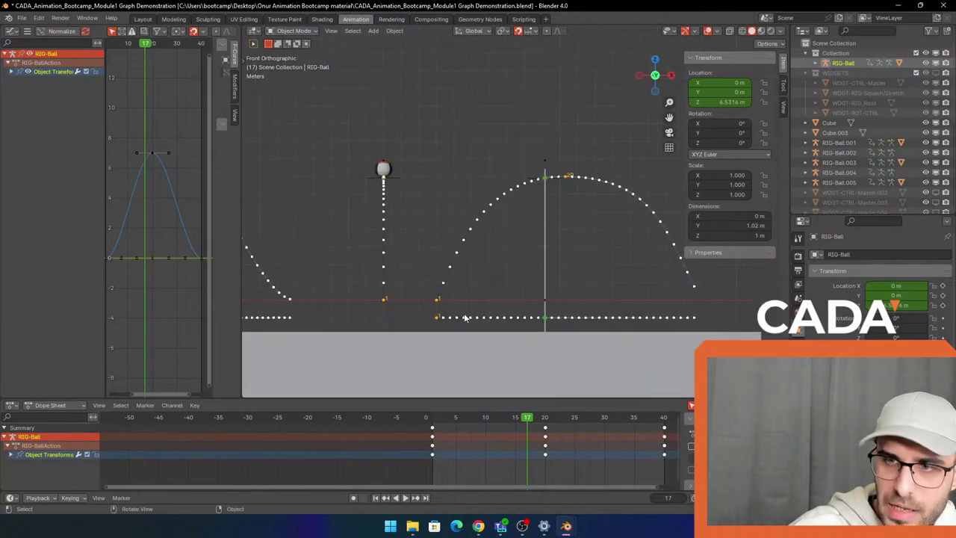
{"action": "left_click", "coordinate": [401, 180]}
{"action": "scroll", "coordinate": [449, 224], "scroll_direction": "up", "scroll_amount": 1}
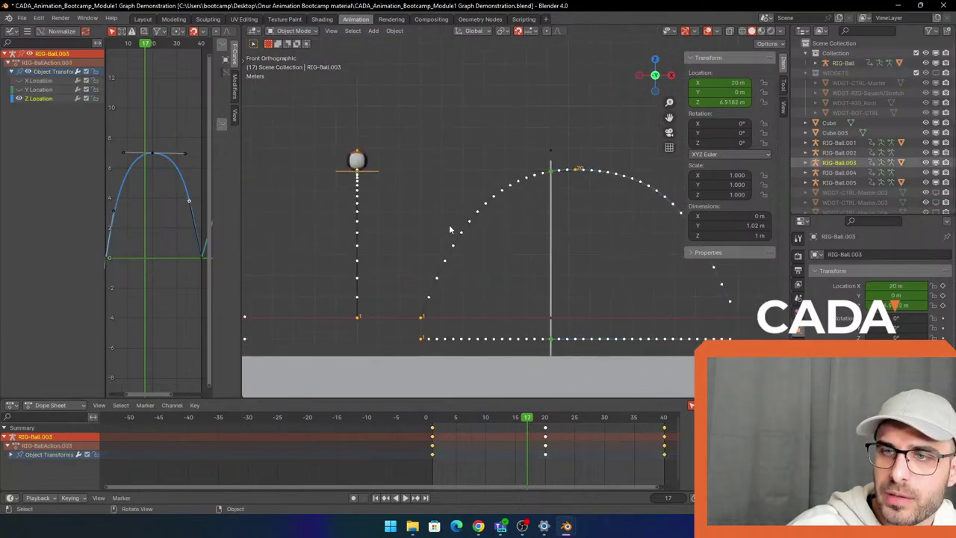
{"action": "middle_click_drag", "start_coordinate": [480, 297], "coordinate": [548, 285], "text": "shift"}
{"action": "left_click_drag", "start_coordinate": [549, 409], "coordinate": [426, 411]}
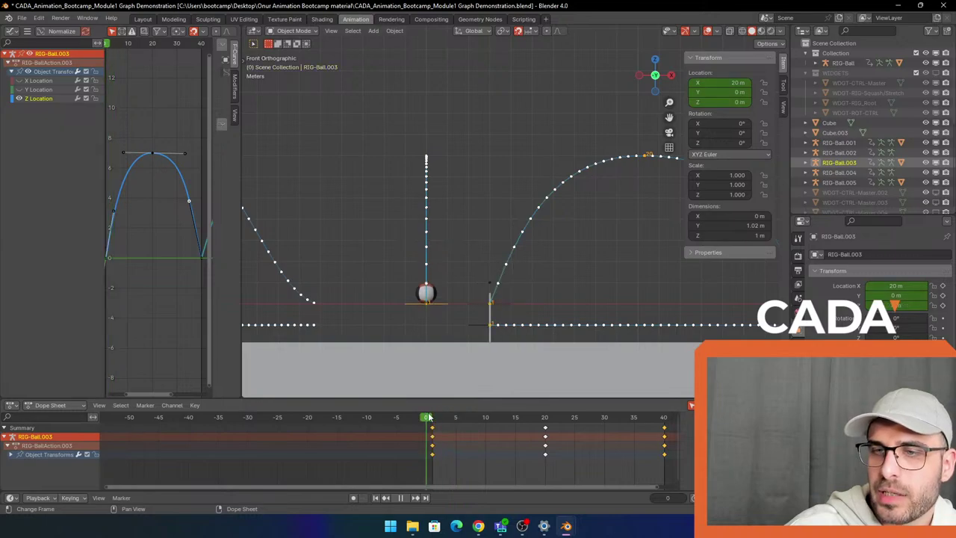
Step RIG-Ball.003 through frames 1 to 4 to examine the spacing of its dots as it leaves the ground
{"action": "middle_click_drag", "start_coordinate": [474, 284], "coordinate": [411, 188], "text": "ctrl"}
{"action": "scroll", "coordinate": [461, 271], "scroll_direction": "up", "scroll_amount": 4}
{"action": "middle_click_drag", "start_coordinate": [452, 249], "coordinate": [387, 282], "text": "shift"}
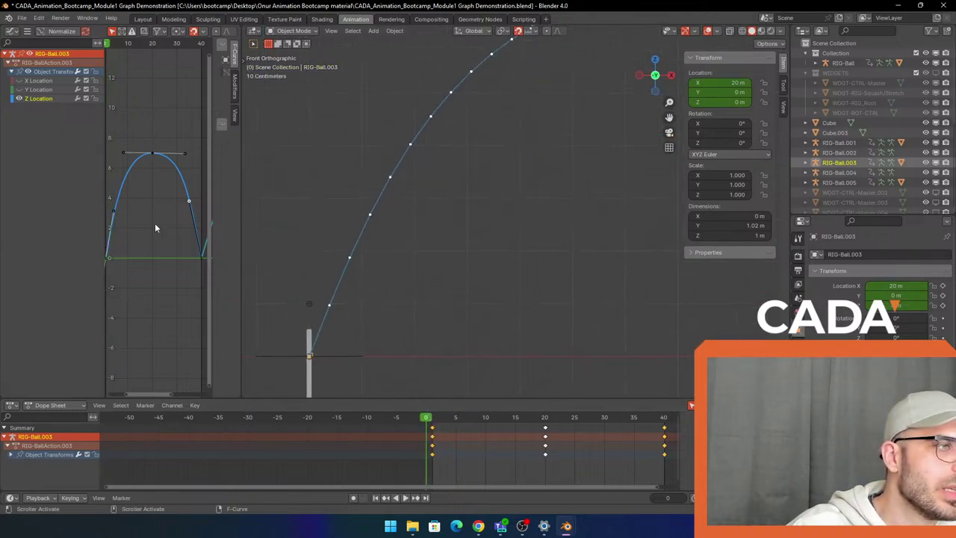
{"action": "left_click", "coordinate": [432, 419]}
{"action": "left_click_drag", "start_coordinate": [434, 423], "coordinate": [437, 419]}
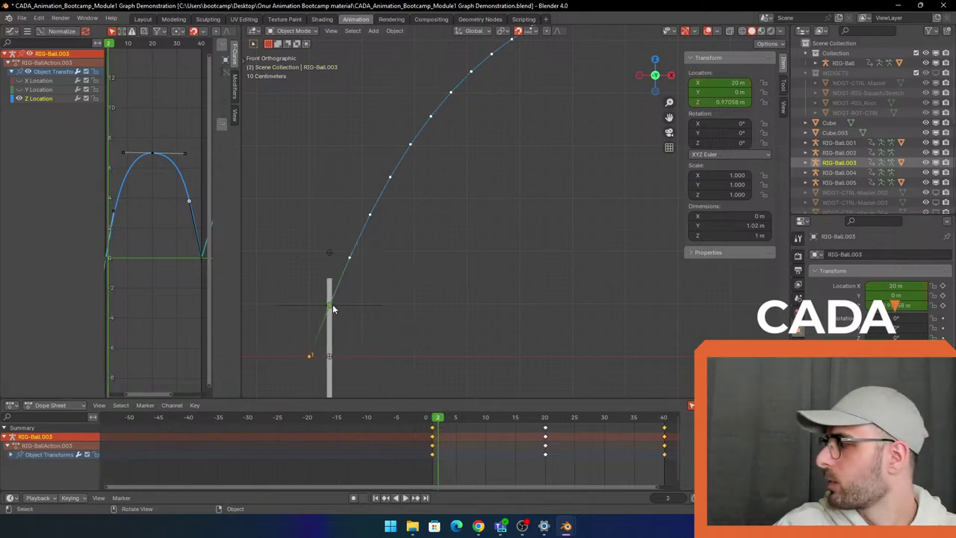
{"action": "middle_click_drag", "start_coordinate": [353, 304], "coordinate": [377, 329], "text": "shift"}
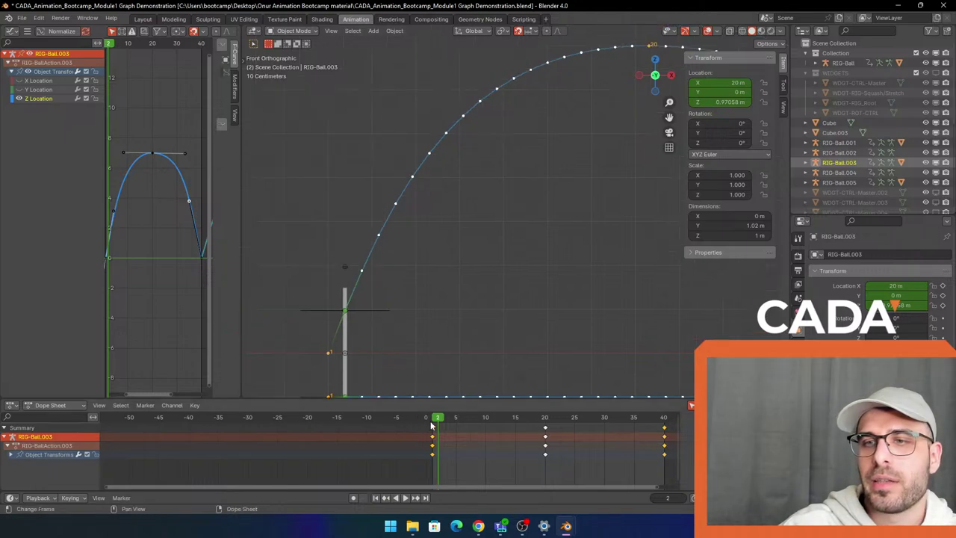
{"action": "left_click", "coordinate": [443, 420]}
{"action": "left_click", "coordinate": [449, 420]}
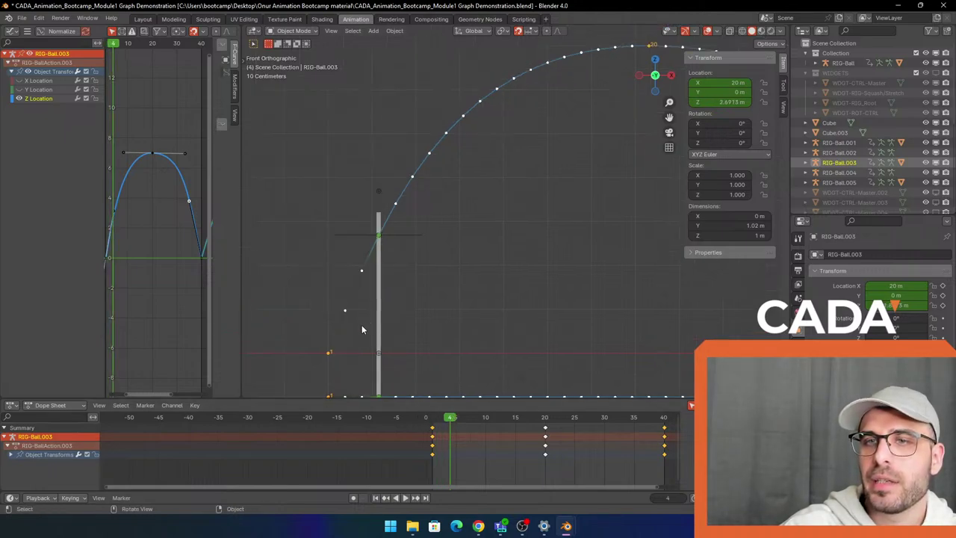
Scrub RIG-Ball.003 to frames 12 and 13 to examine how the spacing changes toward the top of the arc
{"action": "scroll", "coordinate": [362, 325], "scroll_direction": "down", "scroll_amount": 2}
{"action": "middle_click_drag", "start_coordinate": [387, 317], "coordinate": [341, 345], "text": "shift"}
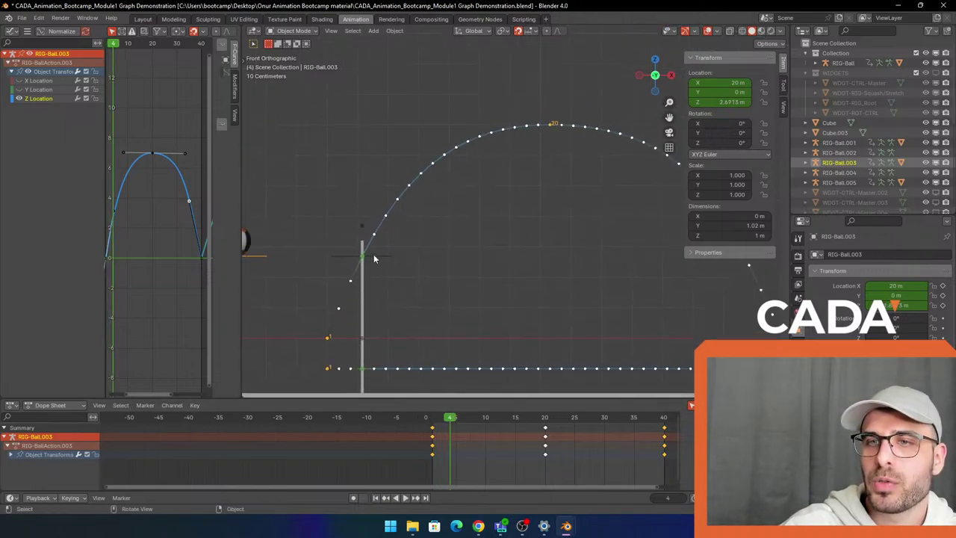
{"action": "middle_click_drag", "start_coordinate": [517, 246], "coordinate": [496, 261], "text": "shift"}
{"action": "key", "text": "space"}
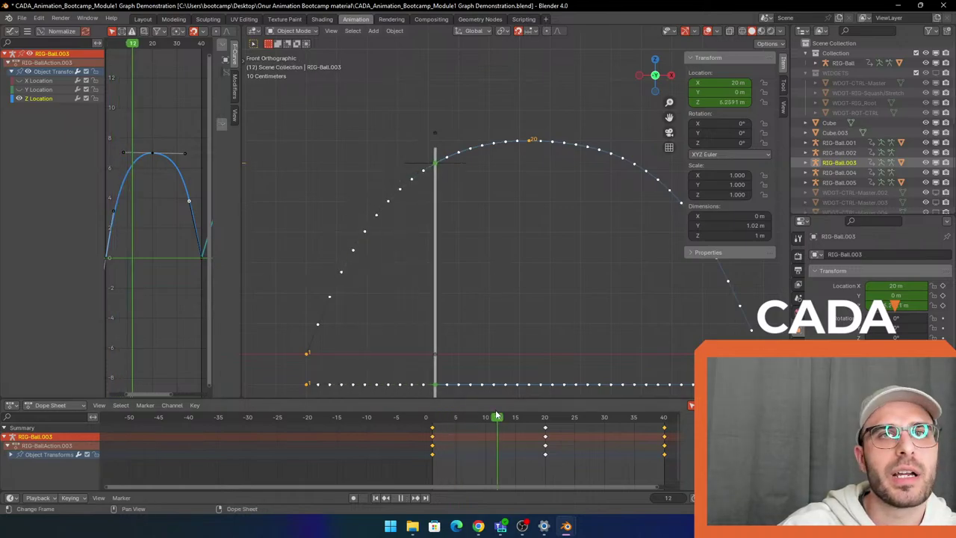
{"action": "key", "text": "space"}
{"action": "scroll", "coordinate": [418, 216], "scroll_direction": "up", "scroll_amount": 2}
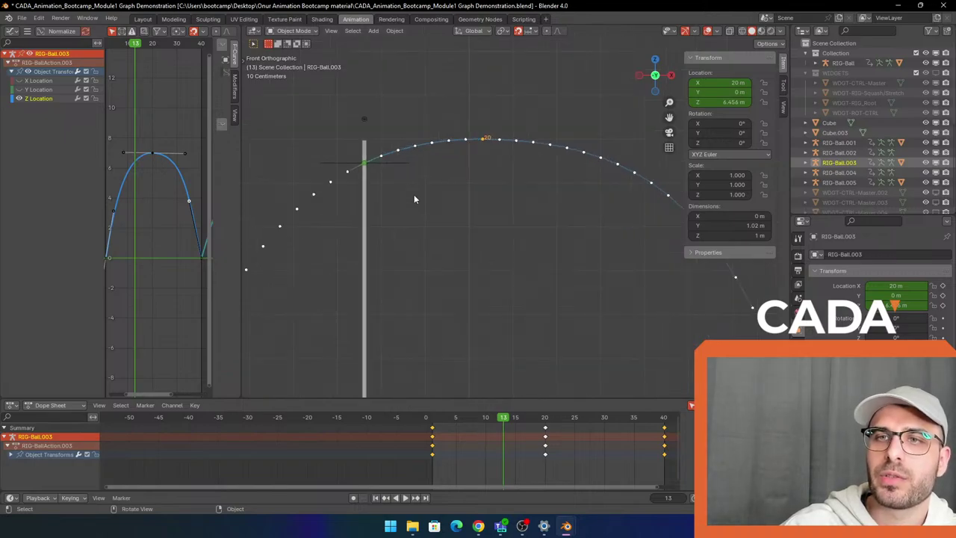
{"action": "scroll", "coordinate": [415, 197], "scroll_direction": "down", "scroll_amount": 1}
Return to frame 1 and examine the dot spacing along RIG-Ball.003's whole rounded motion path
{"action": "left_click_drag", "start_coordinate": [503, 417], "coordinate": [433, 422]}
{"action": "scroll", "coordinate": [496, 286], "scroll_direction": "down", "scroll_amount": 3}
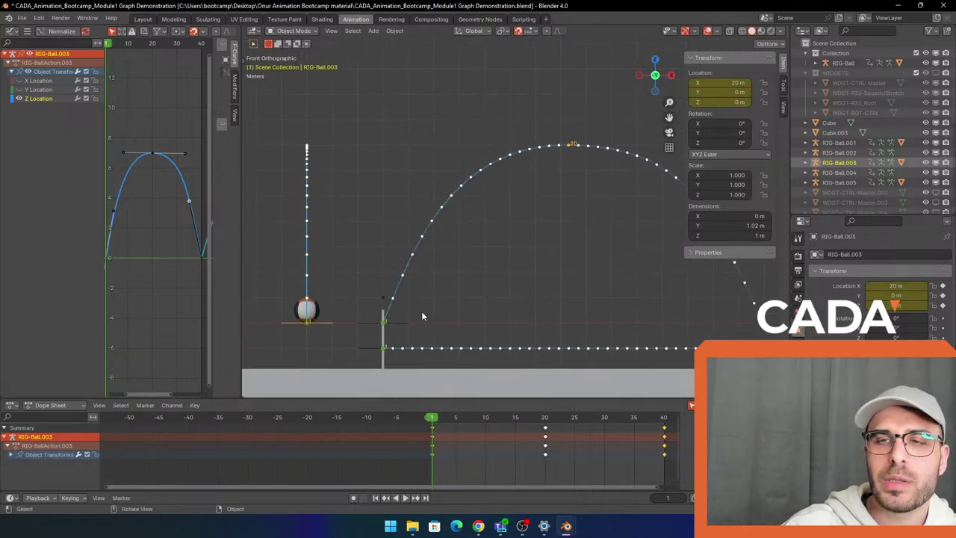
{"action": "middle_click_drag", "start_coordinate": [461, 288], "coordinate": [404, 283], "text": "shift"}
{"action": "scroll", "coordinate": [403, 283], "scroll_direction": "up", "scroll_amount": 1}
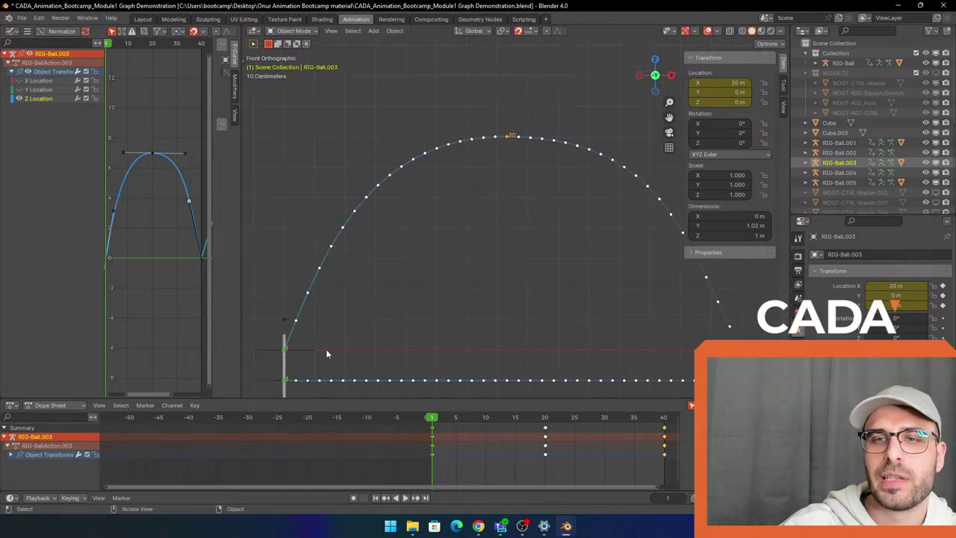
{"action": "middle_click_drag", "start_coordinate": [498, 190], "coordinate": [380, 205], "text": "shift"}
{"action": "middle_click_drag", "start_coordinate": [471, 214], "coordinate": [391, 175], "text": "shift"}
{"action": "left_click_drag", "start_coordinate": [452, 420], "coordinate": [433, 430]}
{"action": "scroll", "coordinate": [515, 325], "scroll_direction": "down", "scroll_amount": 5}
{"action": "scroll", "coordinate": [403, 249], "scroll_direction": "up", "scroll_amount": 6}
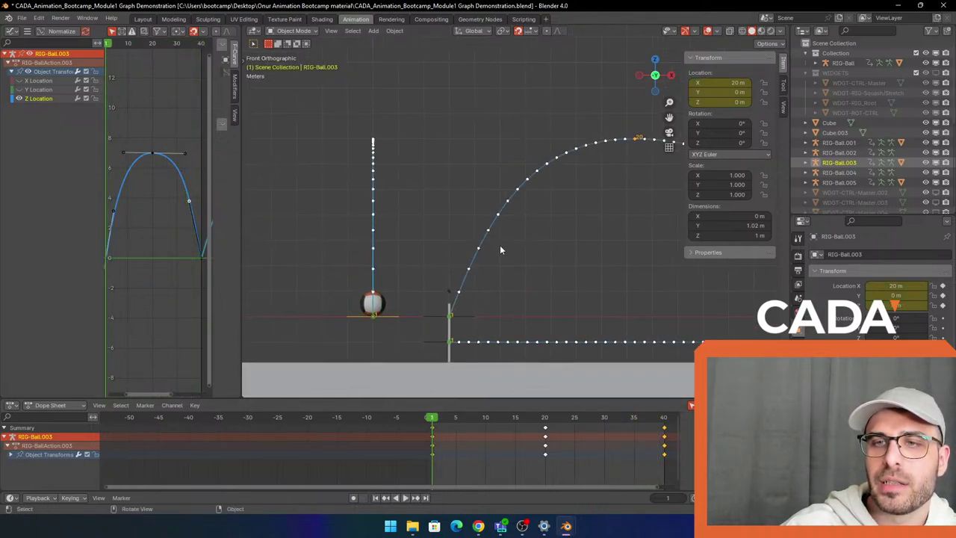
Play RIG-Ball.003's bounce and watch it between the two curved motion paths
{"action": "key", "text": "space"}
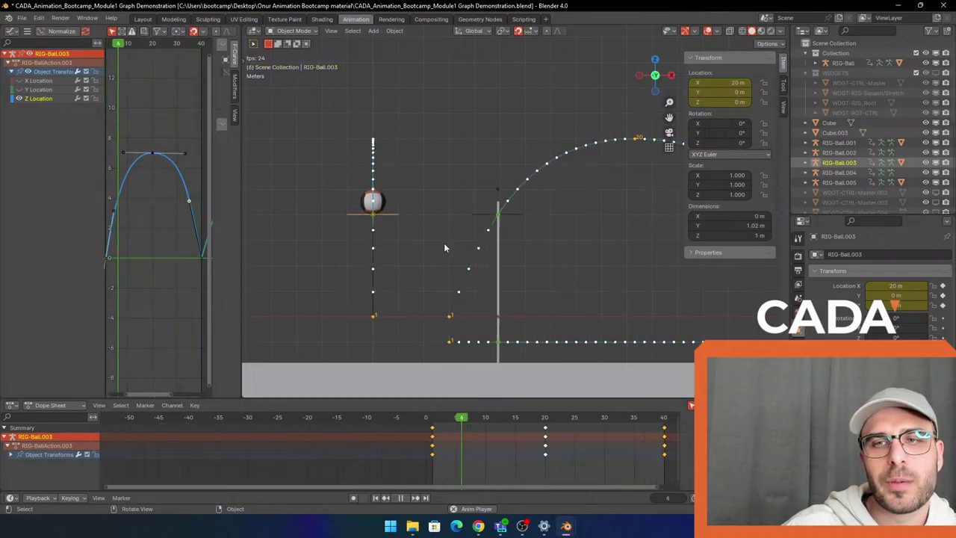
{"action": "middle_click_drag", "start_coordinate": [443, 243], "coordinate": [515, 246], "text": "shift"}
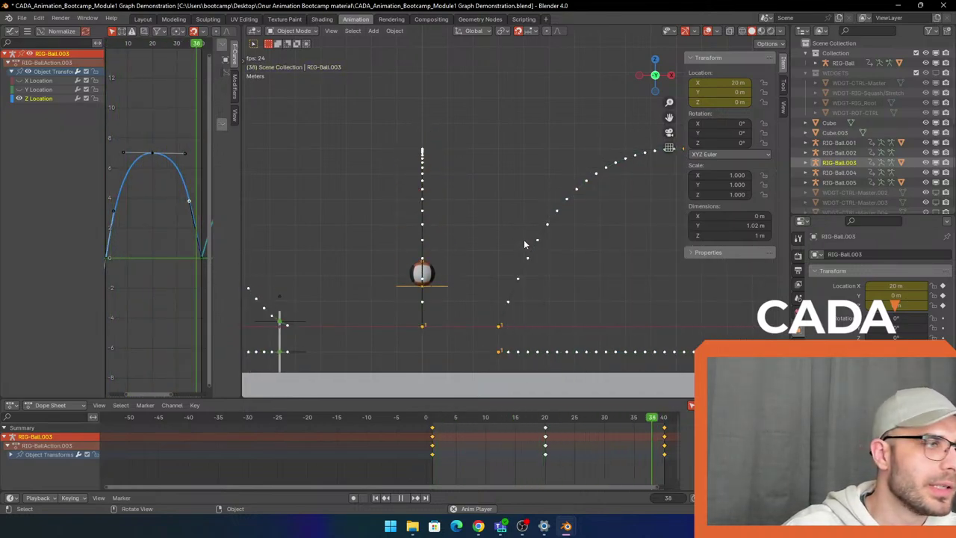
{"action": "middle_click_drag", "start_coordinate": [495, 217], "coordinate": [527, 221], "text": "shift"}
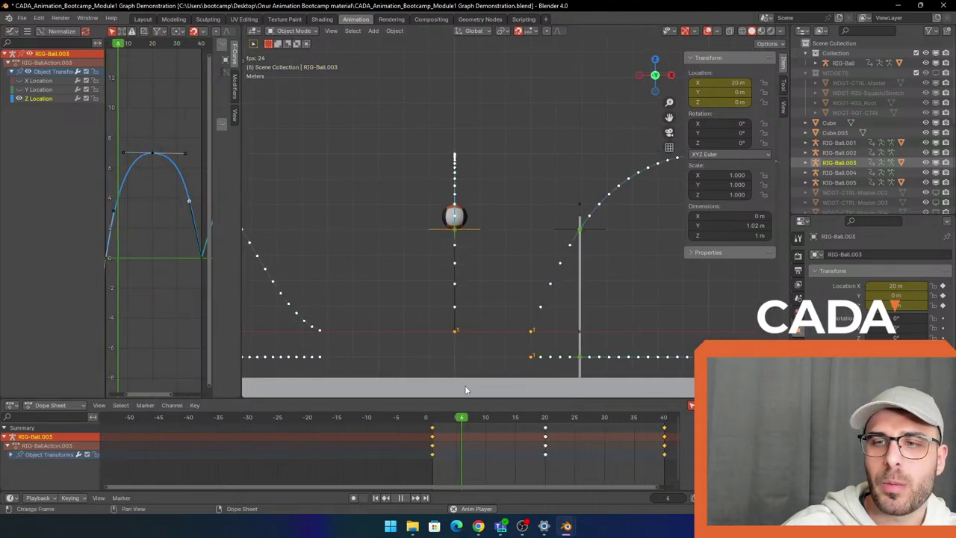
Replay RIG-Ball.003's bounce to watch its rhythm, and stop playback near the start of the cycle
{"action": "key", "text": "space"}
{"action": "key", "text": "space"}
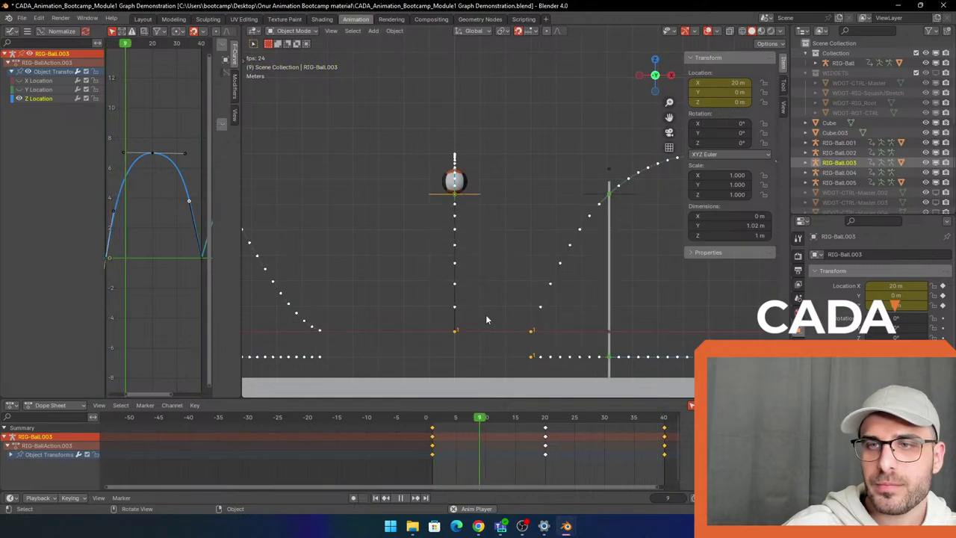
{"action": "scroll", "coordinate": [488, 312], "scroll_direction": "down", "scroll_amount": 1}
{"action": "key", "text": "space"}
Select the evenly eased RIG-Ball, widen the Graph Editor beside it and return to frame 1
{"action": "middle_click_drag", "start_coordinate": [345, 257], "coordinate": [433, 257], "text": "shift"}
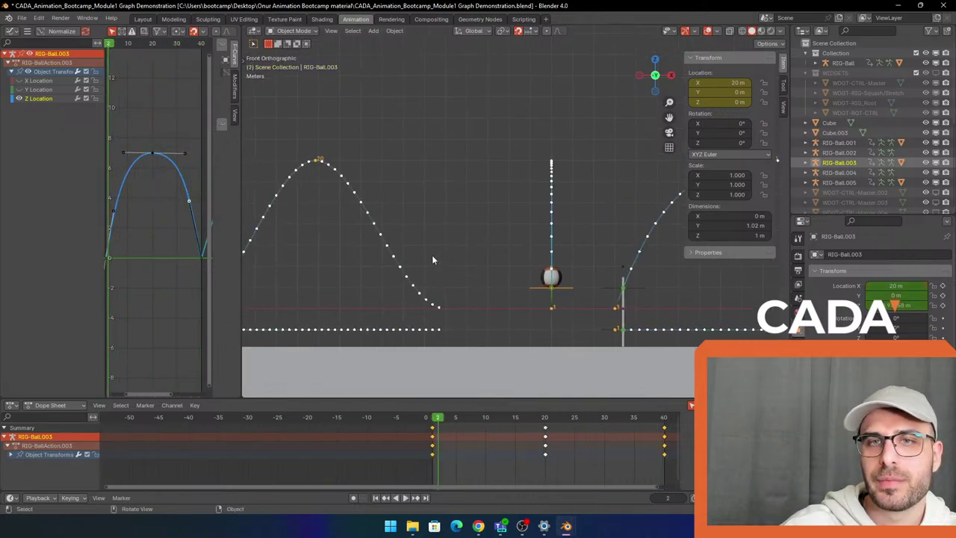
{"action": "middle_click_drag", "start_coordinate": [294, 269], "coordinate": [374, 261], "text": "shift"}
{"action": "middle_click_drag", "start_coordinate": [358, 294], "coordinate": [477, 272], "text": "shift"}
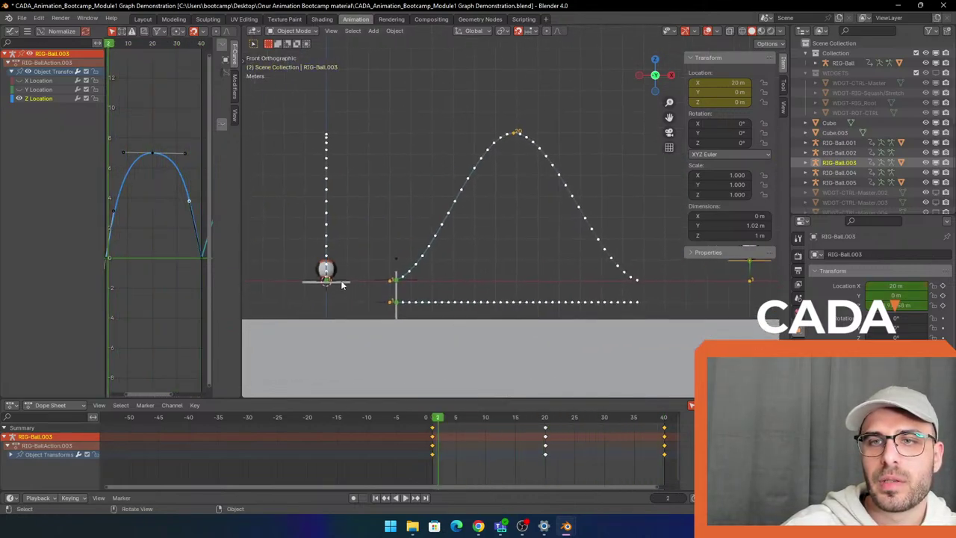
{"action": "left_click", "coordinate": [340, 281]}
{"action": "left_click_drag", "start_coordinate": [240, 248], "coordinate": [421, 258]}
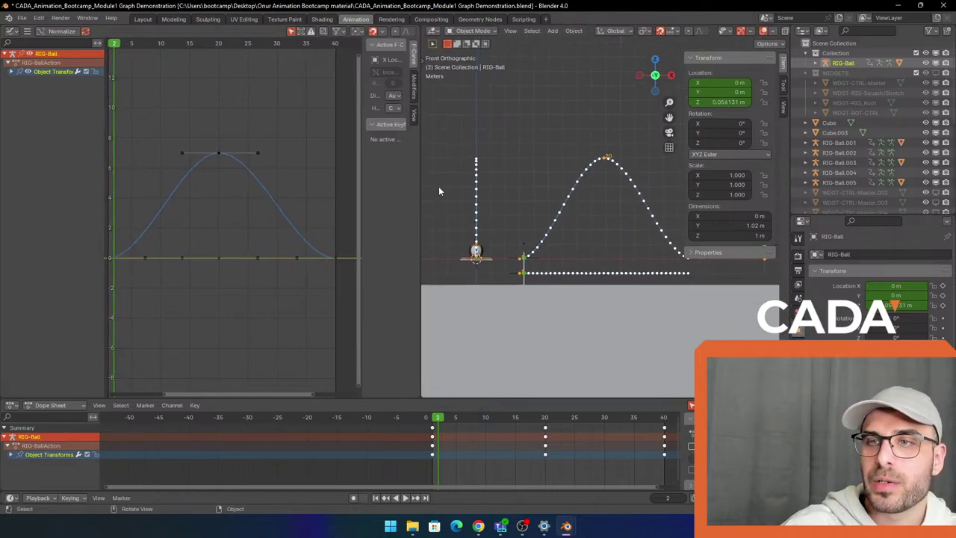
{"action": "middle_click_drag", "start_coordinate": [494, 231], "coordinate": [486, 262], "text": "shift"}
{"action": "left_click_drag", "start_coordinate": [436, 416], "coordinate": [431, 417]}
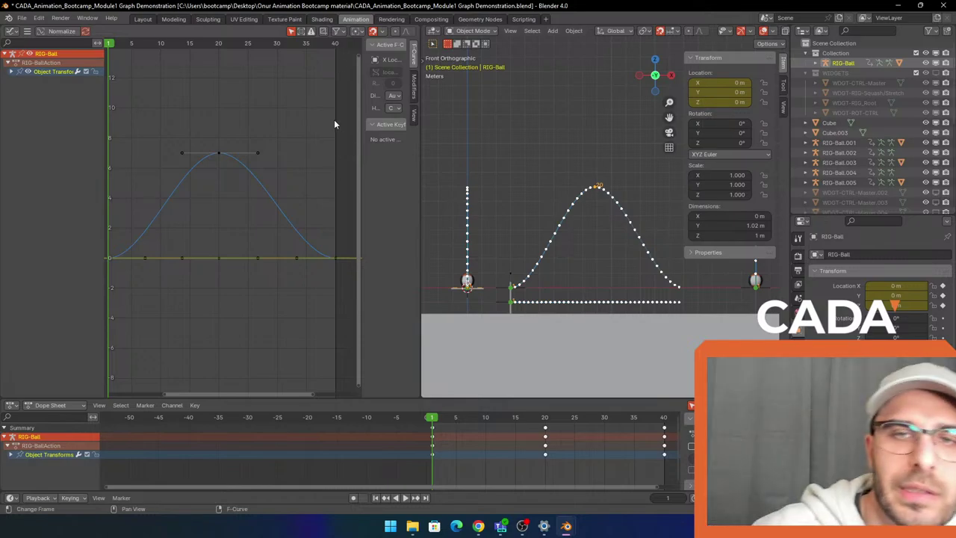
Examine how RIG-Ball's Z curve eases out of its first keyframe and into the peak at frame 20
{"action": "scroll", "coordinate": [149, 273], "scroll_direction": "up", "scroll_amount": 1}
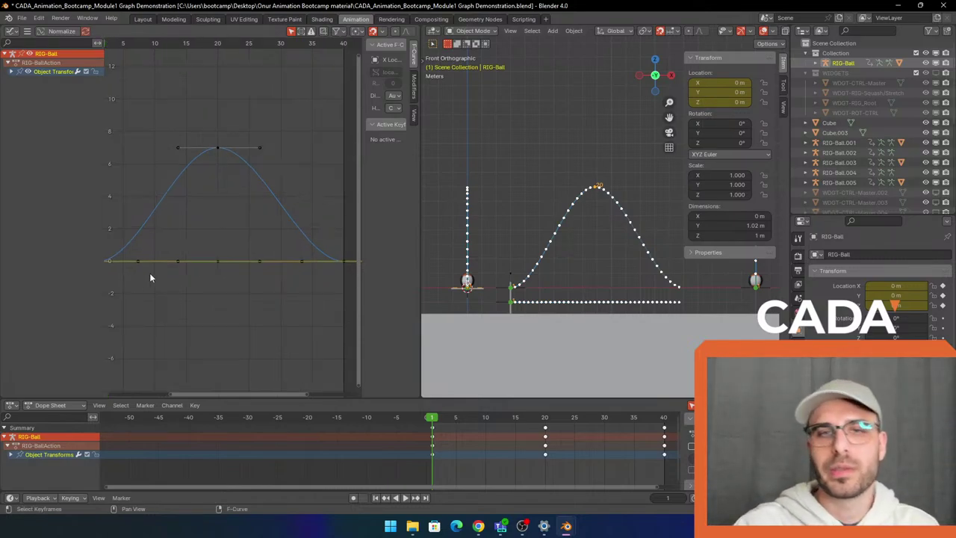
{"action": "middle_click_drag", "start_coordinate": [205, 237], "coordinate": [254, 236]}
{"action": "left_click", "coordinate": [188, 262]}
{"action": "mouse_move", "coordinate": [217, 267]}
{"action": "middle_mouse_down", "text": "ctrl"}
{"action": "mouse_move", "coordinate": [188, 256]}
{"action": "mouse_move", "coordinate": [232, 278]}
{"action": "middle_mouse_up", "text": "ctrl"}
{"action": "middle_click_drag", "start_coordinate": [328, 281], "coordinate": [316, 293]}
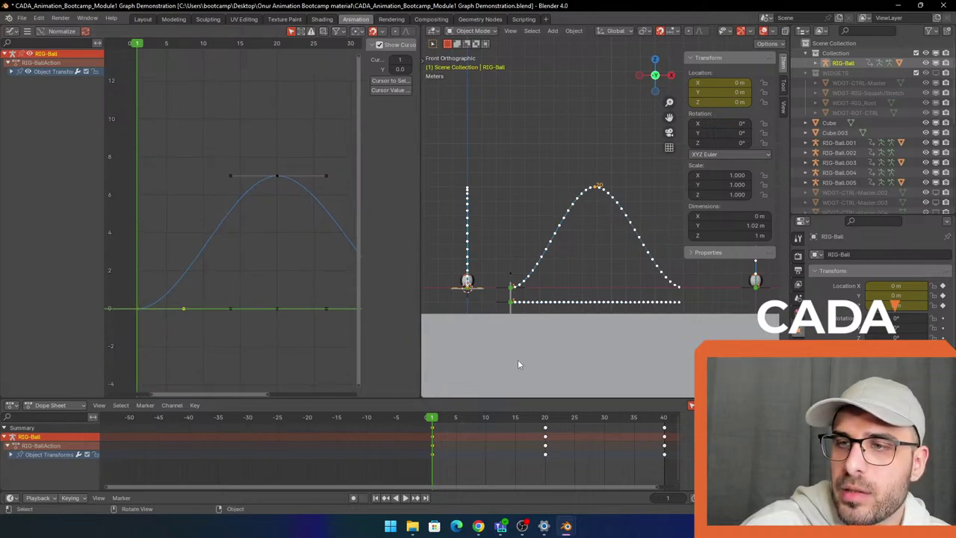
Compare the motion paths of RIG-Ball and RIG-Ball.003 in a widened front view, scrubbing to frame 3
{"action": "middle_click_drag", "start_coordinate": [524, 297], "coordinate": [568, 302]}
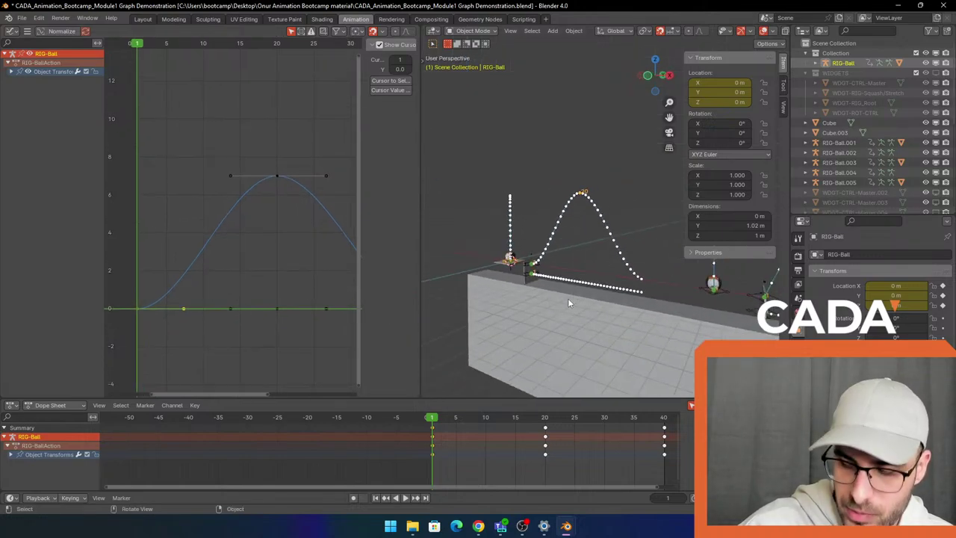
{"action": "left_click", "coordinate": [647, 77]}
{"action": "middle_click_drag", "start_coordinate": [641, 206], "coordinate": [425, 180], "text": "shift"}
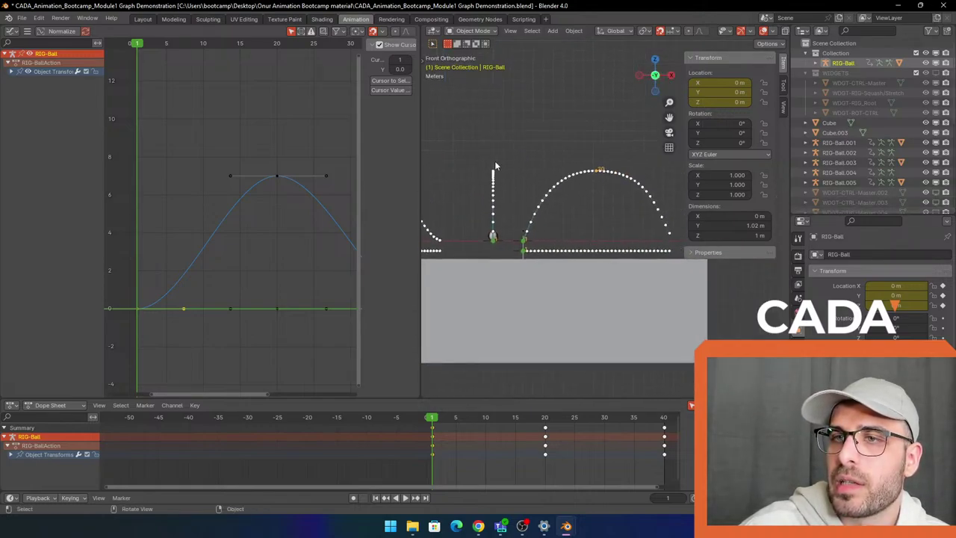
{"action": "left_click_drag", "start_coordinate": [422, 195], "coordinate": [246, 202]}
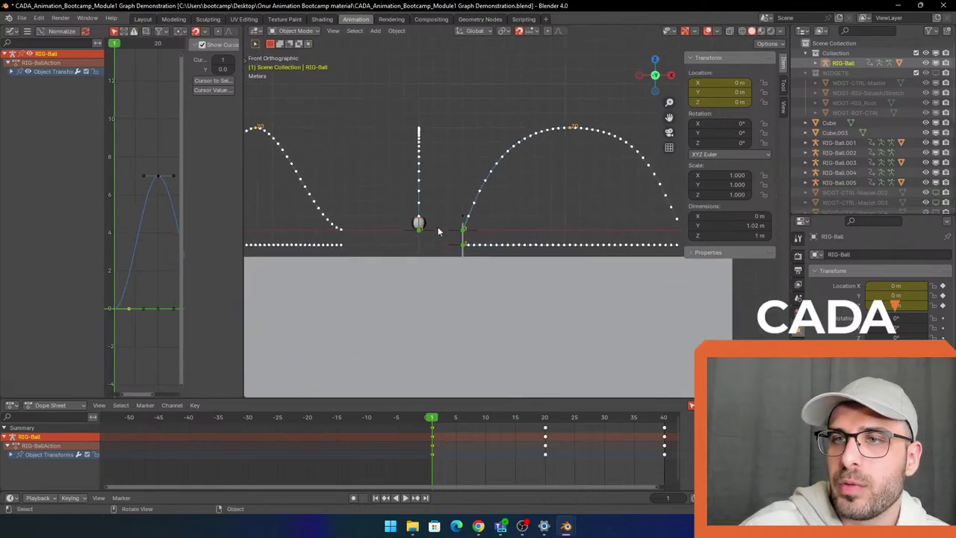
{"action": "middle_click_drag", "start_coordinate": [306, 215], "coordinate": [493, 239], "text": "shift"}
{"action": "middle_click_drag", "start_coordinate": [389, 236], "coordinate": [401, 236], "text": "shift"}
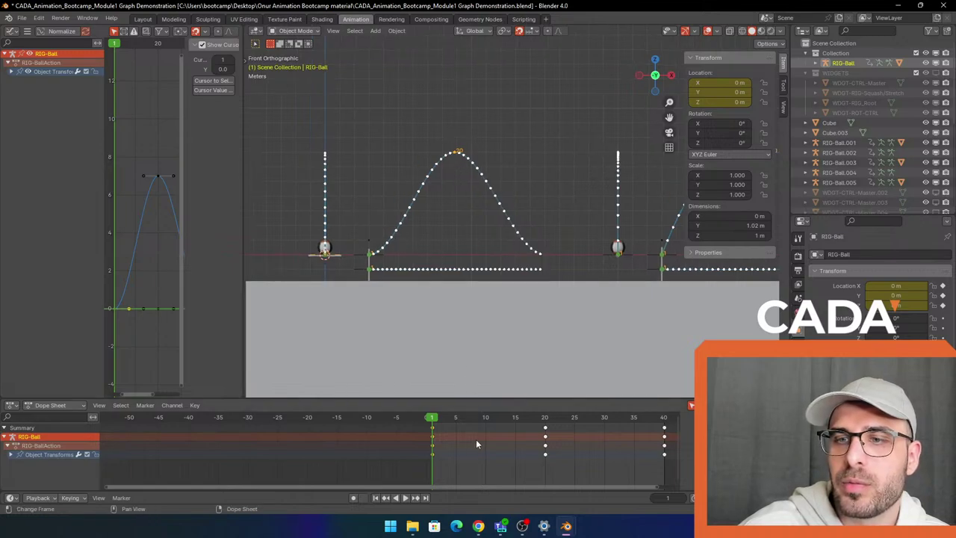
{"action": "left_click_drag", "start_coordinate": [436, 420], "coordinate": [445, 421]}
Close the graph demonstration file without saving, and select all objects in CADA_Animation_Bootcamp_Module1.blend in front view
{"action": "left_click", "coordinate": [947, 5]}
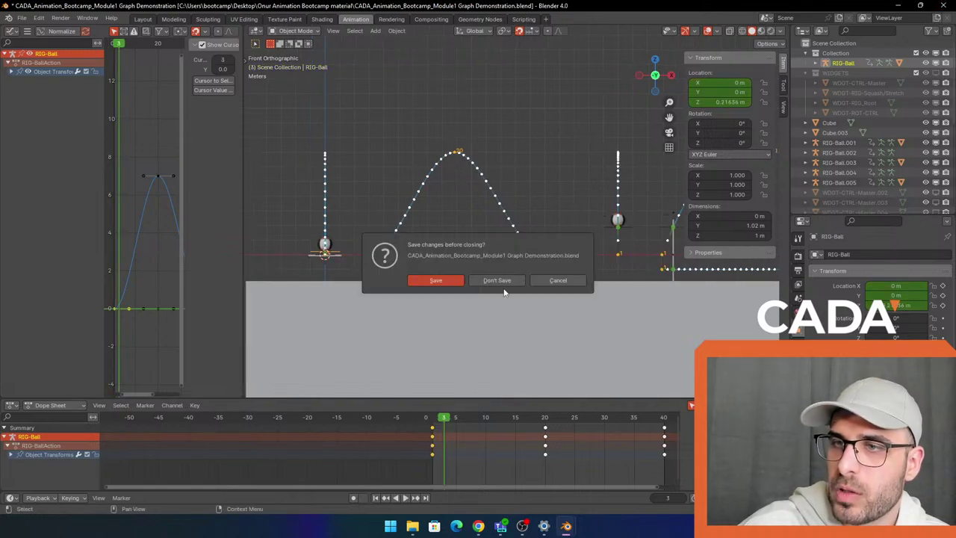
{"action": "left_click", "coordinate": [497, 280]}
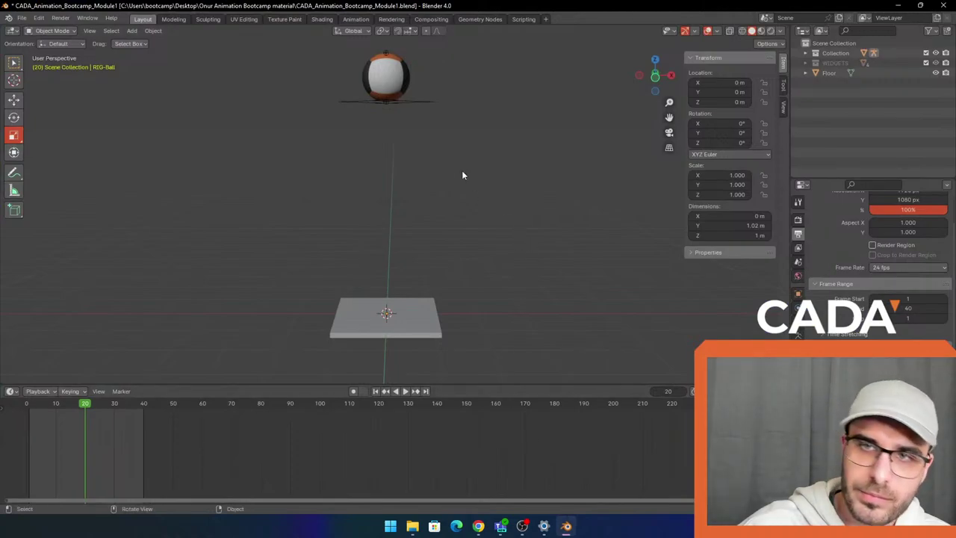
{"action": "key", "text": "a"}
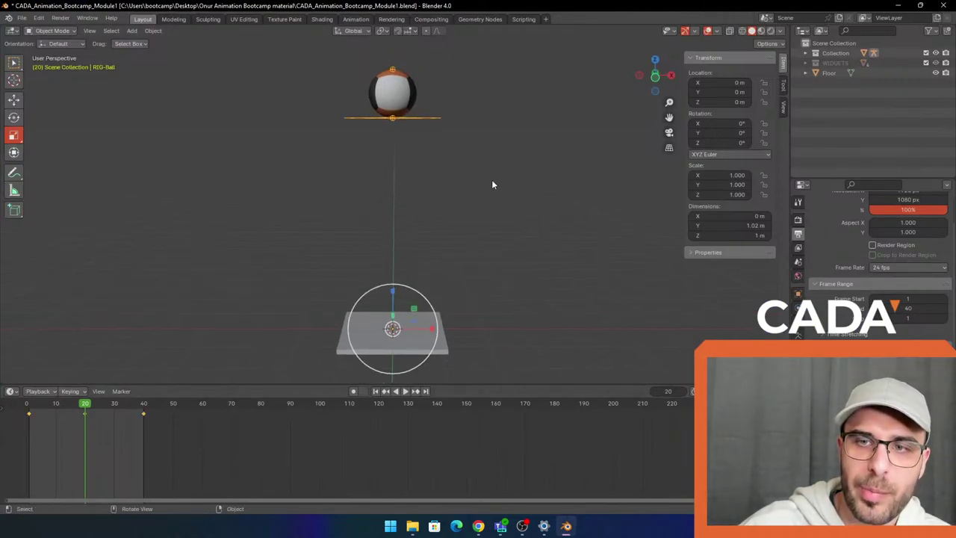
{"action": "left_click", "coordinate": [655, 77]}
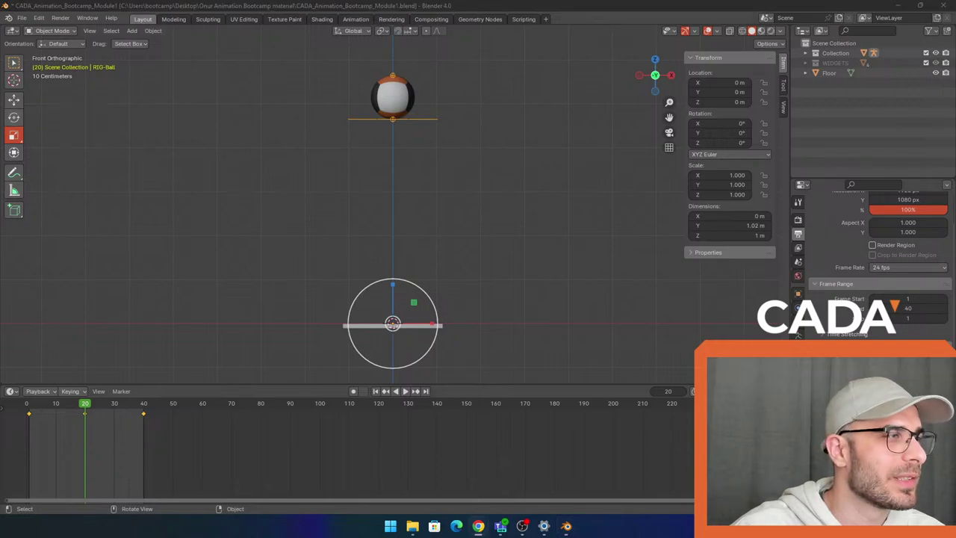
Switch to the Animation workspace and frame the ball and floor from the front in its main viewport
{"action": "left_click", "coordinate": [368, 19]}
{"action": "middle_click_drag", "start_coordinate": [480, 177], "coordinate": [512, 179]}
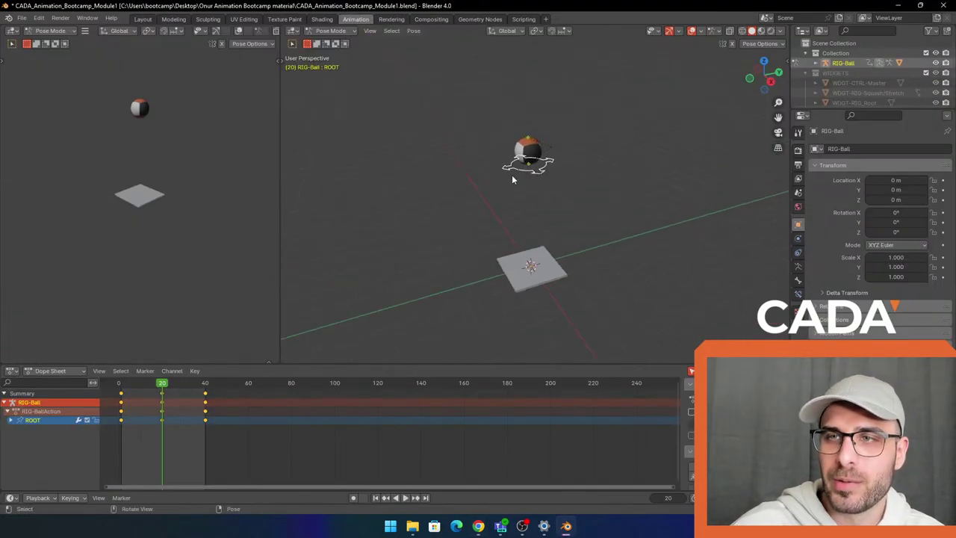
{"action": "left_click", "coordinate": [143, 18]}
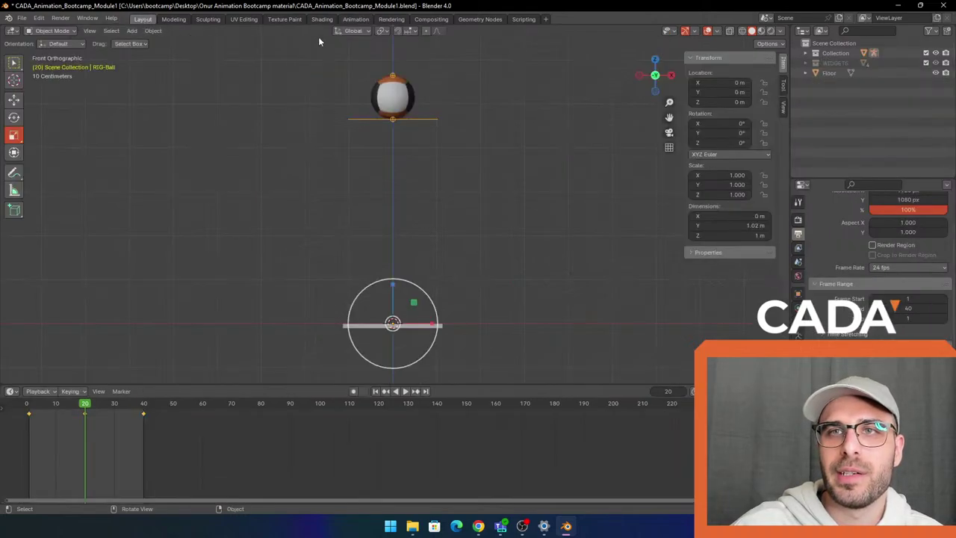
{"action": "left_click", "coordinate": [360, 21]}
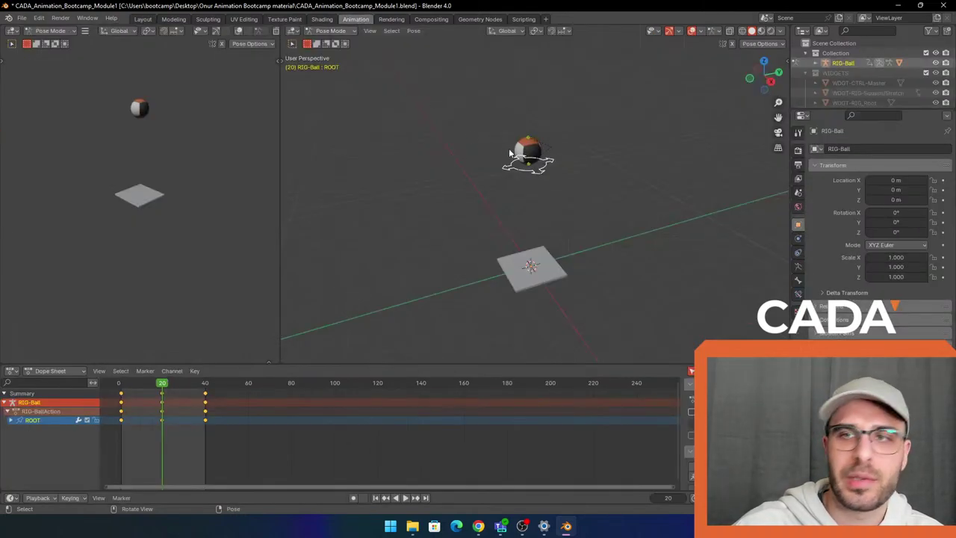
{"action": "middle_click_drag", "start_coordinate": [717, 112], "coordinate": [600, 134]}
{"action": "left_click", "coordinate": [750, 77]}
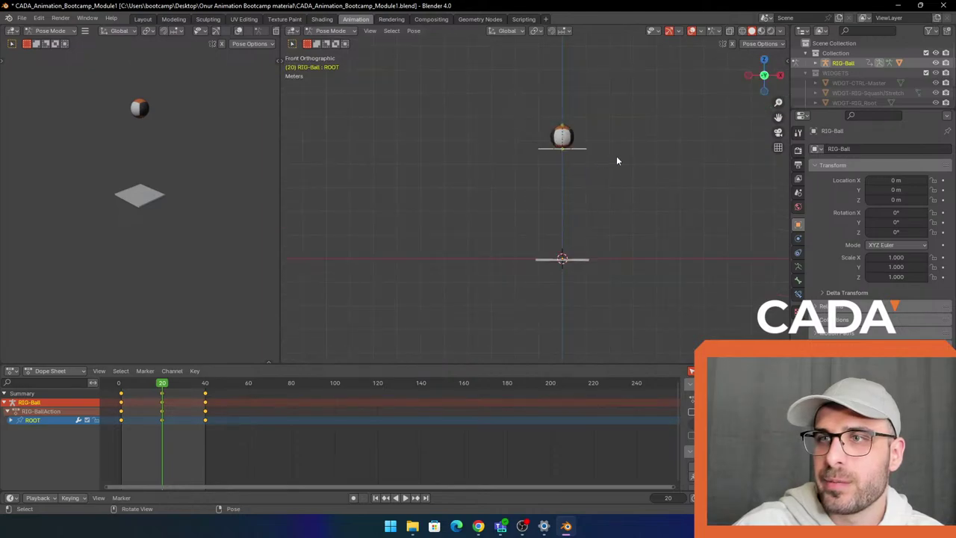
{"action": "scroll", "coordinate": [363, 234], "scroll_direction": "up", "scroll_amount": 3}
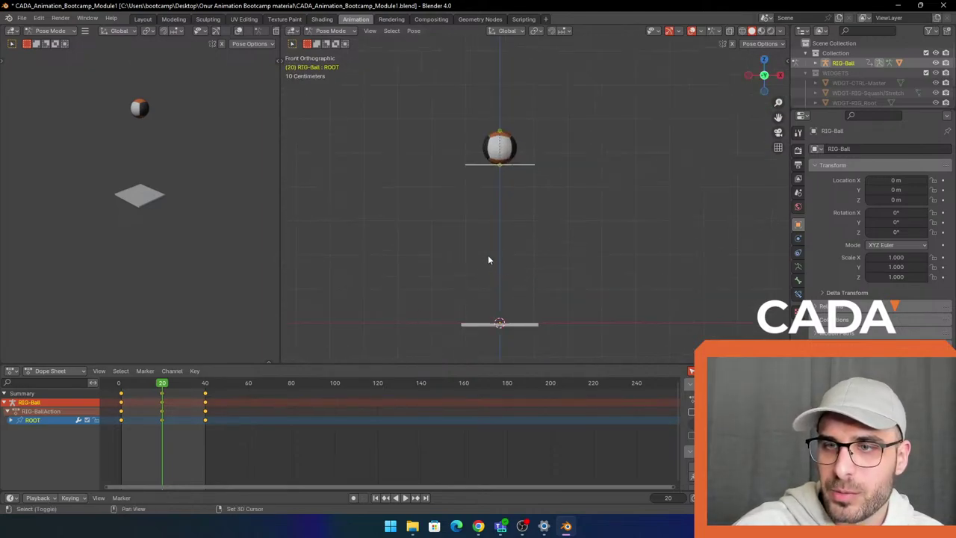
{"action": "middle_click_drag", "start_coordinate": [438, 262], "coordinate": [427, 268], "text": "shift"}
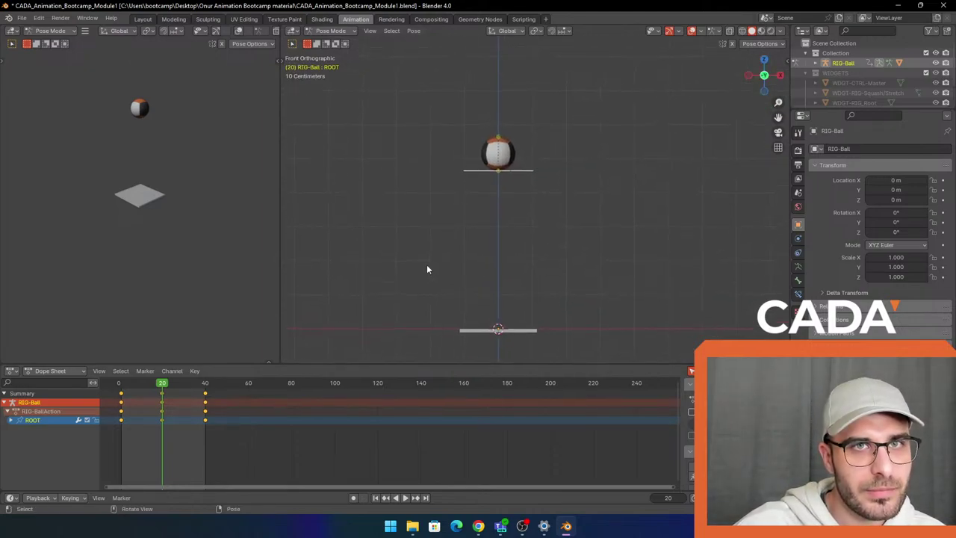
Compare the Layout workspace with the Animation workspace, and finish in Animation with the front view restored
{"action": "left_click_drag", "start_coordinate": [283, 198], "coordinate": [307, 196]}
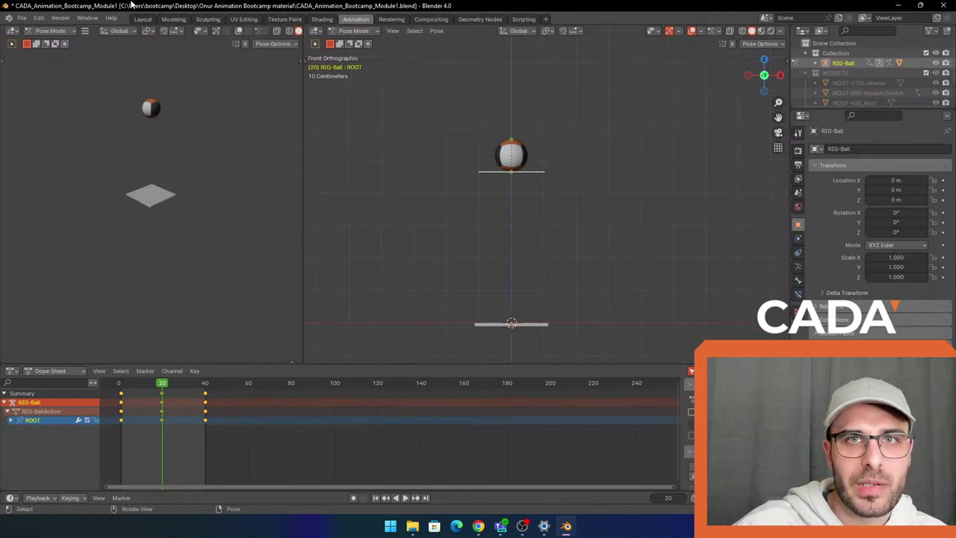
{"action": "left_click", "coordinate": [142, 19]}
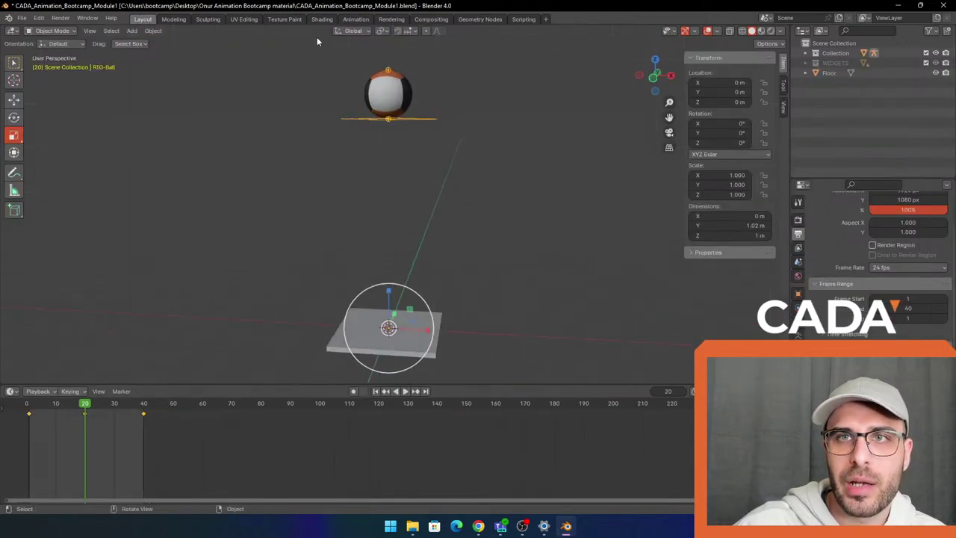
{"action": "left_click", "coordinate": [354, 19]}
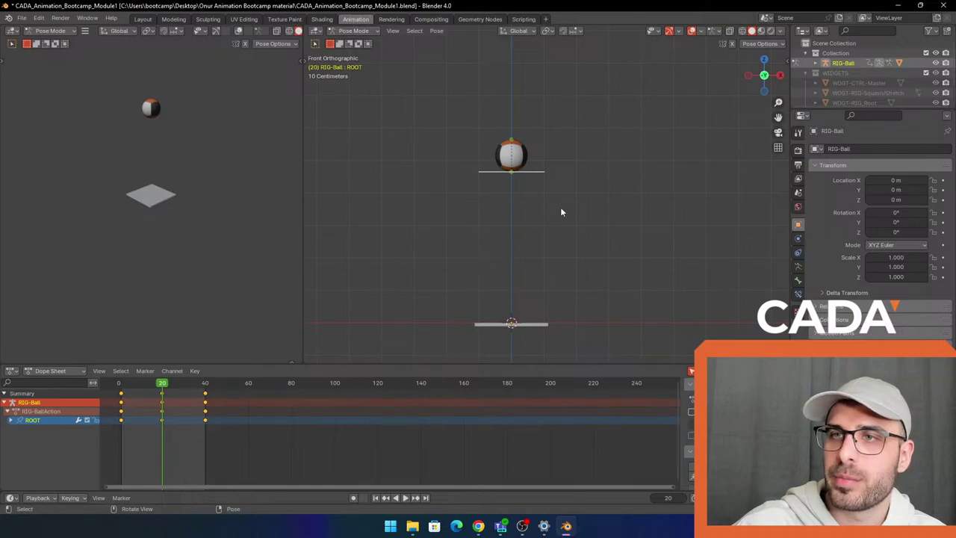
{"action": "middle_click_drag", "start_coordinate": [561, 208], "coordinate": [574, 226]}
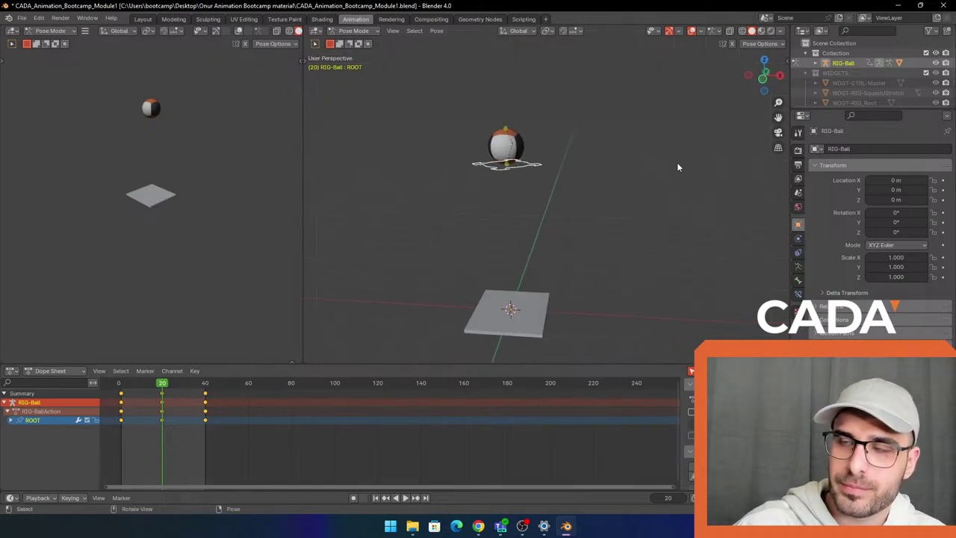
{"action": "left_click", "coordinate": [764, 79]}
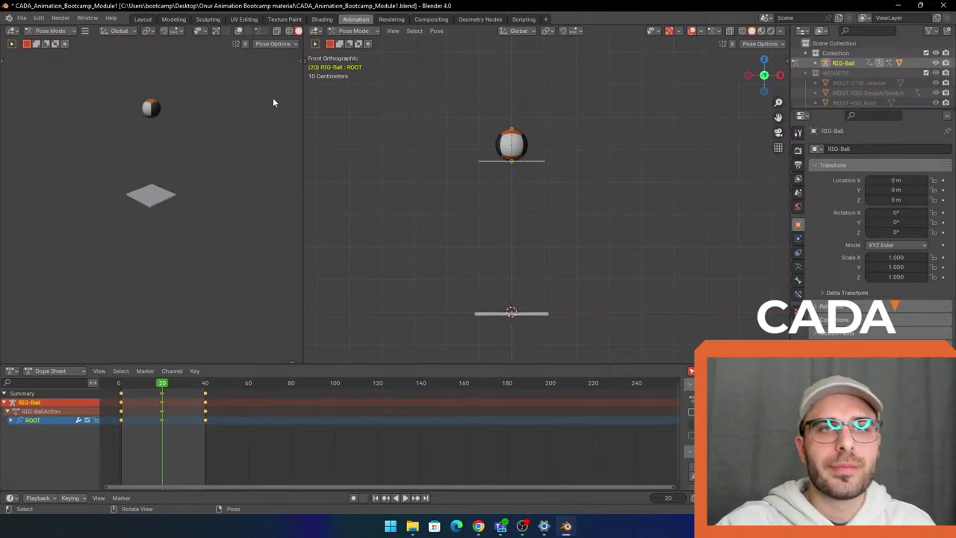
Change the smaller 3D viewport of the Animation workspace into a Graph Editor
{"action": "mouse_move", "coordinate": [305, 167]}
{"action": "left_mouse_down"}
{"action": "mouse_move", "coordinate": [333, 162]}
{"action": "mouse_move", "coordinate": [264, 164]}
{"action": "mouse_move", "coordinate": [303, 161]}
{"action": "mouse_move", "coordinate": [295, 161]}
{"action": "left_mouse_up"}
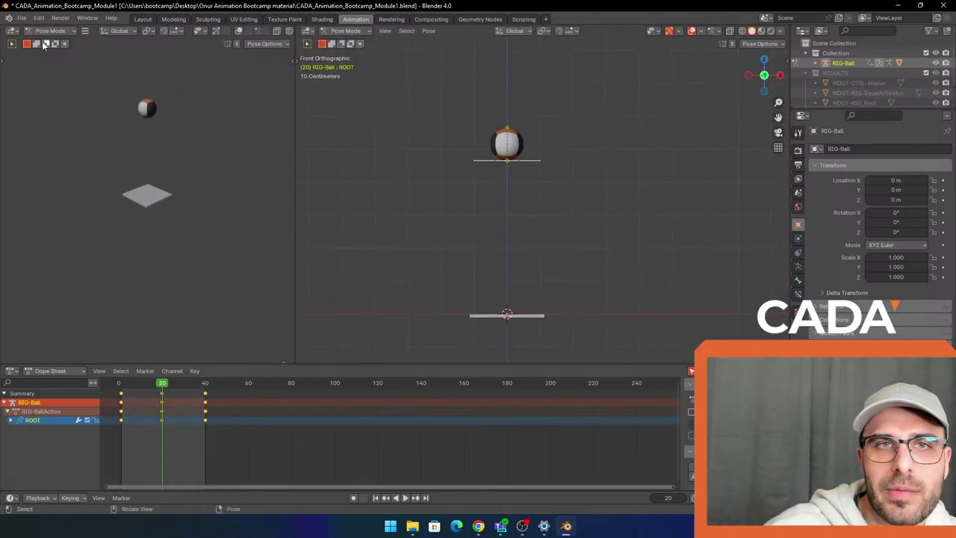
{"action": "left_click", "coordinate": [11, 30]}
{"action": "left_click", "coordinate": [11, 30]}
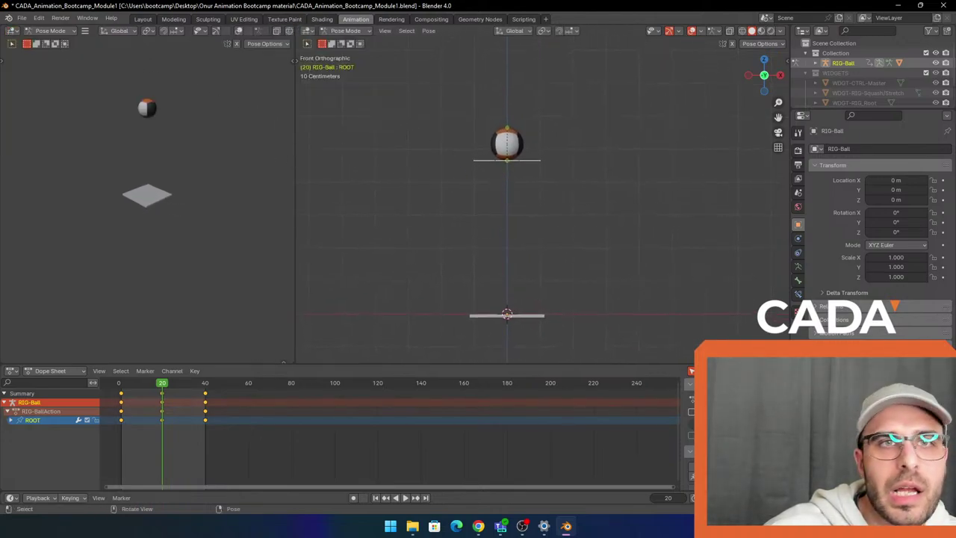
{"action": "left_click", "coordinate": [13, 31]}
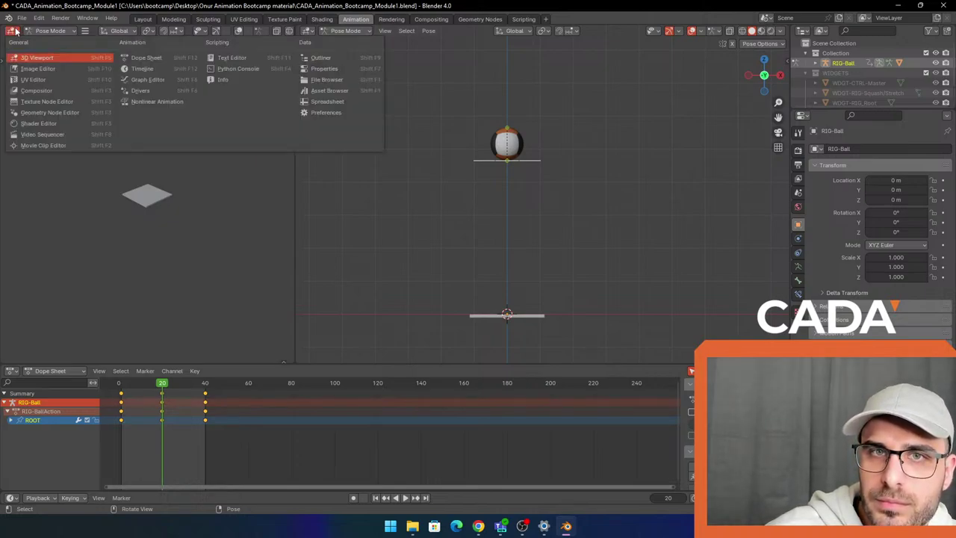
{"action": "left_click", "coordinate": [15, 31]}
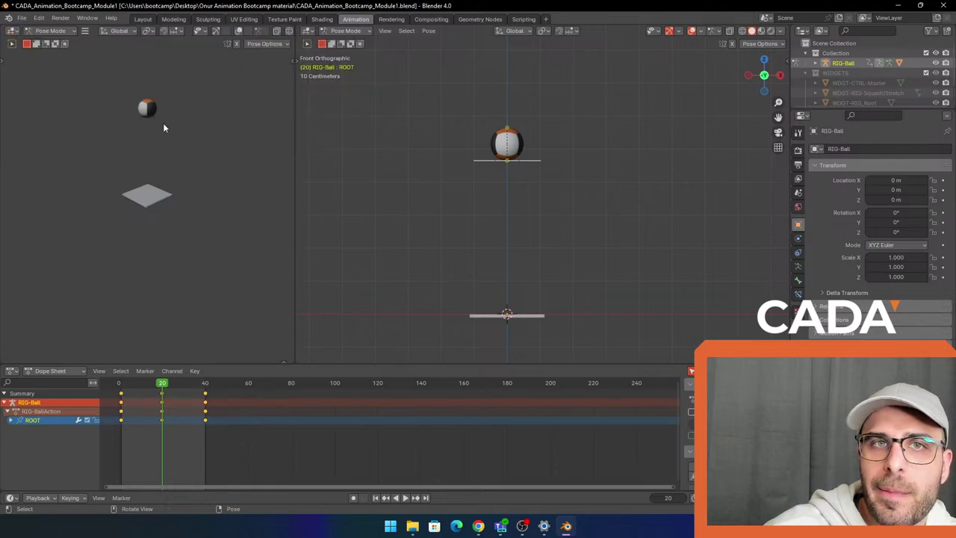
{"action": "left_click", "coordinate": [13, 31]}
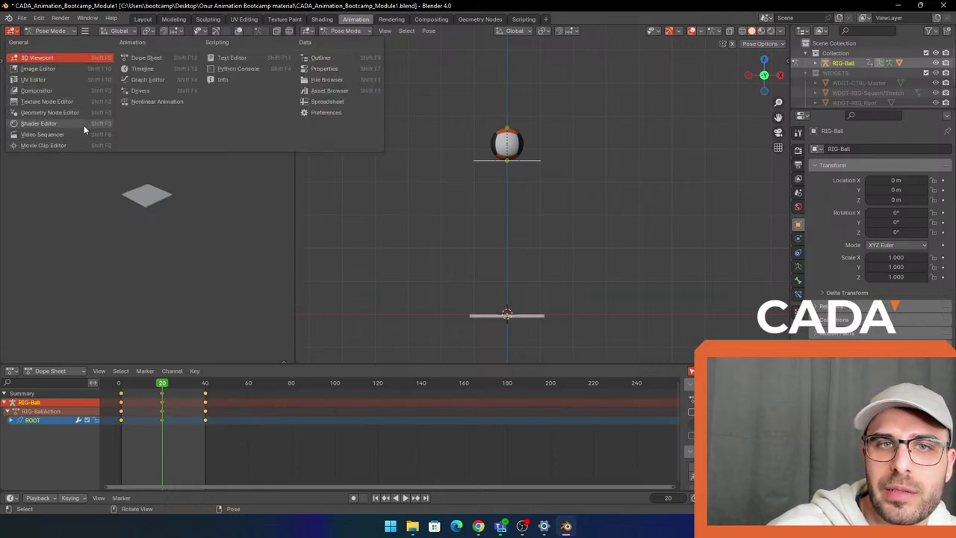
{"action": "left_click", "coordinate": [153, 80]}
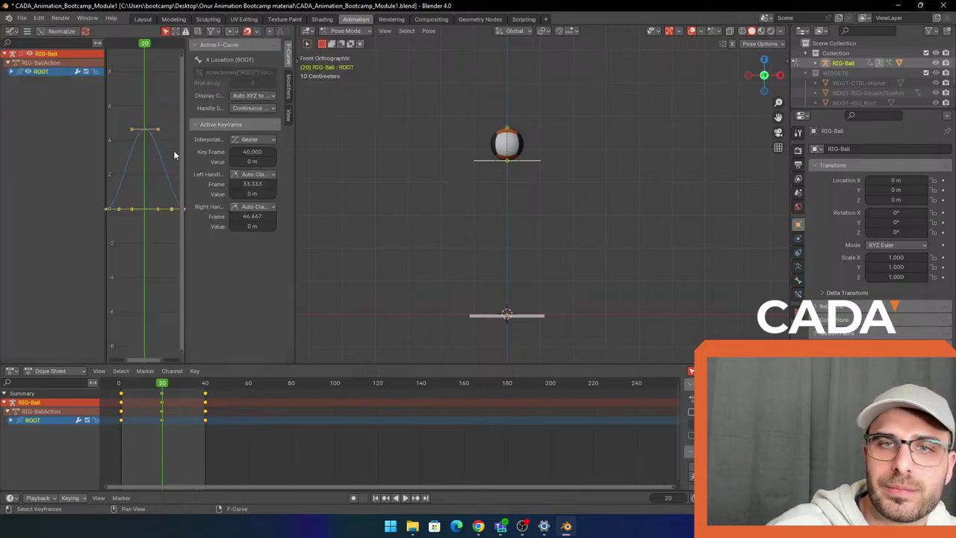
Widen the Graph Editor, fit the ball's curve in it, and scrub the playhead to frame 2
{"action": "mouse_move", "coordinate": [296, 185]}
{"action": "left_mouse_down"}
{"action": "mouse_move", "coordinate": [406, 183]}
{"action": "mouse_move", "coordinate": [284, 177]}
{"action": "mouse_move", "coordinate": [311, 188]}
{"action": "mouse_move", "coordinate": [292, 192]}
{"action": "left_mouse_up"}
{"action": "scroll", "coordinate": [237, 206], "scroll_direction": "down", "scroll_amount": 2}
{"action": "middle_click_drag", "start_coordinate": [202, 195], "coordinate": [207, 218]}
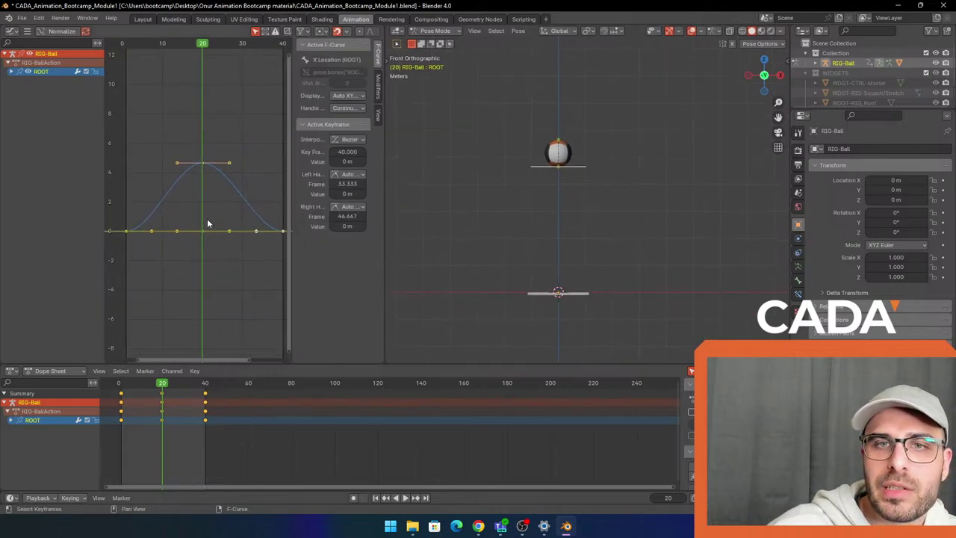
{"action": "scroll", "coordinate": [223, 173], "scroll_direction": "up", "scroll_amount": 2}
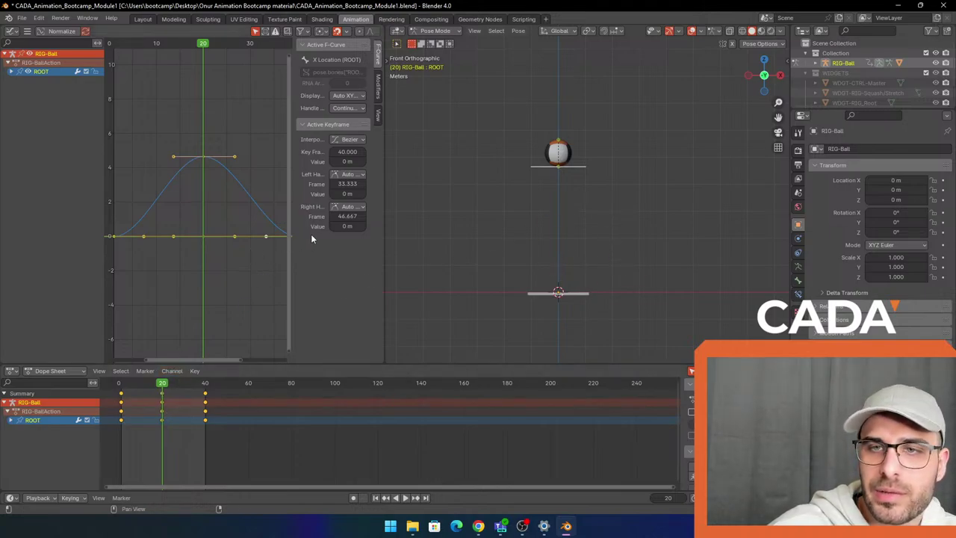
{"action": "middle_click_drag", "start_coordinate": [198, 200], "coordinate": [258, 162]}
{"action": "left_click_drag", "start_coordinate": [280, 53], "coordinate": [197, 70]}
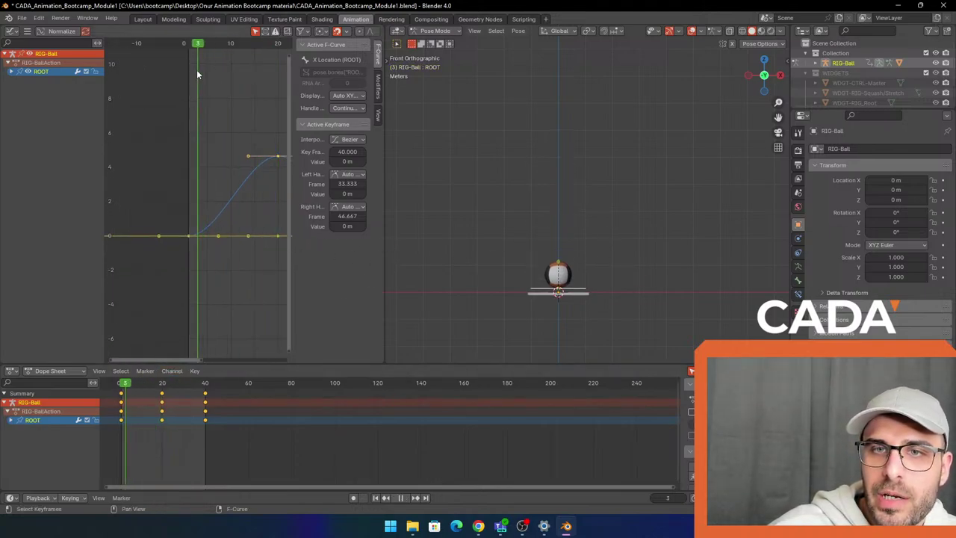
{"action": "middle_click_drag", "start_coordinate": [208, 146], "coordinate": [144, 142]}
Show only ROOT's Z Location curve by hiding X and Y Location, and widen the Graph Editor to fit the whole curve
{"action": "left_click", "coordinate": [10, 71]}
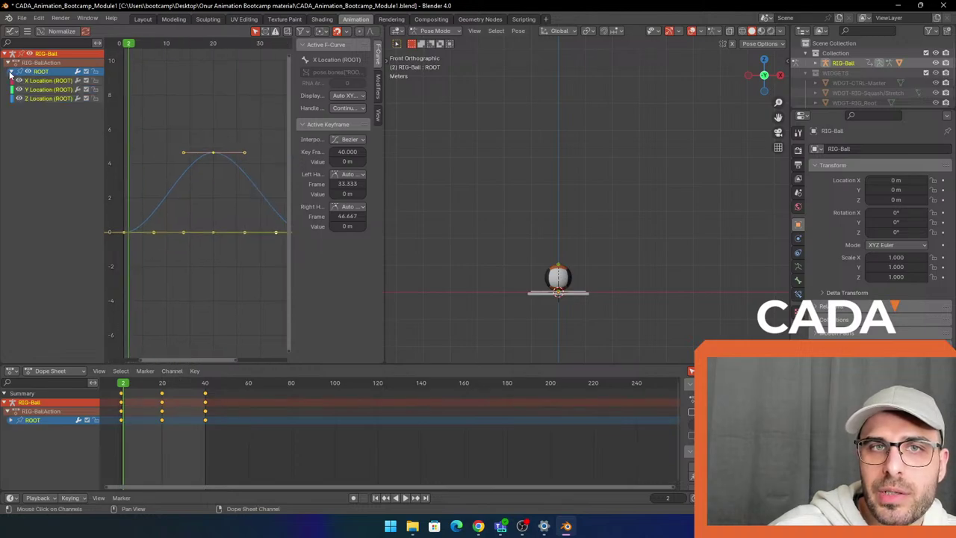
{"action": "left_click", "coordinate": [590, 292]}
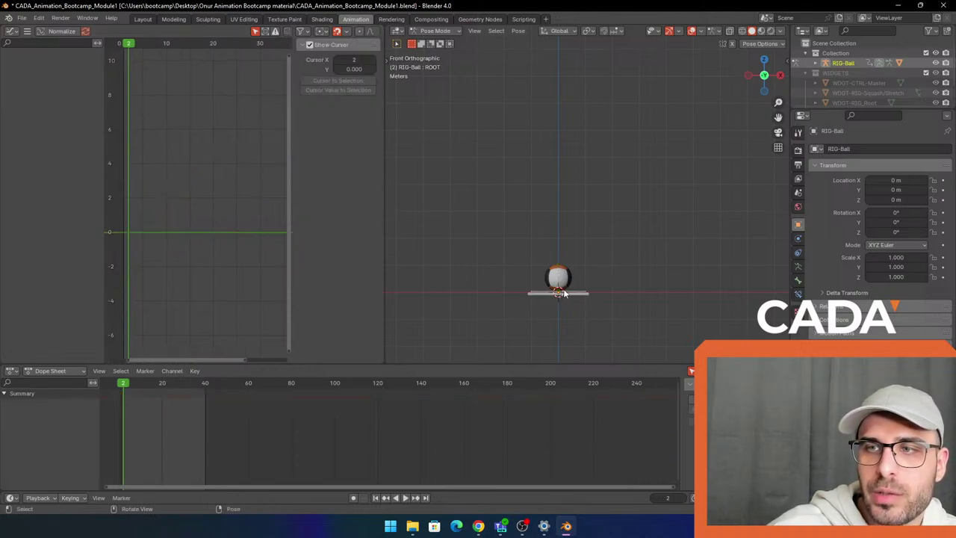
{"action": "left_click", "coordinate": [573, 293]}
{"action": "scroll", "coordinate": [235, 208], "scroll_direction": "up", "scroll_amount": 1}
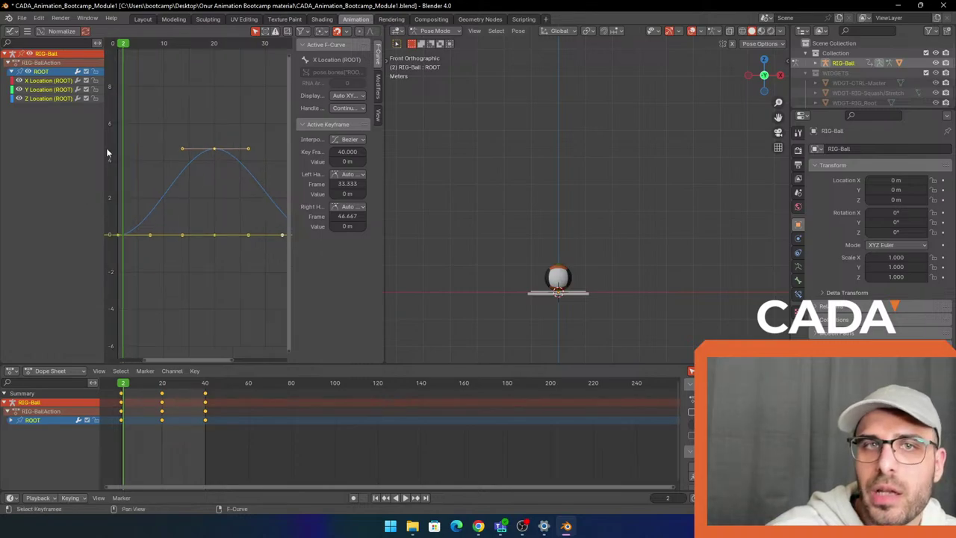
{"action": "left_click", "coordinate": [20, 88]}
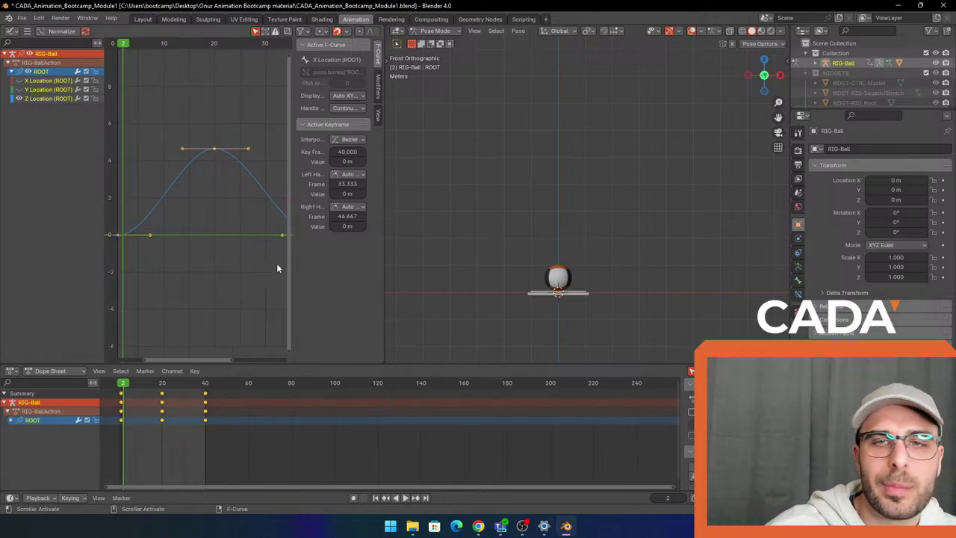
{"action": "left_click_drag", "start_coordinate": [386, 240], "coordinate": [454, 232]}
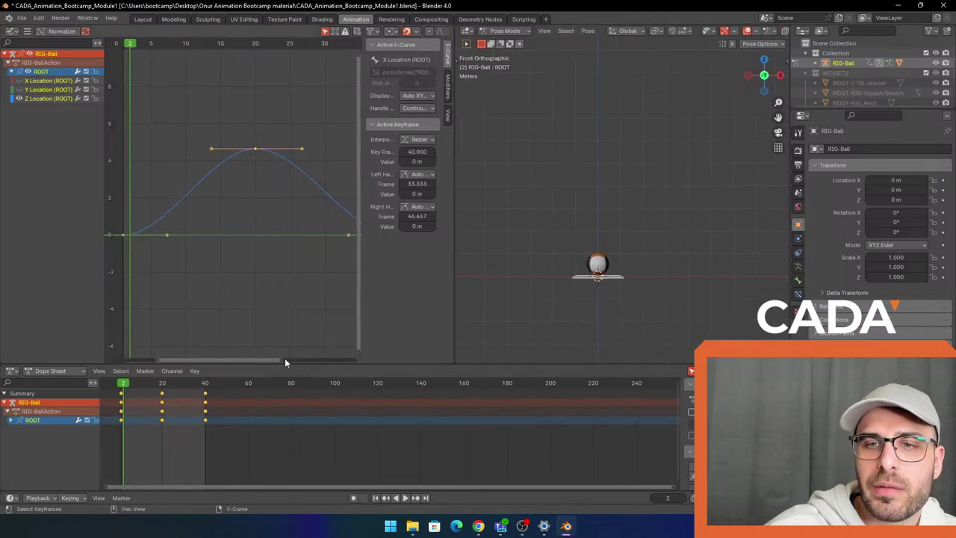
{"action": "left_click_drag", "start_coordinate": [283, 358], "coordinate": [306, 357]}
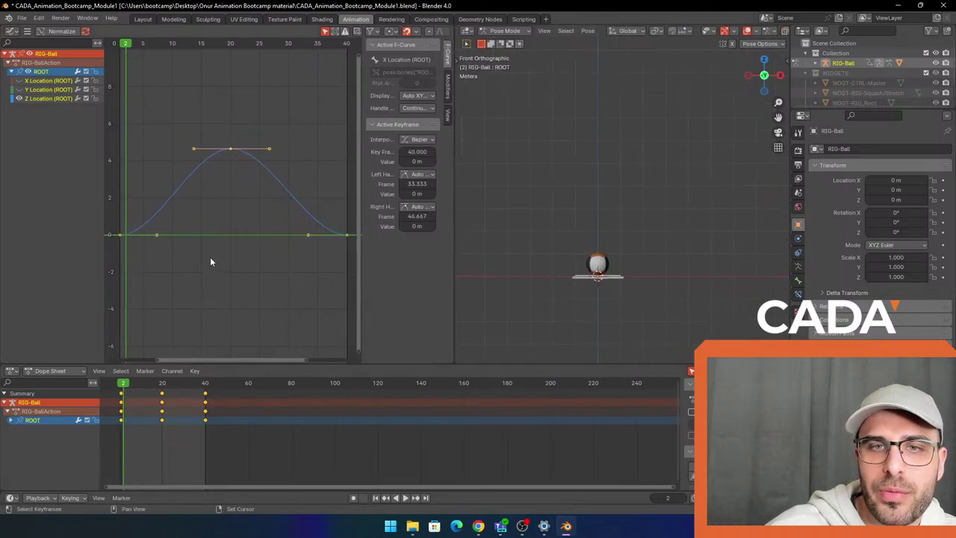
Set the playhead to frame 1 and examine the start of the Z Location curve up close
{"action": "scroll", "coordinate": [210, 257], "scroll_direction": "up", "scroll_amount": 2}
{"action": "middle_click_drag", "start_coordinate": [155, 239], "coordinate": [179, 242]}
{"action": "scroll", "coordinate": [179, 241], "scroll_direction": "up", "scroll_amount": 1}
{"action": "middle_click_drag", "start_coordinate": [210, 297], "coordinate": [278, 295]}
{"action": "scroll", "coordinate": [197, 255], "scroll_direction": "up", "scroll_amount": 3}
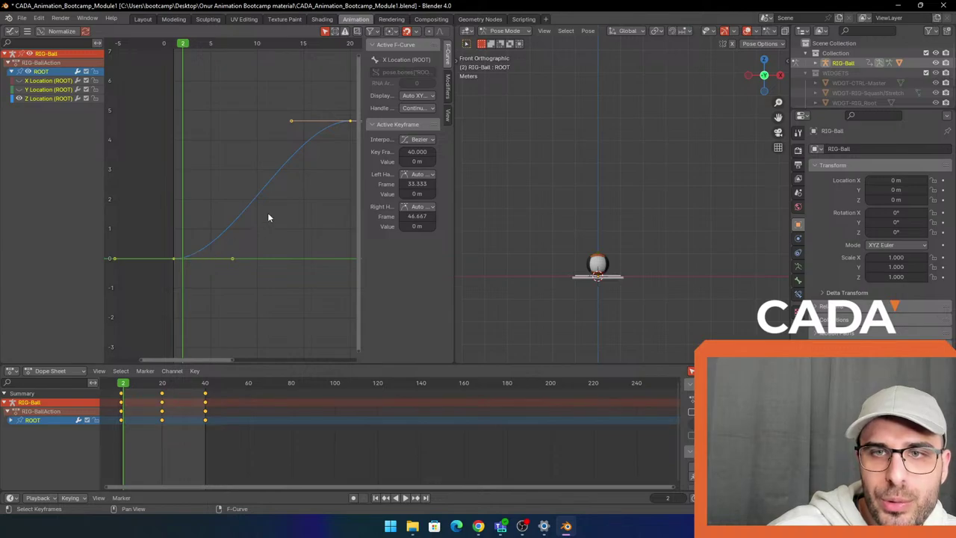
{"action": "left_click_drag", "start_coordinate": [183, 44], "coordinate": [174, 45]}
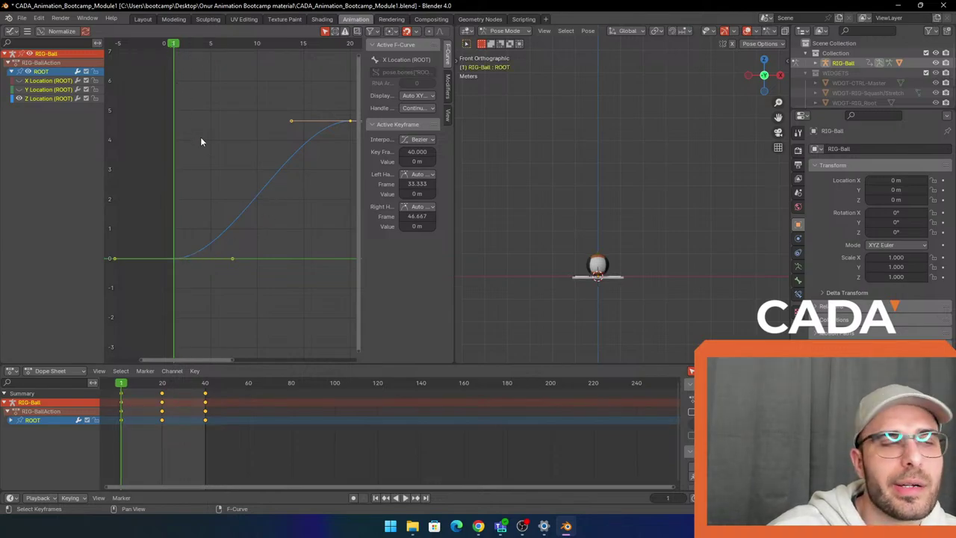
{"action": "middle_click_drag", "start_coordinate": [251, 213], "coordinate": [197, 85], "text": "ctrl"}
{"action": "scroll", "coordinate": [184, 269], "scroll_direction": "up", "scroll_amount": 1}
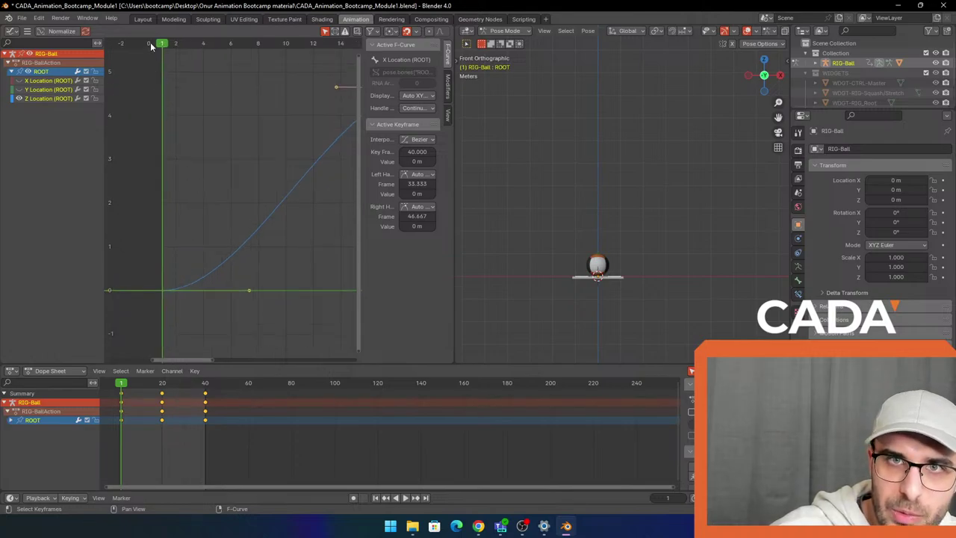
{"action": "scroll", "coordinate": [164, 289], "scroll_direction": "up", "scroll_amount": 2}
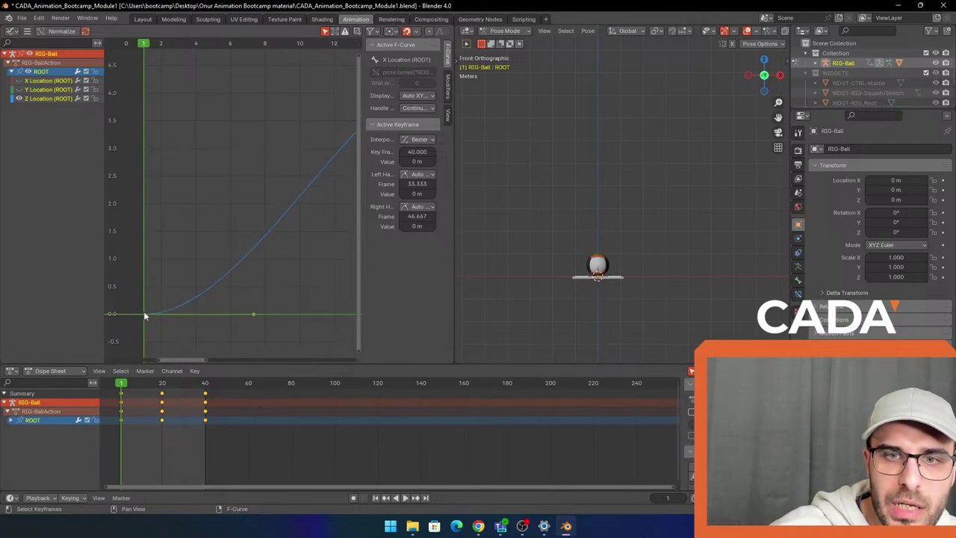
{"action": "scroll", "coordinate": [218, 209], "scroll_direction": "down", "scroll_amount": 1}
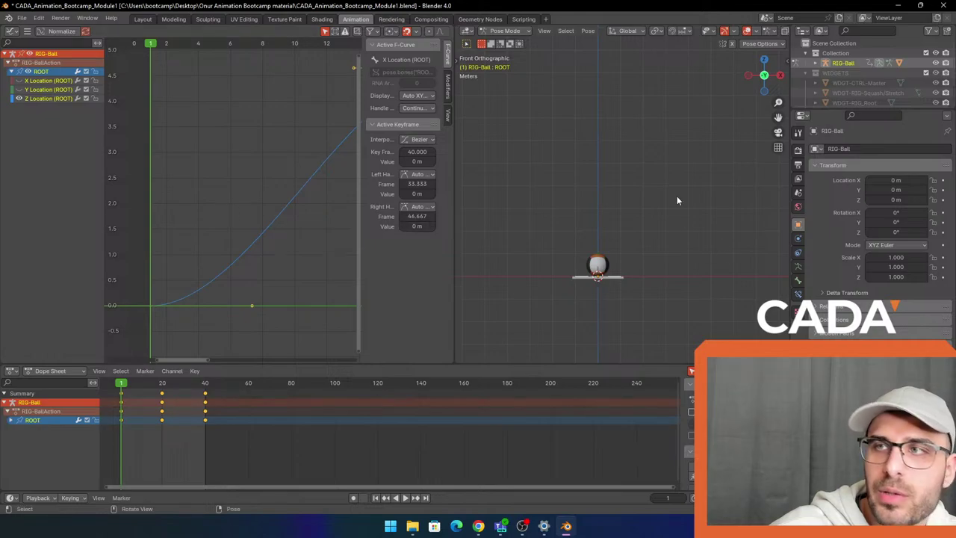
Display ROOT's transform values in the 3D viewport and compare its Z location at frames 1 and 2
{"action": "left_click_drag", "start_coordinate": [780, 63], "coordinate": [689, 66]}
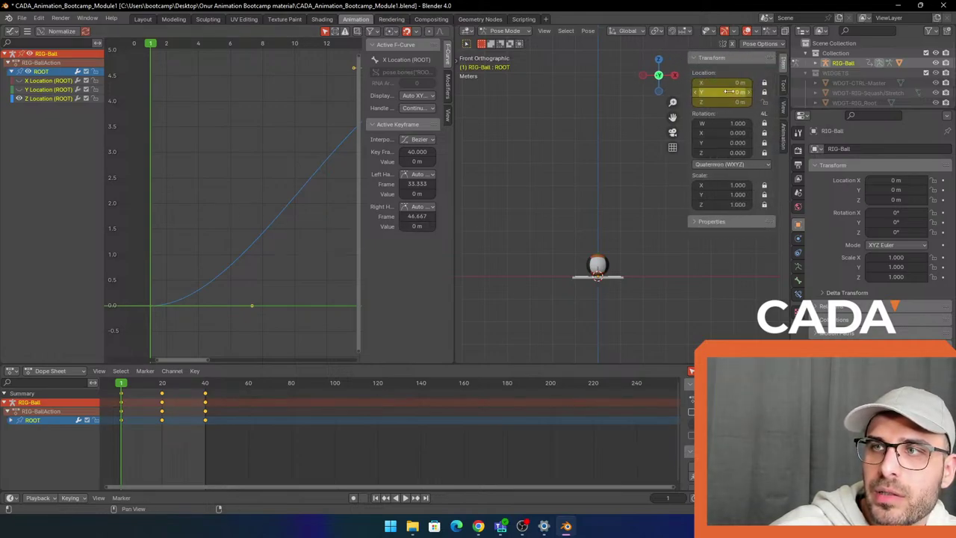
{"action": "left_click_drag", "start_coordinate": [152, 45], "coordinate": [161, 44]}
{"action": "scroll", "coordinate": [178, 262], "scroll_direction": "up", "scroll_amount": 3}
{"action": "middle_click_drag", "start_coordinate": [160, 321], "coordinate": [194, 269]}
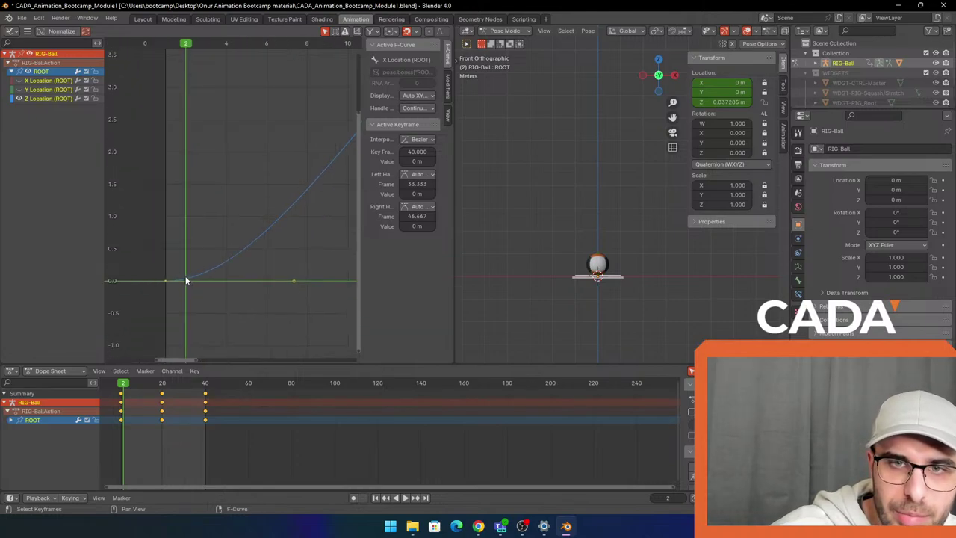
{"action": "scroll", "coordinate": [273, 210], "scroll_direction": "down", "scroll_amount": 2}
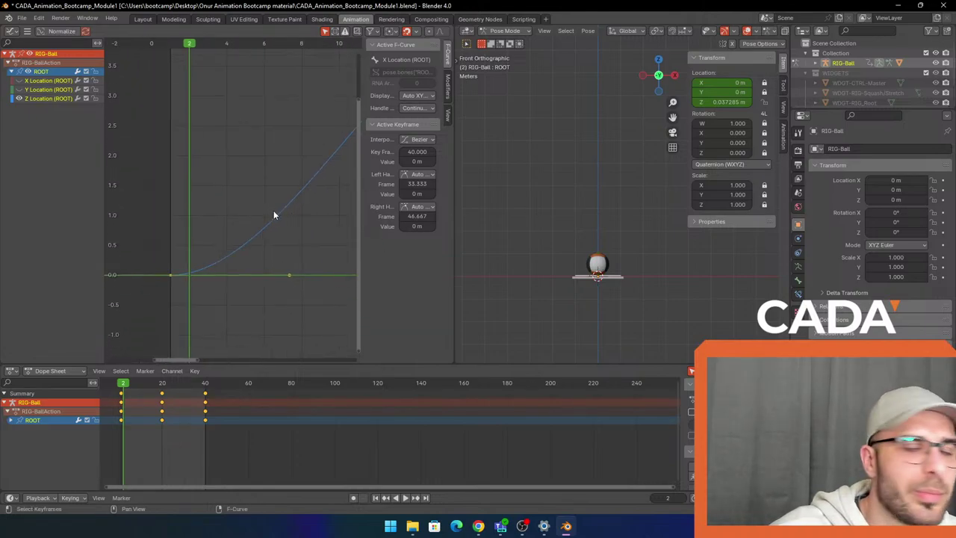
{"action": "middle_click_drag", "start_coordinate": [262, 159], "coordinate": [239, 181]}
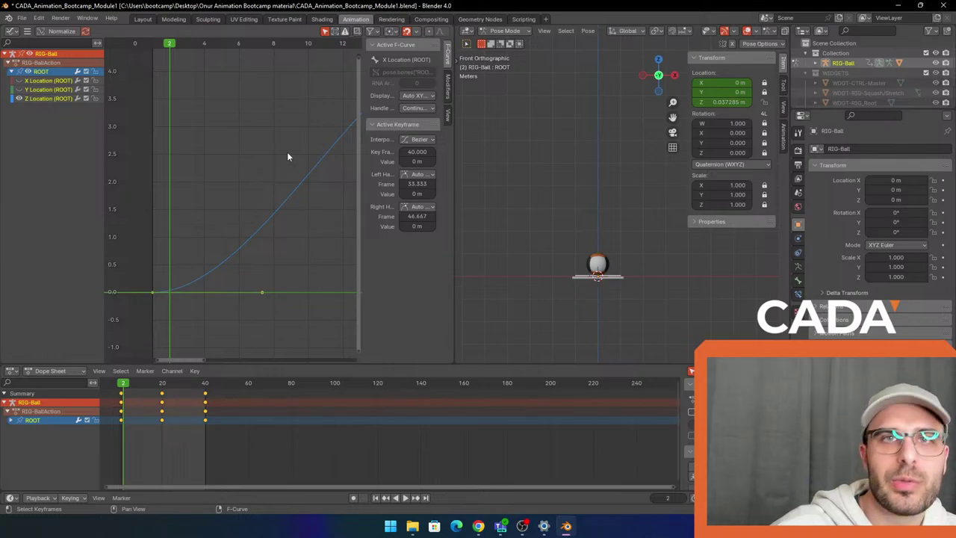
{"action": "left_click", "coordinate": [153, 43]}
{"action": "left_click_drag", "start_coordinate": [153, 43], "coordinate": [169, 43]}
{"action": "scroll", "coordinate": [571, 270], "scroll_direction": "up", "scroll_amount": 4}
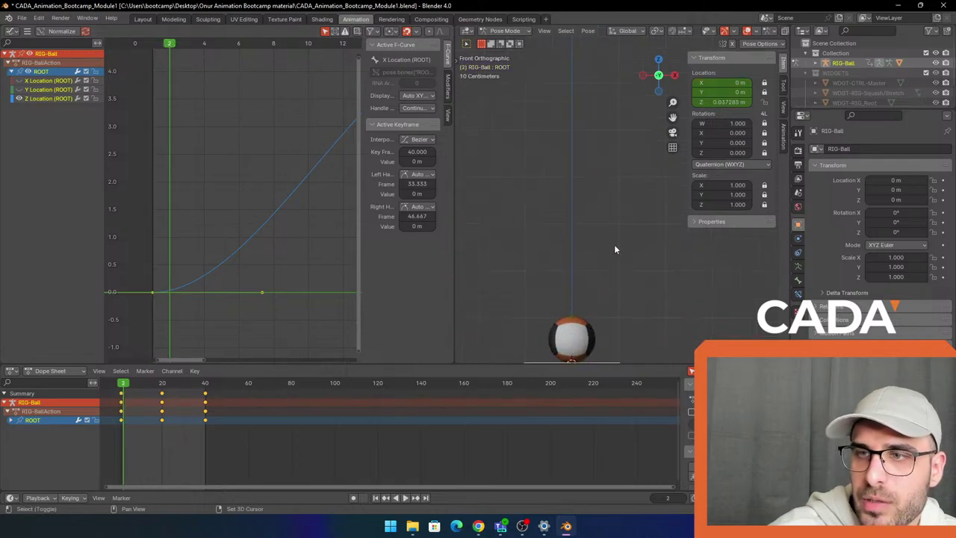
Scrub from frame 2 to frame 12, comparing the ball's rise in the viewport with the Z Location curve
{"action": "key", "text": "space"}
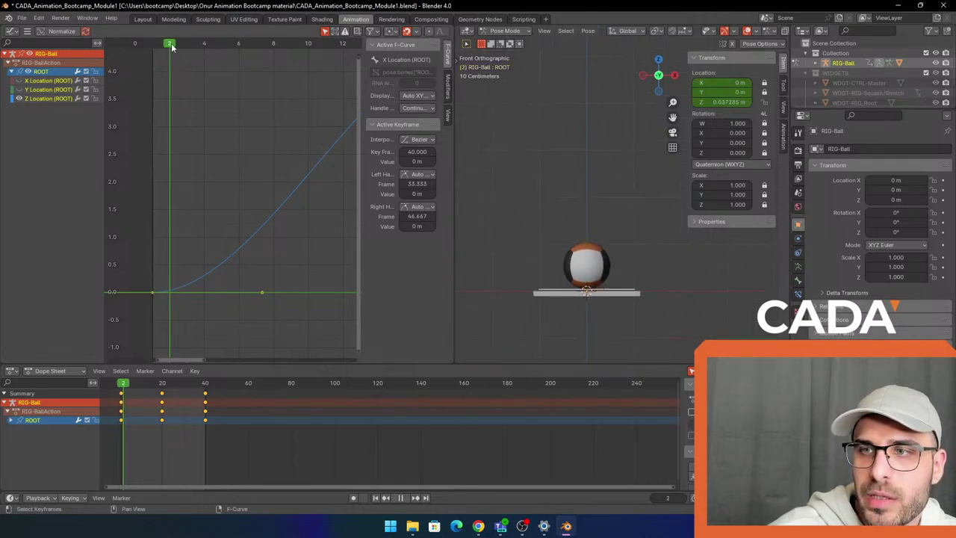
{"action": "left_click_drag", "start_coordinate": [170, 51], "coordinate": [180, 53]}
{"action": "scroll", "coordinate": [242, 211], "scroll_direction": "down", "scroll_amount": 1}
{"action": "middle_click_drag", "start_coordinate": [242, 210], "coordinate": [217, 234]}
{"action": "left_click_drag", "start_coordinate": [166, 46], "coordinate": [244, 47]}
{"action": "middle_click_drag", "start_coordinate": [276, 160], "coordinate": [190, 60]}
{"action": "scroll", "coordinate": [223, 175], "scroll_direction": "down", "scroll_amount": 1}
{"action": "left_click_drag", "start_coordinate": [190, 46], "coordinate": [234, 49]}
{"action": "middle_click_drag", "start_coordinate": [291, 170], "coordinate": [185, 188]}
{"action": "scroll", "coordinate": [184, 188], "scroll_direction": "down", "scroll_amount": 2}
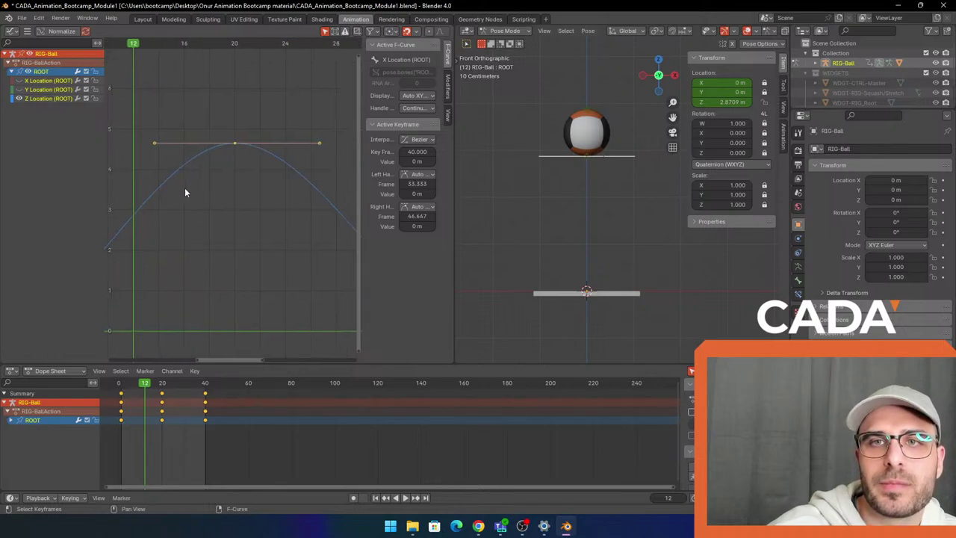
Scrub on past the curve's peak at frame 20 to frame 26, comparing the ball's slowing and falling with the curve
{"action": "middle_click_drag", "start_coordinate": [234, 207], "coordinate": [250, 222]}
{"action": "left_click_drag", "start_coordinate": [171, 46], "coordinate": [202, 49]}
{"action": "middle_click_drag", "start_coordinate": [273, 225], "coordinate": [208, 234]}
{"action": "scroll", "coordinate": [208, 234], "scroll_direction": "down", "scroll_amount": 2}
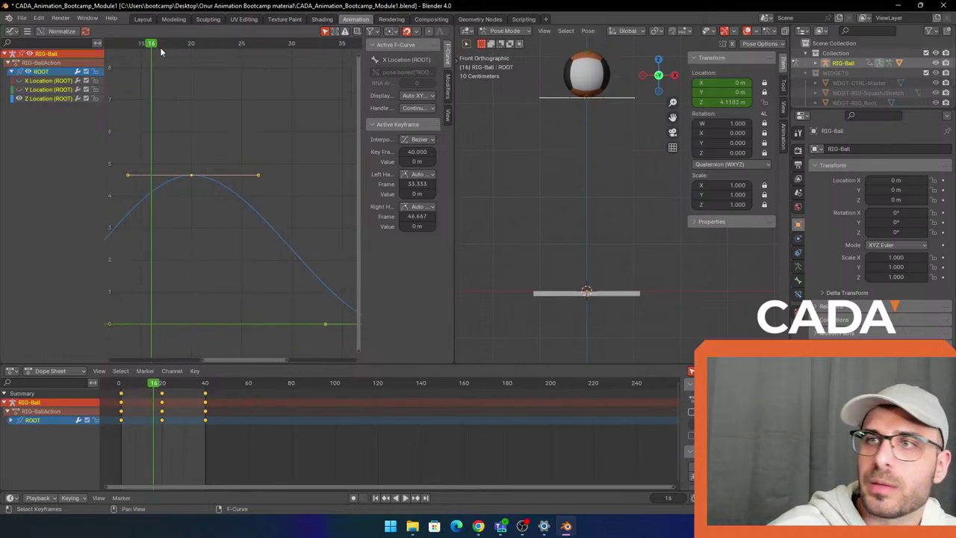
{"action": "left_click_drag", "start_coordinate": [152, 46], "coordinate": [202, 47]}
{"action": "scroll", "coordinate": [229, 177], "scroll_direction": "down", "scroll_amount": 1}
{"action": "middle_click_drag", "start_coordinate": [229, 177], "coordinate": [185, 152]}
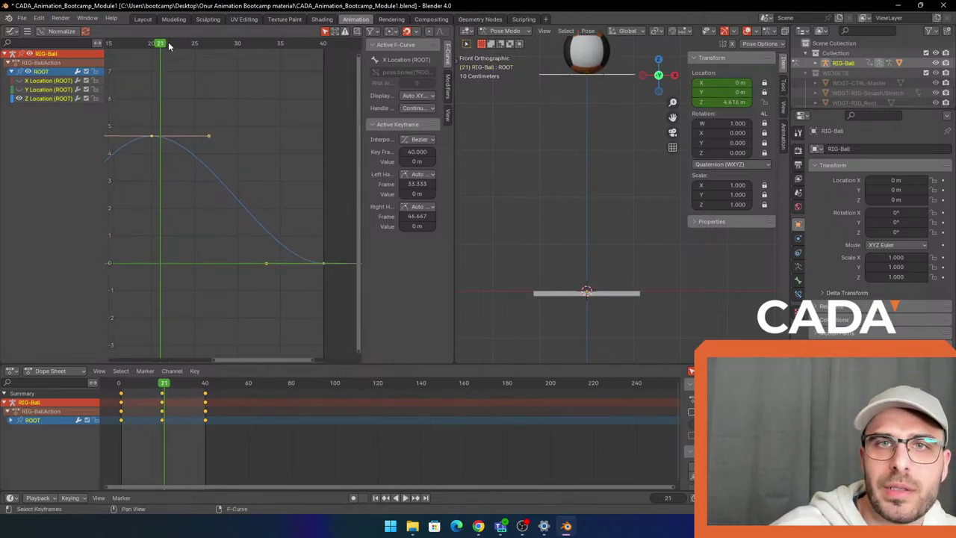
{"action": "left_click_drag", "start_coordinate": [169, 46], "coordinate": [202, 160]}
{"action": "scroll", "coordinate": [226, 165], "scroll_direction": "down", "scroll_amount": 2}
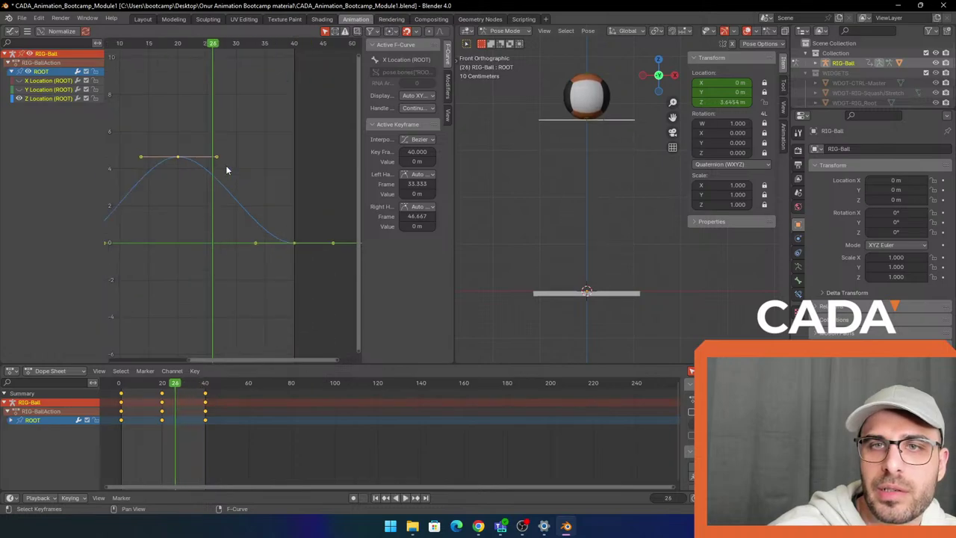
Return the playhead to frame 1 and reselect the ball's ROOT control
{"action": "key", "text": "Home"}
{"action": "key", "text": "shift+Left"}
{"action": "key", "text": "space"}
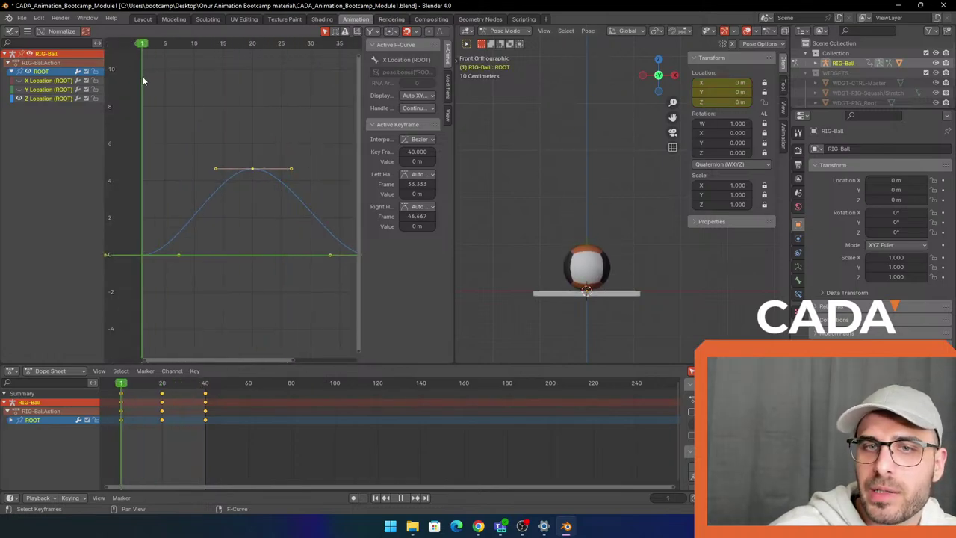
{"action": "key", "text": "space"}
{"action": "left_click", "coordinate": [585, 208]}
{"action": "left_click", "coordinate": [585, 293]}
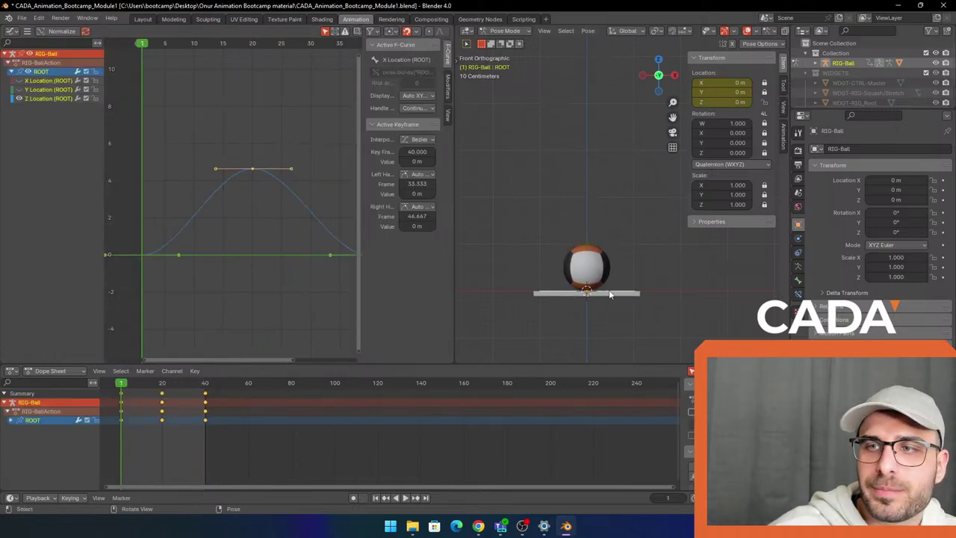
Jump to frame 20 and select the Z Location keyframe at the curve's peak
{"action": "left_click_drag", "start_coordinate": [163, 188], "coordinate": [316, 146]}
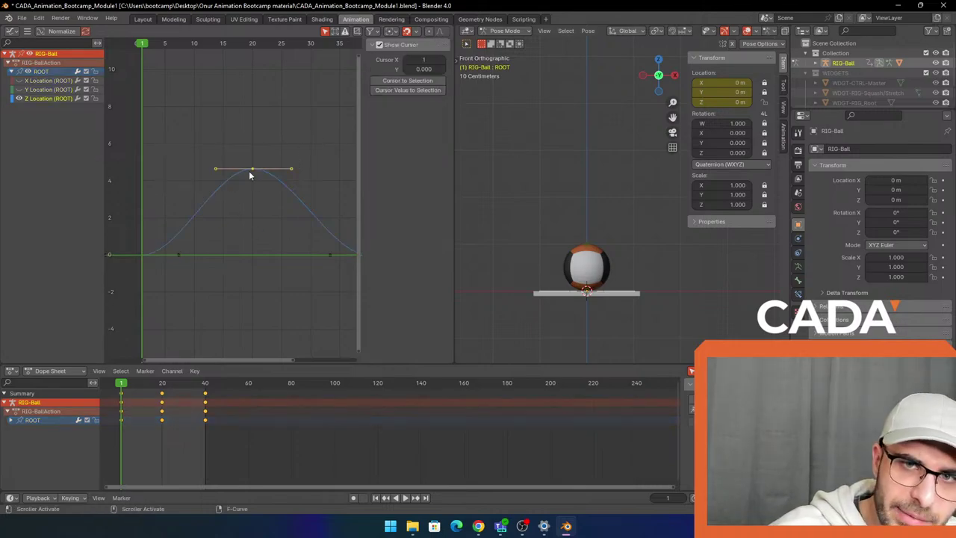
{"action": "key", "text": "Up"}
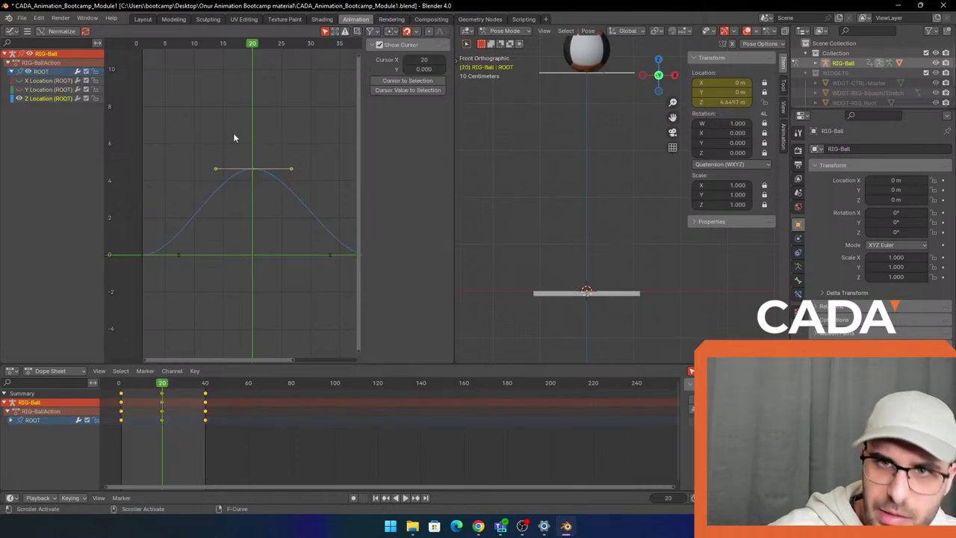
{"action": "left_click", "coordinate": [277, 113]}
{"action": "left_click", "coordinate": [252, 169]}
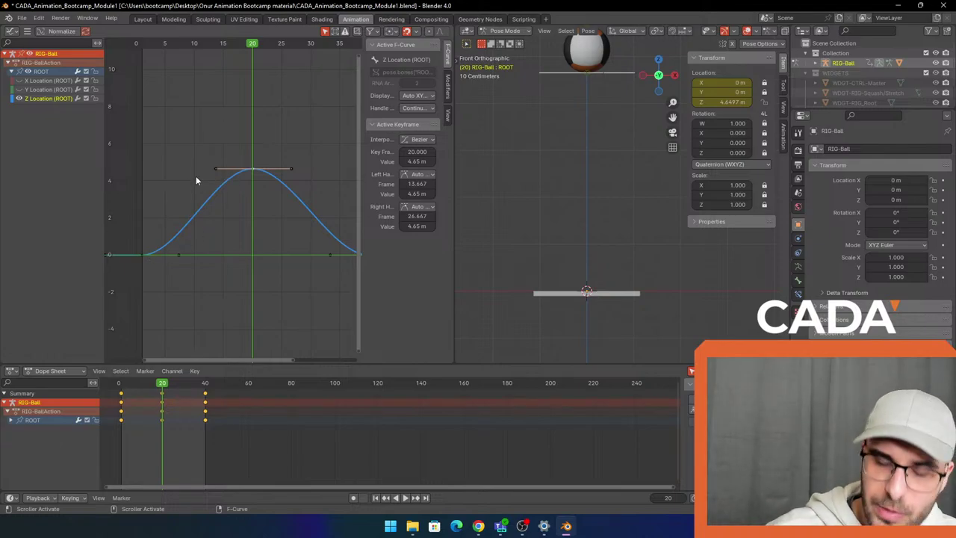
At frame 1, move the first keyframe's right handle 3 frames earlier and about 1.69 m up for a steep takeoff
{"action": "key", "text": "Down"}
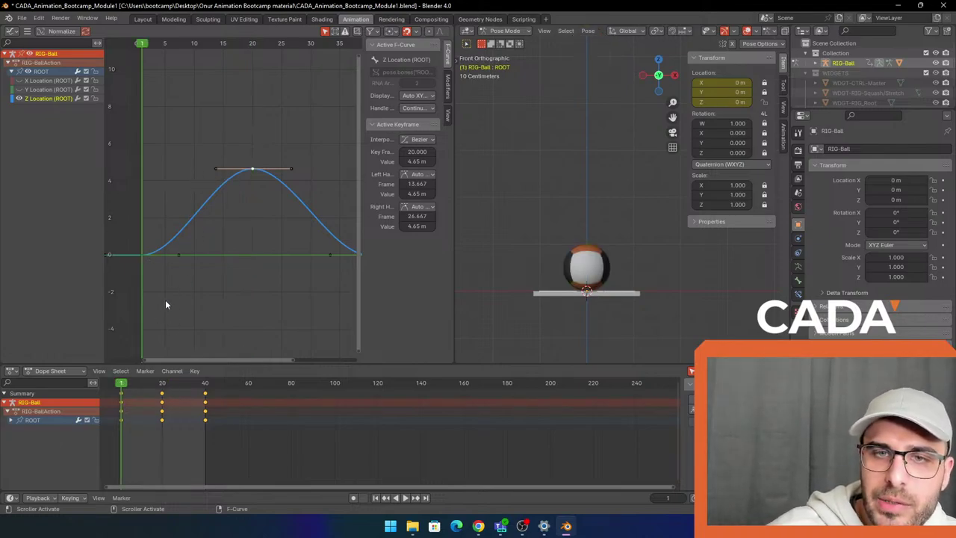
{"action": "left_click_drag", "start_coordinate": [165, 299], "coordinate": [185, 257]}
{"action": "left_click", "coordinate": [189, 288]}
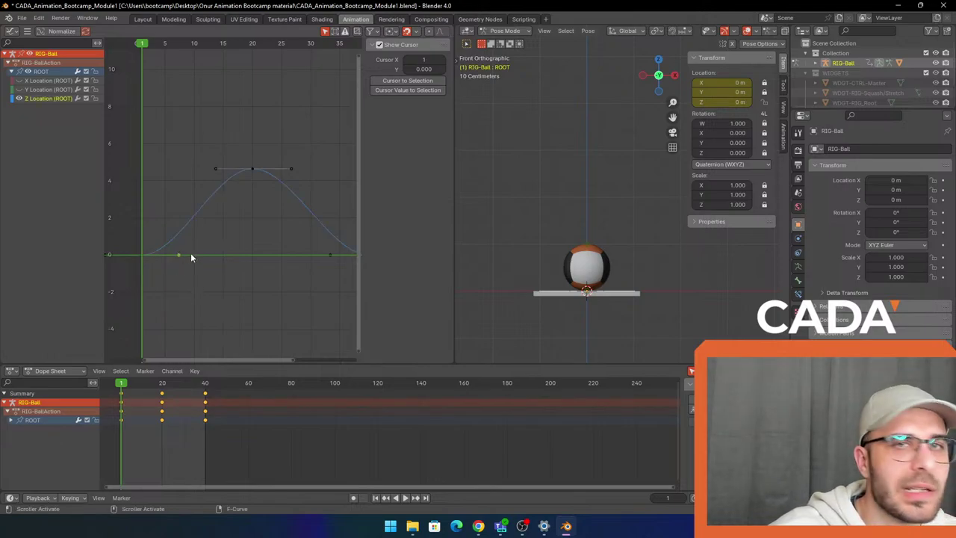
{"action": "key", "text": "g"}
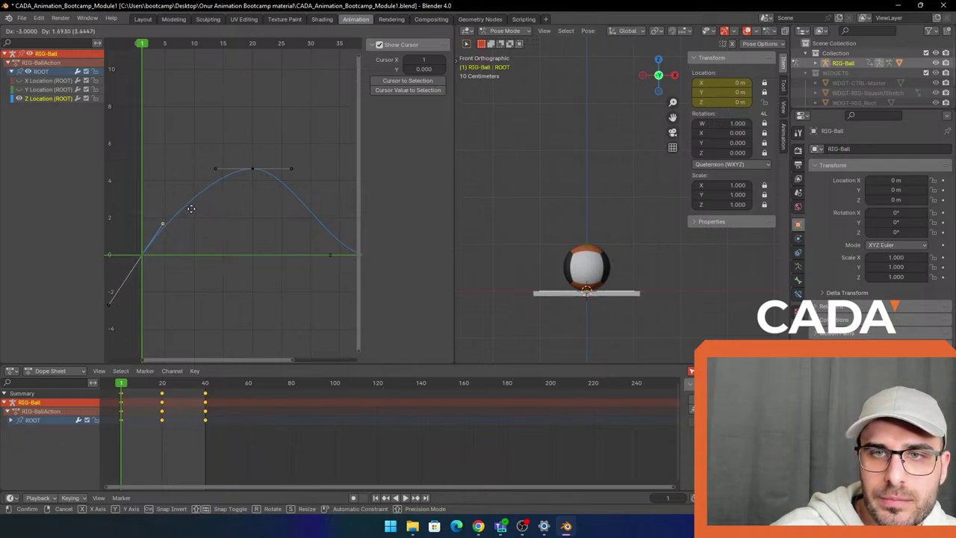
{"action": "left_click", "coordinate": [190, 209]}
At frame 40, move the last Z Location keyframe's left handle 3 frames later and about 1.85 m up for a steep landing
{"action": "middle_click_drag", "start_coordinate": [268, 239], "coordinate": [241, 242]}
{"action": "key", "text": "shift+Right"}
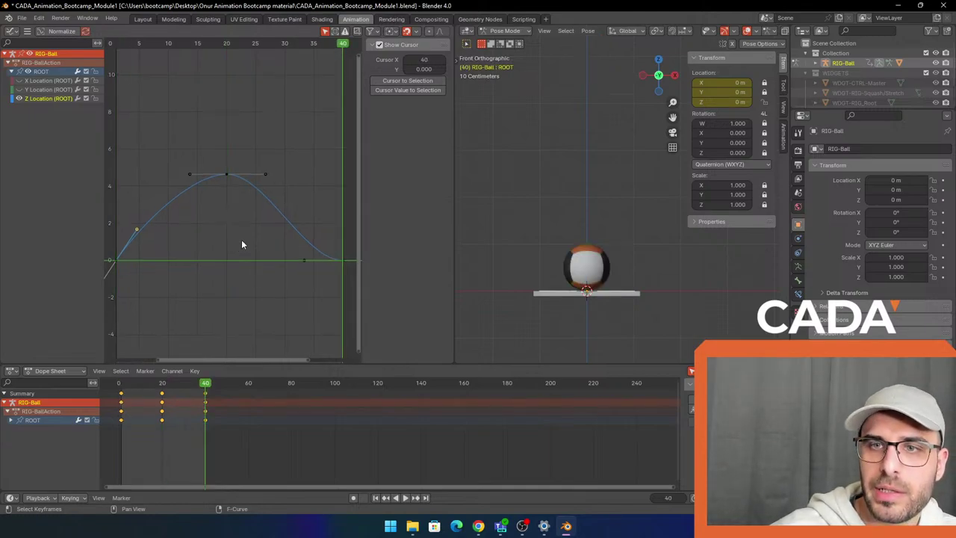
{"action": "left_click", "coordinate": [297, 265]}
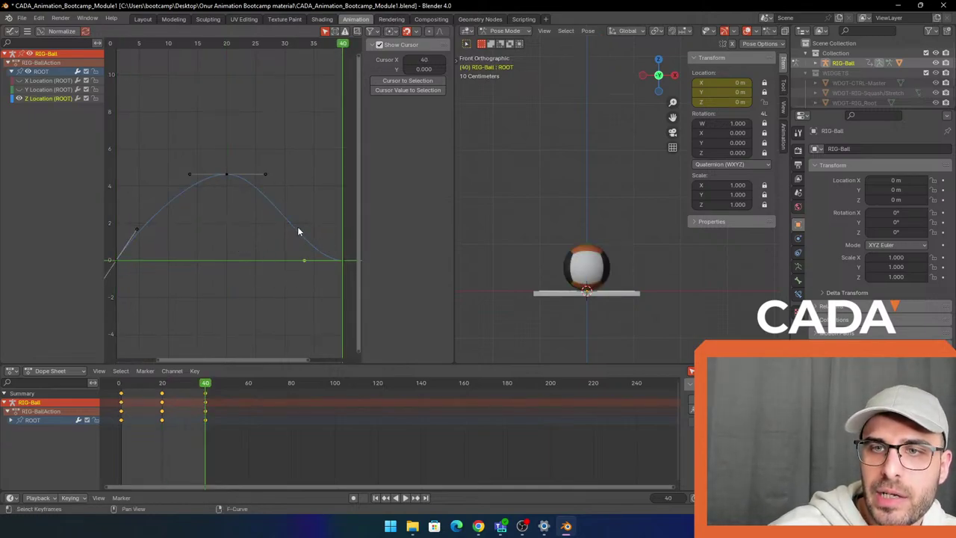
{"action": "key", "text": "g"}
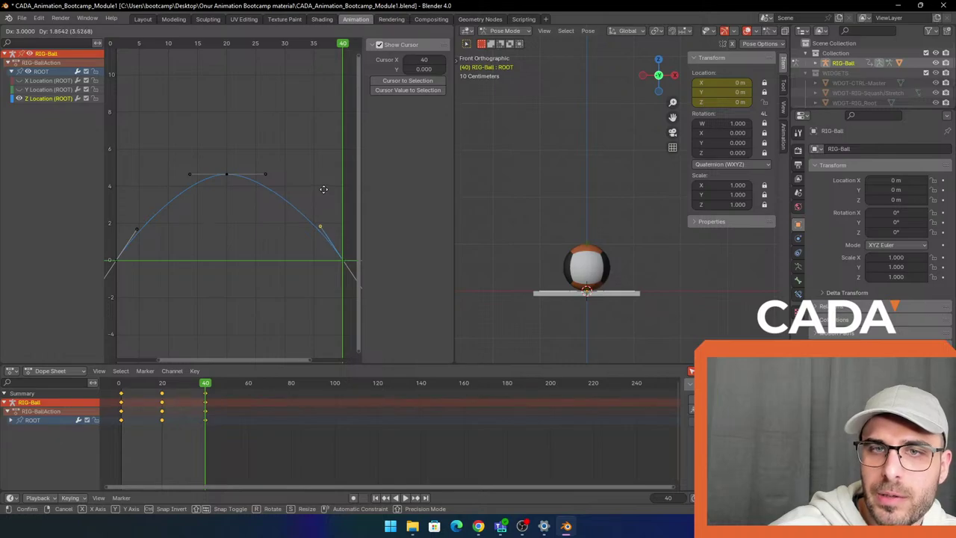
{"action": "left_click", "coordinate": [323, 189]}
Play the bounce with both steep ends, then examine the takeoff section of the curve at frame 1
{"action": "key", "text": "space"}
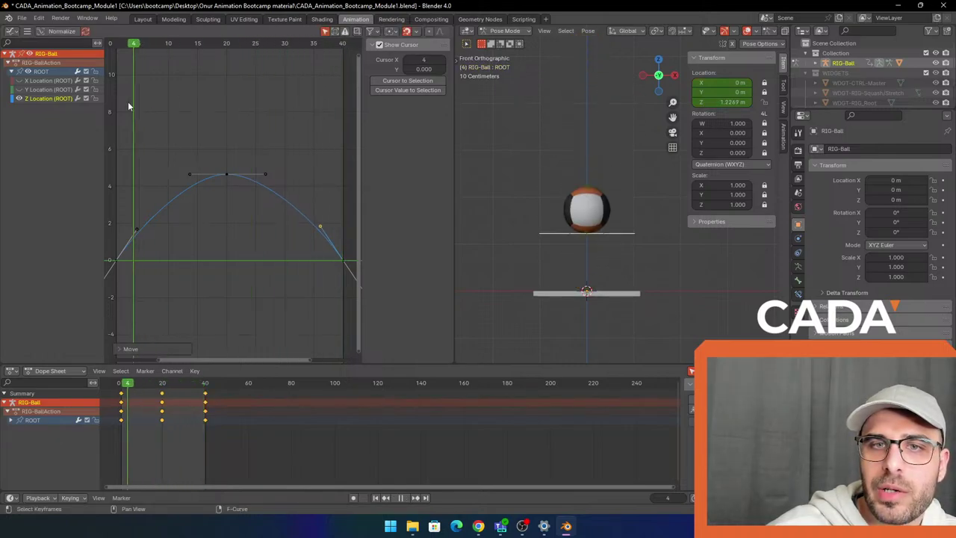
{"action": "key", "text": "space"}
{"action": "middle_click_drag", "start_coordinate": [206, 275], "coordinate": [254, 239]}
{"action": "scroll", "coordinate": [230, 228], "scroll_direction": "up", "scroll_amount": 1}
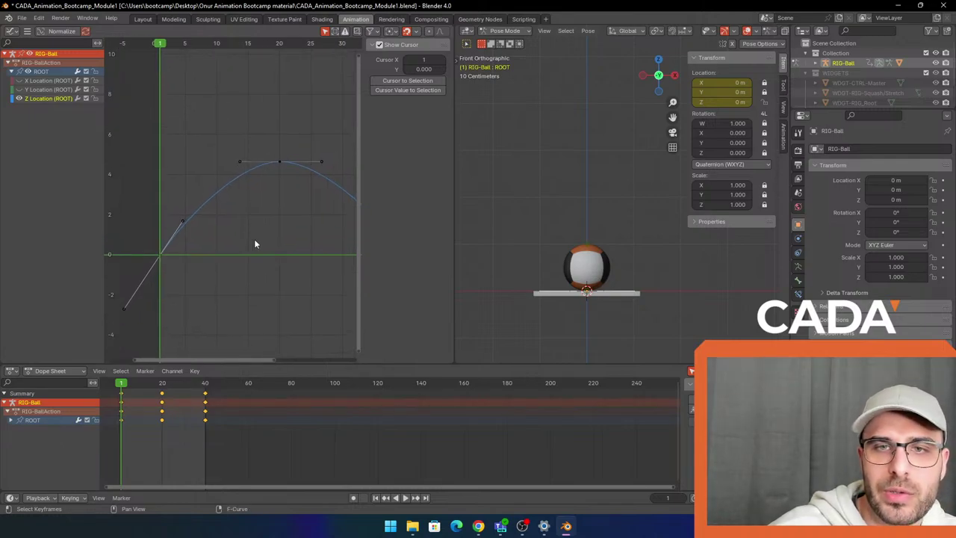
{"action": "scroll", "coordinate": [194, 233], "scroll_direction": "up", "scroll_amount": 3}
{"action": "middle_click_drag", "start_coordinate": [194, 237], "coordinate": [256, 224]}
{"action": "scroll", "coordinate": [180, 216], "scroll_direction": "up", "scroll_amount": 1}
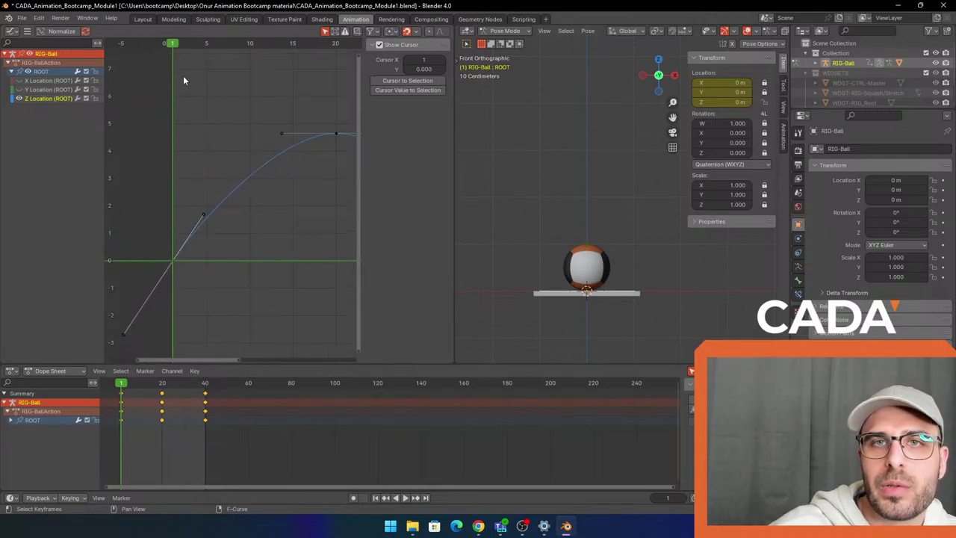
Scrub from frame 1 to frame 17 and back to frame 1, comparing the ball's height with the curve's slope
{"action": "left_click_drag", "start_coordinate": [176, 43], "coordinate": [312, 74]}
{"action": "middle_click_drag", "start_coordinate": [311, 74], "coordinate": [240, 105]}
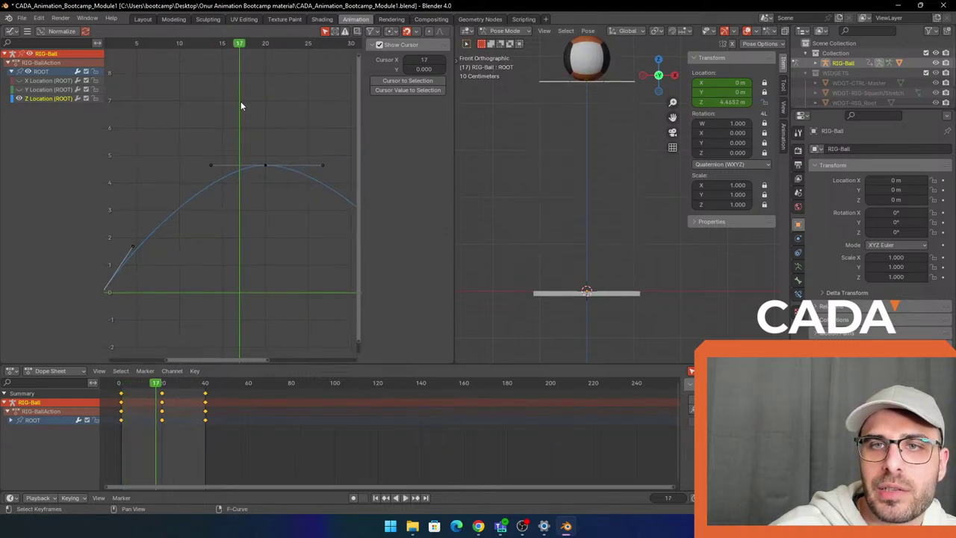
{"action": "left_click_drag", "start_coordinate": [238, 45], "coordinate": [120, 94]}
{"action": "scroll", "coordinate": [189, 220], "scroll_direction": "down", "scroll_amount": 3}
{"action": "middle_click_drag", "start_coordinate": [190, 220], "coordinate": [203, 223]}
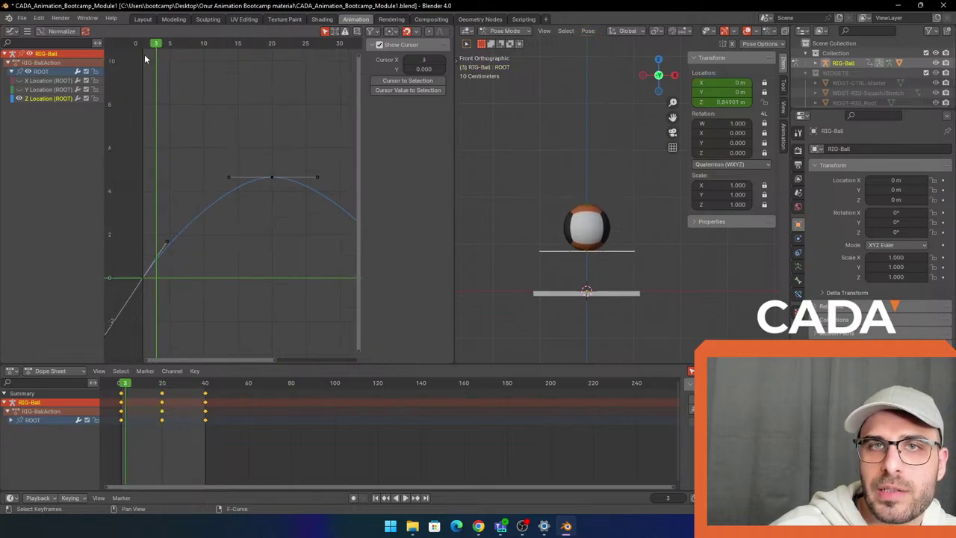
{"action": "left_click_drag", "start_coordinate": [153, 45], "coordinate": [142, 52]}
{"action": "key", "text": "Home"}
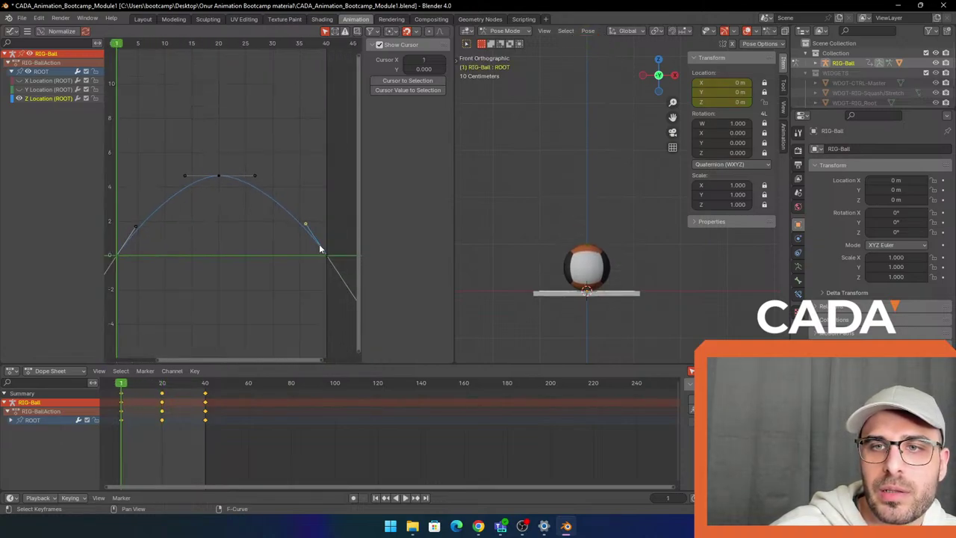
Play back the bounce in the front view with the whole ball path framed
{"action": "scroll", "coordinate": [571, 188], "scroll_direction": "down", "scroll_amount": 2}
{"action": "middle_click_drag", "start_coordinate": [586, 141], "coordinate": [573, 187], "text": "shift"}
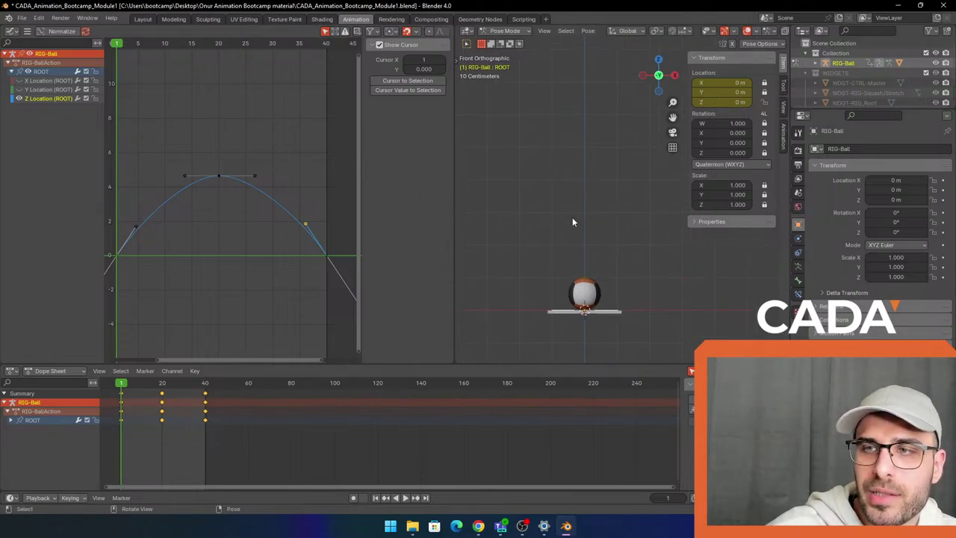
{"action": "key", "text": "space"}
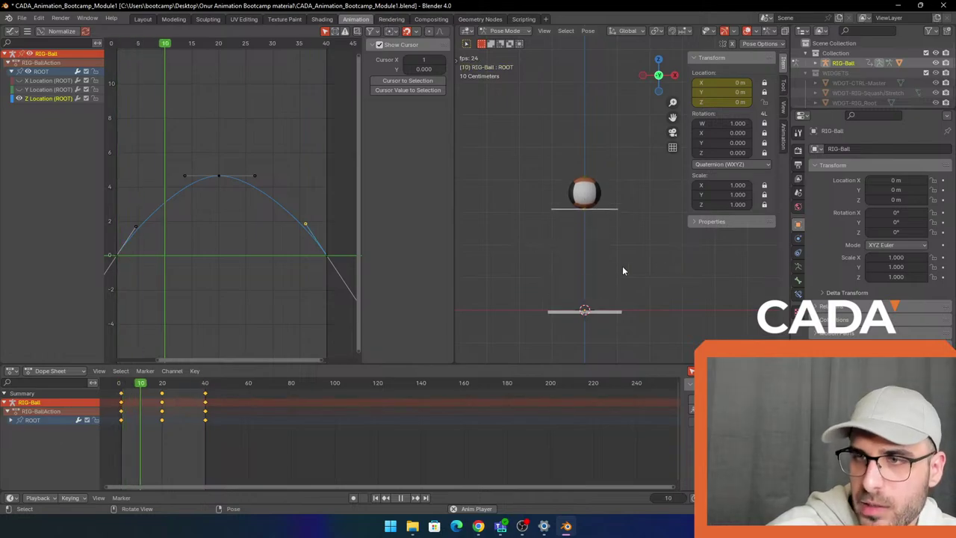
{"action": "key", "text": "space"}
Return to frame 1 and replay the 40-frame bounce from a wider front view to judge its speed
{"action": "scroll", "coordinate": [600, 272], "scroll_direction": "down", "scroll_amount": 2}
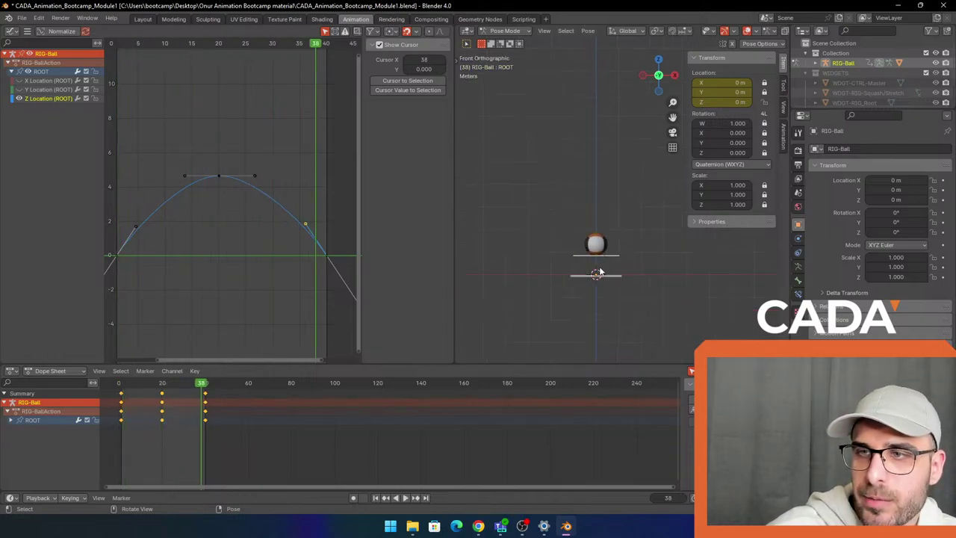
{"action": "middle_click_drag", "start_coordinate": [600, 268], "coordinate": [586, 275], "text": "shift"}
{"action": "left_click_drag", "start_coordinate": [196, 387], "coordinate": [121, 388]}
{"action": "key", "text": "space"}
{"action": "key", "text": "space"}
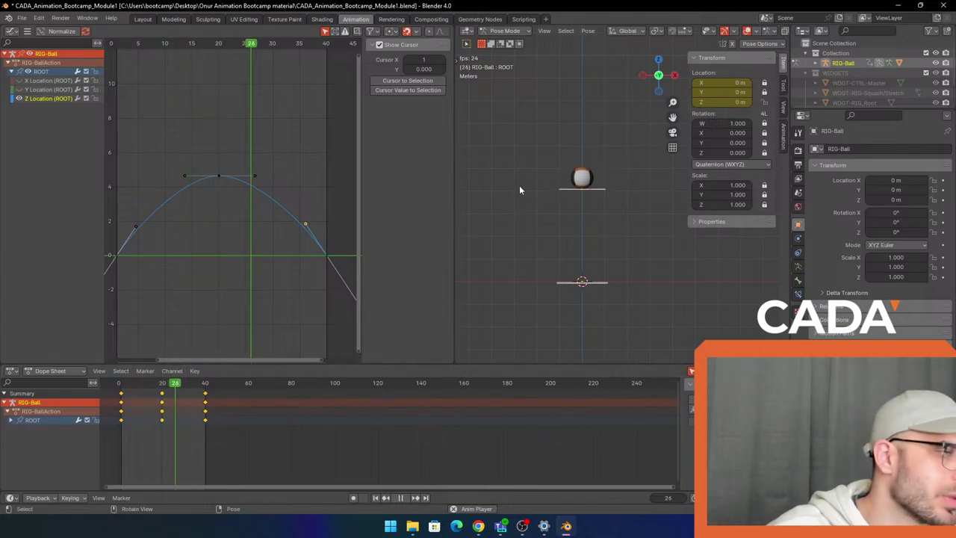
{"action": "key", "text": "space"}
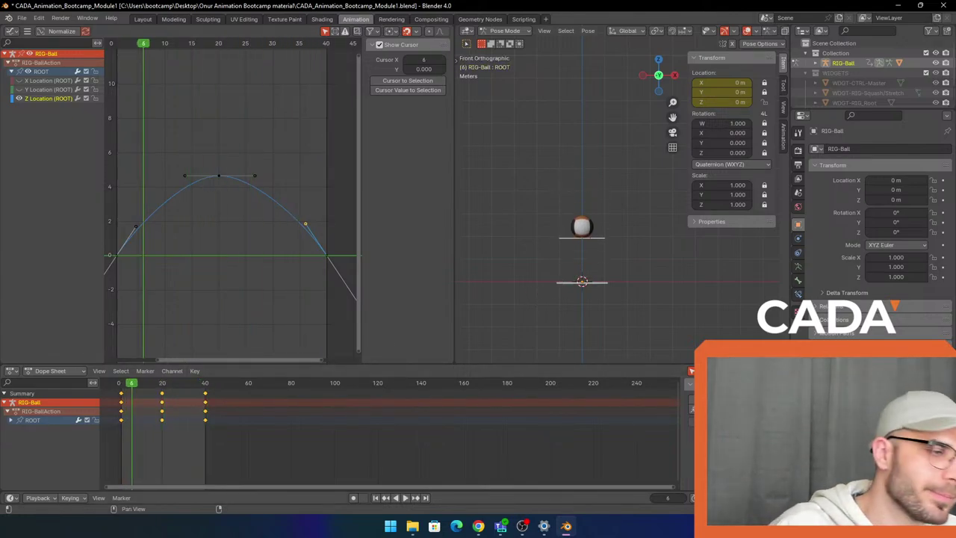
Set the animation's end frame to 30
{"action": "type", "text": "30"}
{"action": "key", "text": "Return"}
{"action": "left_click", "coordinate": [240, 422]}
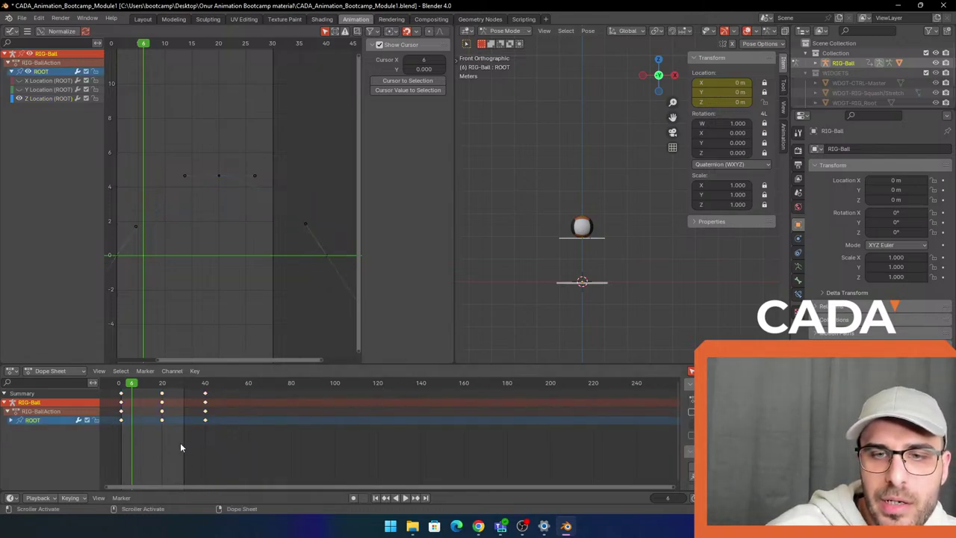
In the Dope Sheet, select the keyframes at frame 40 and after that the ones at frame 20
{"action": "left_click_drag", "start_coordinate": [180, 442], "coordinate": [228, 386]}
{"action": "scroll", "coordinate": [215, 411], "scroll_direction": "up", "scroll_amount": 2}
{"action": "scroll", "coordinate": [243, 424], "scroll_direction": "down", "scroll_amount": 2}
{"action": "middle_click_drag", "start_coordinate": [304, 431], "coordinate": [353, 435]}
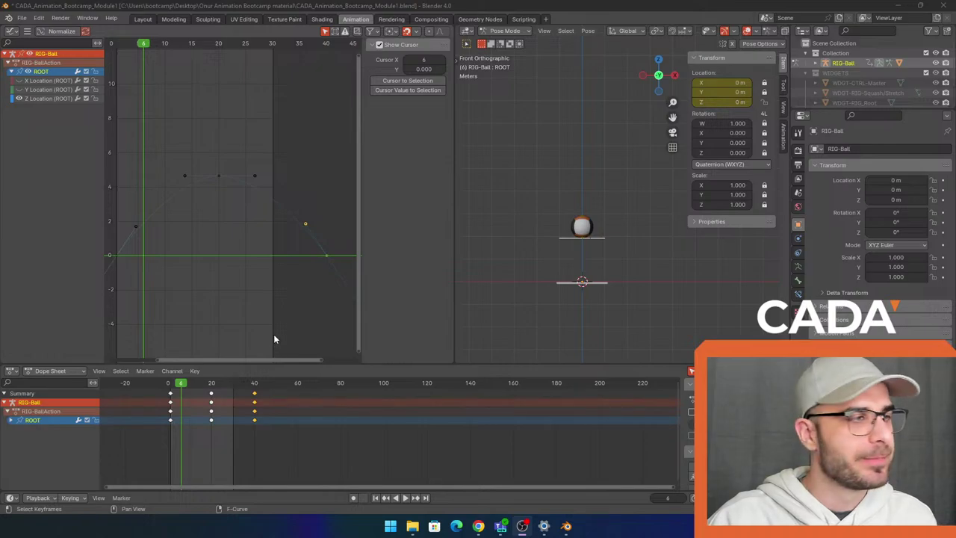
{"action": "left_click", "coordinate": [213, 407]}
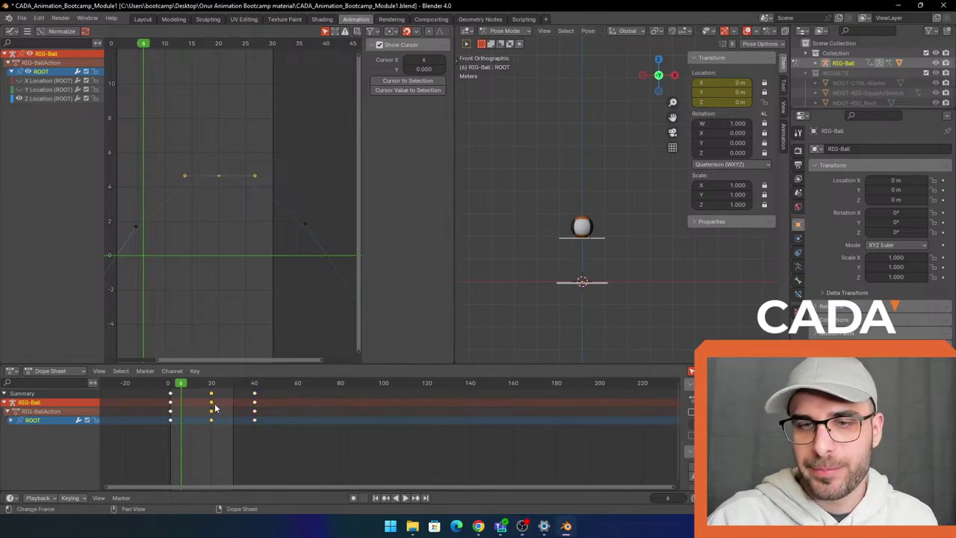
{"action": "scroll", "coordinate": [247, 445], "scroll_direction": "up", "scroll_amount": 1}
{"action": "middle_click_drag", "start_coordinate": [265, 441], "coordinate": [327, 438], "text": "shift"}
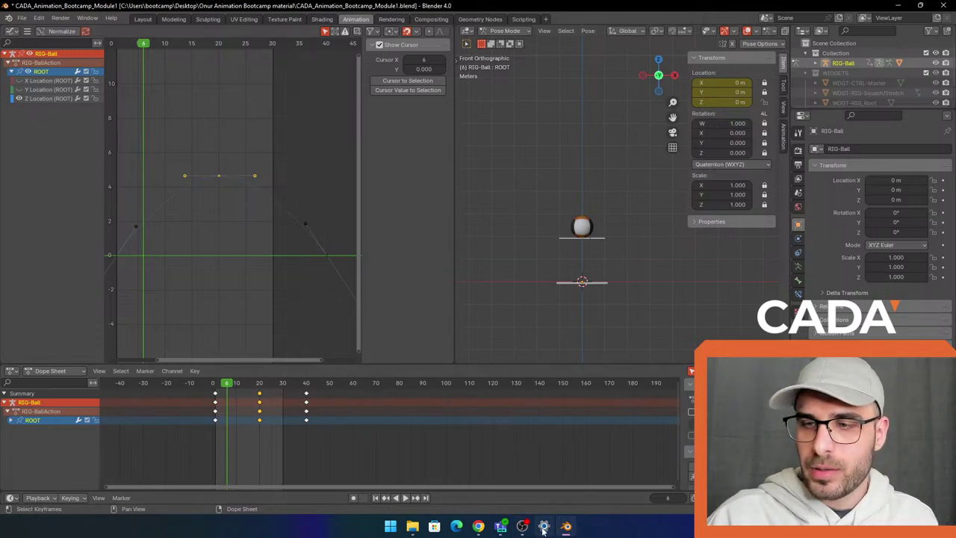
Set the animation's end frame to 40 and back to 30 to demonstrate the frame range
{"action": "mouse_move", "coordinate": [532, 529]}
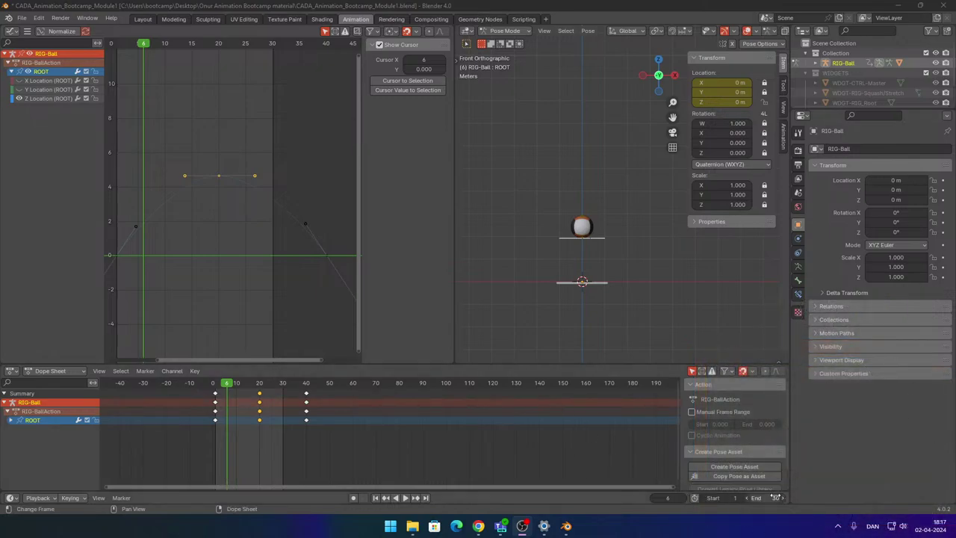
{"action": "left_click", "coordinate": [775, 497]}
{"action": "key", "text": "Return"}
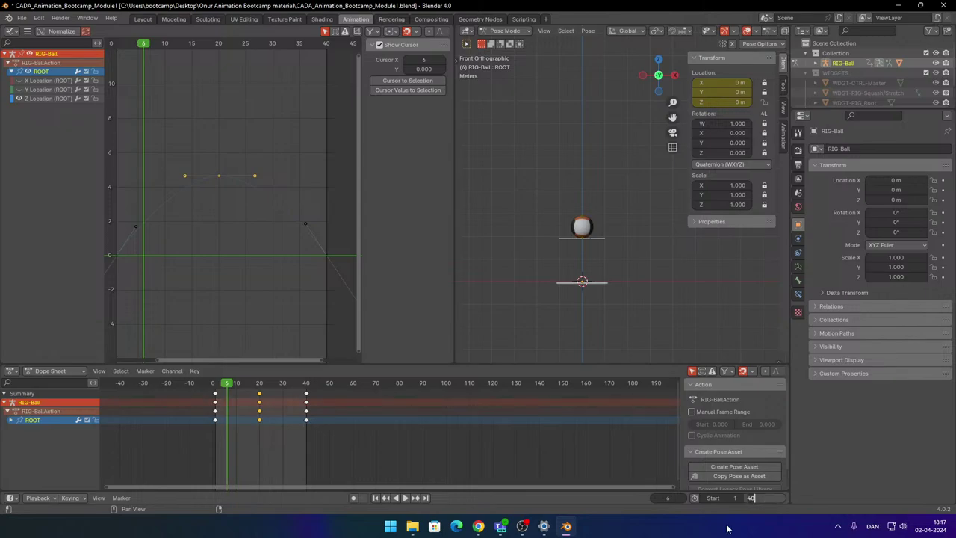
{"action": "key", "text": "Return"}
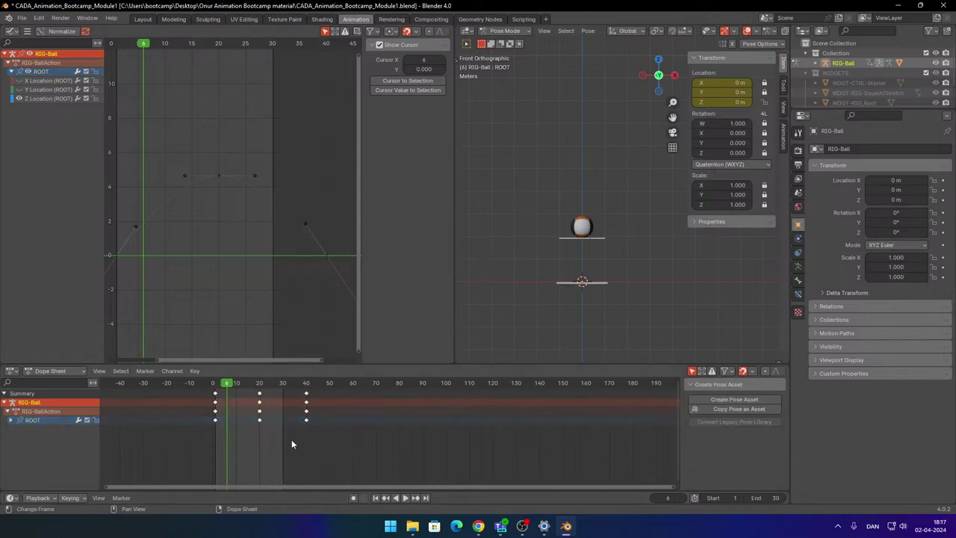
Move the ball's landing keyframes from frame 40 to frame 30 in the Dope Sheet
{"action": "left_click_drag", "start_coordinate": [280, 450], "coordinate": [322, 385]}
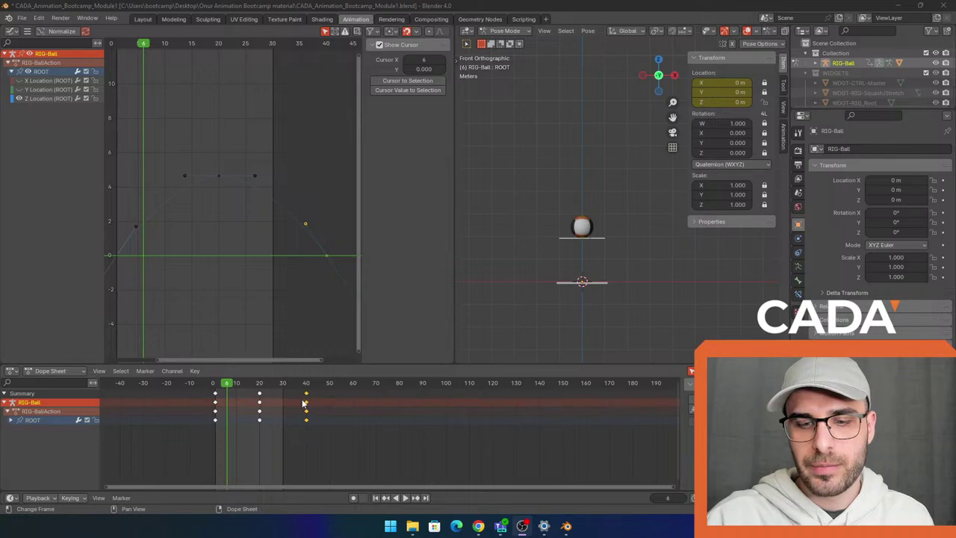
{"action": "left_click_drag", "start_coordinate": [296, 448], "coordinate": [328, 369]}
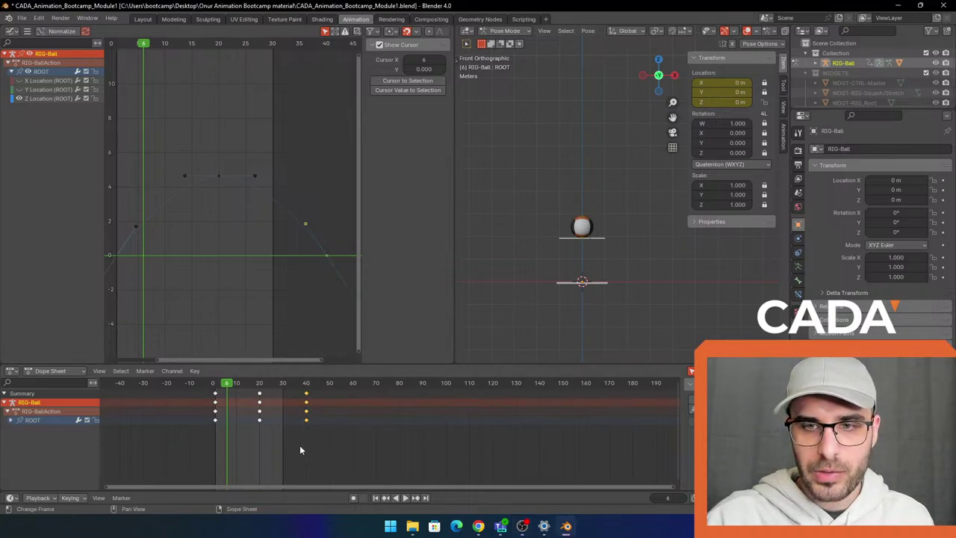
{"action": "left_click_drag", "start_coordinate": [296, 435], "coordinate": [281, 402]}
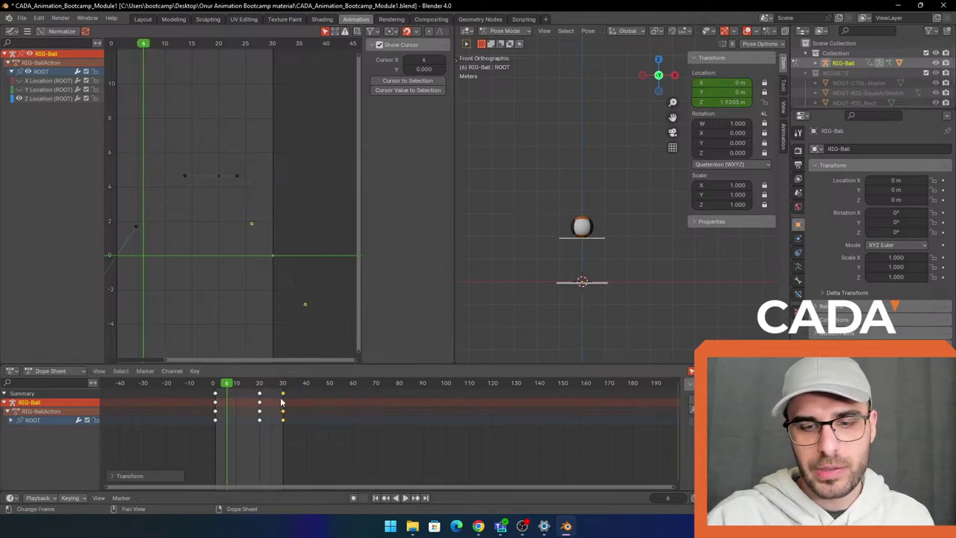
Check the landing pose at frame 30 and move the peak keyframes from frame 20 to frame 15
{"action": "left_click", "coordinate": [284, 383]}
{"action": "scroll", "coordinate": [613, 299], "scroll_direction": "up", "scroll_amount": 3}
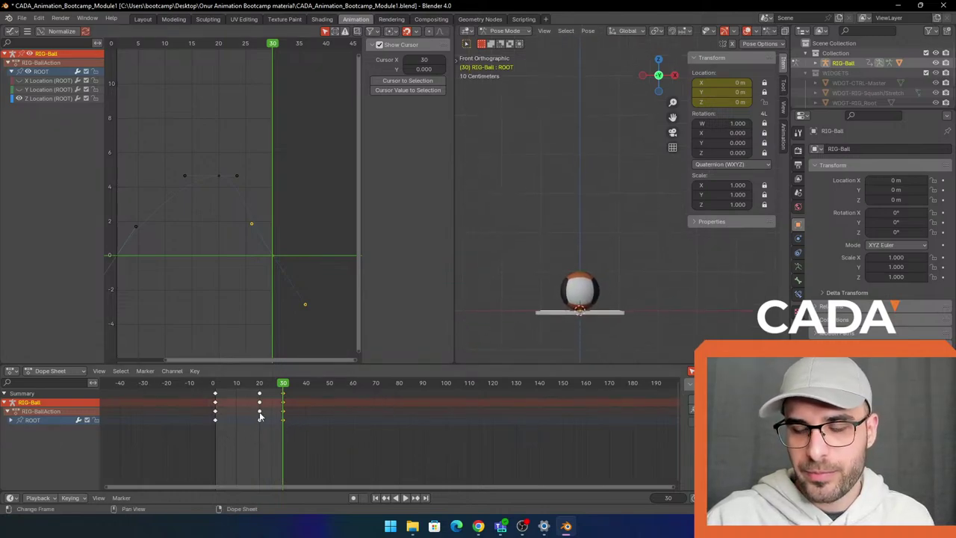
{"action": "left_click_drag", "start_coordinate": [245, 459], "coordinate": [247, 395]}
{"action": "key", "text": "Down"}
Play the shortened 30-frame bounce from frame 1
{"action": "left_click_drag", "start_coordinate": [246, 386], "coordinate": [214, 396]}
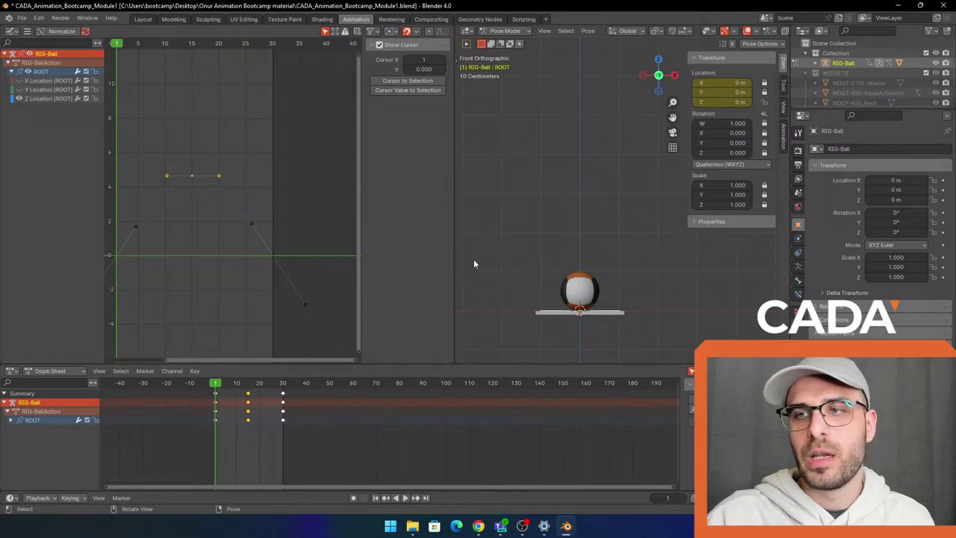
{"action": "key", "text": "space"}
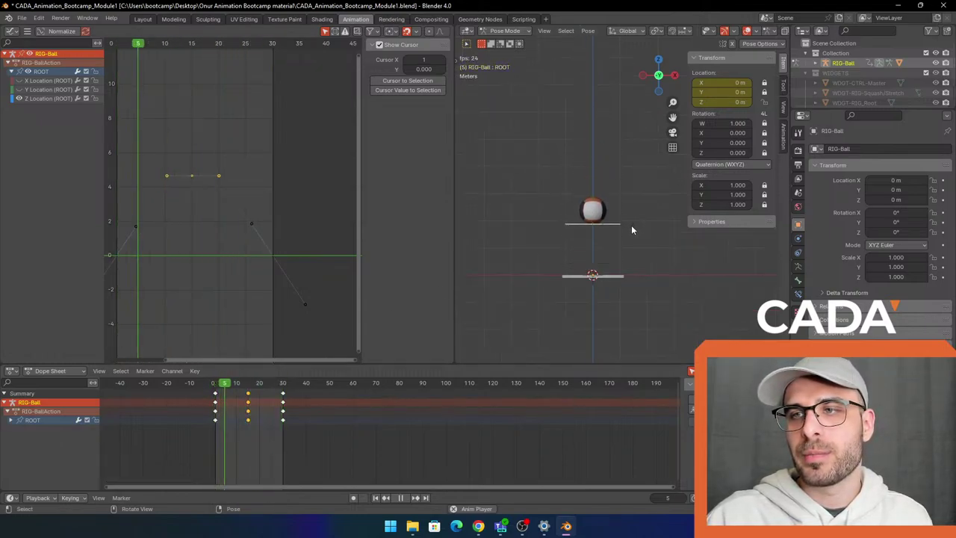
{"action": "key", "text": "space"}
Move the left handle of the frame 30 Z Location keyframe slightly later and up to steepen the landing
{"action": "left_click", "coordinate": [252, 223]}
{"action": "scroll", "coordinate": [269, 221], "scroll_direction": "up", "scroll_amount": 3}
{"action": "key", "text": "g"}
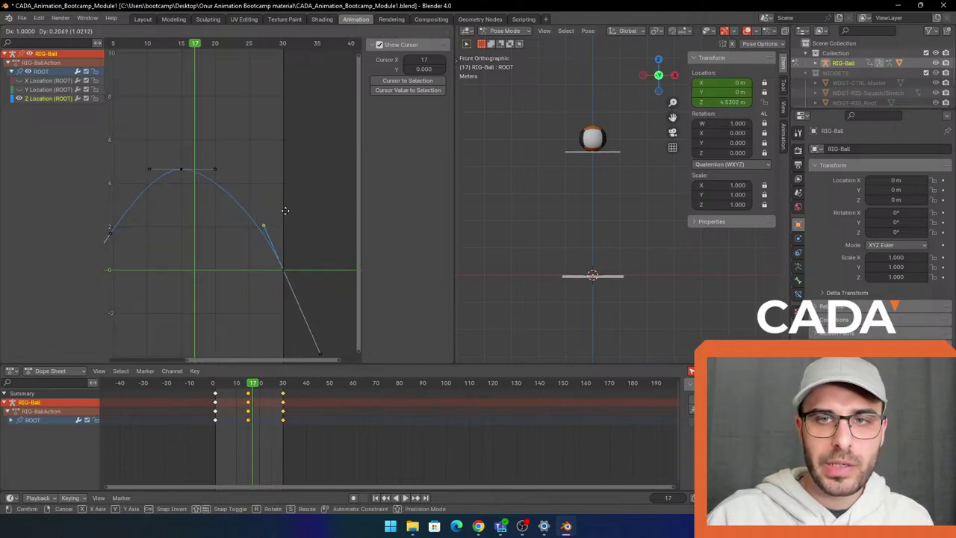
{"action": "left_click", "coordinate": [281, 211]}
Move the first Z Location keyframe's right handle to about frame 4 and 2.3 m for a steeper takeoff
{"action": "middle_click_drag", "start_coordinate": [281, 212], "coordinate": [332, 213]}
{"action": "scroll", "coordinate": [246, 231], "scroll_direction": "up", "scroll_amount": 1}
{"action": "left_click", "coordinate": [155, 238]}
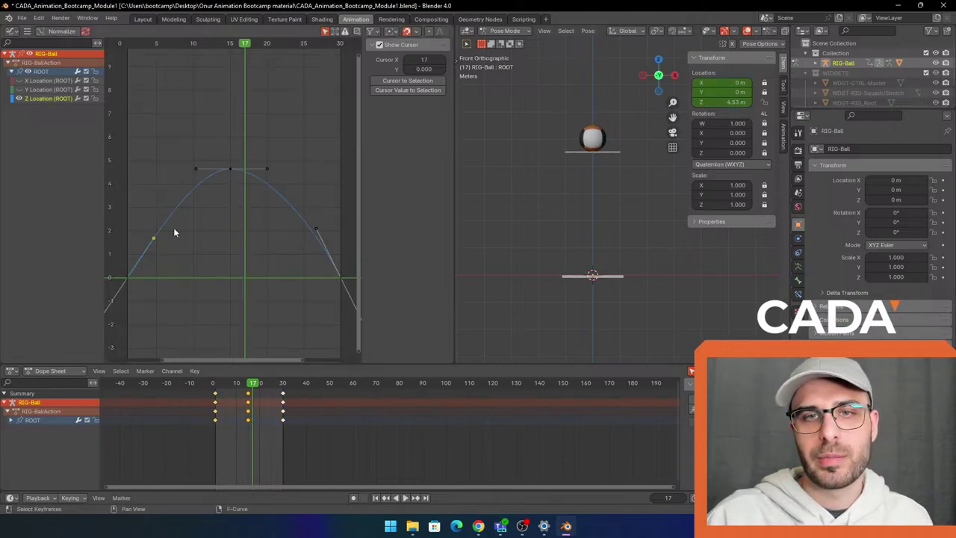
{"action": "left_click_drag", "start_coordinate": [173, 227], "coordinate": [164, 224]}
{"action": "left_click", "coordinate": [165, 224]}
{"action": "scroll", "coordinate": [240, 250], "scroll_direction": "down", "scroll_amount": 1}
{"action": "right_click", "coordinate": [239, 250]}
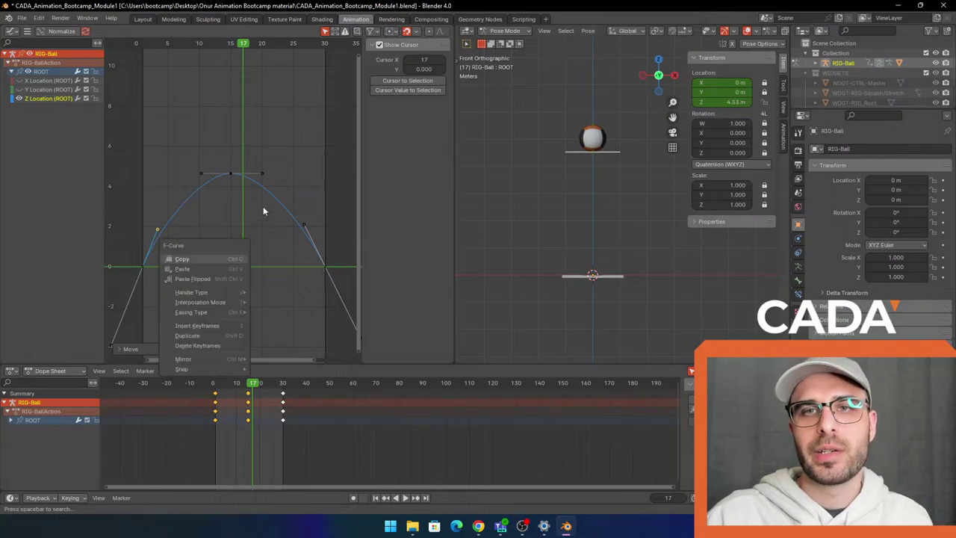
{"action": "key", "text": "g"}
{"action": "left_click", "coordinate": [177, 222]}
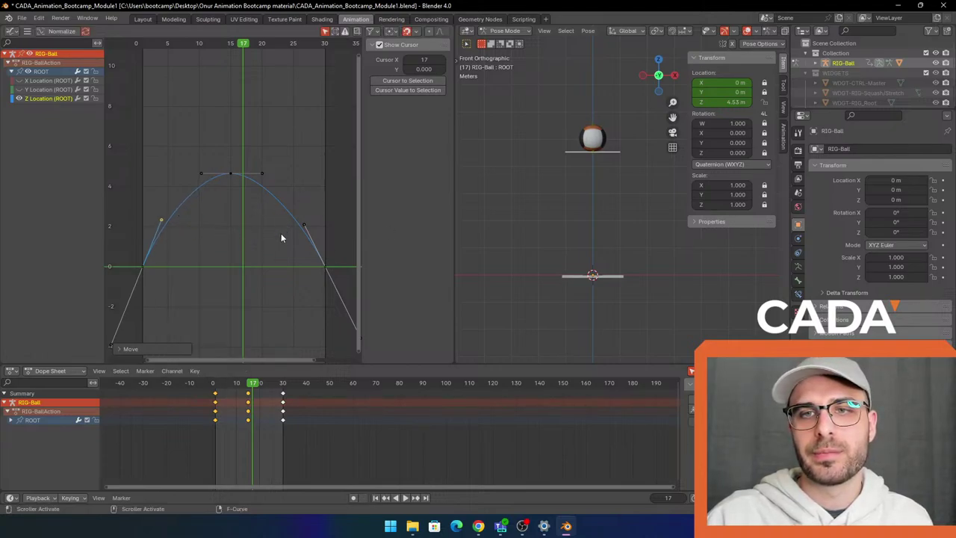
Raise the left handle of the frame 30 keyframe to about 2.3 m, mirroring the takeoff handle
{"action": "left_click", "coordinate": [304, 225]}
{"action": "key", "text": "g"}
{"action": "left_click", "coordinate": [307, 216]}
Replay the bounce from the beginning with the steeper takeoff and landing
{"action": "left_click_drag", "start_coordinate": [251, 382], "coordinate": [211, 387]}
{"action": "key", "text": "space"}
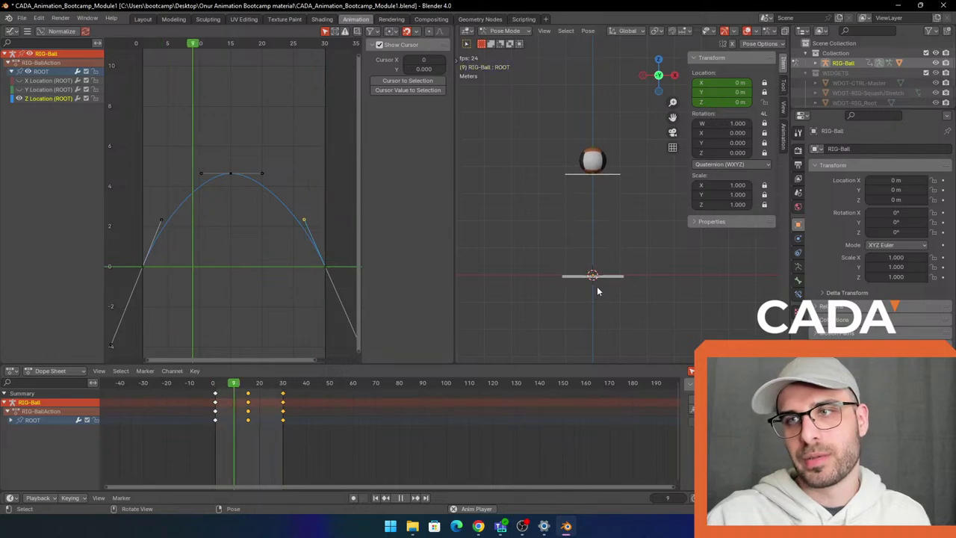
{"action": "key", "text": "space"}
Scale the handles of the frame 15 Z Location keyframe by about 1.35 so the ball hangs longer at its peak
{"action": "left_click_drag", "start_coordinate": [159, 197], "coordinate": [298, 139]}
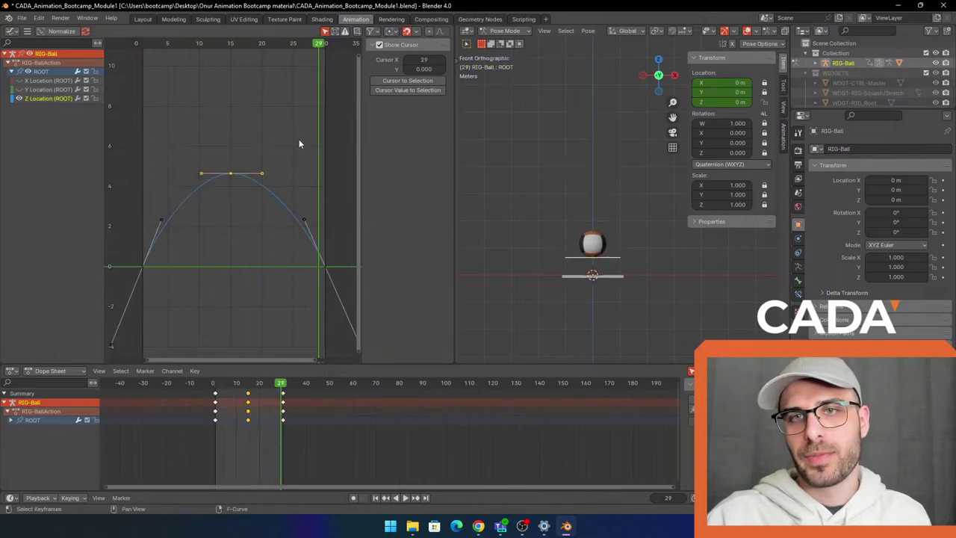
{"action": "left_click_drag", "start_coordinate": [171, 199], "coordinate": [196, 162]}
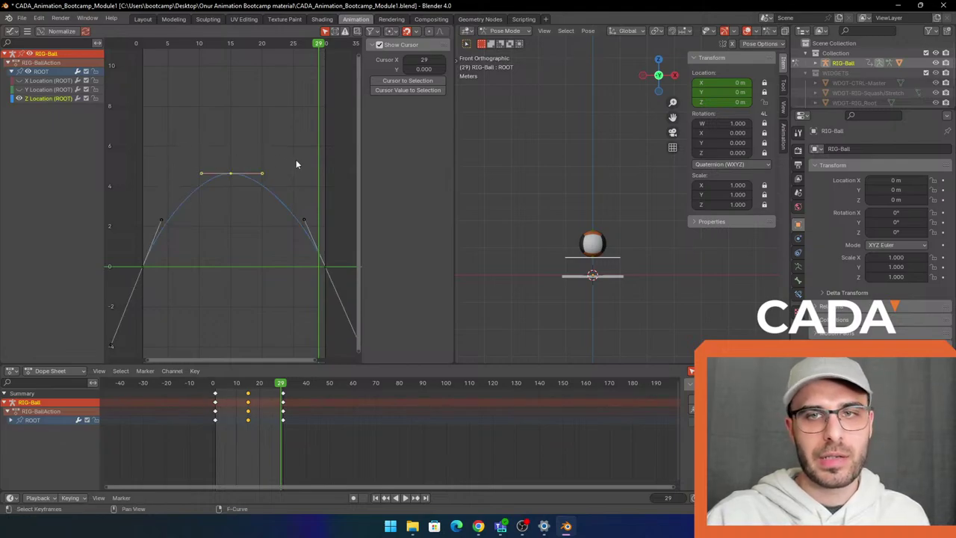
{"action": "key", "text": "s"}
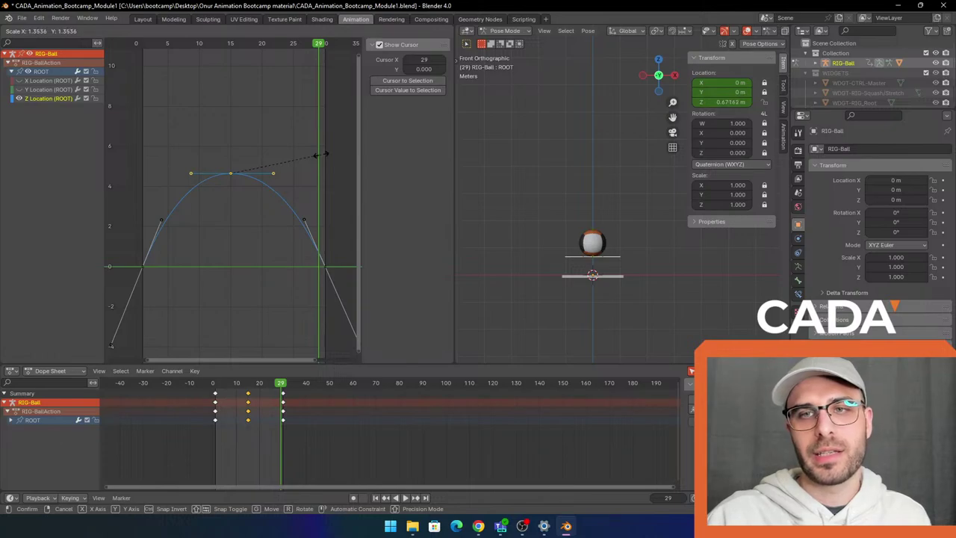
{"action": "left_click", "coordinate": [321, 156]}
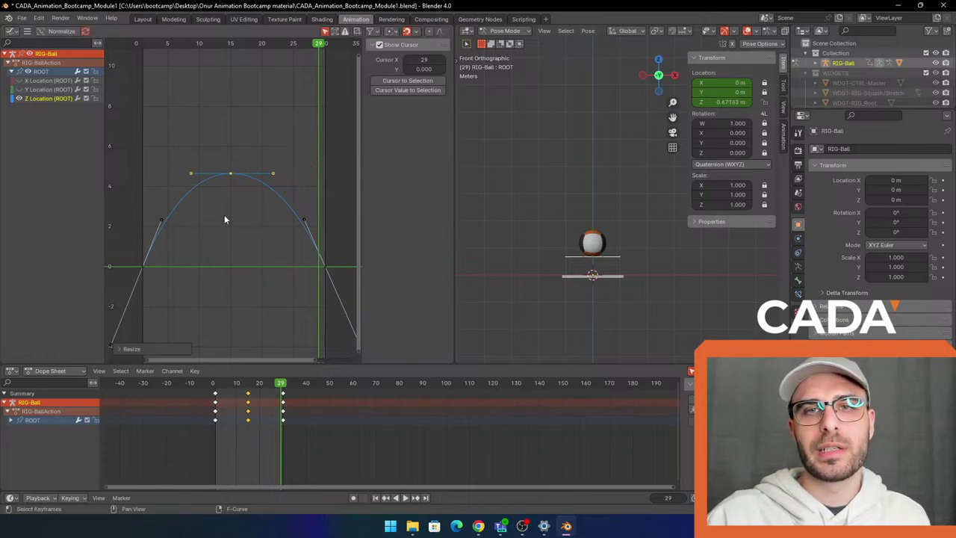
Rewind to frame 1 and play the bounce with the widened peak
{"action": "left_click_drag", "start_coordinate": [306, 54], "coordinate": [145, 71]}
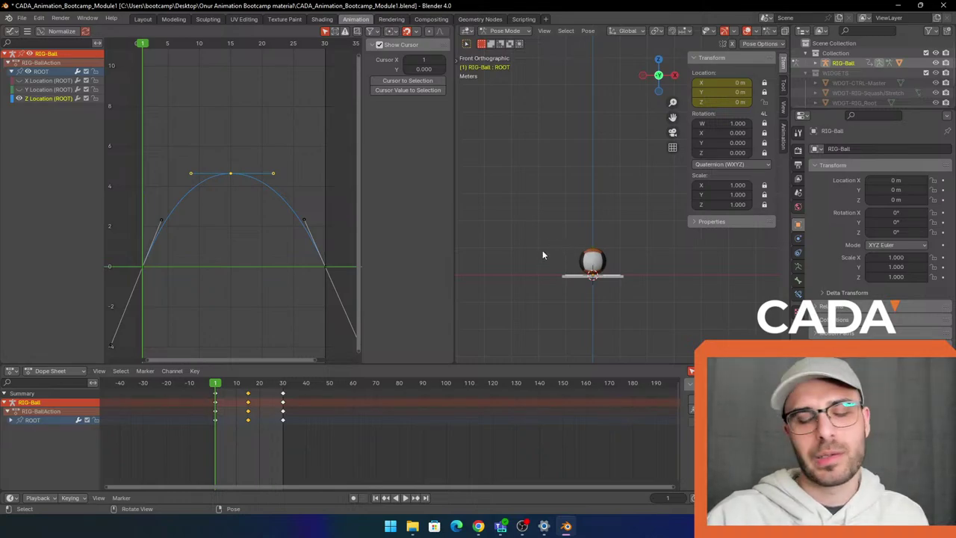
{"action": "key", "text": "space"}
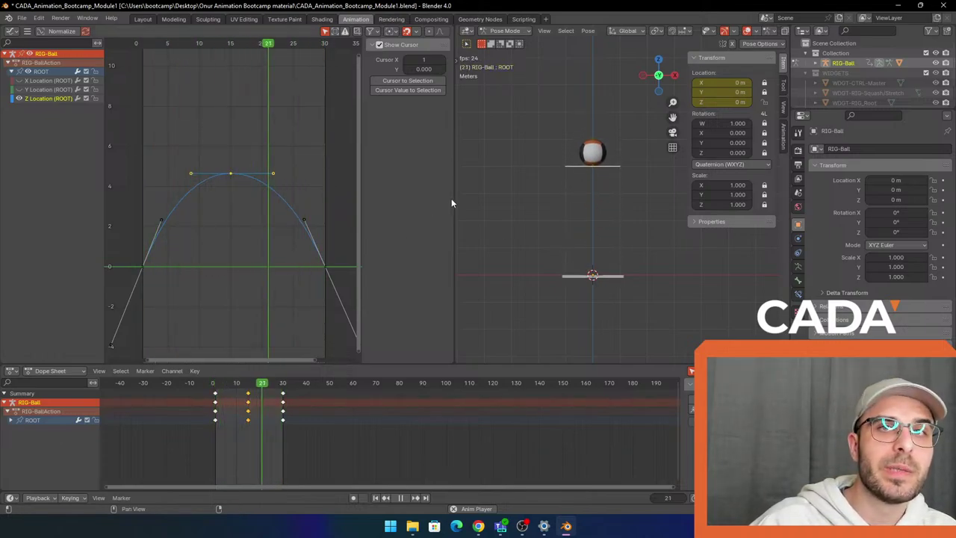
{"action": "key", "text": "space"}
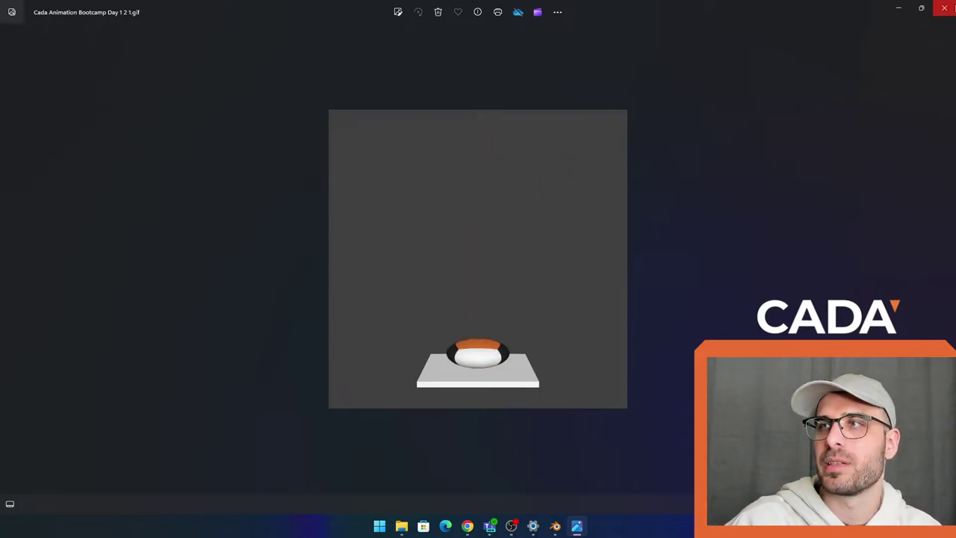
Close the reference GIF and replay the bounce in Blender several times to compare its timing and spacing
{"action": "left_click", "coordinate": [945, 8]}
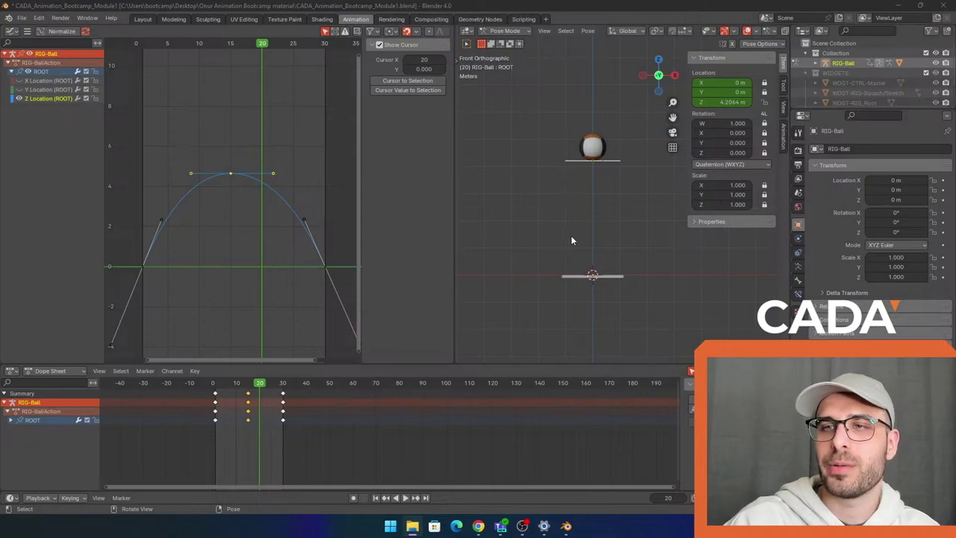
{"action": "key", "text": "space"}
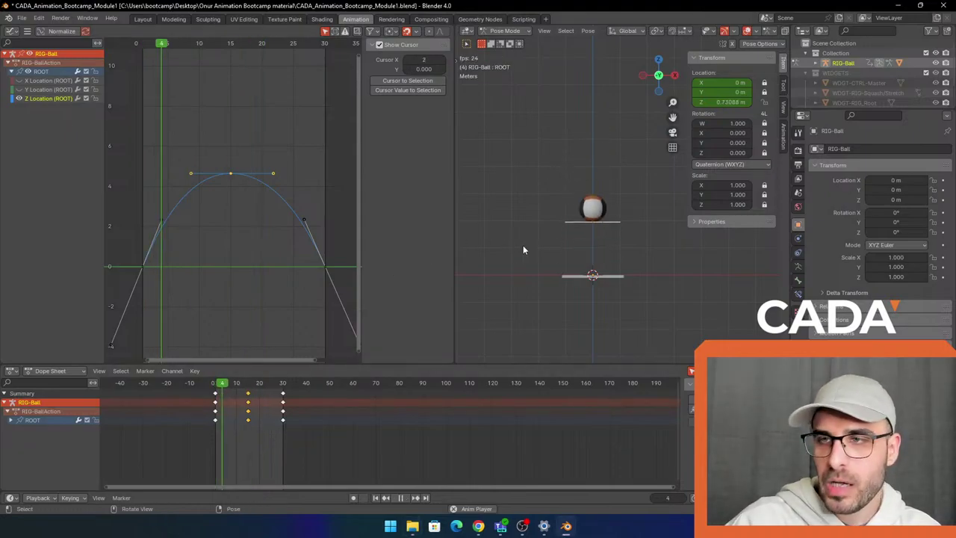
{"action": "key", "text": "space"}
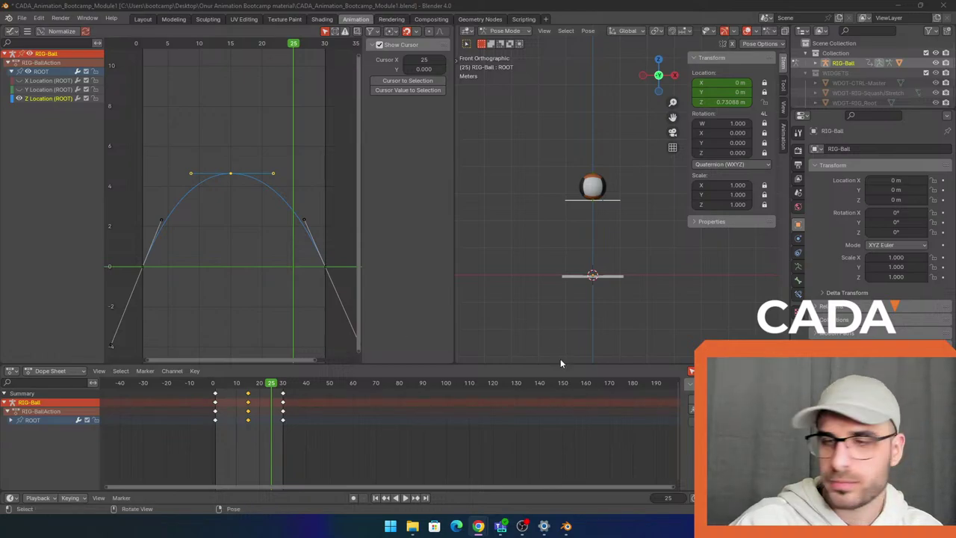
{"action": "key", "text": "shift+Left"}
{"action": "key", "text": "space"}
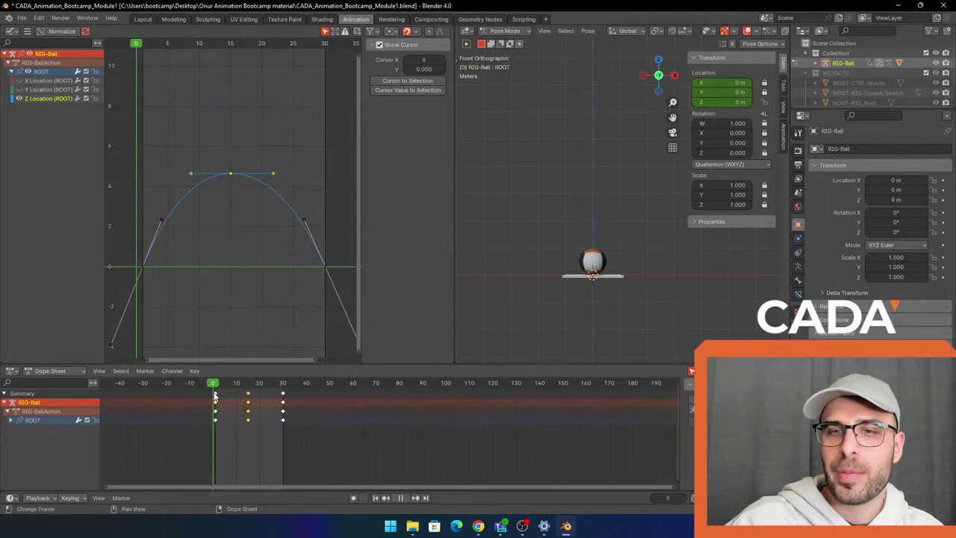
{"action": "key", "text": "Escape"}
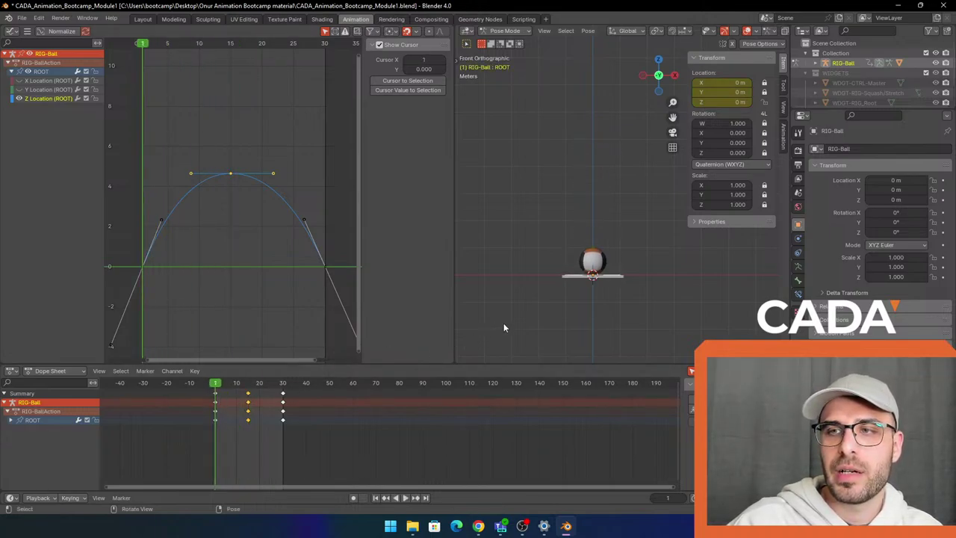
{"action": "key", "text": "space"}
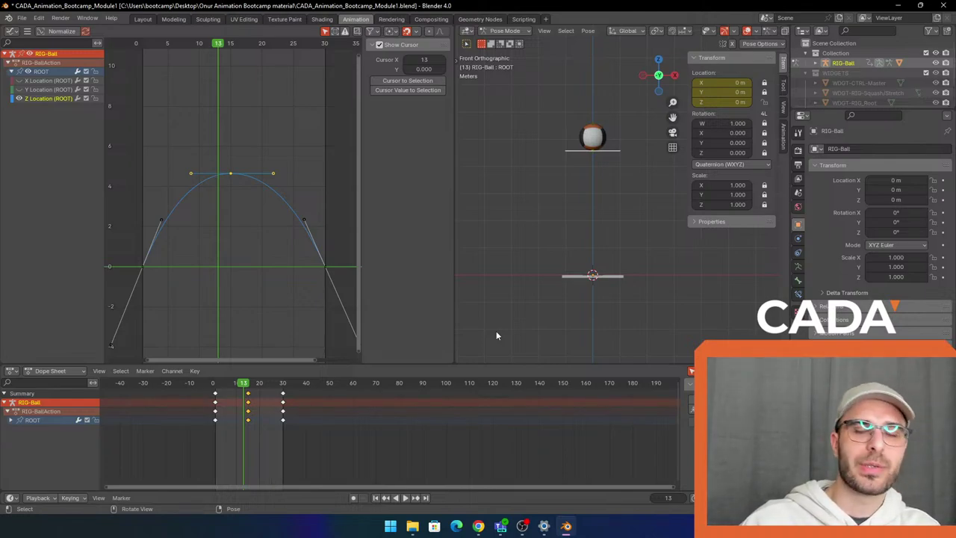
{"action": "key", "text": "space"}
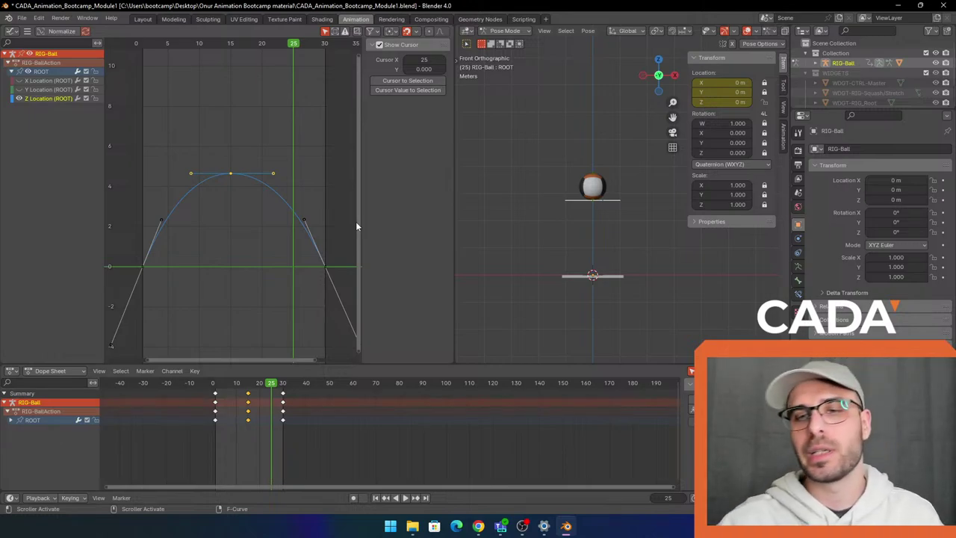
Return to the first keyframe at frame 1, inspect the ball's top squash/stretch control, and reselect the ROOT control
{"action": "key", "text": "Down"}
{"action": "key", "text": "Down"}
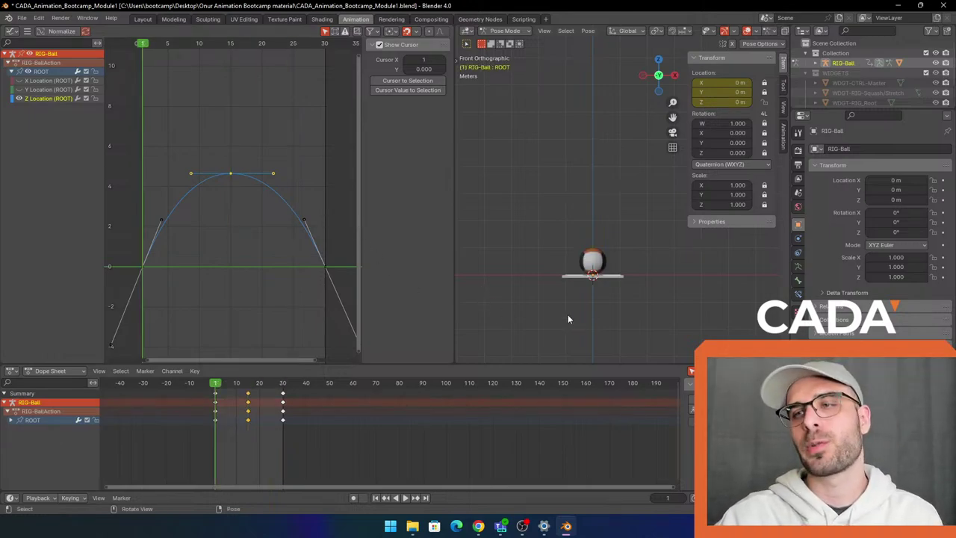
{"action": "scroll", "coordinate": [604, 261], "scroll_direction": "up", "scroll_amount": 3}
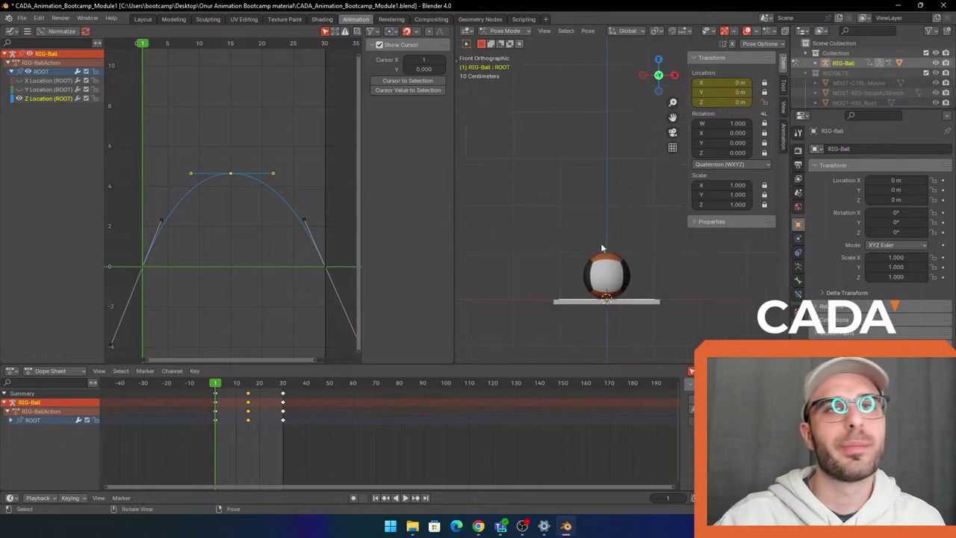
{"action": "left_click", "coordinate": [607, 269]}
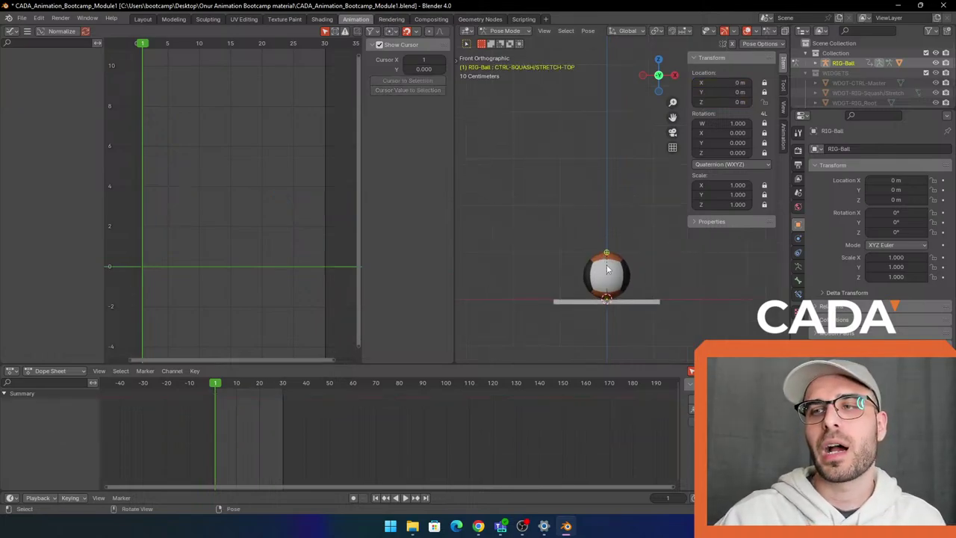
{"action": "left_click", "coordinate": [625, 303]}
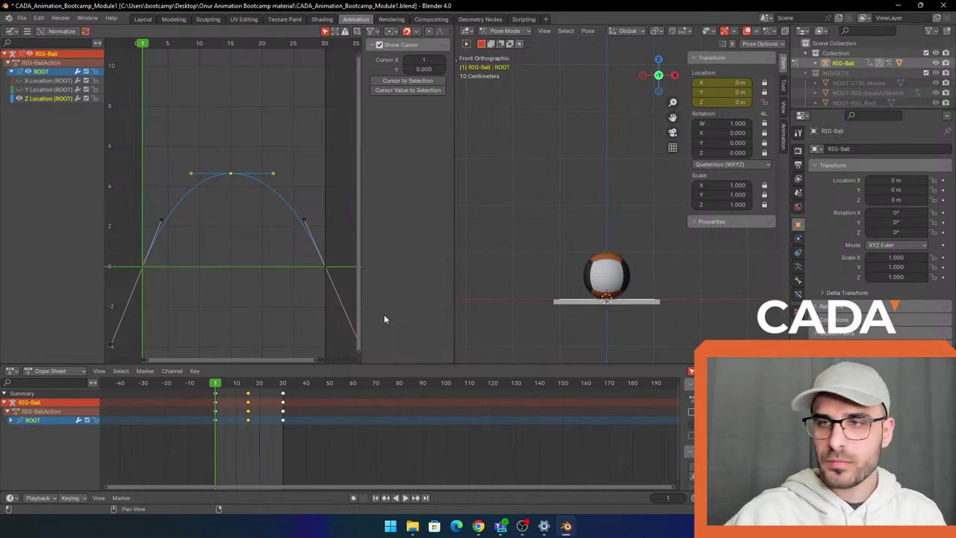
Play the bounce again from frame 1 in the closer front view and leave all keyframes deselected
{"action": "key", "text": "a"}
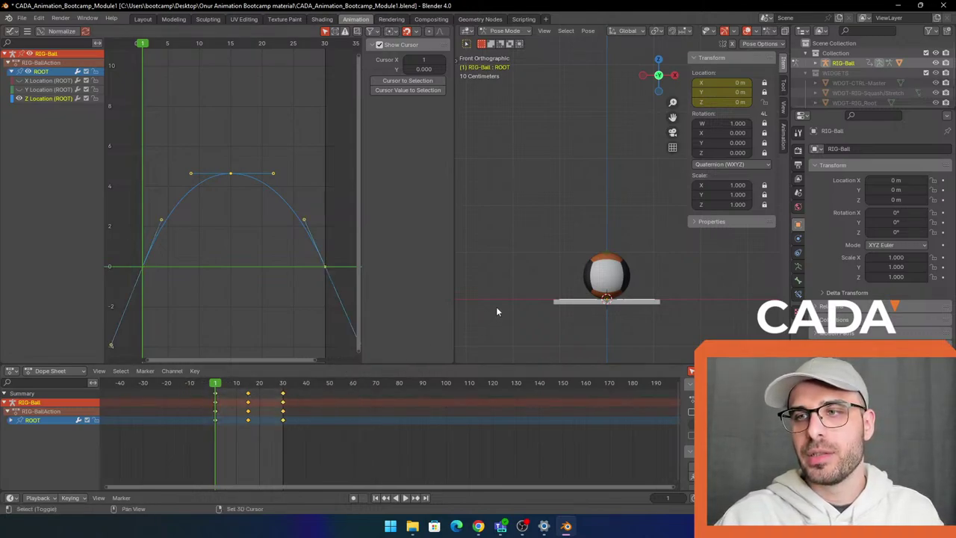
{"action": "key", "text": "space"}
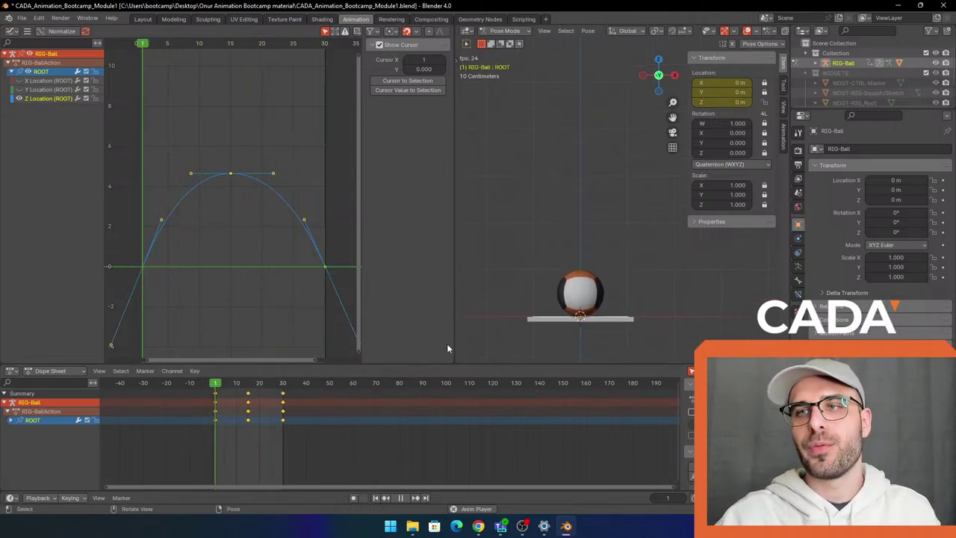
{"action": "key", "text": "space"}
{"action": "left_click_drag", "start_coordinate": [223, 384], "coordinate": [217, 387]}
{"action": "key", "text": "space"}
{"action": "key", "text": "space"}
{"action": "left_click", "coordinate": [373, 443]}
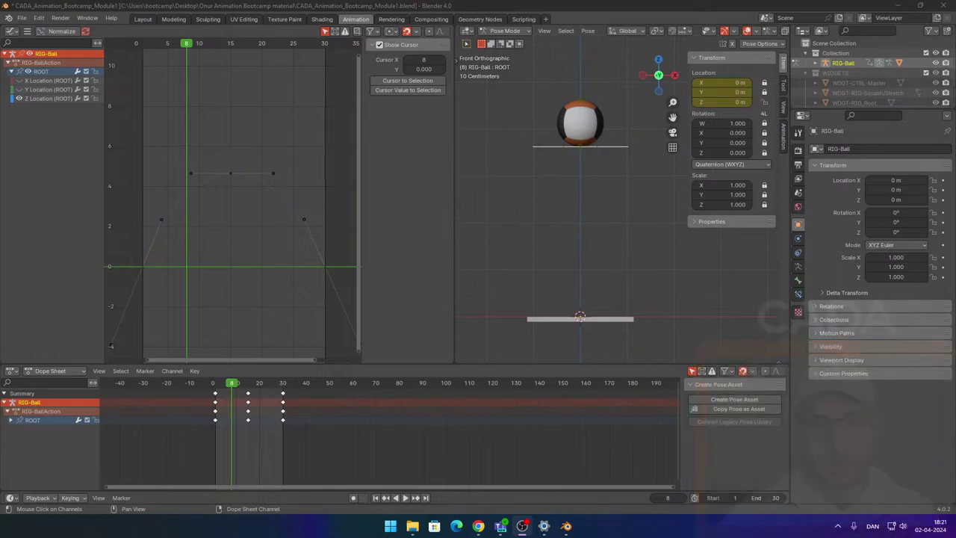
Set the animation's end frame to 35
{"action": "left_click", "coordinate": [758, 498]}
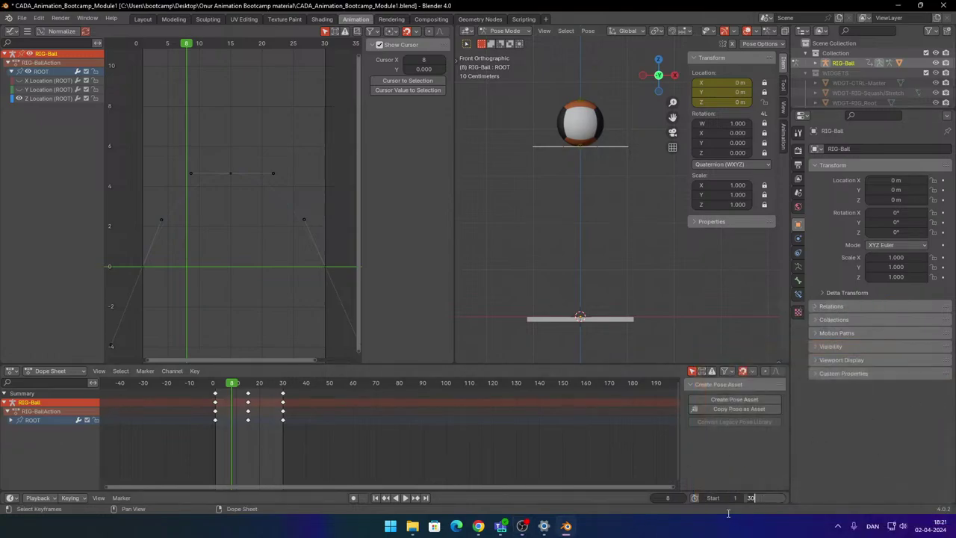
{"action": "type", "text": "35"}
{"action": "key", "text": "Return"}
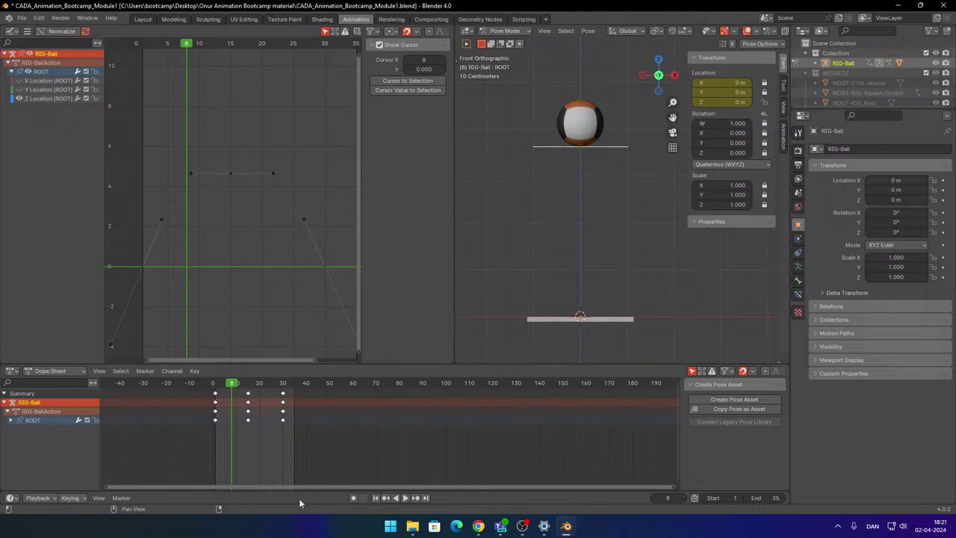
Shift all ROOT keyframes 5 frames later so the bounce starts at frame 6 and ends at frame 35
{"action": "left_click_drag", "start_coordinate": [351, 459], "coordinate": [212, 399]}
{"action": "key", "text": "g"}
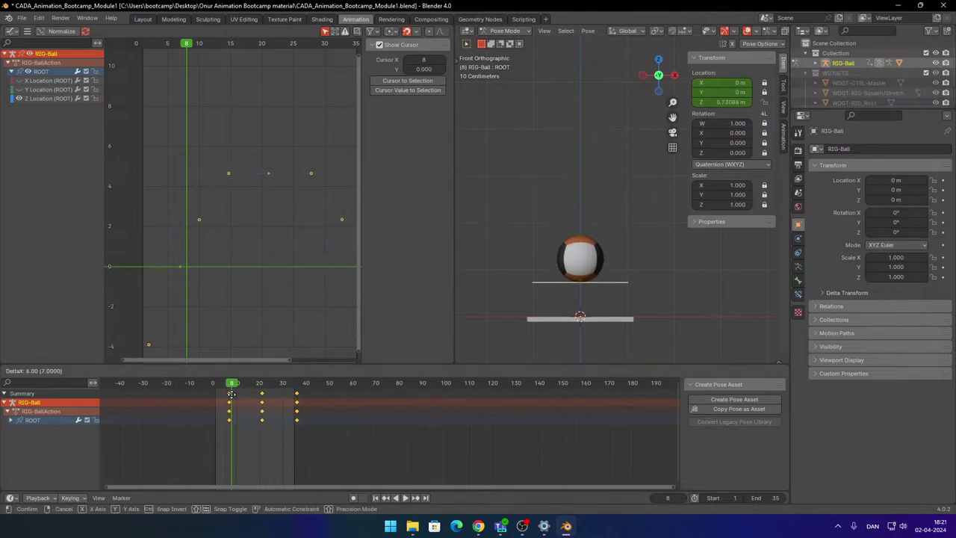
{"action": "left_click", "coordinate": [231, 396]}
{"action": "left_click", "coordinate": [365, 451]}
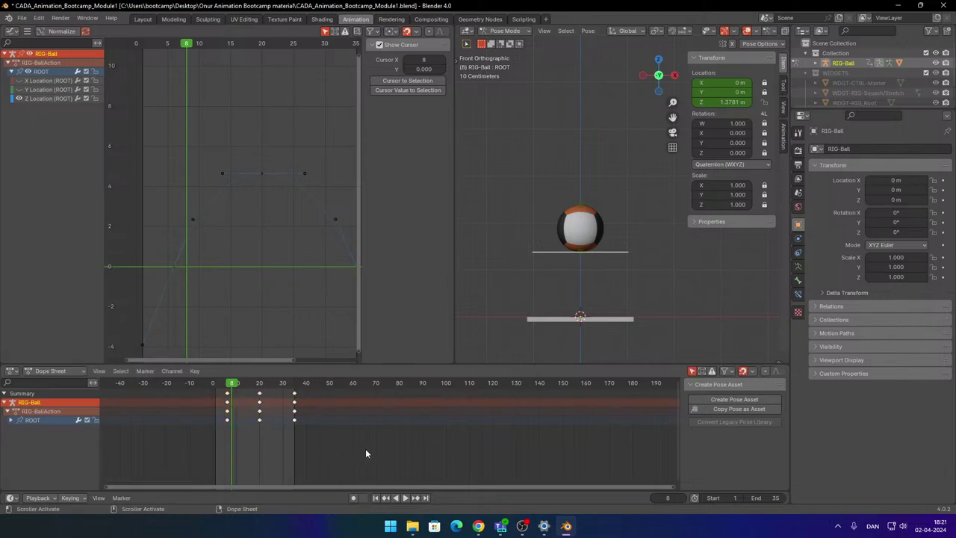
Select all the shifted keyframes, play the 35-frame animation, and return to frame 1
{"action": "left_click_drag", "start_coordinate": [396, 465], "coordinate": [177, 385]}
{"action": "key", "text": "space"}
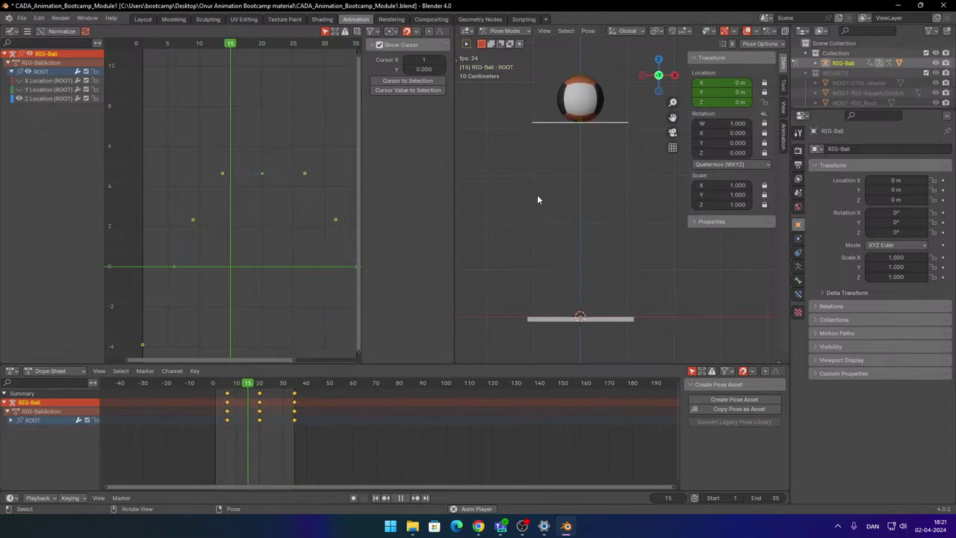
{"action": "left_click", "coordinate": [263, 384]}
{"action": "left_click_drag", "start_coordinate": [263, 385], "coordinate": [215, 394]}
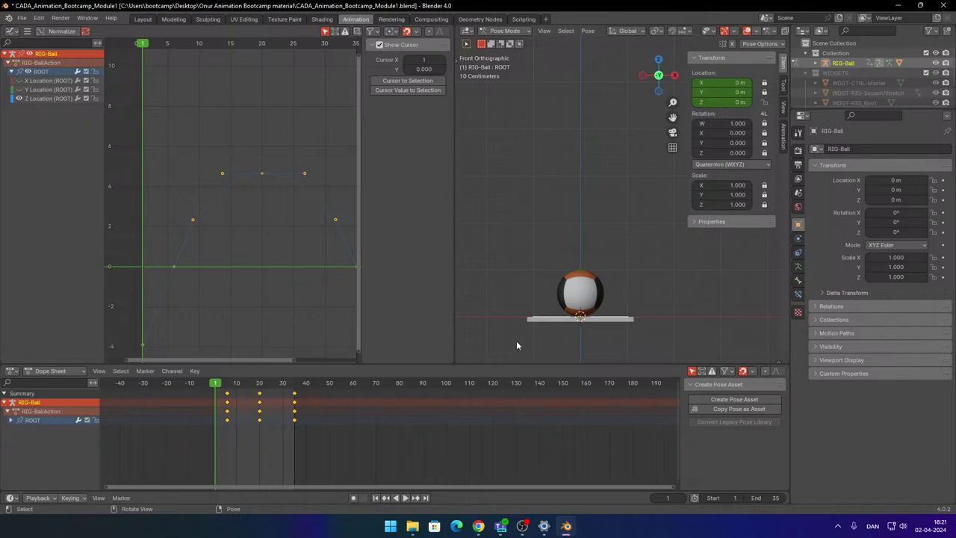
Select the ROOT control under the ball and examine the rig in a perspective view
{"action": "scroll", "coordinate": [594, 286], "scroll_direction": "up", "scroll_amount": 1}
{"action": "middle_click_drag", "start_coordinate": [602, 280], "coordinate": [597, 256], "text": "shift"}
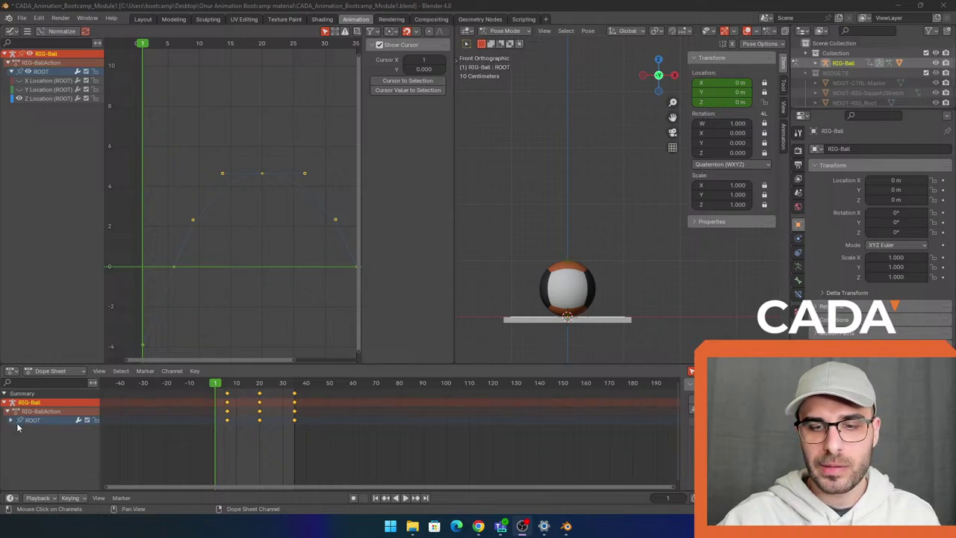
{"action": "left_click", "coordinate": [653, 279]}
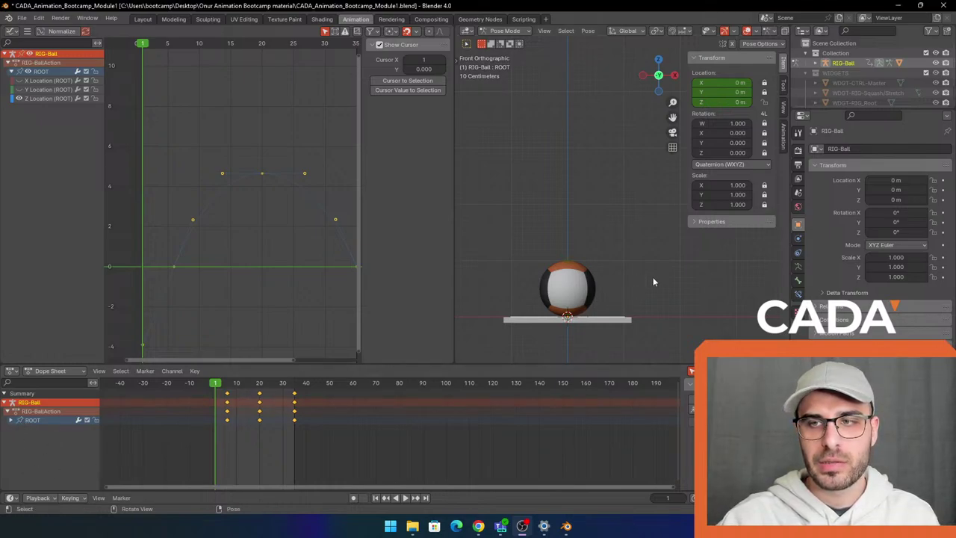
{"action": "left_click", "coordinate": [589, 320]}
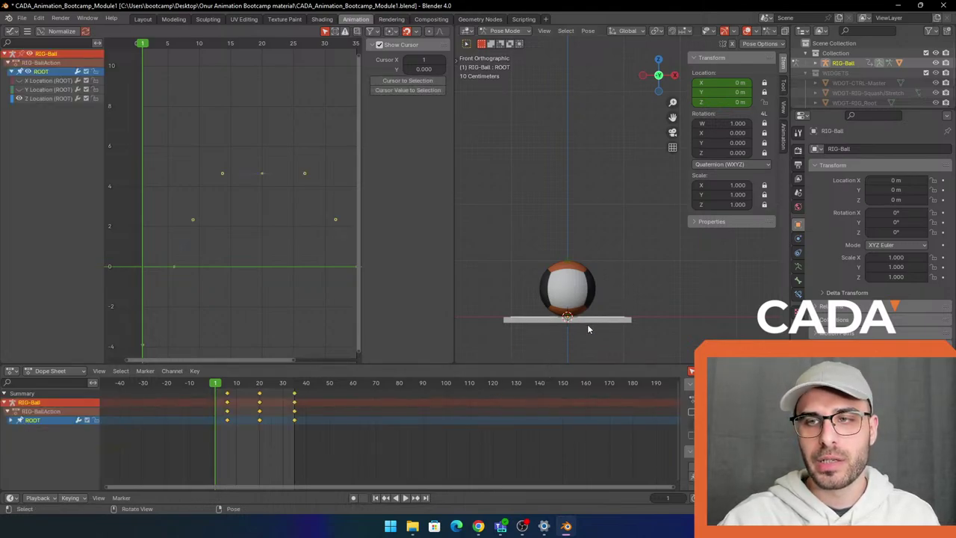
{"action": "middle_click_drag", "start_coordinate": [587, 324], "coordinate": [620, 282]}
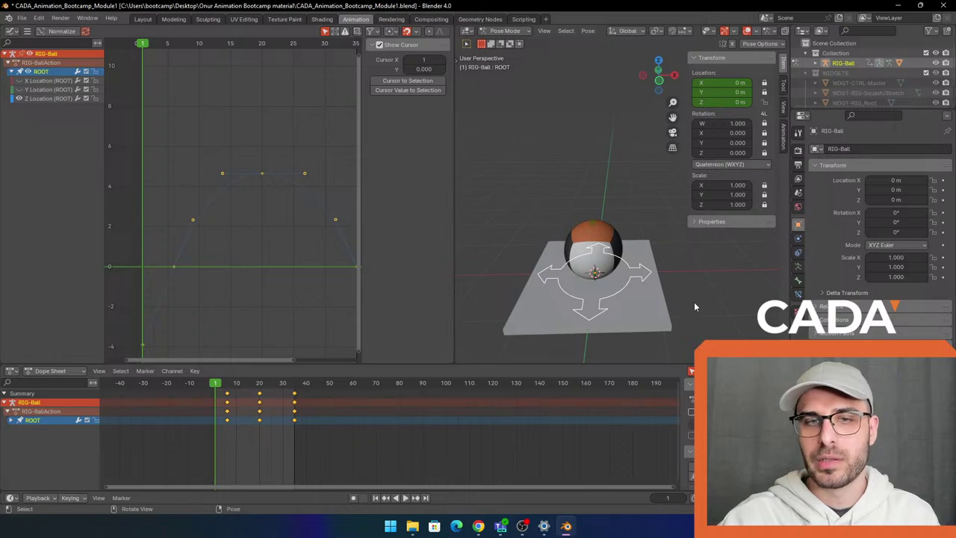
{"action": "left_click", "coordinate": [685, 326]}
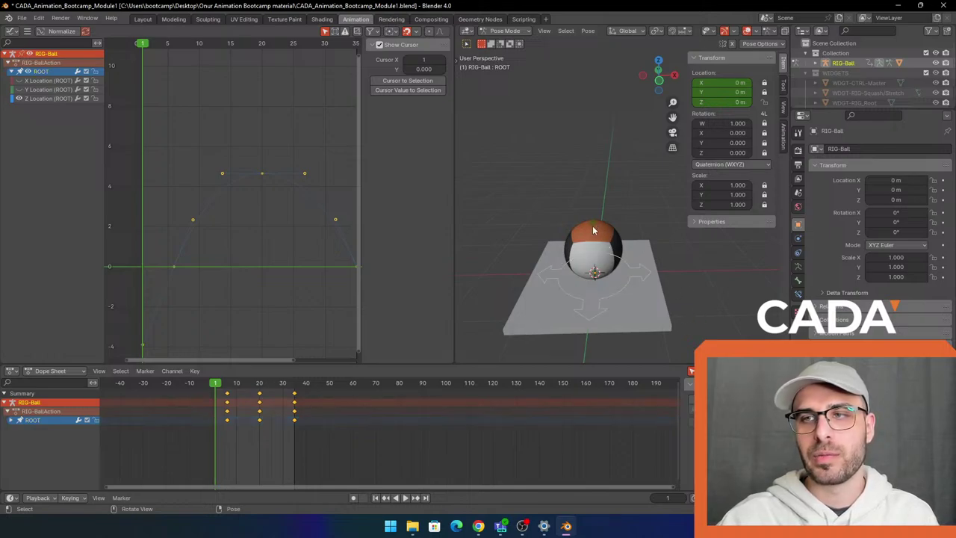
Play the shifted bounce in perspective and jump back to the first keyframe at frame 6
{"action": "key", "text": "space"}
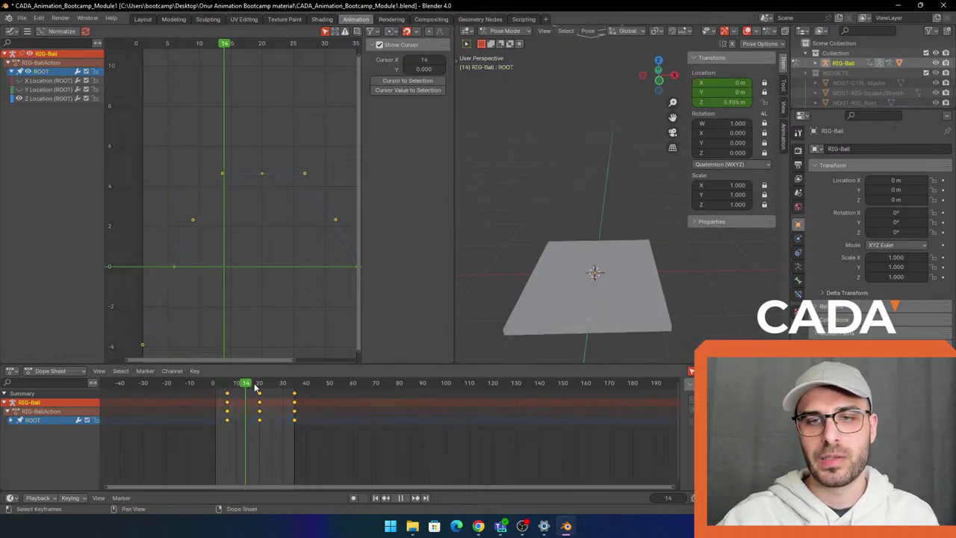
{"action": "key", "text": "space"}
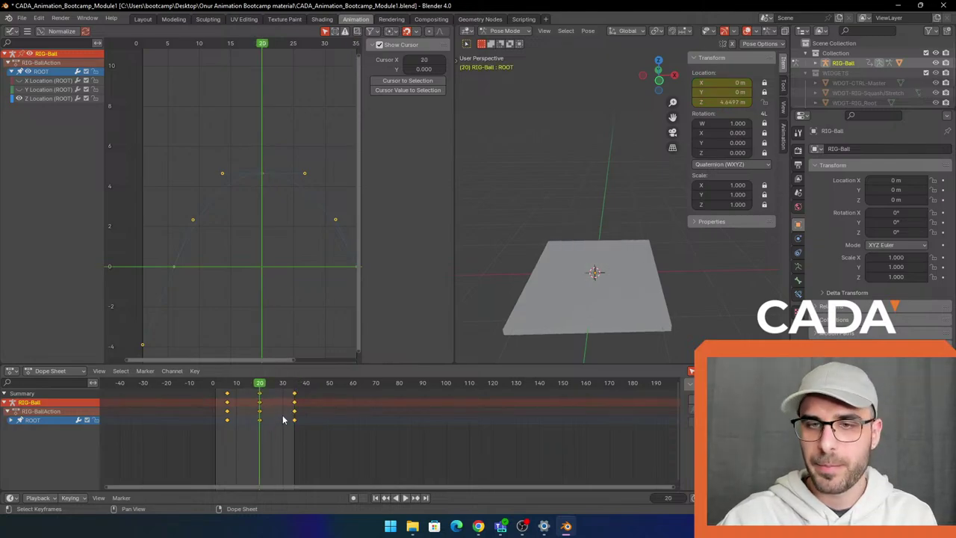
{"action": "key", "text": "Down"}
{"action": "key", "text": "Down"}
{"action": "middle_click_drag", "start_coordinate": [659, 299], "coordinate": [625, 256]}
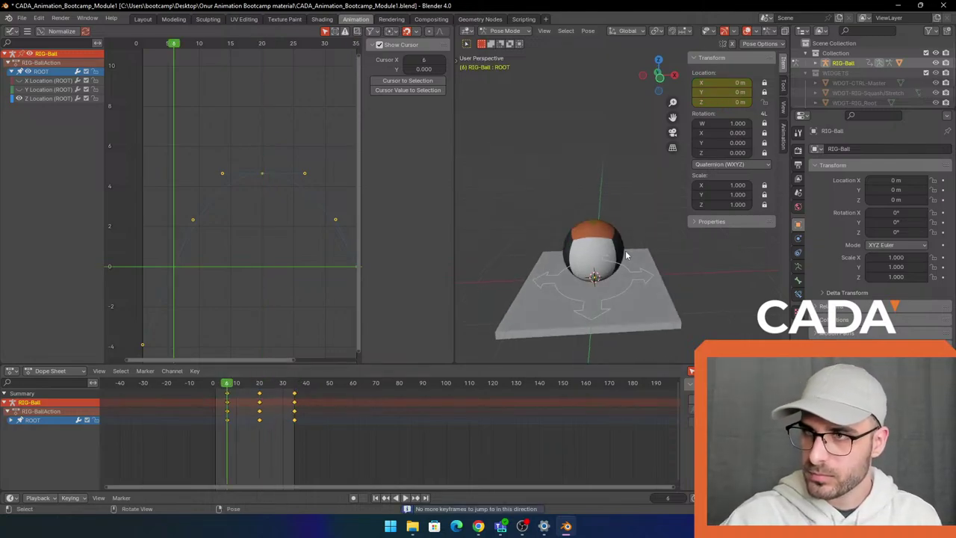
Select the CTRL-SQUASH/STRETCH-TOP control above the ball and key its default location at frame 1 in the front view
{"action": "left_click", "coordinate": [593, 224]}
{"action": "middle_click_drag", "start_coordinate": [686, 279], "coordinate": [676, 291]}
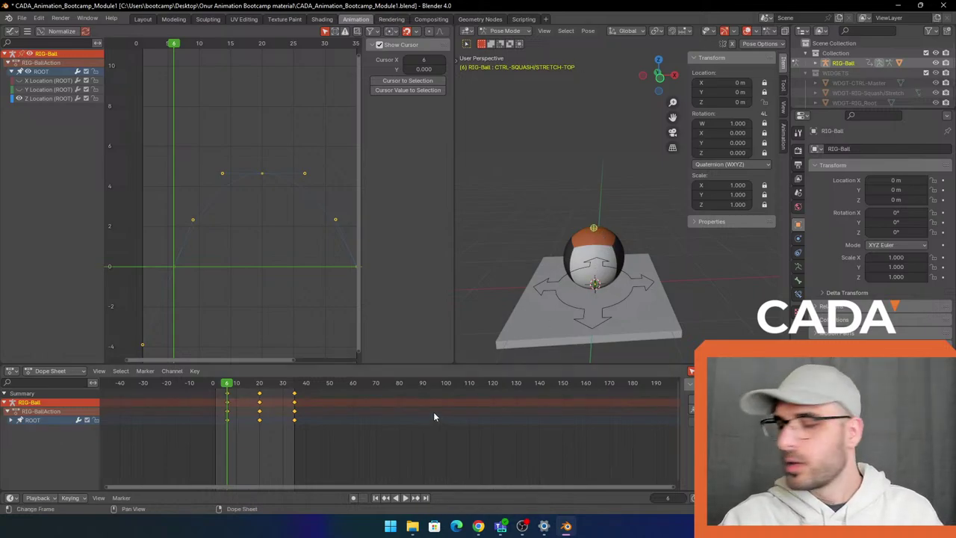
{"action": "left_click_drag", "start_coordinate": [224, 383], "coordinate": [215, 387]}
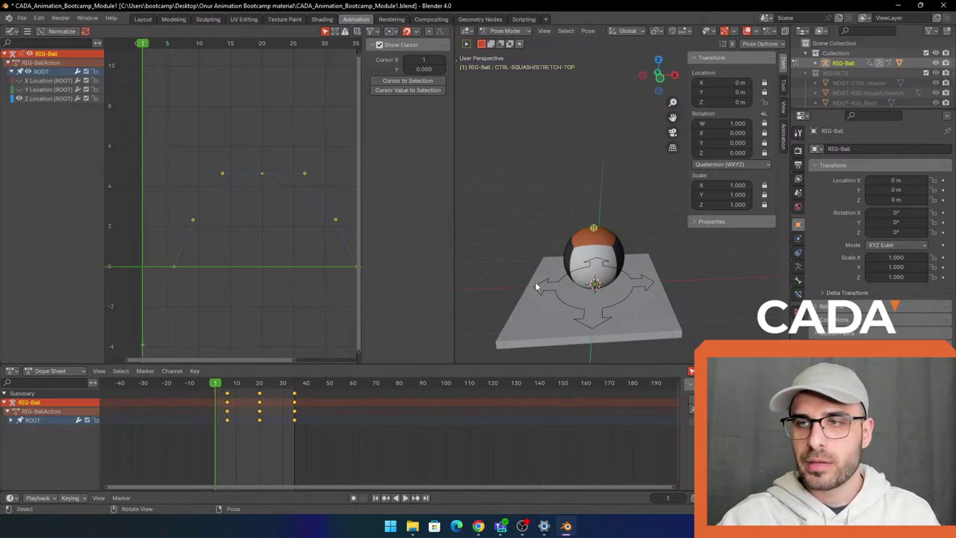
{"action": "left_click", "coordinate": [661, 78]}
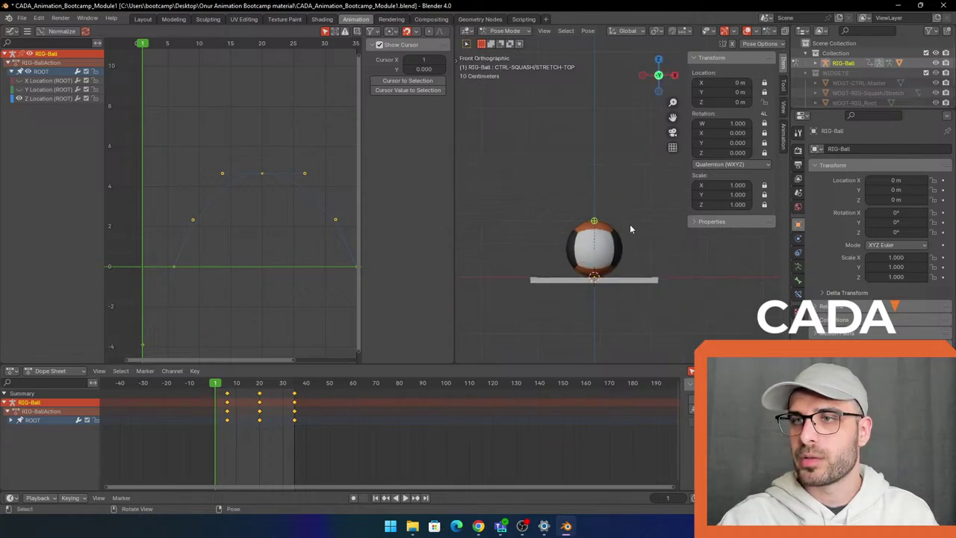
{"action": "middle_click_drag", "start_coordinate": [656, 272], "coordinate": [612, 292], "text": "shift"}
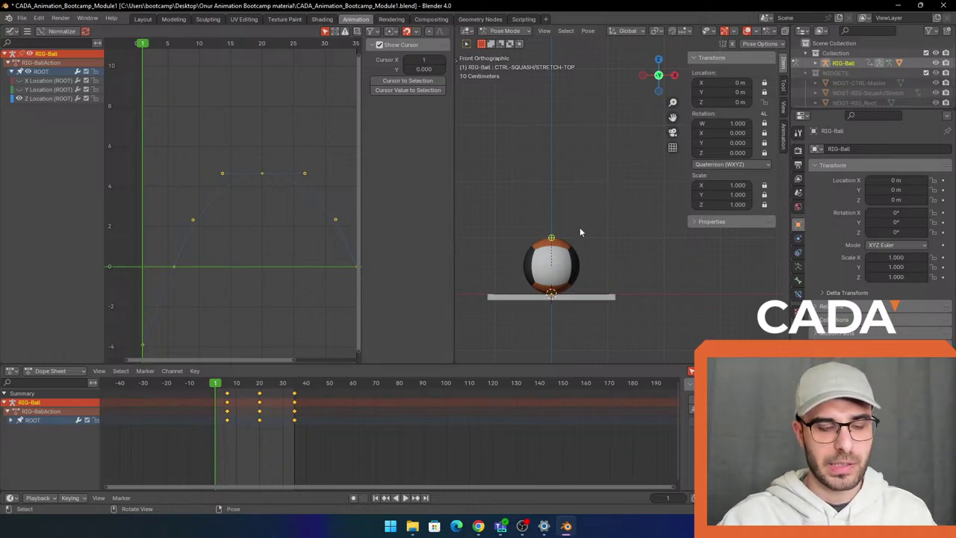
{"action": "key", "text": "i"}
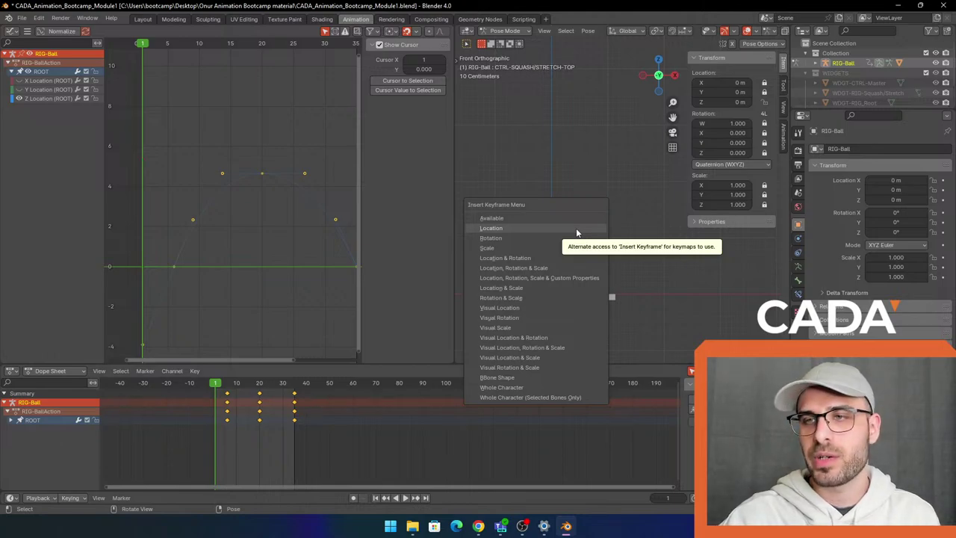
{"action": "left_click", "coordinate": [576, 228]}
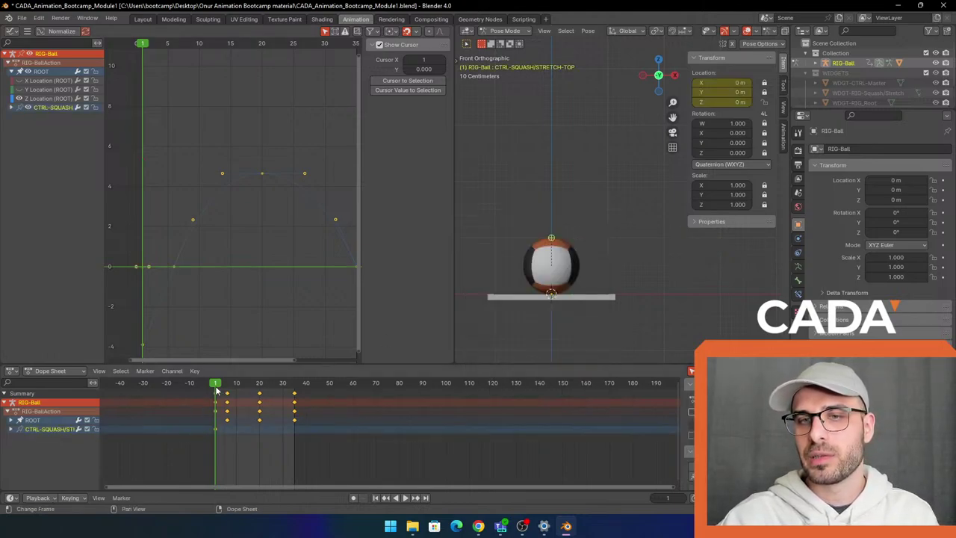
At frame 6, squash the ball by moving the top control to a Z location of about -0.345 m and key its location
{"action": "key", "text": "Up"}
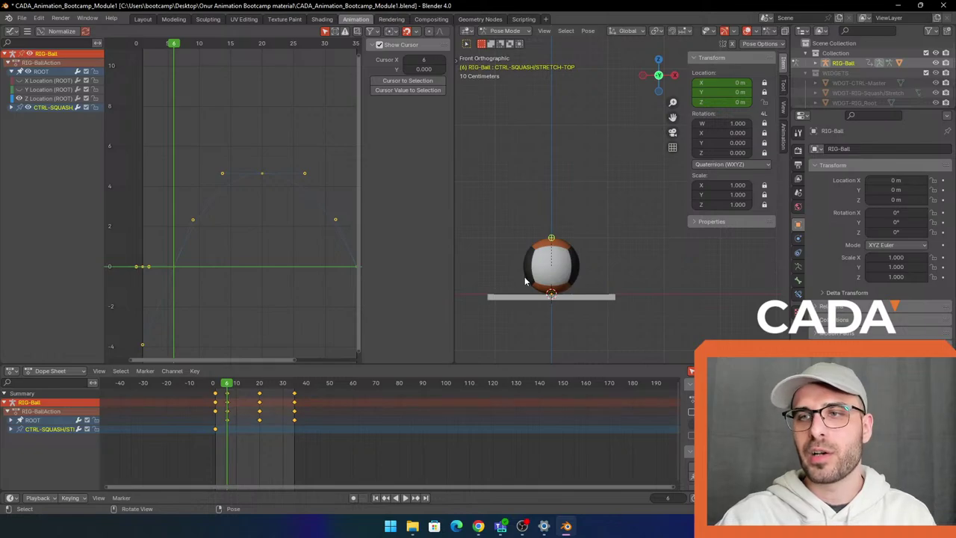
{"action": "key", "text": "Up"}
{"action": "key", "text": "Down"}
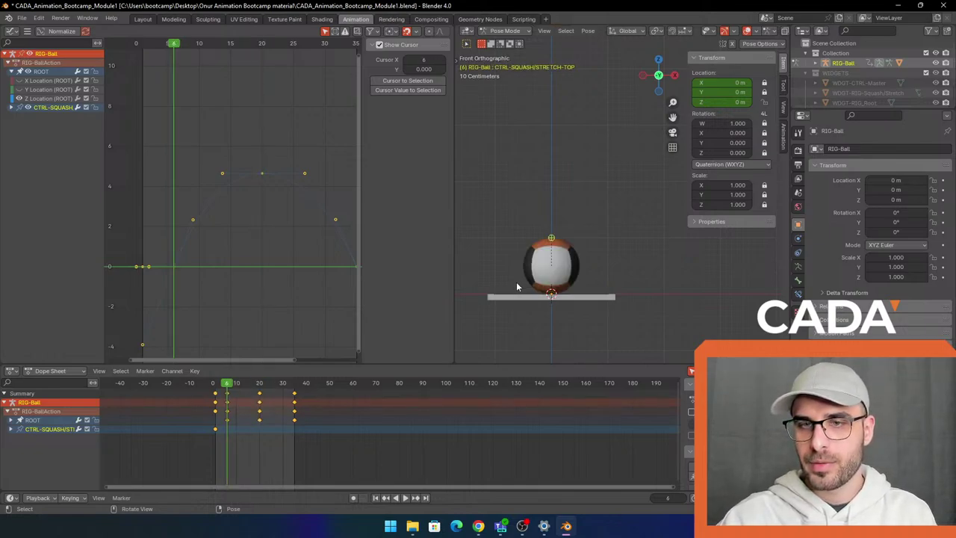
{"action": "key", "text": "Up"}
{"action": "key", "text": "Down"}
{"action": "key", "text": "Down"}
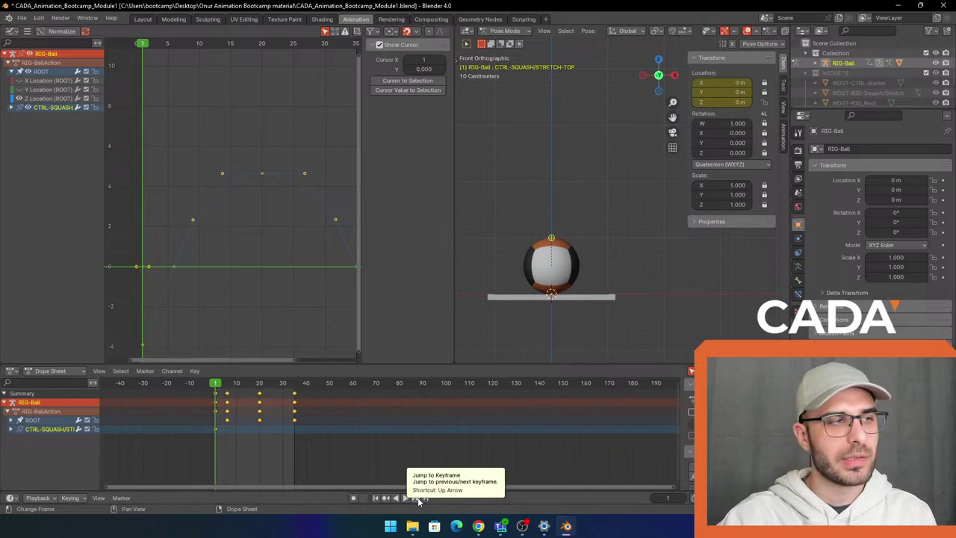
{"action": "left_click", "coordinate": [417, 498]}
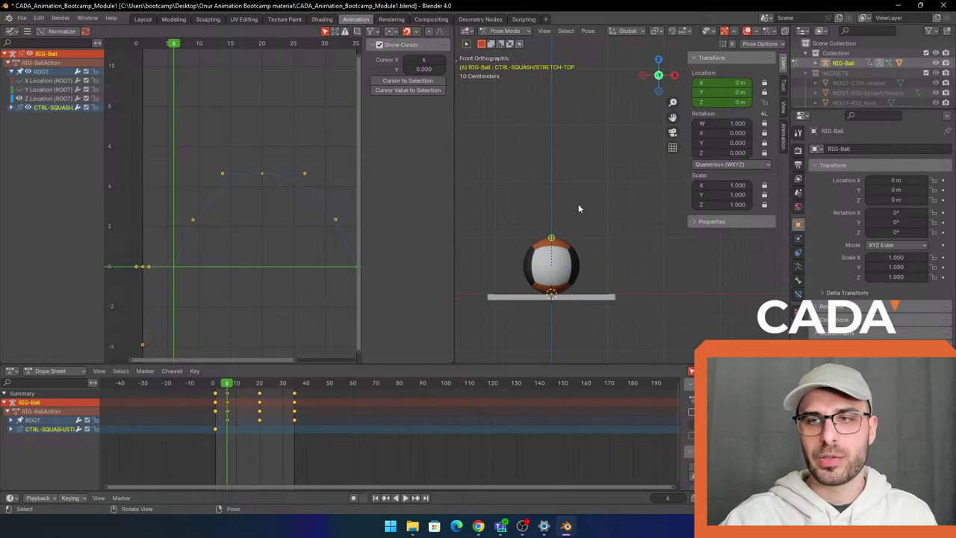
{"action": "key", "text": "g"}
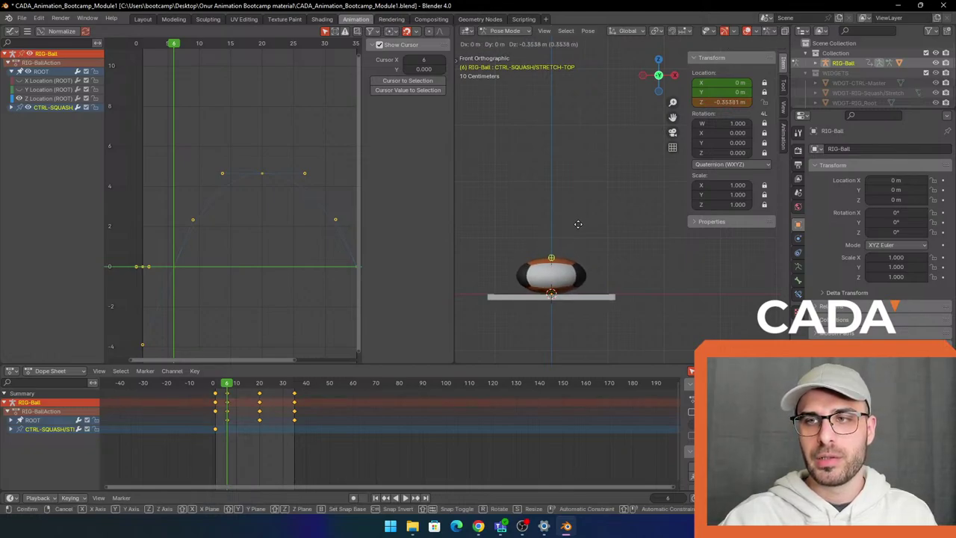
{"action": "left_click", "coordinate": [578, 223]}
{"action": "key", "text": "i"}
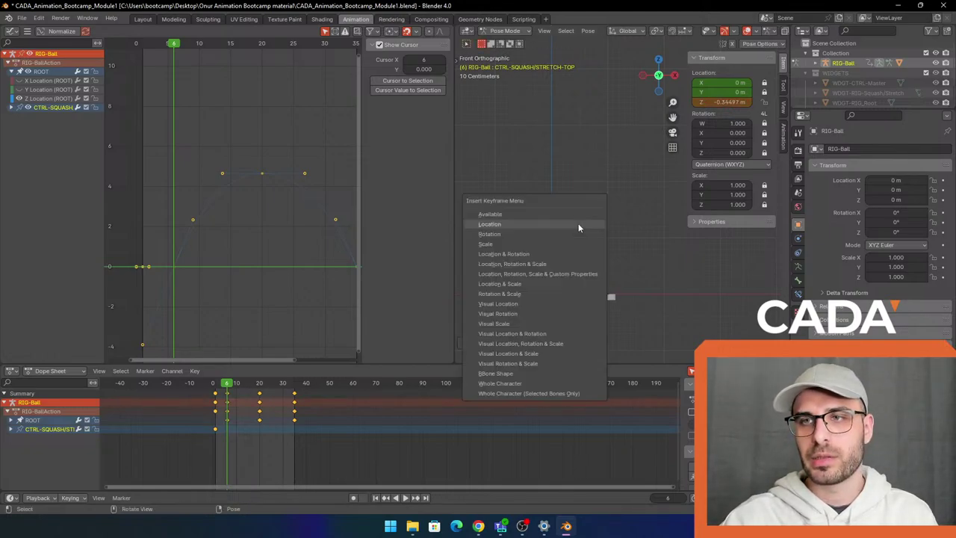
{"action": "left_click", "coordinate": [578, 225]}
Examine the squashed ball from several perspective angles and fit the whole scene in the 3D view
{"action": "middle_click_drag", "start_coordinate": [642, 268], "coordinate": [526, 294]}
{"action": "scroll", "coordinate": [627, 265], "scroll_direction": "up", "scroll_amount": 3}
{"action": "left_click", "coordinate": [600, 273]}
{"action": "scroll", "coordinate": [645, 279], "scroll_direction": "down", "scroll_amount": 1}
{"action": "left_click", "coordinate": [563, 235], "text": "shift"}
{"action": "scroll", "coordinate": [502, 286], "scroll_direction": "down", "scroll_amount": 2}
{"action": "scroll", "coordinate": [523, 277], "scroll_direction": "up", "scroll_amount": 3}
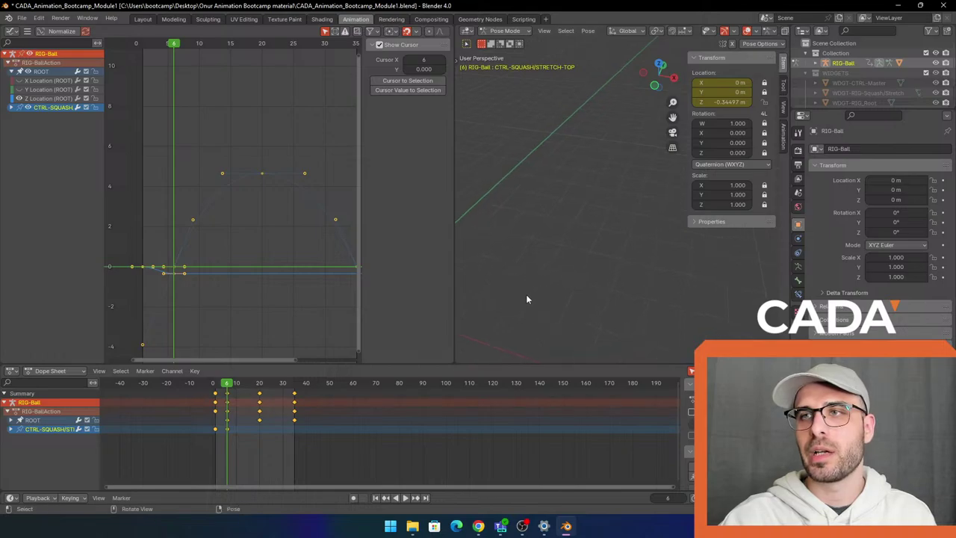
{"action": "middle_click_drag", "start_coordinate": [495, 209], "coordinate": [564, 204], "text": "shift"}
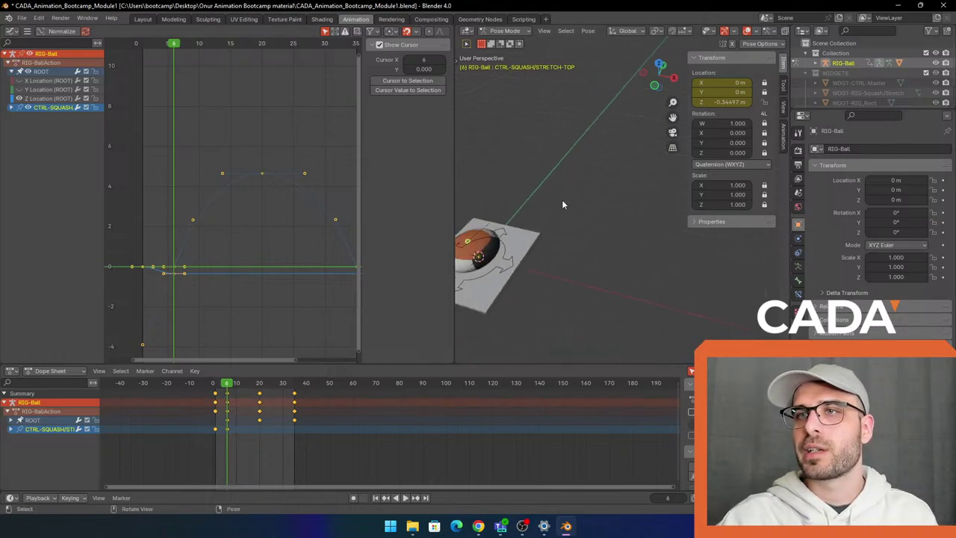
{"action": "left_click", "coordinate": [544, 30]}
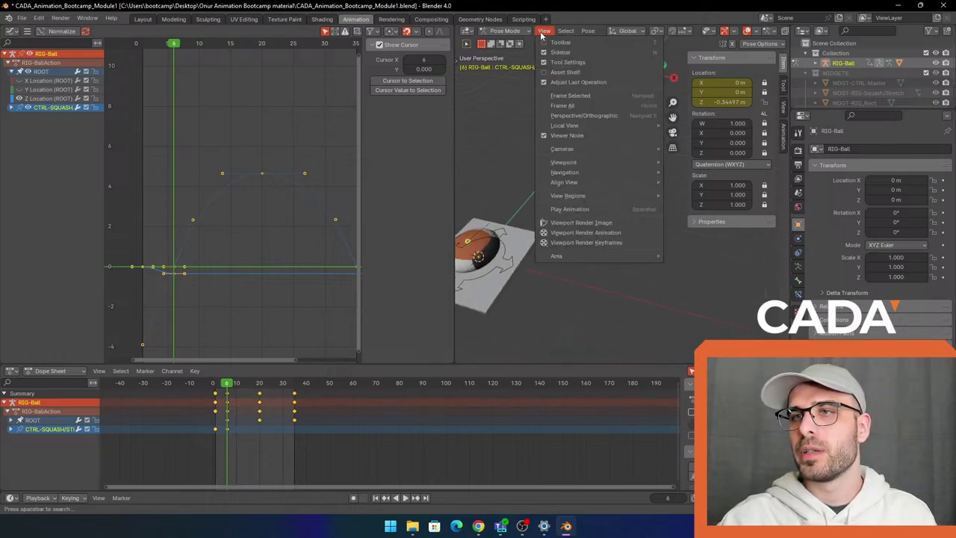
{"action": "left_click", "coordinate": [593, 106]}
{"action": "scroll", "coordinate": [555, 196], "scroll_direction": "down", "scroll_amount": 2}
{"action": "middle_click_drag", "start_coordinate": [635, 195], "coordinate": [580, 188]}
{"action": "left_click", "coordinate": [545, 31]}
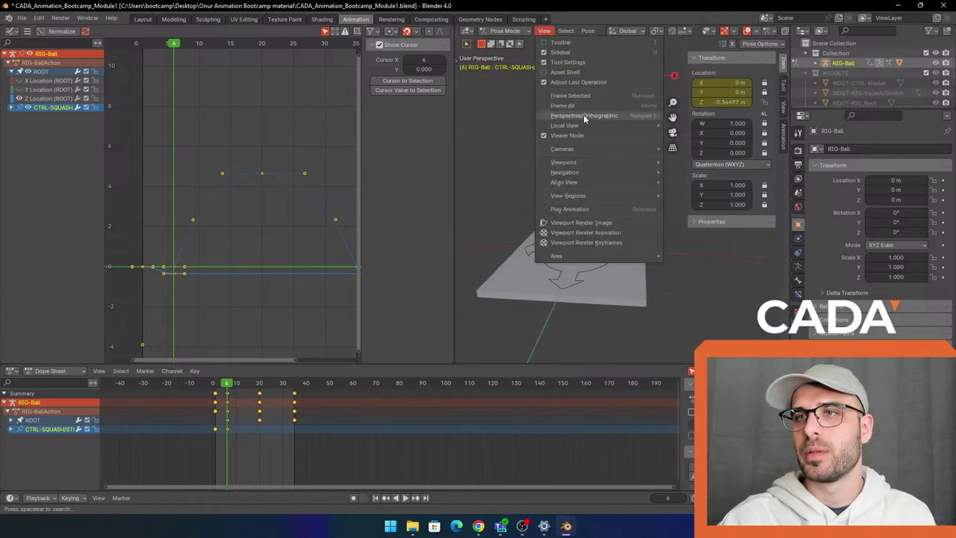
{"action": "left_click", "coordinate": [662, 106]}
{"action": "middle_click_drag", "start_coordinate": [621, 103], "coordinate": [552, 237]}
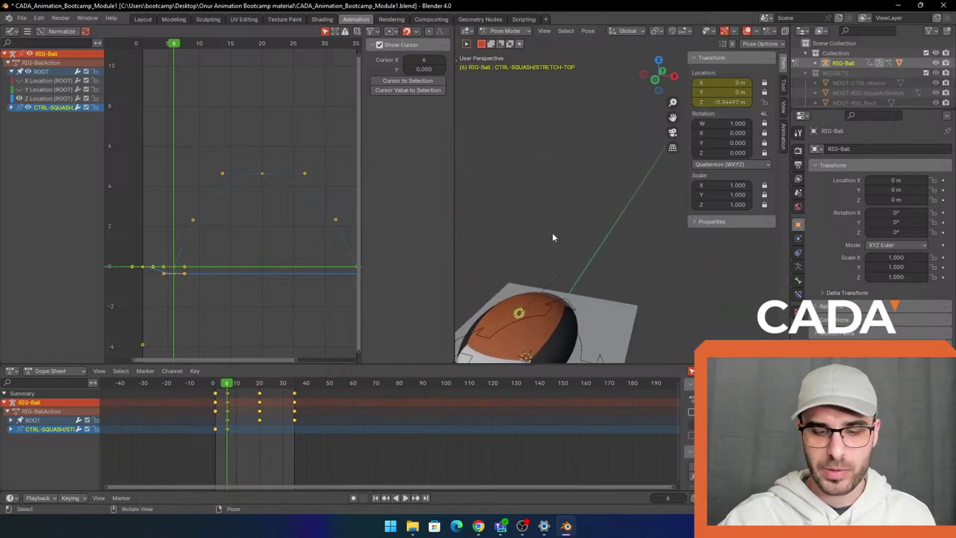
Frame the selected top control in the front view and widen the 3D viewport
{"action": "key", "text": "KP_Decimal"}
{"action": "scroll", "coordinate": [602, 171], "scroll_direction": "down", "scroll_amount": 3}
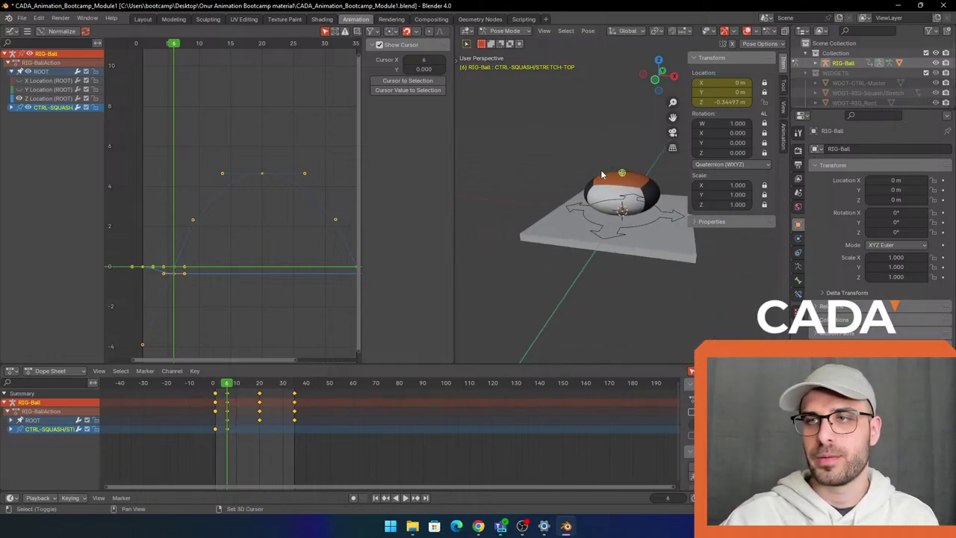
{"action": "middle_click_drag", "start_coordinate": [605, 171], "coordinate": [594, 187], "text": "shift"}
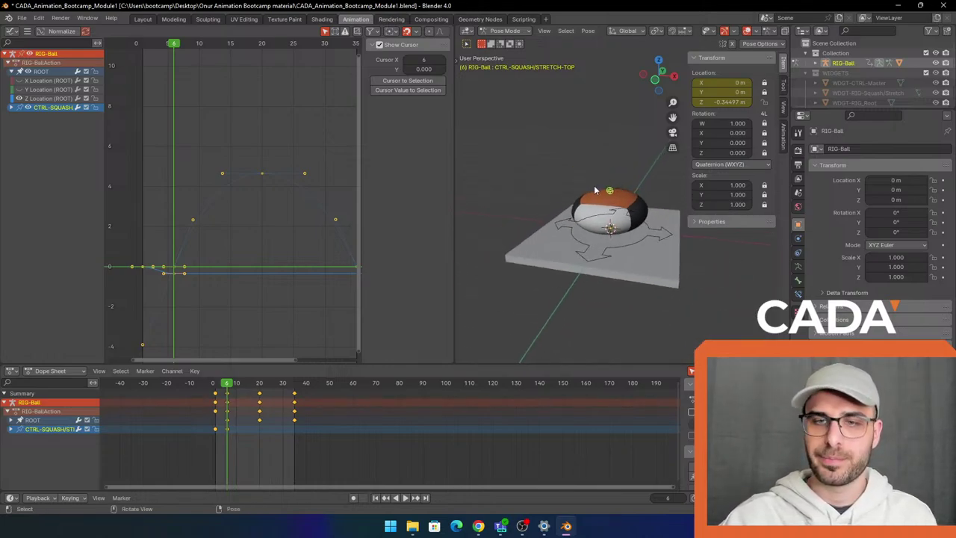
{"action": "left_click", "coordinate": [657, 87]}
{"action": "middle_click_drag", "start_coordinate": [609, 155], "coordinate": [555, 196], "text": "shift"}
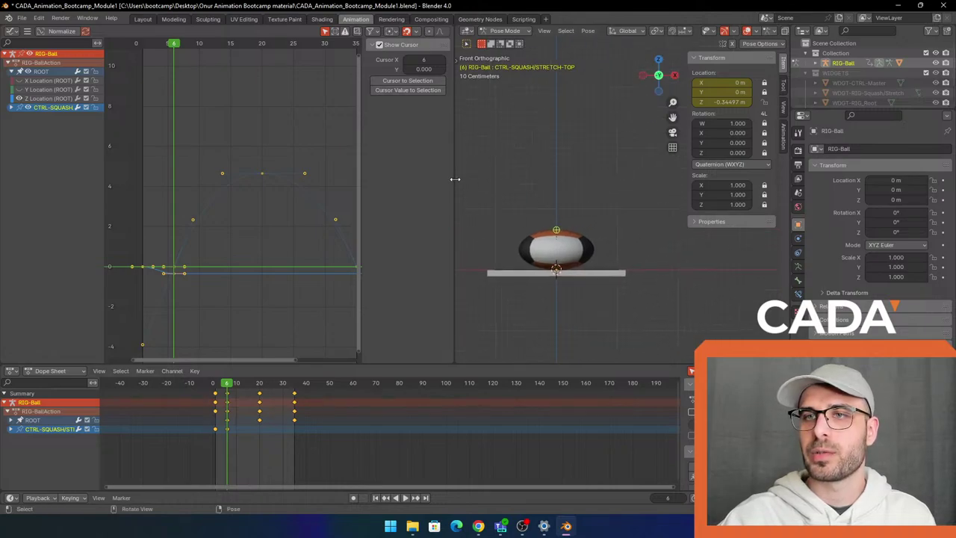
{"action": "left_click_drag", "start_coordinate": [455, 179], "coordinate": [407, 179]}
Play the animation from frame 1 to review the squash before takeoff
{"action": "key", "text": "shift+Left"}
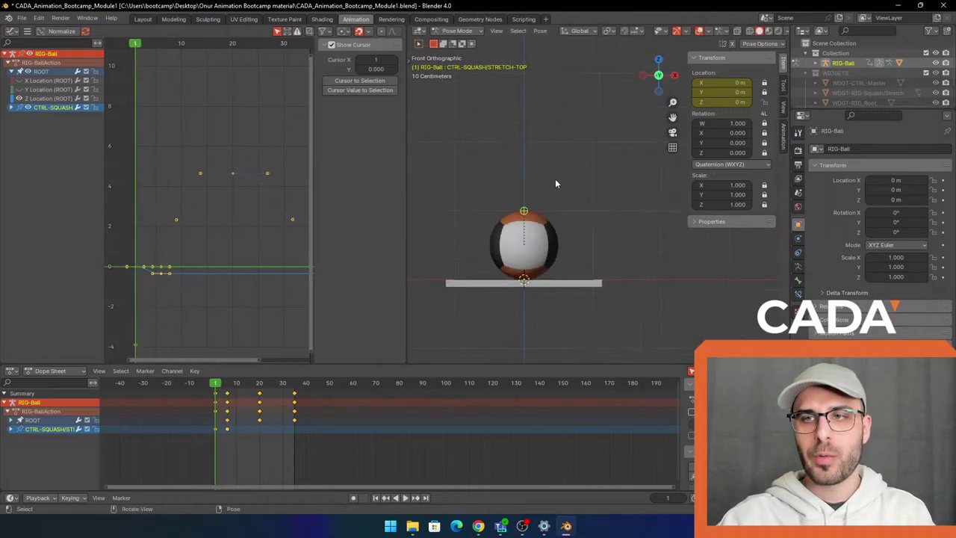
{"action": "key", "text": "space"}
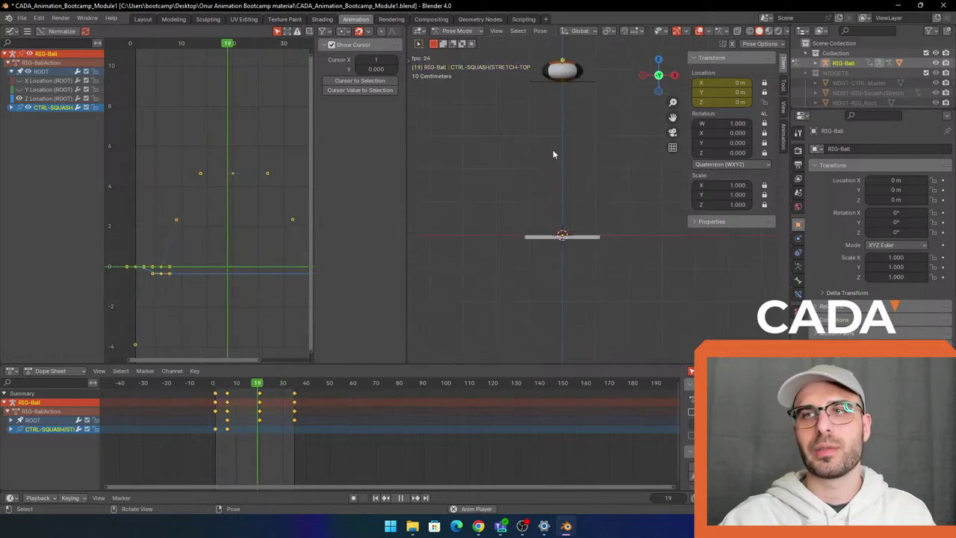
{"action": "key", "text": "space"}
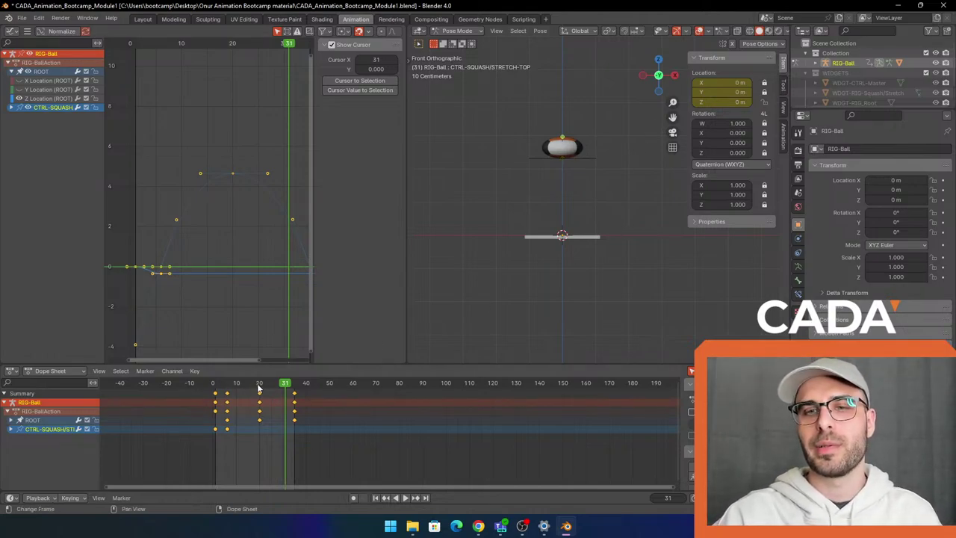
At frame 7, stretch the ball by raising the top control to a Z location of about 0.181 m and key its location
{"action": "left_click_drag", "start_coordinate": [285, 383], "coordinate": [231, 387]}
{"action": "key", "text": "g"}
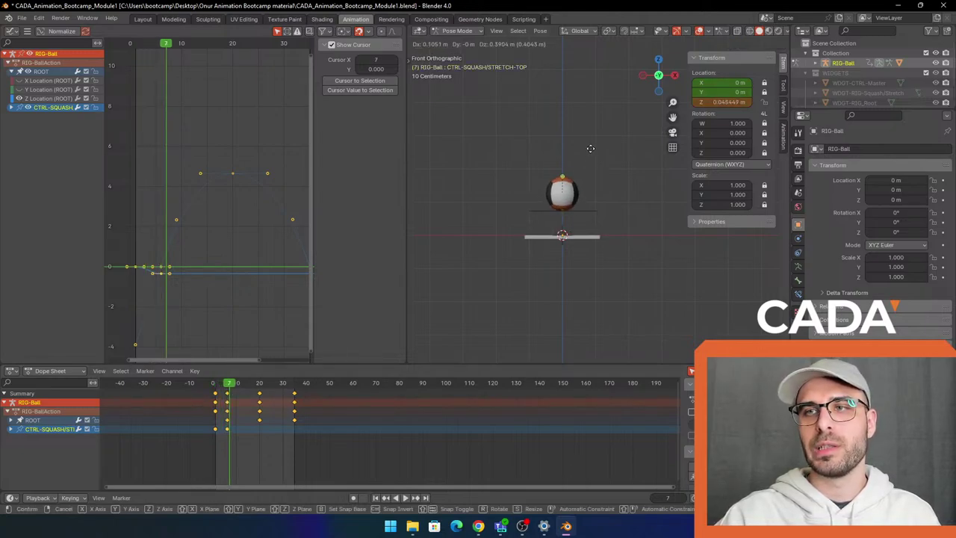
{"action": "left_click", "coordinate": [589, 160]}
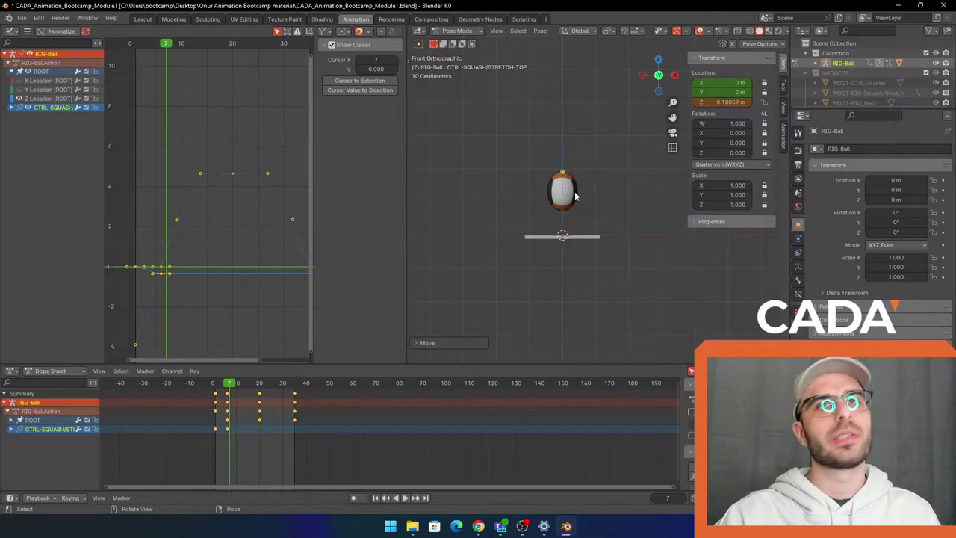
{"action": "key", "text": "i"}
{"action": "left_click", "coordinate": [619, 210]}
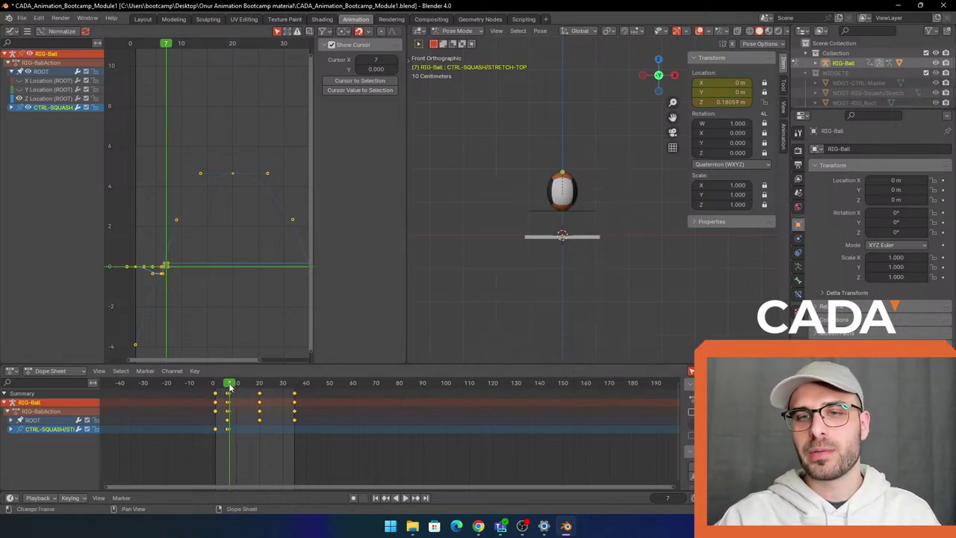
Replay the bounce several times from the start to check the squash and takeoff stretch
{"action": "key", "text": "space"}
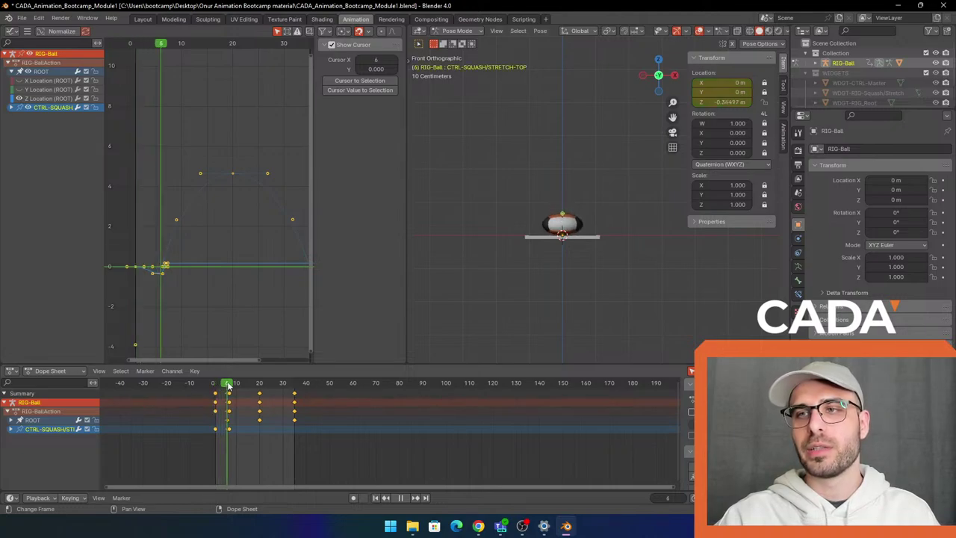
{"action": "left_click_drag", "start_coordinate": [228, 385], "coordinate": [209, 384]}
{"action": "key", "text": "space"}
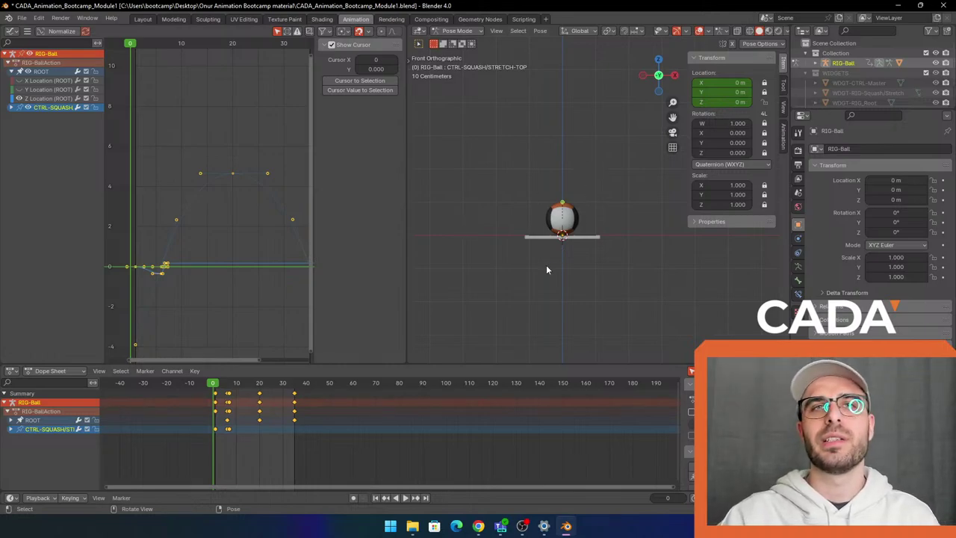
{"action": "key", "text": "space"}
{"action": "key", "text": "space"}
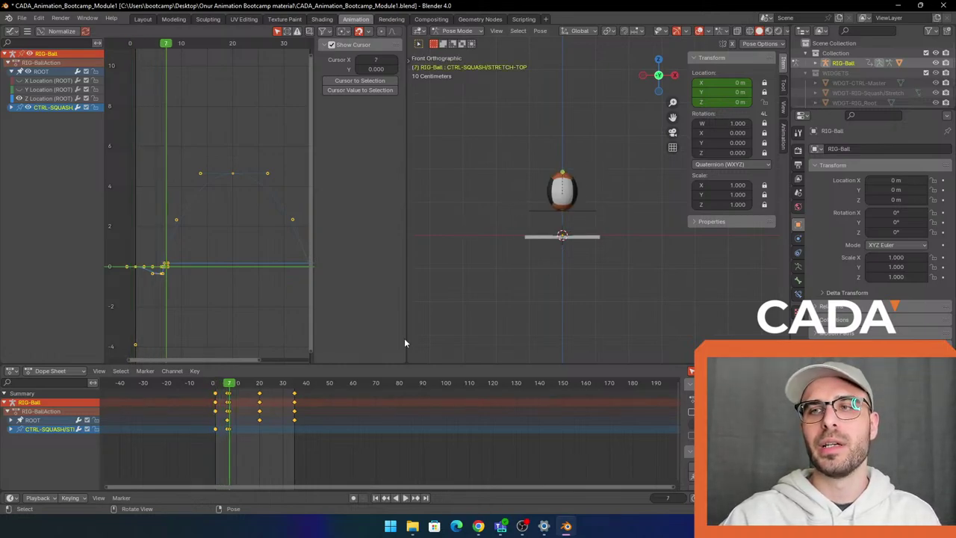
{"action": "left_click_drag", "start_coordinate": [228, 385], "coordinate": [214, 384]}
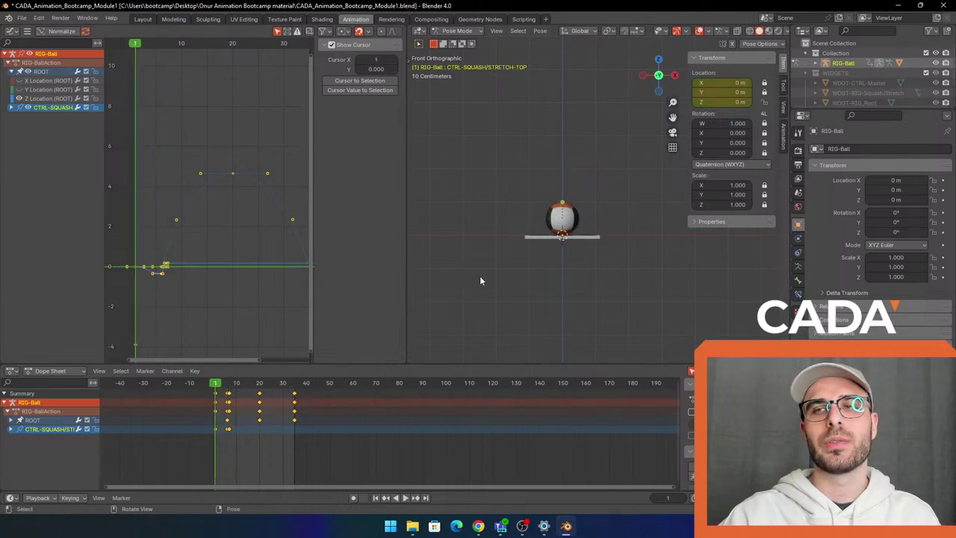
{"action": "key", "text": "space"}
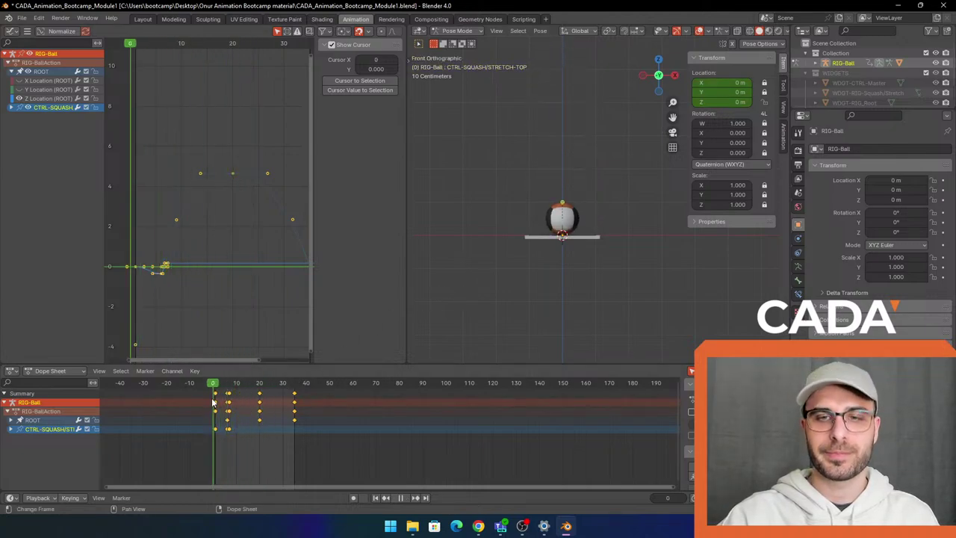
{"action": "key", "text": "space"}
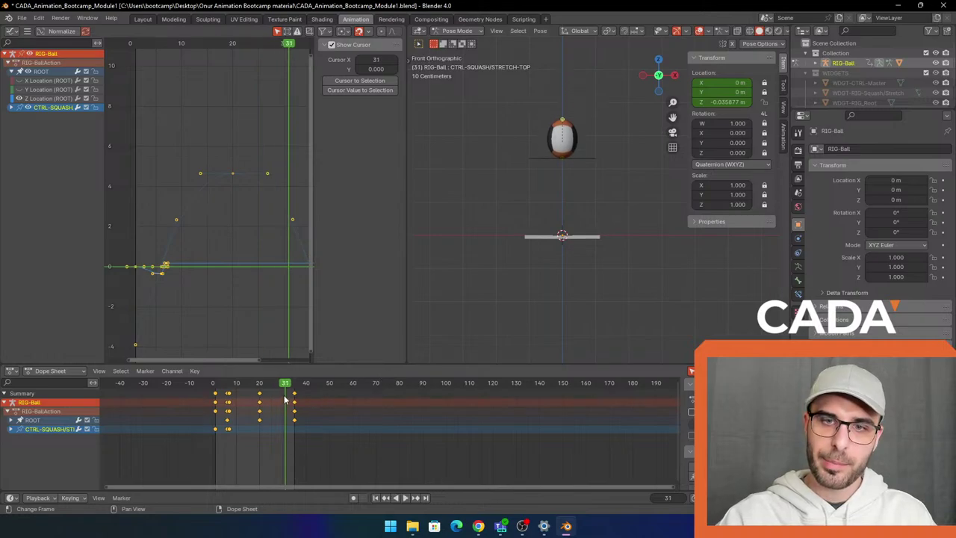
Step frame by frame around frames 6 and 7 to compare the squash and stretch poses
{"action": "left_click_drag", "start_coordinate": [282, 387], "coordinate": [226, 385]}
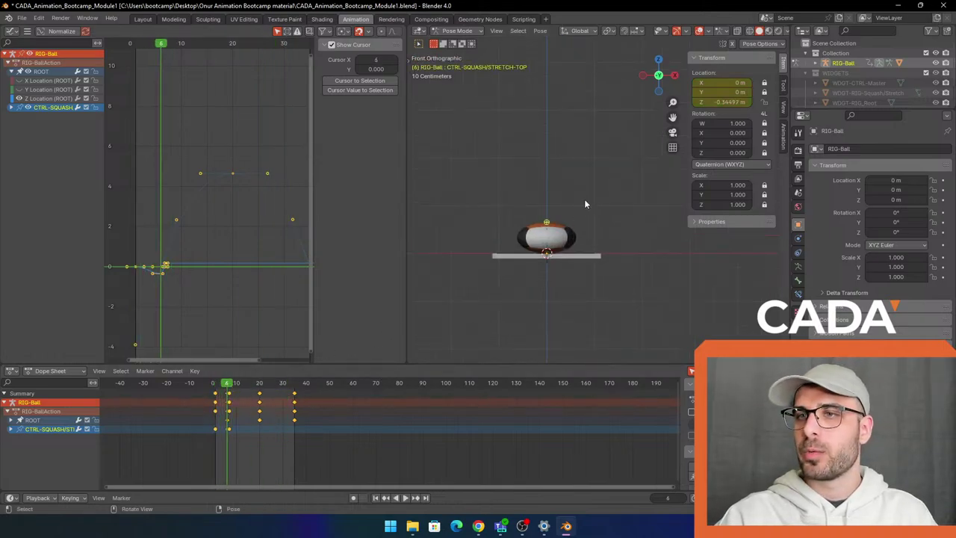
{"action": "key", "text": "Right"}
{"action": "key", "text": "Left"}
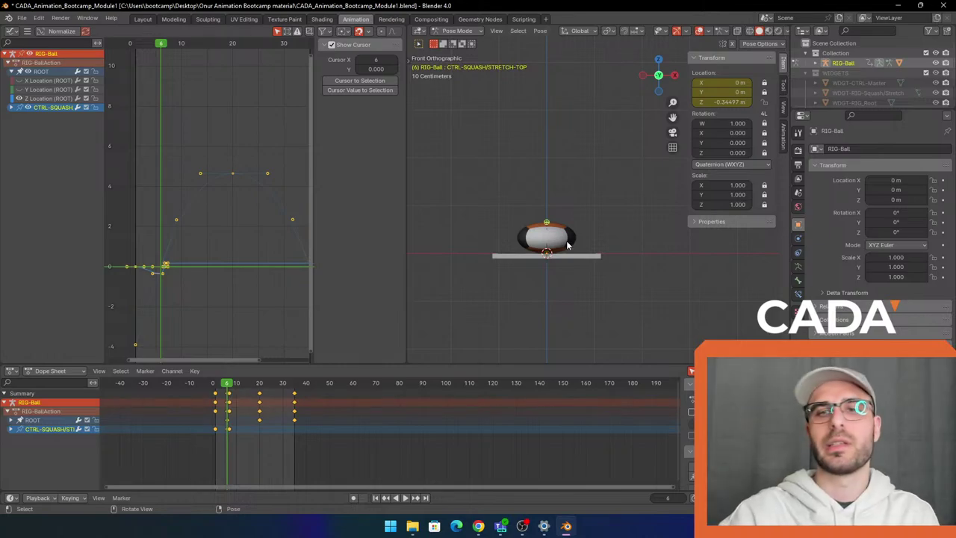
{"action": "key", "text": "Left"}
{"action": "key", "text": "Right"}
{"action": "key", "text": "Right"}
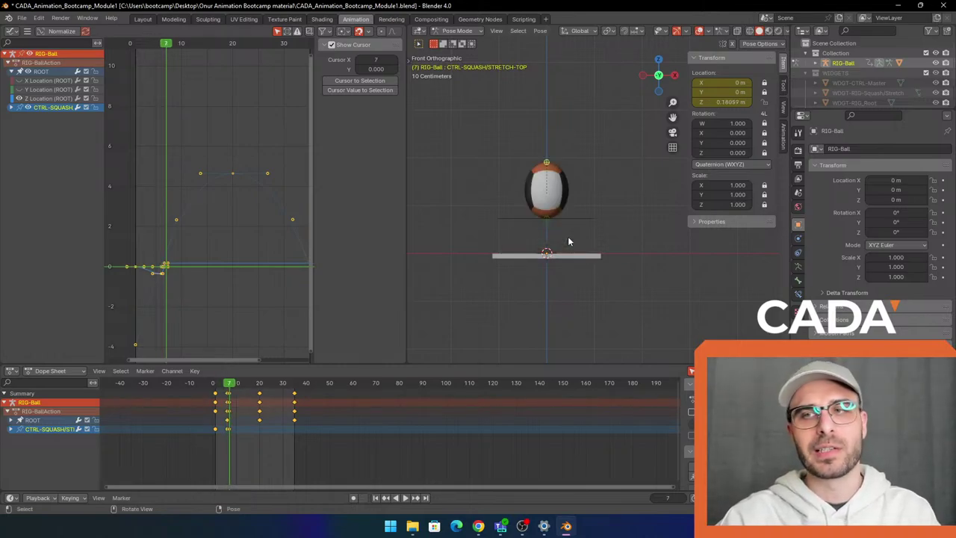
Try resetting the ball's shape at frame 20 by setting the top control's Z location to 0 m without keying it
{"action": "key", "text": "Up"}
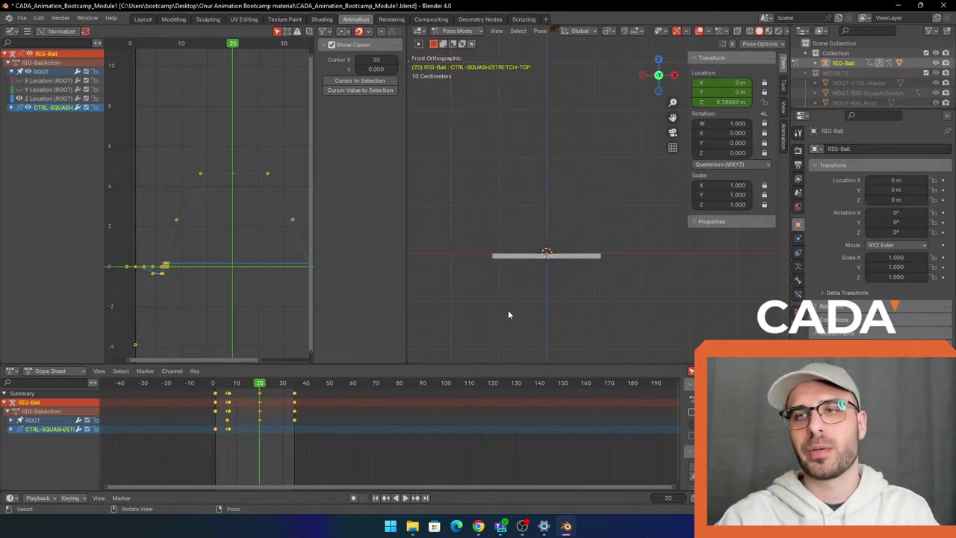
{"action": "scroll", "coordinate": [578, 234], "scroll_direction": "down", "scroll_amount": 2}
{"action": "middle_click_drag", "start_coordinate": [580, 233], "coordinate": [595, 331], "text": "shift"}
{"action": "scroll", "coordinate": [605, 254], "scroll_direction": "up", "scroll_amount": 1}
{"action": "middle_click_drag", "start_coordinate": [616, 221], "coordinate": [627, 255], "text": "shift"}
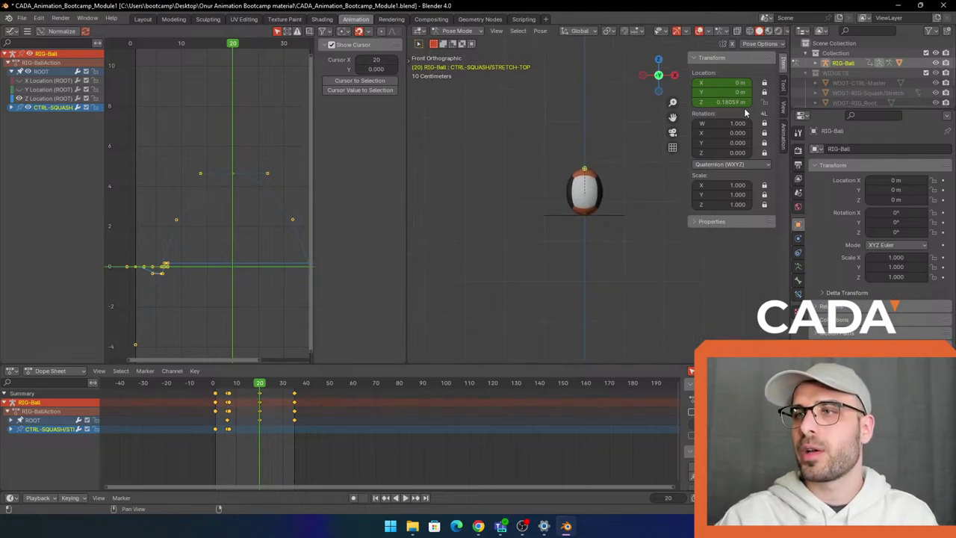
{"action": "left_click", "coordinate": [717, 102]}
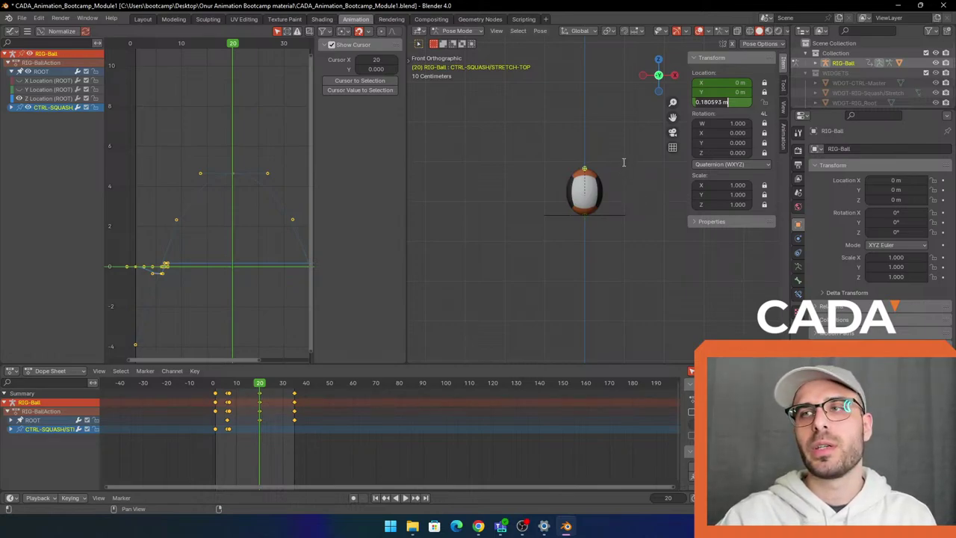
{"action": "type", "text": "0"}
{"action": "key", "text": "Return"}
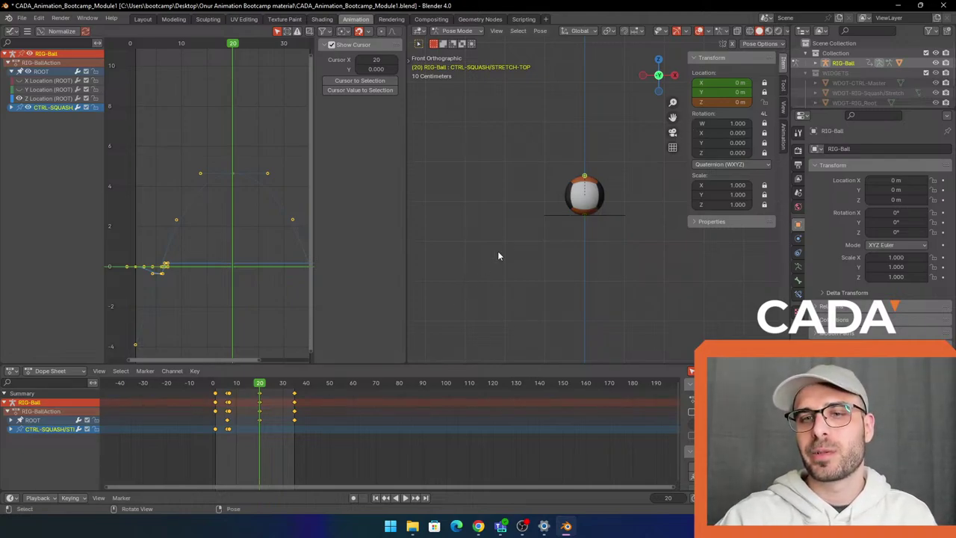
Jump back and forth between the keyframes from frame 1 to frame 20 to compare the ball's shape
{"action": "key", "text": "Down"}
{"action": "key", "text": "Down"}
{"action": "scroll", "coordinate": [499, 297], "scroll_direction": "down", "scroll_amount": 3}
{"action": "key", "text": "Up"}
{"action": "key", "text": "Up"}
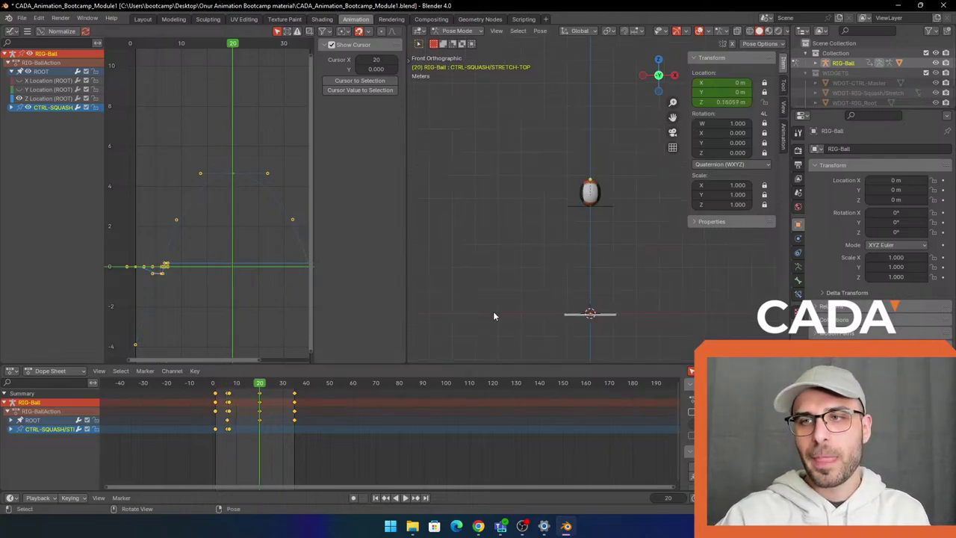
{"action": "scroll", "coordinate": [495, 311], "scroll_direction": "up", "scroll_amount": 1}
{"action": "scroll", "coordinate": [514, 262], "scroll_direction": "up", "scroll_amount": 2}
{"action": "key", "text": "Down"}
{"action": "key", "text": "Down"}
{"action": "key", "text": "Down"}
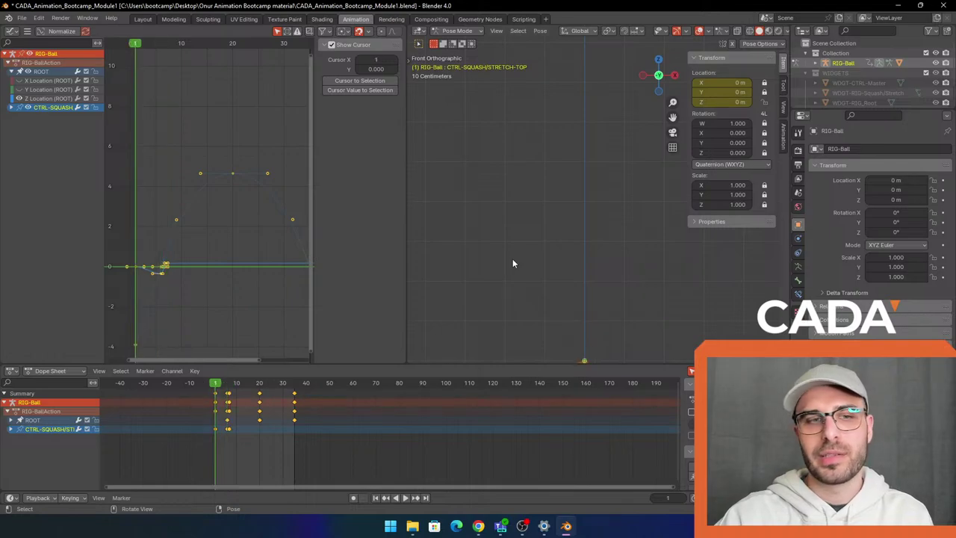
{"action": "key", "text": "Up"}
{"action": "key", "text": "Up"}
{"action": "key", "text": "Up"}
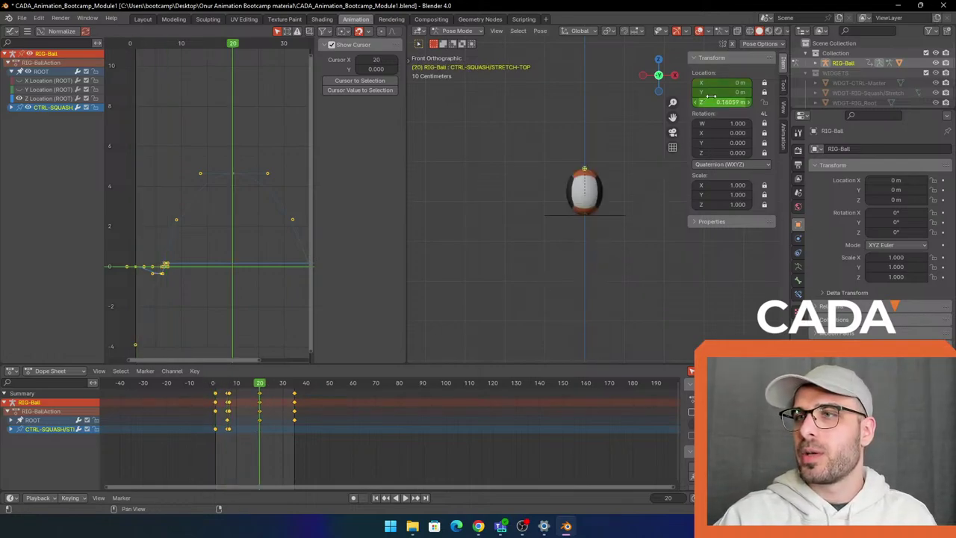
At frame 20, set the top control's Z location to 0 m and key its location
{"action": "left_click", "coordinate": [714, 102]}
{"action": "type", "text": "0"}
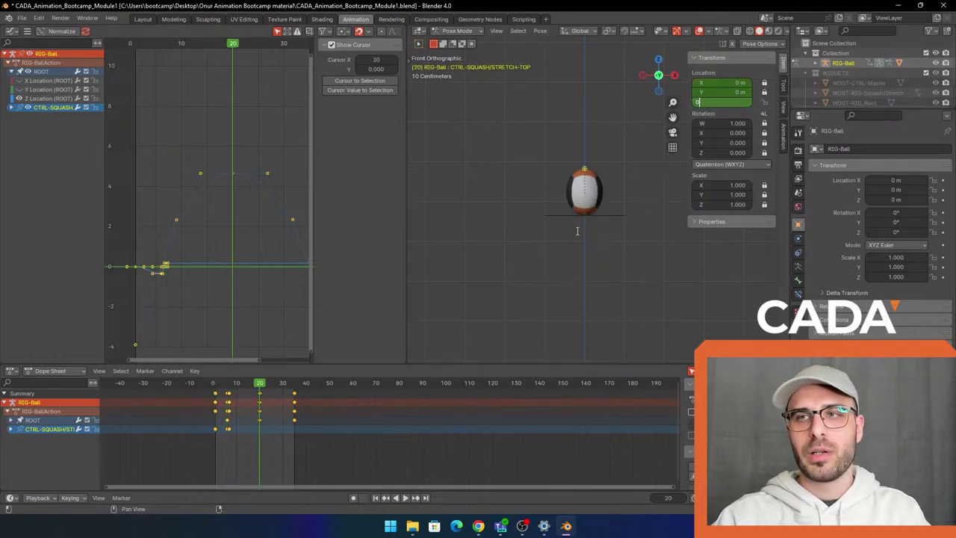
{"action": "key", "text": "Return"}
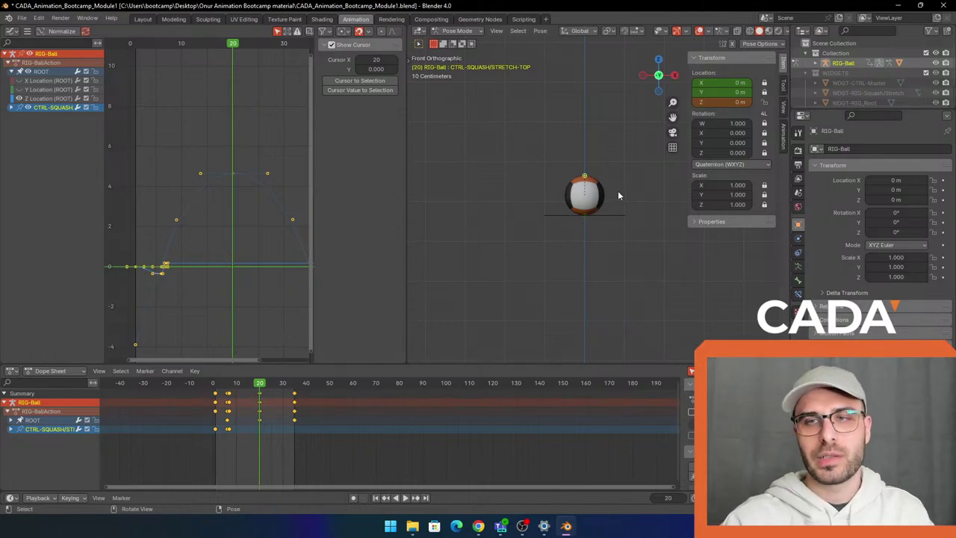
{"action": "key", "text": "k"}
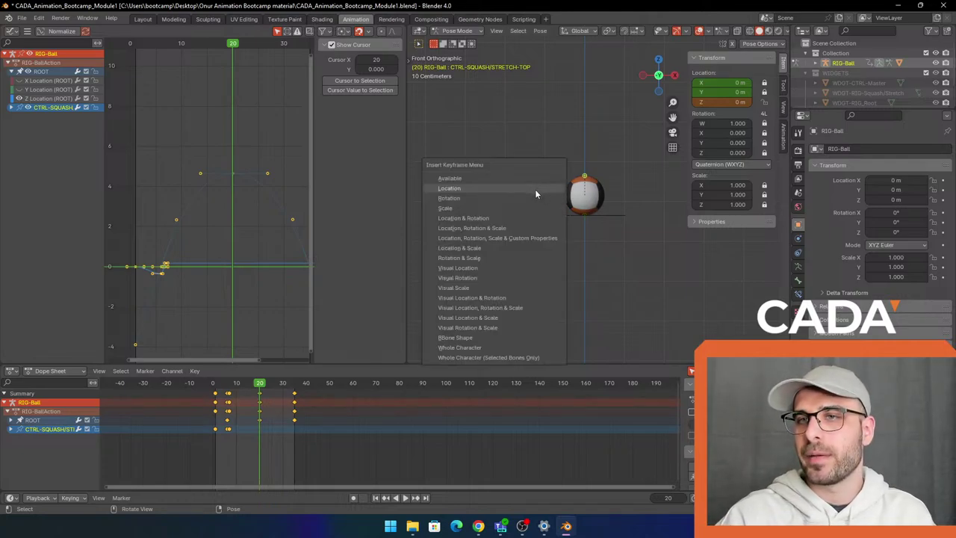
{"action": "key", "text": "Escape"}
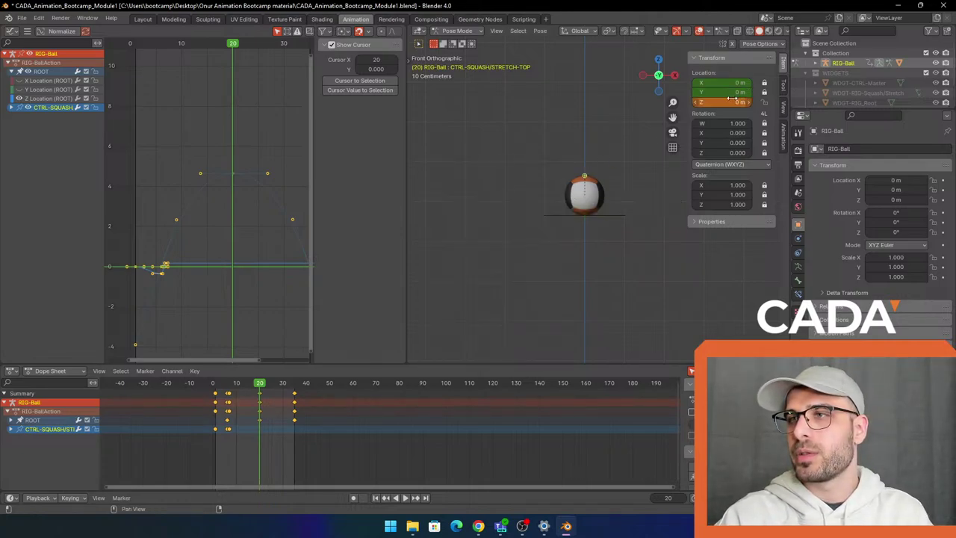
{"action": "key", "text": "k"}
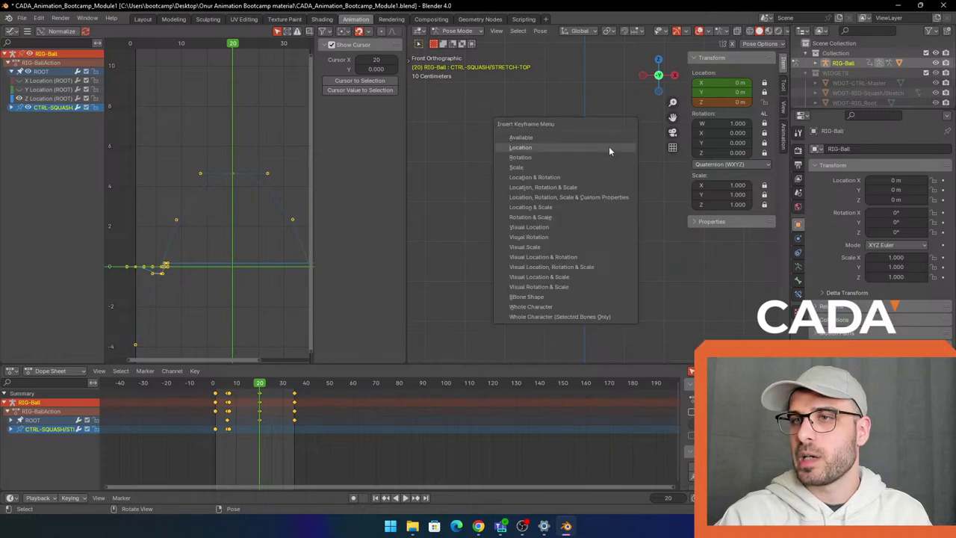
{"action": "left_click", "coordinate": [572, 149]}
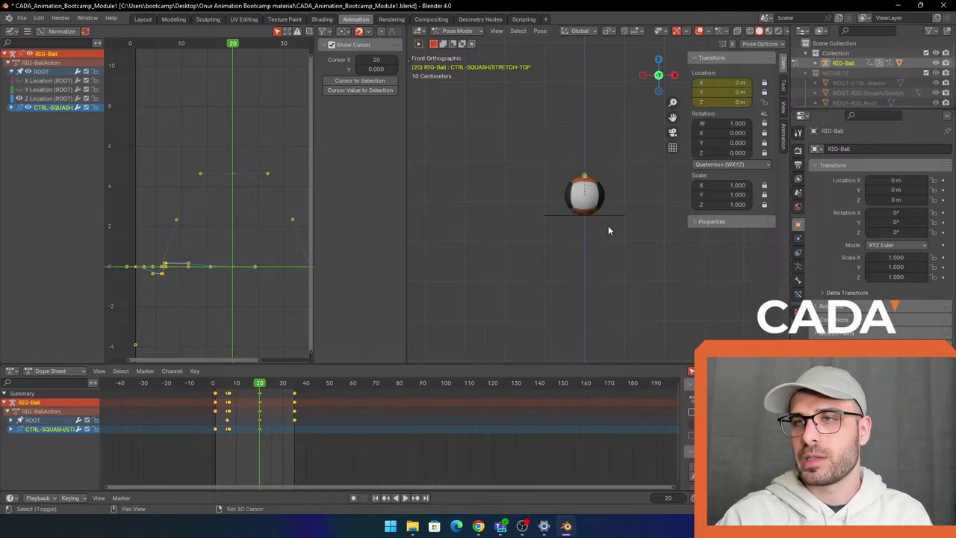
Play the animation from frame 1 to review the ball's shape through takeoff and the peak of the bounce
{"action": "left_click_drag", "start_coordinate": [259, 386], "coordinate": [215, 387]}
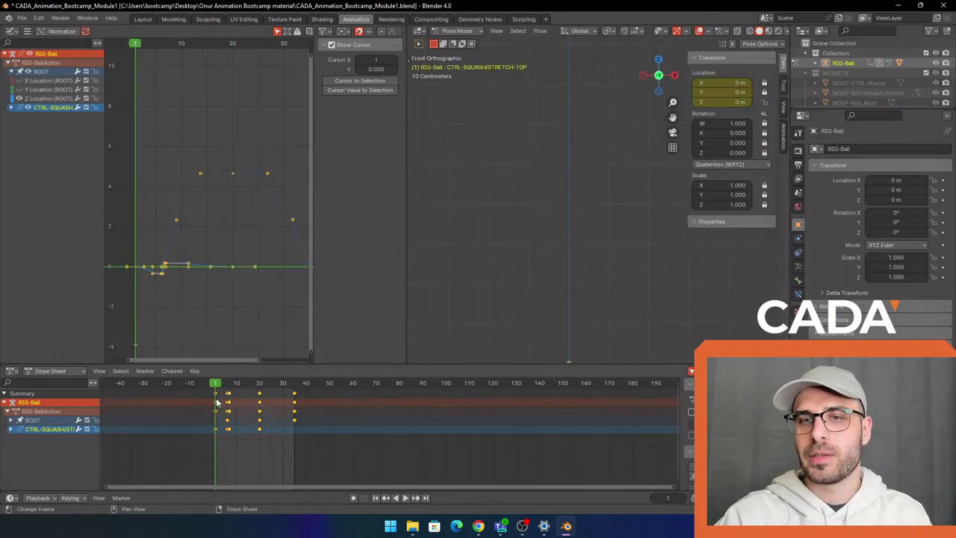
{"action": "middle_click_drag", "start_coordinate": [571, 141], "coordinate": [572, 186], "text": "shift"}
{"action": "scroll", "coordinate": [585, 174], "scroll_direction": "up", "scroll_amount": 1}
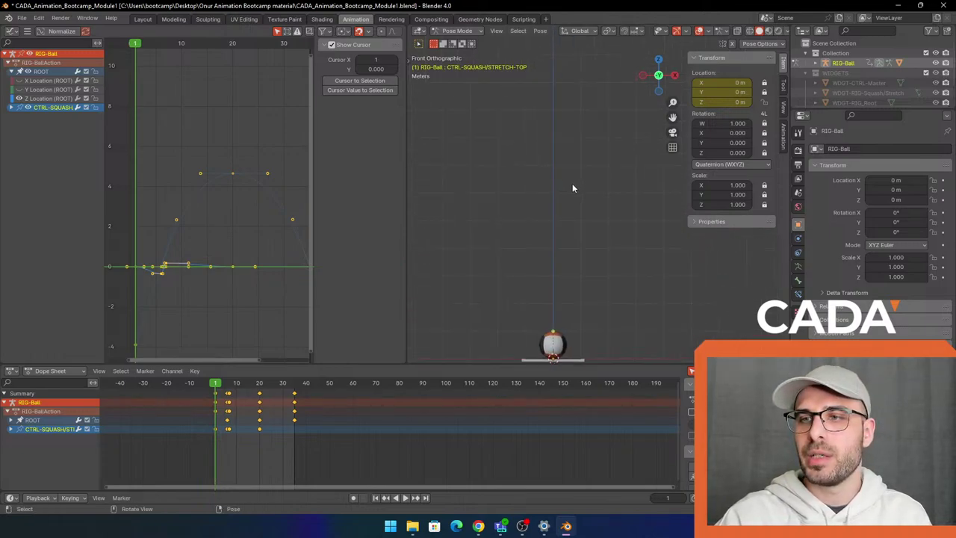
{"action": "key", "text": "space"}
{"action": "key", "text": "space"}
{"action": "key", "text": "space"}
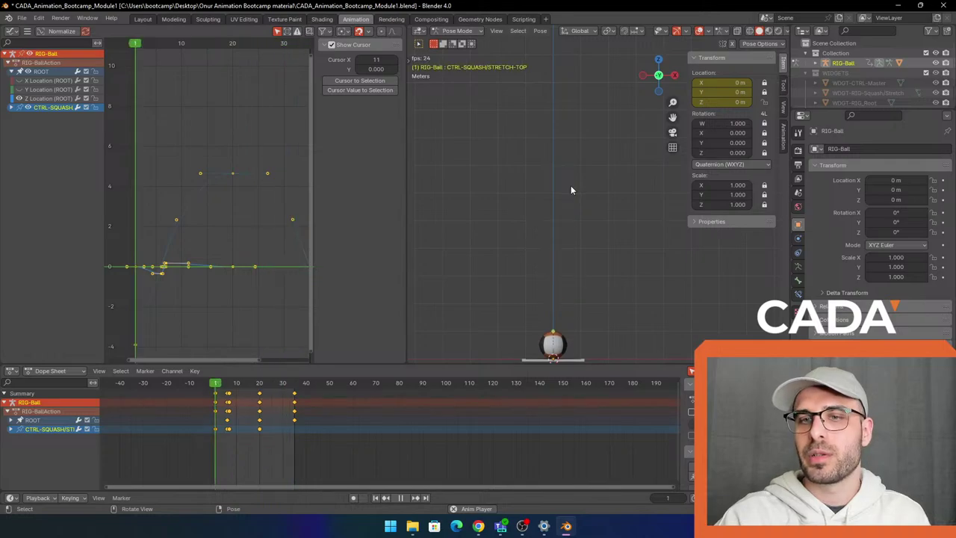
{"action": "key", "text": "space"}
{"action": "middle_click_drag", "start_coordinate": [564, 205], "coordinate": [582, 159], "text": "shift"}
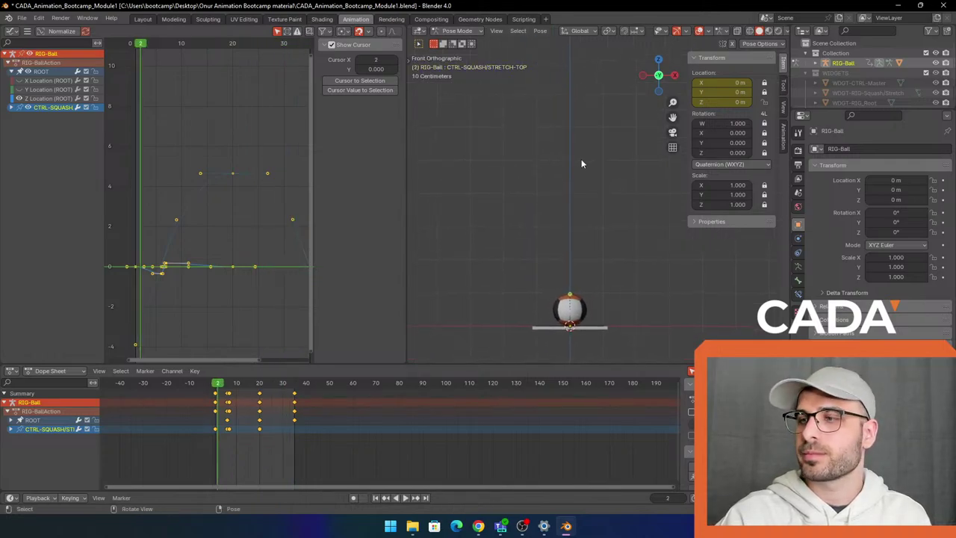
{"action": "key", "text": "space"}
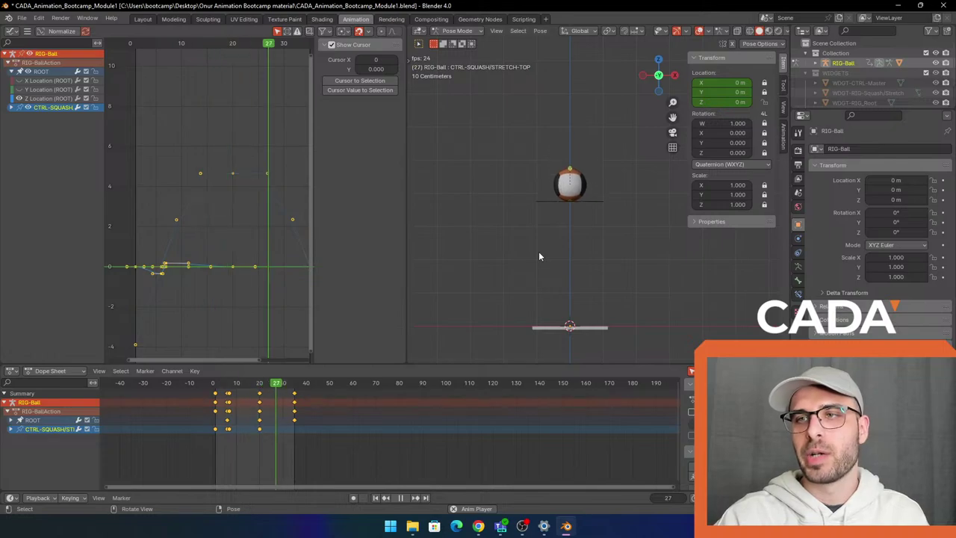
{"action": "key", "text": "space"}
Scrub and replay the bounce to examine the ball's fall and its landing at frame 35
{"action": "left_click", "coordinate": [276, 382]}
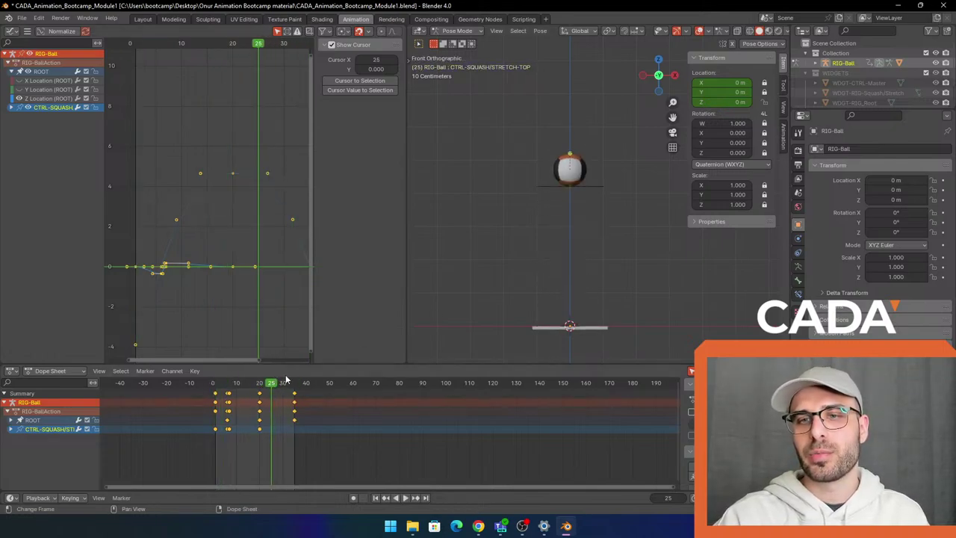
{"action": "key", "text": "space"}
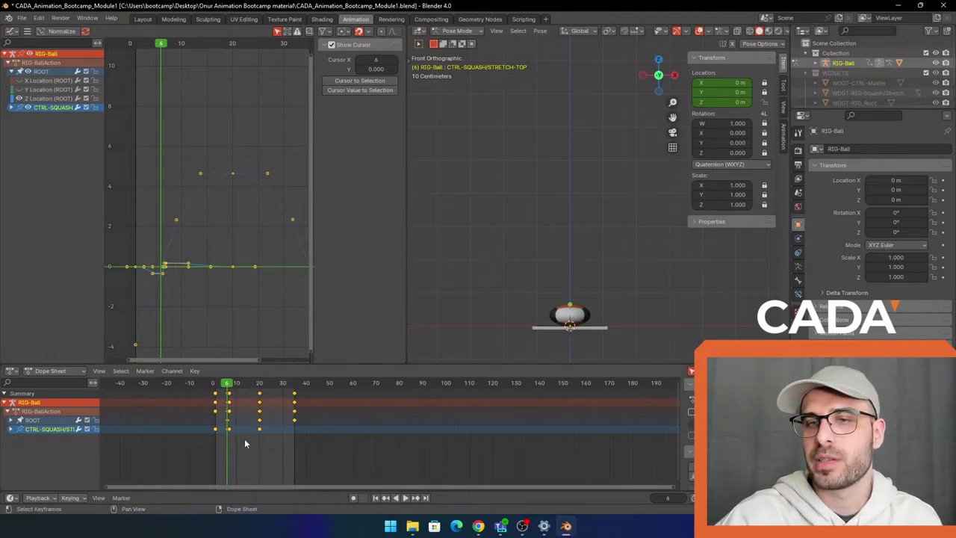
{"action": "key", "text": "space"}
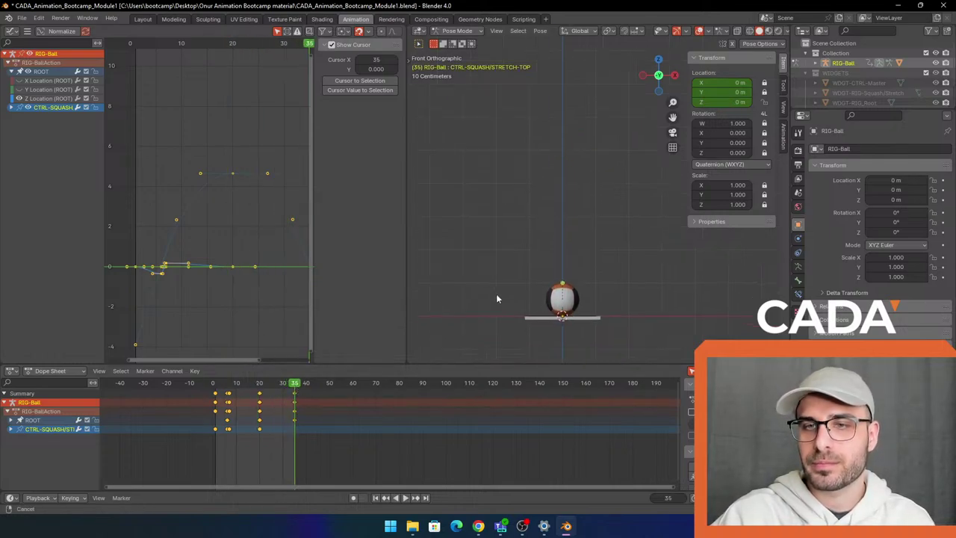
{"action": "key", "text": "space"}
{"action": "scroll", "coordinate": [508, 299], "scroll_direction": "up", "scroll_amount": 3}
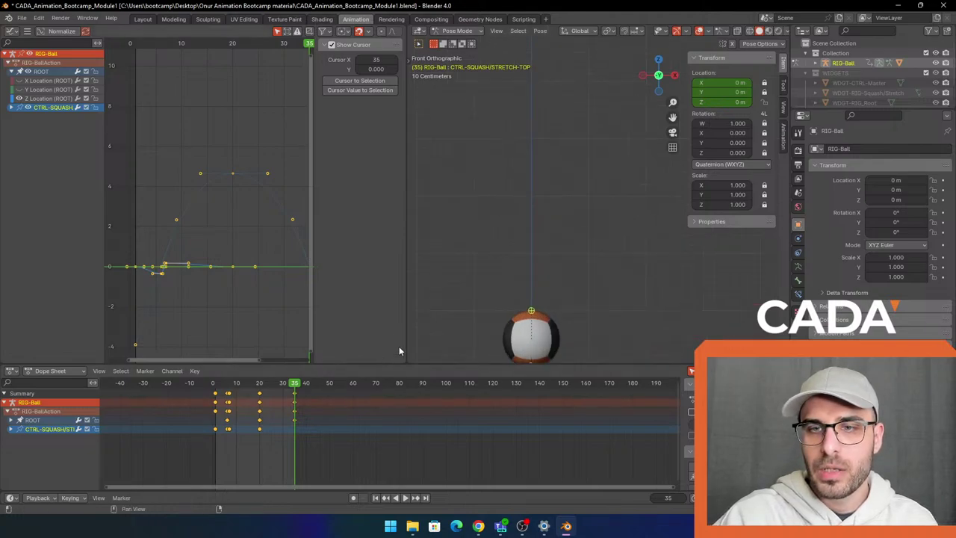
{"action": "middle_click_drag", "start_coordinate": [478, 340], "coordinate": [512, 300], "text": "shift"}
{"action": "key", "text": "space"}
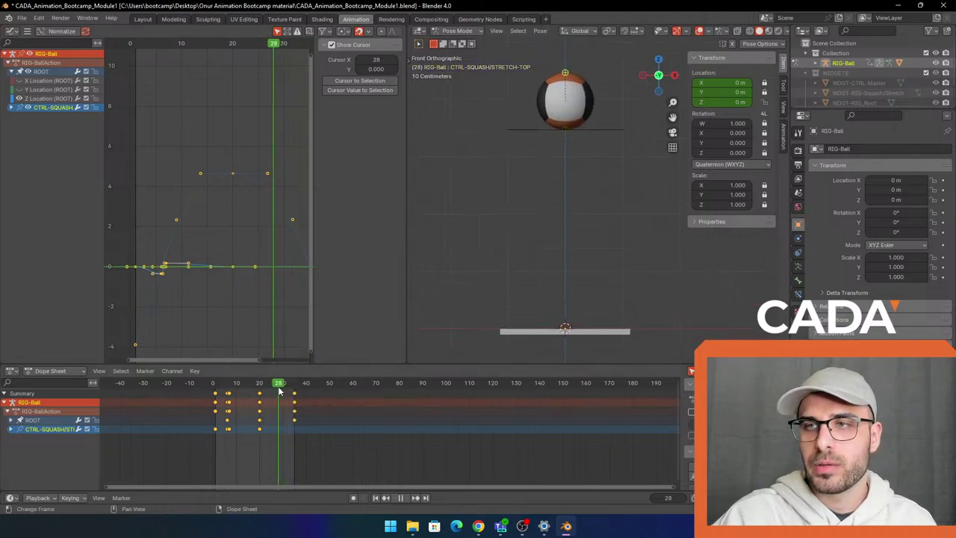
At frame 34, stretch the ball by raising the top control to a Z location of about 0.191 m and key its location
{"action": "mouse_move", "coordinate": [292, 386]}
{"action": "left_mouse_down"}
{"action": "mouse_move", "coordinate": [262, 385]}
{"action": "mouse_move", "coordinate": [292, 384]}
{"action": "left_mouse_up"}
{"action": "key", "text": "shift+Left"}
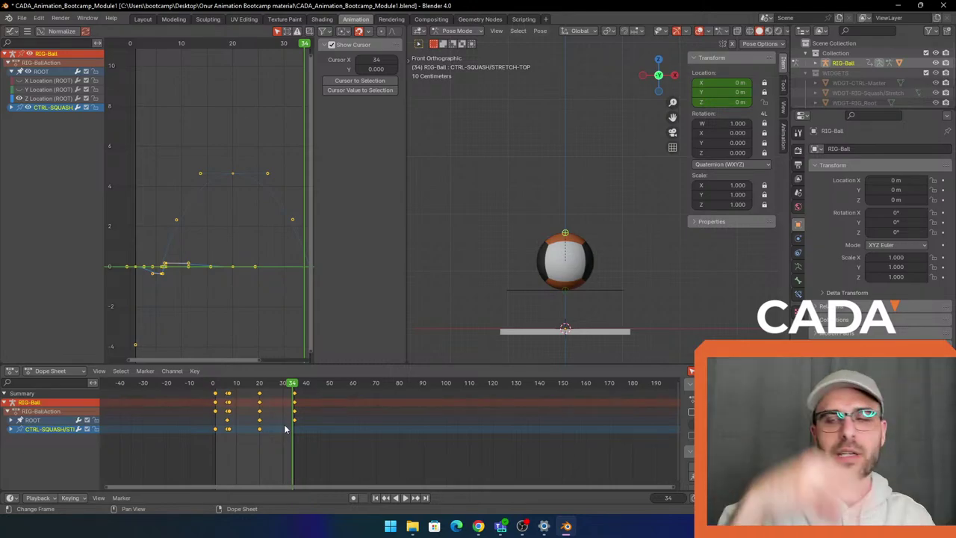
{"action": "key", "text": "g"}
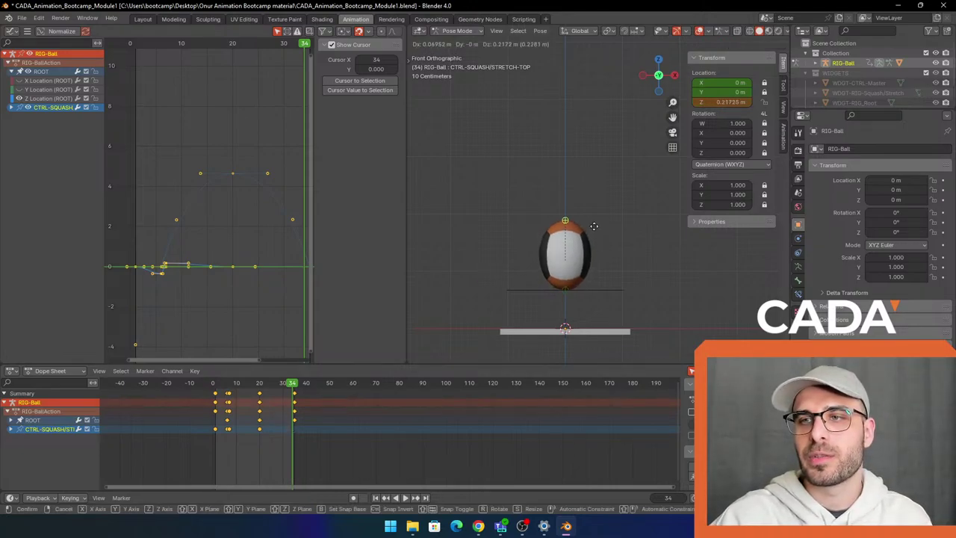
{"action": "left_click", "coordinate": [589, 244]}
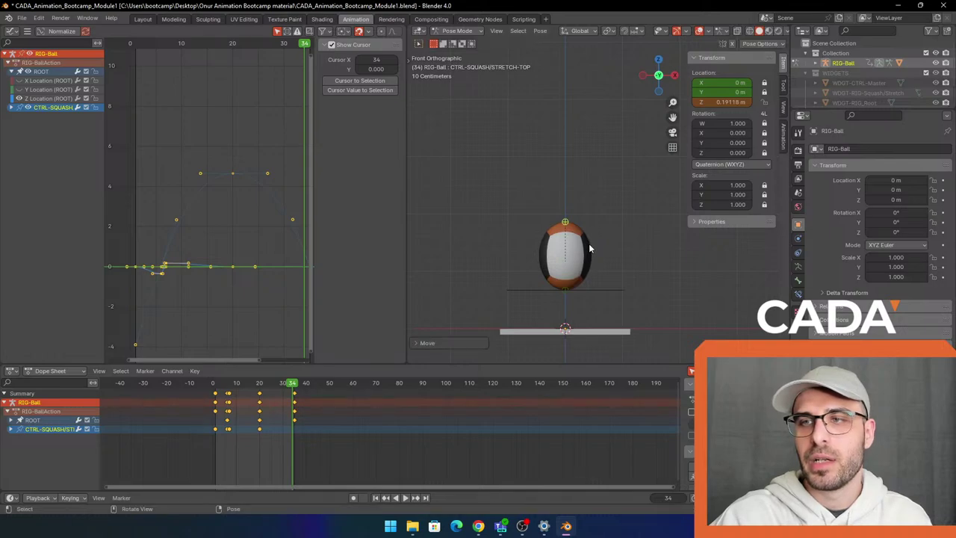
{"action": "key", "text": "i"}
{"action": "left_click", "coordinate": [589, 244]}
Replay the bounce to check the stretch before landing, and extend the animation's end frame to 40
{"action": "key", "text": "space"}
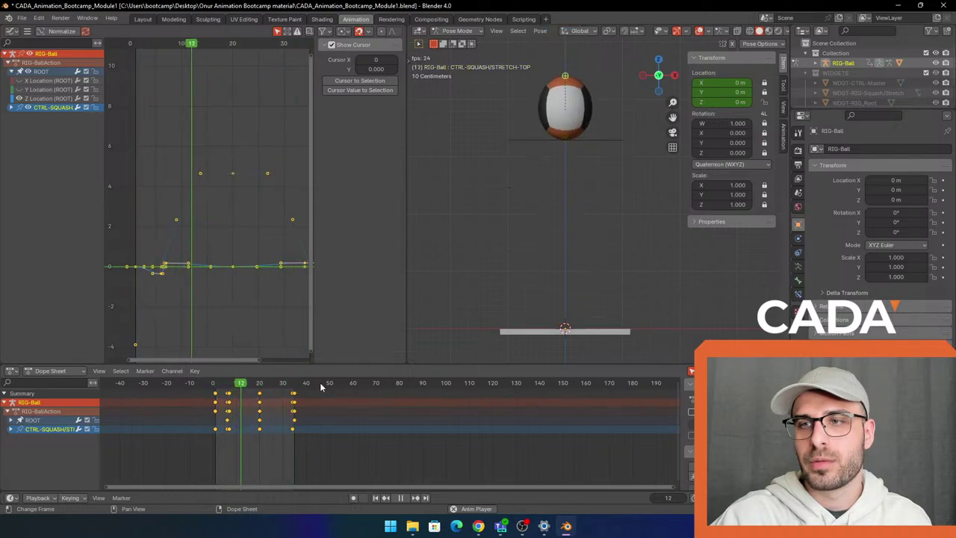
{"action": "key", "text": "space"}
{"action": "left_click_drag", "start_coordinate": [280, 387], "coordinate": [296, 384]}
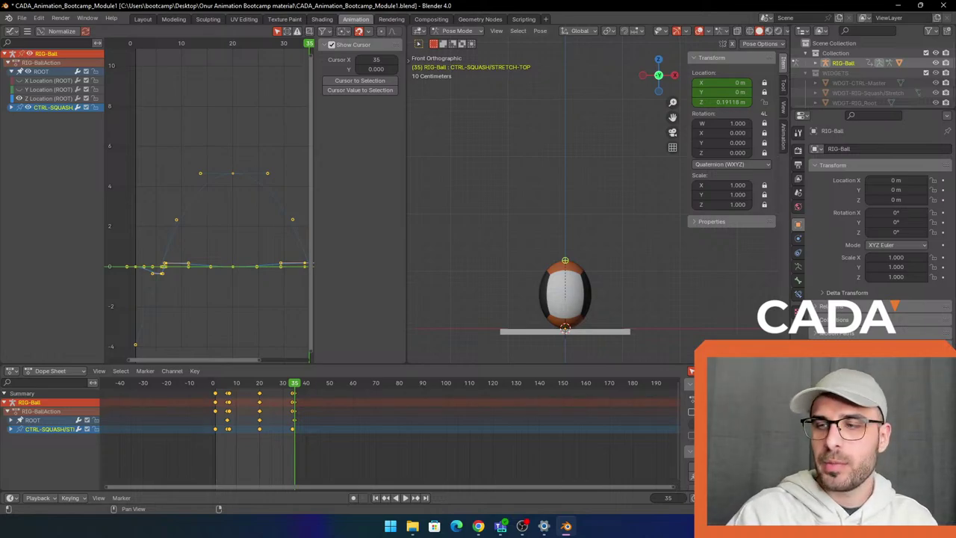
{"action": "key", "text": "space"}
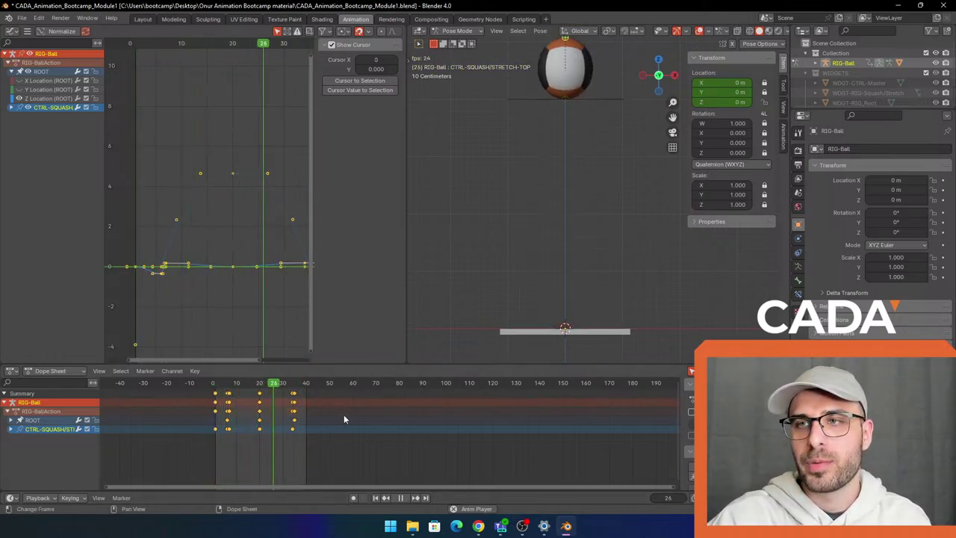
{"action": "key", "text": "space"}
At frame 35, squash the ball by lowering the top control to a Z location of about -0.236 m and key its location
{"action": "left_click_drag", "start_coordinate": [291, 383], "coordinate": [295, 383]}
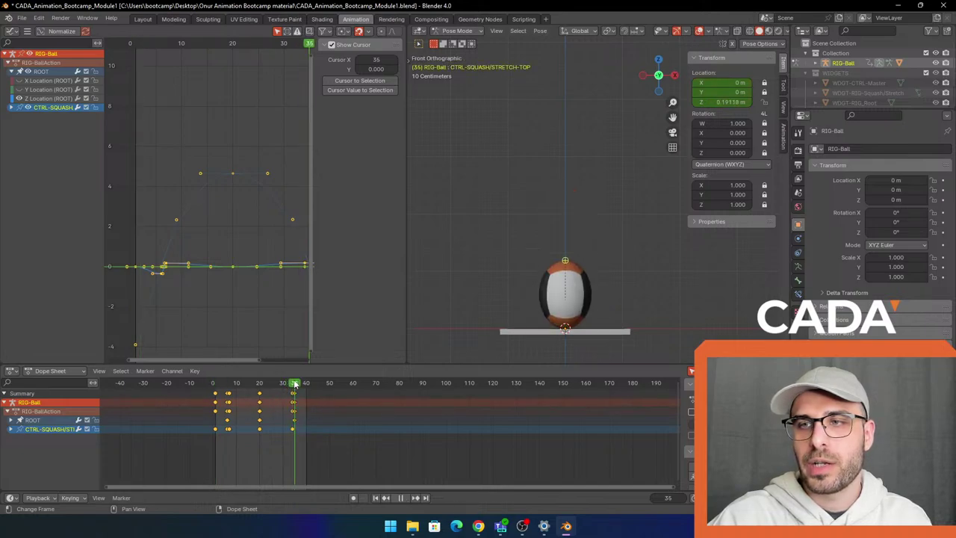
{"action": "key", "text": "g"}
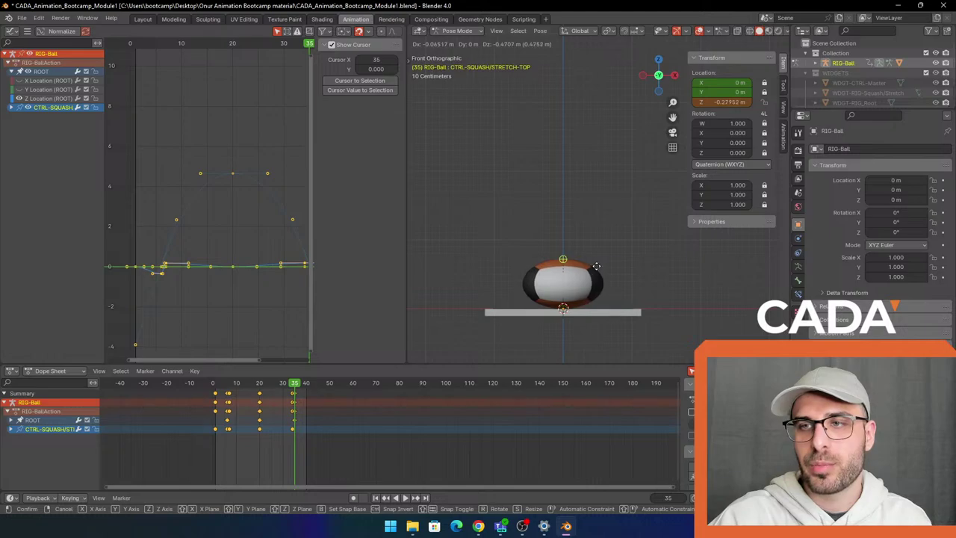
{"action": "left_click", "coordinate": [599, 266]}
{"action": "key", "text": "i"}
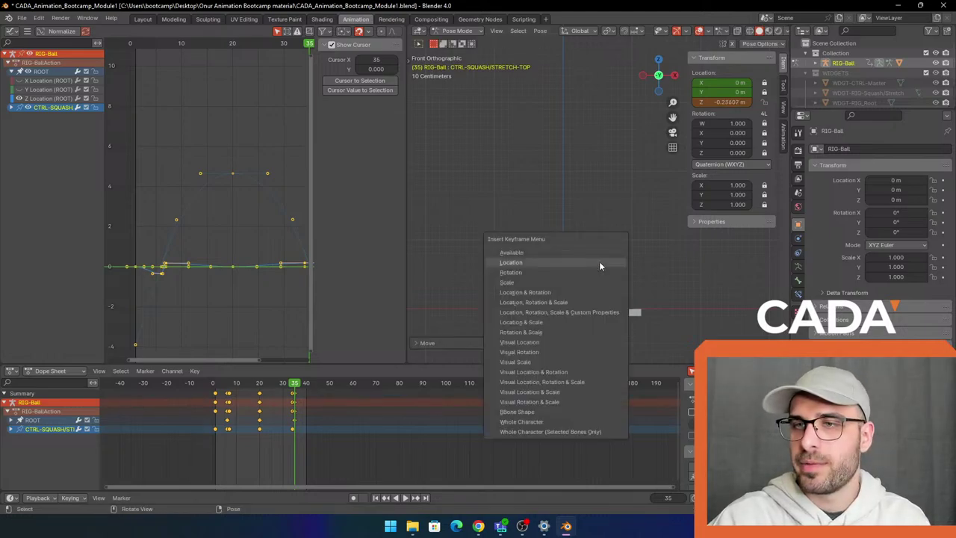
{"action": "left_click", "coordinate": [602, 264]}
Compare the poses at frames 34 and 35 and replay the animation to review the landing stretch and squash
{"action": "key", "text": "Left"}
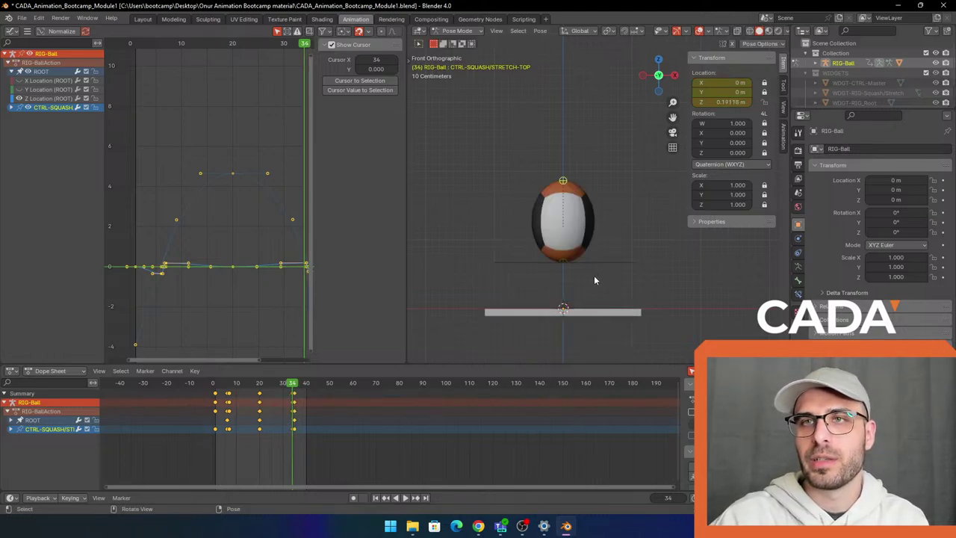
{"action": "key", "text": "Right"}
{"action": "key", "text": "Left"}
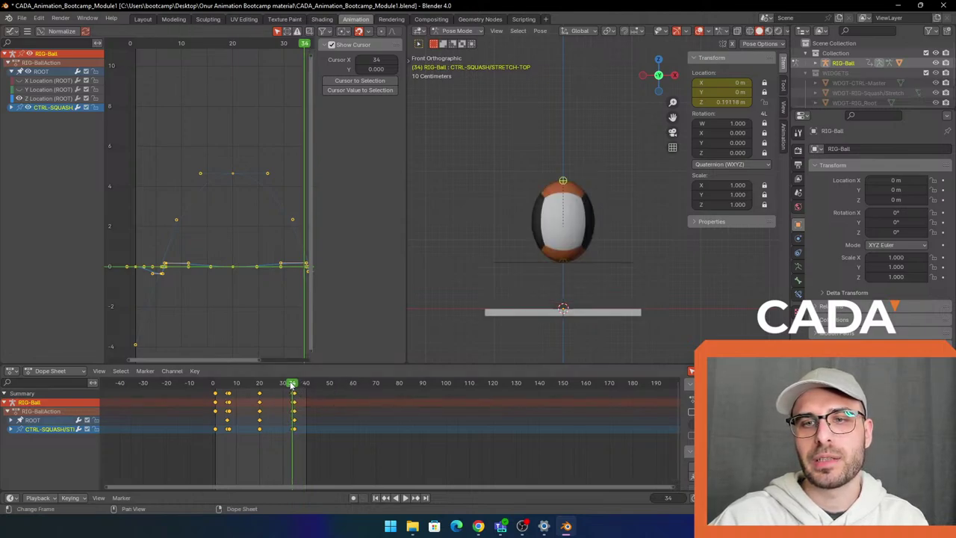
{"action": "key", "text": "space"}
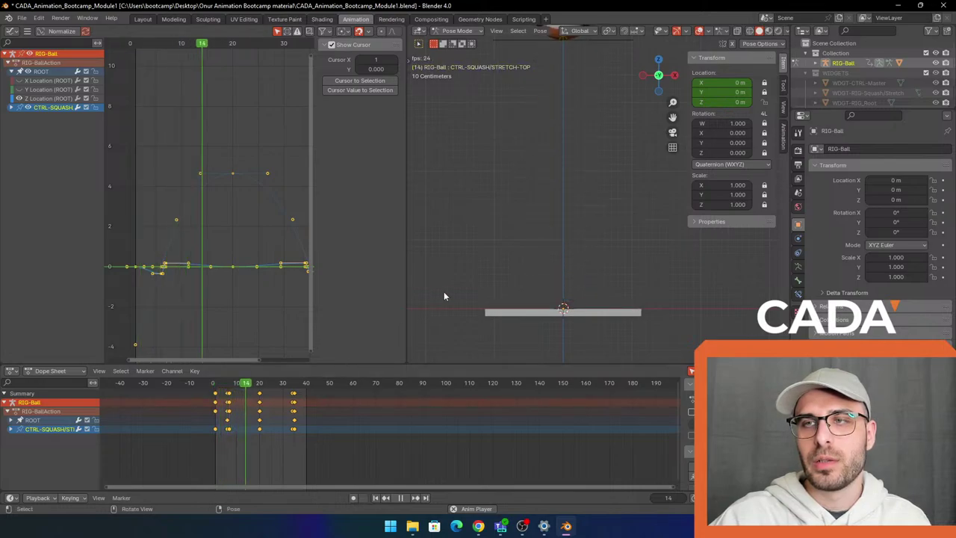
Replay the bounce and step between frames 34 and 35 to examine the ball's change from stretch to squash on landing
{"action": "key", "text": "space"}
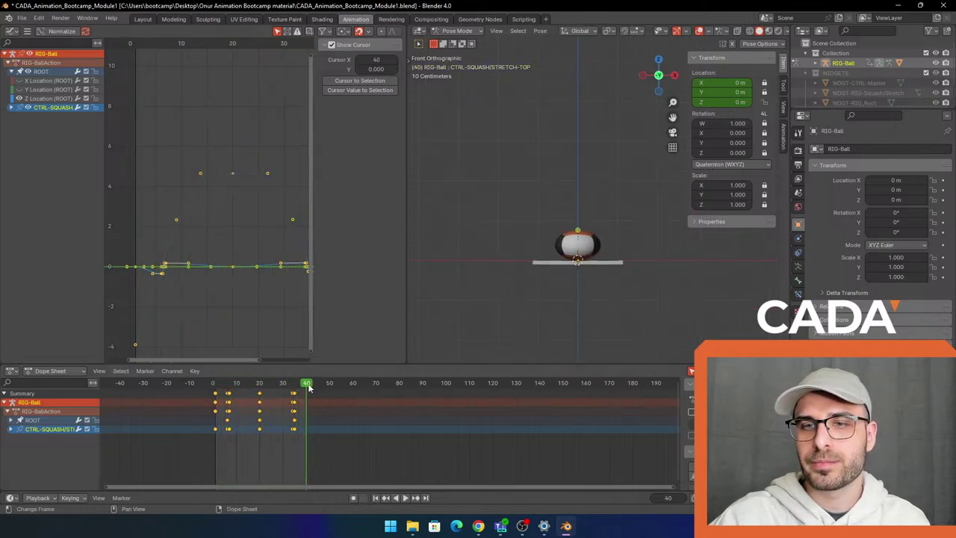
{"action": "key", "text": "space"}
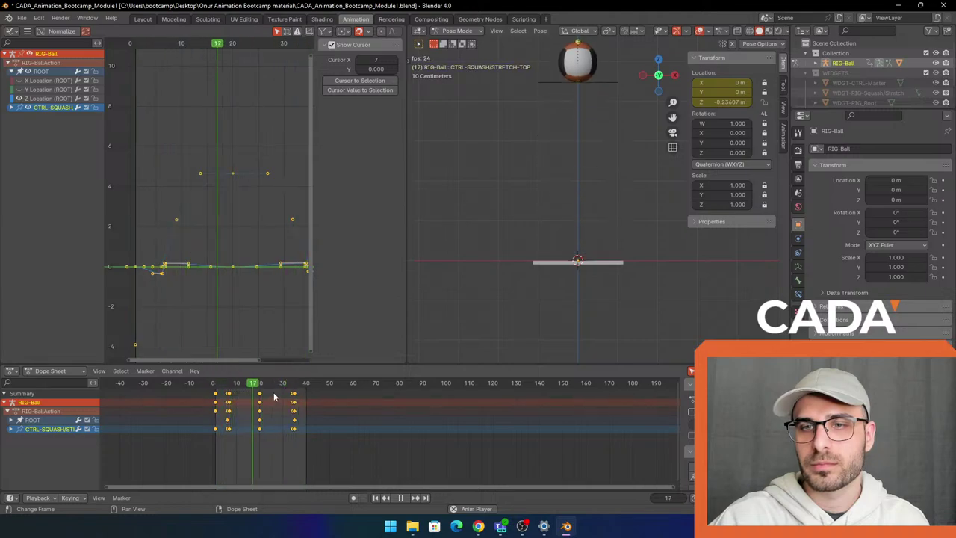
{"action": "left_click", "coordinate": [292, 383]}
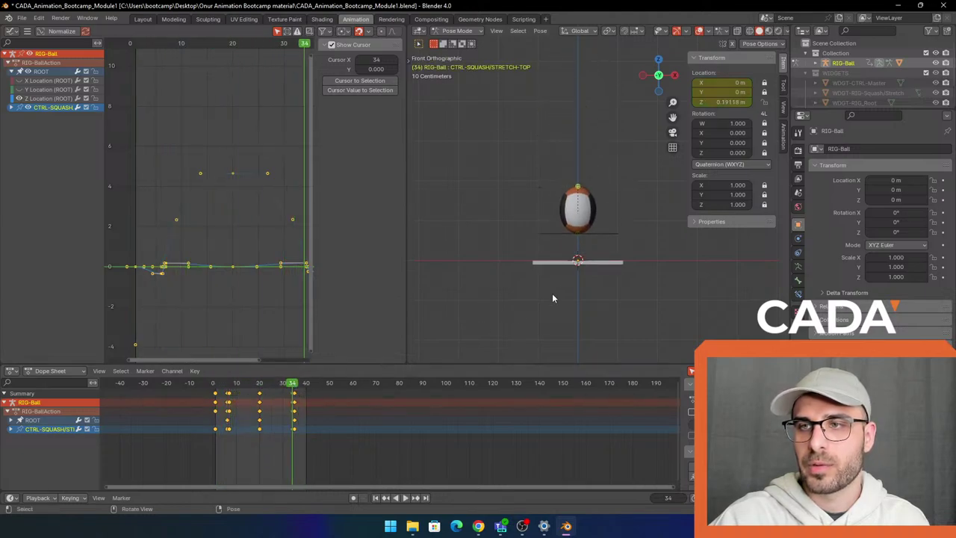
{"action": "key", "text": "Right"}
{"action": "scroll", "coordinate": [591, 290], "scroll_direction": "up", "scroll_amount": 2}
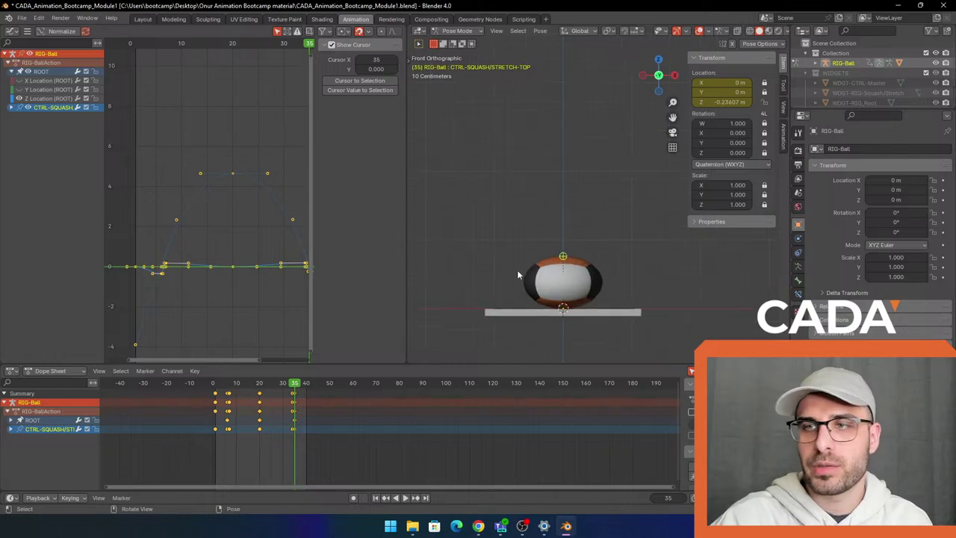
{"action": "key", "text": "Up"}
{"action": "key", "text": "Left"}
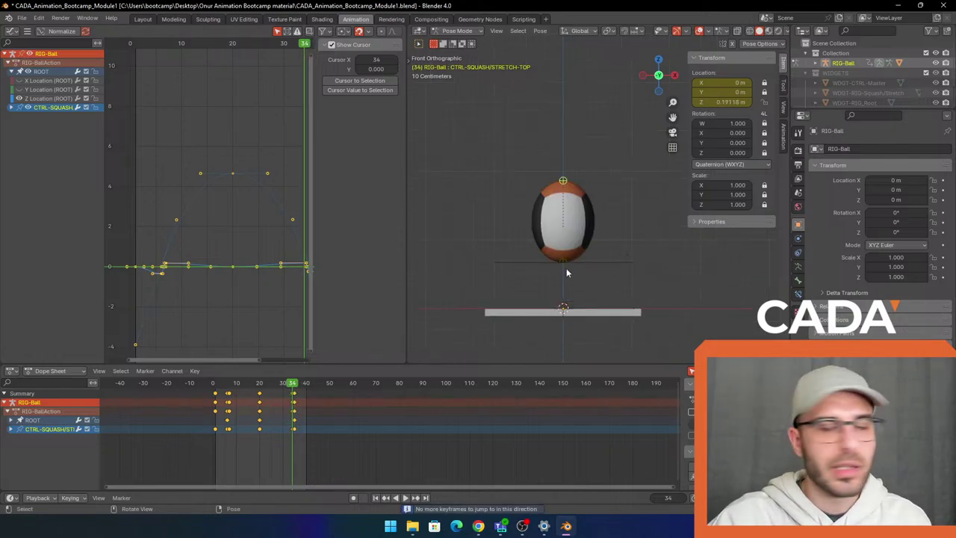
{"action": "scroll", "coordinate": [628, 242], "scroll_direction": "up", "scroll_amount": 2}
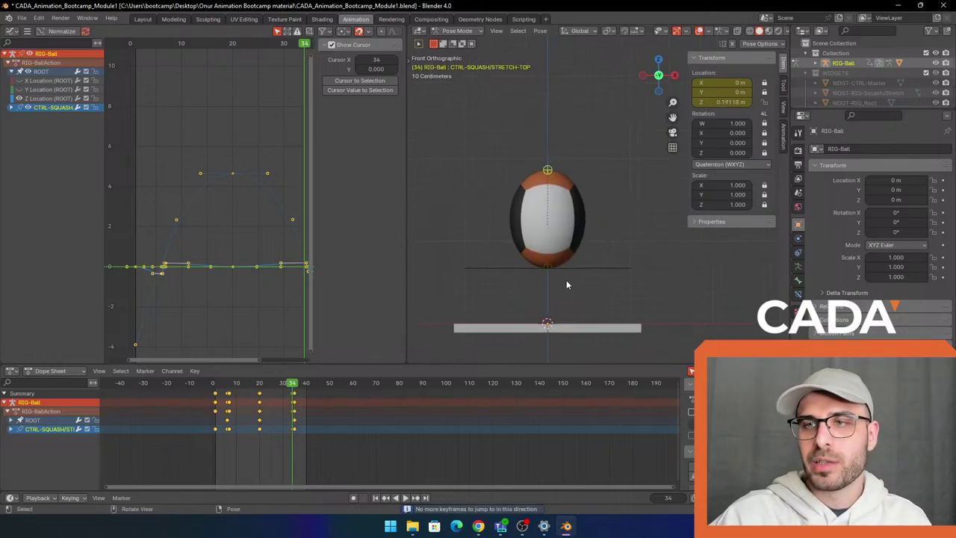
{"action": "left_click", "coordinate": [295, 384]}
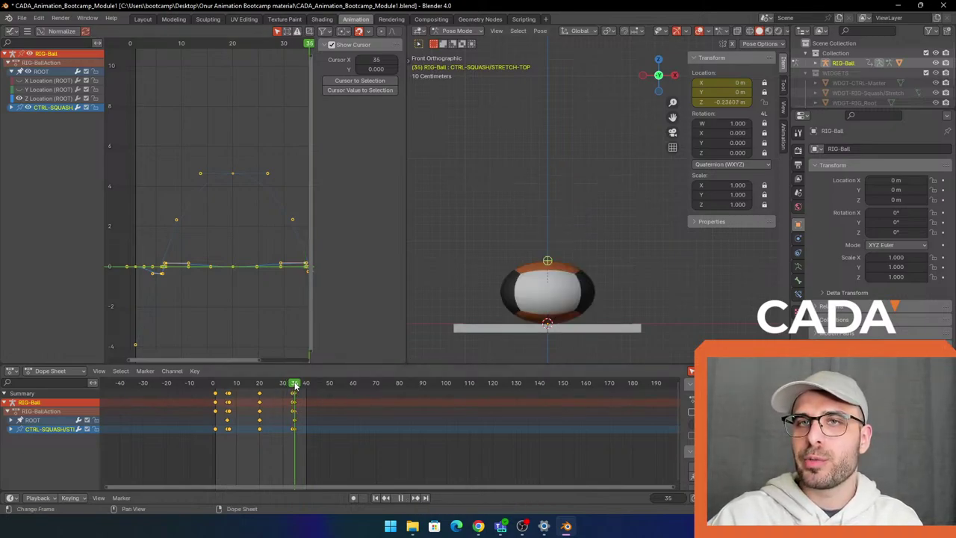
Move the squash/stretch control's stretched-pose keyframe at frame 34 to frame 35, replacing the key there
{"action": "left_click_drag", "start_coordinate": [295, 384], "coordinate": [293, 385]}
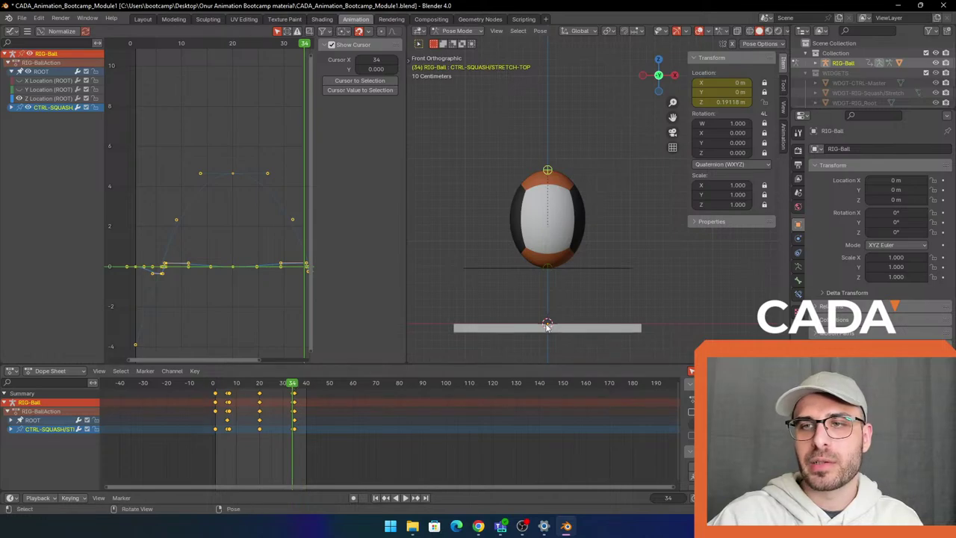
{"action": "scroll", "coordinate": [582, 292], "scroll_direction": "up", "scroll_amount": 1}
{"action": "middle_click_drag", "start_coordinate": [583, 293], "coordinate": [592, 272], "text": "shift"}
{"action": "scroll", "coordinate": [295, 404], "scroll_direction": "up", "scroll_amount": 6}
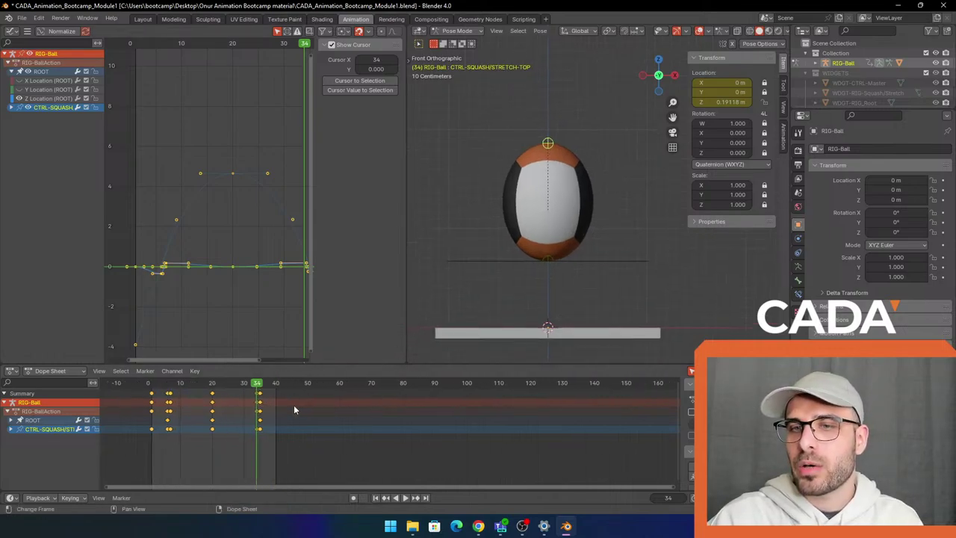
{"action": "left_click_drag", "start_coordinate": [410, 489], "coordinate": [308, 442]}
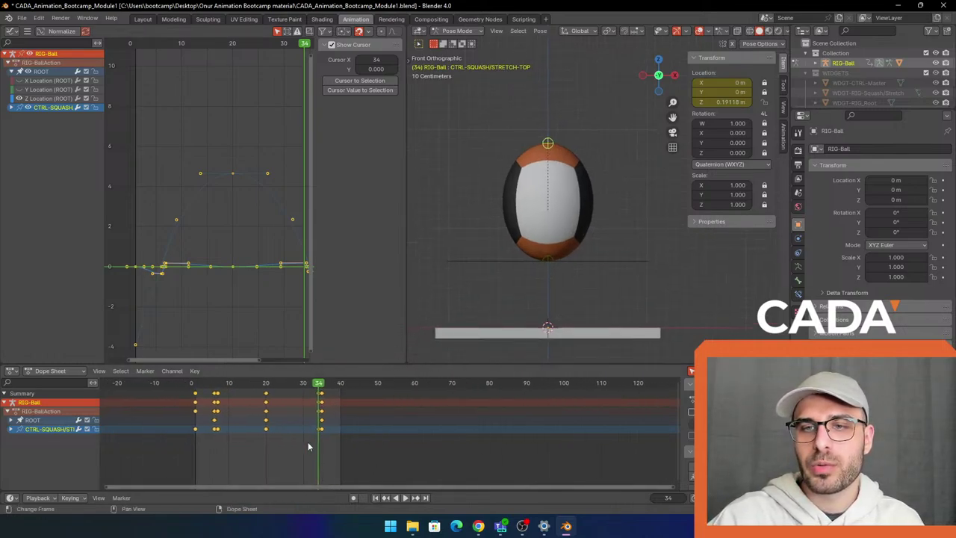
{"action": "scroll", "coordinate": [308, 442], "scroll_direction": "up", "scroll_amount": 12}
{"action": "left_click_drag", "start_coordinate": [469, 488], "coordinate": [296, 475]}
{"action": "scroll", "coordinate": [391, 453], "scroll_direction": "up", "scroll_amount": 3}
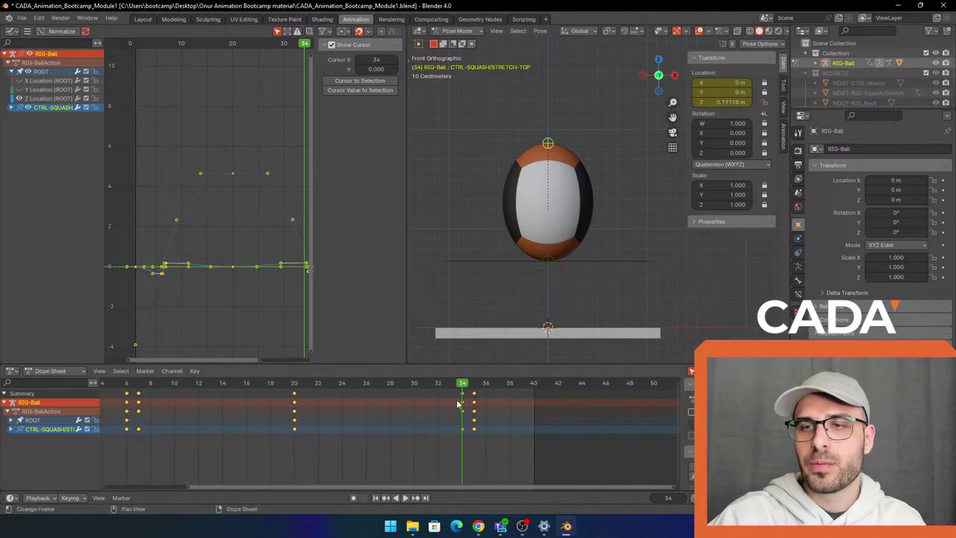
{"action": "left_click", "coordinate": [460, 397]}
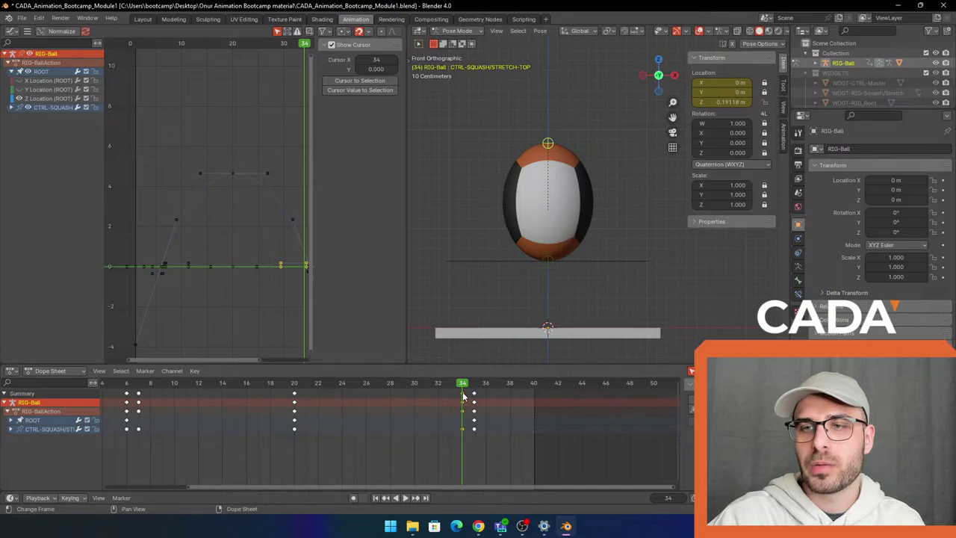
{"action": "left_click_drag", "start_coordinate": [461, 397], "coordinate": [474, 386]}
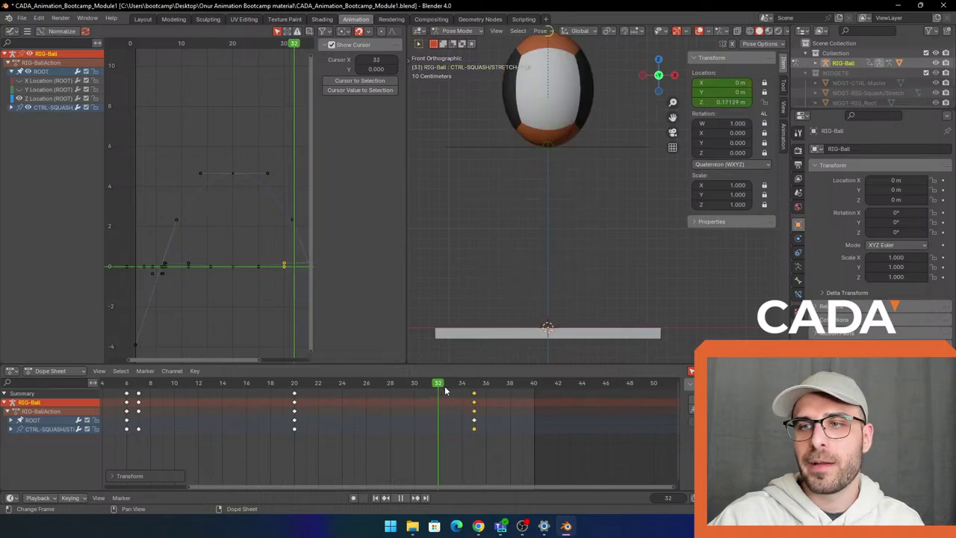
At frame 36, lower the top squash/stretch control to about -0.387 m in Z and insert a keyframe
{"action": "left_click", "coordinate": [472, 386]}
{"action": "left_click", "coordinate": [485, 386]}
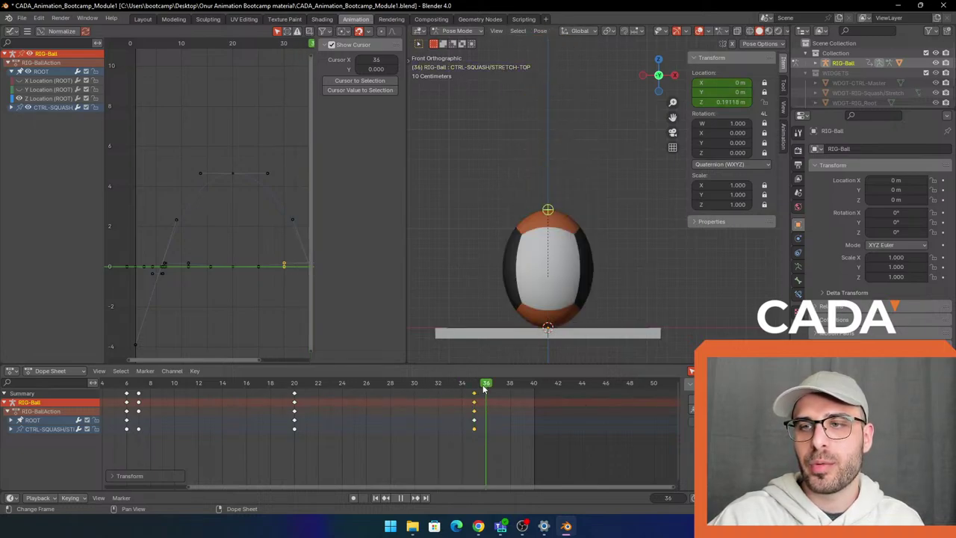
{"action": "key", "text": "g"}
{"action": "left_click", "coordinate": [575, 309]}
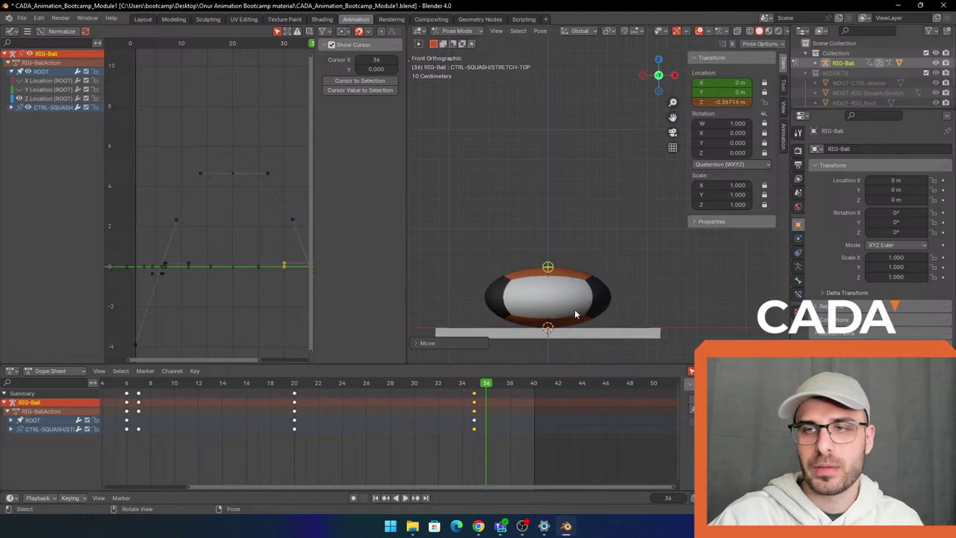
{"action": "key", "text": "i"}
{"action": "left_click", "coordinate": [589, 264]}
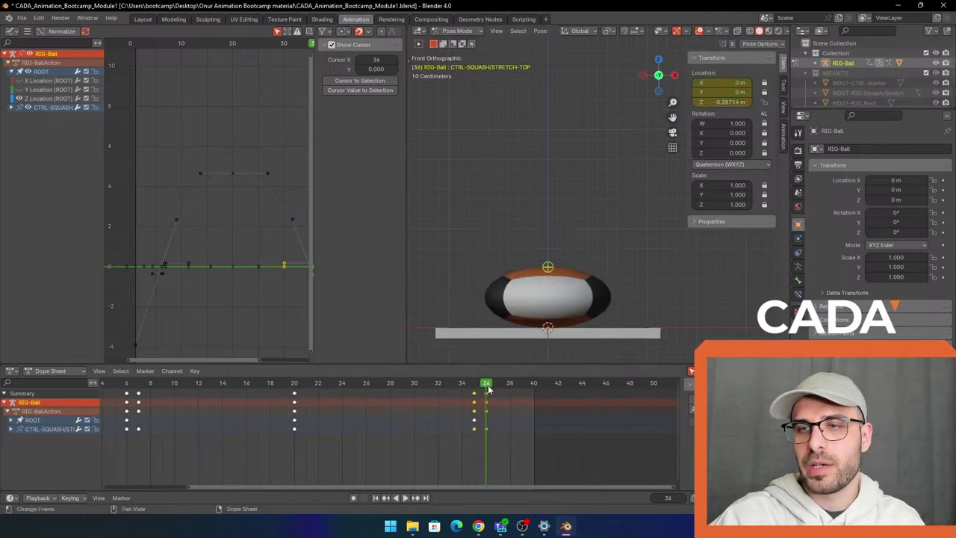
At frame 40, set the top squash/stretch control's Z location to 0 m and insert a keyframe
{"action": "left_click_drag", "start_coordinate": [488, 386], "coordinate": [533, 386]}
{"action": "scroll", "coordinate": [333, 424], "scroll_direction": "down", "scroll_amount": 2}
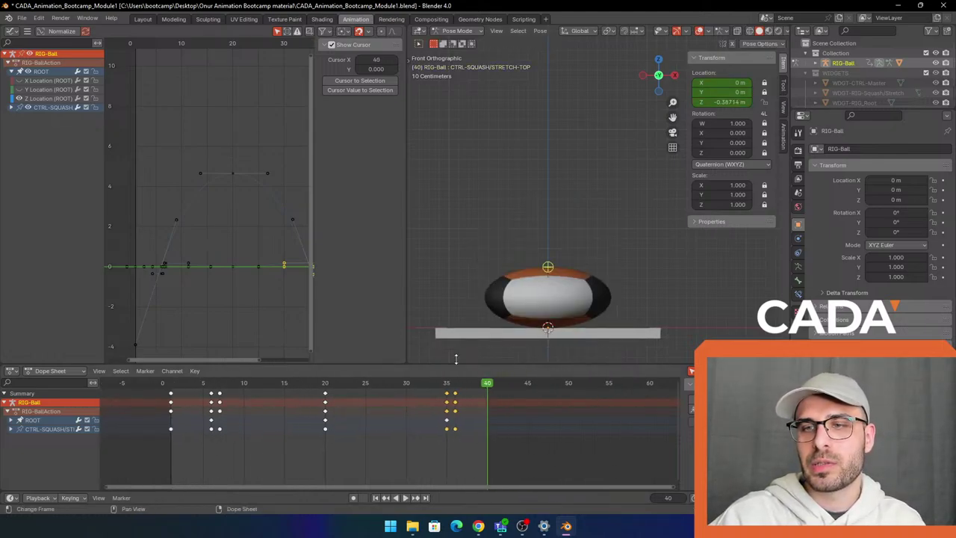
{"action": "left_click", "coordinate": [717, 103]}
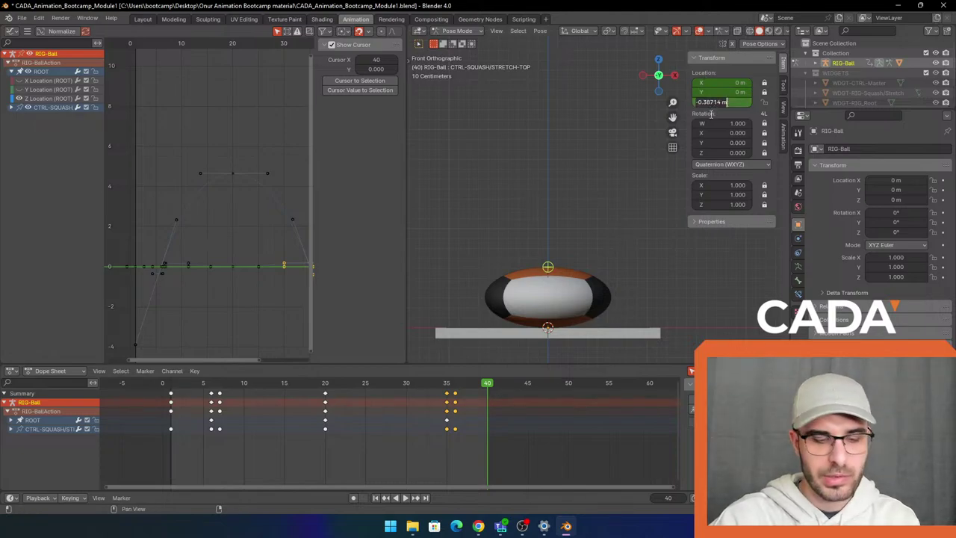
{"action": "type", "text": "0"}
{"action": "key", "text": "Return"}
{"action": "key", "text": "i"}
{"action": "left_click", "coordinate": [593, 159]}
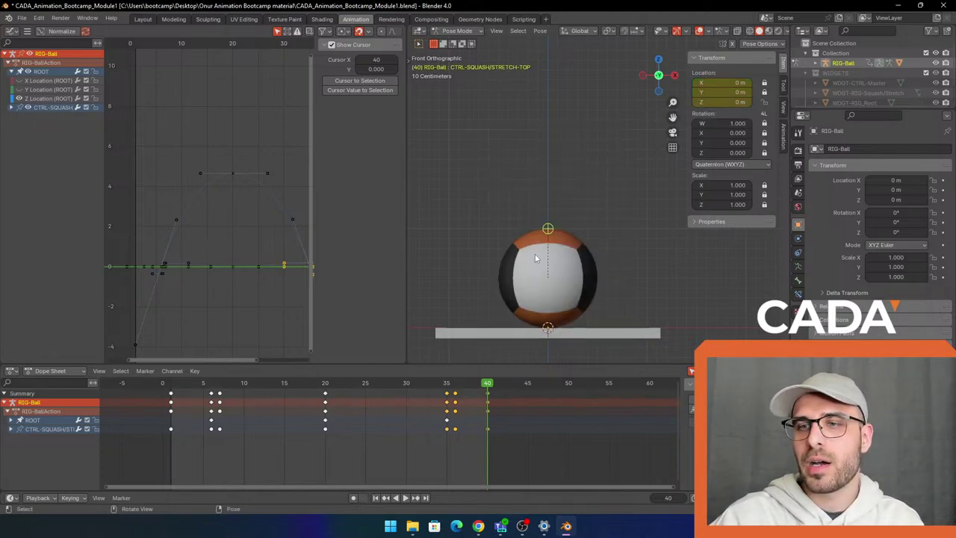
Play the bounce animation from frame 1 and review the jump and landing
{"action": "left_click_drag", "start_coordinate": [489, 384], "coordinate": [171, 384]}
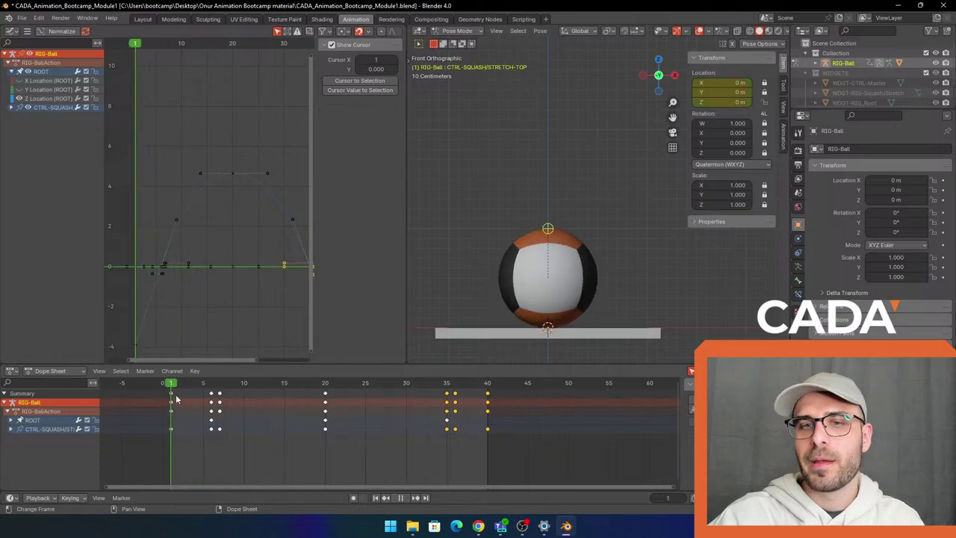
{"action": "scroll", "coordinate": [596, 151], "scroll_direction": "down", "scroll_amount": 5}
{"action": "scroll", "coordinate": [596, 148], "scroll_direction": "up", "scroll_amount": 1}
{"action": "middle_click_drag", "start_coordinate": [609, 150], "coordinate": [592, 200], "text": "shift"}
{"action": "key", "text": "space"}
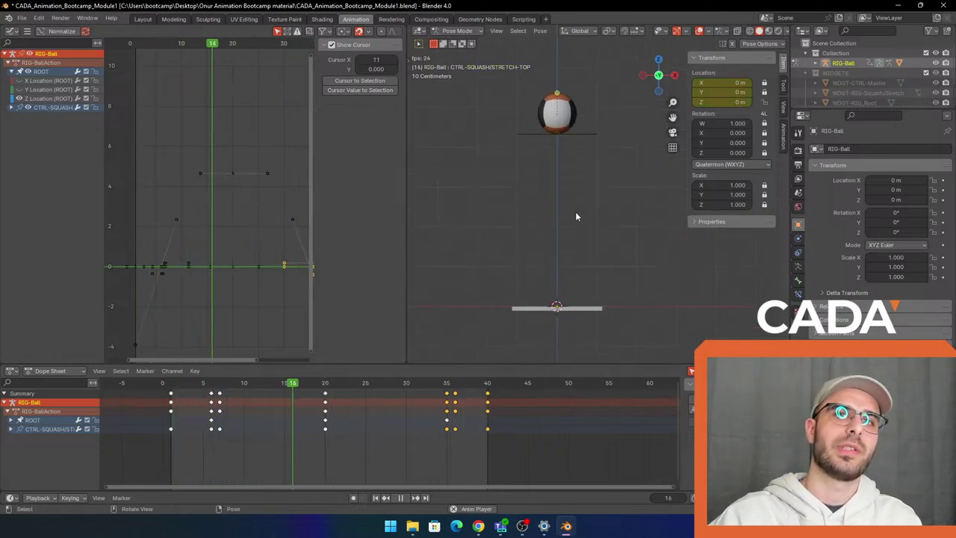
{"action": "key", "text": "space"}
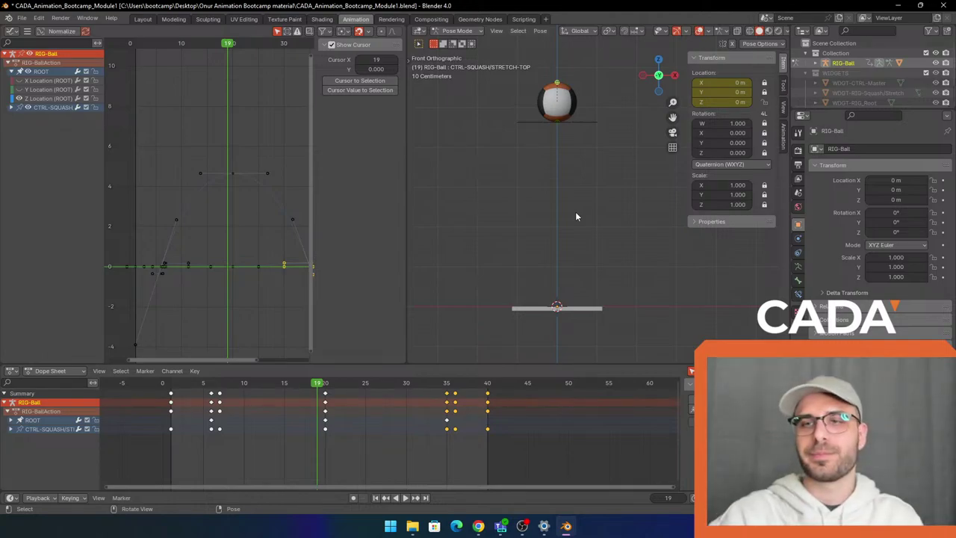
{"action": "key", "text": "space"}
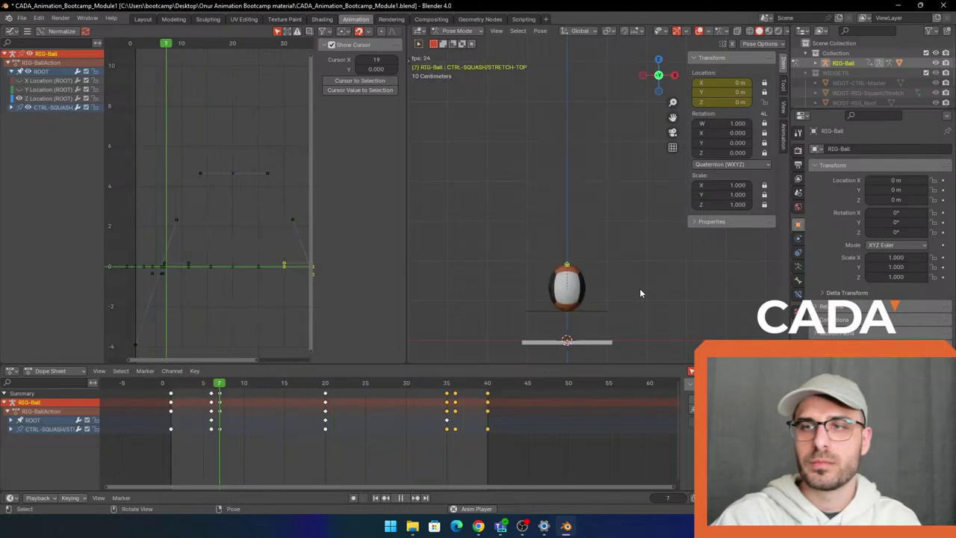
{"action": "key", "text": "space"}
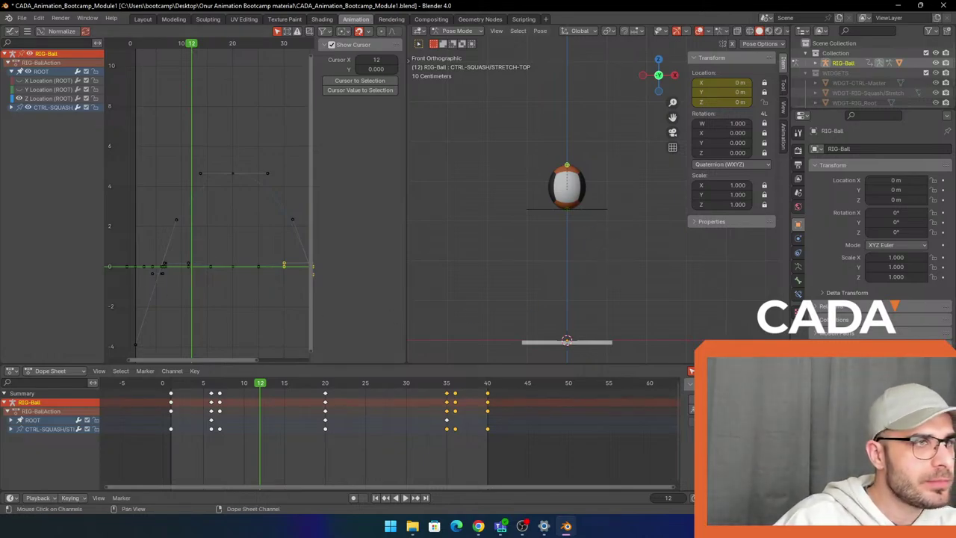
Step through the keyframes in a perspective view and examine the landing poses at frames 35 and 36
{"action": "key", "text": "alt+Tab"}
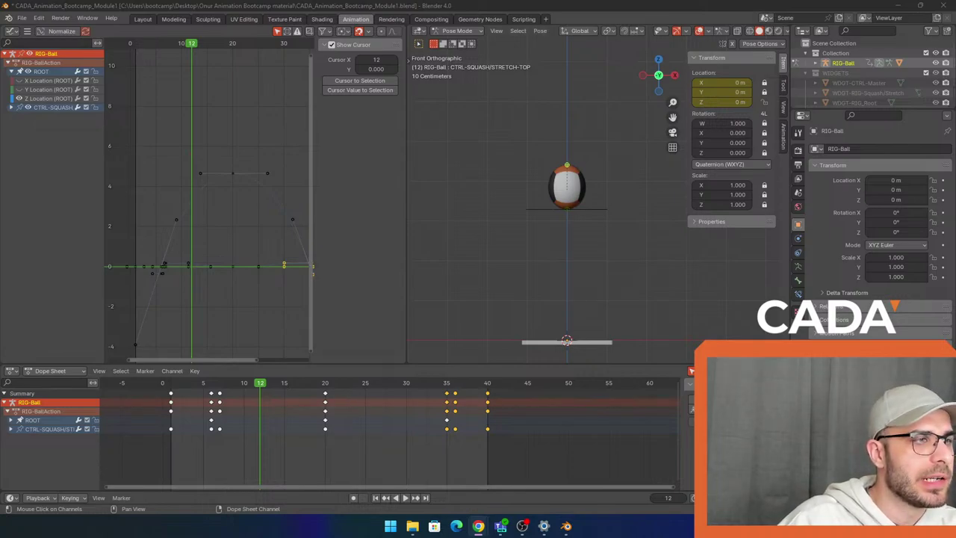
{"action": "middle_click_drag", "start_coordinate": [612, 210], "coordinate": [611, 214]}
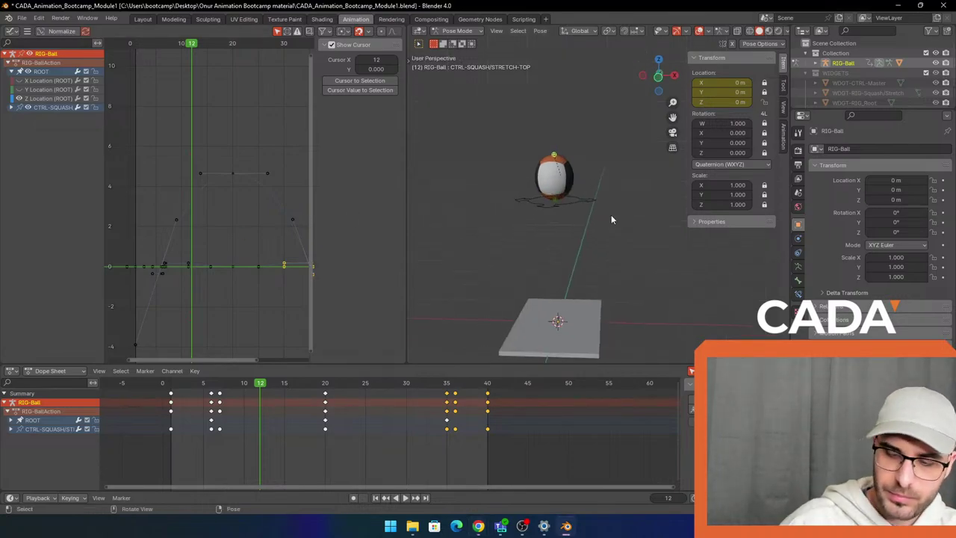
{"action": "key", "text": "shift+Left"}
{"action": "key", "text": "Up"}
{"action": "key", "text": "Up"}
{"action": "key", "text": "Up"}
{"action": "key", "text": "Up"}
{"action": "key", "text": "Down"}
{"action": "key", "text": "Up"}
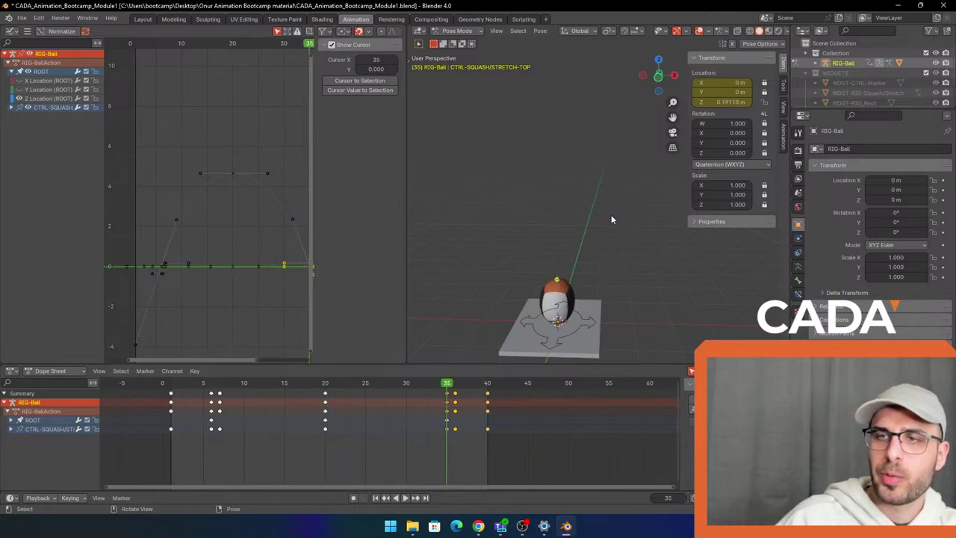
{"action": "key", "text": "Right"}
{"action": "key", "text": "Up"}
{"action": "key", "text": "Down"}
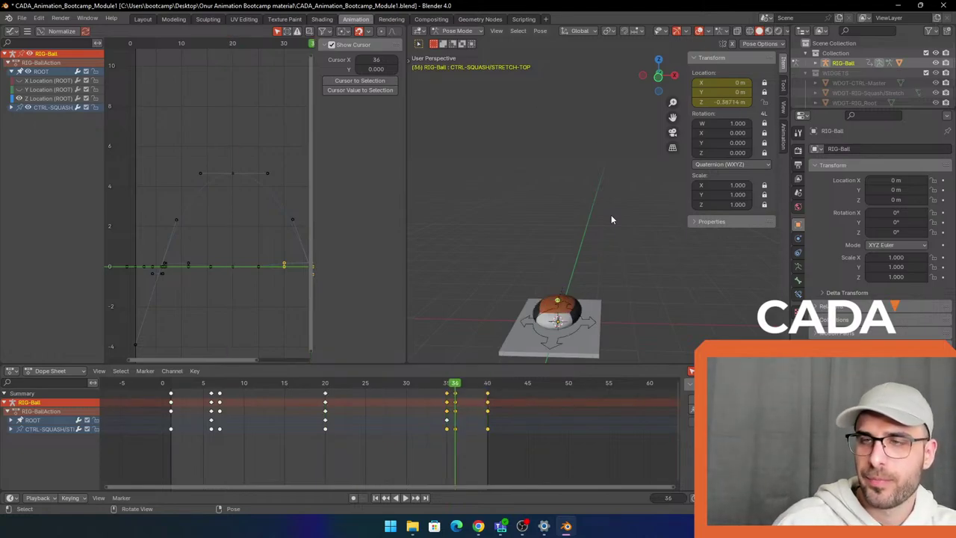
{"action": "middle_click_drag", "start_coordinate": [521, 263], "coordinate": [562, 213]}
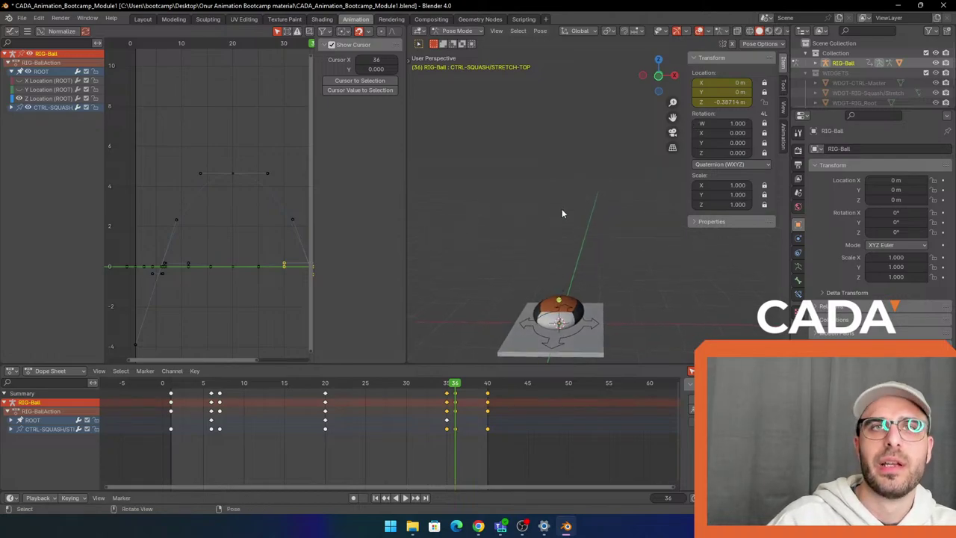
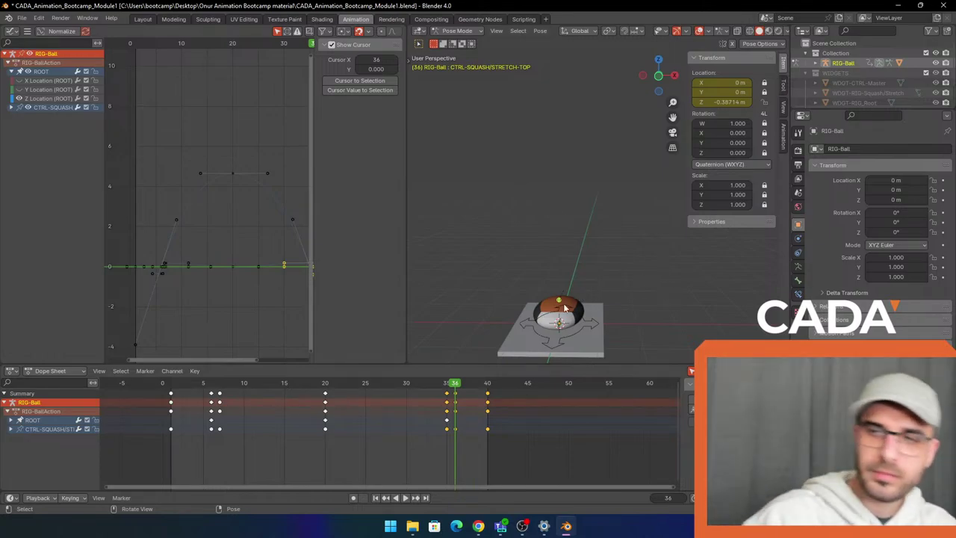
At frame 38, raise the top squash/stretch control along Z to about -0.025 m and insert a keyframe
{"action": "key", "text": "space"}
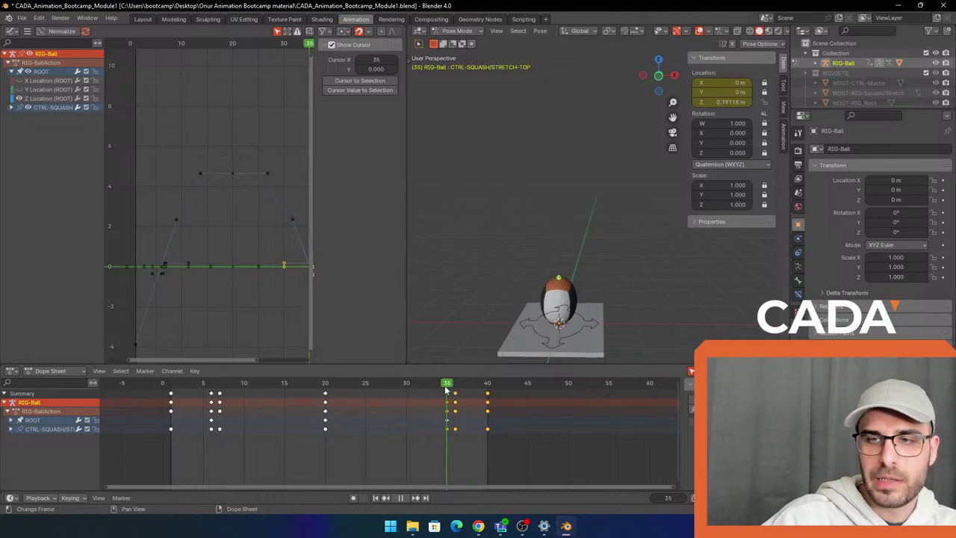
{"action": "left_click_drag", "start_coordinate": [446, 388], "coordinate": [472, 395]}
{"action": "middle_click_drag", "start_coordinate": [636, 275], "coordinate": [634, 254]}
{"action": "middle_click_drag", "start_coordinate": [489, 293], "coordinate": [492, 351], "text": "ctrl"}
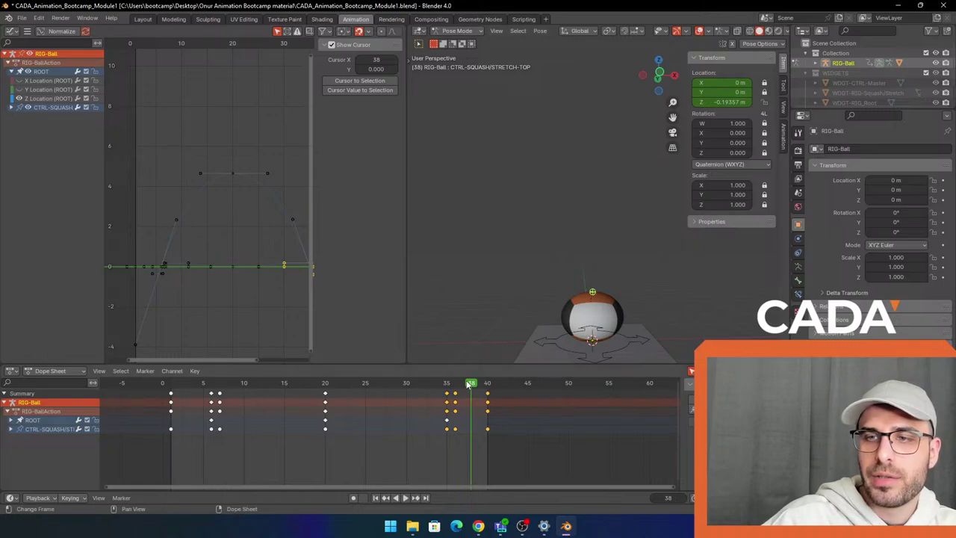
{"action": "key", "text": "space"}
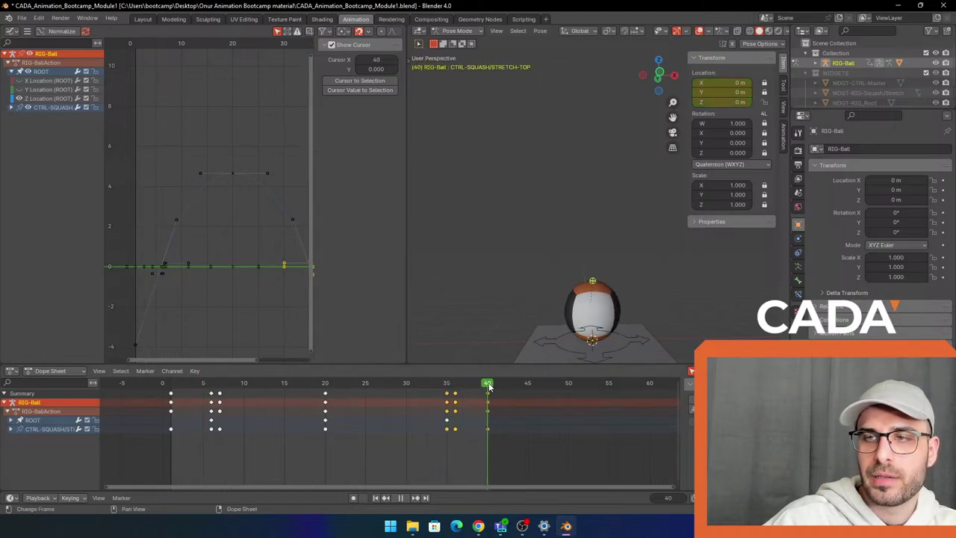
{"action": "left_click_drag", "start_coordinate": [489, 386], "coordinate": [474, 386]}
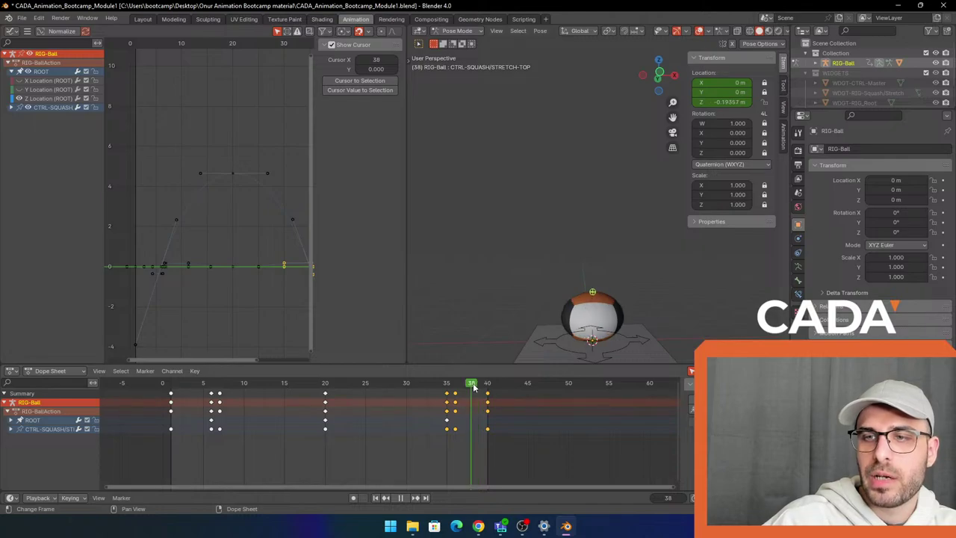
{"action": "key", "text": "g"}
{"action": "key", "text": "z"}
{"action": "left_click", "coordinate": [647, 273]}
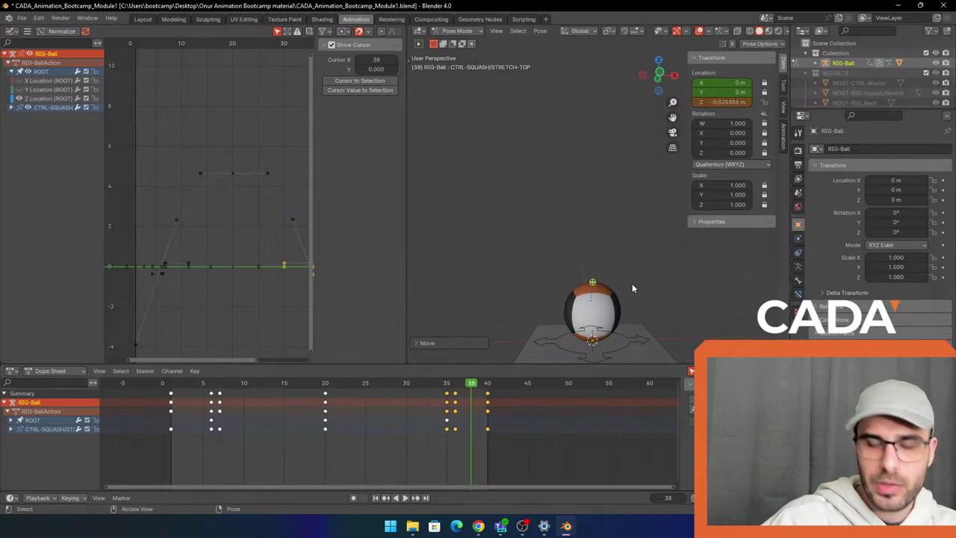
{"action": "key", "text": "i"}
{"action": "left_click", "coordinate": [521, 359]}
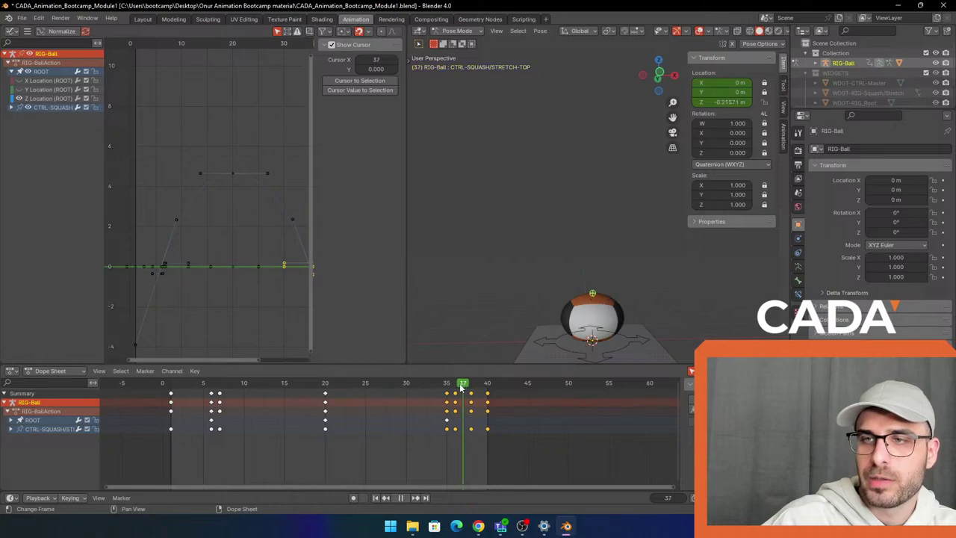
Play back the bounce and check the ball's recovery after landing
{"action": "key", "text": "space"}
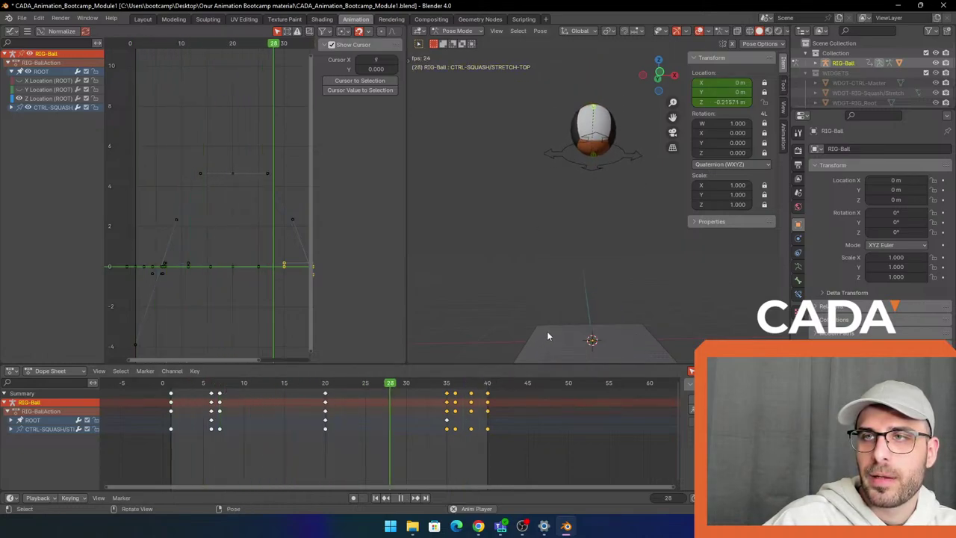
{"action": "middle_click_drag", "start_coordinate": [521, 351], "coordinate": [621, 299]}
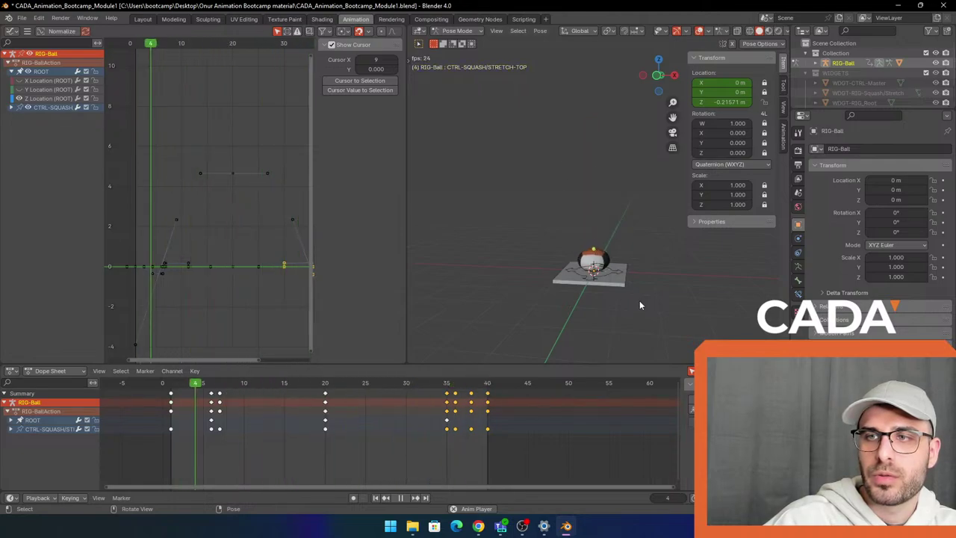
{"action": "key", "text": "space"}
Extend the animation's end to frame 43 and move the last two squash/stretch keyframes to frames 39 and 43
{"action": "scroll", "coordinate": [608, 298], "scroll_direction": "up", "scroll_amount": 2}
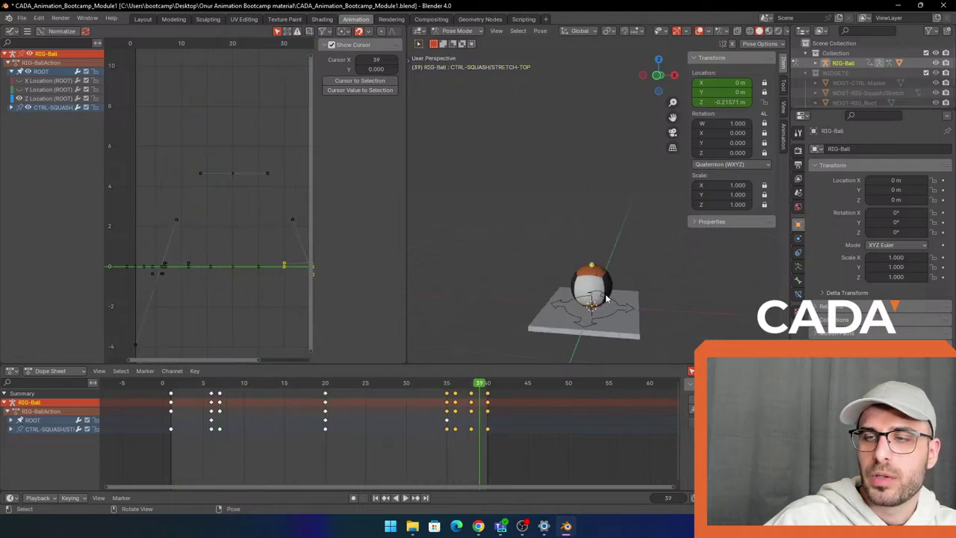
{"action": "middle_click_drag", "start_coordinate": [608, 298], "coordinate": [657, 284]}
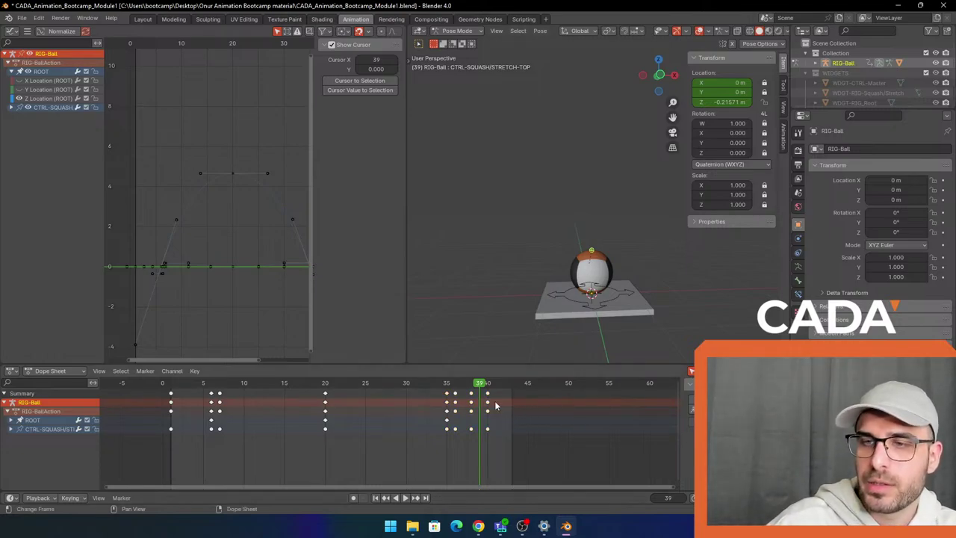
{"action": "mouse_move", "coordinate": [489, 395]}
{"action": "left_mouse_down"}
{"action": "mouse_move", "coordinate": [512, 396]}
{"action": "mouse_move", "coordinate": [485, 392]}
{"action": "left_mouse_up"}
Play back the retimed animation and examine how the ball settles after landing
{"action": "key", "text": "space"}
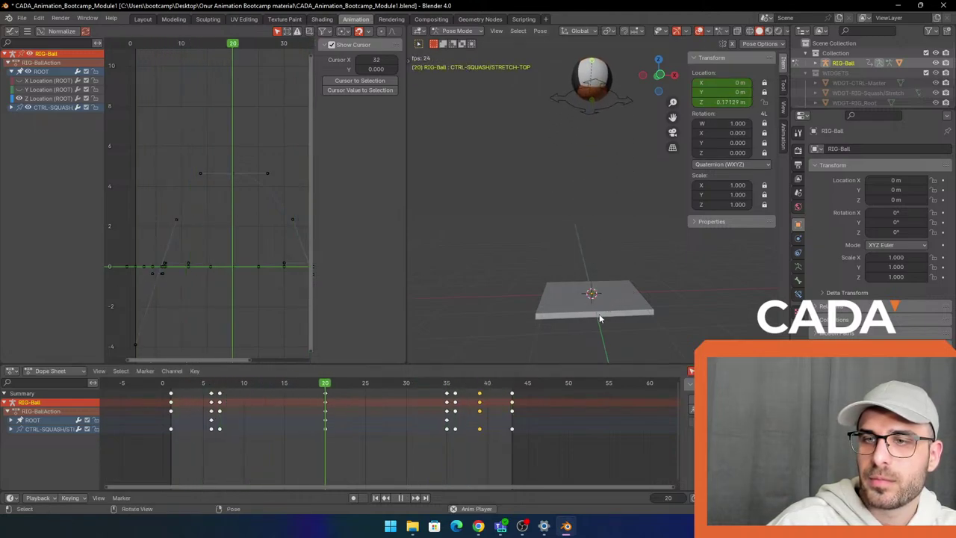
{"action": "middle_click_drag", "start_coordinate": [627, 302], "coordinate": [596, 305]}
{"action": "key", "text": "space"}
At frame 39, raise the top squash/stretch control along Z to about 0.021 m, insert a location keyframe and play back the bounce
{"action": "scroll", "coordinate": [596, 305], "scroll_direction": "up", "scroll_amount": 2}
{"action": "mouse_move", "coordinate": [464, 386]}
{"action": "left_mouse_down"}
{"action": "mouse_move", "coordinate": [457, 390]}
{"action": "mouse_move", "coordinate": [479, 393]}
{"action": "left_mouse_up"}
{"action": "key", "text": "space"}
{"action": "key", "text": "g"}
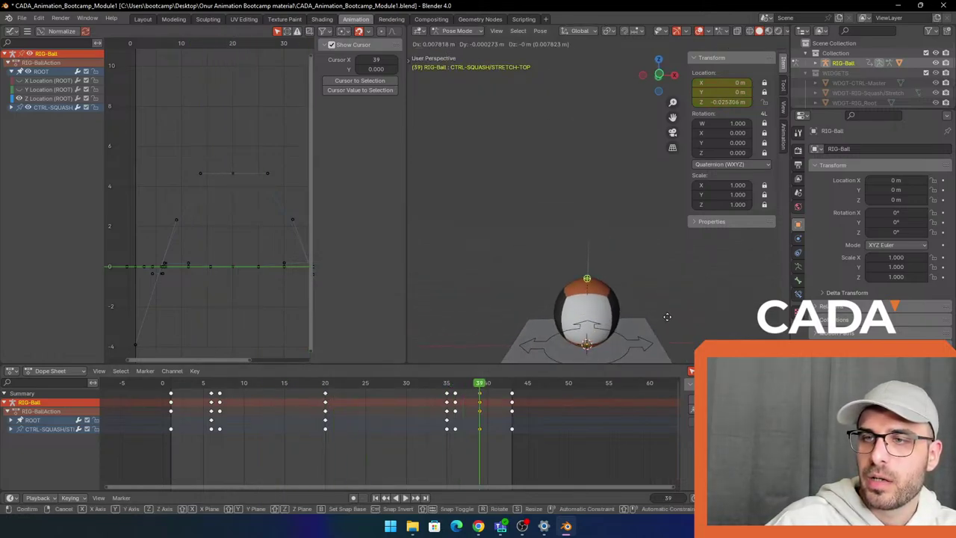
{"action": "left_click", "coordinate": [566, 359]}
{"action": "key", "text": "i"}
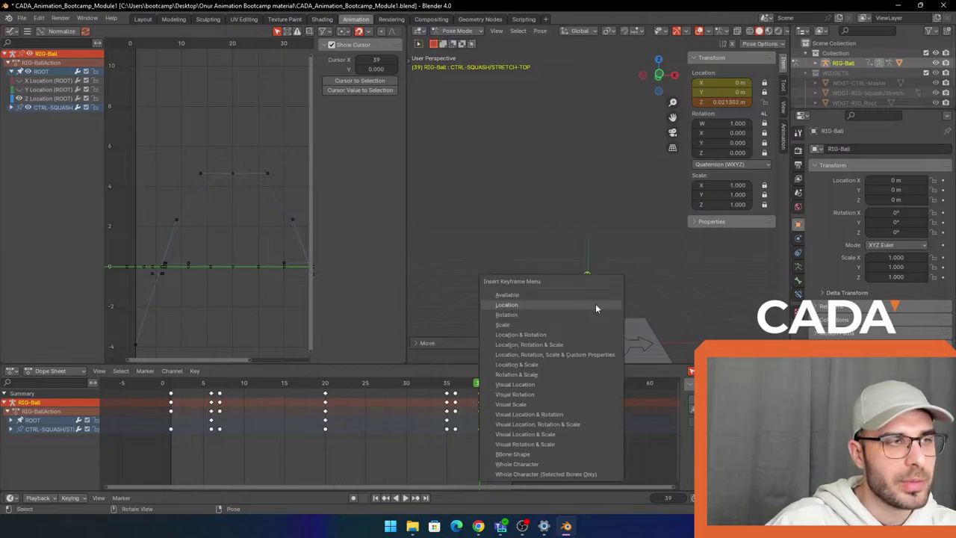
{"action": "left_click", "coordinate": [595, 304]}
{"action": "key", "text": "space"}
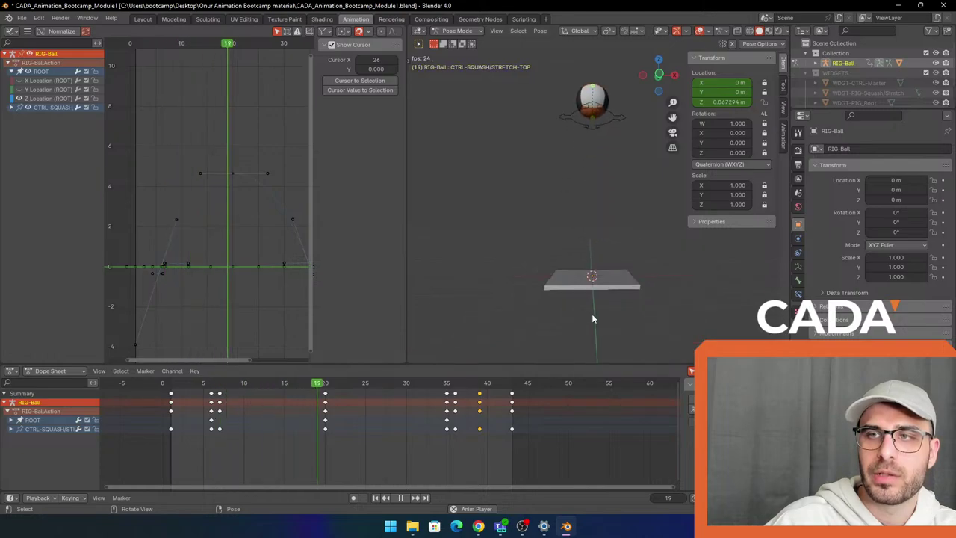
{"action": "middle_click_drag", "start_coordinate": [599, 292], "coordinate": [564, 282]}
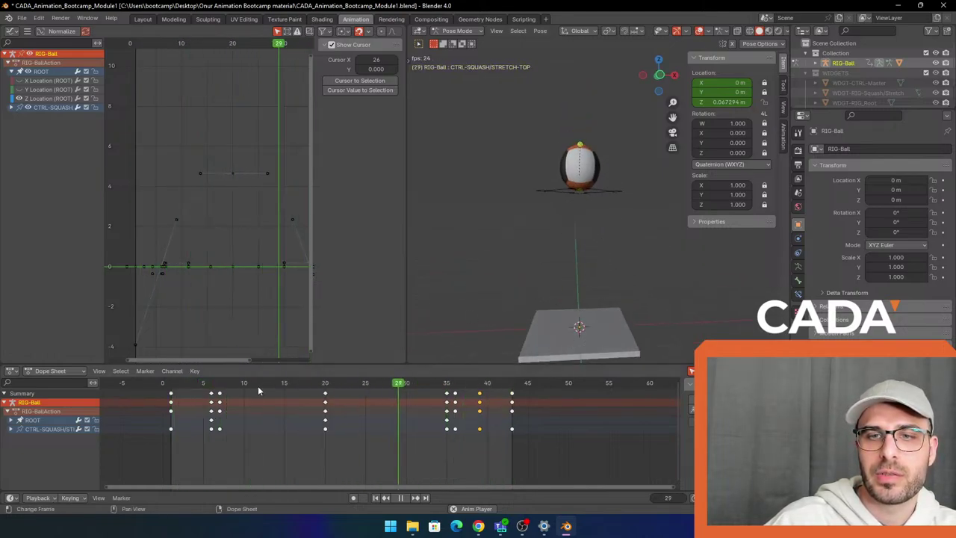
{"action": "key", "text": "space"}
{"action": "key", "text": "space"}
At frame 7, raise the top squash/stretch control along Z to about 0.294 m, insert a location keyframe and play back the takeoff
{"action": "mouse_move", "coordinate": [234, 383]}
{"action": "left_mouse_down"}
{"action": "mouse_move", "coordinate": [211, 395]}
{"action": "mouse_move", "coordinate": [218, 393]}
{"action": "left_mouse_up"}
{"action": "middle_click_drag", "start_coordinate": [554, 261], "coordinate": [555, 253]}
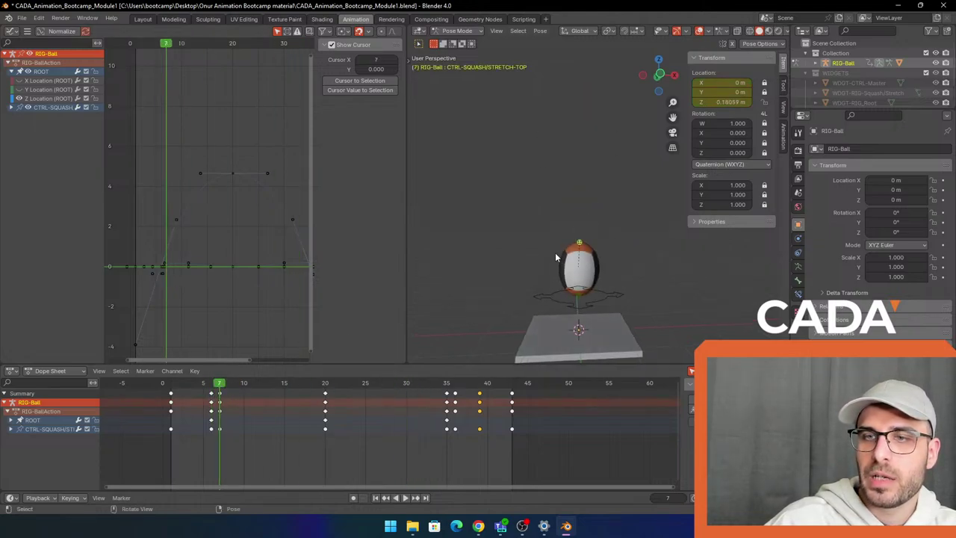
{"action": "key", "text": "g"}
{"action": "left_click", "coordinate": [620, 223]}
{"action": "key", "text": "i"}
{"action": "left_click", "coordinate": [620, 223]}
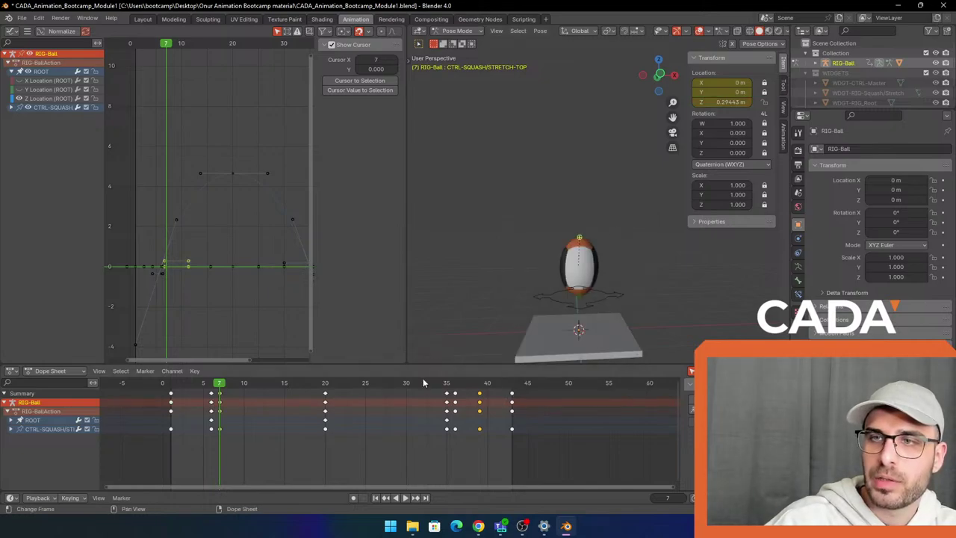
{"action": "key", "text": "space"}
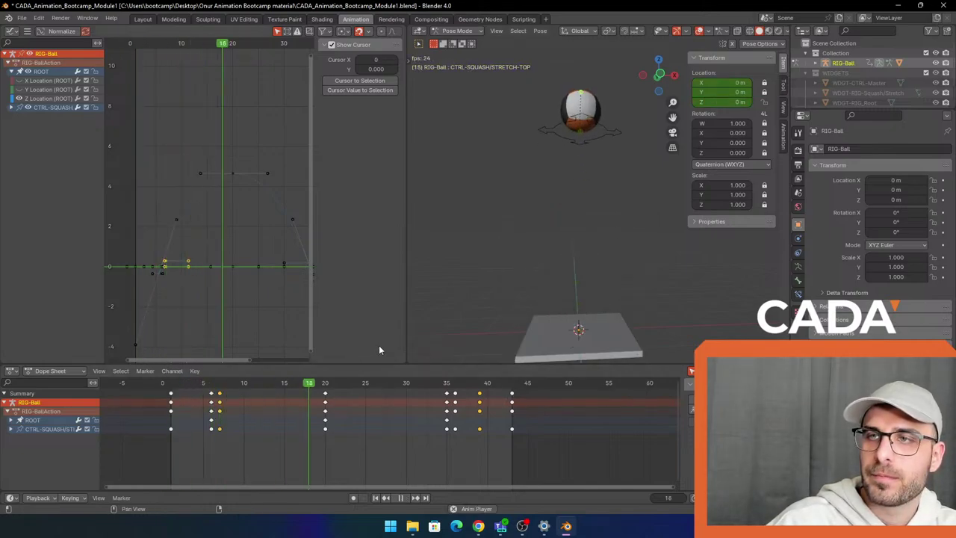
{"action": "key", "text": "space"}
At frame 35, raise the top squash/stretch control along Z to about 0.314 m, insert a location keyframe and play back the landing
{"action": "left_click_drag", "start_coordinate": [464, 385], "coordinate": [445, 390]}
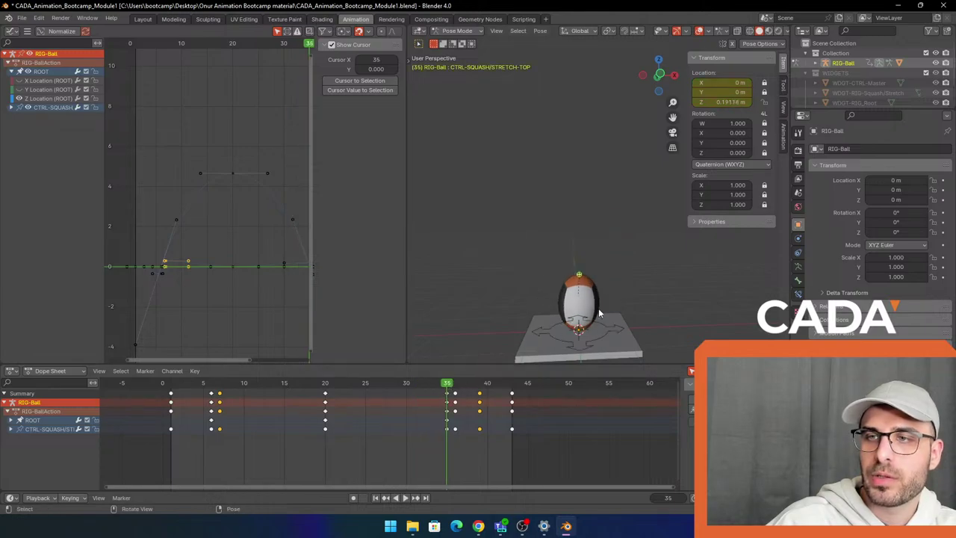
{"action": "key", "text": "g"}
{"action": "left_click", "coordinate": [557, 335]}
{"action": "key", "text": "i"}
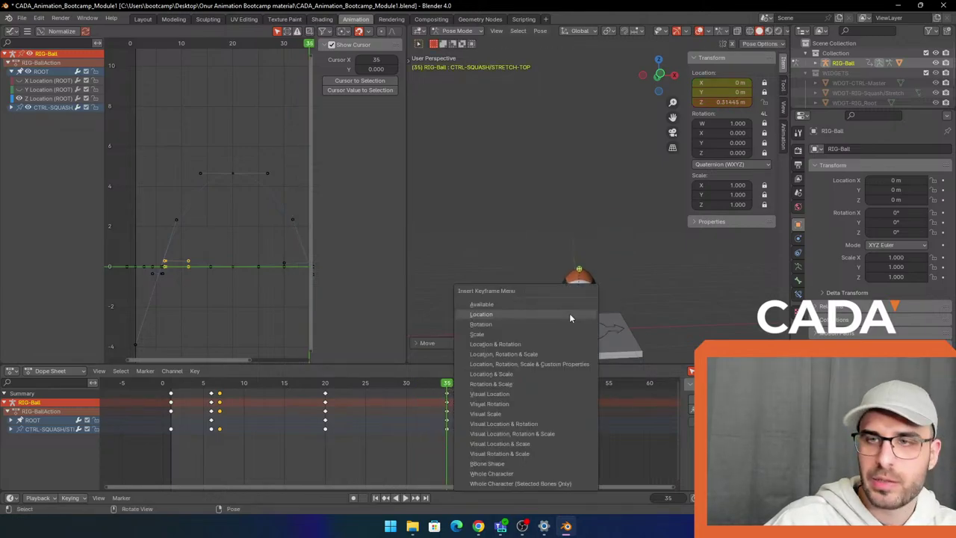
{"action": "left_click", "coordinate": [569, 314]}
{"action": "key", "text": "space"}
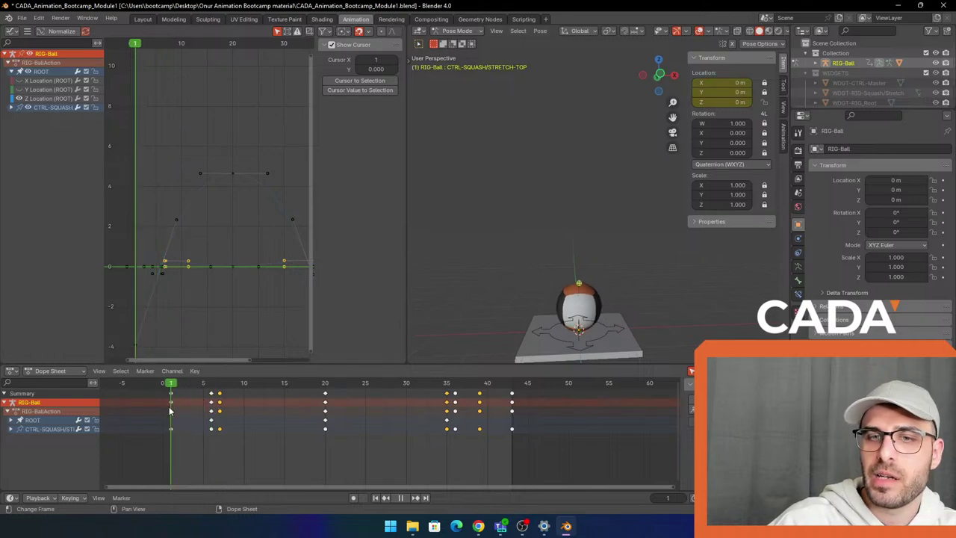
{"action": "scroll", "coordinate": [587, 263], "scroll_direction": "down", "scroll_amount": 5}
{"action": "middle_click_drag", "start_coordinate": [587, 263], "coordinate": [620, 270]}
{"action": "key", "text": "space"}
{"action": "scroll", "coordinate": [611, 261], "scroll_direction": "up", "scroll_amount": 3}
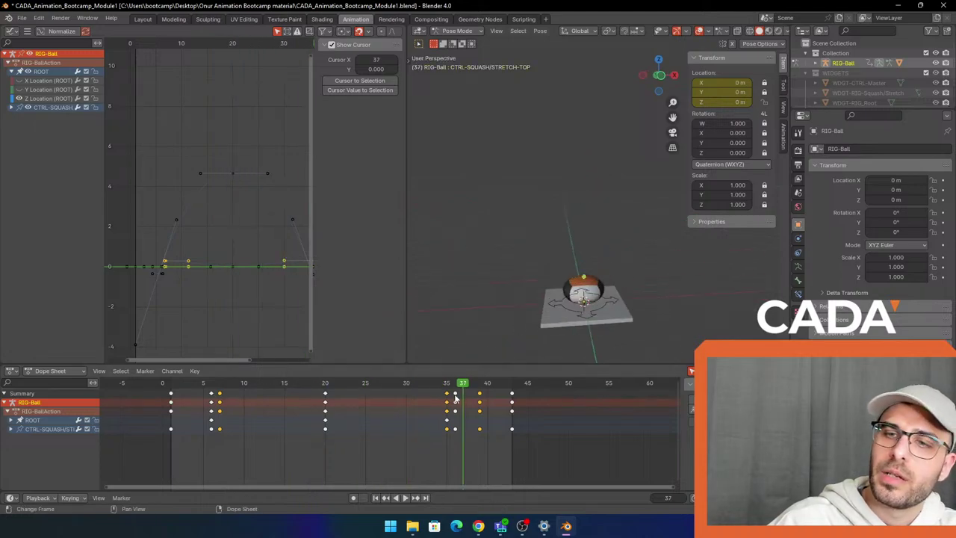
At frame 35, lower the top squash/stretch control along Z to about 0.159 m, insert a location keyframe and play back the bounce
{"action": "left_click_drag", "start_coordinate": [455, 386], "coordinate": [446, 387]}
{"action": "scroll", "coordinate": [610, 272], "scroll_direction": "up", "scroll_amount": 2}
{"action": "key", "text": "g"}
{"action": "left_click", "coordinate": [617, 266]}
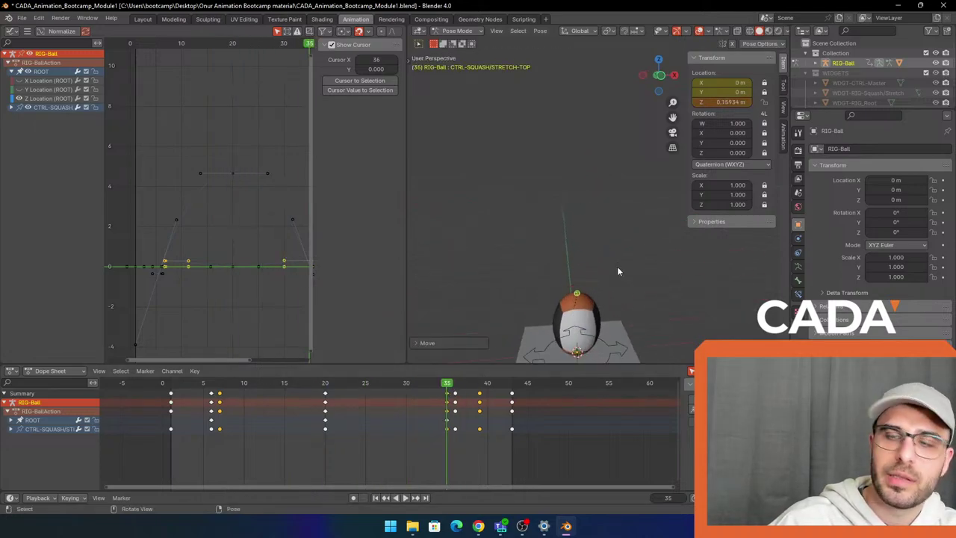
{"action": "key", "text": "i"}
{"action": "left_click", "coordinate": [617, 266]}
{"action": "middle_click_drag", "start_coordinate": [619, 298], "coordinate": [600, 290]}
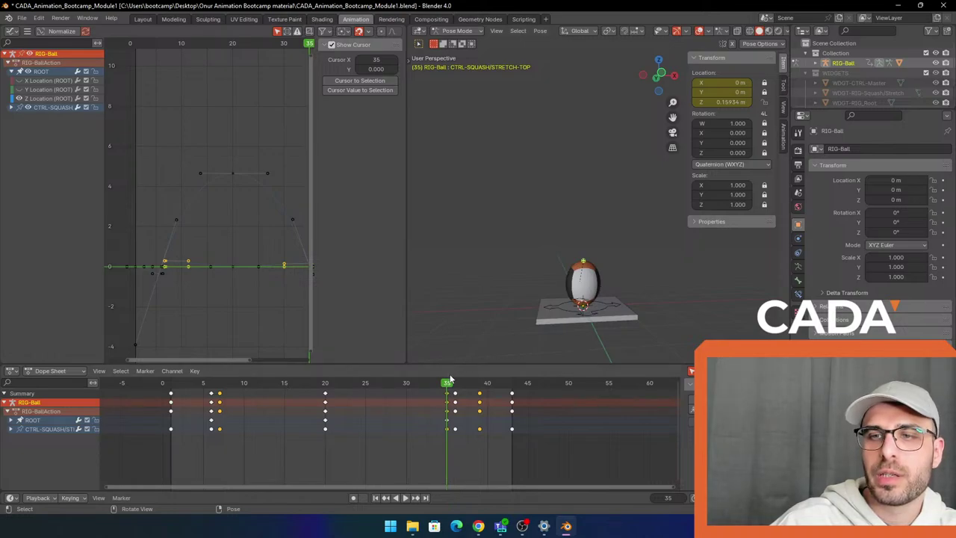
{"action": "key", "text": "space"}
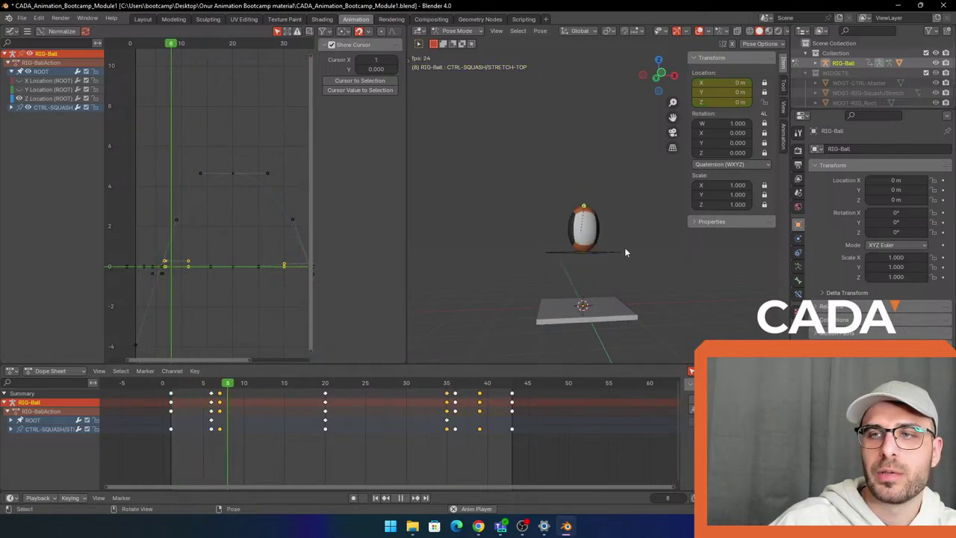
{"action": "middle_click_drag", "start_coordinate": [587, 238], "coordinate": [615, 240]}
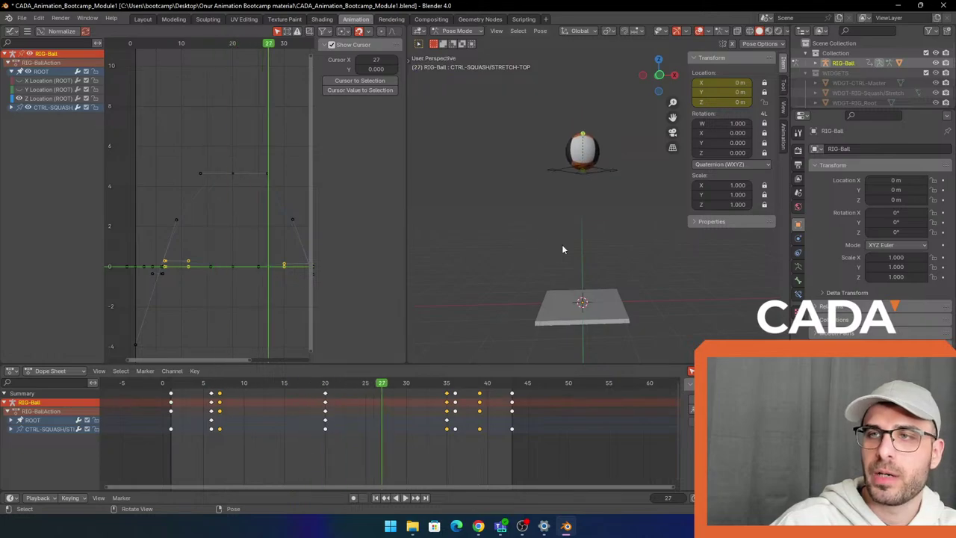
Select the bottom squash/stretch control and go to frame 20, the peak of the bounce
{"action": "middle_click_drag", "start_coordinate": [561, 244], "coordinate": [594, 203]}
{"action": "left_click", "coordinate": [584, 171]}
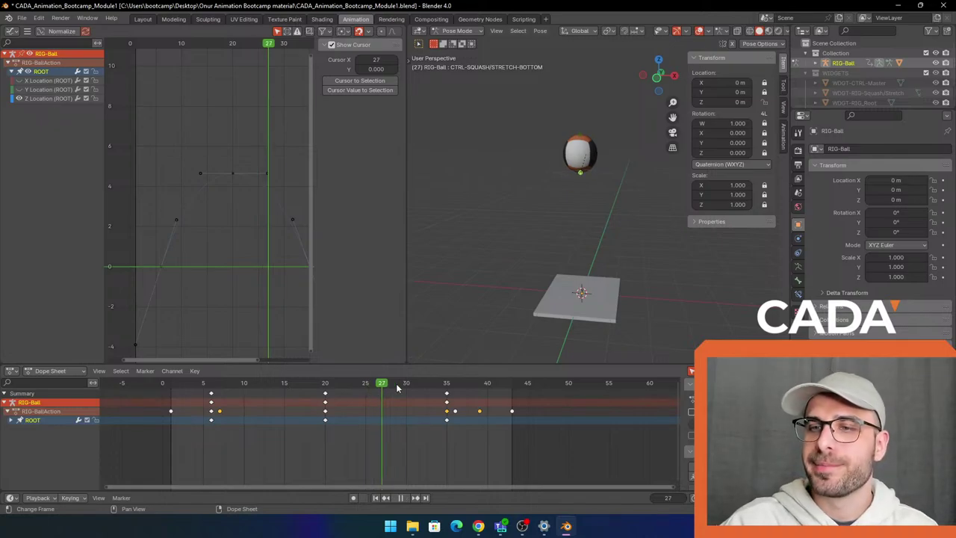
{"action": "left_click_drag", "start_coordinate": [397, 387], "coordinate": [325, 410]}
{"action": "middle_click_drag", "start_coordinate": [505, 263], "coordinate": [566, 241]}
{"action": "scroll", "coordinate": [566, 275], "scroll_direction": "up", "scroll_amount": 1}
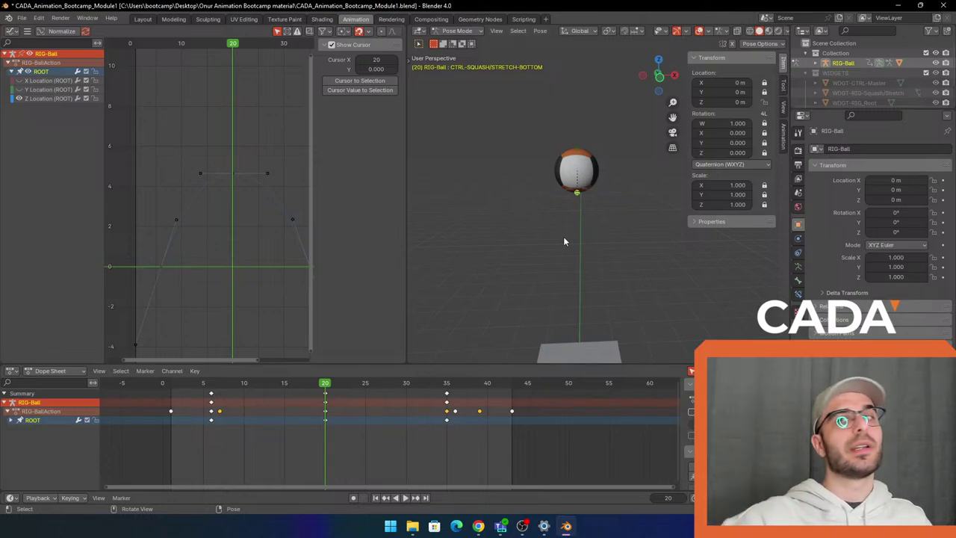
{"action": "middle_click_drag", "start_coordinate": [556, 217], "coordinate": [611, 234]}
{"action": "middle_click_drag", "start_coordinate": [633, 279], "coordinate": [607, 255]}
Try moving the bottom squash/stretch control at frame 20 twice, undoing each move
{"action": "key", "text": "g"}
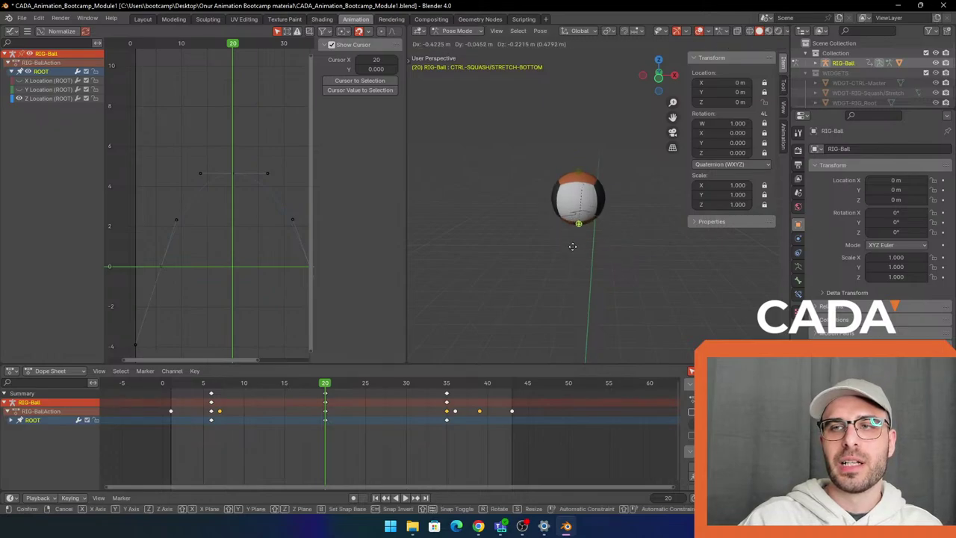
{"action": "left_click", "coordinate": [592, 212]}
{"action": "key", "text": "ctrl+z"}
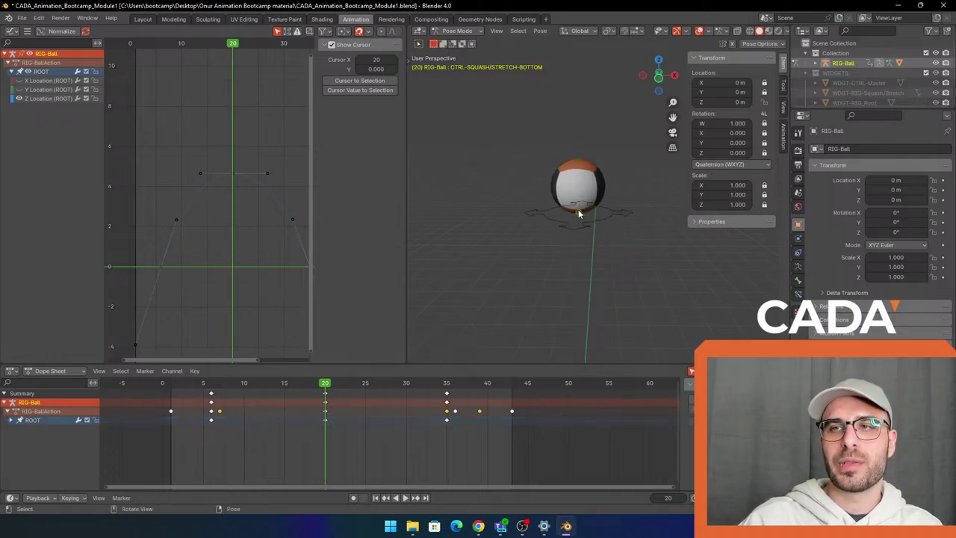
{"action": "key", "text": "g"}
{"action": "left_click", "coordinate": [591, 224]}
{"action": "key", "text": "ctrl+z"}
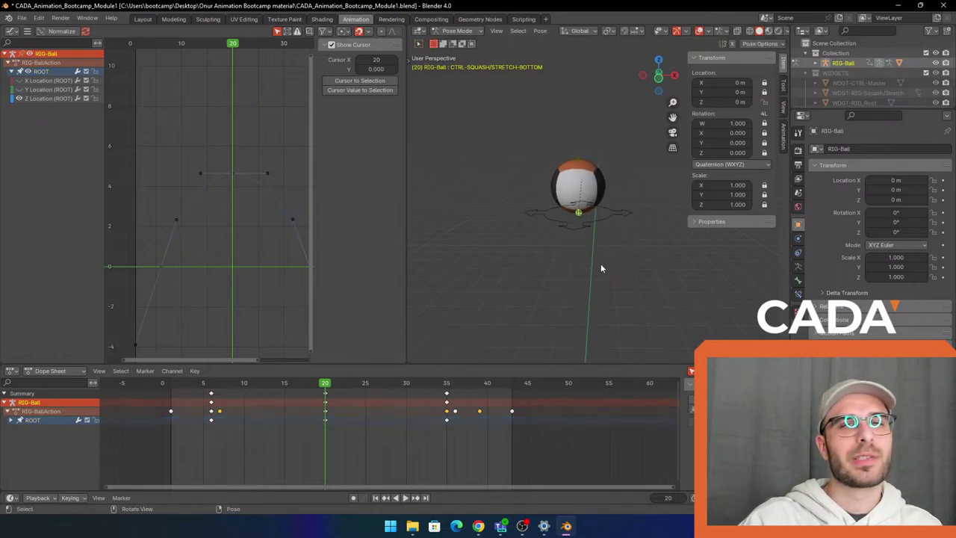
At frame 20, raise the bottom squash/stretch control along Z to about 0.062 m and insert a location keyframe
{"action": "middle_click_drag", "start_coordinate": [628, 276], "coordinate": [630, 246], "text": "shift"}
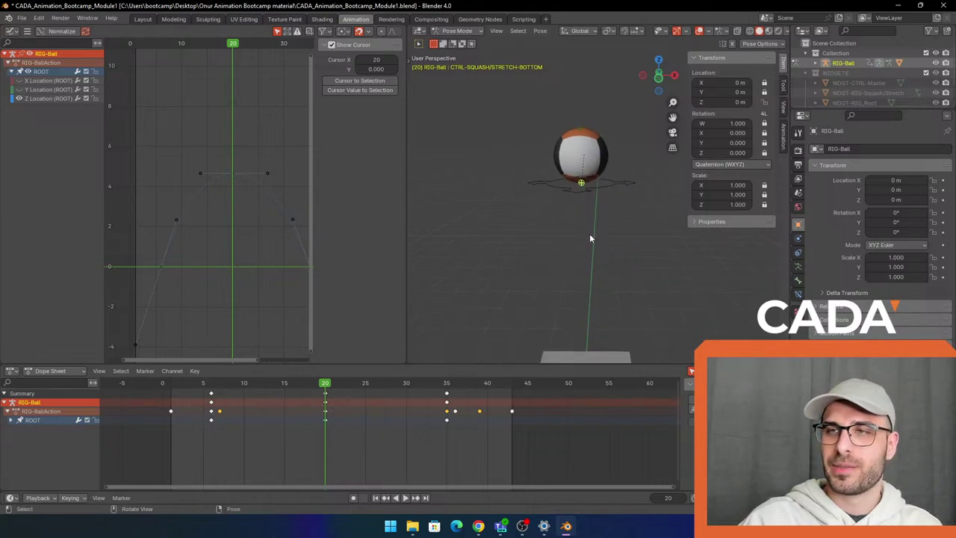
{"action": "middle_click_drag", "start_coordinate": [593, 210], "coordinate": [602, 239]}
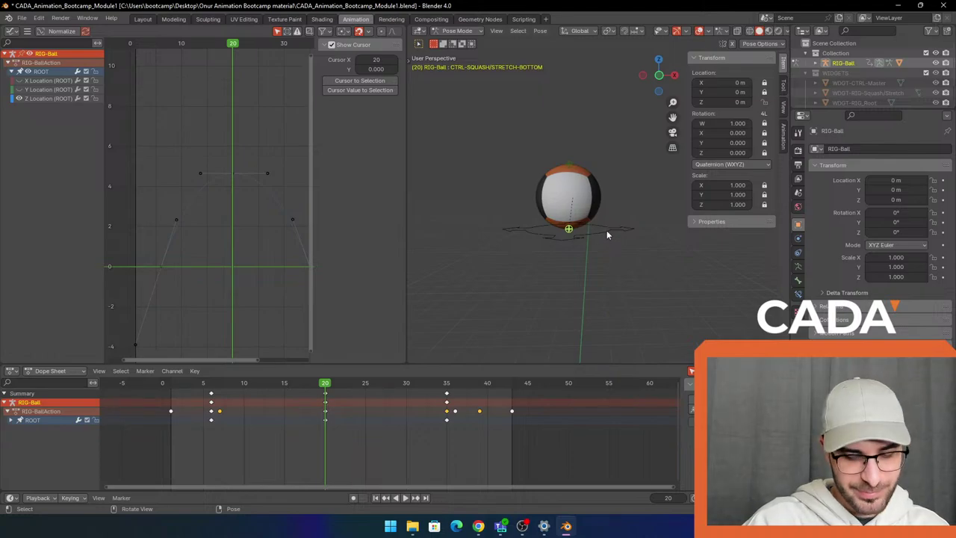
{"action": "key", "text": "g"}
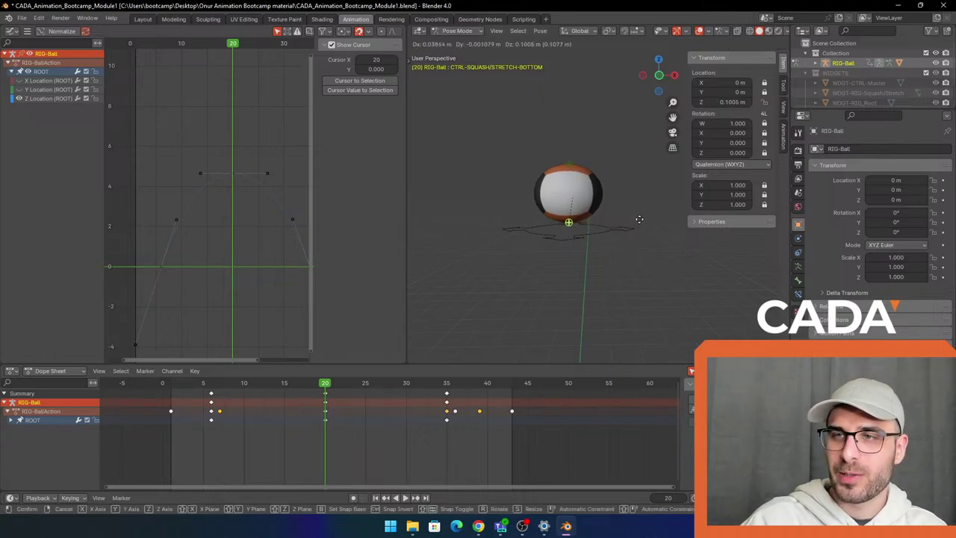
{"action": "left_click", "coordinate": [638, 222]}
{"action": "key", "text": "i"}
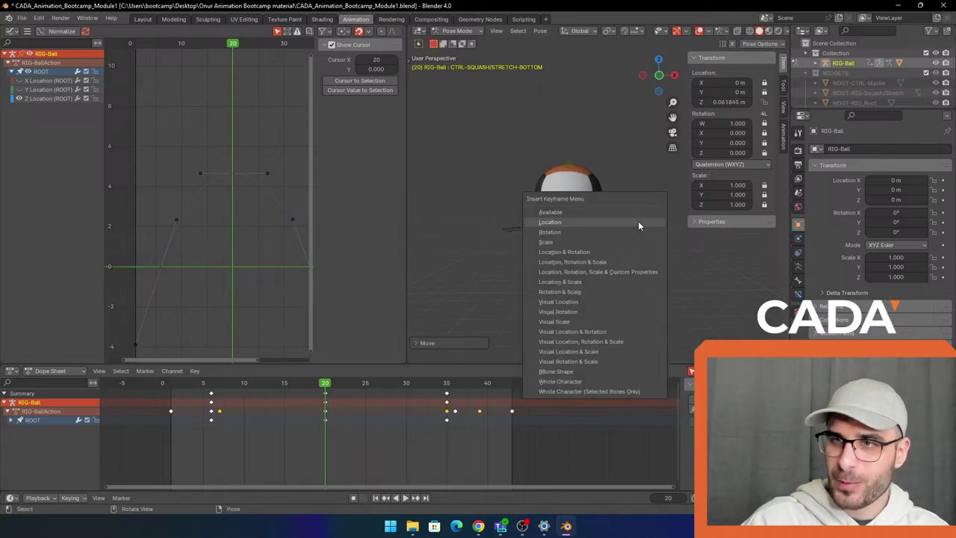
{"action": "left_click", "coordinate": [638, 221]}
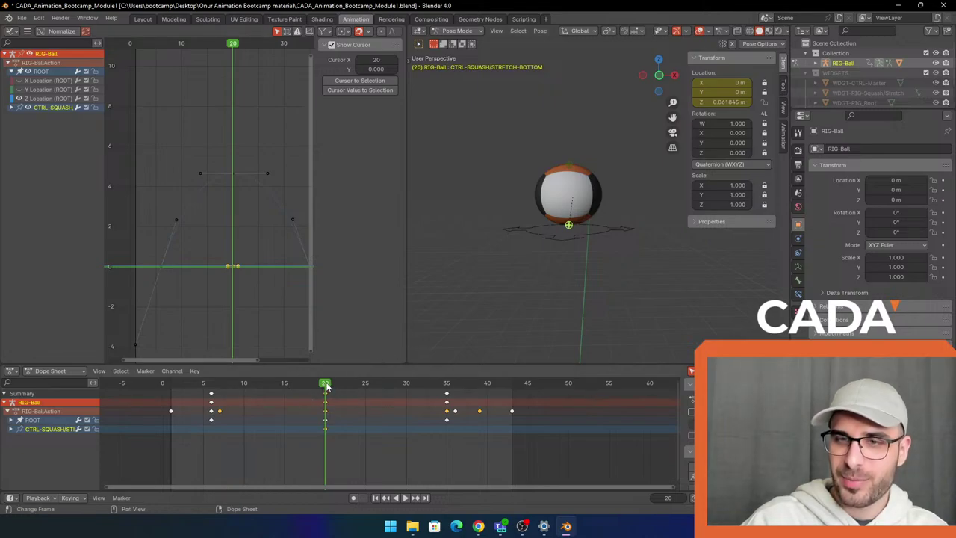
At frame 17, set the bottom squash/stretch control's Z location to 0 and insert a location keyframe
{"action": "left_click_drag", "start_coordinate": [325, 385], "coordinate": [304, 388]}
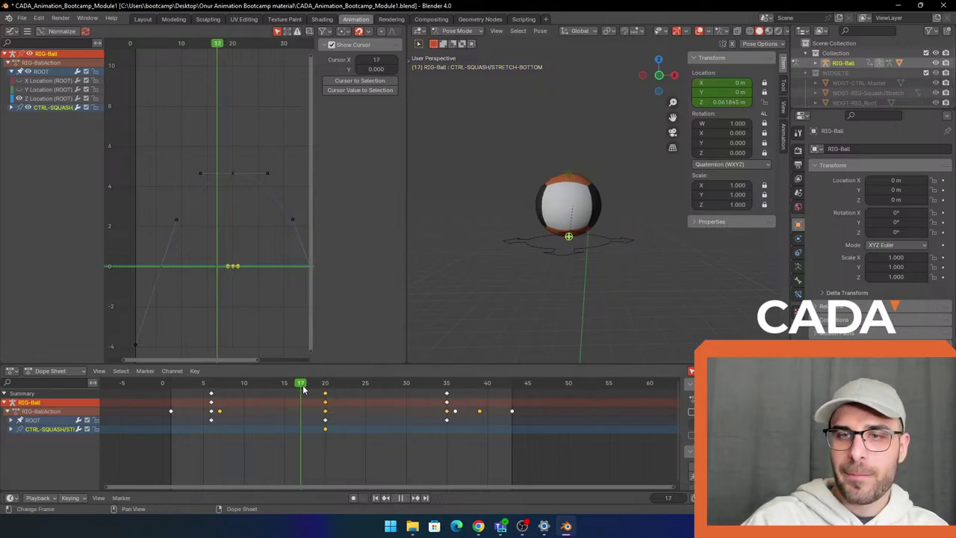
{"action": "middle_click_drag", "start_coordinate": [581, 308], "coordinate": [579, 295], "text": "shift"}
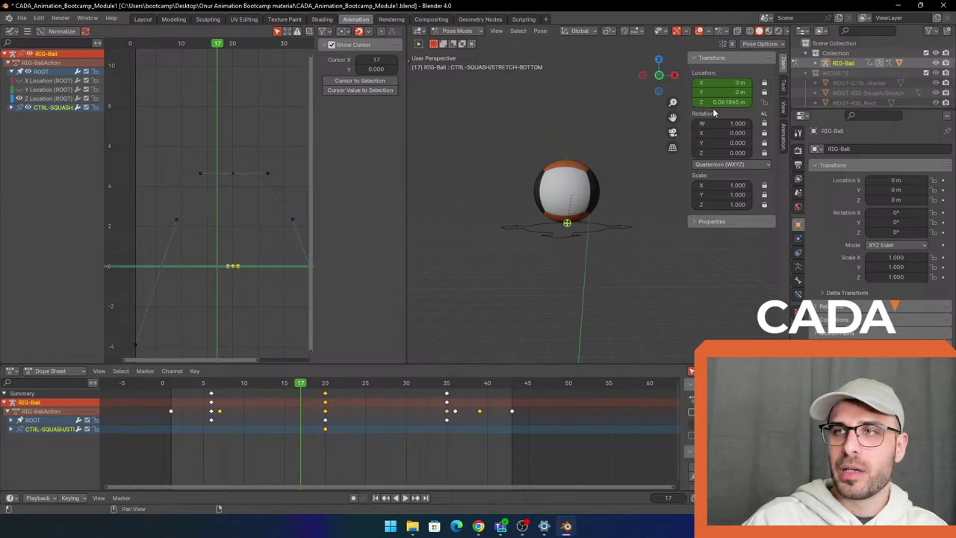
{"action": "type", "text": "0"}
{"action": "key", "text": "Return"}
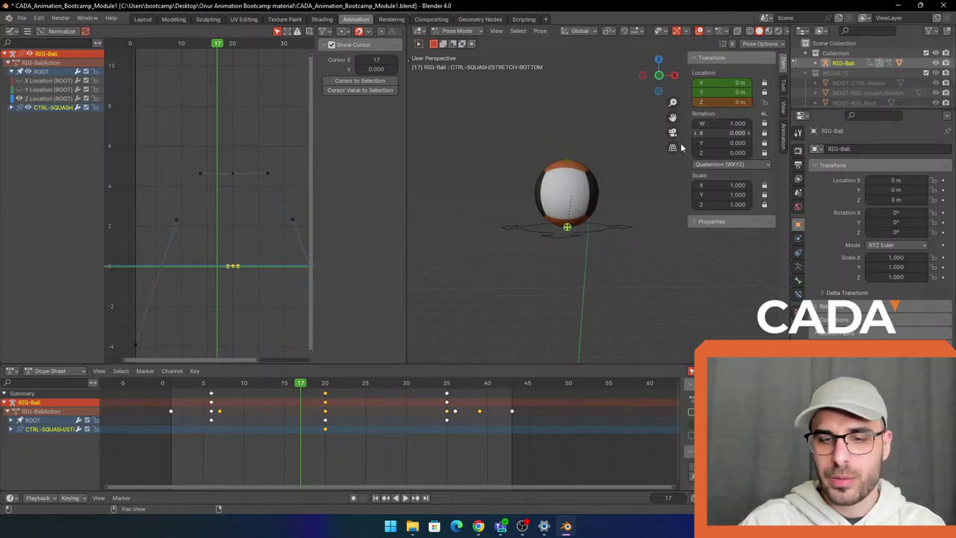
{"action": "key", "text": "i"}
{"action": "left_click", "coordinate": [608, 196]}
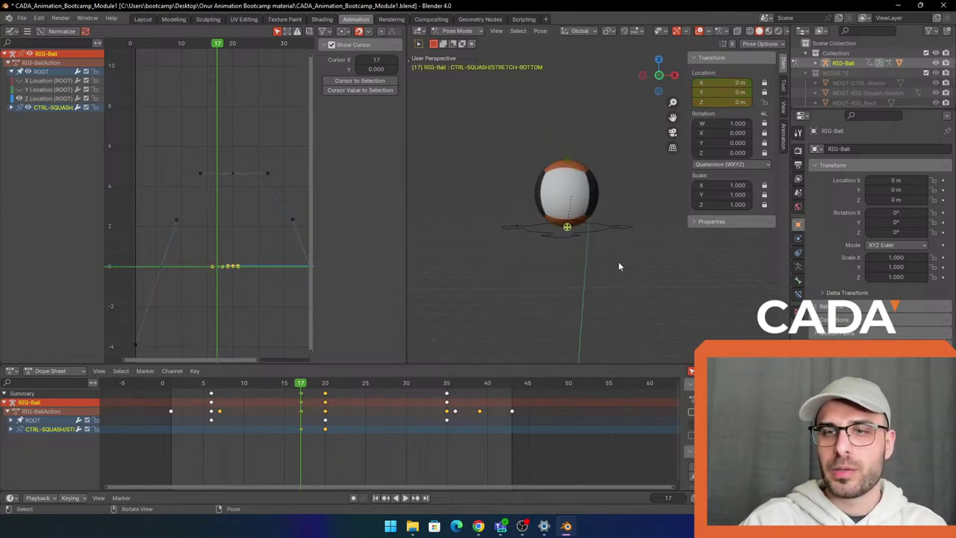
Step back and forth between the keyframes at frames 17 and 20 to compare the ball's shape near the peak
{"action": "key", "text": "Up"}
{"action": "key", "text": "Down"}
{"action": "key", "text": "Up"}
{"action": "key", "text": "Down"}
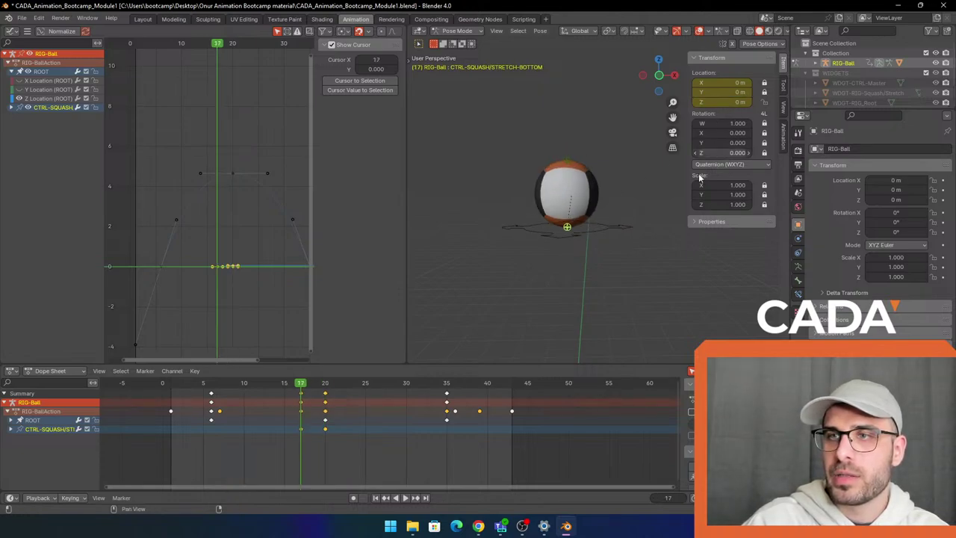
{"action": "key", "text": "Up"}
{"action": "key", "text": "Down"}
{"action": "key", "text": "Up"}
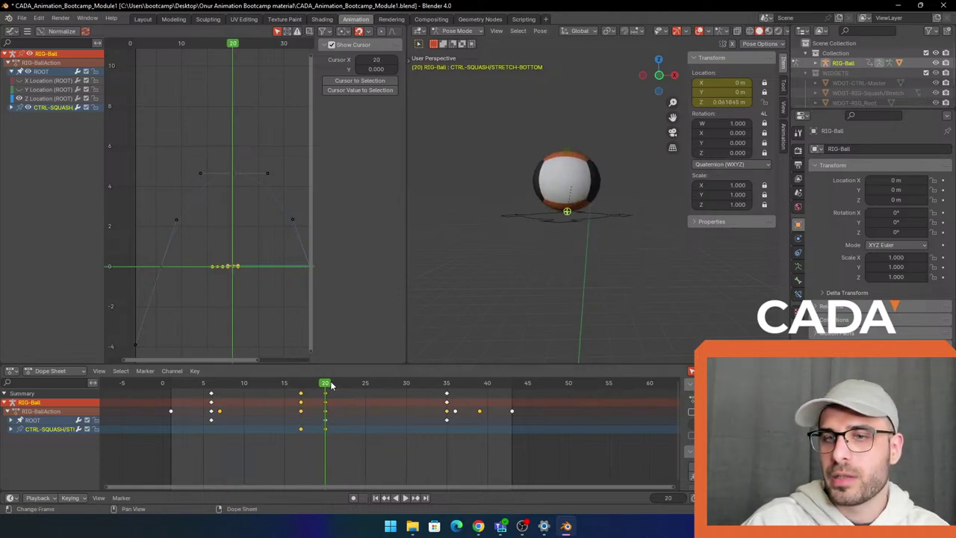
At frame 23, set the bottom squash/stretch control's Z location to 0, insert a location keyframe and play back the animation
{"action": "left_click_drag", "start_coordinate": [327, 382], "coordinate": [349, 382]}
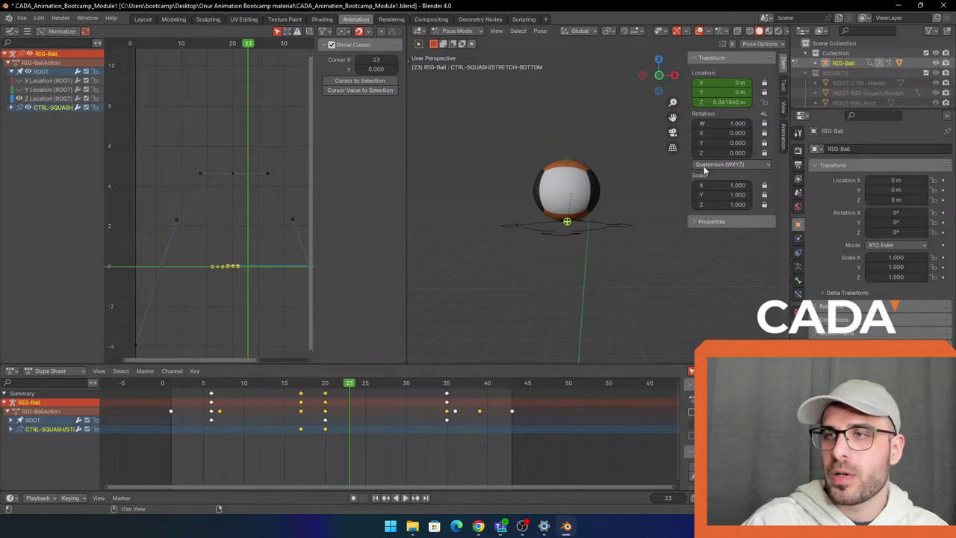
{"action": "left_click", "coordinate": [733, 104]}
{"action": "type", "text": "0"}
{"action": "key", "text": "Return"}
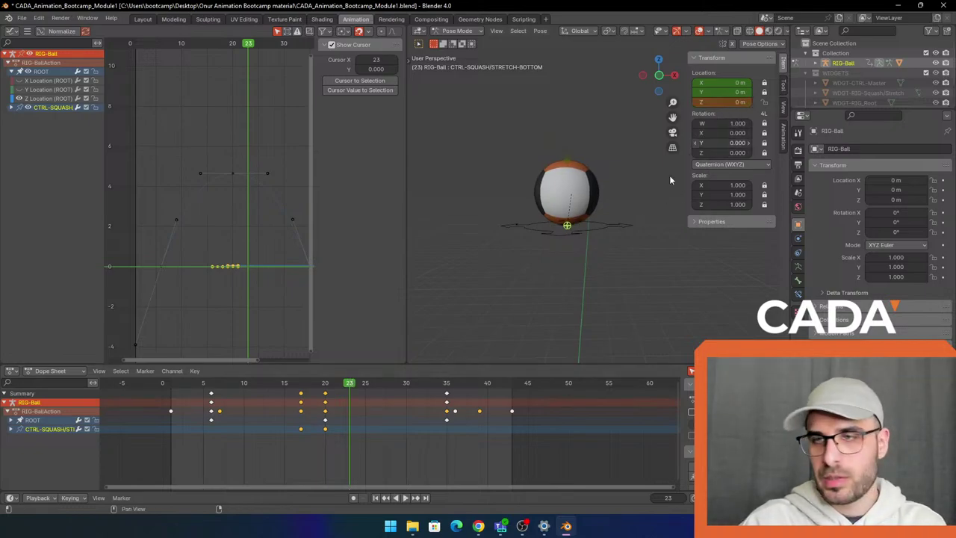
{"action": "key", "text": "i"}
{"action": "left_click", "coordinate": [614, 217]}
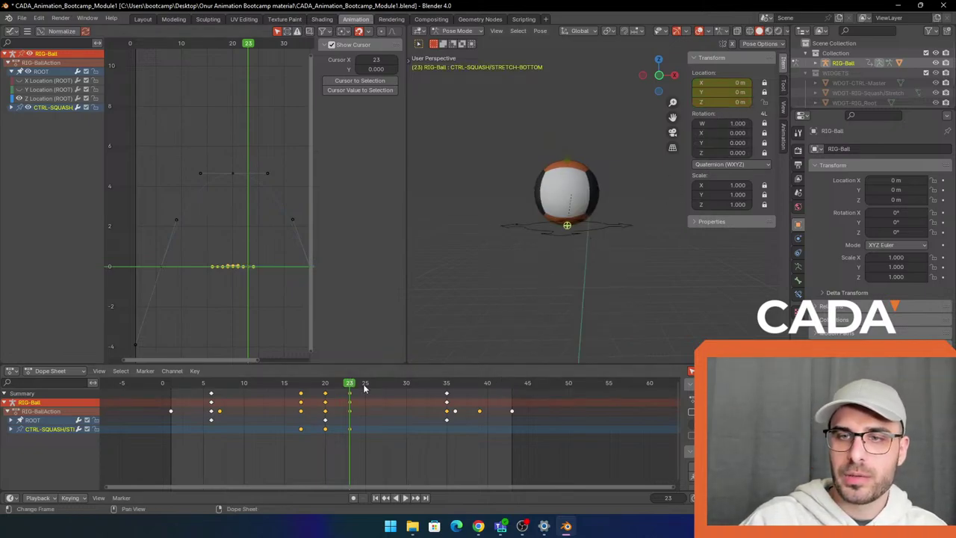
{"action": "key", "text": "space"}
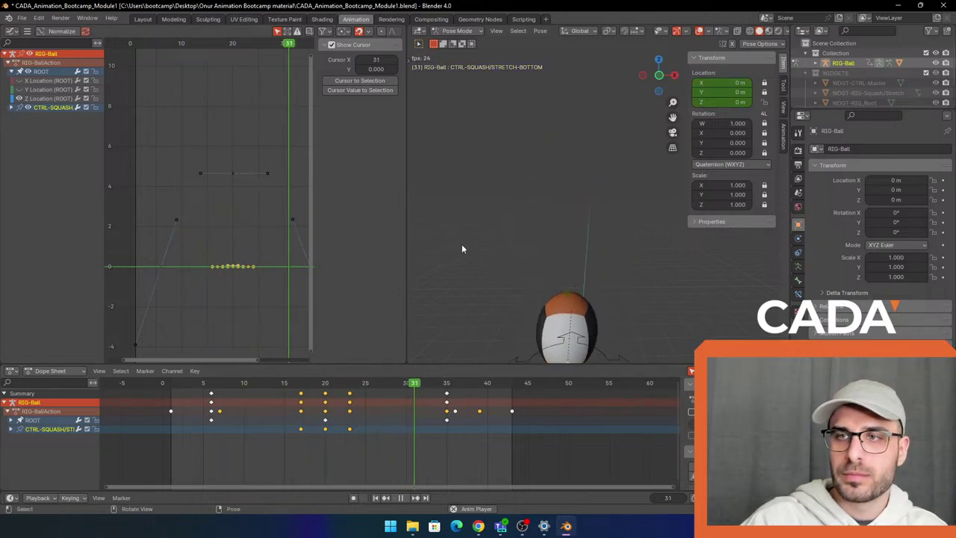
Replay the bounce from frame 1 with the whole ball and platform in view to check the squash and stretch
{"action": "key", "text": "space"}
{"action": "scroll", "coordinate": [463, 245], "scroll_direction": "down", "scroll_amount": 4}
{"action": "middle_click_drag", "start_coordinate": [572, 251], "coordinate": [562, 212], "text": "shift"}
{"action": "left_click_drag", "start_coordinate": [413, 385], "coordinate": [171, 388]}
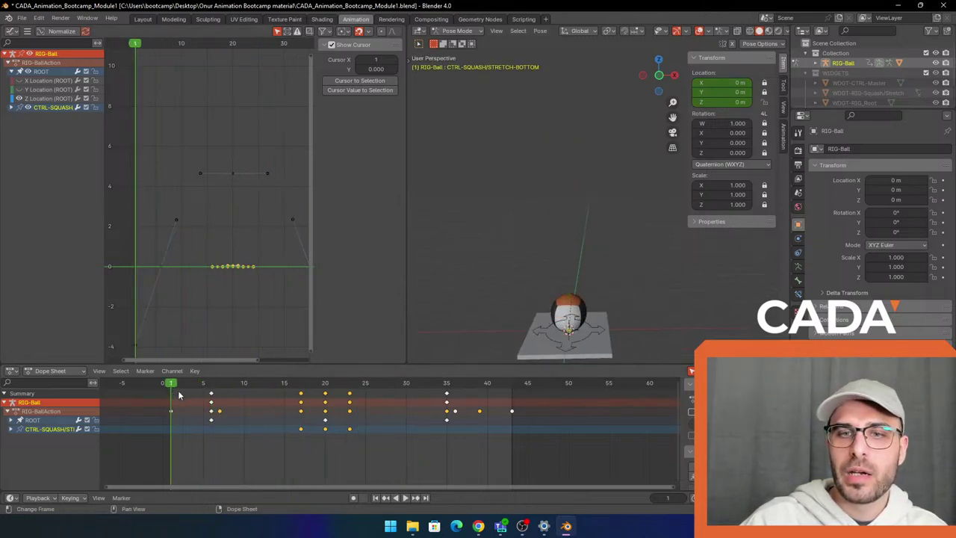
{"action": "key", "text": "space"}
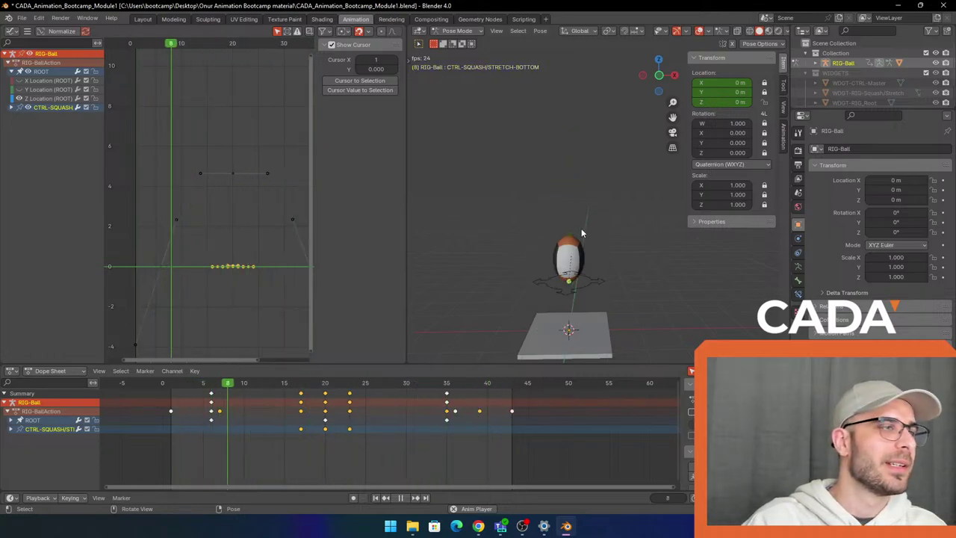
{"action": "middle_click_drag", "start_coordinate": [588, 217], "coordinate": [596, 211]}
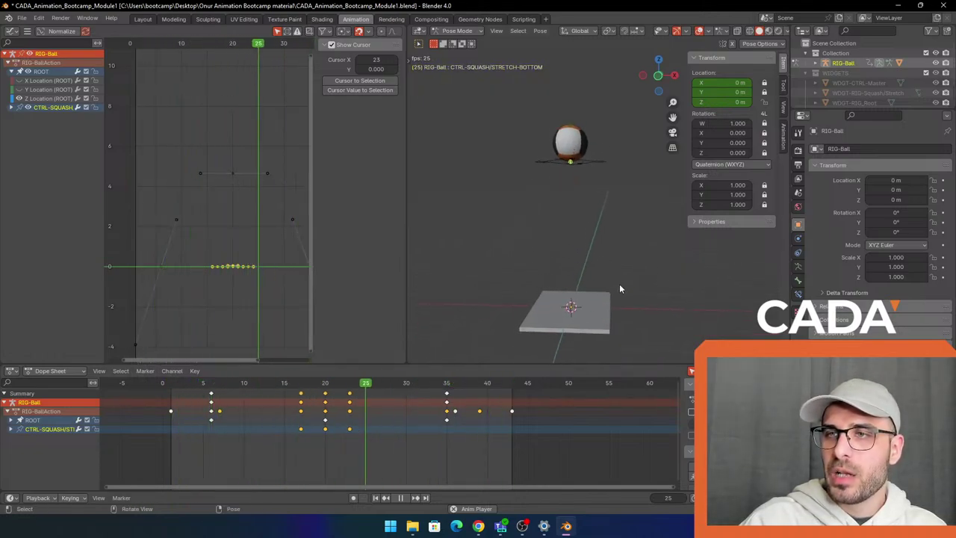
Widen the 3D viewport by narrowing the Graph Editor, and shrink the Graph Editor's sidebar to leave more room for the curves
{"action": "left_click_drag", "start_coordinate": [405, 252], "coordinate": [314, 247]}
{"action": "middle_click_drag", "start_coordinate": [554, 328], "coordinate": [587, 263]}
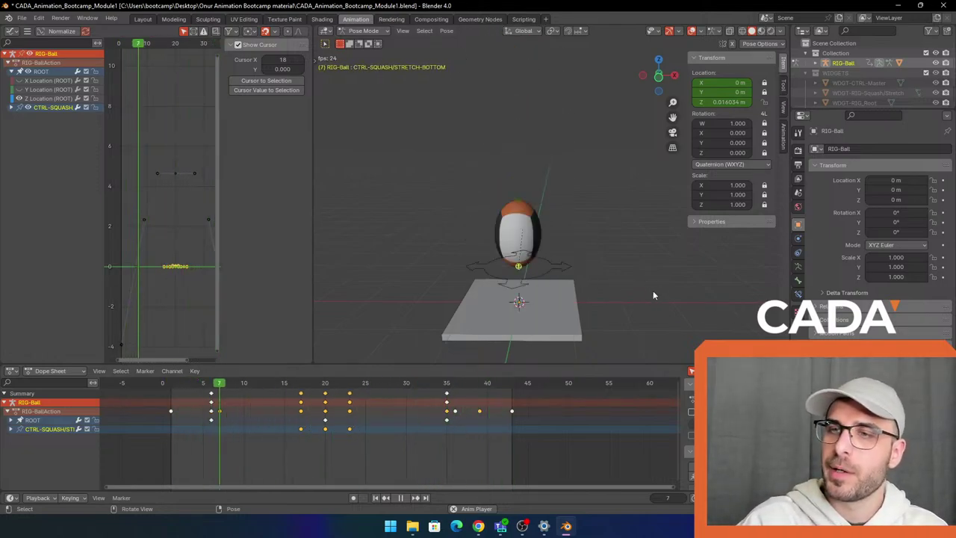
{"action": "left_click_drag", "start_coordinate": [313, 234], "coordinate": [297, 237]}
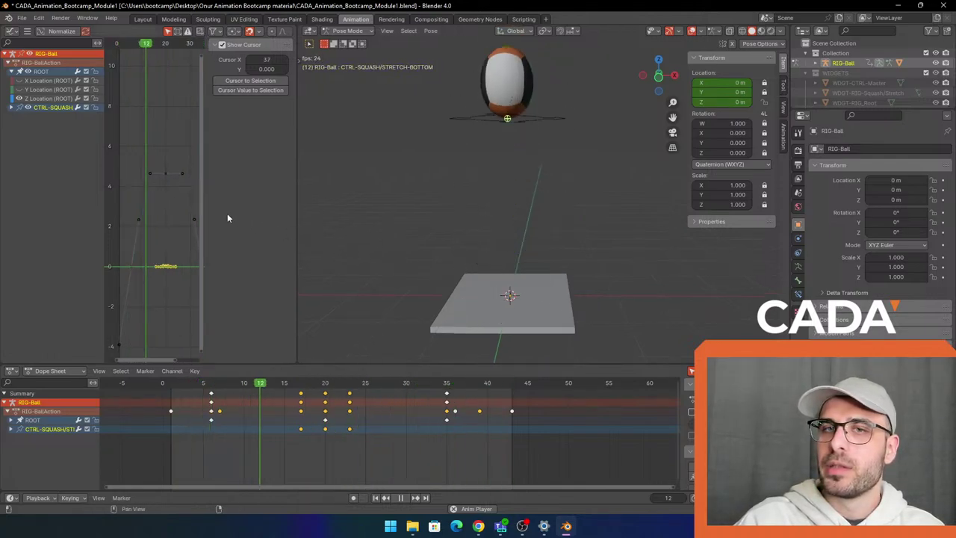
{"action": "left_click_drag", "start_coordinate": [206, 224], "coordinate": [254, 226]}
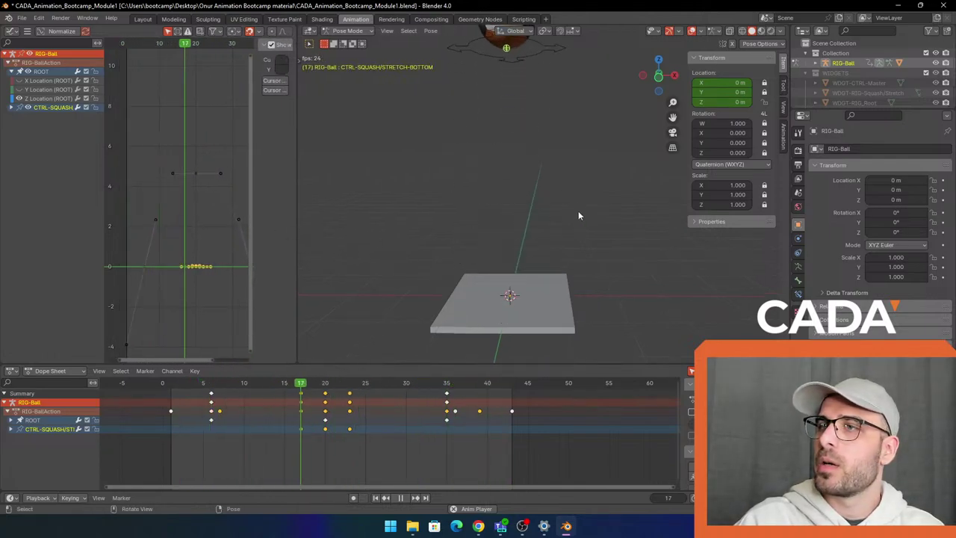
{"action": "middle_click_drag", "start_coordinate": [554, 224], "coordinate": [587, 224], "text": "shift"}
Stop the playback and return to frame 1 with the ball and platform in view
{"action": "key", "text": "space"}
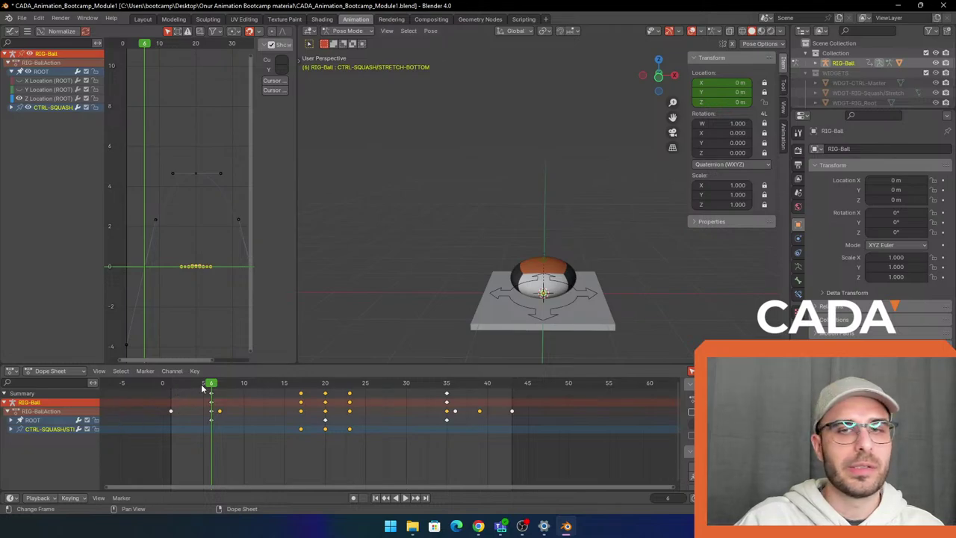
{"action": "left_click", "coordinate": [171, 385]}
{"action": "key", "text": "space"}
{"action": "middle_click_drag", "start_coordinate": [606, 147], "coordinate": [569, 147], "text": "shift"}
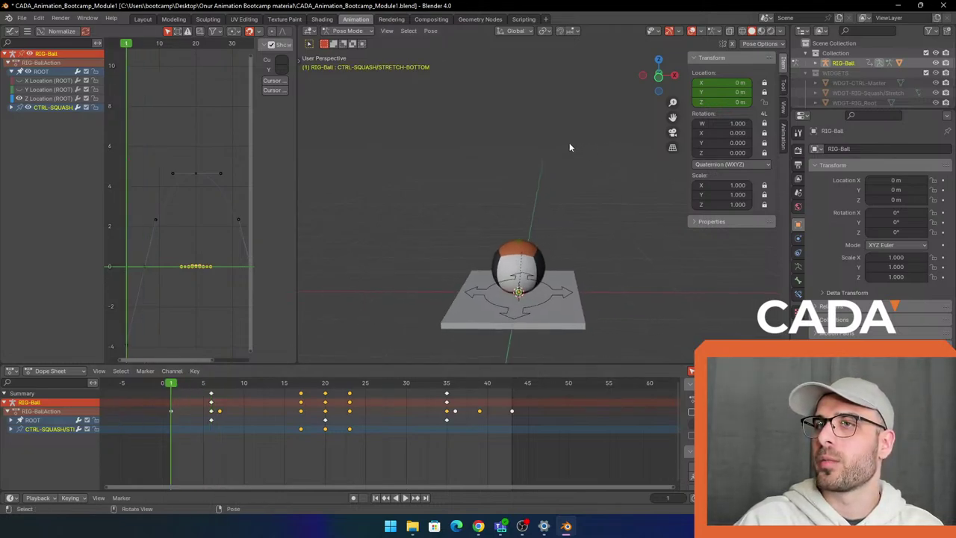
Display the scene's output properties containing the format, frame range and output path settings
{"action": "left_click", "coordinate": [798, 164]}
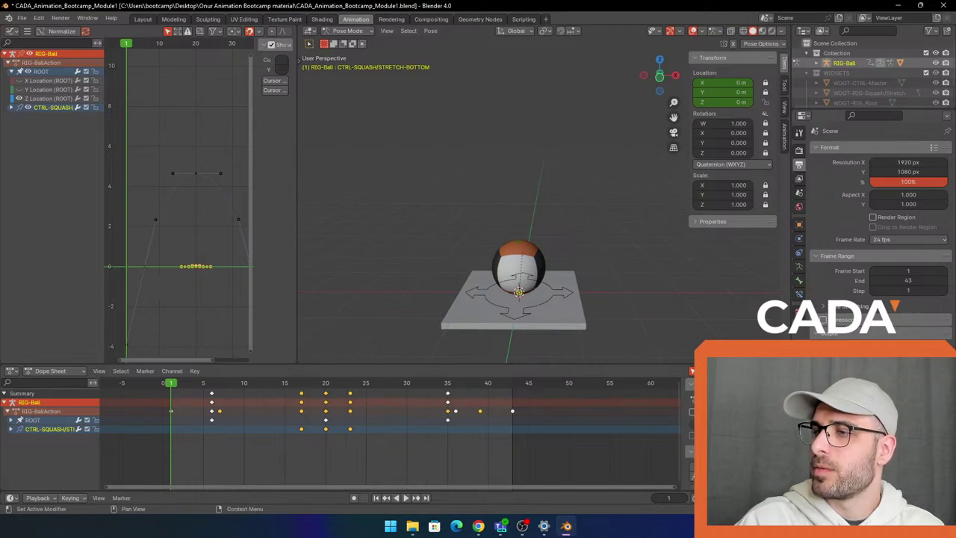
{"action": "scroll", "coordinate": [881, 224], "scroll_direction": "down", "scroll_amount": 2}
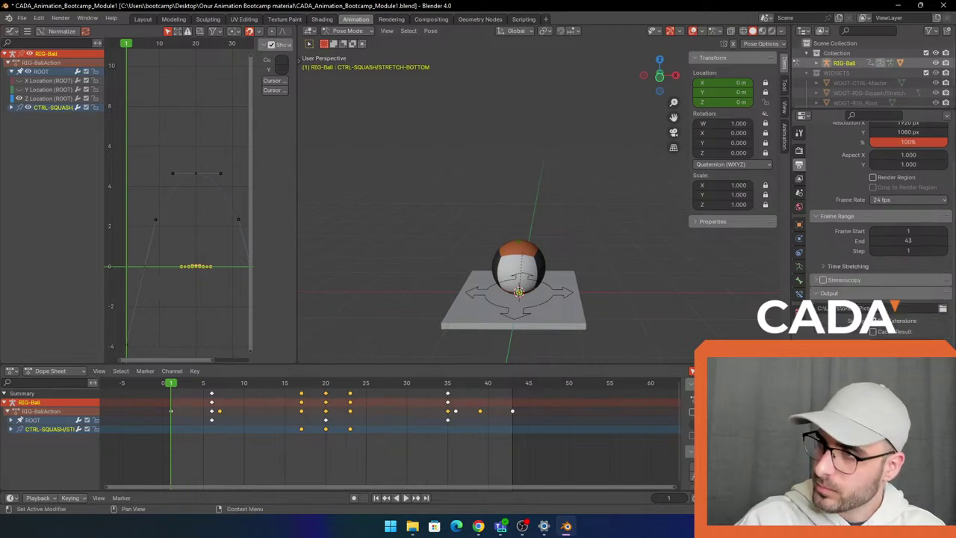
{"action": "scroll", "coordinate": [881, 224], "scroll_direction": "up", "scroll_amount": 2}
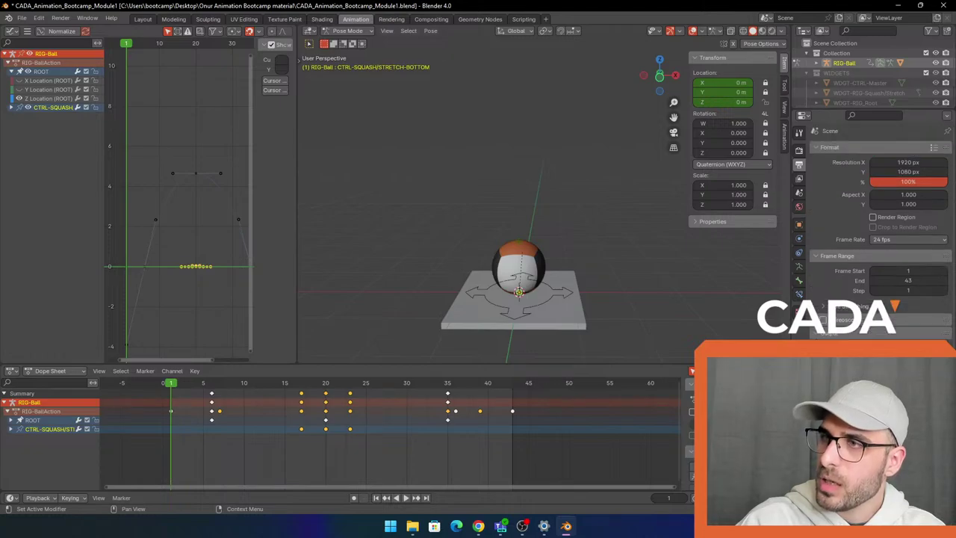
{"action": "left_click", "coordinate": [799, 178]}
{"action": "left_click", "coordinate": [799, 164]}
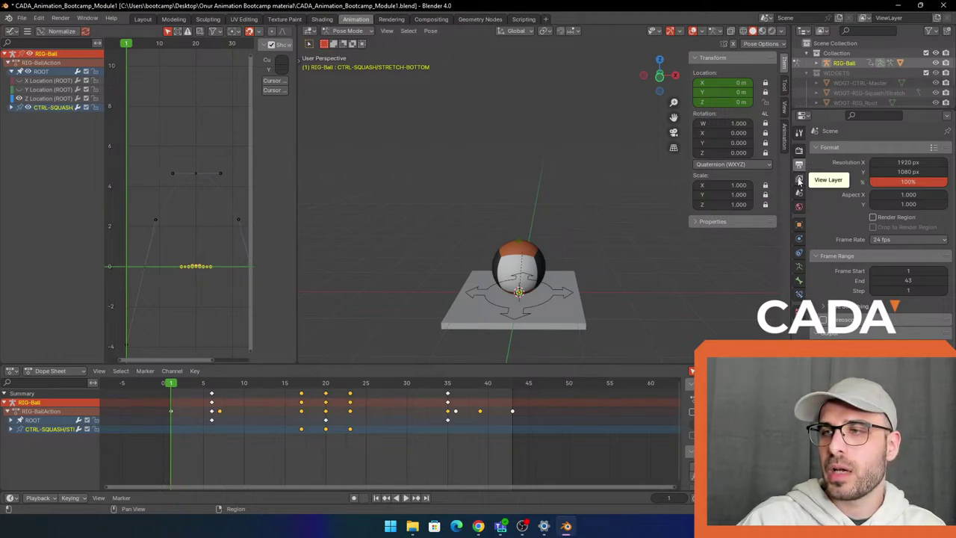
{"action": "left_click", "coordinate": [799, 179]}
{"action": "left_click", "coordinate": [799, 165]}
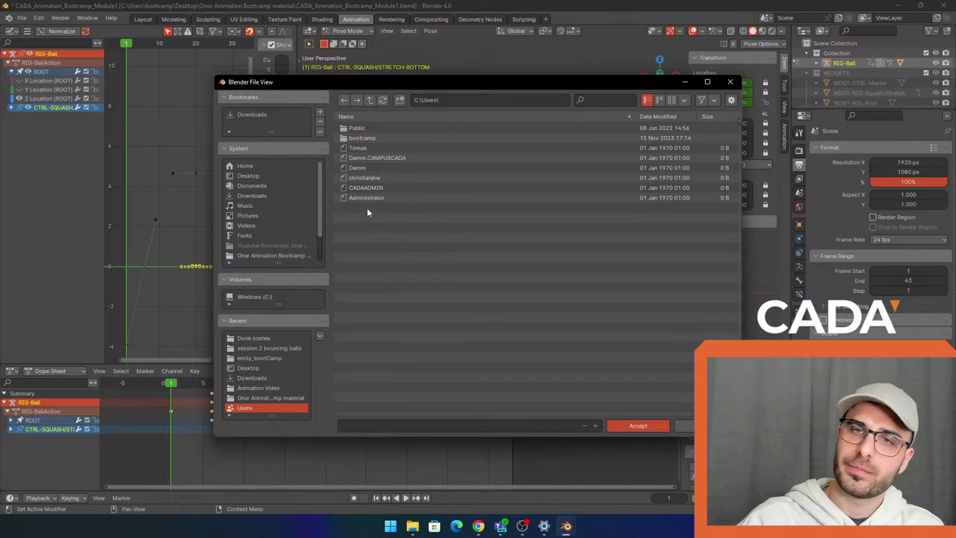
Browse for the render output location and open the Animation Video folder inside Documents
{"action": "left_click", "coordinate": [266, 187]}
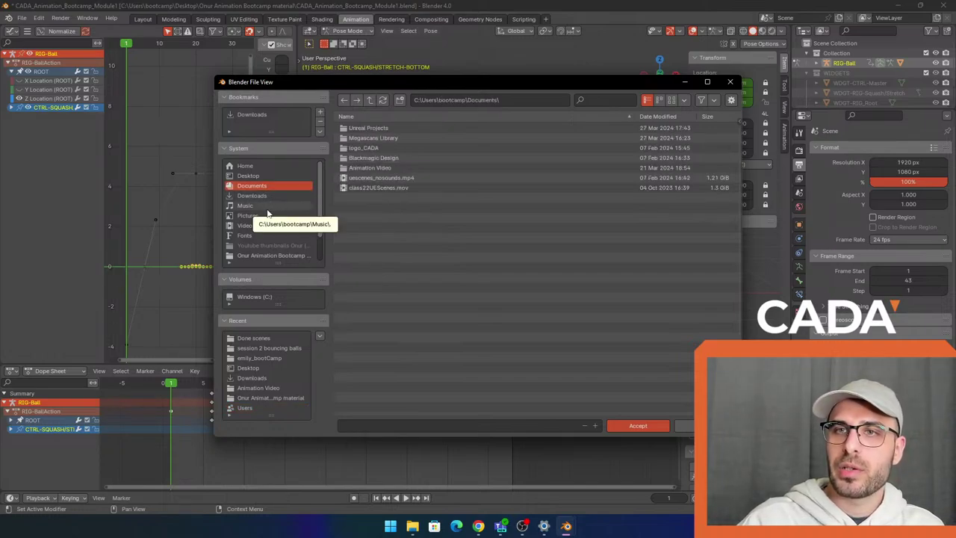
{"action": "left_click", "coordinate": [259, 215]}
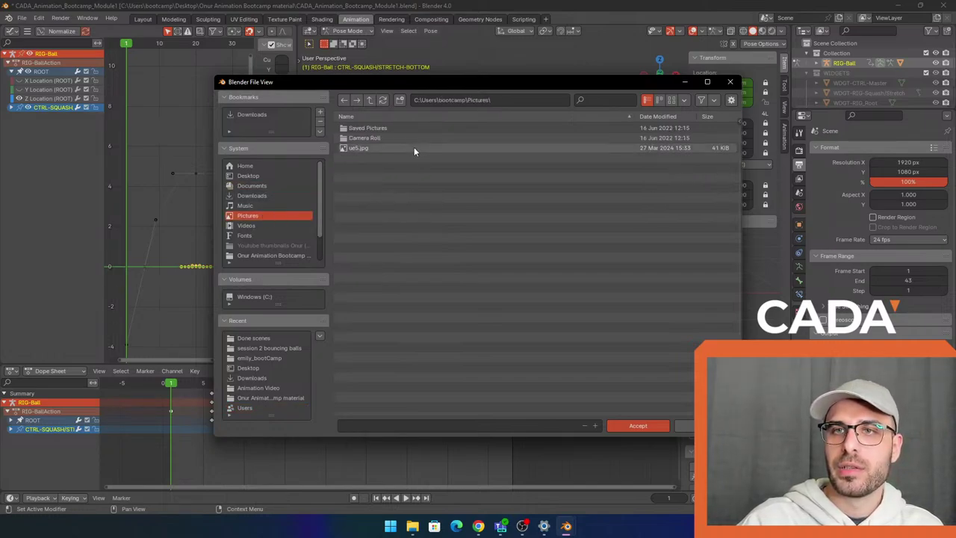
{"action": "left_click", "coordinate": [260, 186]}
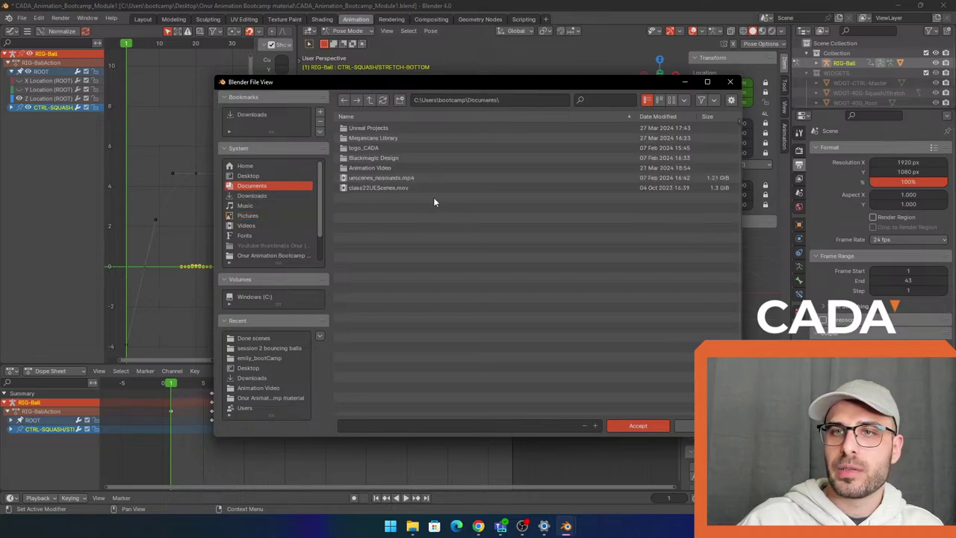
{"action": "left_click", "coordinate": [396, 168]}
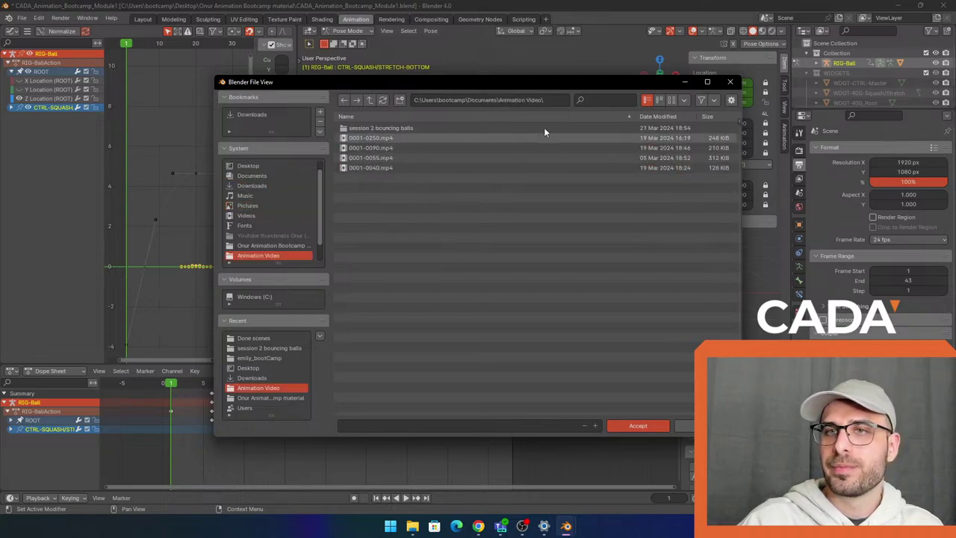
{"action": "left_click_drag", "start_coordinate": [608, 83], "coordinate": [539, 78]}
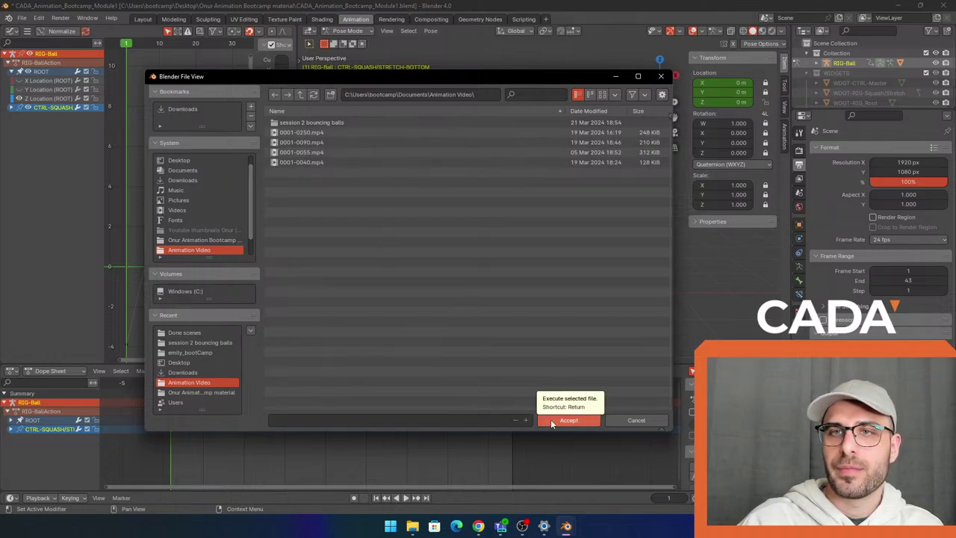
Create a folder named "bouncing ball 3" inside Animation Video, open it and accept it as the output path
{"action": "right_click", "coordinate": [391, 273]}
{"action": "left_click", "coordinate": [362, 330]}
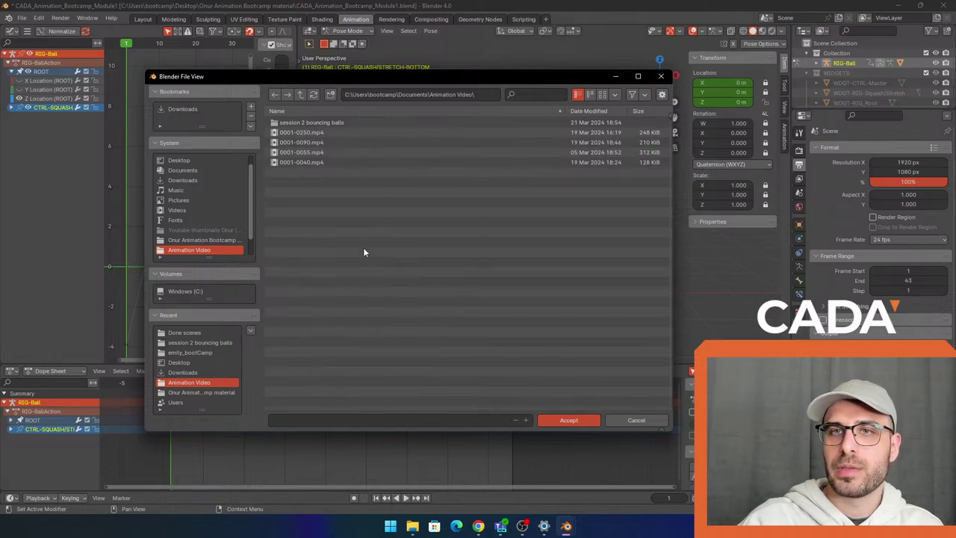
{"action": "right_click", "coordinate": [374, 223]}
{"action": "left_click", "coordinate": [360, 246]}
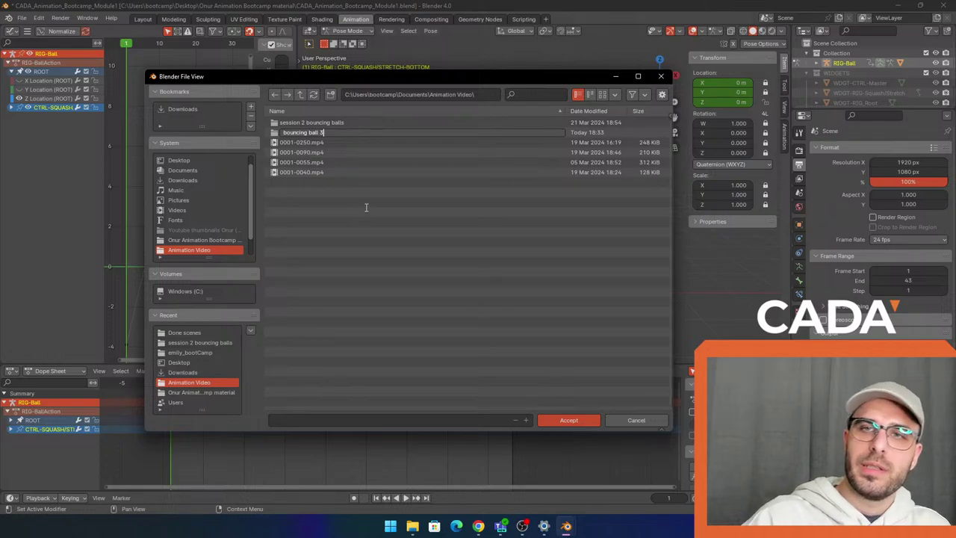
{"action": "key", "text": "Return"}
{"action": "double_click", "coordinate": [340, 132]}
{"action": "left_click", "coordinate": [568, 420]}
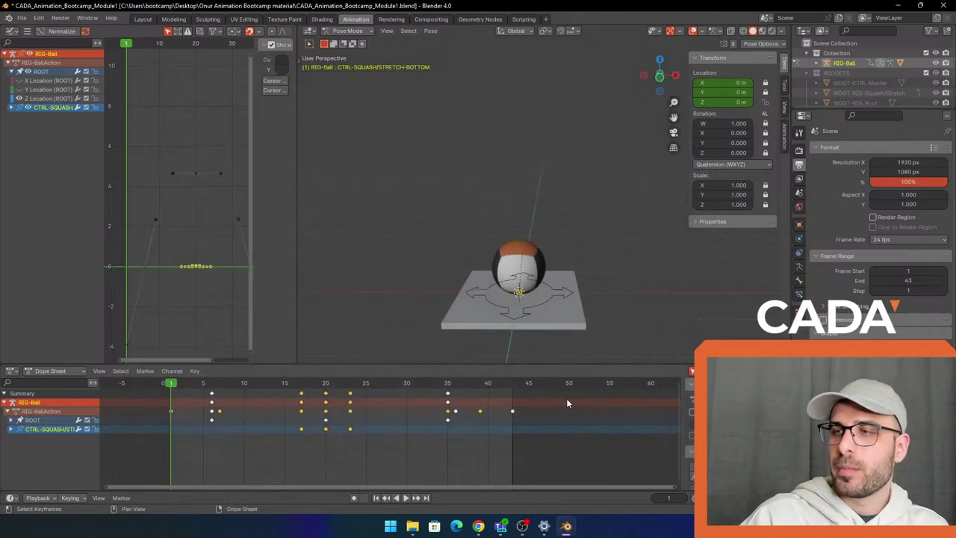
Try to look through the scene's active camera in the 3D viewport
{"action": "middle_click_drag", "start_coordinate": [585, 184], "coordinate": [553, 138]}
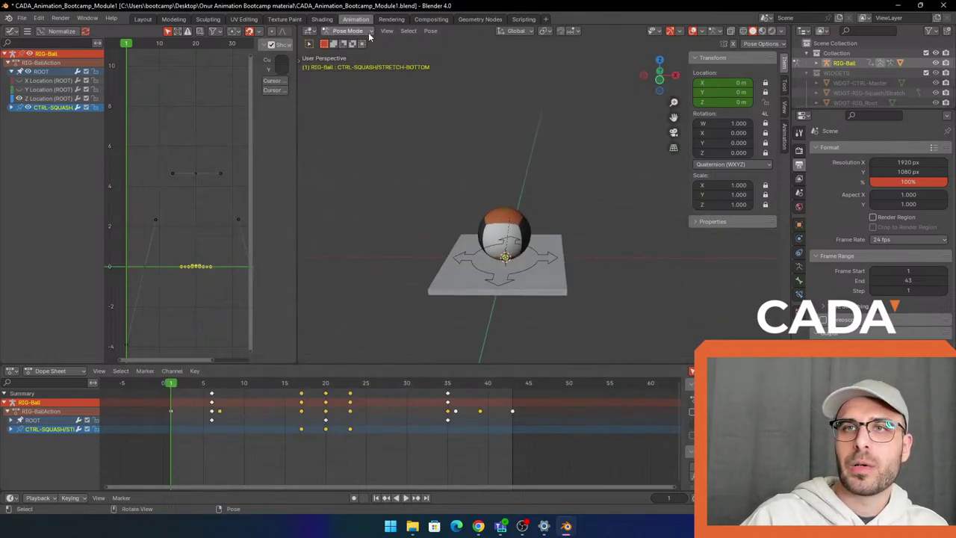
{"action": "left_click", "coordinate": [386, 31]}
{"action": "mouse_move", "coordinate": [472, 152]}
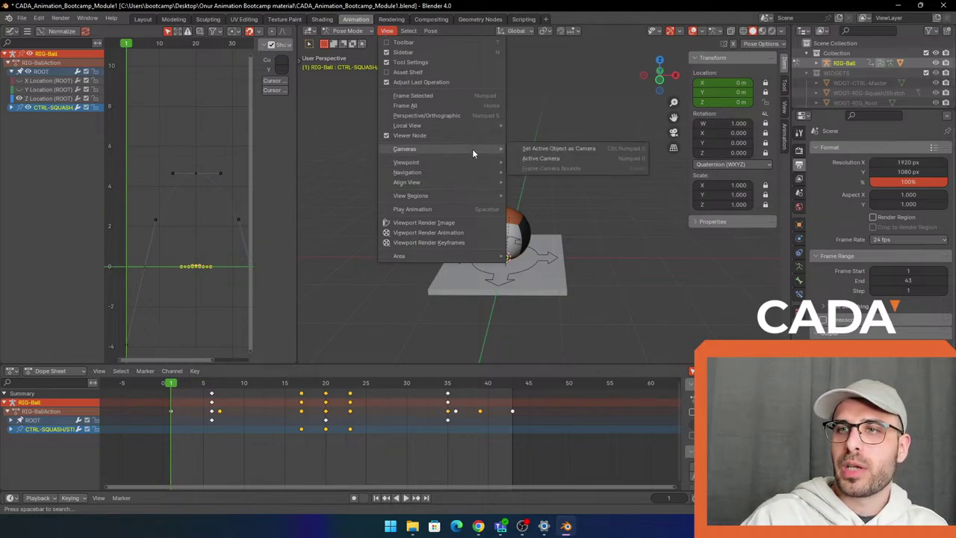
{"action": "left_click", "coordinate": [576, 163]}
{"action": "middle_click_drag", "start_coordinate": [560, 155], "coordinate": [475, 177]}
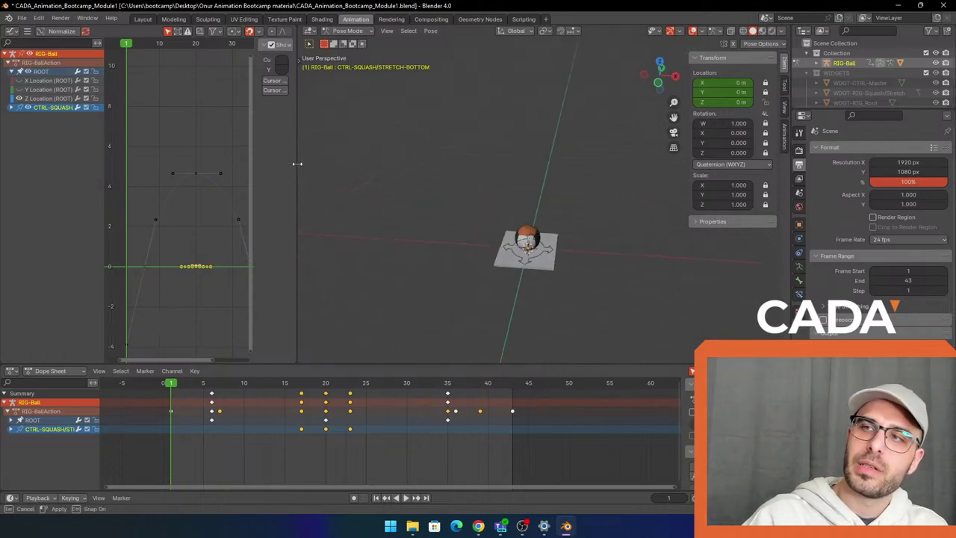
Widen the 3D viewport slightly more and review the output path and file format settings
{"action": "left_click_drag", "start_coordinate": [297, 162], "coordinate": [270, 163]}
{"action": "middle_click_drag", "start_coordinate": [454, 196], "coordinate": [534, 180]}
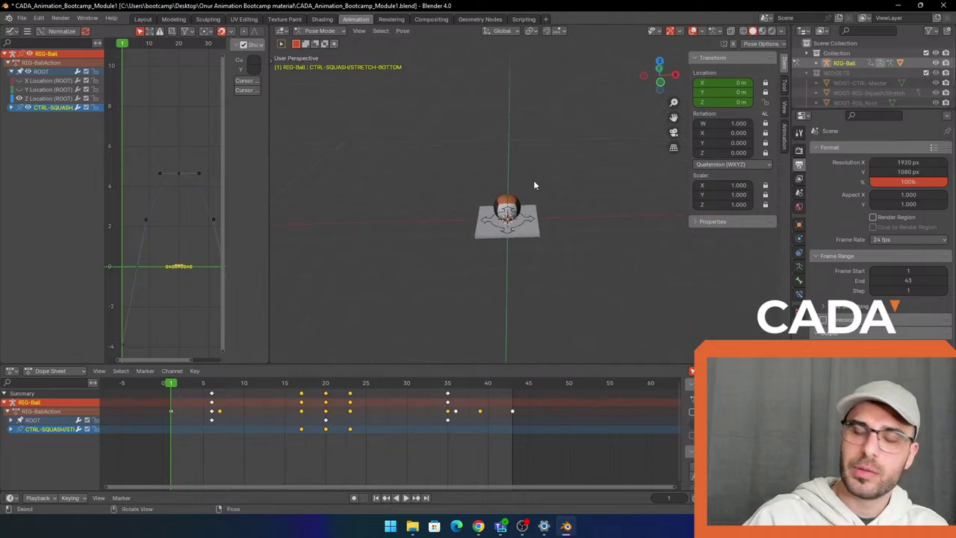
{"action": "middle_click_drag", "start_coordinate": [596, 200], "coordinate": [559, 156]}
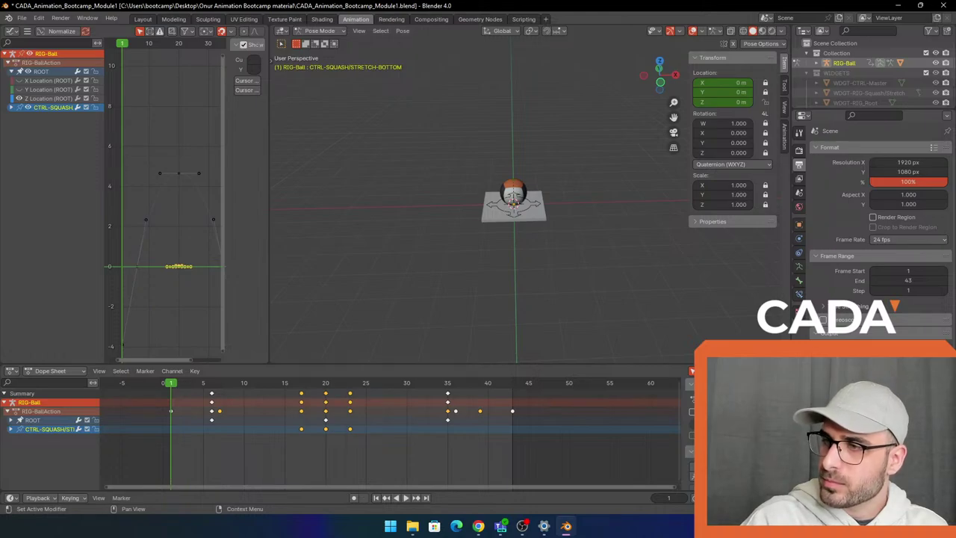
{"action": "scroll", "coordinate": [881, 224], "scroll_direction": "down", "scroll_amount": 2}
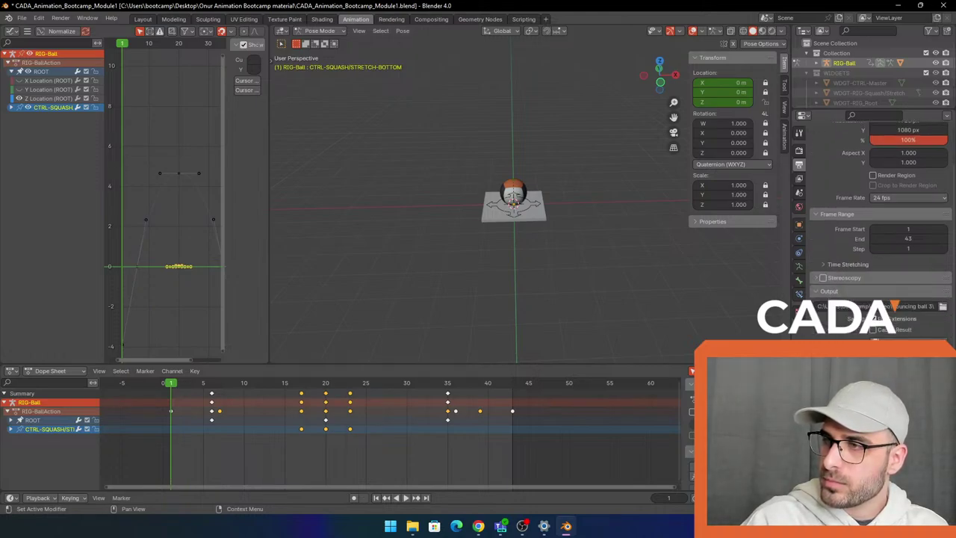
{"action": "scroll", "coordinate": [881, 225], "scroll_direction": "down", "scroll_amount": 2}
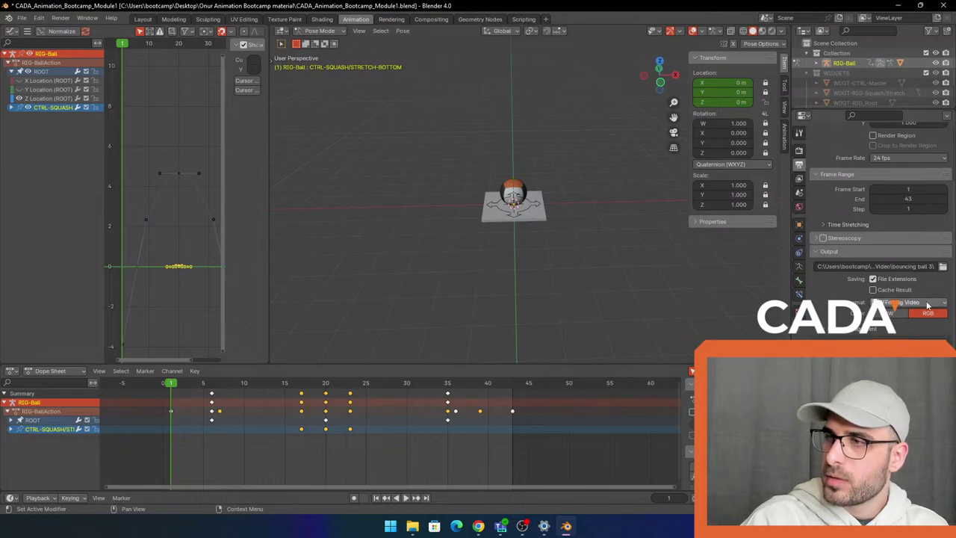
Frame the ball and platform in the viewport, play the bounce to check the framing, and return to frame 1
{"action": "middle_click_drag", "start_coordinate": [579, 141], "coordinate": [561, 126]}
{"action": "scroll", "coordinate": [570, 185], "scroll_direction": "up", "scroll_amount": 2}
{"action": "middle_click_drag", "start_coordinate": [561, 170], "coordinate": [588, 168], "text": "shift"}
{"action": "key", "text": "space"}
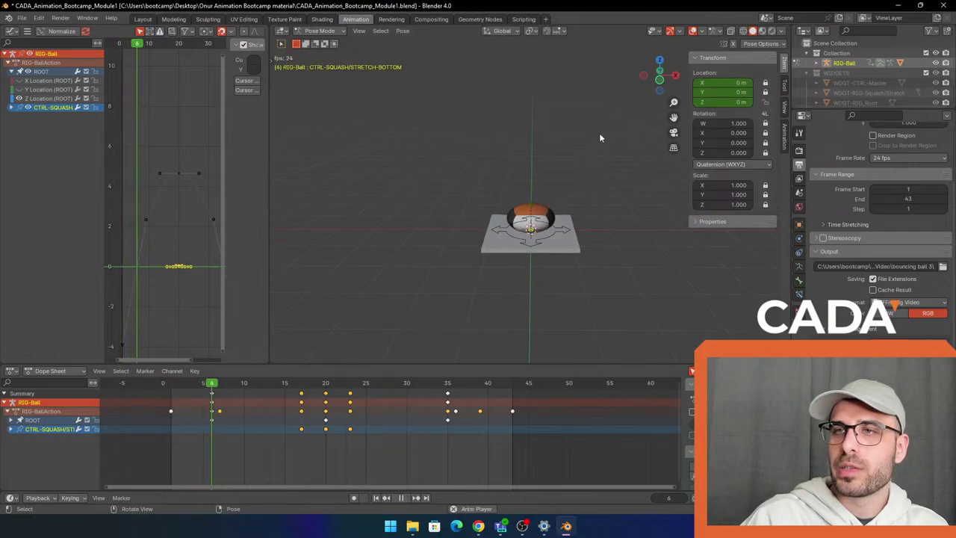
{"action": "middle_click_drag", "start_coordinate": [601, 136], "coordinate": [606, 165]}
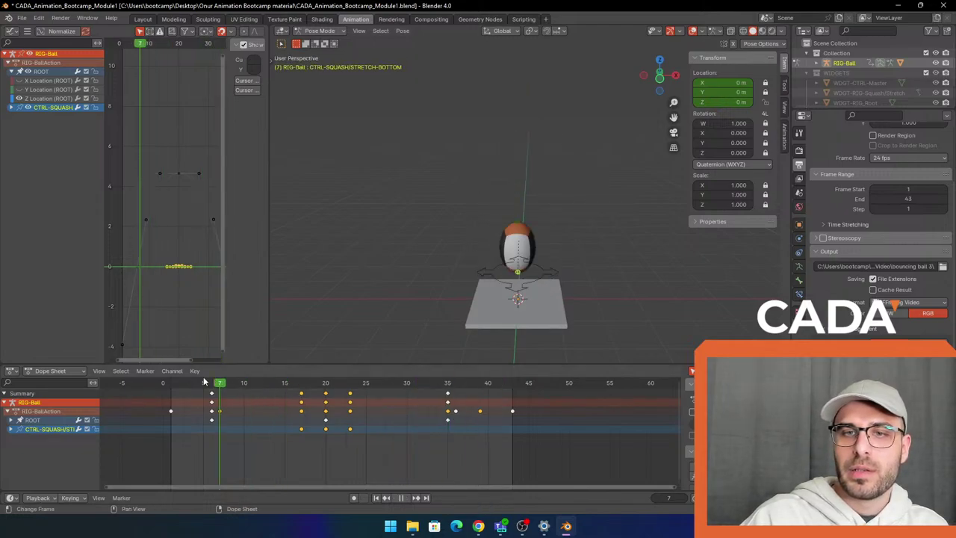
{"action": "key", "text": "space"}
{"action": "left_click", "coordinate": [172, 385]}
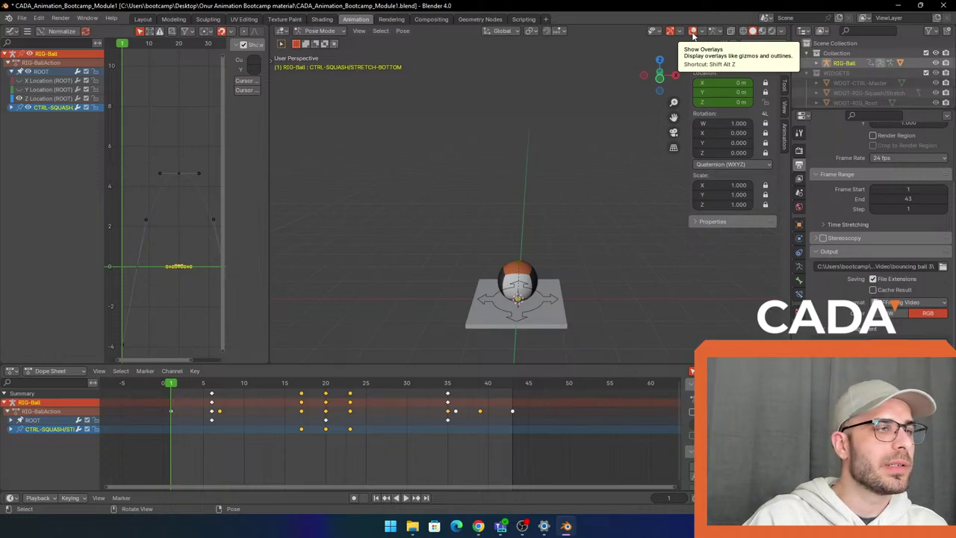
Hide the 3D viewport's overlays and widen its sidebar slightly
{"action": "left_click", "coordinate": [693, 31]}
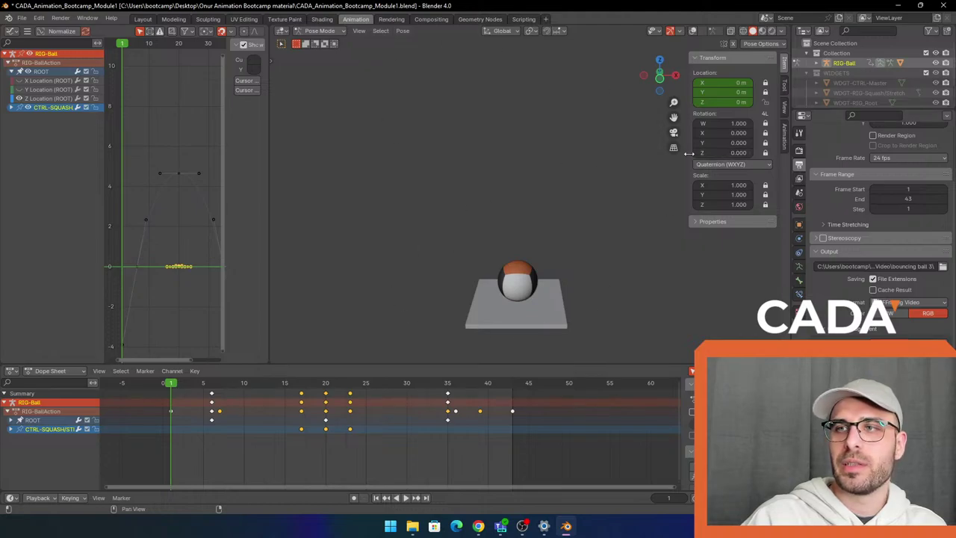
{"action": "mouse_move", "coordinate": [689, 153]}
{"action": "left_mouse_down"}
{"action": "mouse_move", "coordinate": [725, 153]}
{"action": "mouse_move", "coordinate": [675, 153]}
{"action": "left_mouse_up"}
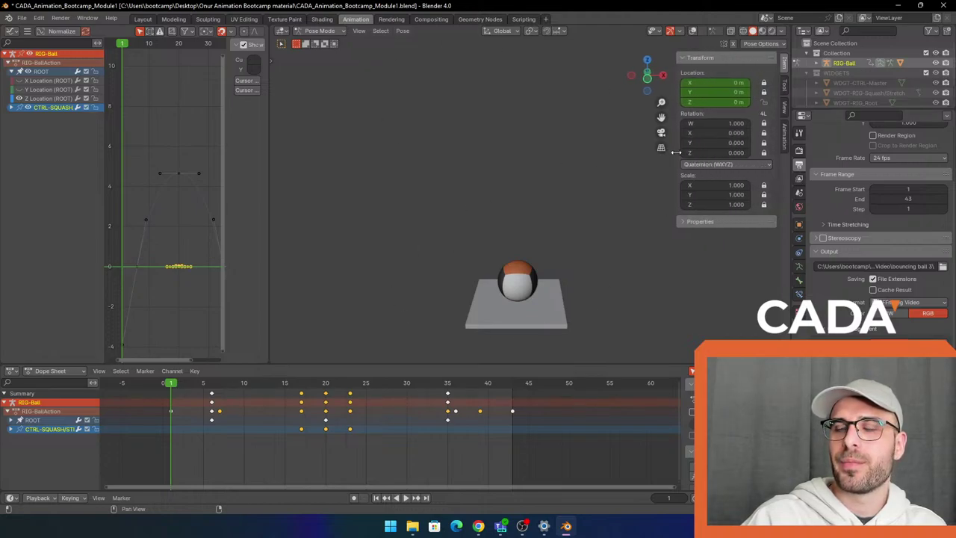
{"action": "left_click", "coordinate": [692, 34]}
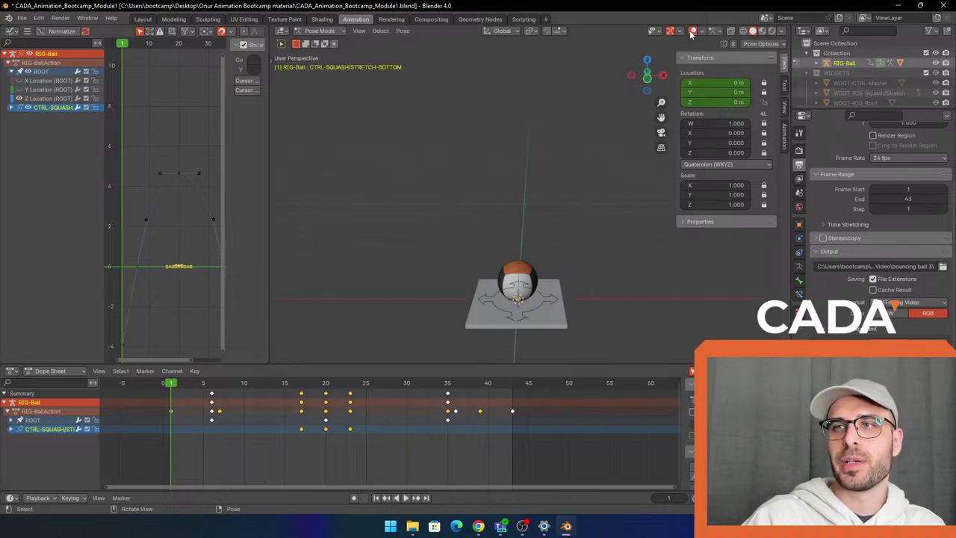
{"action": "left_click", "coordinate": [692, 33]}
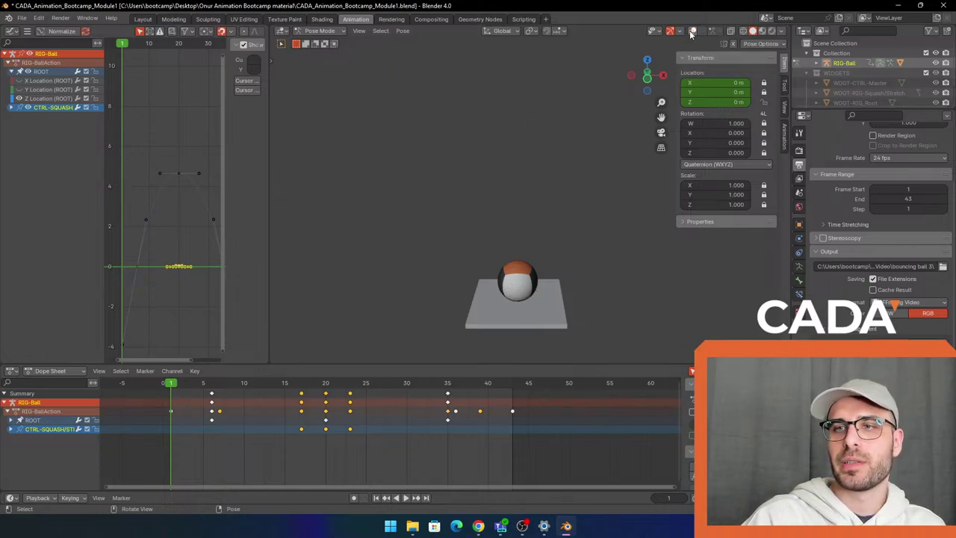
Render the viewport animation of the bounce and fit the whole rendered frame in the render window
{"action": "left_click", "coordinate": [360, 32]}
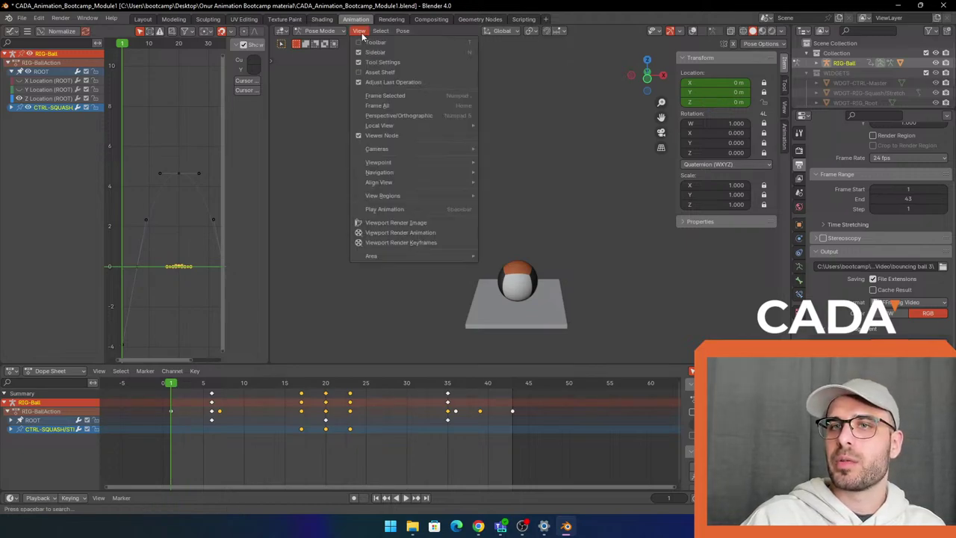
{"action": "left_click", "coordinate": [440, 233]}
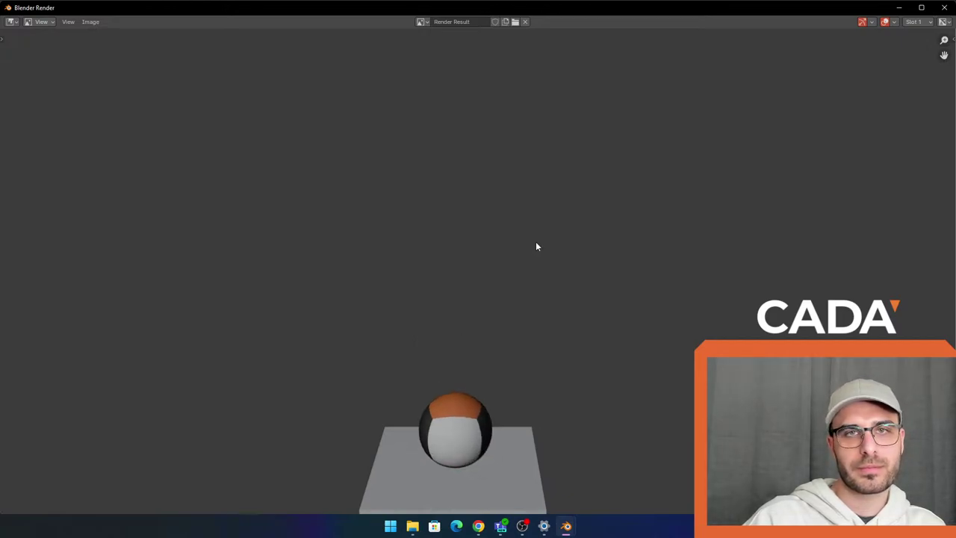
{"action": "scroll", "coordinate": [553, 246], "scroll_direction": "down", "scroll_amount": 3}
{"action": "scroll", "coordinate": [556, 249], "scroll_direction": "up", "scroll_amount": 1}
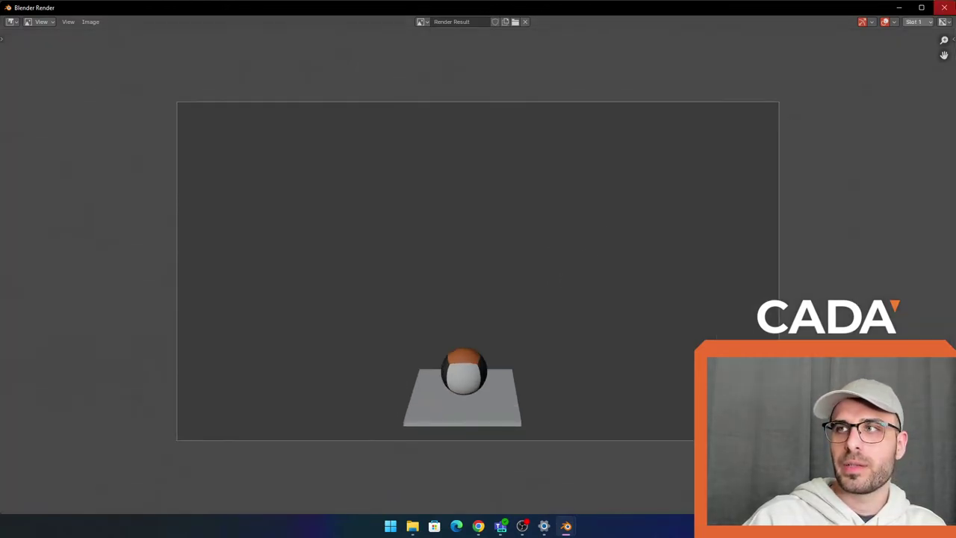
Open the exported 0001-0043.mp4 in VLC media player, dismiss the privacy dialog and maximise the player to watch the video
{"action": "left_click", "coordinate": [418, 527]}
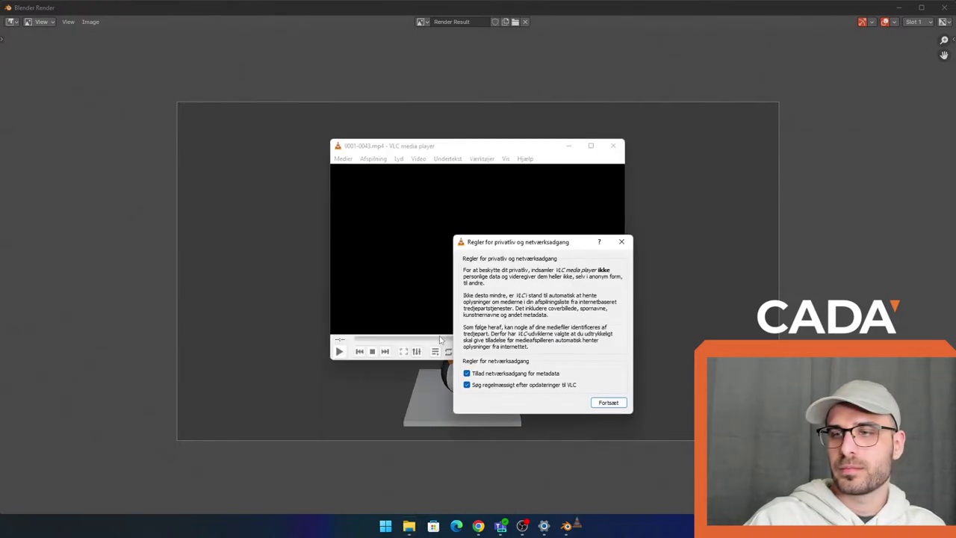
{"action": "left_click", "coordinate": [621, 241]}
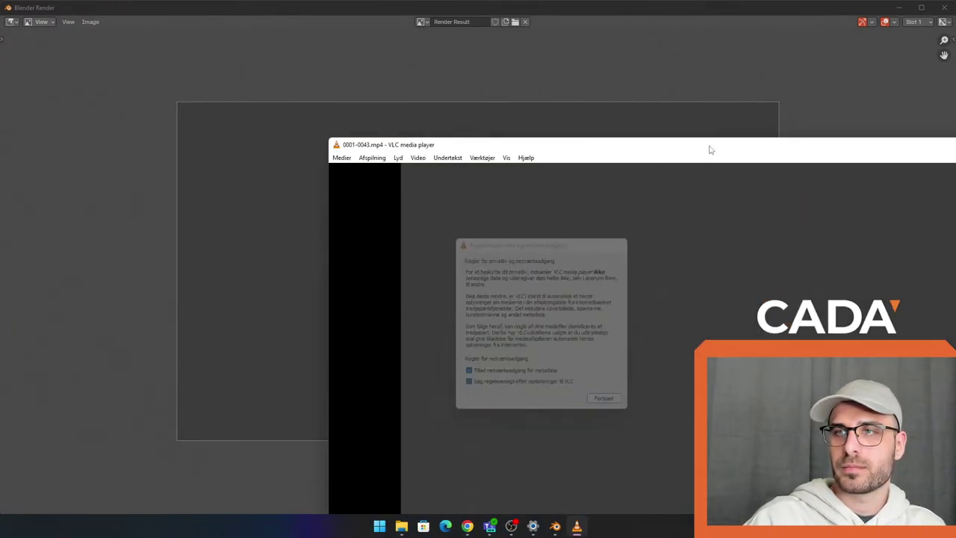
{"action": "left_click_drag", "start_coordinate": [710, 148], "coordinate": [377, 1]}
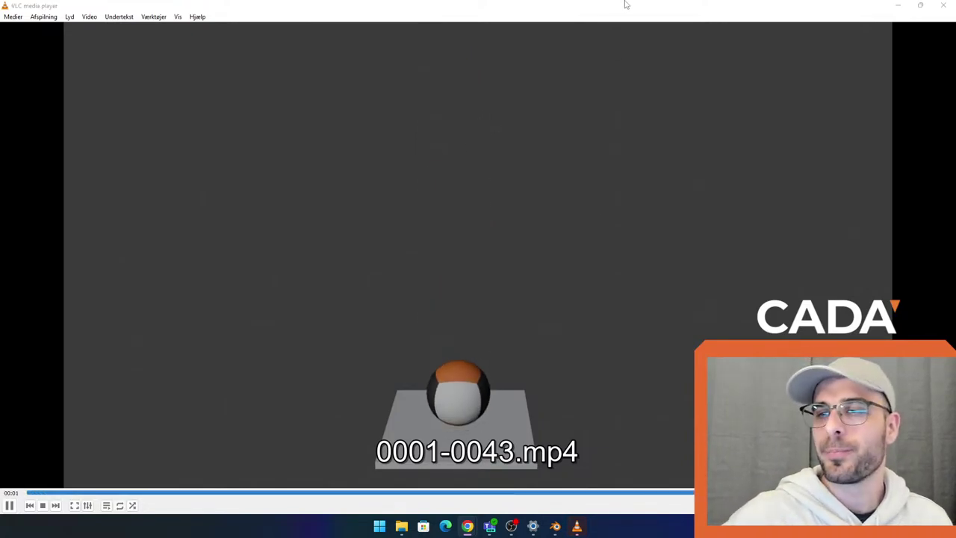
Switch to Blender's render window, close it and return to the main project window
{"action": "mouse_move", "coordinate": [555, 526]}
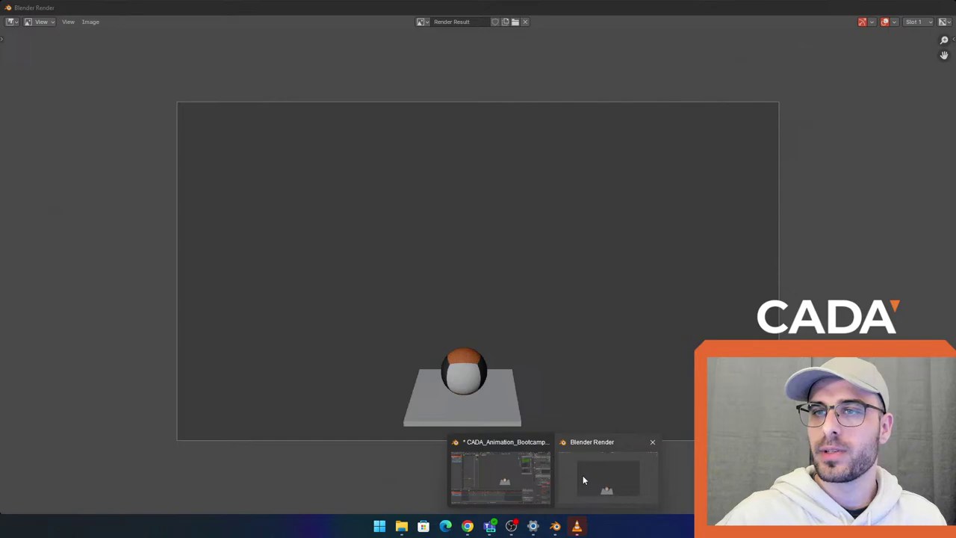
{"action": "left_click", "coordinate": [583, 479]}
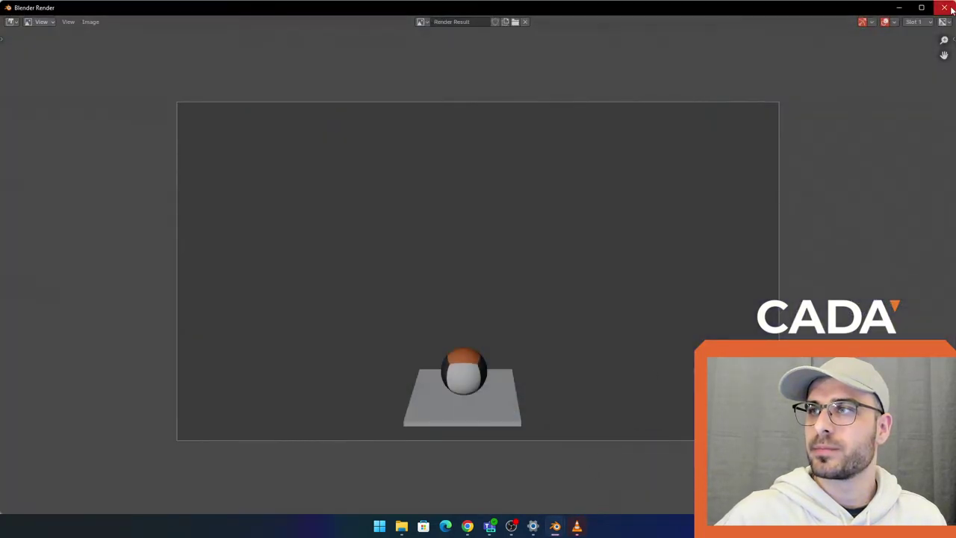
{"action": "left_click", "coordinate": [946, 7]}
{"action": "left_click", "coordinate": [562, 526]}
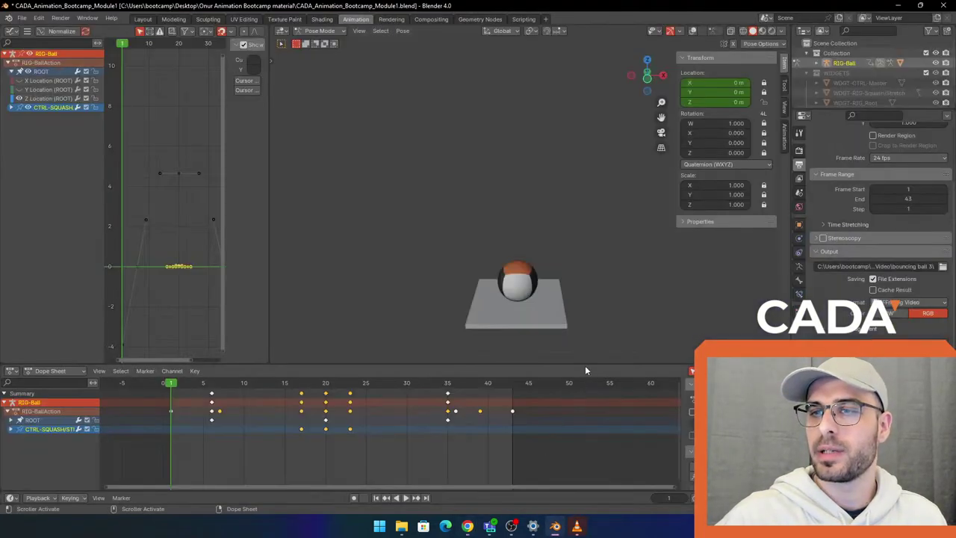
Move to frame 43 and turn the 3D viewport's overlays back on
{"action": "scroll", "coordinate": [598, 329], "scroll_direction": "down", "scroll_amount": 1}
{"action": "left_click", "coordinate": [514, 384]}
{"action": "key", "text": "space"}
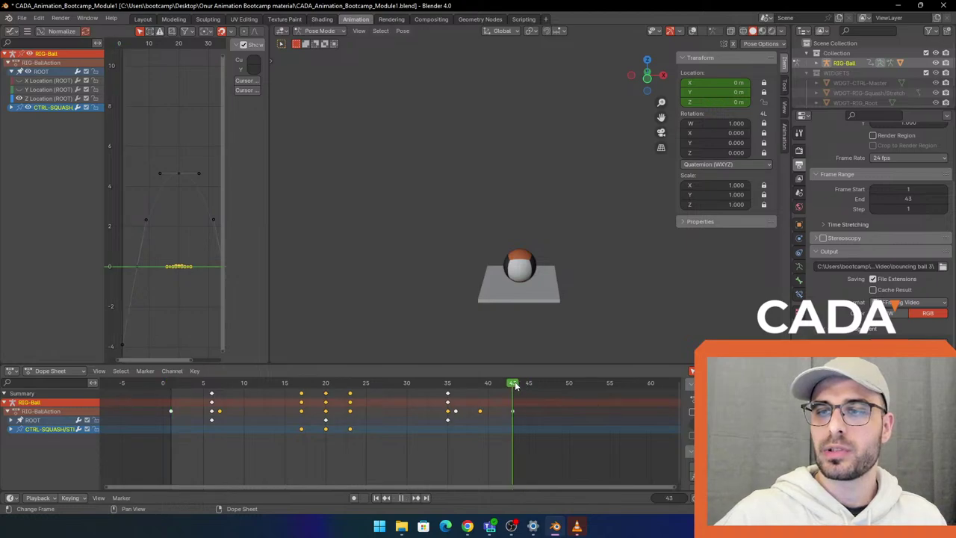
{"action": "middle_click_drag", "start_coordinate": [606, 259], "coordinate": [572, 275]}
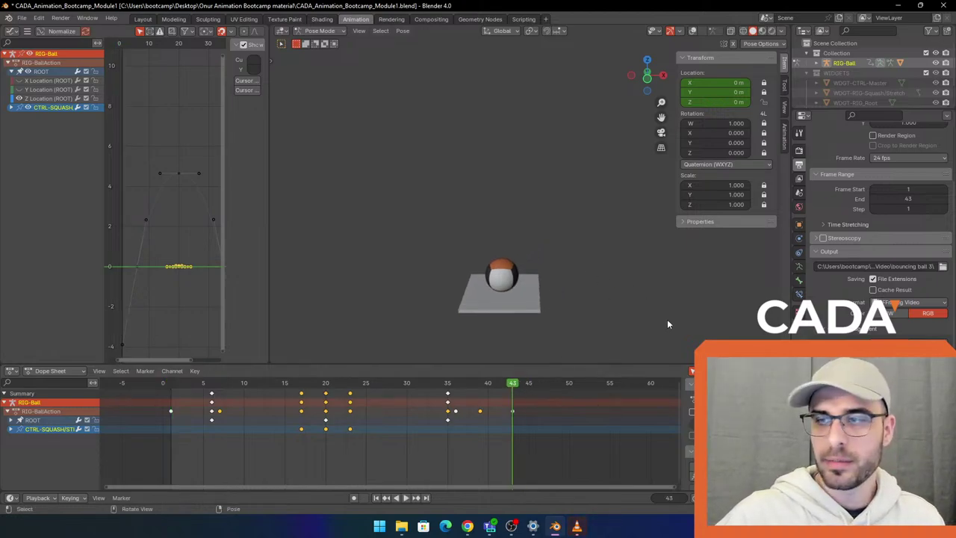
{"action": "left_click", "coordinate": [693, 31]}
{"action": "scroll", "coordinate": [604, 446], "scroll_direction": "down", "scroll_amount": 4}
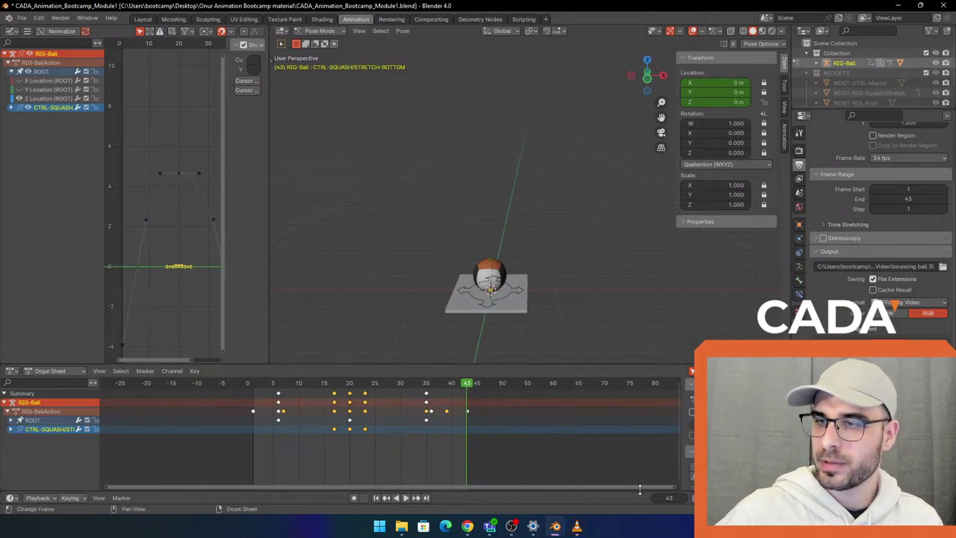
Extend the scene's frame range to end at frame 85
{"action": "left_click_drag", "start_coordinate": [673, 488], "coordinate": [802, 480]}
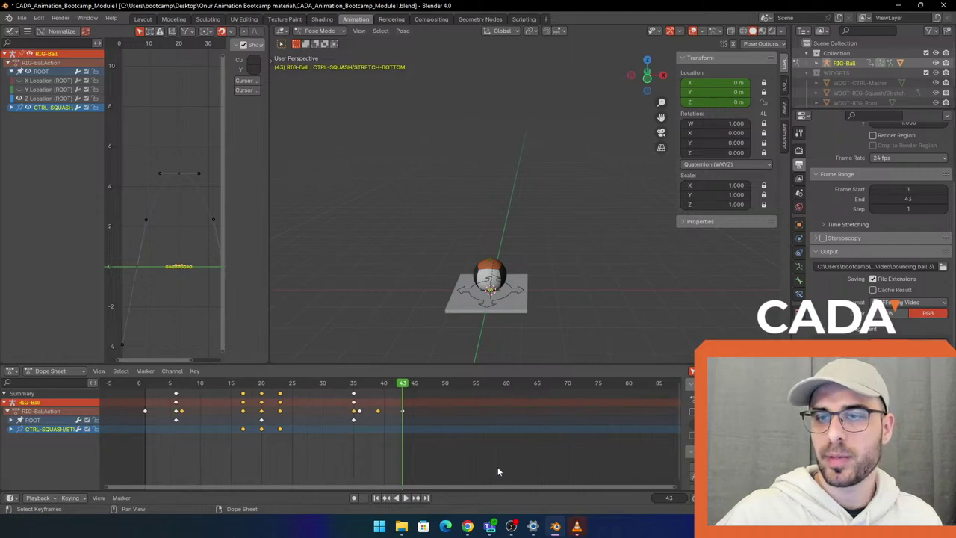
{"action": "left_click_drag", "start_coordinate": [490, 484], "coordinate": [566, 468]}
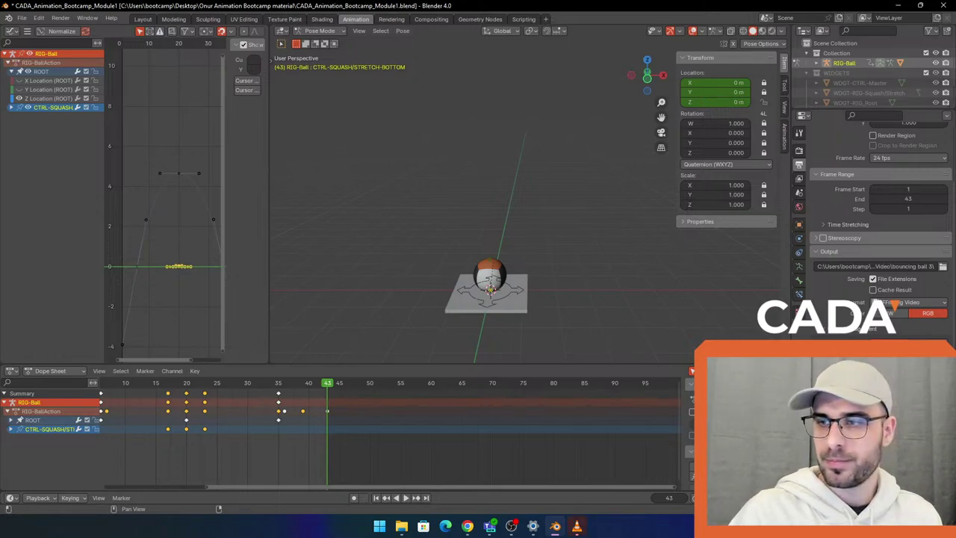
{"action": "key", "text": "ctrl+z"}
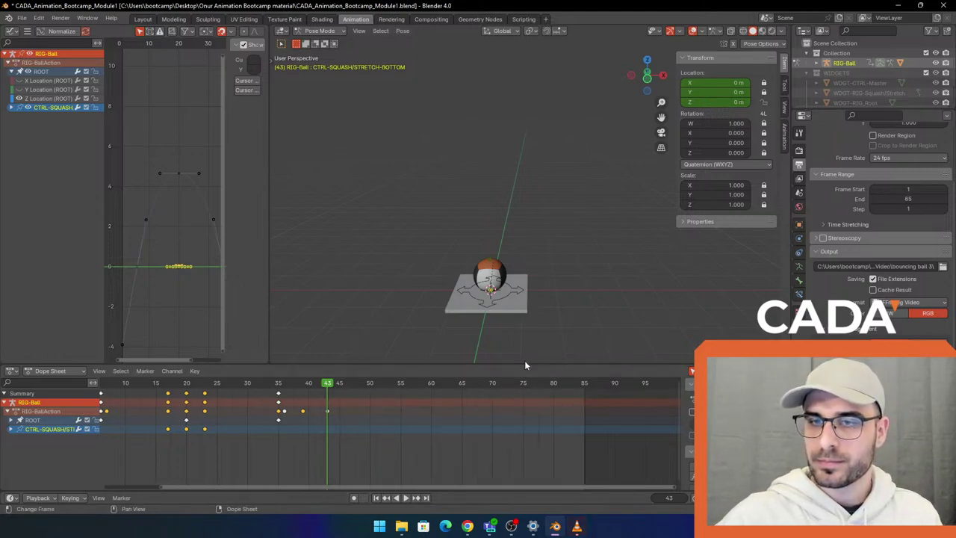
Select the ball's ROOT control and insert a Location keyframe for it at frame 43
{"action": "left_click_drag", "start_coordinate": [327, 392], "coordinate": [466, 396]}
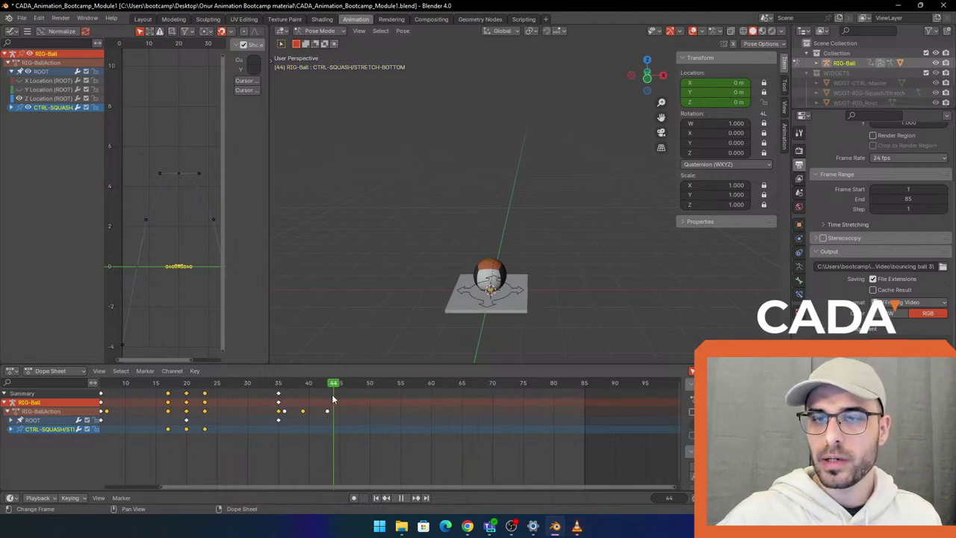
{"action": "key", "text": "Escape"}
{"action": "left_click", "coordinate": [506, 298]}
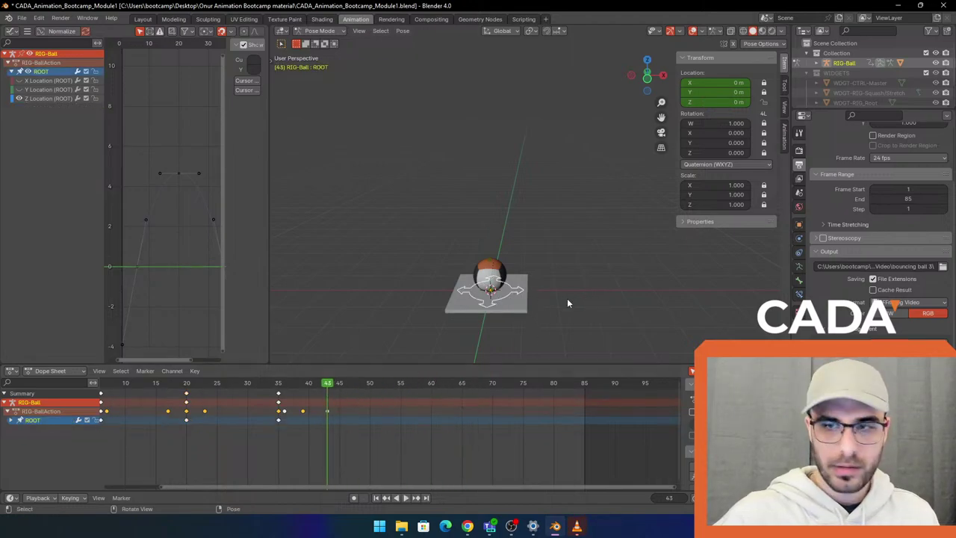
{"action": "key", "text": "i"}
{"action": "left_click", "coordinate": [567, 299]}
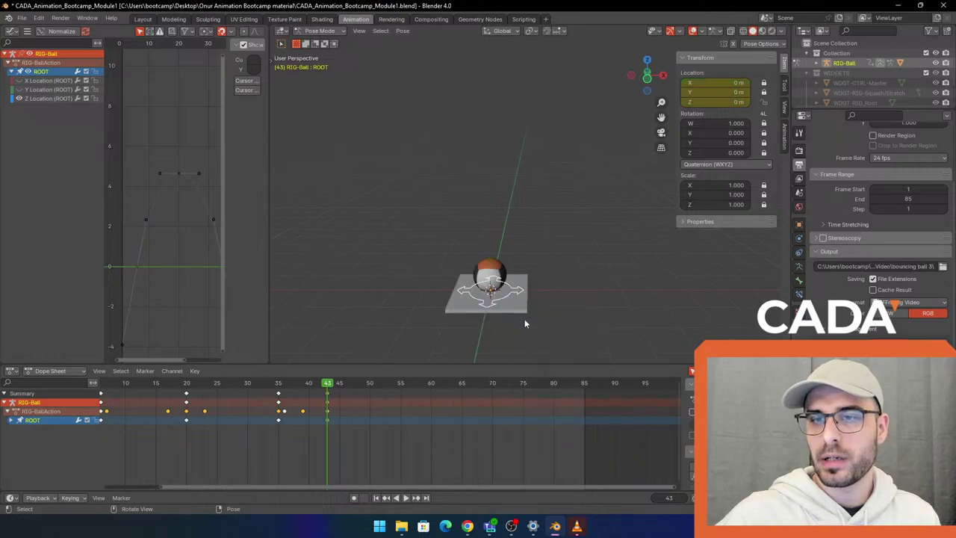
At frame 53, raise the ROOT control to about 4 m in Z and insert a Location keyframe
{"action": "left_click_drag", "start_coordinate": [330, 393], "coordinate": [387, 397]}
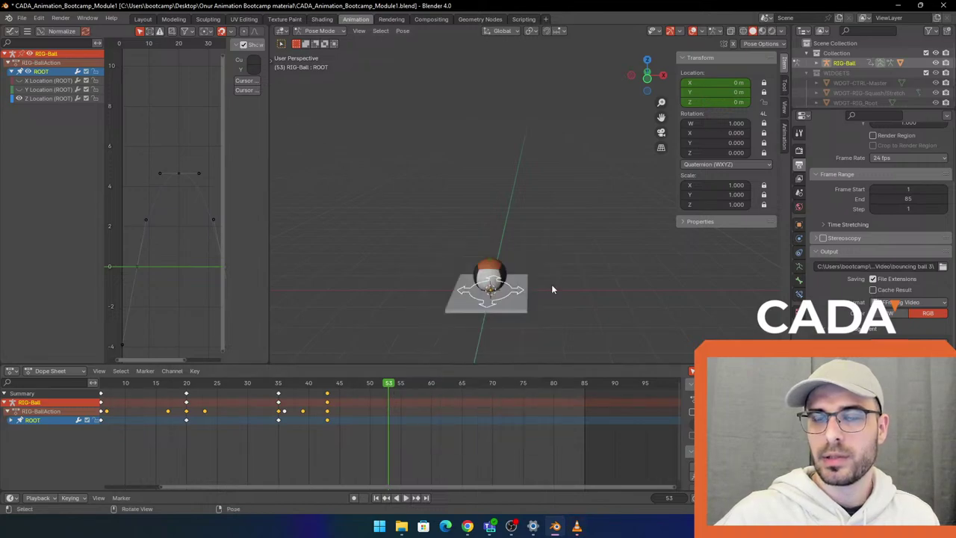
{"action": "key", "text": "g"}
{"action": "left_click", "coordinate": [565, 153]}
{"action": "key", "text": "i"}
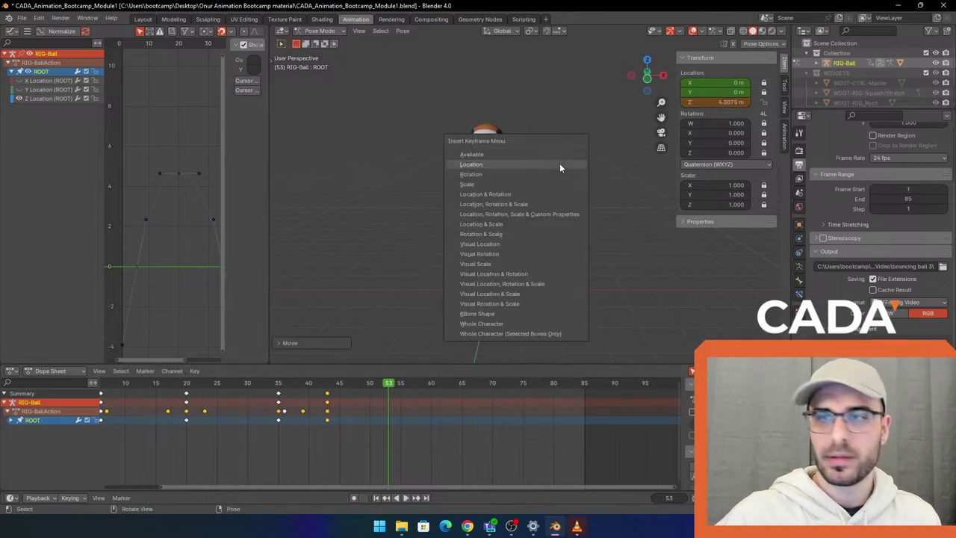
{"action": "left_click", "coordinate": [559, 163]}
At frame 63, set the ROOT control's Z location to 0 and insert a Location keyframe
{"action": "key", "text": "space"}
{"action": "left_click_drag", "start_coordinate": [452, 383], "coordinate": [449, 383]}
{"action": "key", "text": "space"}
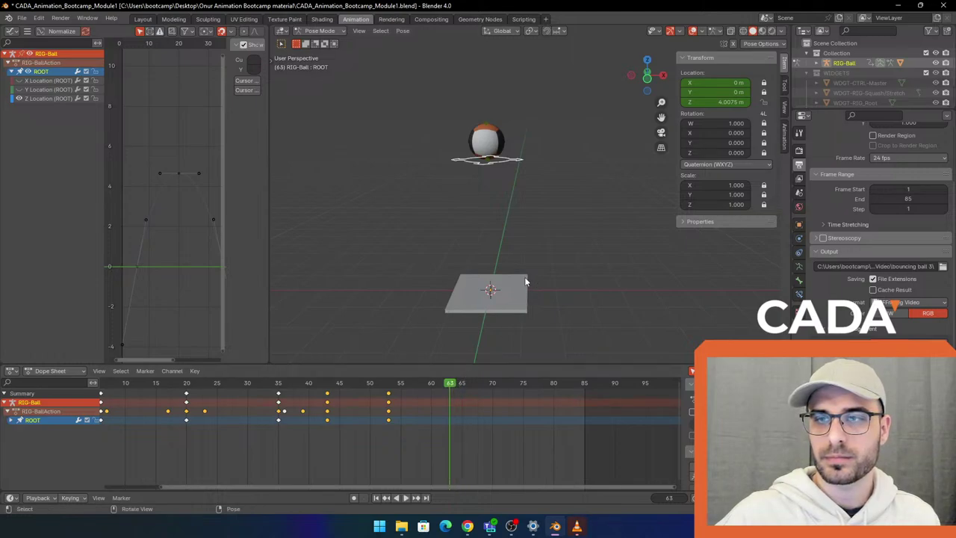
{"action": "left_click", "coordinate": [713, 102]}
{"action": "type", "text": "0"}
{"action": "key", "text": "Return"}
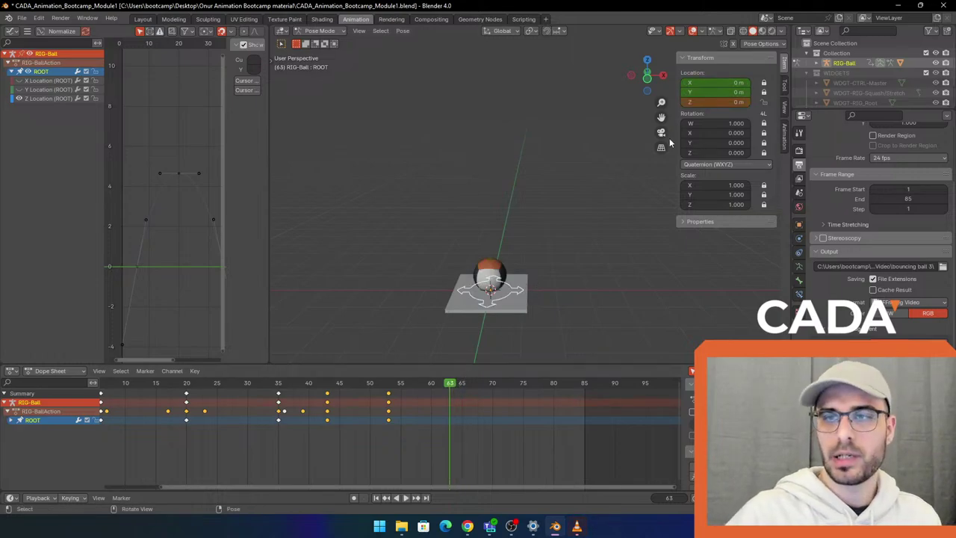
{"action": "key", "text": "i"}
{"action": "left_click", "coordinate": [601, 173]}
Play the added bounce from about frame 43 and go back to the start frame of the playback
{"action": "left_click_drag", "start_coordinate": [445, 403], "coordinate": [321, 402]}
{"action": "key", "text": "space"}
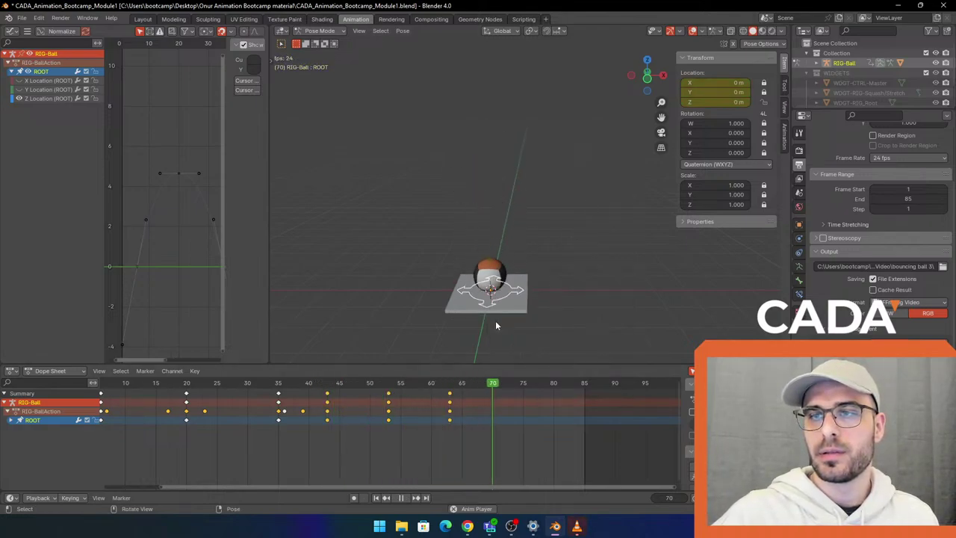
{"action": "key", "text": "Escape"}
Retime the added bounce by moving its peak key to frame 56 and its landing key to frame 68
{"action": "scroll", "coordinate": [376, 421], "scroll_direction": "down", "scroll_amount": 2}
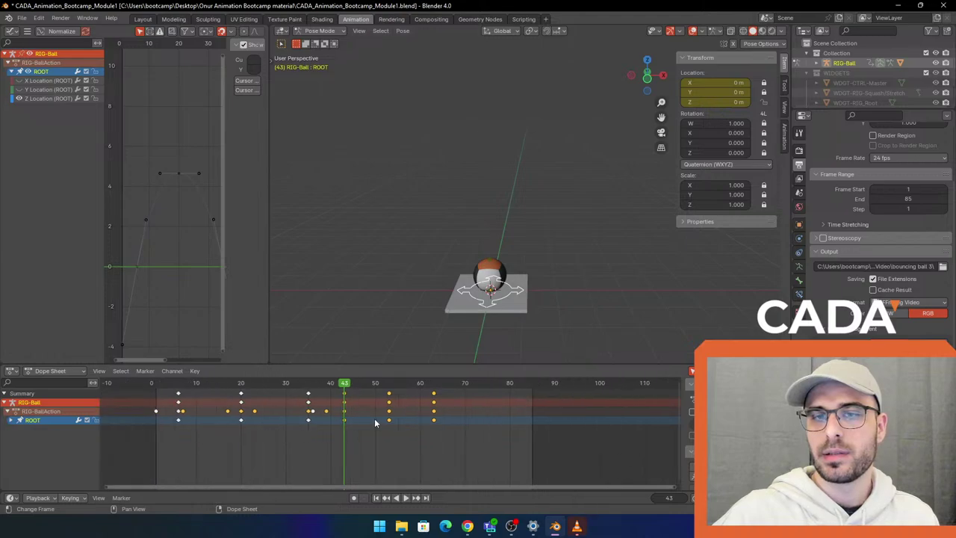
{"action": "left_click_drag", "start_coordinate": [438, 451], "coordinate": [475, 380]}
{"action": "key", "text": "g"}
{"action": "left_click", "coordinate": [464, 398]}
{"action": "left_click_drag", "start_coordinate": [371, 443], "coordinate": [395, 392]}
{"action": "key", "text": "g"}
{"action": "left_click", "coordinate": [403, 393]}
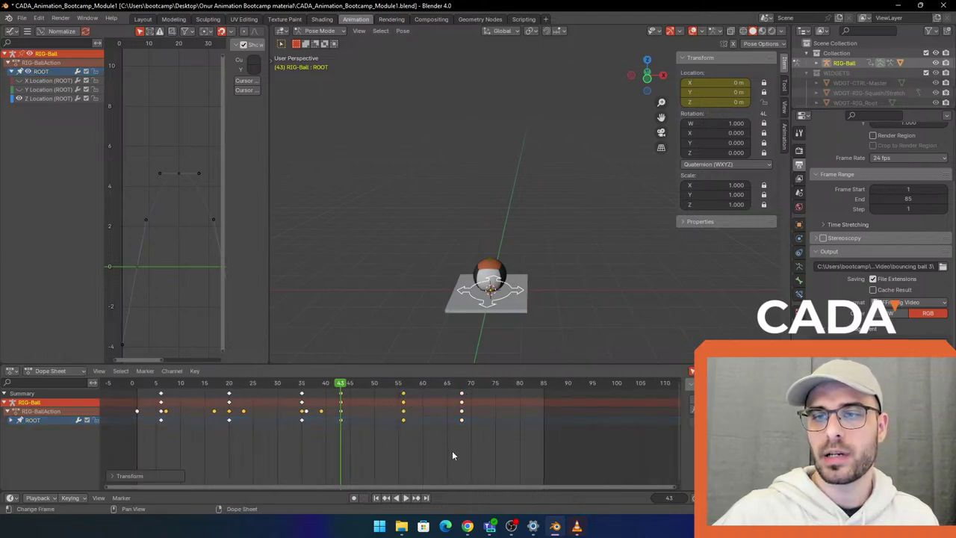
Move the added bounce's landing key to frame 70 and play the animation to check the timing
{"action": "left_click_drag", "start_coordinate": [452, 451], "coordinate": [470, 395]}
{"action": "key", "text": "g"}
{"action": "left_click", "coordinate": [470, 393]}
{"action": "key", "text": "space"}
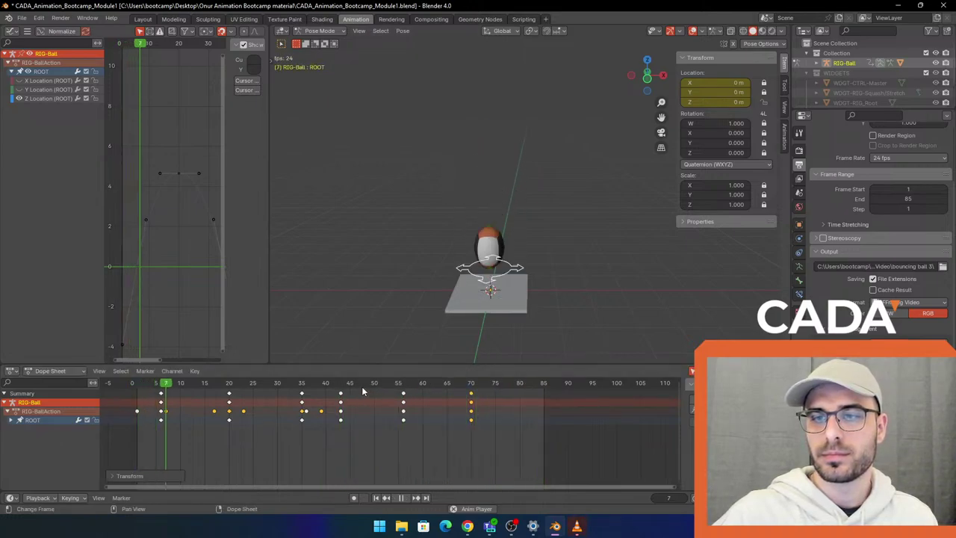
{"action": "key", "text": "space"}
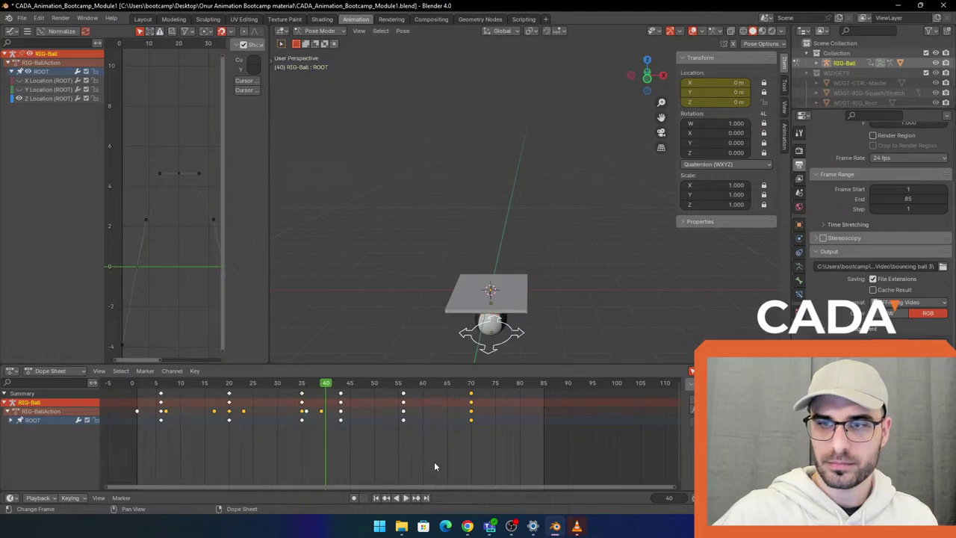
Slow the added bounce further by moving its peak key to frame 59 and its landing key to frame 74
{"action": "left_click_drag", "start_coordinate": [473, 394], "coordinate": [490, 394]}
{"action": "left_click", "coordinate": [403, 393]}
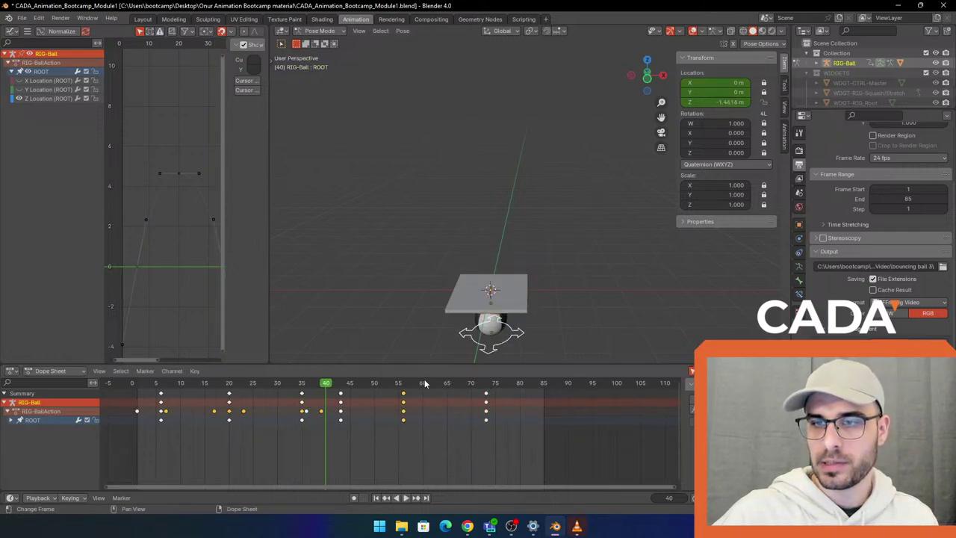
{"action": "left_click_drag", "start_coordinate": [406, 393], "coordinate": [419, 392]}
{"action": "left_click_drag", "start_coordinate": [467, 460], "coordinate": [517, 362]}
{"action": "left_click_drag", "start_coordinate": [486, 394], "coordinate": [491, 391]}
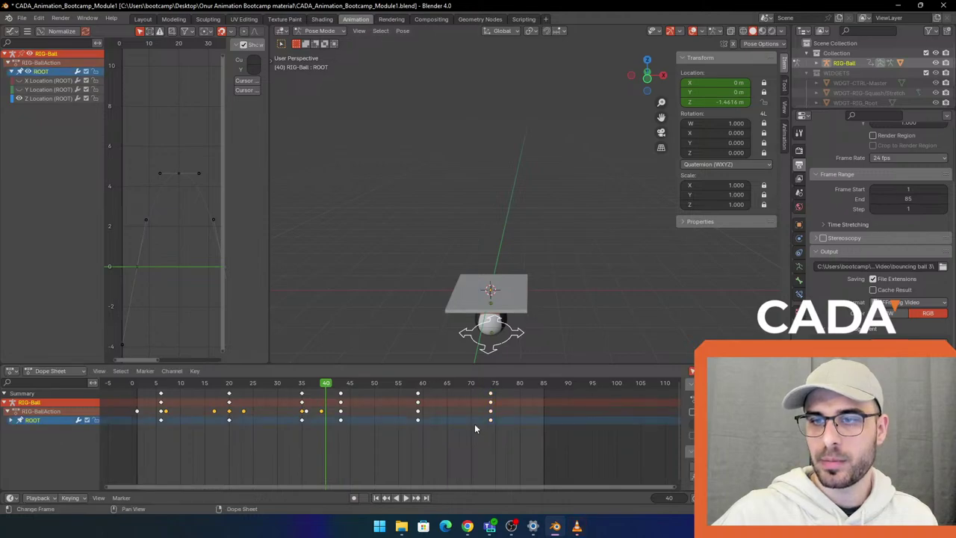
Shift the landing key to frame 75 and play the added bounce from about frame 43
{"action": "left_click", "coordinate": [338, 383]}
{"action": "left_click_drag", "start_coordinate": [454, 460], "coordinate": [302, 419]}
{"action": "key", "text": "space"}
{"action": "key", "text": "space"}
{"action": "key", "text": "space"}
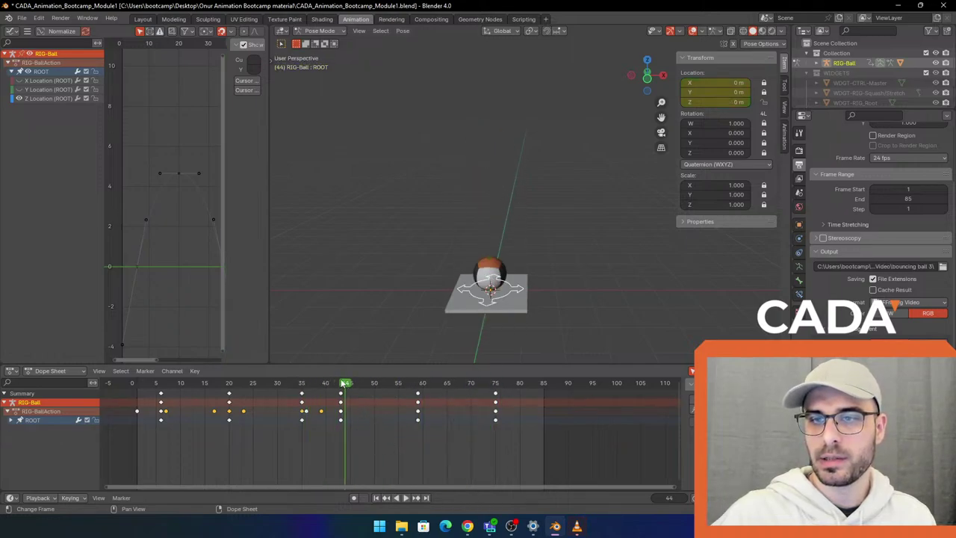
Return to frame 43, select the added bounce's three keys and shift them 4 frames, to frames 47, 63 and 79
{"action": "mouse_move", "coordinate": [344, 383]}
{"action": "left_mouse_down"}
{"action": "mouse_move", "coordinate": [326, 384]}
{"action": "mouse_move", "coordinate": [373, 385]}
{"action": "mouse_move", "coordinate": [321, 385]}
{"action": "mouse_move", "coordinate": [341, 392]}
{"action": "left_mouse_up"}
{"action": "left_click_drag", "start_coordinate": [340, 436], "coordinate": [519, 381]}
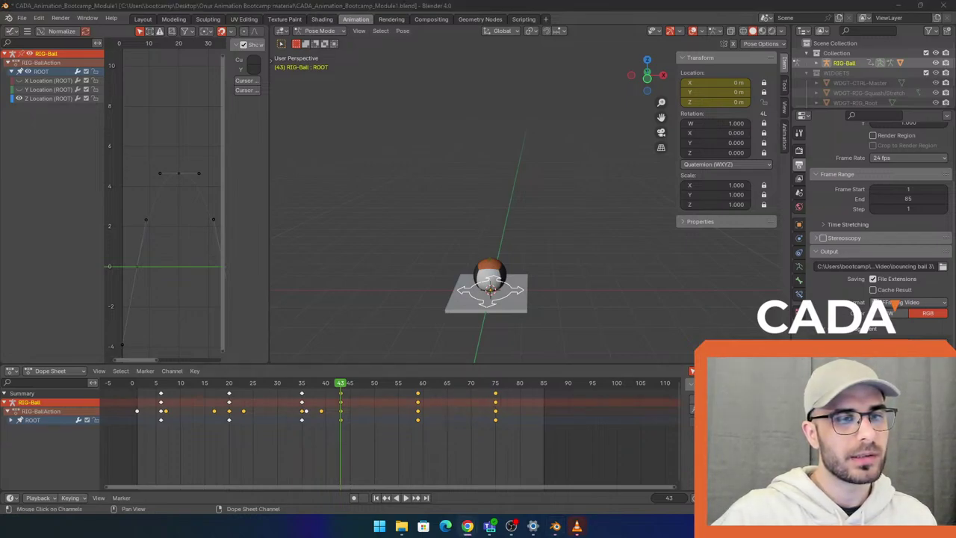
{"action": "left_click", "coordinate": [381, 453]}
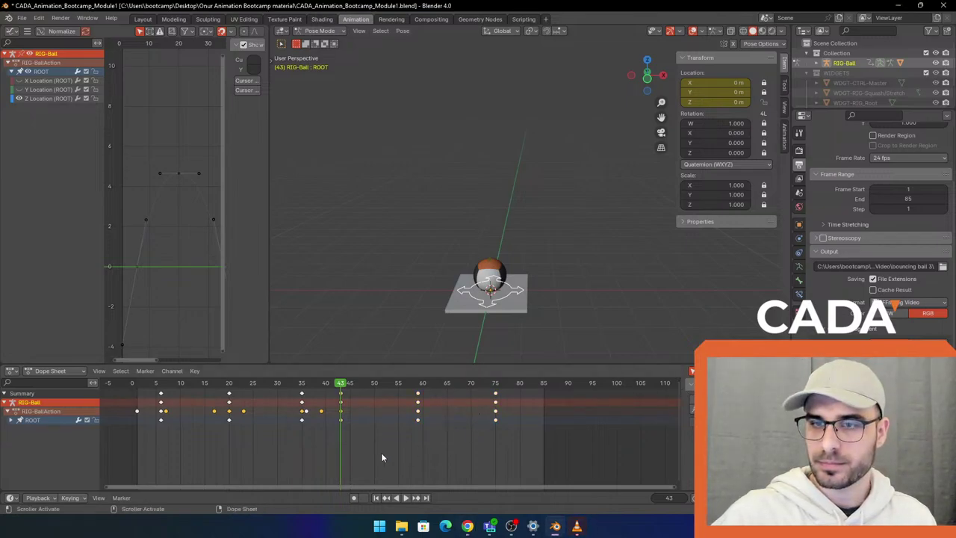
{"action": "left_click_drag", "start_coordinate": [339, 465], "coordinate": [507, 379]}
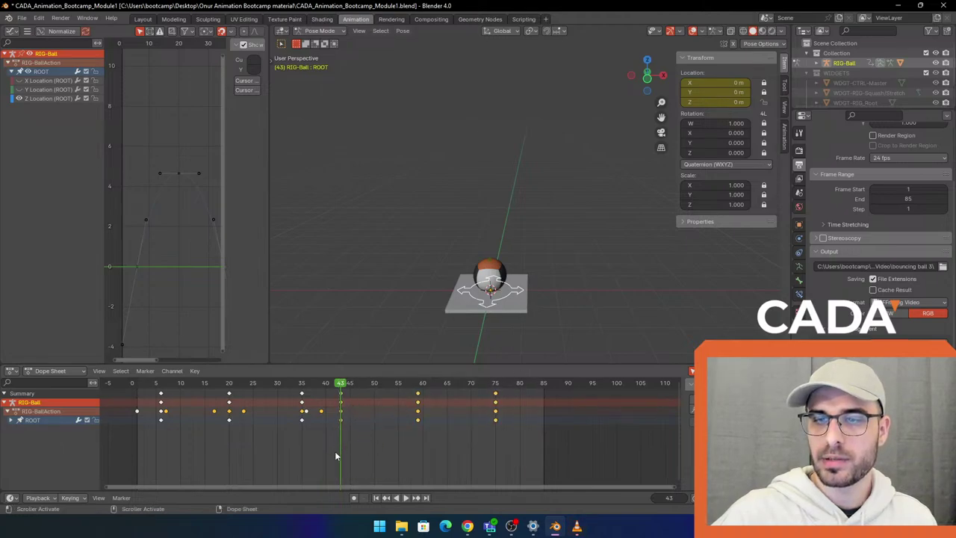
{"action": "left_click_drag", "start_coordinate": [340, 453], "coordinate": [571, 366]}
{"action": "key", "text": "g"}
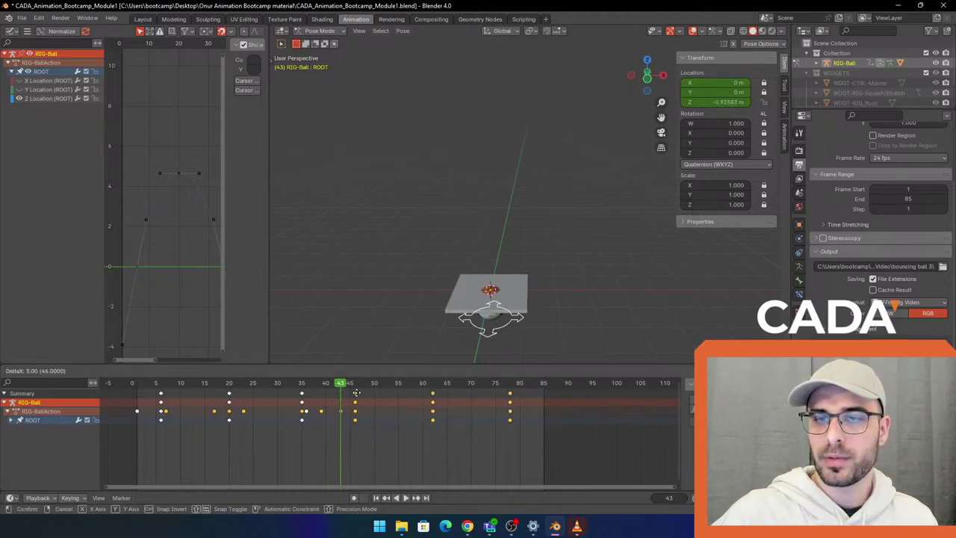
{"action": "left_click", "coordinate": [362, 392]}
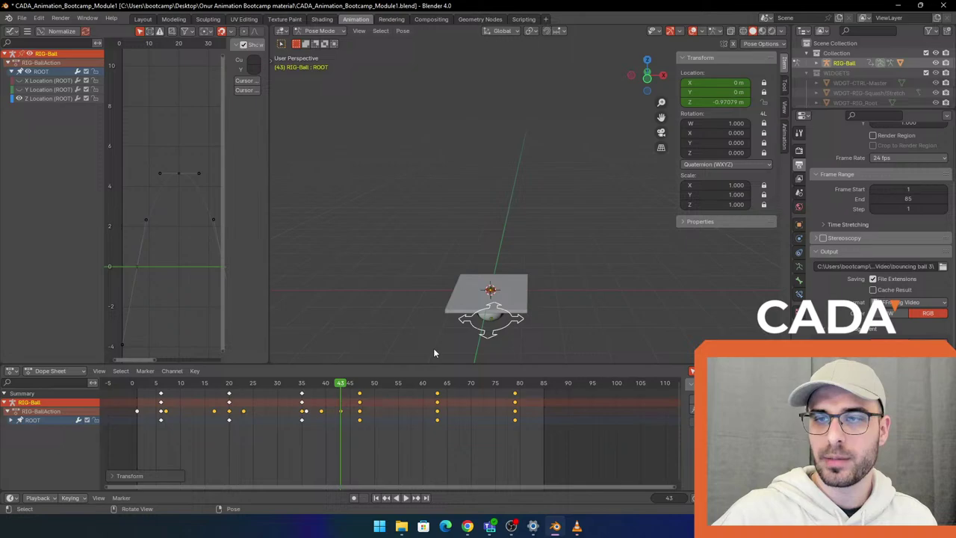
Set the ROOT control's Z location to 0 m at frame 43 and insert a Location keyframe
{"action": "left_click", "coordinate": [507, 334]}
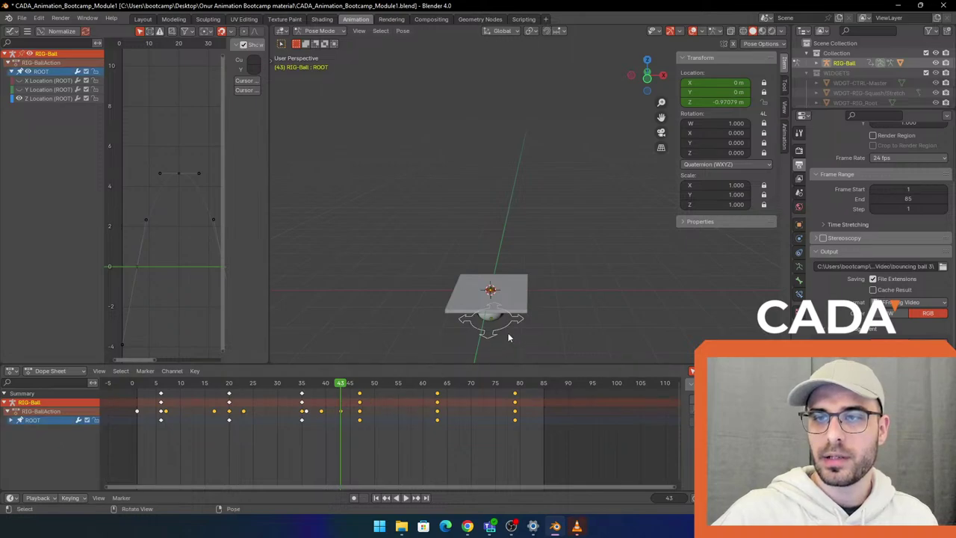
{"action": "left_click", "coordinate": [721, 103]}
{"action": "type", "text": "0"}
{"action": "key", "text": "Return"}
{"action": "key", "text": "i"}
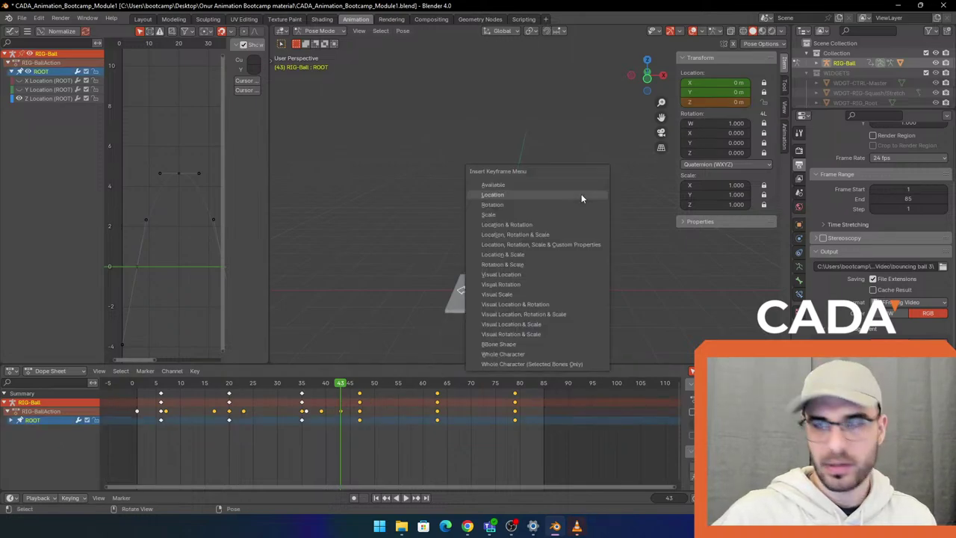
{"action": "left_click", "coordinate": [581, 193]}
Go to frame 40 and widen the Graph Editor to work on the Z Location curve
{"action": "left_click_drag", "start_coordinate": [351, 395], "coordinate": [326, 387]}
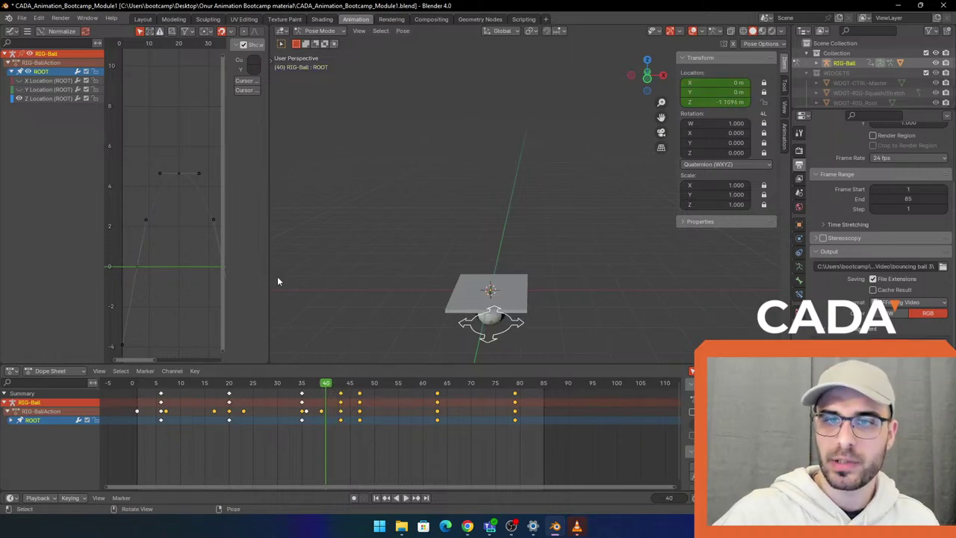
{"action": "left_click_drag", "start_coordinate": [269, 280], "coordinate": [366, 298]}
{"action": "left_click_drag", "start_coordinate": [198, 359], "coordinate": [282, 354]}
{"action": "scroll", "coordinate": [254, 297], "scroll_direction": "up", "scroll_amount": 4}
Select the outgoing handle of the frame 35 landing key on the Z Location curve and set its type to Vector
{"action": "middle_click_drag", "start_coordinate": [273, 318], "coordinate": [254, 309]}
{"action": "left_click", "coordinate": [221, 315]}
{"action": "scroll", "coordinate": [224, 314], "scroll_direction": "up", "scroll_amount": 1}
{"action": "left_click", "coordinate": [214, 331]}
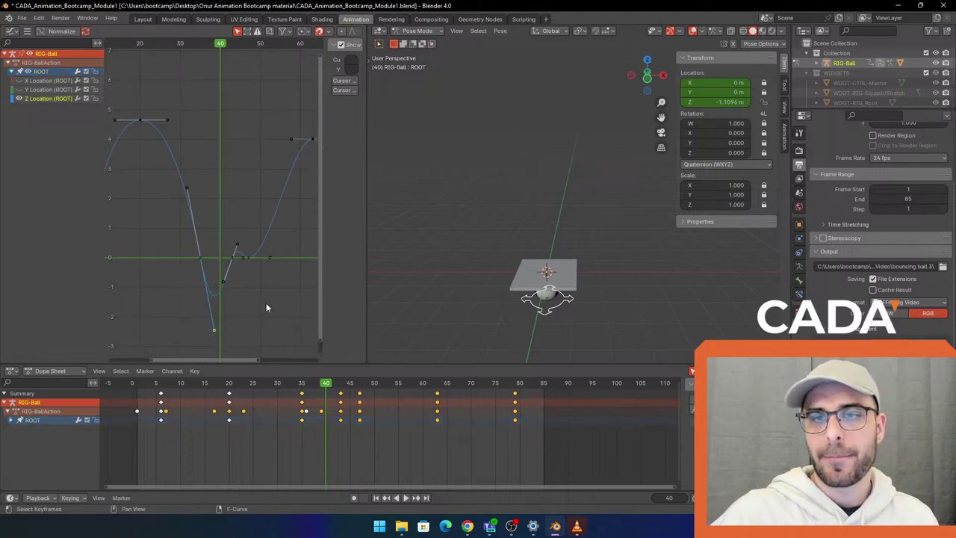
{"action": "scroll", "coordinate": [266, 303], "scroll_direction": "up", "scroll_amount": 1}
{"action": "key", "text": "v"}
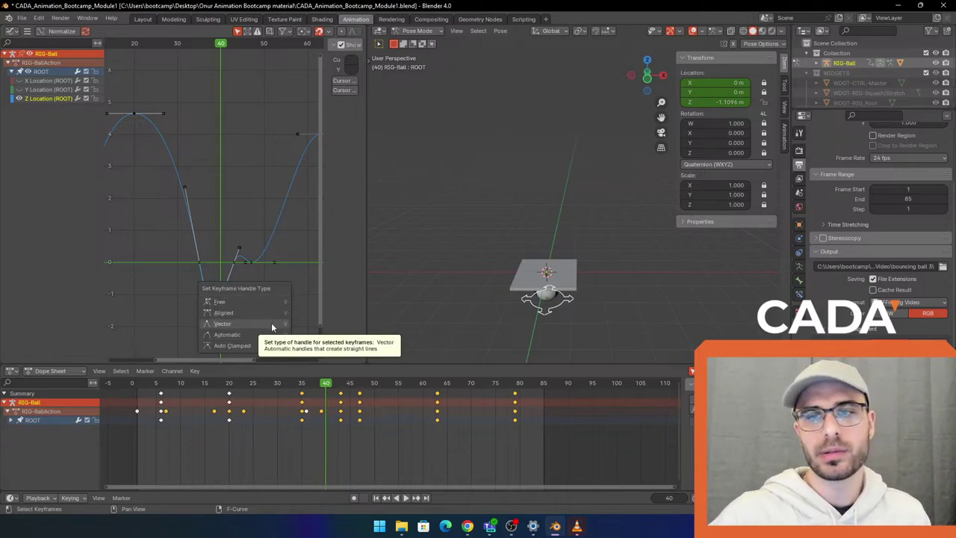
{"action": "left_click", "coordinate": [272, 327]}
{"action": "left_click", "coordinate": [219, 299]}
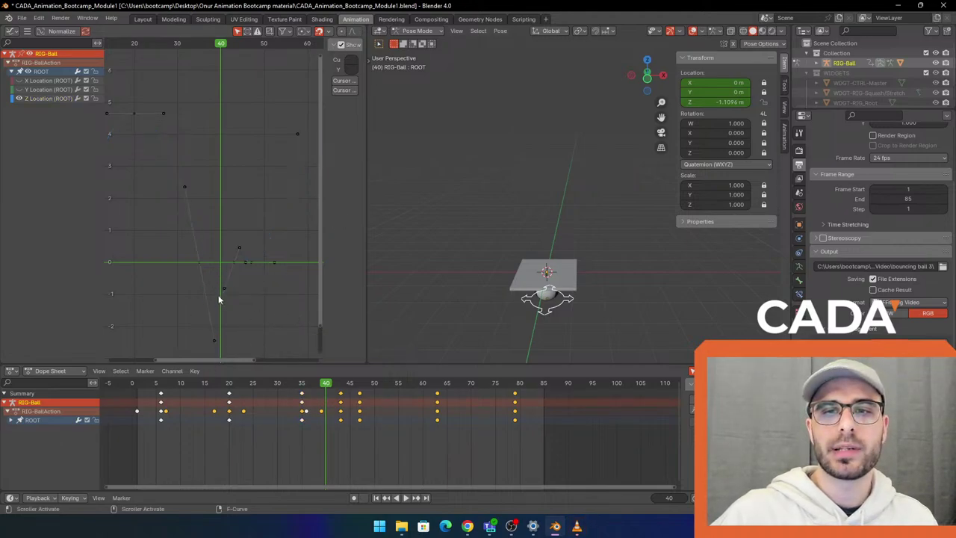
{"action": "scroll", "coordinate": [219, 299], "scroll_direction": "up", "scroll_amount": 3}
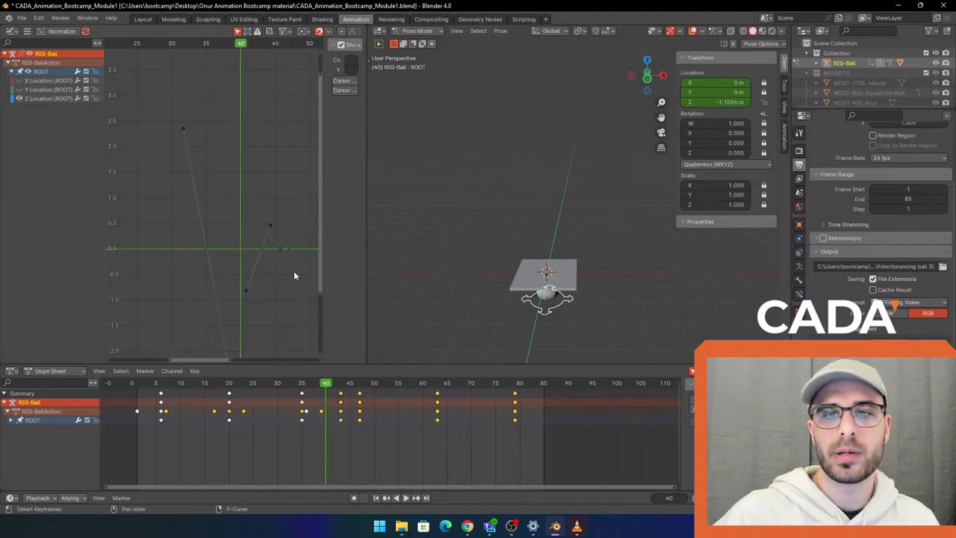
{"action": "scroll", "coordinate": [239, 274], "scroll_direction": "down", "scroll_amount": 1}
{"action": "left_click_drag", "start_coordinate": [178, 351], "coordinate": [247, 282]}
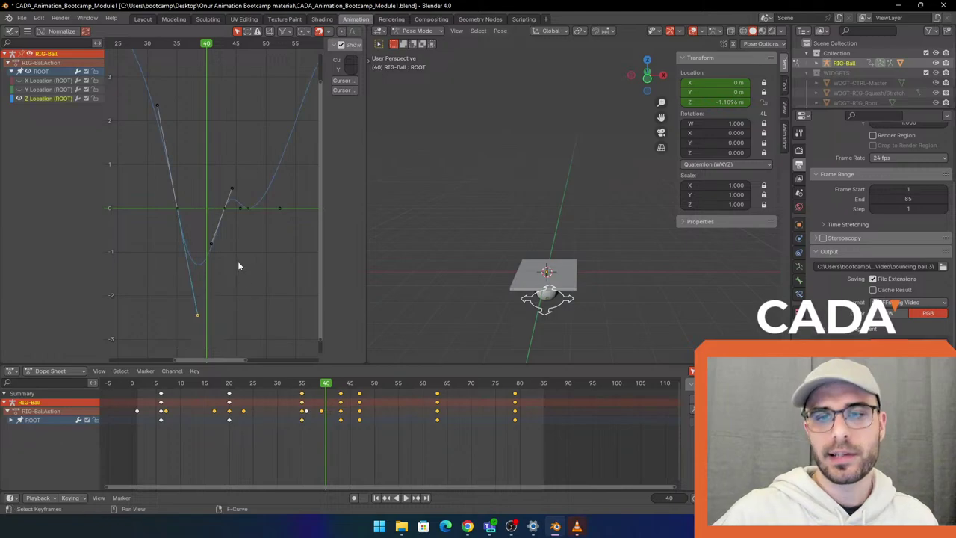
{"action": "key", "text": "v"}
{"action": "left_click", "coordinate": [209, 287]}
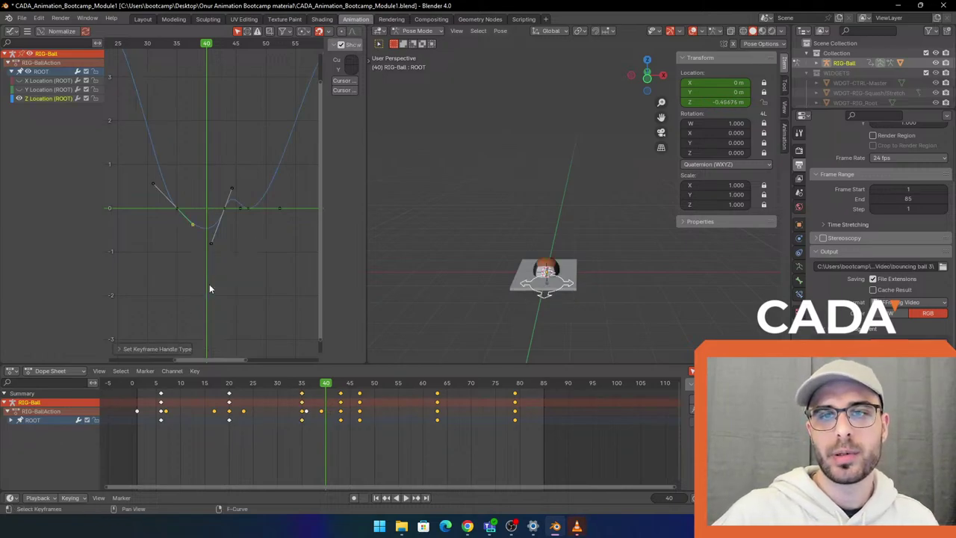
Try to flatten the curve dip between frames 35 and 43 by moving the handles, and undo these moves
{"action": "middle_click_drag", "start_coordinate": [243, 250], "coordinate": [249, 299]}
{"action": "scroll", "coordinate": [250, 299], "scroll_direction": "up", "scroll_amount": 2}
{"action": "left_click_drag", "start_coordinate": [263, 232], "coordinate": [198, 301]}
{"action": "scroll", "coordinate": [197, 303], "scroll_direction": "up", "scroll_amount": 2}
{"action": "key", "text": "g"}
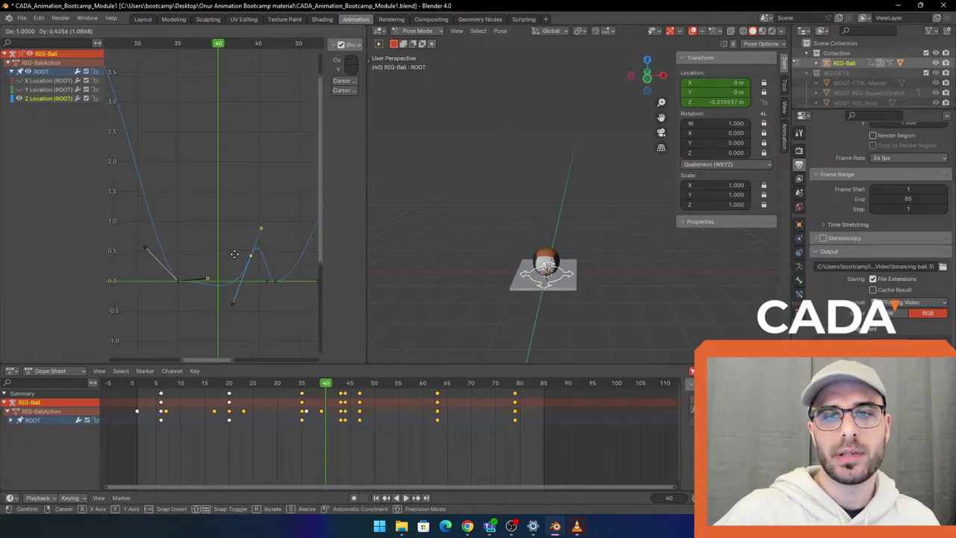
{"action": "left_click", "coordinate": [243, 257]}
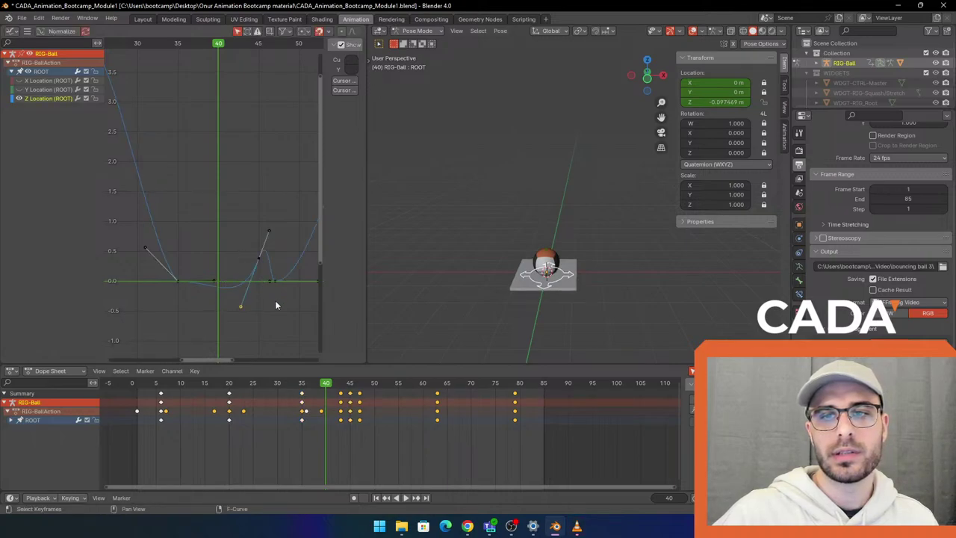
{"action": "key", "text": "ctrl+z"}
{"action": "key", "text": "ctrl+z"}
{"action": "key", "text": "ctrl+z"}
{"action": "key", "text": "ctrl+z"}
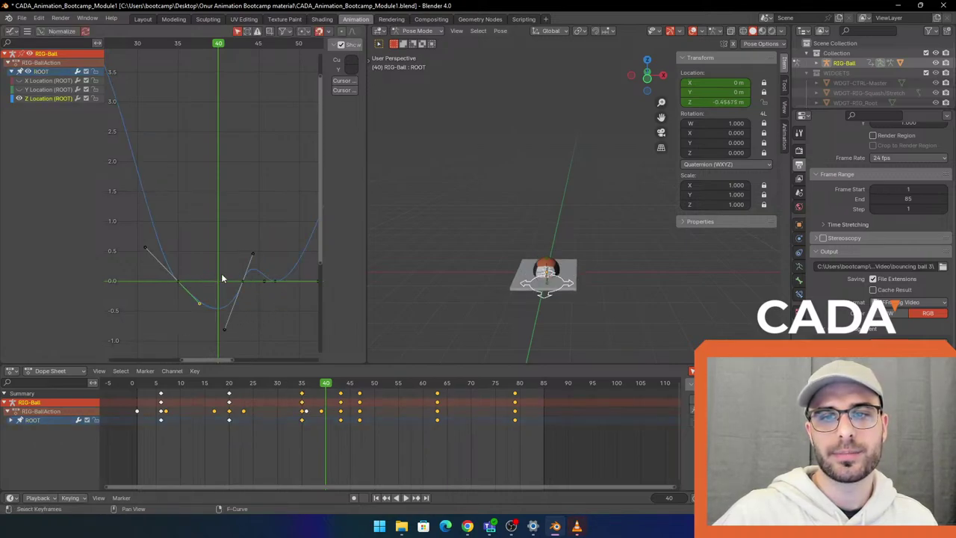
Move the frame 35 key's outgoing handle to the zero line and set the frame 43 key's incoming handle to Vector
{"action": "key", "text": "g"}
{"action": "left_click", "coordinate": [222, 238]}
{"action": "left_click_drag", "start_coordinate": [218, 329], "coordinate": [249, 266]}
{"action": "left_click_drag", "start_coordinate": [209, 345], "coordinate": [239, 314]}
{"action": "key", "text": "v"}
{"action": "left_click", "coordinate": [239, 313]}
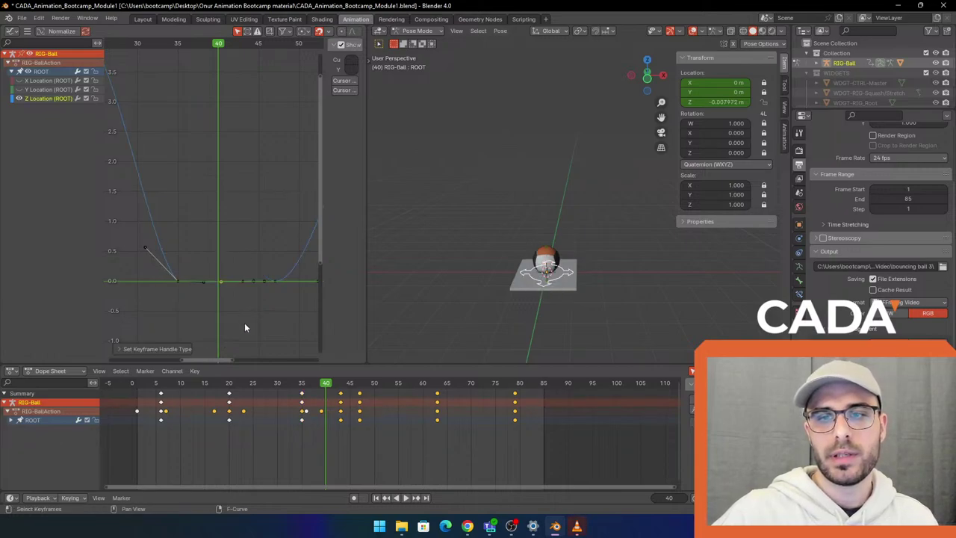
Raise the incoming handle of the frame 35 key to make the ball's first fall steeper
{"action": "scroll", "coordinate": [218, 297], "scroll_direction": "down", "scroll_amount": 2}
{"action": "left_click", "coordinate": [155, 243]}
{"action": "key", "text": "g"}
{"action": "middle_click_drag", "start_coordinate": [205, 204], "coordinate": [224, 230]}
{"action": "left_click", "coordinate": [240, 198]}
{"action": "scroll", "coordinate": [250, 226], "scroll_direction": "down", "scroll_amount": 1}
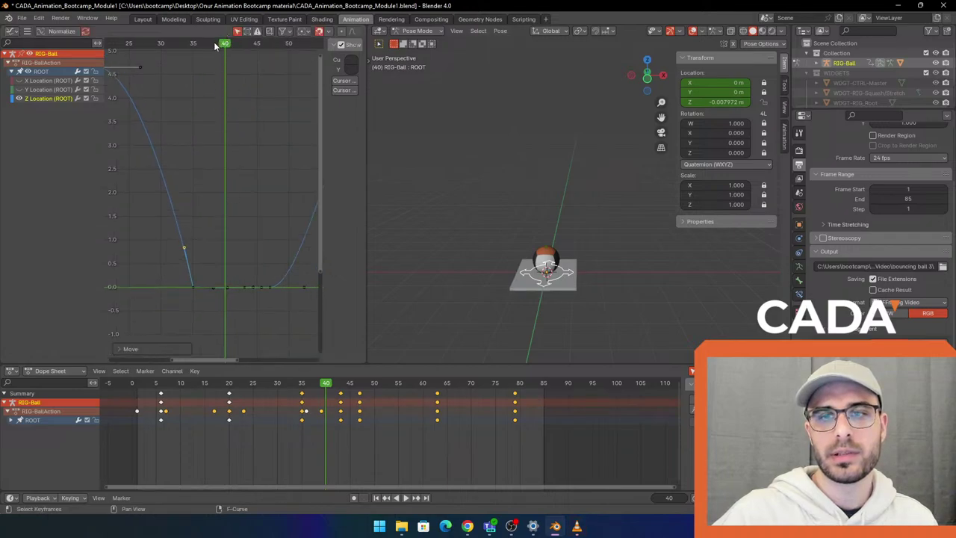
Play the animation from frame 35 to check the first landing and the added bounce
{"action": "left_click_drag", "start_coordinate": [224, 43], "coordinate": [191, 42]}
{"action": "key", "text": "space"}
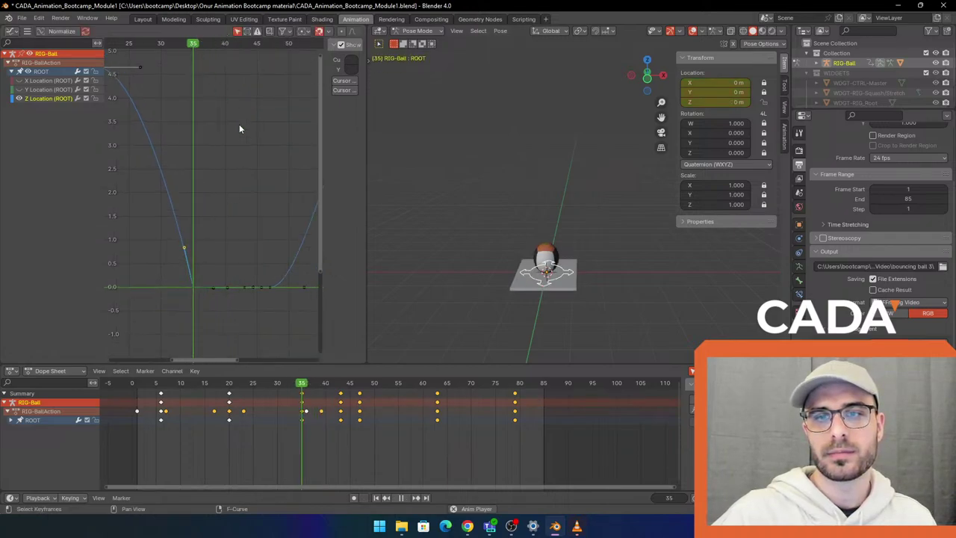
{"action": "scroll", "coordinate": [286, 259], "scroll_direction": "down", "scroll_amount": 4}
{"action": "middle_click_drag", "start_coordinate": [285, 259], "coordinate": [177, 293]}
{"action": "scroll", "coordinate": [177, 294], "scroll_direction": "down", "scroll_amount": 3}
{"action": "middle_click_drag", "start_coordinate": [242, 282], "coordinate": [236, 285]}
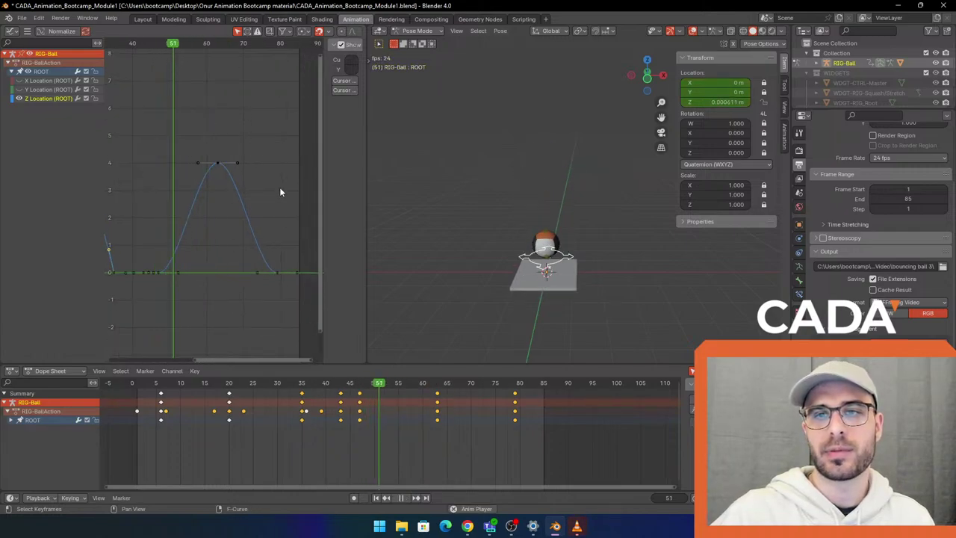
{"action": "key", "text": "space"}
Set the outgoing handle of the frame 47 takeoff key to Vector
{"action": "scroll", "coordinate": [282, 218], "scroll_direction": "up", "scroll_amount": 4}
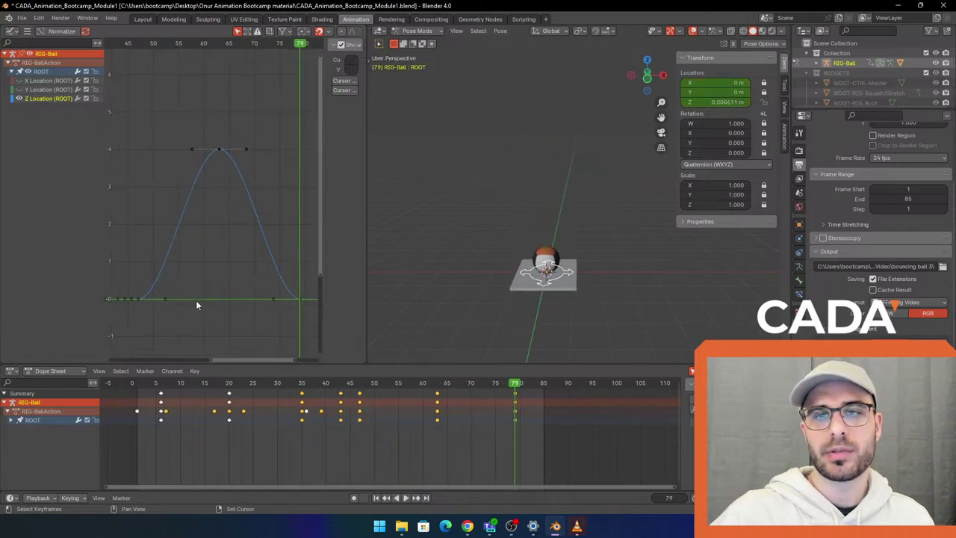
{"action": "middle_click_drag", "start_coordinate": [196, 300], "coordinate": [237, 284]}
{"action": "key", "text": "v"}
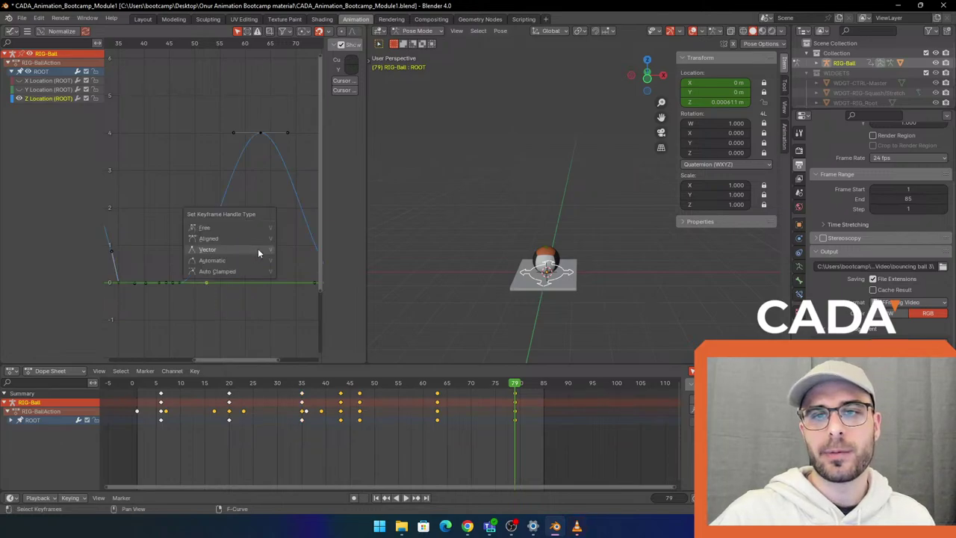
{"action": "left_click", "coordinate": [258, 248]}
Set the incoming handle of the frame 79 landing key to Vector and raise it to steepen the fall
{"action": "scroll", "coordinate": [254, 284], "scroll_direction": "down", "scroll_amount": 2, "text": "ctrl"}
{"action": "left_click_drag", "start_coordinate": [246, 333], "coordinate": [288, 245]}
{"action": "key", "text": "v"}
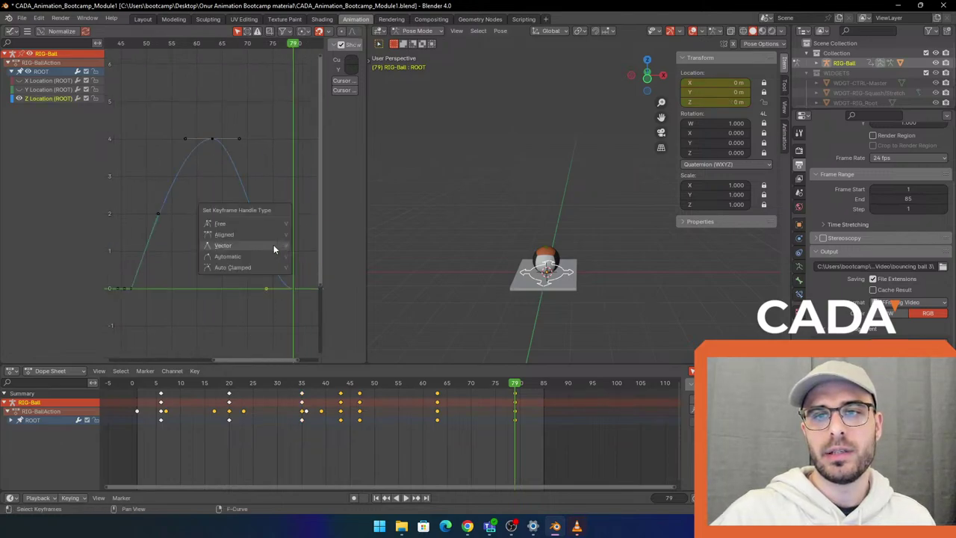
{"action": "left_click", "coordinate": [274, 245]}
{"action": "key", "text": "g"}
{"action": "left_click", "coordinate": [289, 200]}
{"action": "middle_click_drag", "start_coordinate": [181, 227], "coordinate": [201, 230]}
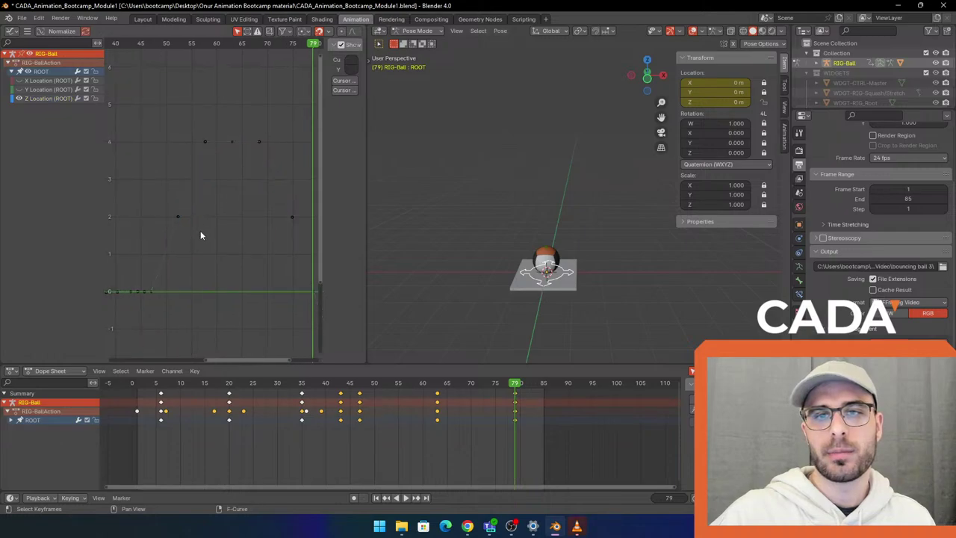
Raise the outgoing handle of the frame 47 key to steepen the takeoff, and play the bounce
{"action": "left_click", "coordinate": [178, 216]}
{"action": "key", "text": "g"}
{"action": "left_click", "coordinate": [195, 203]}
{"action": "scroll", "coordinate": [224, 213], "scroll_direction": "down", "scroll_amount": 1}
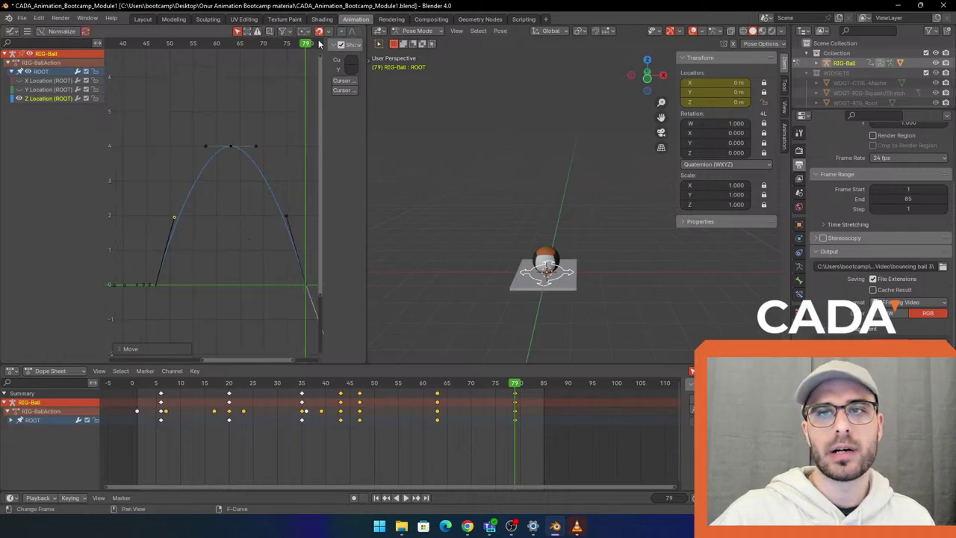
{"action": "key", "text": "space"}
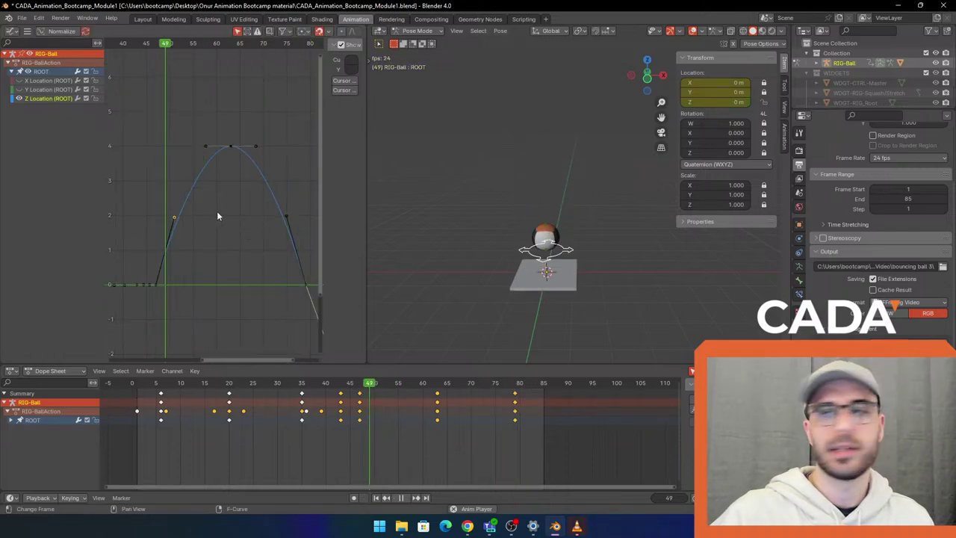
{"action": "key", "text": "space"}
Scale up the handles of the frame 63 peak key and fine-tune the steep handles on both sides of the bounce
{"action": "left_click_drag", "start_coordinate": [171, 166], "coordinate": [271, 123]}
{"action": "key", "text": "s"}
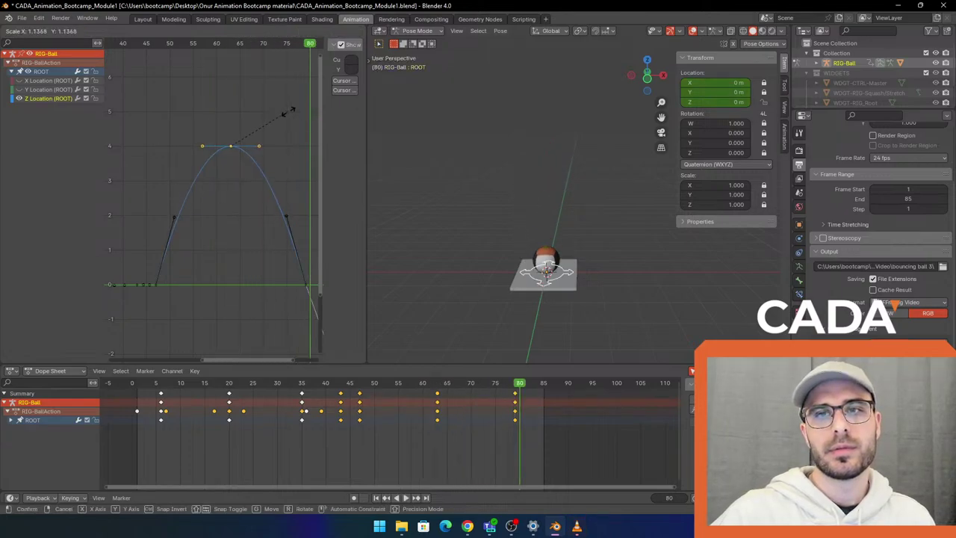
{"action": "left_click", "coordinate": [294, 111]}
{"action": "middle_click_drag", "start_coordinate": [299, 219], "coordinate": [278, 216]}
{"action": "left_click_drag", "start_coordinate": [240, 228], "coordinate": [288, 187]}
{"action": "key", "text": "g"}
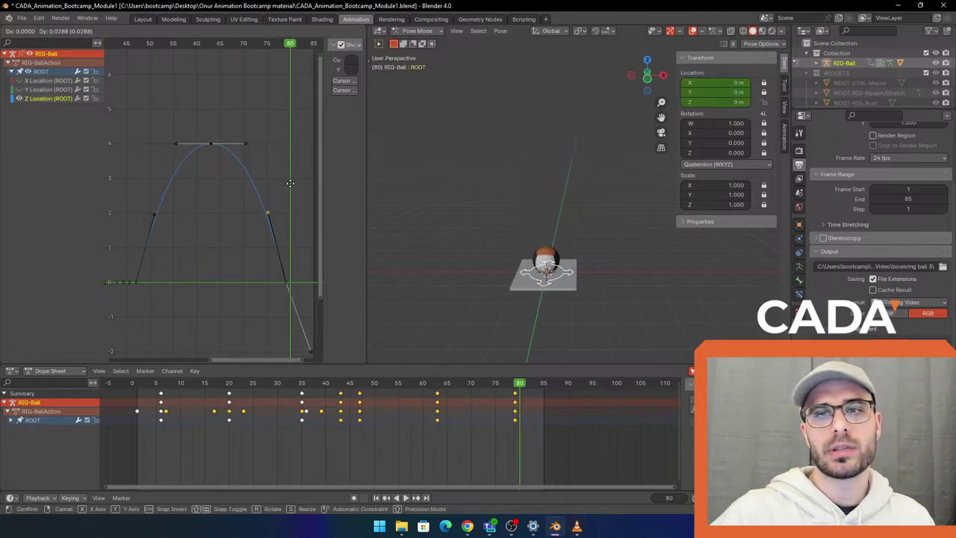
{"action": "left_click", "coordinate": [290, 183]}
{"action": "scroll", "coordinate": [226, 260], "scroll_direction": "down", "scroll_amount": 4}
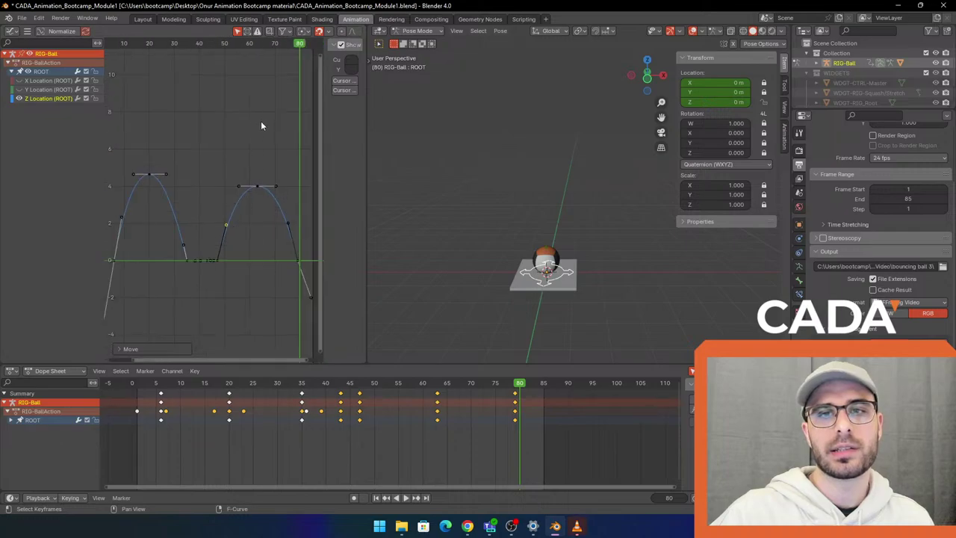
Play the animation to review the shape and timing of both bounces
{"action": "scroll", "coordinate": [282, 144], "scroll_direction": "up", "scroll_amount": 1}
{"action": "key", "text": "space"}
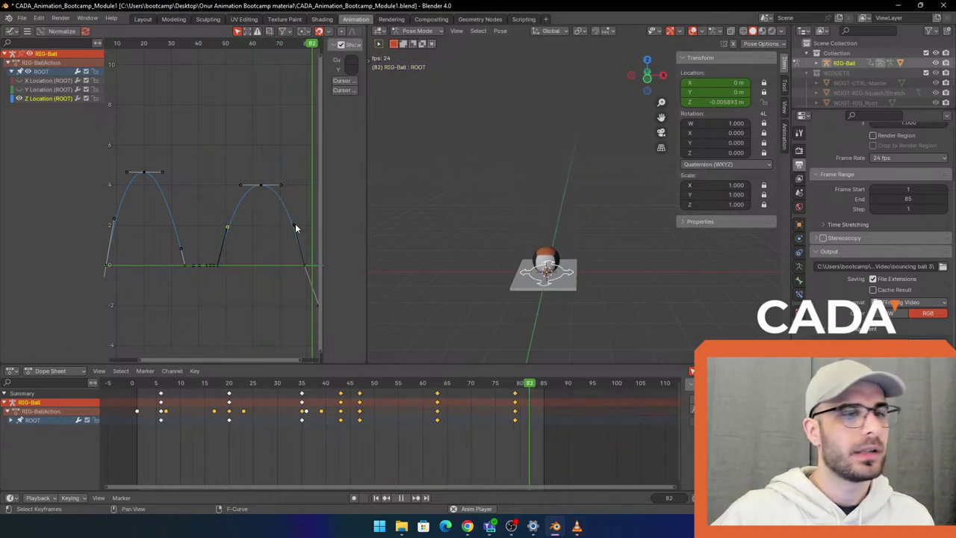
{"action": "middle_click_drag", "start_coordinate": [296, 286], "coordinate": [259, 284]}
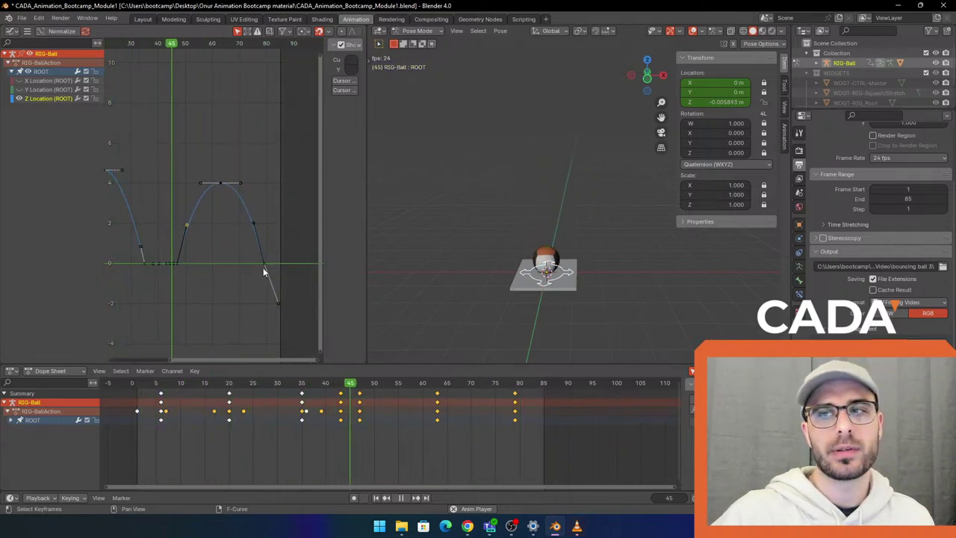
{"action": "key", "text": "space"}
{"action": "key", "text": "space"}
{"action": "scroll", "coordinate": [547, 202], "scroll_direction": "up", "scroll_amount": 4}
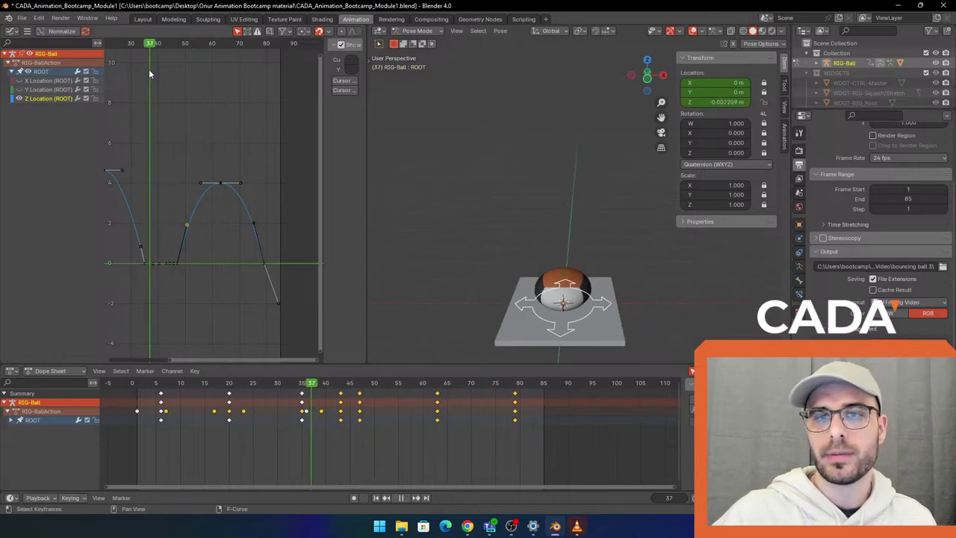
{"action": "key", "text": "space"}
At frame 47, lower the ball's top squash/stretch control to about -0.29 m on Z and insert a Location keyframe
{"action": "key", "text": "Up"}
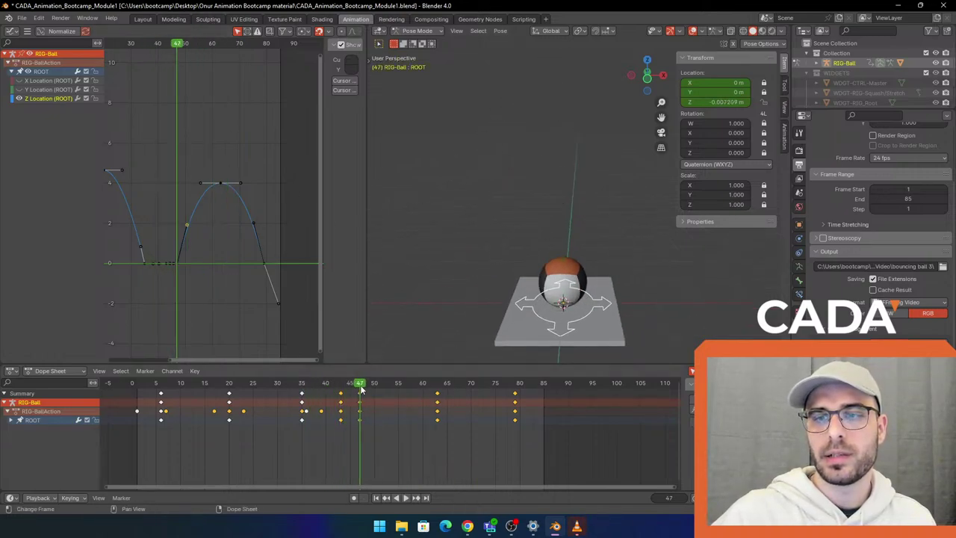
{"action": "left_click_drag", "start_coordinate": [361, 389], "coordinate": [341, 391]}
{"action": "middle_click_drag", "start_coordinate": [548, 291], "coordinate": [538, 257], "text": "shift"}
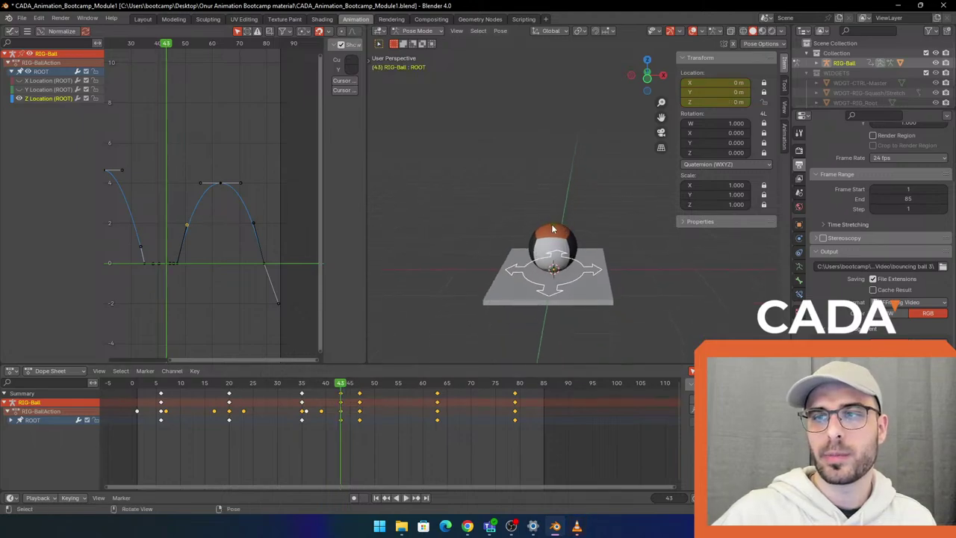
{"action": "left_click", "coordinate": [553, 228], "text": "shift"}
{"action": "scroll", "coordinate": [564, 228], "scroll_direction": "up", "scroll_amount": 1}
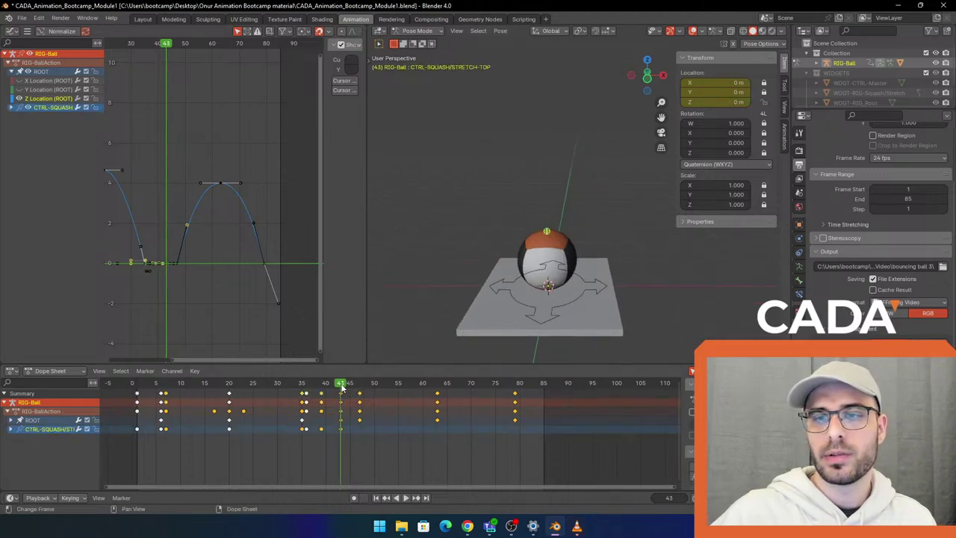
{"action": "key", "text": "Right"}
{"action": "key", "text": "Right"}
{"action": "key", "text": "Right"}
{"action": "key", "text": "Right"}
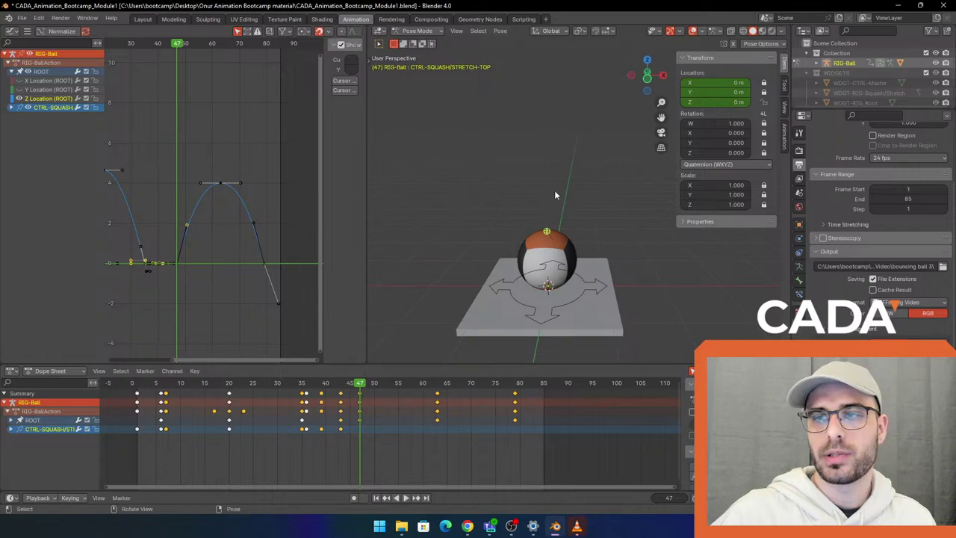
{"action": "key", "text": "g"}
{"action": "left_click", "coordinate": [560, 204]}
{"action": "key", "text": "i"}
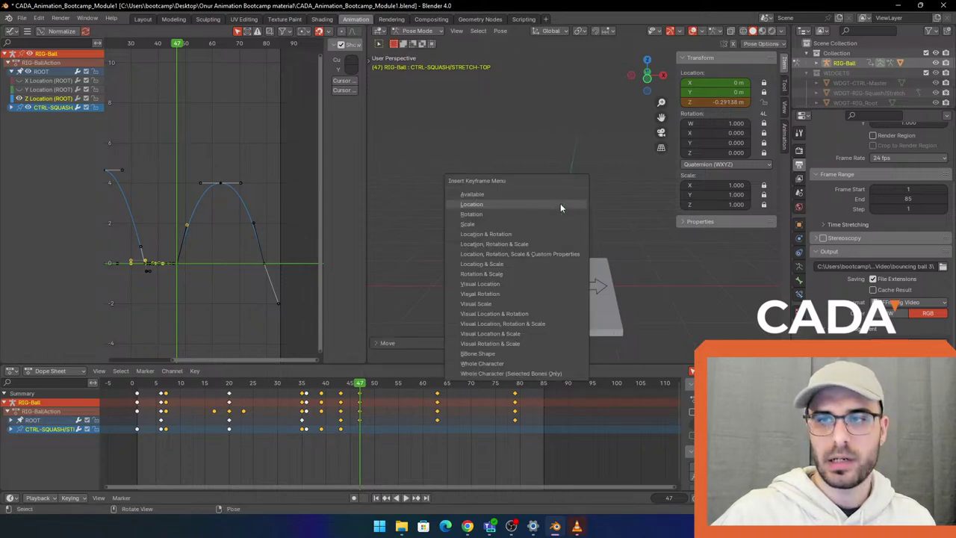
{"action": "left_click", "coordinate": [560, 203]}
At frame 48, raise the ball's top squash/stretch control to about 0.23 m on Z and insert a Location keyframe
{"action": "key", "text": "Right"}
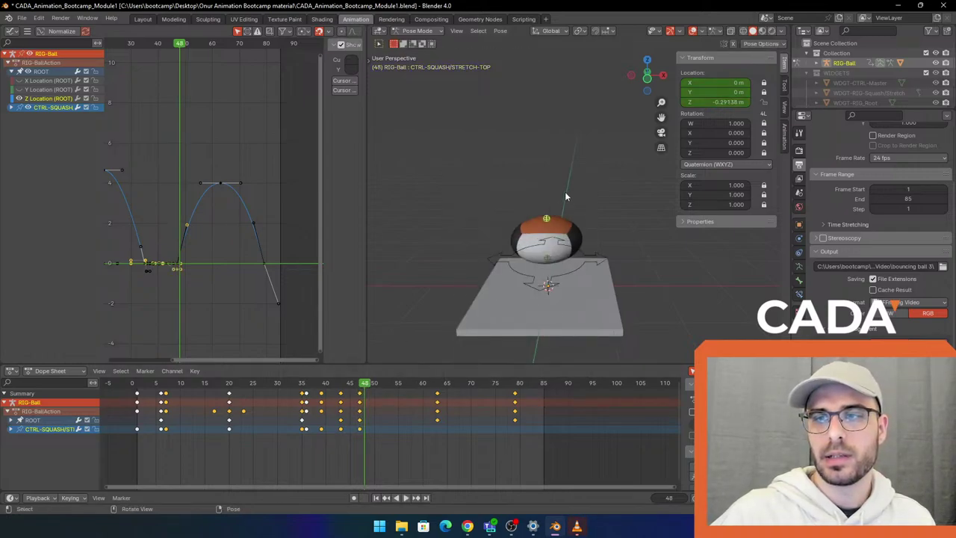
{"action": "key", "text": "g"}
{"action": "left_click", "coordinate": [585, 143]}
{"action": "key", "text": "i"}
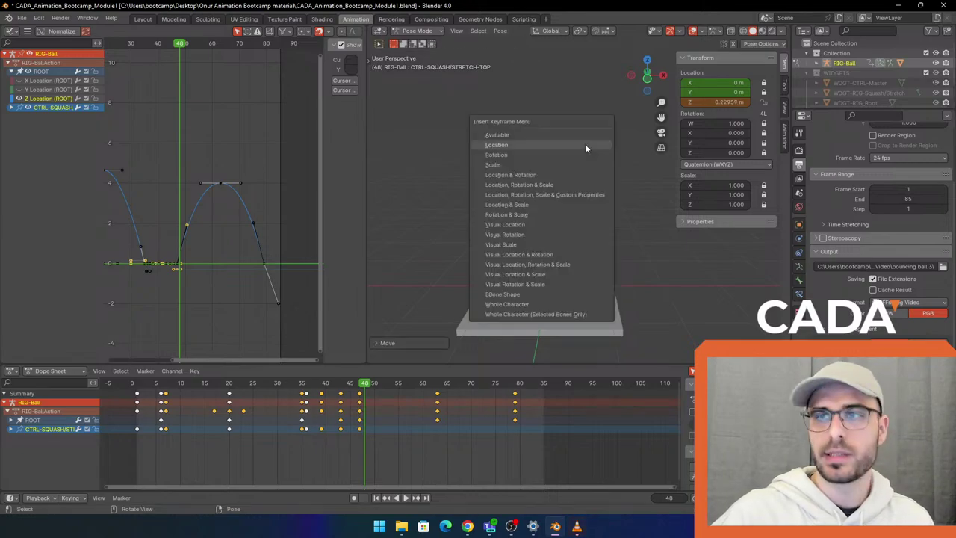
{"action": "left_click", "coordinate": [585, 143]}
At the frame 63 peak, reset the top squash/stretch control's Z location to 0 m and insert a Location keyframe
{"action": "key", "text": "space"}
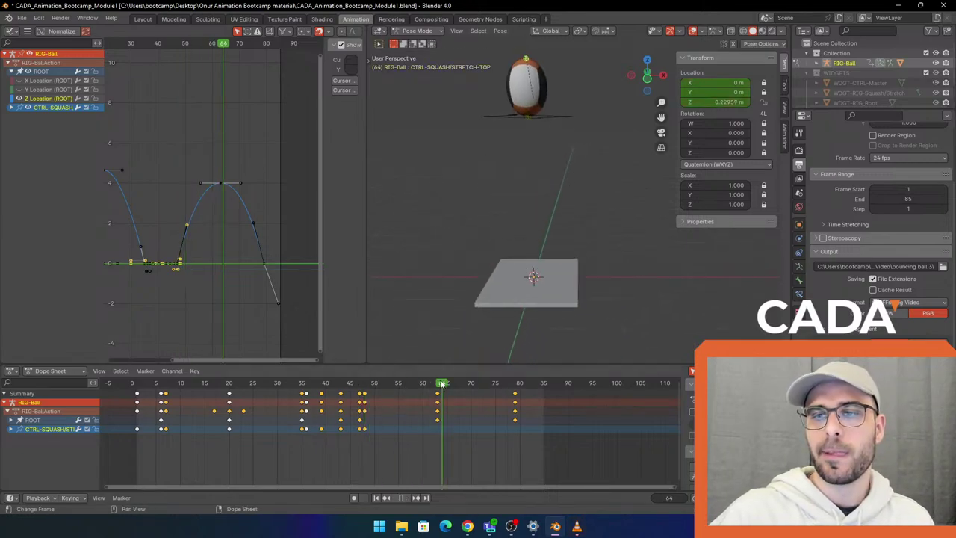
{"action": "left_click_drag", "start_coordinate": [442, 383], "coordinate": [438, 383]}
{"action": "key", "text": "space"}
{"action": "middle_click_drag", "start_coordinate": [588, 140], "coordinate": [583, 169], "text": "shift"}
{"action": "left_click", "coordinate": [721, 103]}
{"action": "type", "text": "0"}
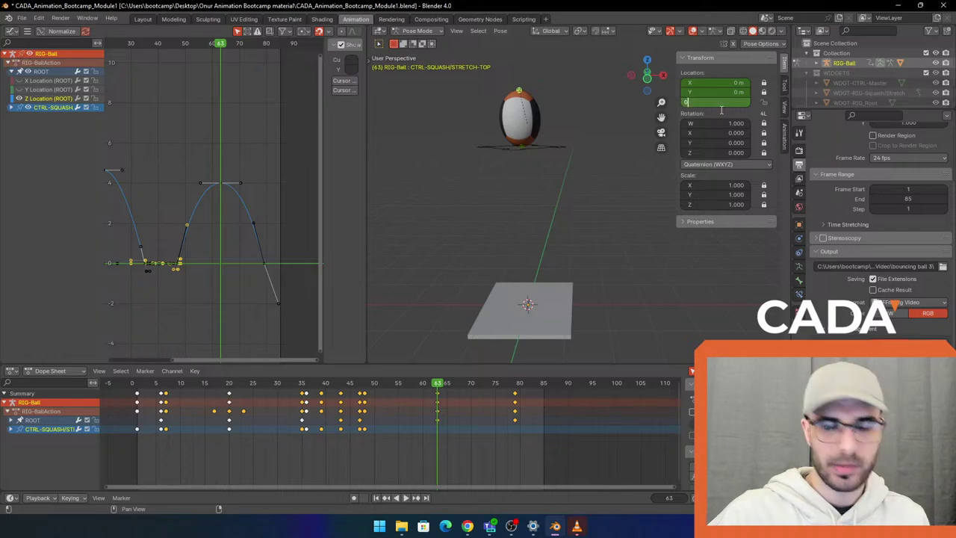
{"action": "key", "text": "Return"}
{"action": "key", "text": "i"}
{"action": "left_click", "coordinate": [587, 147]}
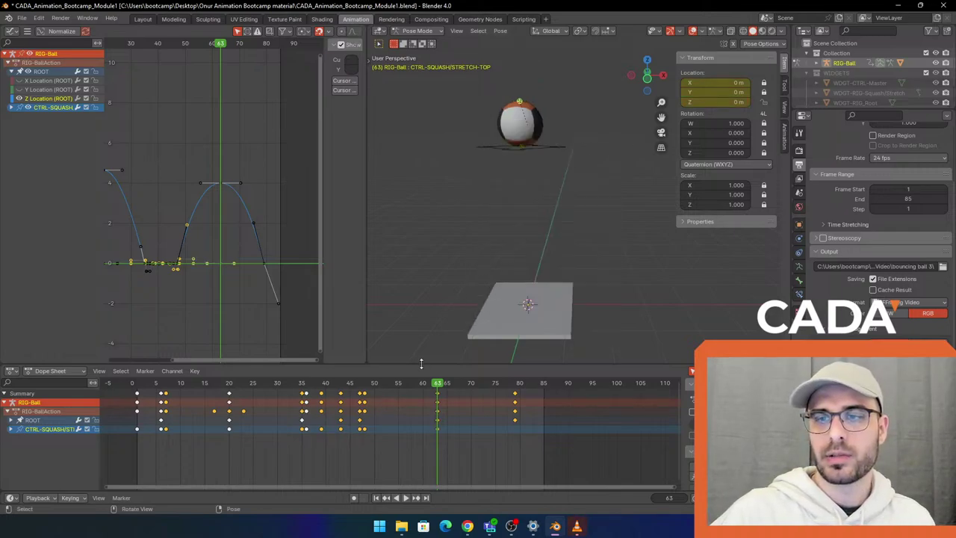
At frame 79, raise the top squash/stretch control to about 0.25 m on Z and insert a Location keyframe
{"action": "key", "text": "space"}
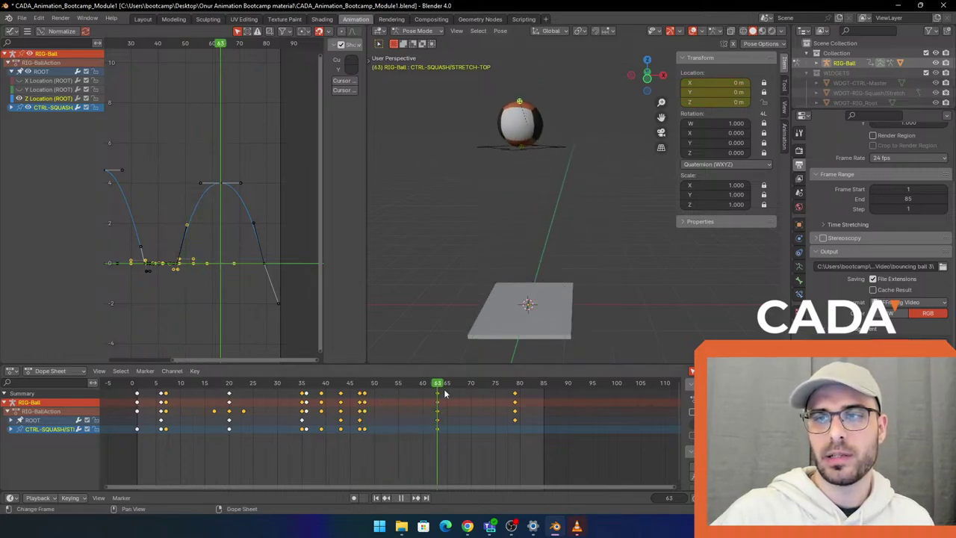
{"action": "key", "text": "space"}
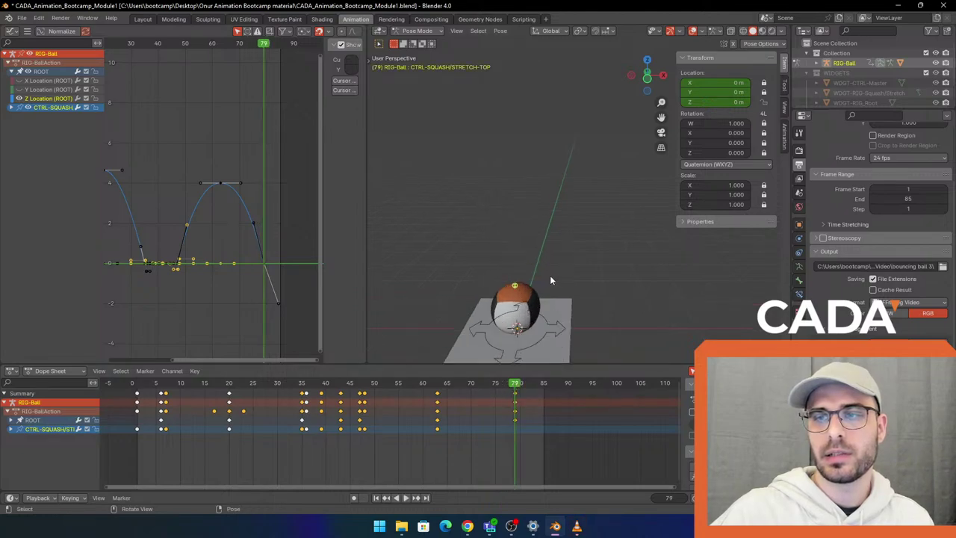
{"action": "key", "text": "g"}
{"action": "left_click", "coordinate": [558, 261]}
{"action": "middle_click_drag", "start_coordinate": [562, 294], "coordinate": [603, 242]}
{"action": "key", "text": "i"}
{"action": "left_click", "coordinate": [607, 217]}
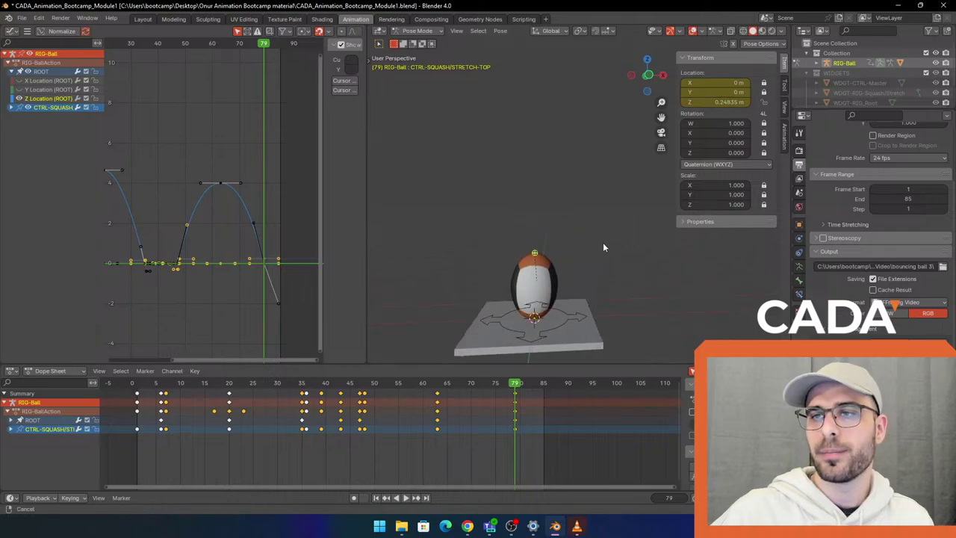
At frame 80, lower the top squash/stretch control to about -0.25 m on Z and insert a Location keyframe
{"action": "left_click_drag", "start_coordinate": [436, 389], "coordinate": [514, 394]}
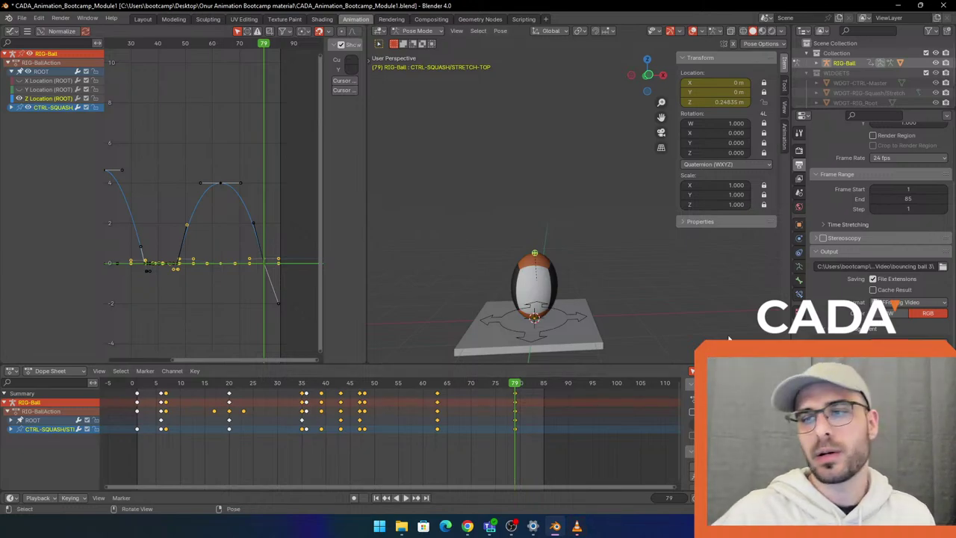
{"action": "key", "text": "space"}
{"action": "middle_click_drag", "start_coordinate": [570, 302], "coordinate": [606, 290]}
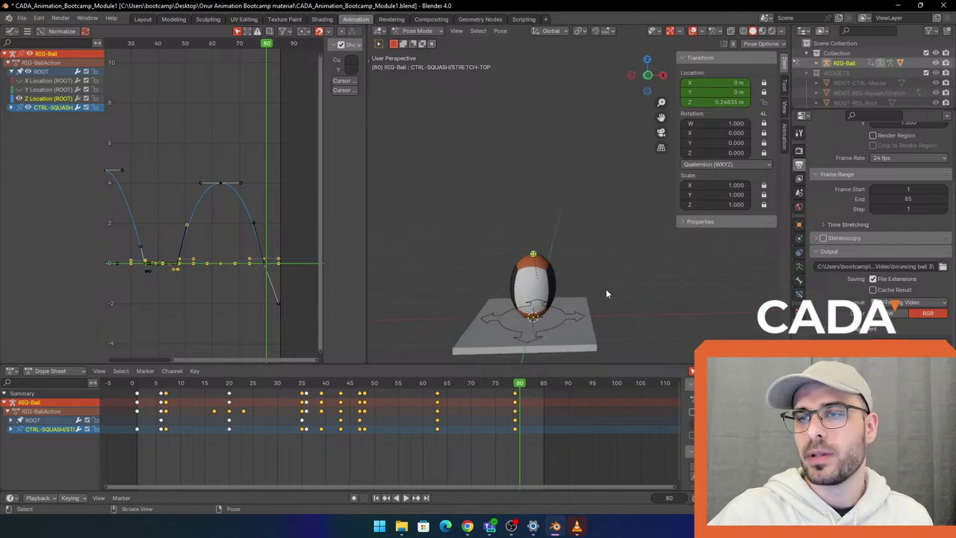
{"action": "key", "text": "g"}
{"action": "left_click", "coordinate": [614, 275]}
{"action": "key", "text": "i"}
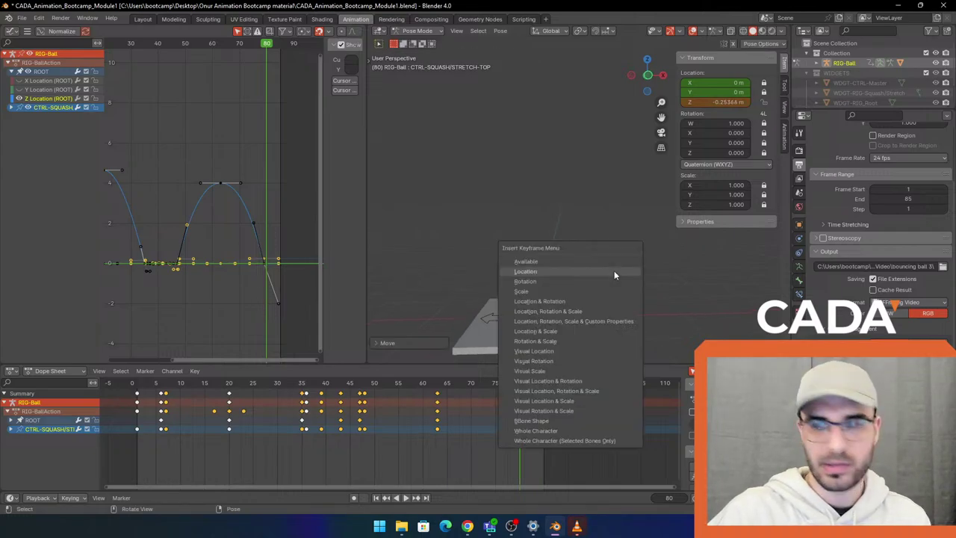
{"action": "left_click", "coordinate": [614, 272]}
At frame 85, set the top squash/stretch control's Z location to 0 m and insert a Location keyframe
{"action": "left_click_drag", "start_coordinate": [522, 390], "coordinate": [544, 387]}
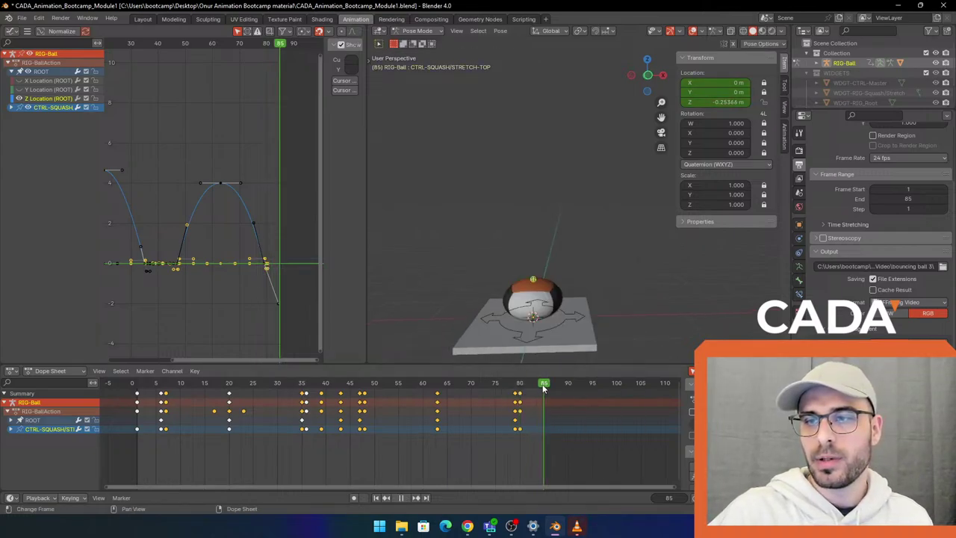
{"action": "left_click", "coordinate": [710, 102]}
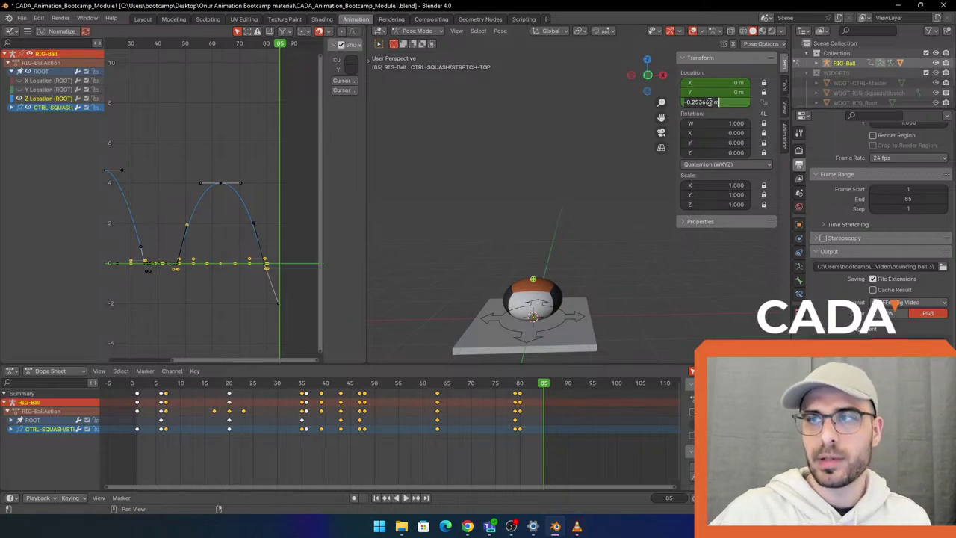
{"action": "type", "text": "0"}
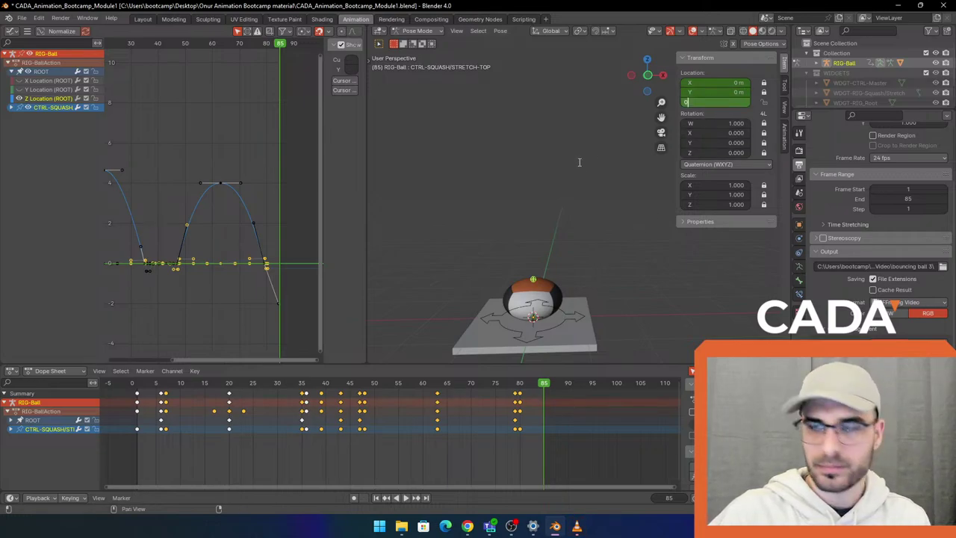
{"action": "key", "text": "Return"}
{"action": "key", "text": "i"}
{"action": "left_click", "coordinate": [581, 166]}
Scrub and play the animation to review the squash and stretch of the second bounce and landing
{"action": "left_click", "coordinate": [520, 392]}
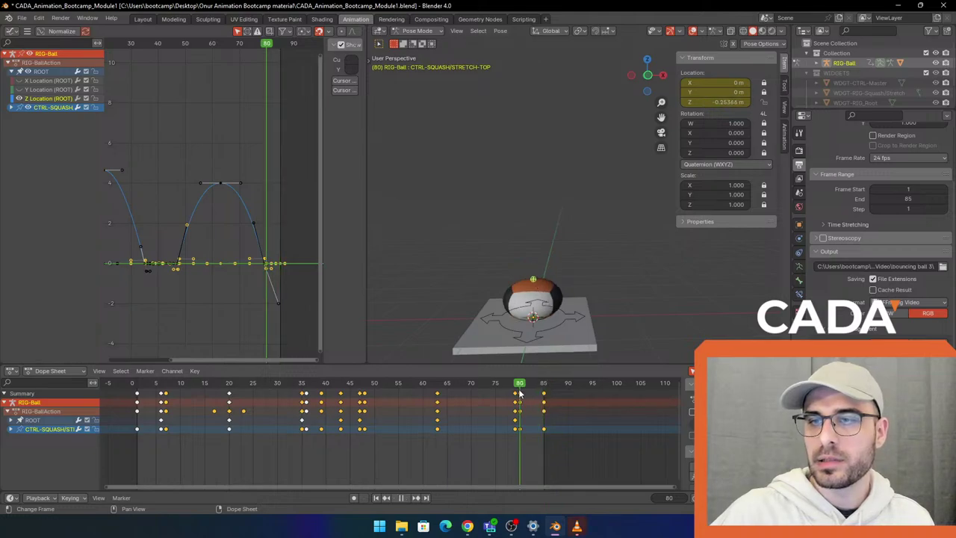
{"action": "left_click_drag", "start_coordinate": [520, 392], "coordinate": [441, 385]}
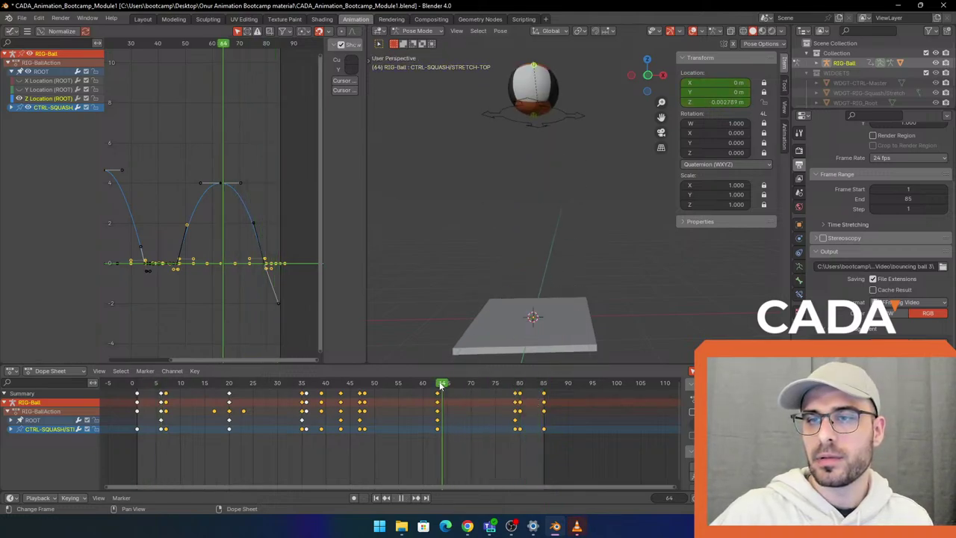
{"action": "key", "text": "space"}
{"action": "middle_click_drag", "start_coordinate": [516, 354], "coordinate": [488, 277]}
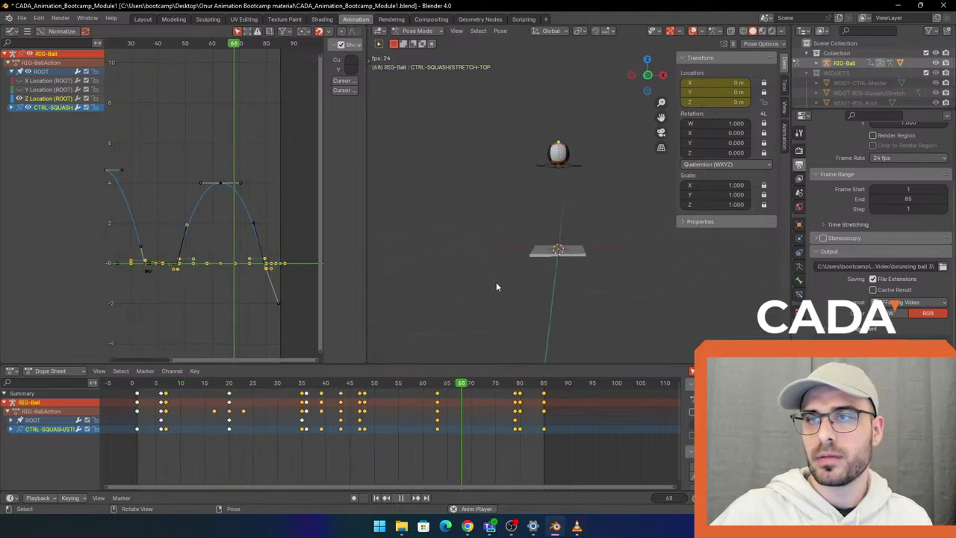
{"action": "key", "text": "space"}
At frame 82, raise the top squash/stretch control to about 0.05 m on Z and insert a Location keyframe
{"action": "scroll", "coordinate": [516, 289], "scroll_direction": "up", "scroll_amount": 3}
{"action": "left_click_drag", "start_coordinate": [527, 384], "coordinate": [530, 387]}
{"action": "scroll", "coordinate": [581, 251], "scroll_direction": "up", "scroll_amount": 2}
{"action": "key", "text": "g"}
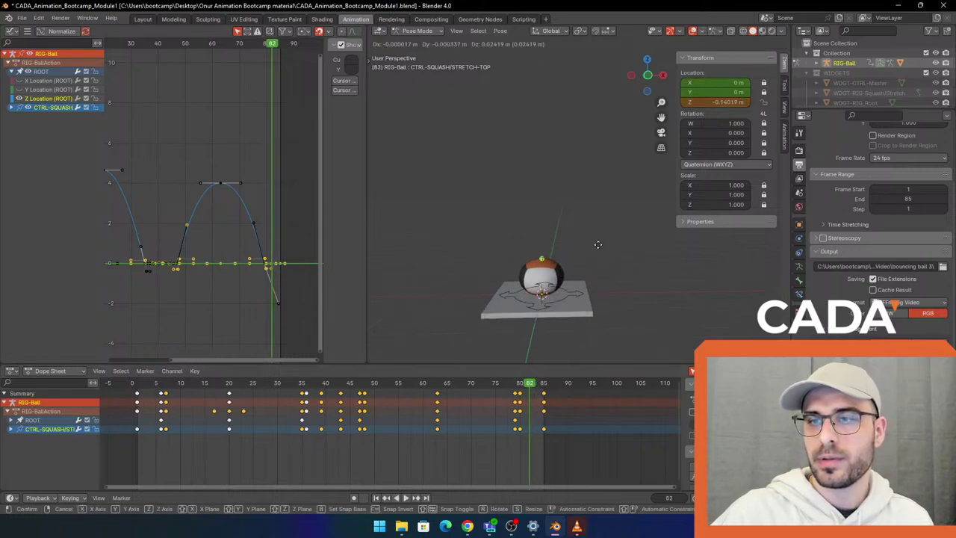
{"action": "left_click", "coordinate": [597, 239]}
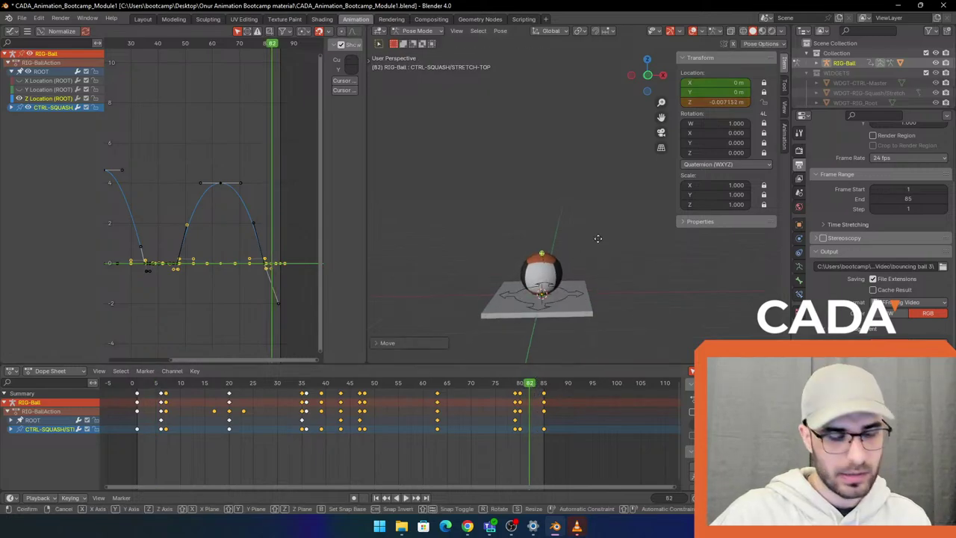
{"action": "key", "text": "i"}
{"action": "left_click", "coordinate": [597, 236]}
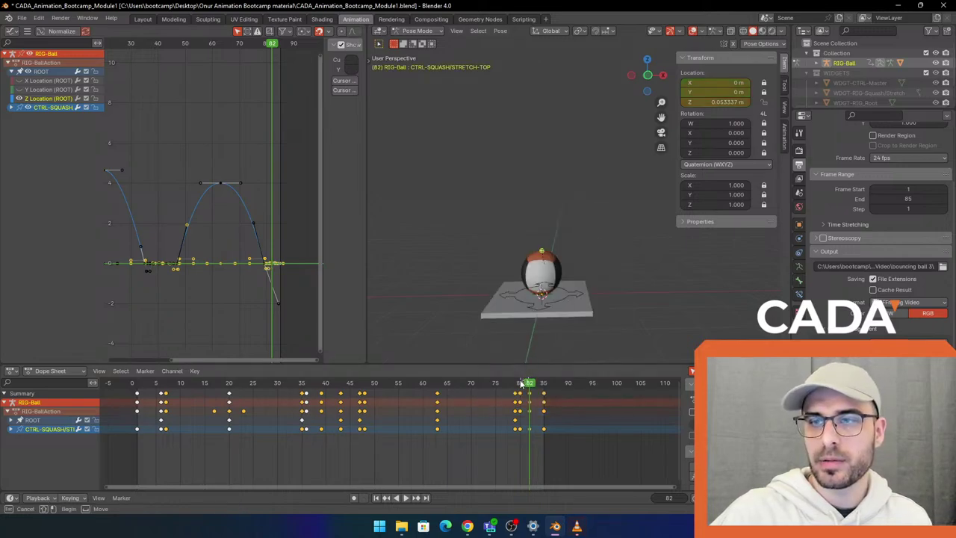
Strengthen the frame 48 stretch by raising the top control to about 0.4 m on Z, rekey its Location, and play the result
{"action": "key", "text": "shift+ctrl+space"}
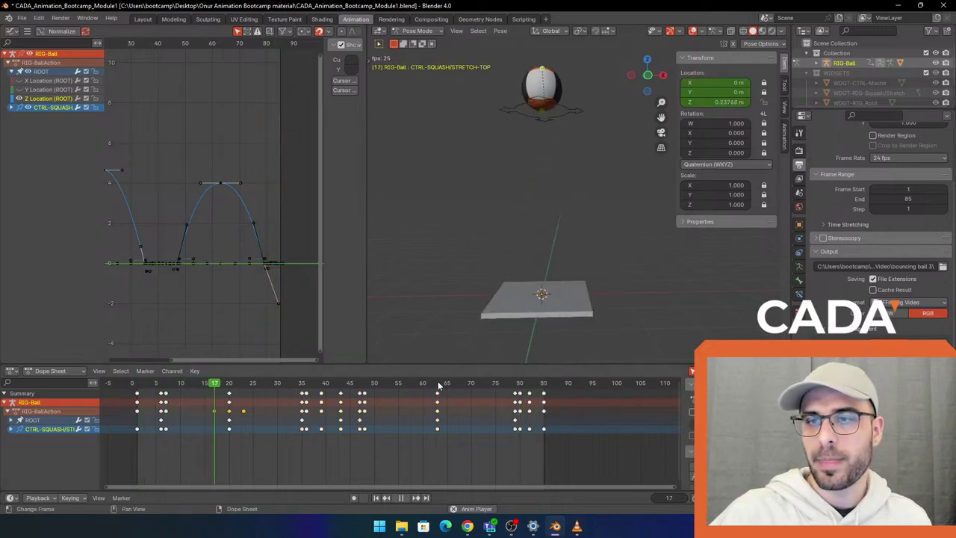
{"action": "left_click_drag", "start_coordinate": [388, 388], "coordinate": [363, 398]}
{"action": "key", "text": "g"}
{"action": "left_click", "coordinate": [557, 233]}
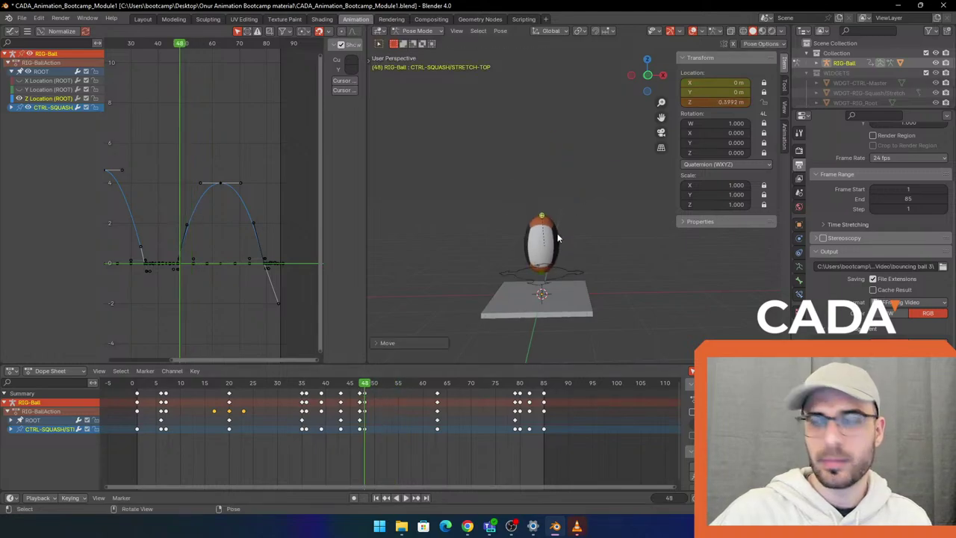
{"action": "key", "text": "i"}
{"action": "left_click", "coordinate": [557, 233]}
{"action": "key", "text": "space"}
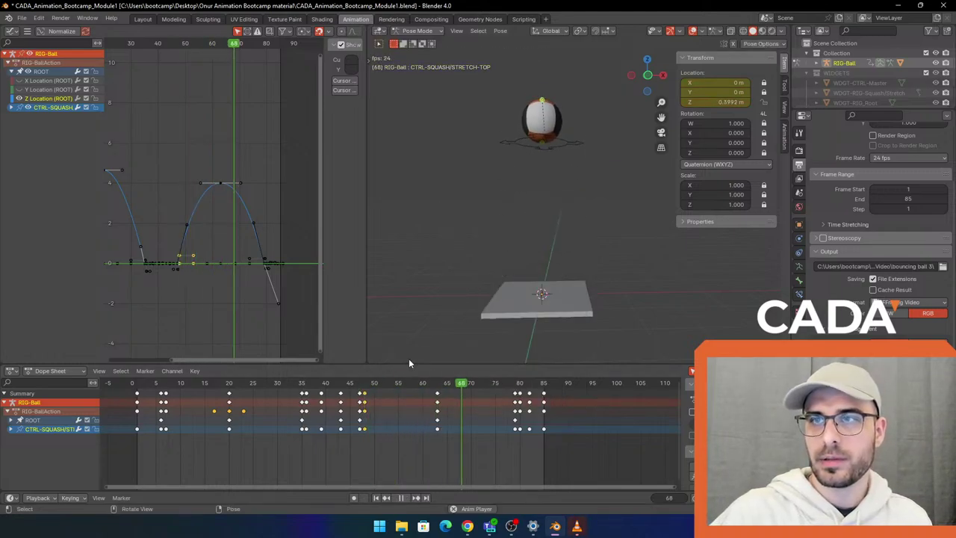
{"action": "key", "text": "space"}
At frame 63, raise the bottom squash/stretch control to about 0.08 m on Z and insert a Location keyframe
{"action": "left_click", "coordinate": [438, 383]}
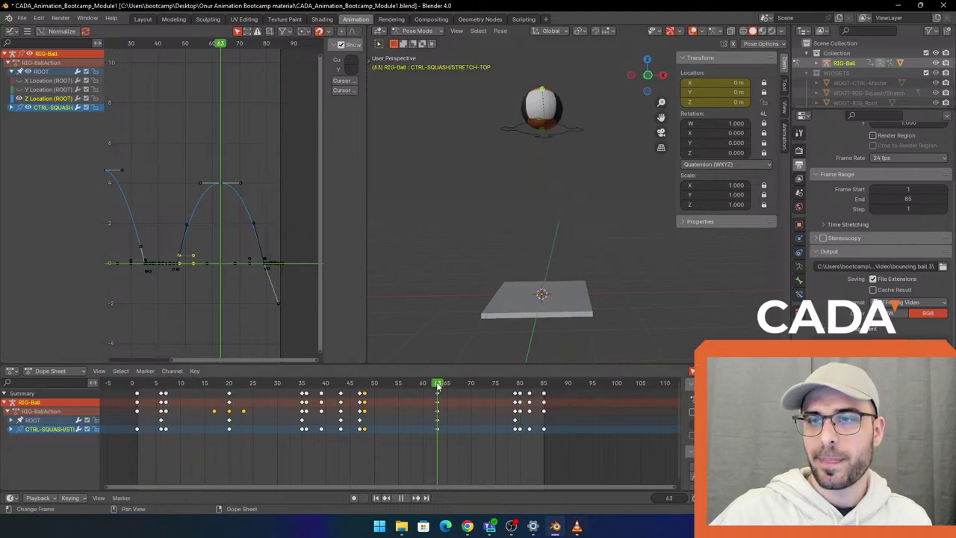
{"action": "left_click", "coordinate": [548, 132]}
{"action": "scroll", "coordinate": [556, 137], "scroll_direction": "up", "scroll_amount": 2}
{"action": "middle_click_drag", "start_coordinate": [556, 137], "coordinate": [636, 253], "text": "shift"}
{"action": "scroll", "coordinate": [636, 253], "scroll_direction": "up", "scroll_amount": 1}
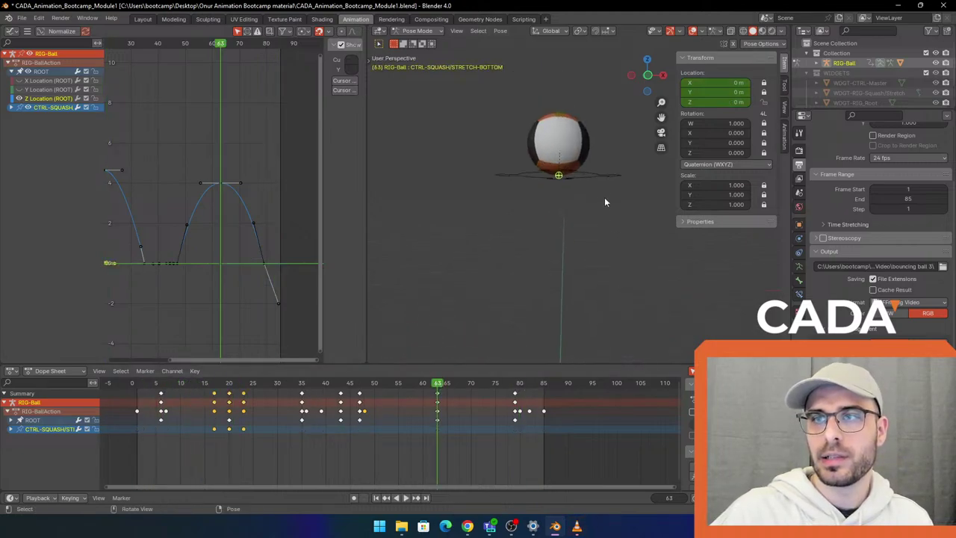
{"action": "key", "text": "g"}
{"action": "left_click", "coordinate": [611, 189]}
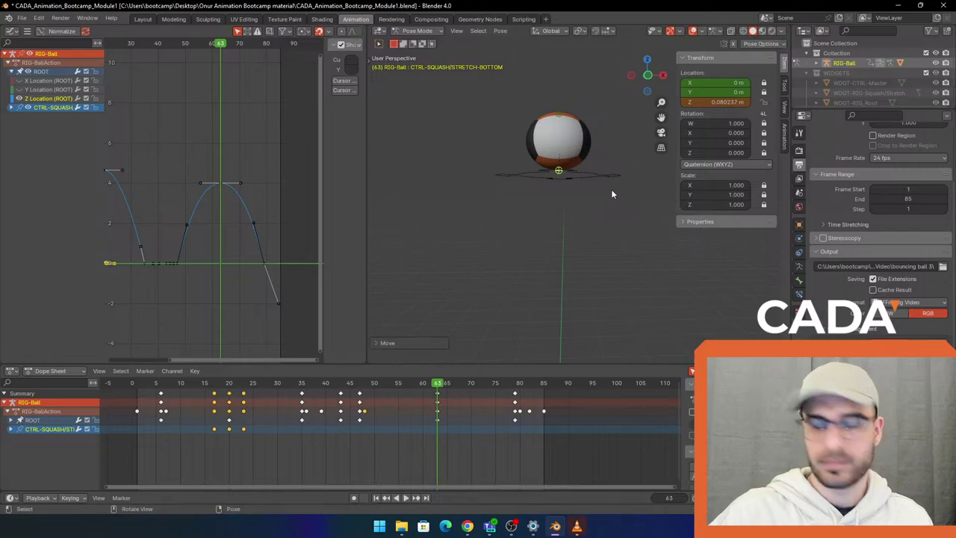
{"action": "key", "text": "i"}
{"action": "left_click", "coordinate": [611, 192]}
At frame 60, set the bottom squash/stretch control's Z location to 0 m and insert a Location keyframe
{"action": "left_click", "coordinate": [423, 383]}
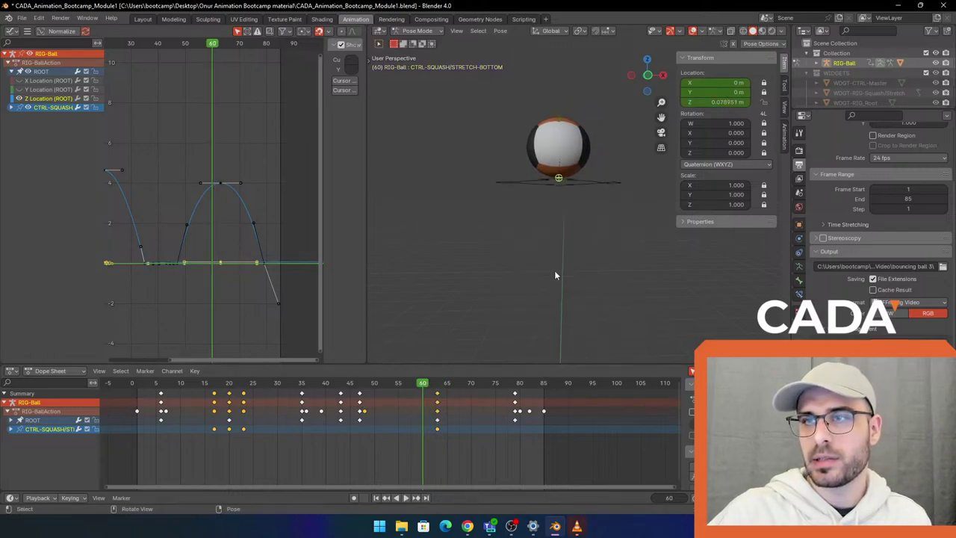
{"action": "key", "text": "g"}
{"action": "left_click", "coordinate": [595, 251]}
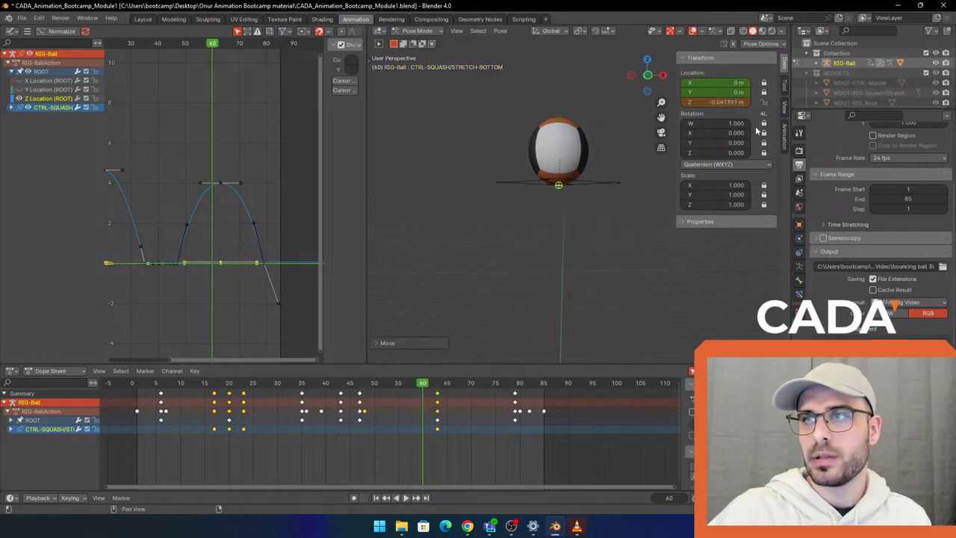
{"action": "key", "text": "Return"}
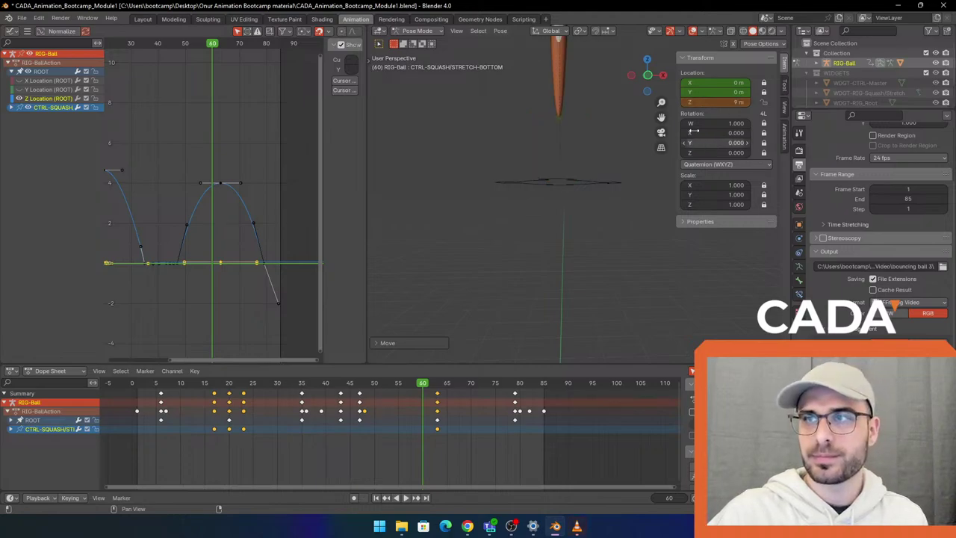
{"action": "type", "text": "0"}
{"action": "key", "text": "Return"}
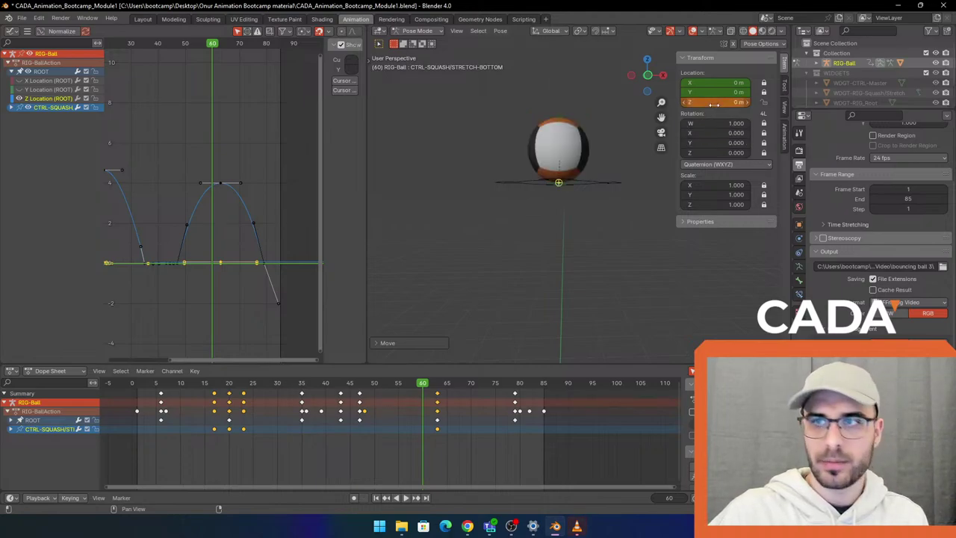
{"action": "key", "text": "i"}
{"action": "left_click", "coordinate": [608, 195]}
At frame 67, set the bottom squash/stretch control's Z location to 0 m and insert a Location keyframe
{"action": "left_click_drag", "start_coordinate": [424, 389], "coordinate": [456, 389]}
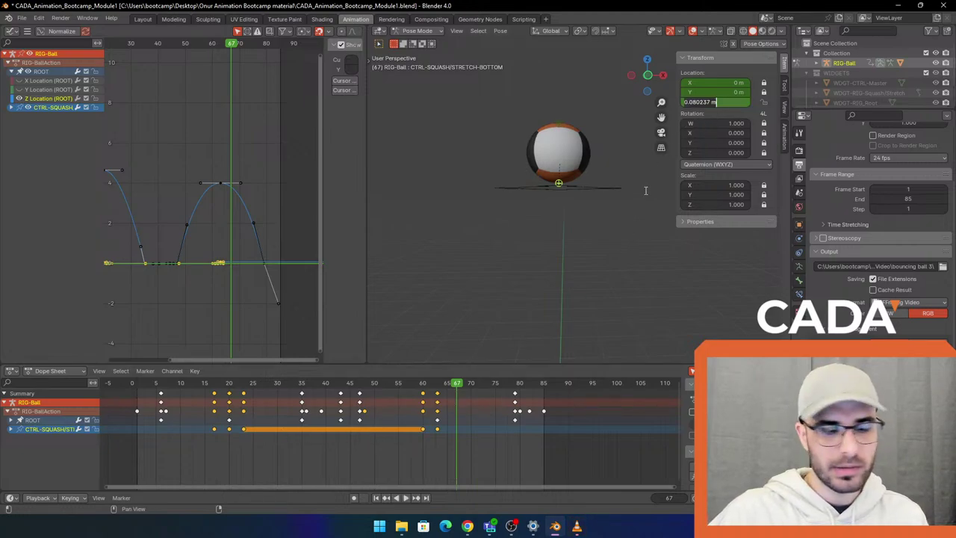
{"action": "type", "text": "0"}
{"action": "key", "text": "Return"}
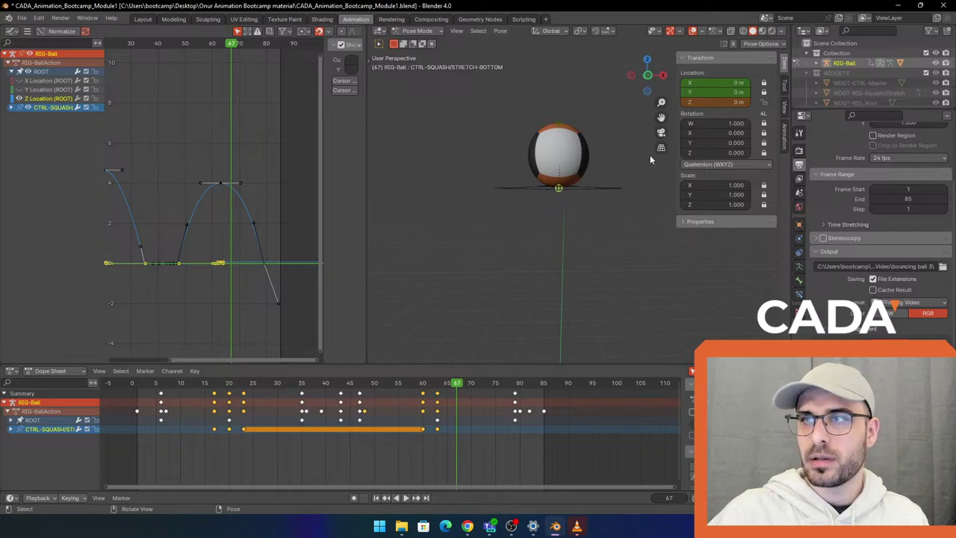
{"action": "key", "text": "i"}
{"action": "left_click", "coordinate": [586, 223]}
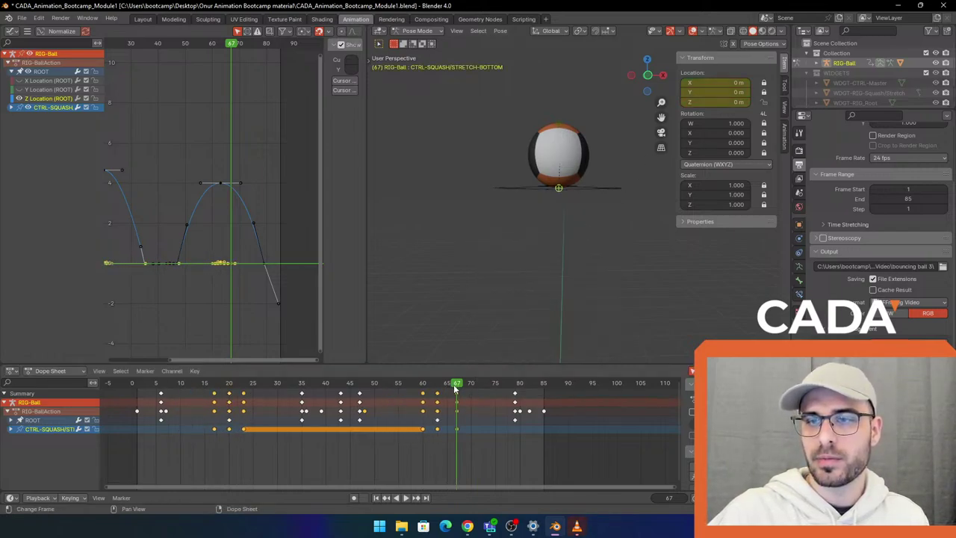
Play the animation to review the bottom control's slight squash at the second peak
{"action": "left_click_drag", "start_coordinate": [453, 398], "coordinate": [398, 399]}
{"action": "key", "text": "space"}
{"action": "scroll", "coordinate": [565, 249], "scroll_direction": "down", "scroll_amount": 5}
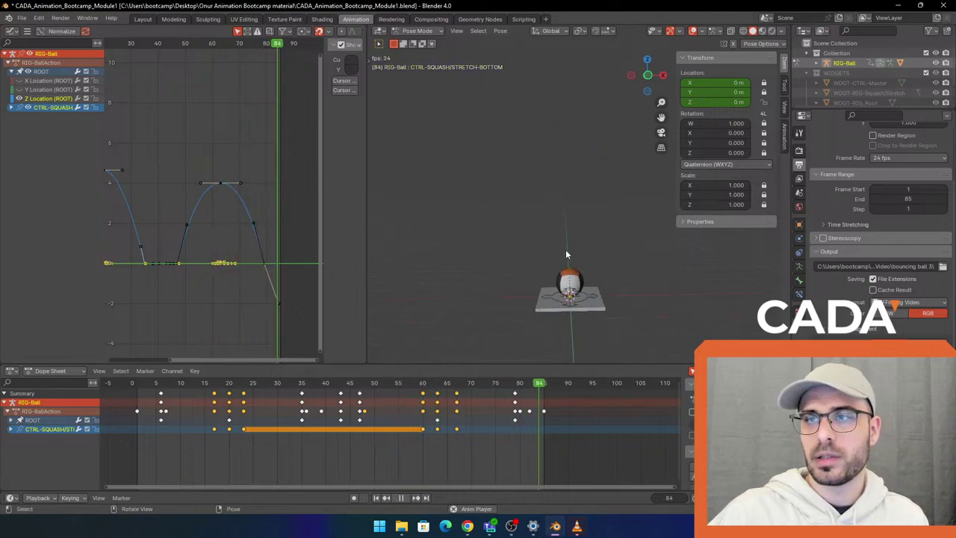
{"action": "key", "text": "space"}
Move the bottom control's frame 60 keyframe to frame 59 and play the animation
{"action": "left_click", "coordinate": [428, 396]}
{"action": "left_click_drag", "start_coordinate": [424, 393], "coordinate": [421, 389]}
{"action": "key", "text": "space"}
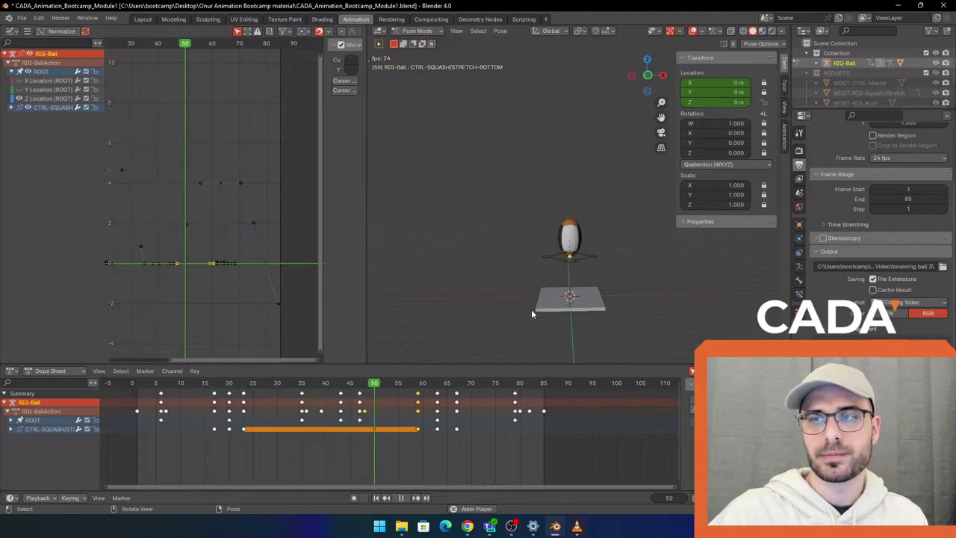
Resize the handles of the root Z Location keyframe at the first peak, frame 20, to reshape the bounce arc
{"action": "key", "text": "space"}
{"action": "middle_click_drag", "start_coordinate": [418, 218], "coordinate": [533, 216], "text": "shift"}
{"action": "middle_click_drag", "start_coordinate": [108, 182], "coordinate": [196, 181]}
{"action": "left_click_drag", "start_coordinate": [148, 164], "coordinate": [214, 186]}
{"action": "scroll", "coordinate": [206, 169], "scroll_direction": "up", "scroll_amount": 3}
{"action": "key", "text": "s"}
{"action": "left_click", "coordinate": [269, 161]}
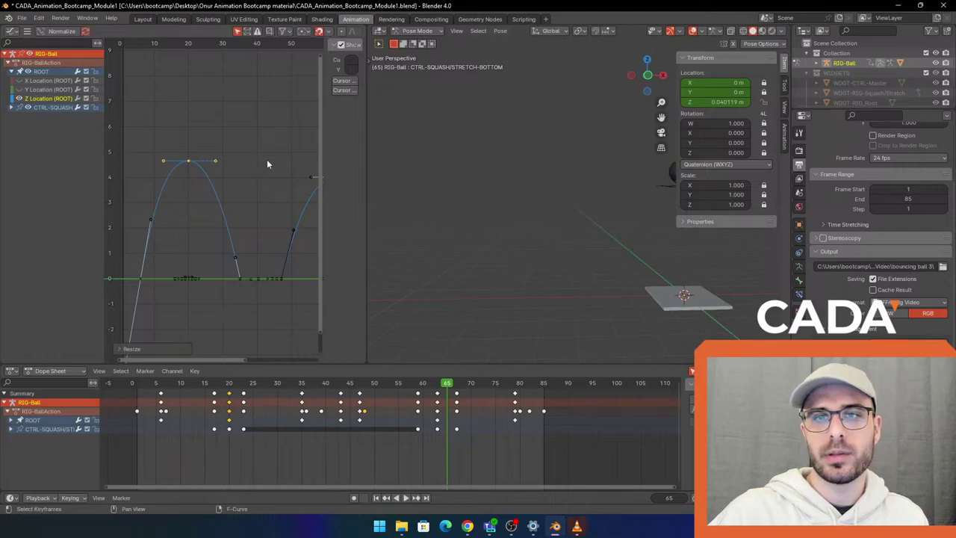
Move the incoming handle of the root Z Location keyframe at frame 35 to about frame 31, value 2.4
{"action": "scroll", "coordinate": [254, 217], "scroll_direction": "up", "scroll_amount": 1}
{"action": "left_click", "coordinate": [237, 260]}
{"action": "scroll", "coordinate": [243, 258], "scroll_direction": "up", "scroll_amount": 1}
{"action": "key", "text": "g"}
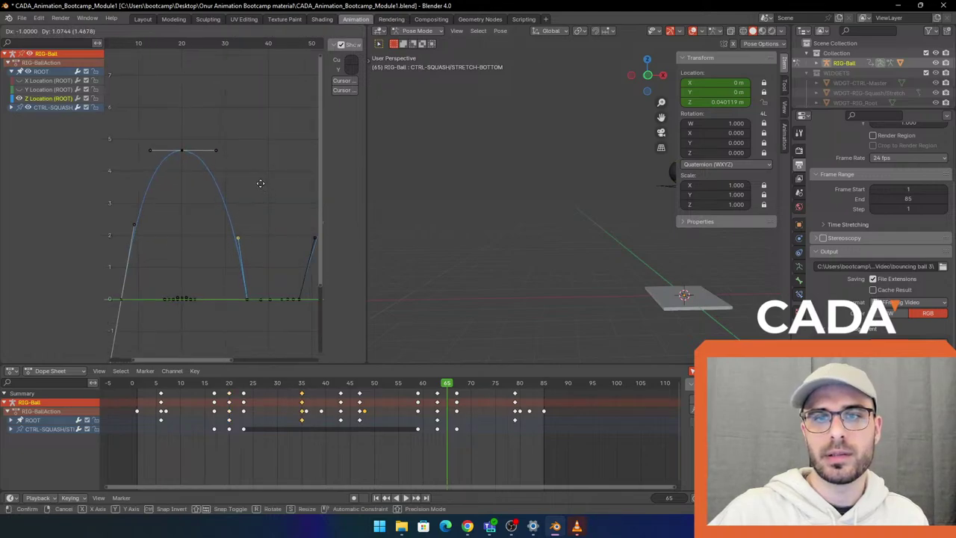
{"action": "left_click", "coordinate": [251, 169]}
Play the animation to review the reshaped first bounce, and scrub to the second peak at frame 63
{"action": "scroll", "coordinate": [640, 233], "scroll_direction": "down", "scroll_amount": 2}
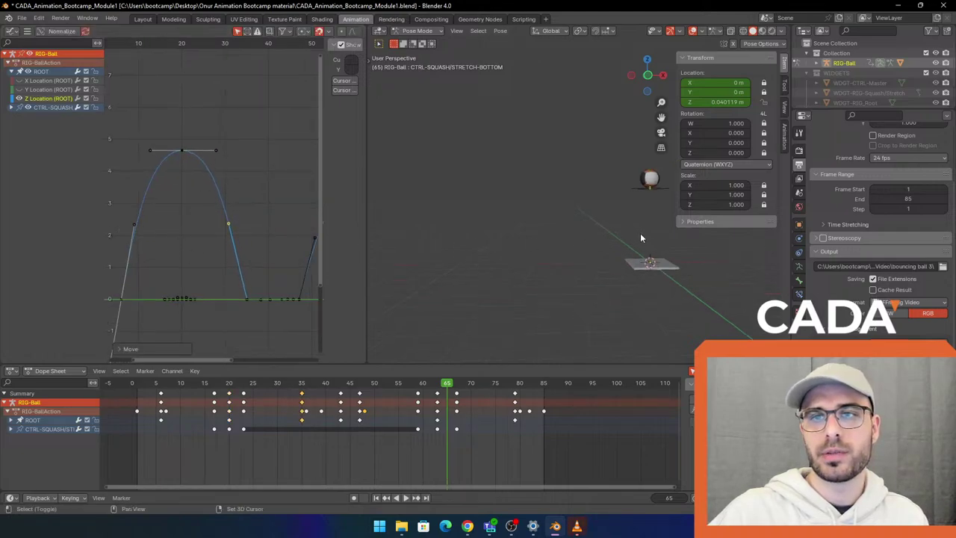
{"action": "middle_click_drag", "start_coordinate": [640, 233], "coordinate": [601, 240], "text": "shift"}
{"action": "left_click_drag", "start_coordinate": [334, 384], "coordinate": [138, 390]}
{"action": "key", "text": "space"}
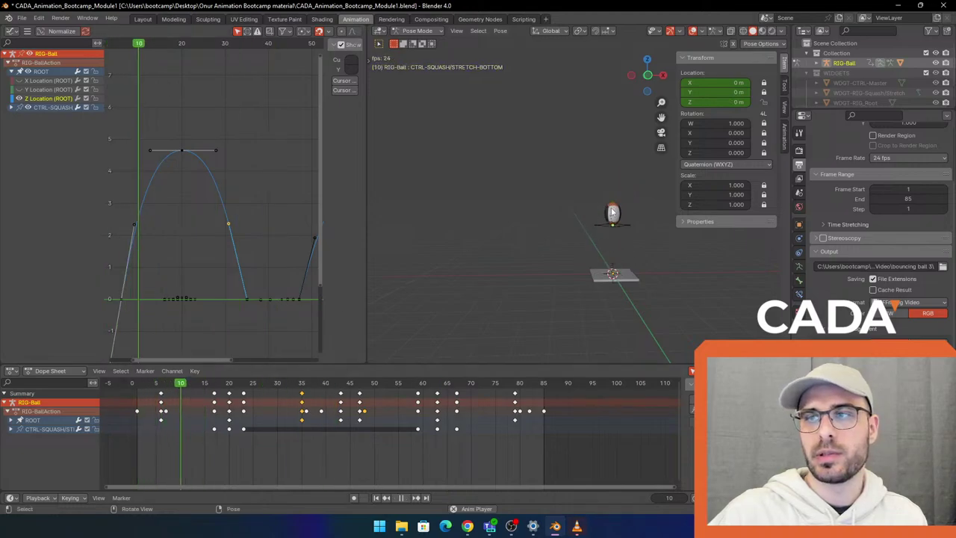
{"action": "middle_click_drag", "start_coordinate": [627, 206], "coordinate": [561, 223], "text": "shift"}
{"action": "scroll", "coordinate": [576, 243], "scroll_direction": "up", "scroll_amount": 1}
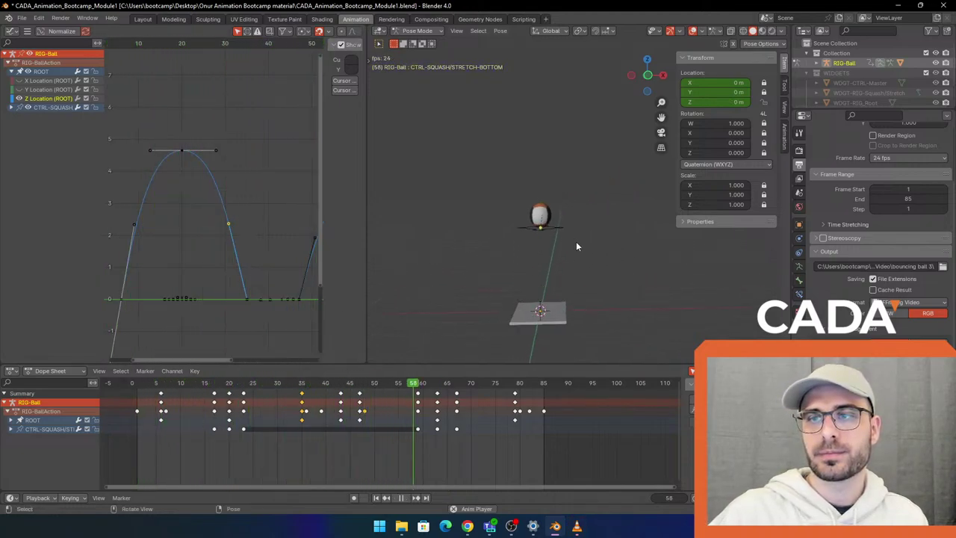
{"action": "key", "text": "space"}
{"action": "left_click", "coordinate": [427, 384]}
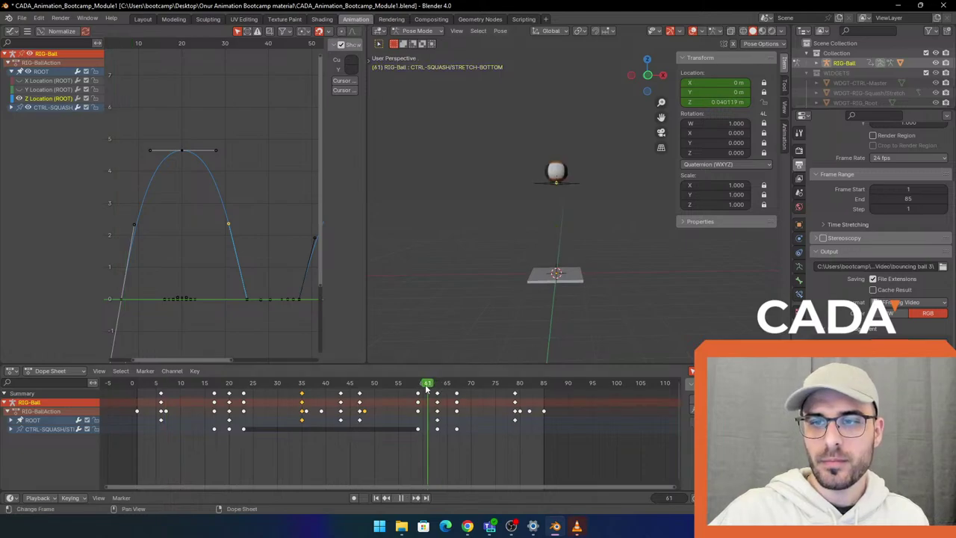
{"action": "mouse_move", "coordinate": [444, 383]}
{"action": "left_mouse_down"}
{"action": "mouse_move", "coordinate": [463, 383]}
{"action": "mouse_move", "coordinate": [437, 383]}
{"action": "left_mouse_up"}
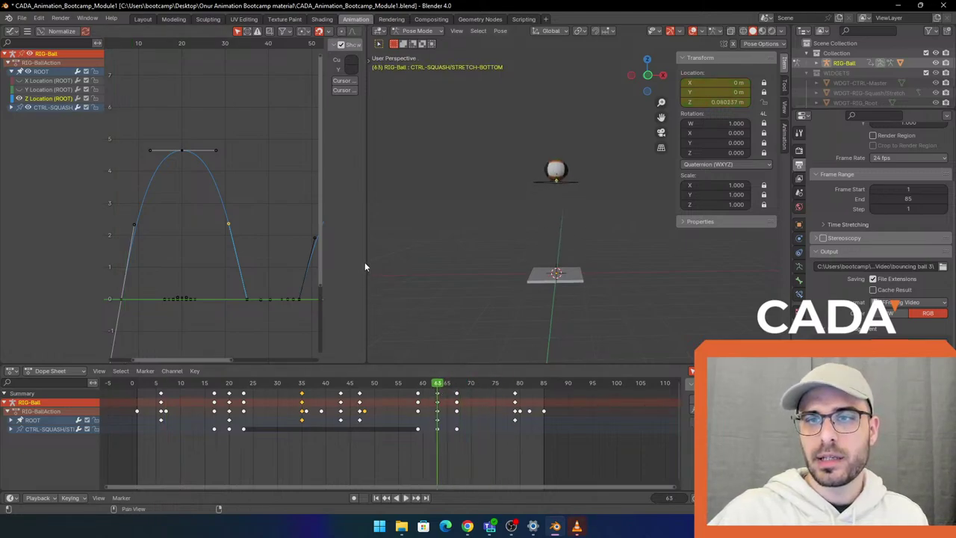
Select the root control, check the takeoff at frame 47, and go to the second landing at frame 79
{"action": "left_click_drag", "start_coordinate": [366, 266], "coordinate": [396, 266]}
{"action": "left_click", "coordinate": [591, 241]}
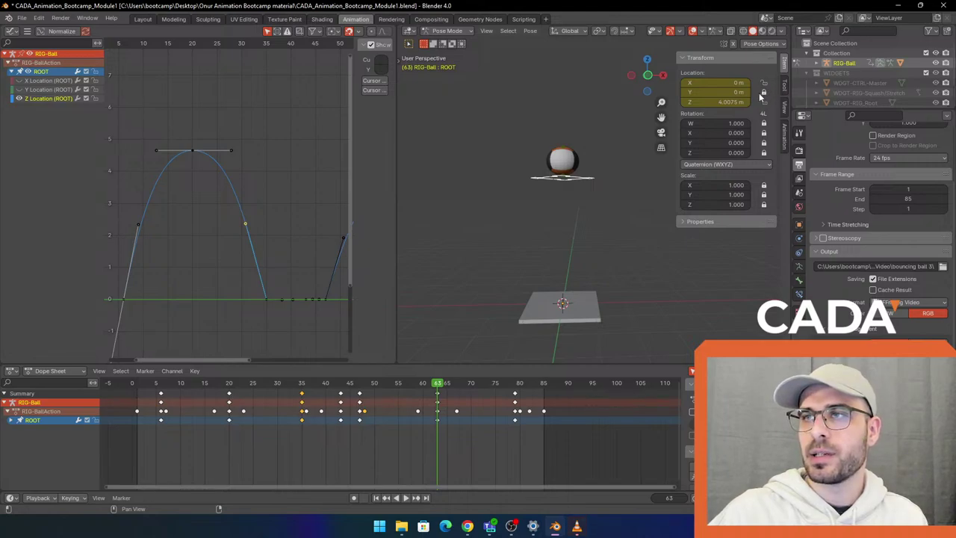
{"action": "middle_click_drag", "start_coordinate": [523, 227], "coordinate": [519, 216], "text": "shift"}
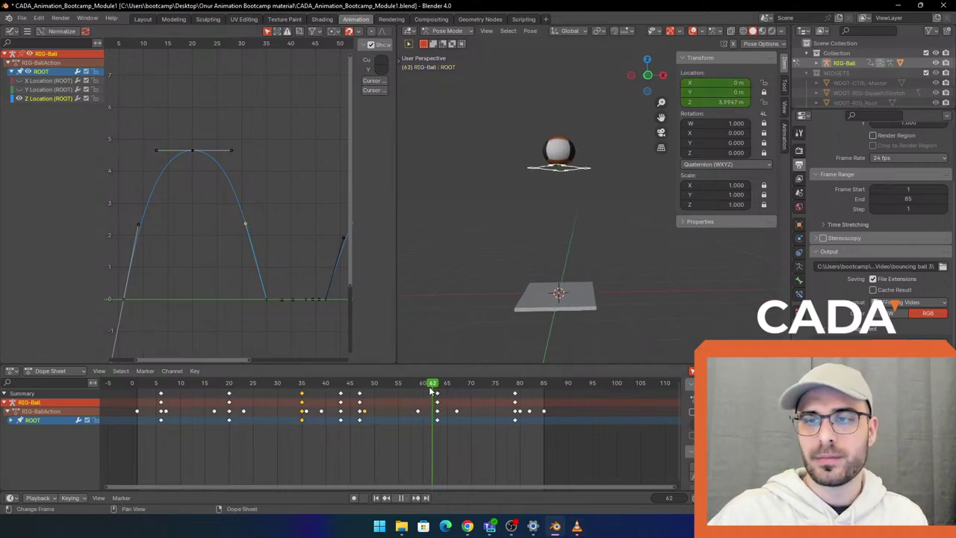
{"action": "left_click_drag", "start_coordinate": [430, 390], "coordinate": [361, 386]}
{"action": "middle_click_drag", "start_coordinate": [645, 279], "coordinate": [569, 323]}
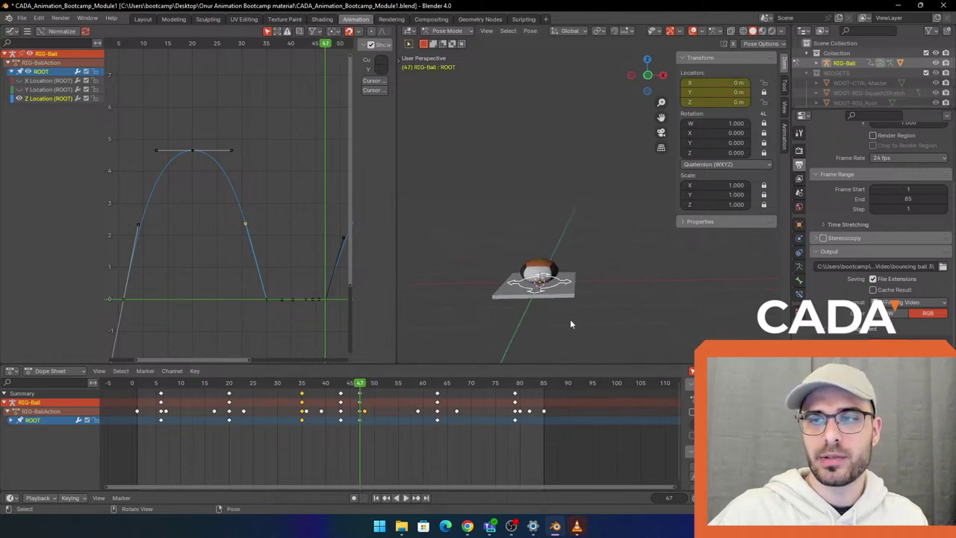
{"action": "left_click_drag", "start_coordinate": [363, 387], "coordinate": [516, 383]}
{"action": "key", "text": "space"}
{"action": "scroll", "coordinate": [622, 289], "scroll_direction": "down", "scroll_amount": 3}
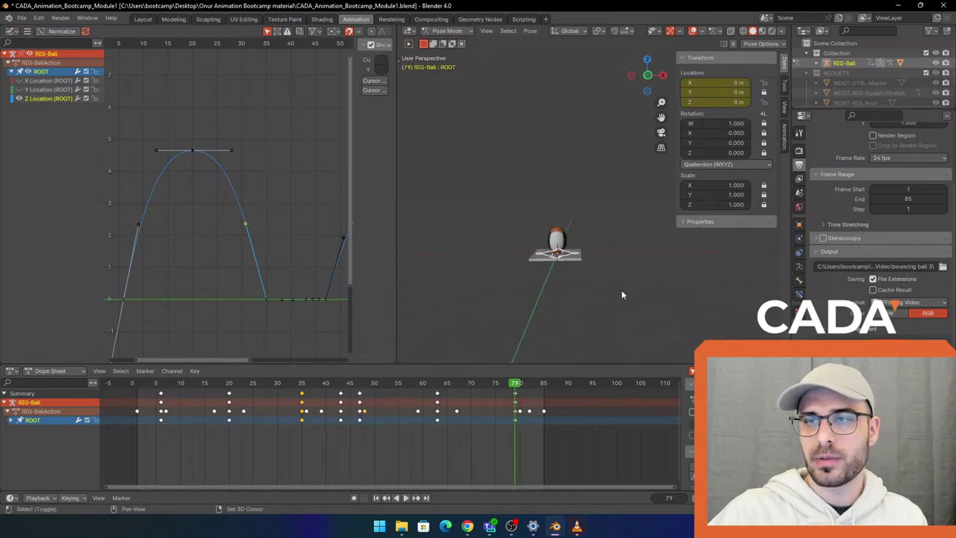
{"action": "middle_click_drag", "start_coordinate": [622, 290], "coordinate": [609, 294], "text": "shift"}
{"action": "key", "text": "g"}
{"action": "left_click", "coordinate": [612, 292]}
{"action": "key", "text": "ctrl+z"}
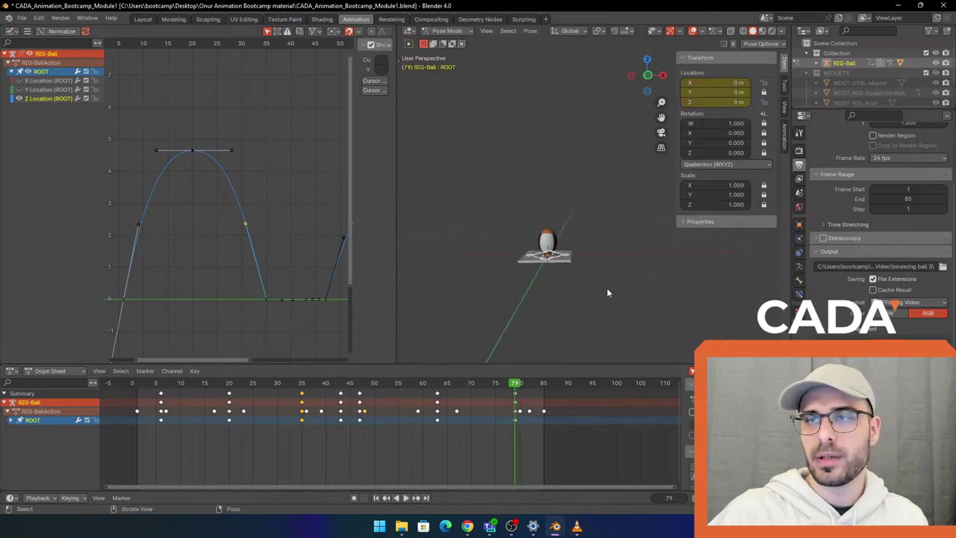
At frame 79, move the root control along X to about 4.77 m and insert a Location keyframe
{"action": "key", "text": "g"}
{"action": "key", "text": "x"}
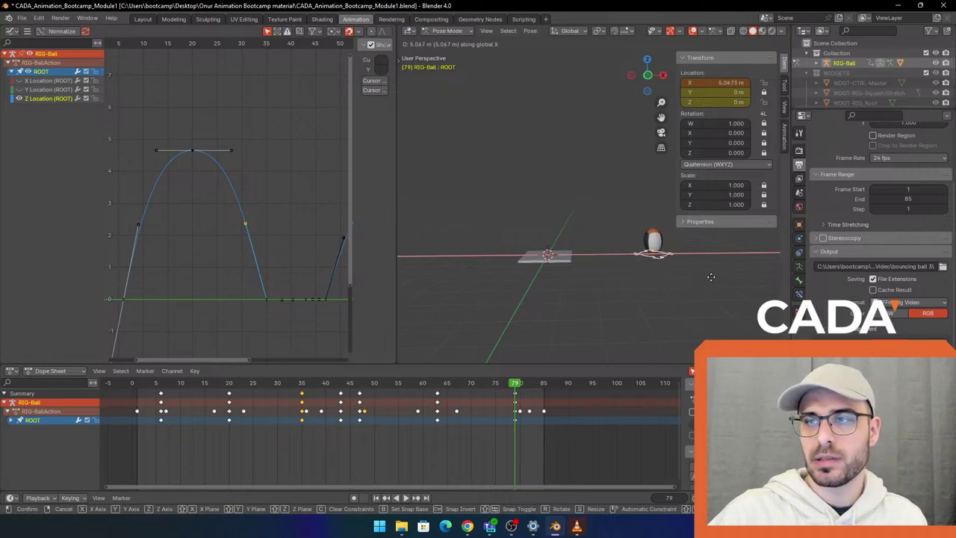
{"action": "left_click", "coordinate": [685, 279]}
{"action": "key", "text": "i"}
{"action": "left_click", "coordinate": [685, 278]}
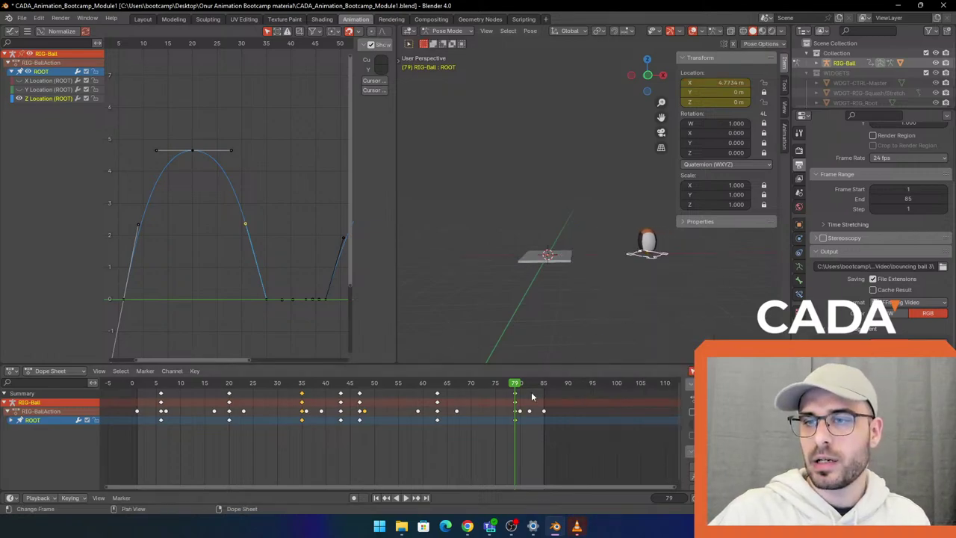
Play the animation from frame 45 to review the ball's sideways travel, and scrub to the second peak around frame 62
{"action": "left_click_drag", "start_coordinate": [521, 392], "coordinate": [349, 392]}
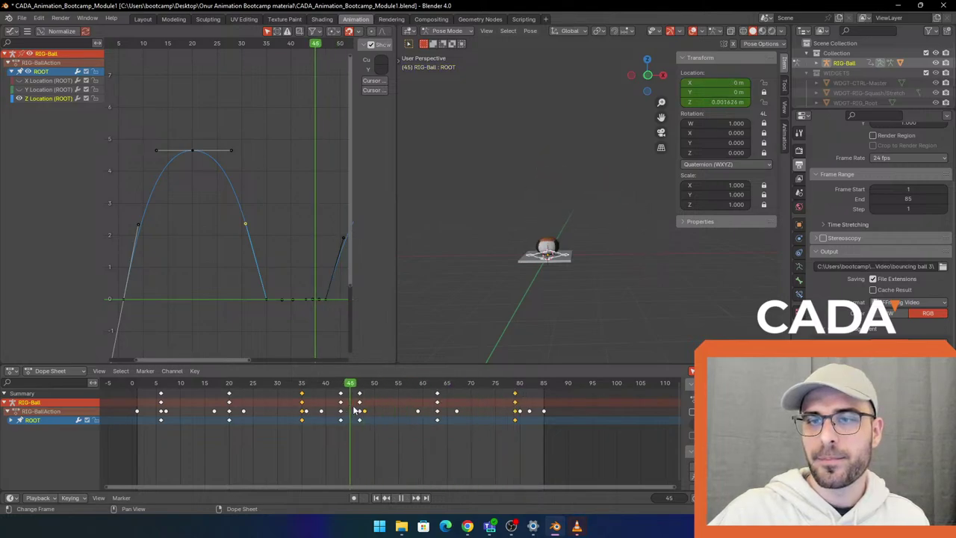
{"action": "key", "text": "space"}
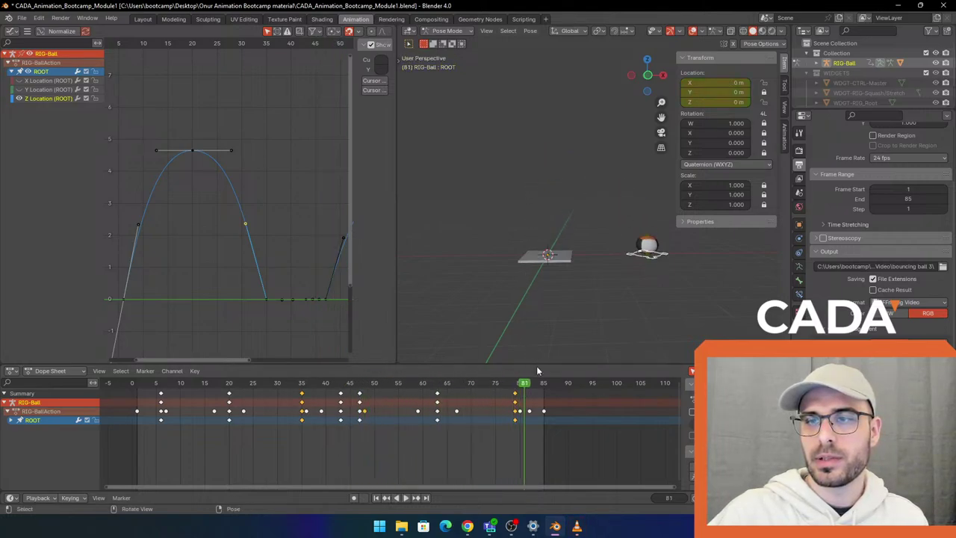
{"action": "left_click", "coordinate": [444, 385]}
{"action": "left_click_drag", "start_coordinate": [443, 387], "coordinate": [432, 389]}
{"action": "key", "text": "space"}
Show only the root's X Location curve in the enlarged Graph Editor and frame the whole curve
{"action": "left_click", "coordinate": [15, 99]}
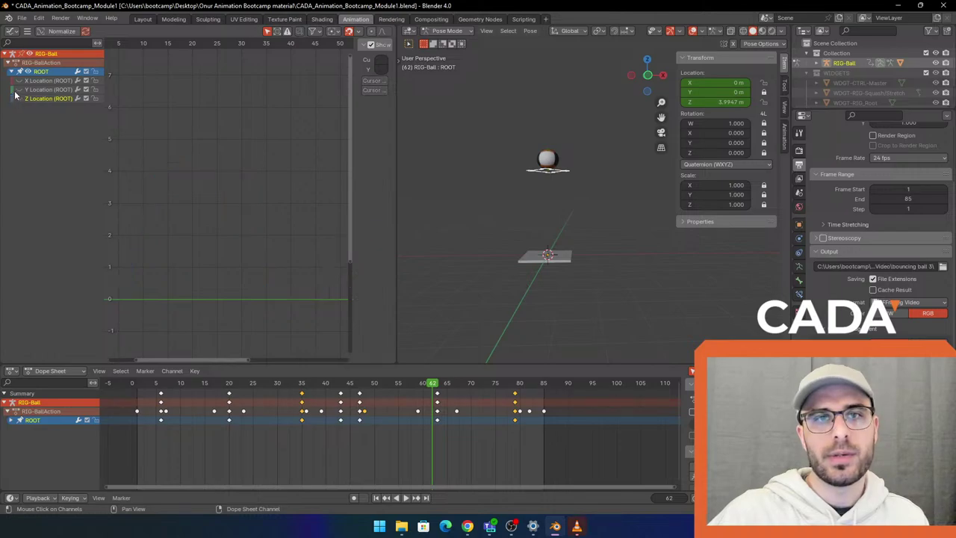
{"action": "left_click_drag", "start_coordinate": [400, 222], "coordinate": [489, 221]}
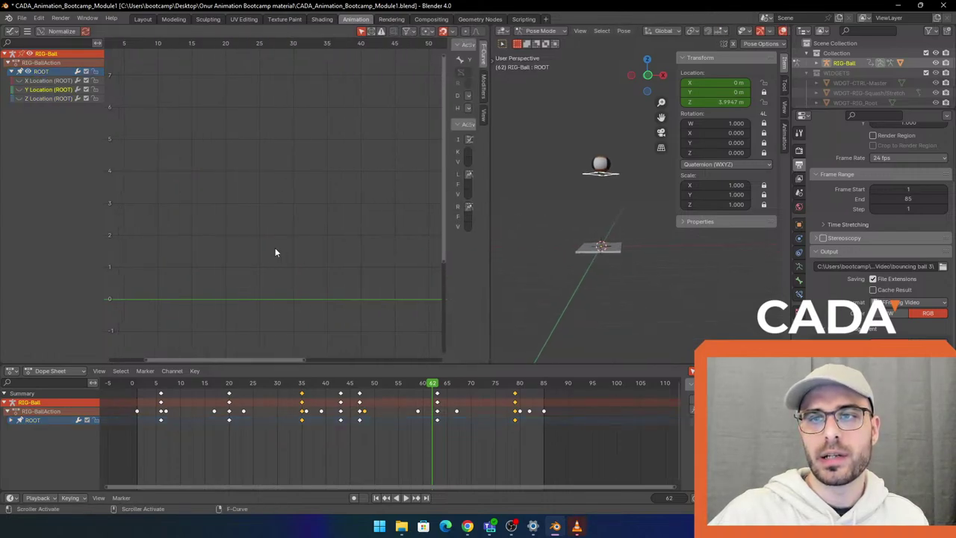
{"action": "key", "text": "Home"}
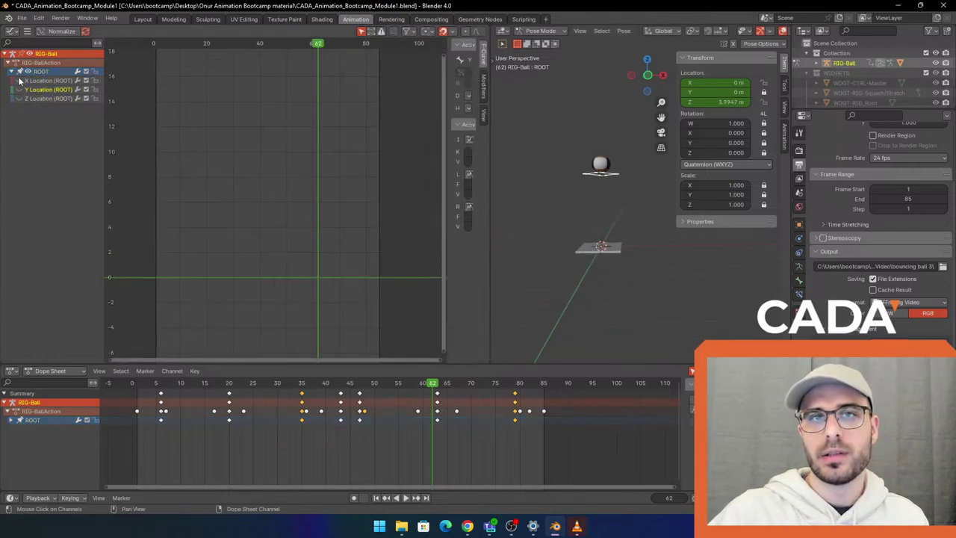
{"action": "left_click", "coordinate": [19, 80]}
{"action": "key", "text": "Home"}
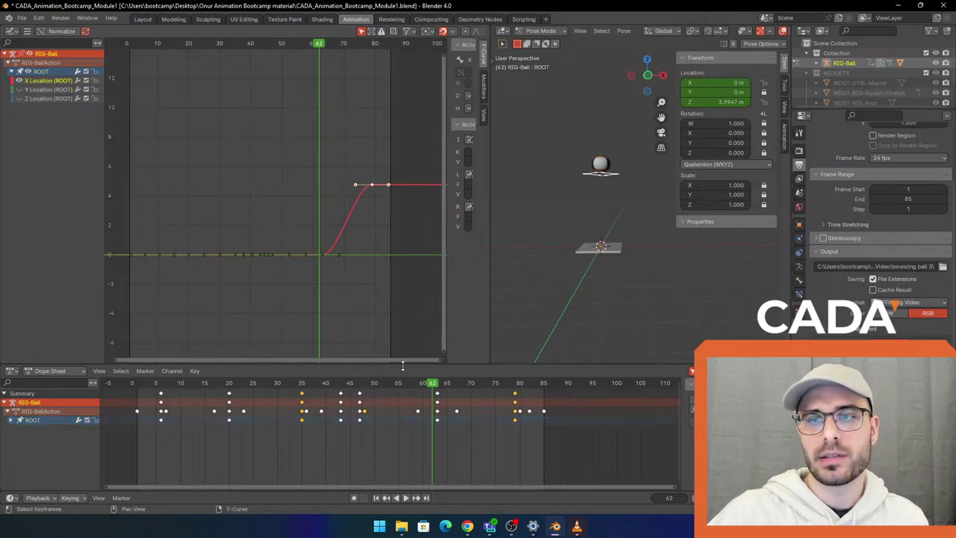
Delete the root's X Location keyframe at frame 63, between the frame 47 takeoff and the frame 79 landing
{"action": "left_click_drag", "start_coordinate": [436, 383], "coordinate": [360, 400]}
{"action": "scroll", "coordinate": [326, 260], "scroll_direction": "up", "scroll_amount": 2}
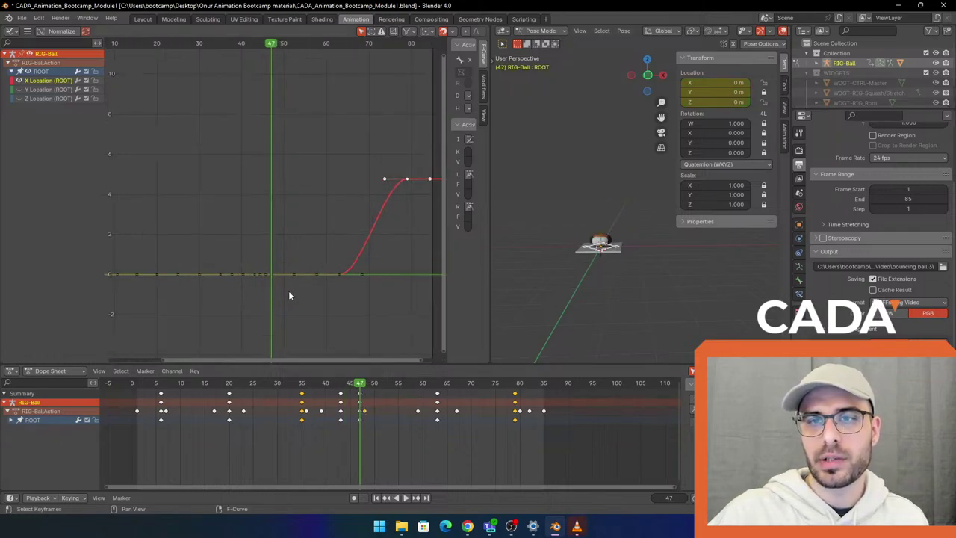
{"action": "key", "text": "space"}
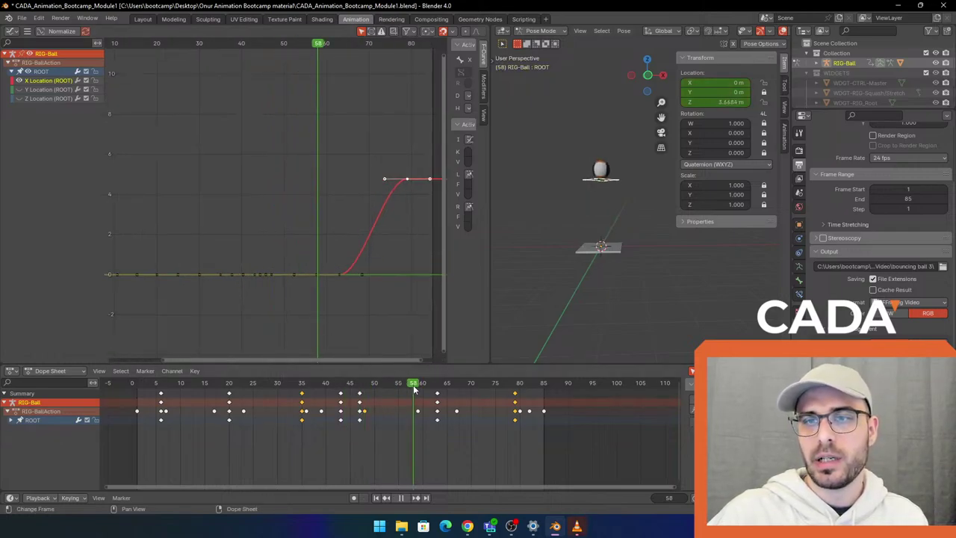
{"action": "scroll", "coordinate": [508, 313], "scroll_direction": "up", "scroll_amount": 1}
{"action": "scroll", "coordinate": [356, 276], "scroll_direction": "up", "scroll_amount": 3}
{"action": "left_click_drag", "start_coordinate": [314, 318], "coordinate": [346, 258]}
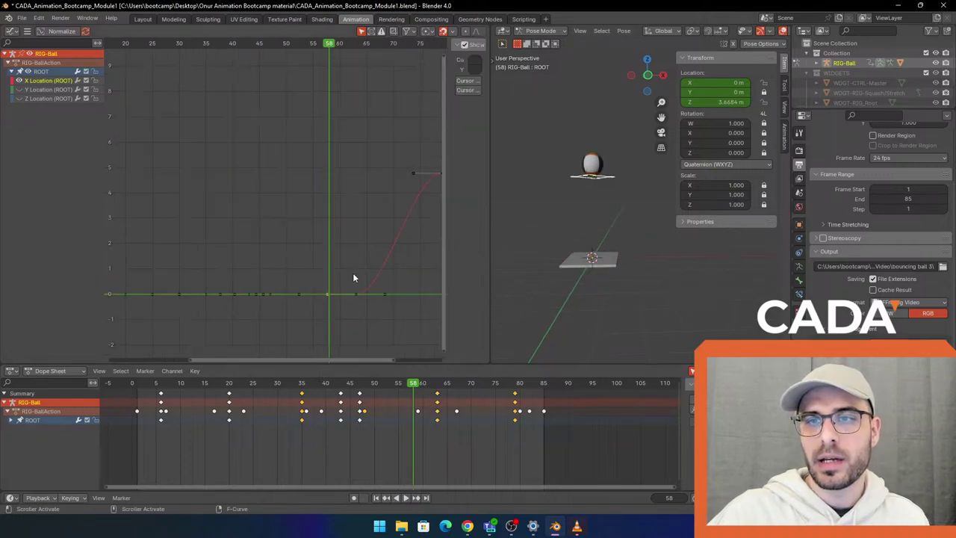
{"action": "scroll", "coordinate": [362, 287], "scroll_direction": "down", "scroll_amount": 2}
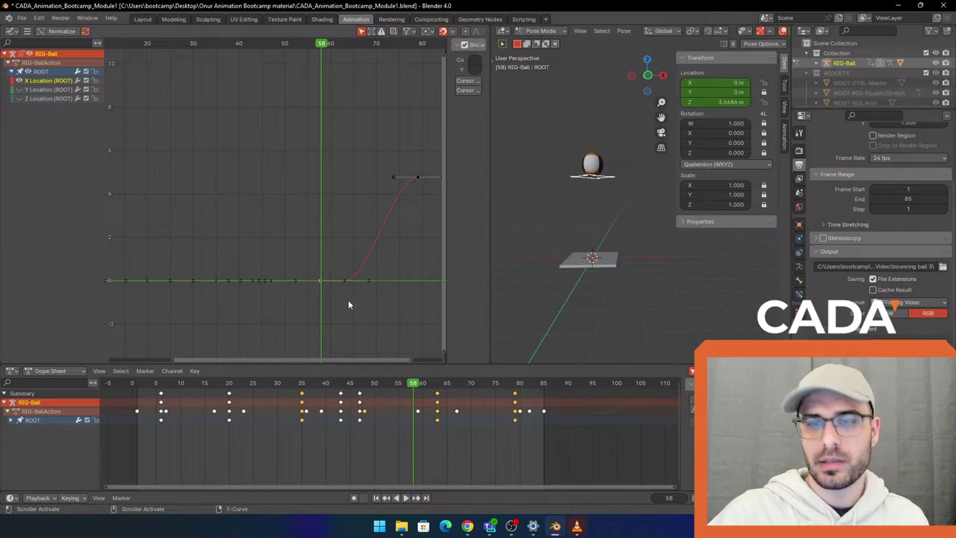
{"action": "left_click_drag", "start_coordinate": [289, 323], "coordinate": [345, 245]}
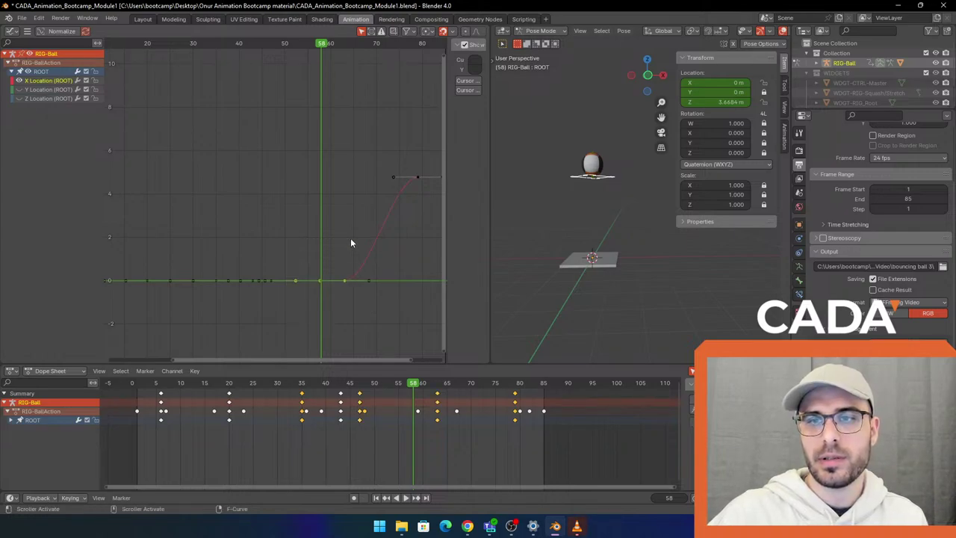
{"action": "key", "text": "Delete"}
Play the animation from the takeoff at frame 47 to check the continuous sideways travel
{"action": "left_click_drag", "start_coordinate": [298, 46], "coordinate": [271, 170]}
{"action": "key", "text": "space"}
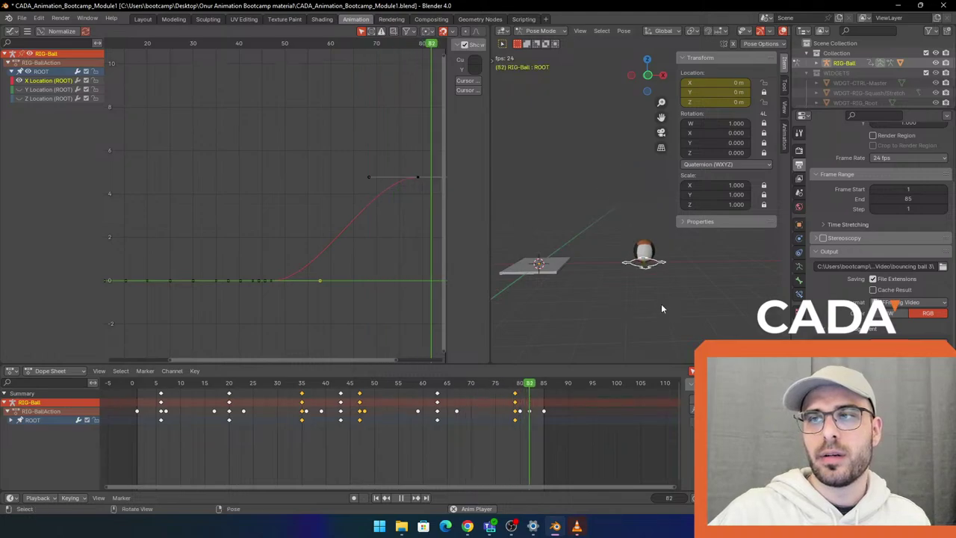
{"action": "key", "text": "space"}
Set the handles between the root's X Location keyframes at frames 47 and 79 to Vector
{"action": "left_click_drag", "start_coordinate": [281, 333], "coordinate": [381, 98]}
{"action": "key", "text": "v"}
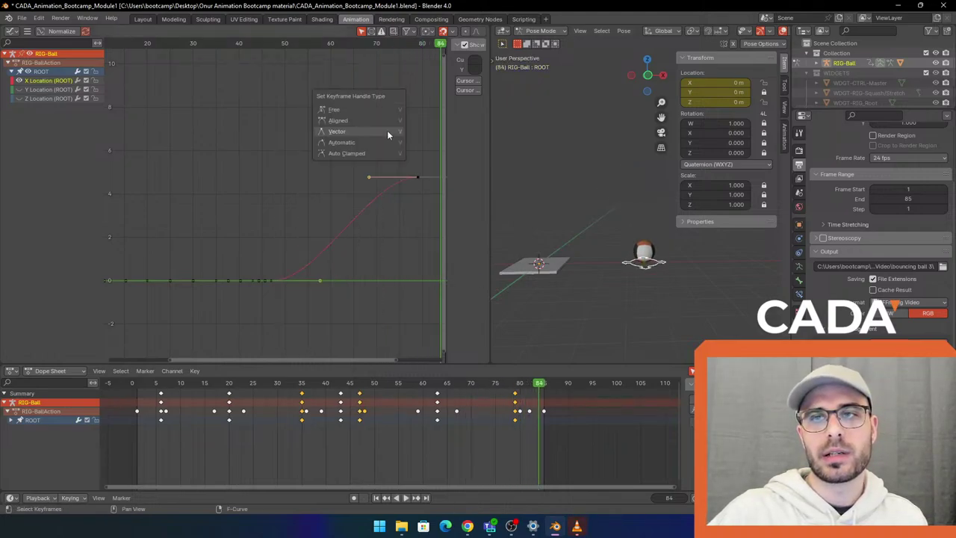
{"action": "left_click", "coordinate": [386, 130]}
Replay the animation from just before the second takeoff to review the constant-speed sideways bounce
{"action": "left_click_drag", "start_coordinate": [303, 45], "coordinate": [243, 60]}
{"action": "key", "text": "space"}
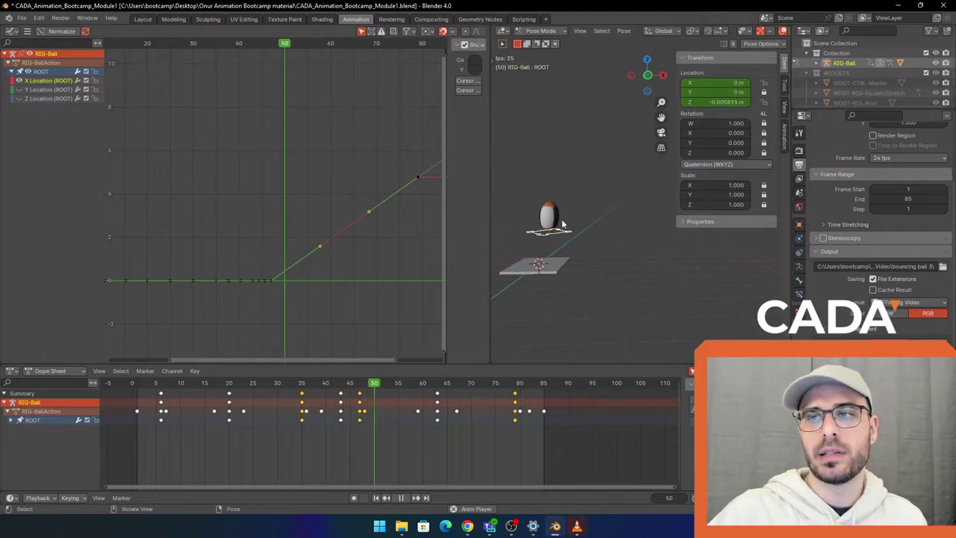
{"action": "key", "text": "space"}
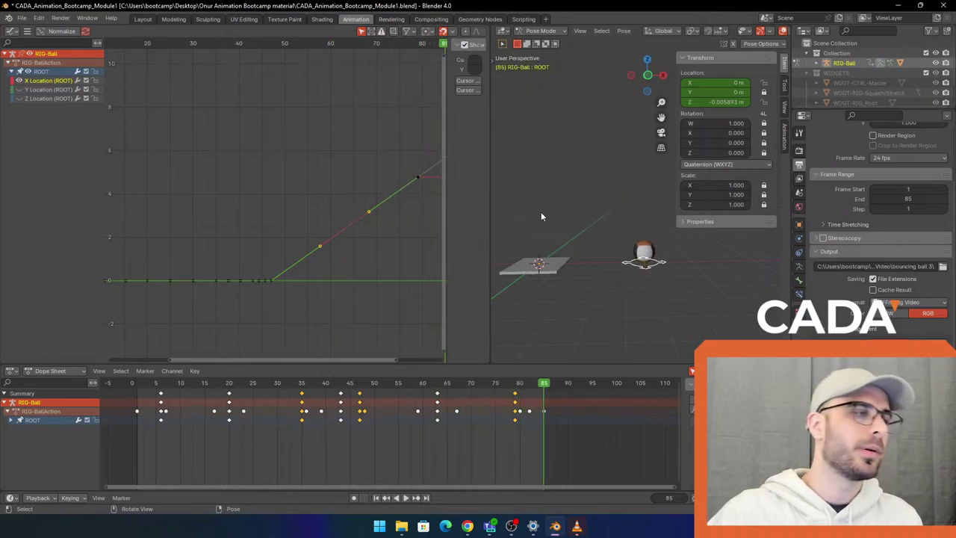
{"action": "left_click_drag", "start_coordinate": [308, 41], "coordinate": [262, 64]}
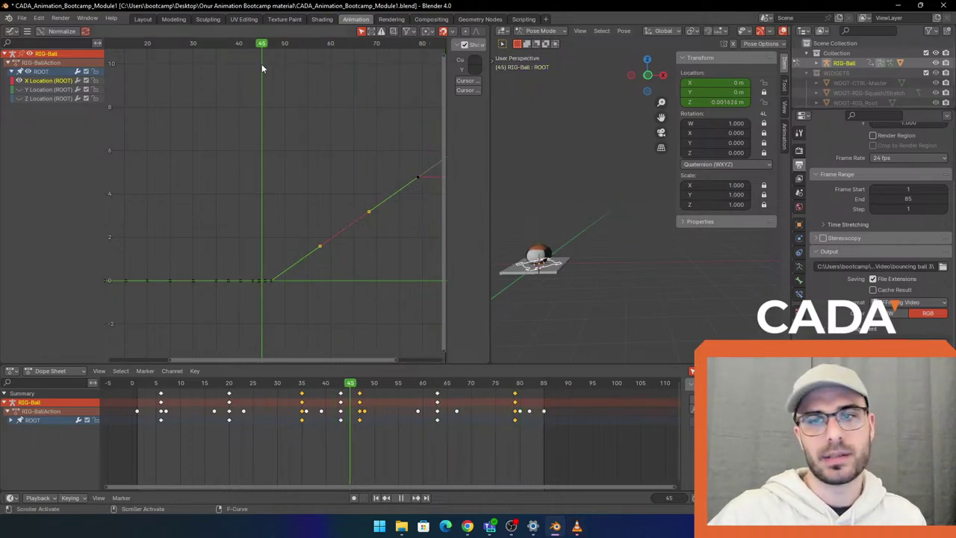
{"action": "key", "text": "space"}
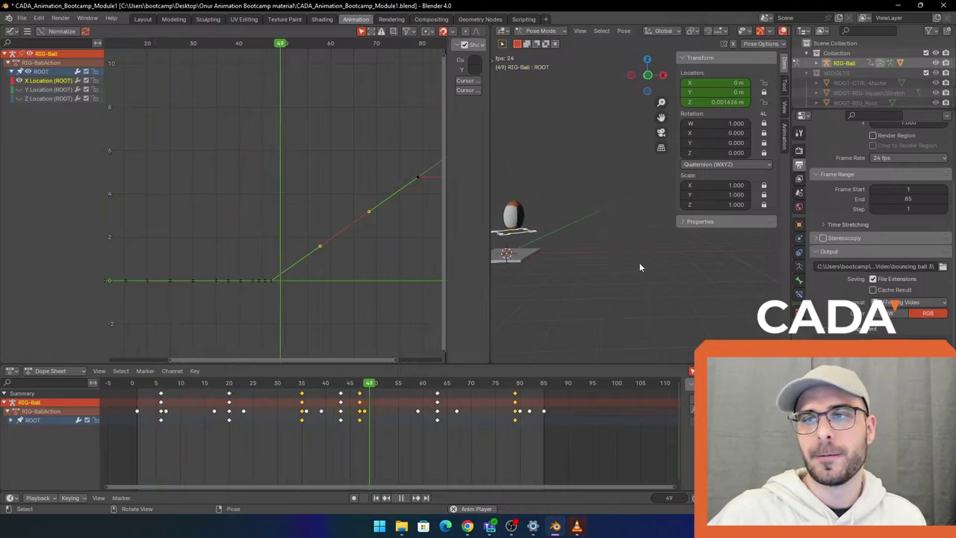
{"action": "key", "text": "space"}
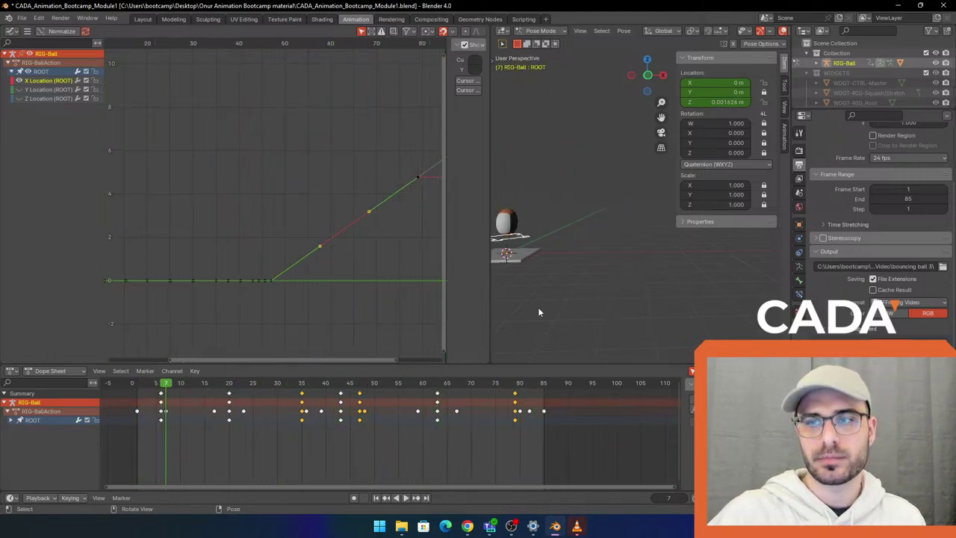
Enlarge the 3D viewport, select the top squash/stretch control, and go to the takeoff at frame 47
{"action": "left_click_drag", "start_coordinate": [489, 226], "coordinate": [442, 225]}
{"action": "scroll", "coordinate": [481, 227], "scroll_direction": "up", "scroll_amount": 2}
{"action": "middle_click_drag", "start_coordinate": [483, 227], "coordinate": [546, 220], "text": "shift"}
{"action": "left_click", "coordinate": [522, 200]}
{"action": "left_click_drag", "start_coordinate": [454, 382], "coordinate": [360, 411]}
Switch to an orthographic view along the Y axis and play the sideways bounce
{"action": "middle_click_drag", "start_coordinate": [568, 246], "coordinate": [621, 232]}
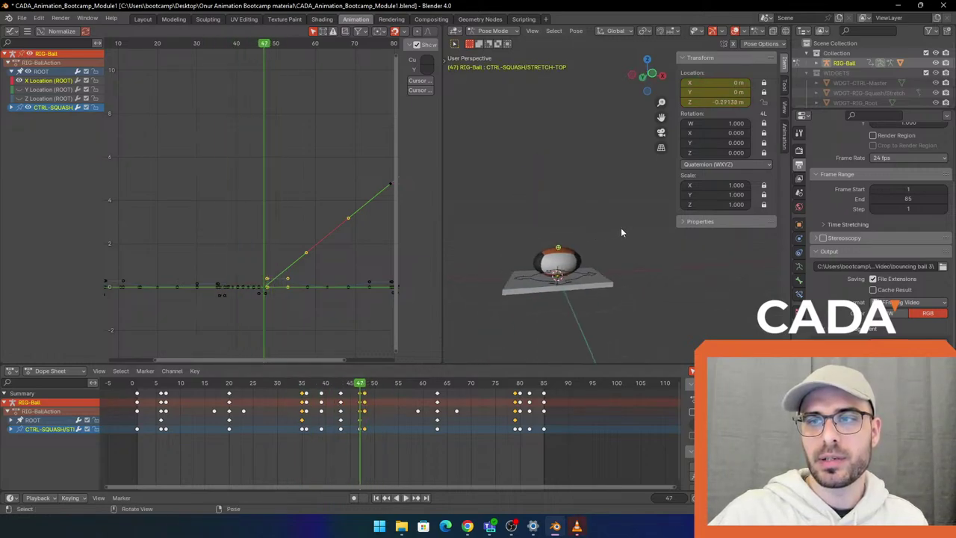
{"action": "left_click", "coordinate": [652, 74]}
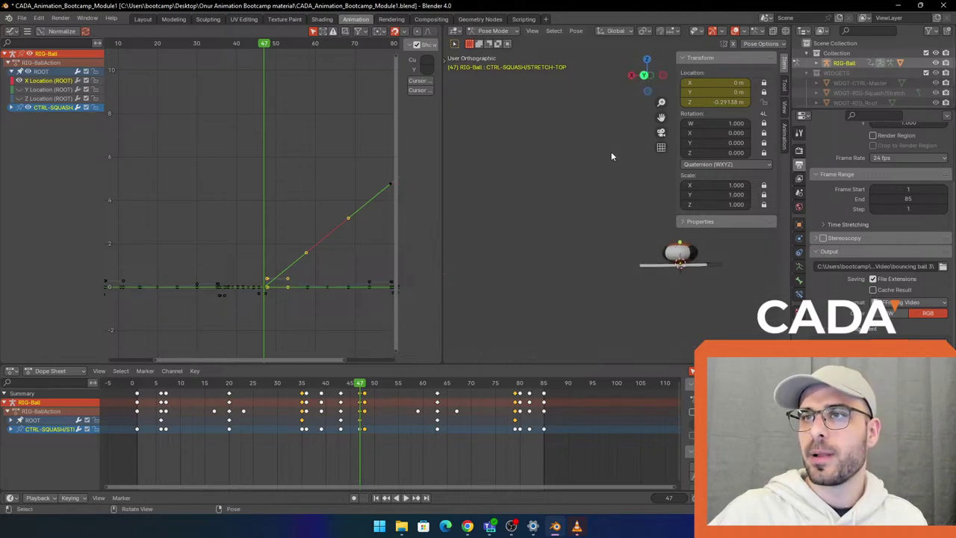
{"action": "middle_click_drag", "start_coordinate": [593, 171], "coordinate": [561, 183], "text": "shift"}
{"action": "key", "text": "space"}
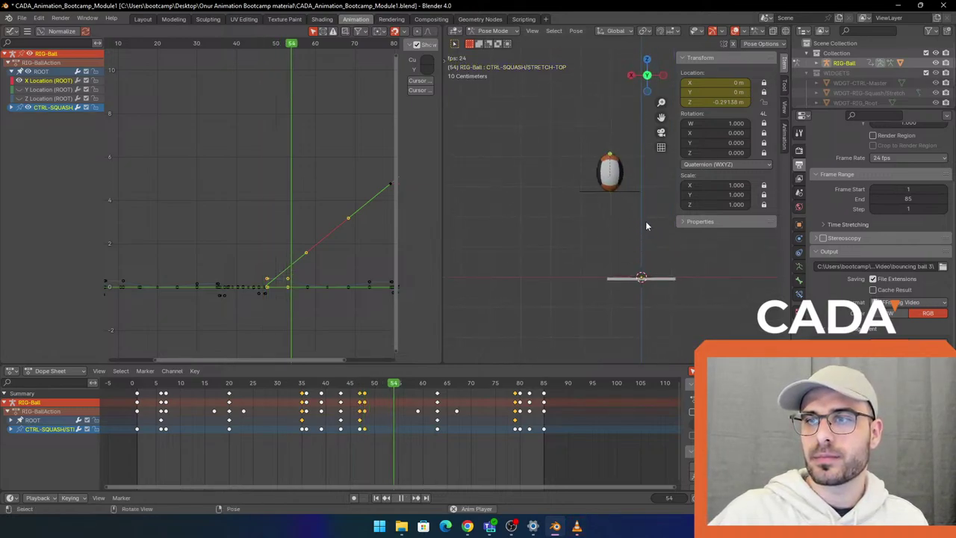
Return to the front orthographic view and step frame by frame through the second bounce's sideways flight
{"action": "key", "text": "space"}
{"action": "middle_click_drag", "start_coordinate": [587, 215], "coordinate": [665, 252]}
{"action": "left_click", "coordinate": [639, 73]}
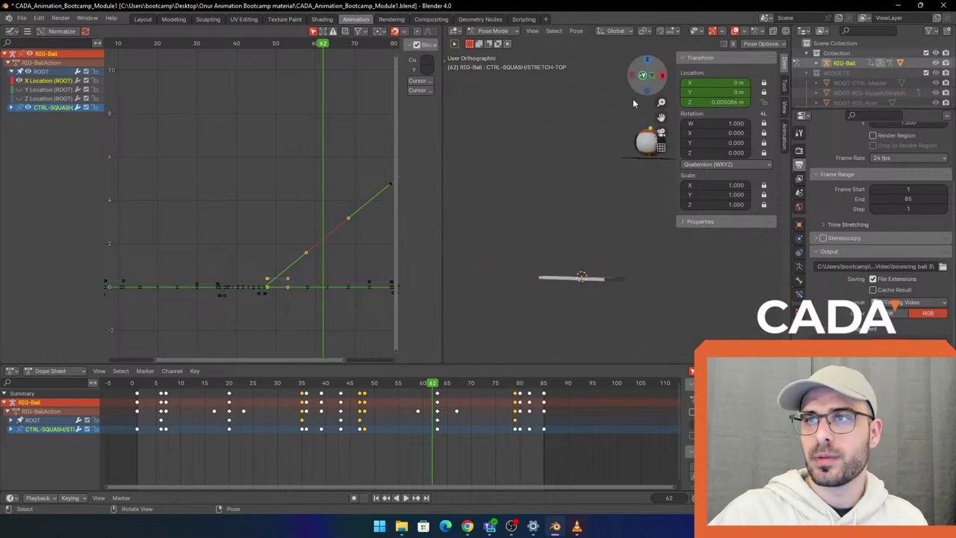
{"action": "key", "text": "Right"}
{"action": "key", "text": "Right"}
{"action": "key", "text": "Right"}
{"action": "key", "text": "Right"}
{"action": "key", "text": "Right"}
{"action": "key", "text": "Right"}
{"action": "key", "text": "Right"}
{"action": "key", "text": "Right"}
Replay the sideways bounce in front view from just before the second takeoff
{"action": "left_click_drag", "start_coordinate": [480, 386], "coordinate": [355, 385]}
{"action": "key", "text": "space"}
{"action": "key", "text": "space"}
At frame 47, lean the squashed ball by moving the top squash/stretch control to X 0.10325 m, Z -0.24549 m, and keyframe it
{"action": "middle_click_drag", "start_coordinate": [589, 249], "coordinate": [543, 262], "text": "shift"}
{"action": "left_click_drag", "start_coordinate": [407, 385], "coordinate": [363, 413]}
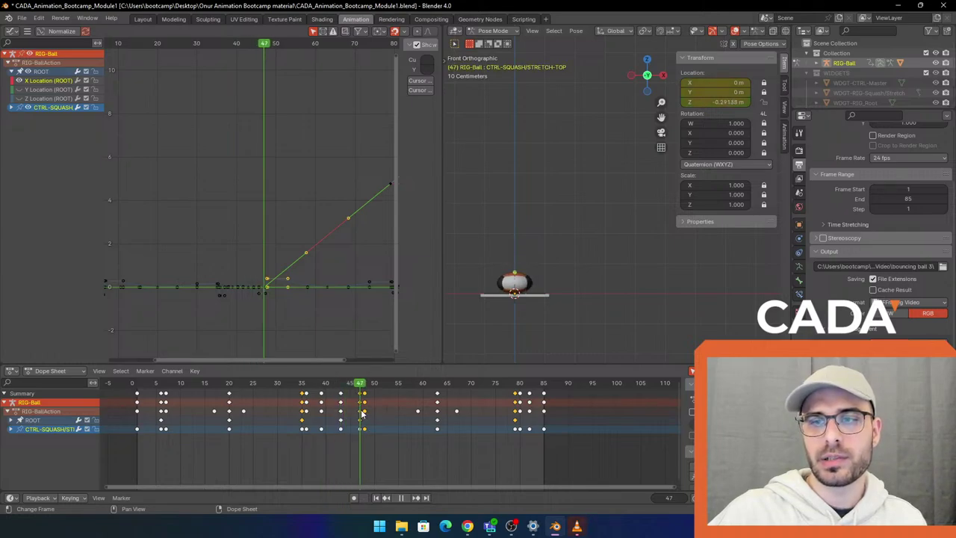
{"action": "scroll", "coordinate": [515, 263], "scroll_direction": "up", "scroll_amount": 2}
{"action": "key", "text": "g"}
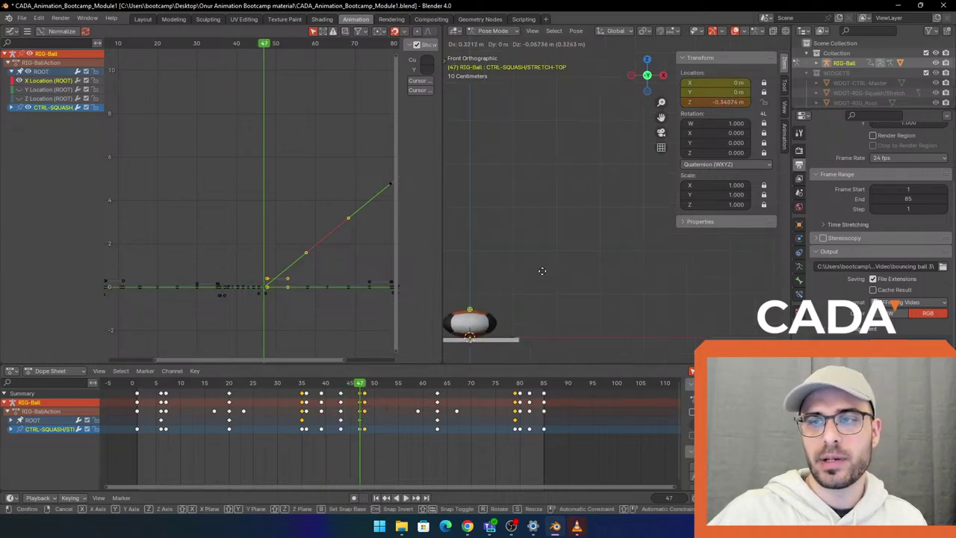
{"action": "right_click", "coordinate": [542, 271]}
{"action": "middle_click_drag", "start_coordinate": [638, 198], "coordinate": [680, 169], "text": "shift"}
{"action": "key", "text": "g"}
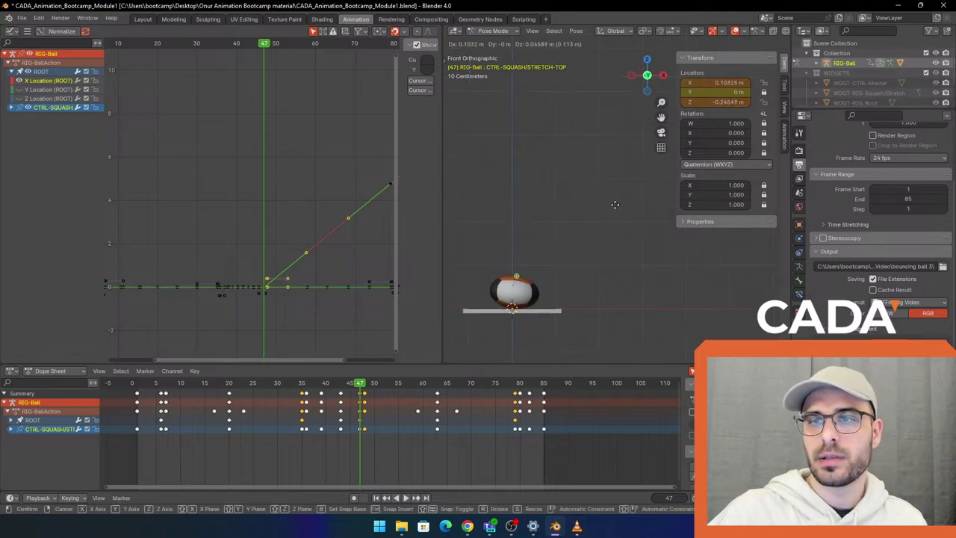
{"action": "left_click", "coordinate": [614, 203]}
{"action": "key", "text": "i"}
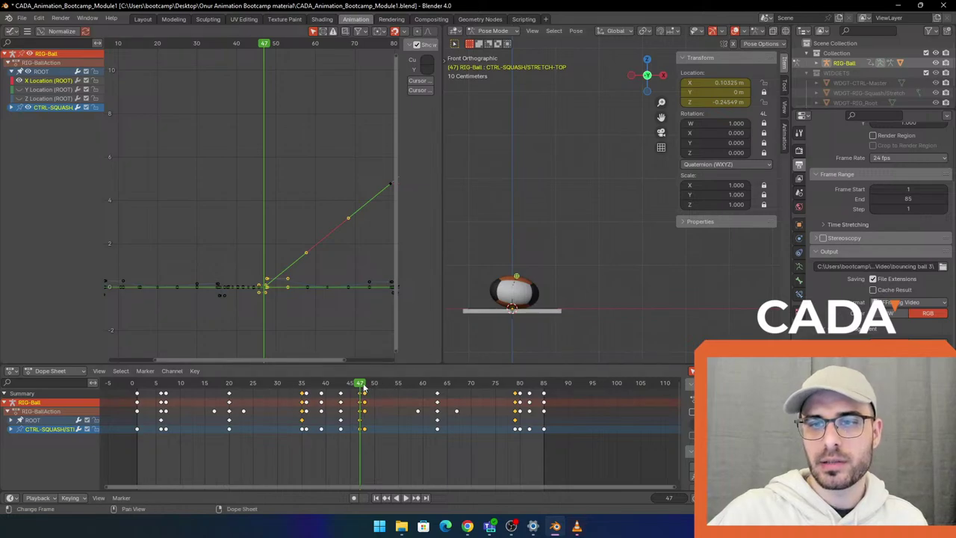
At frame 48, tilt the stretched ball by moving the top control to X 0.24091 m, Z 0.47951 m, and keyframe it
{"action": "left_click", "coordinate": [363, 384]}
{"action": "key", "text": "g"}
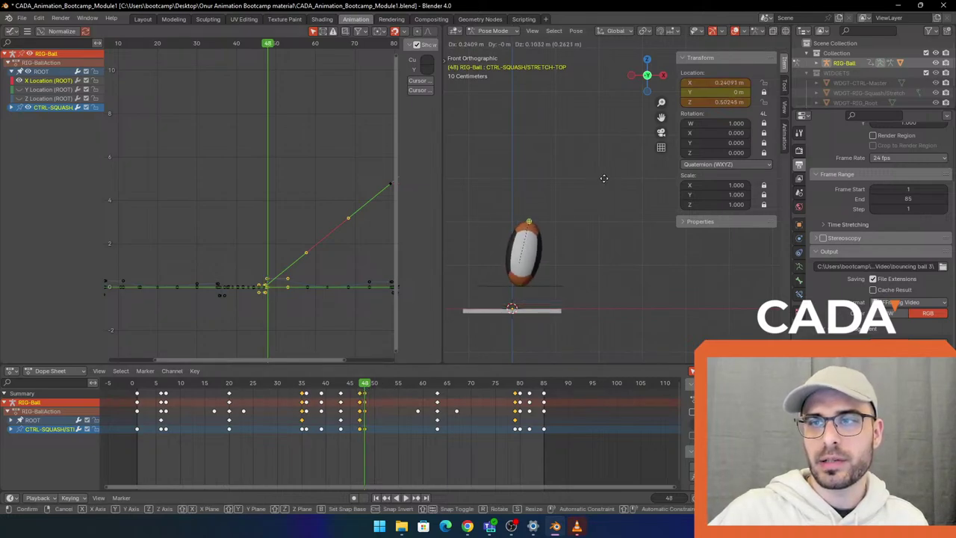
{"action": "left_click", "coordinate": [603, 179]}
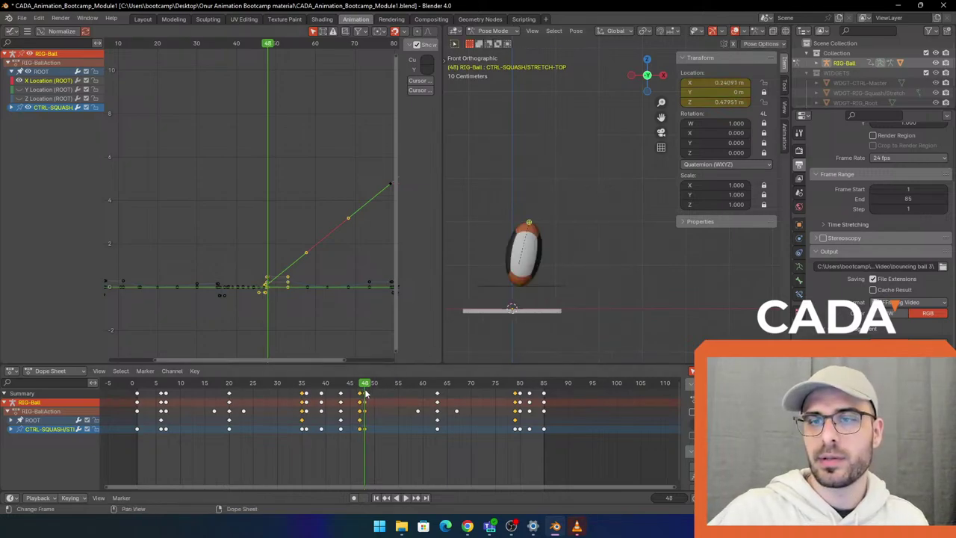
At frame 79, lean the top control back against the travel to X -0.22944 m, Z 0.2713 m, and keyframe it
{"action": "left_click_drag", "start_coordinate": [366, 392], "coordinate": [515, 394]}
{"action": "key", "text": "ctrl+z"}
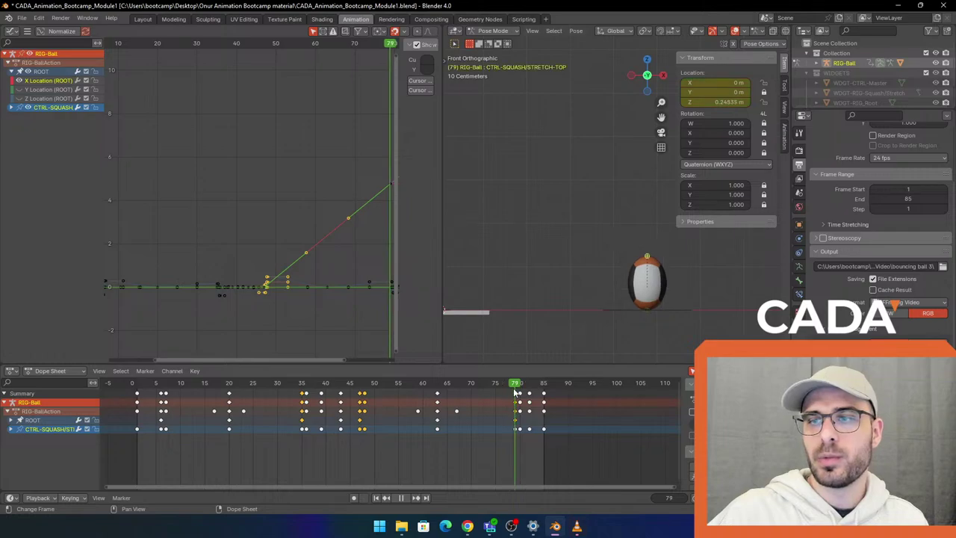
{"action": "key", "text": "g"}
{"action": "left_click", "coordinate": [654, 245]}
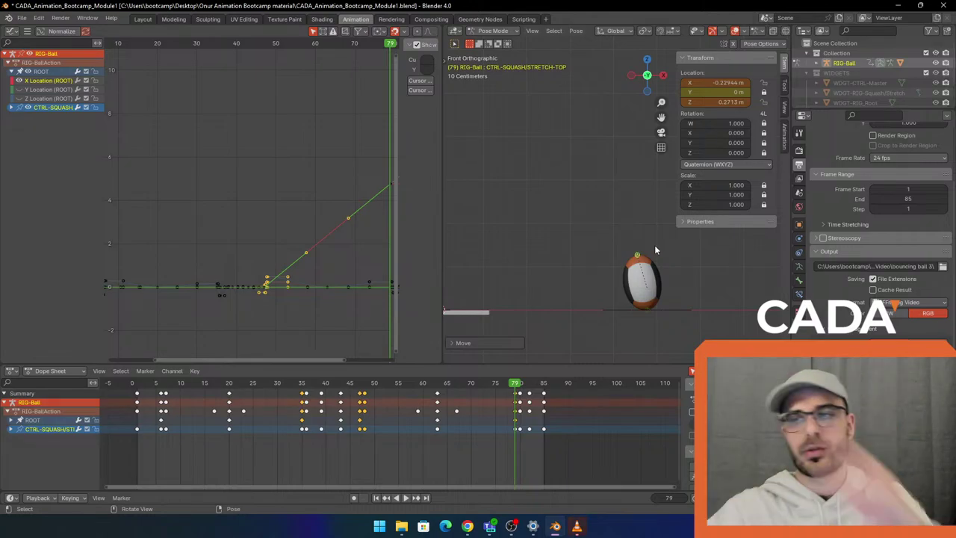
{"action": "key", "text": "i"}
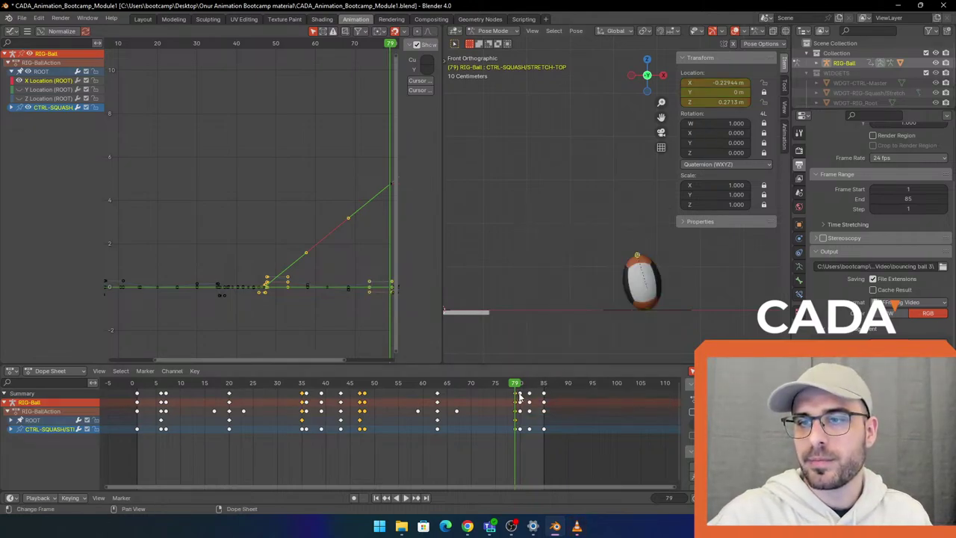
Play the animation from frame 41 to review the tilted squash and stretch
{"action": "left_click_drag", "start_coordinate": [516, 393], "coordinate": [336, 392]}
{"action": "key", "text": "ctrl+z"}
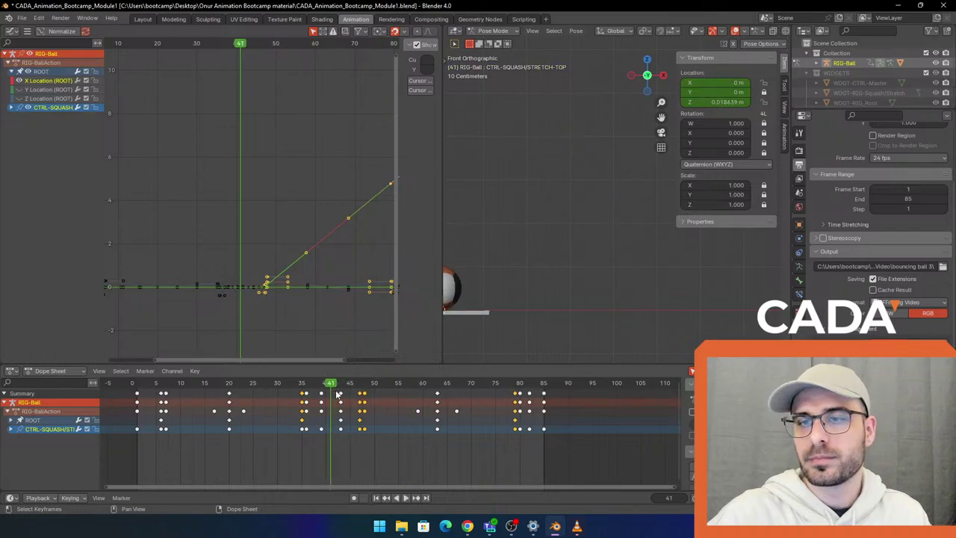
{"action": "key", "text": "space"}
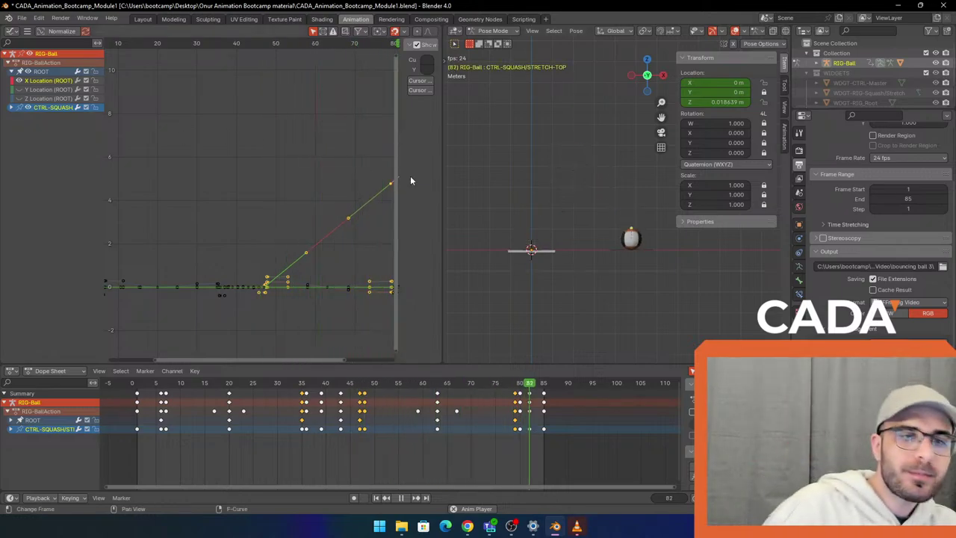
Widen the 3D viewport, orbit to a perspective view, and play the animation from frame 2
{"action": "left_click_drag", "start_coordinate": [445, 229], "coordinate": [303, 228]}
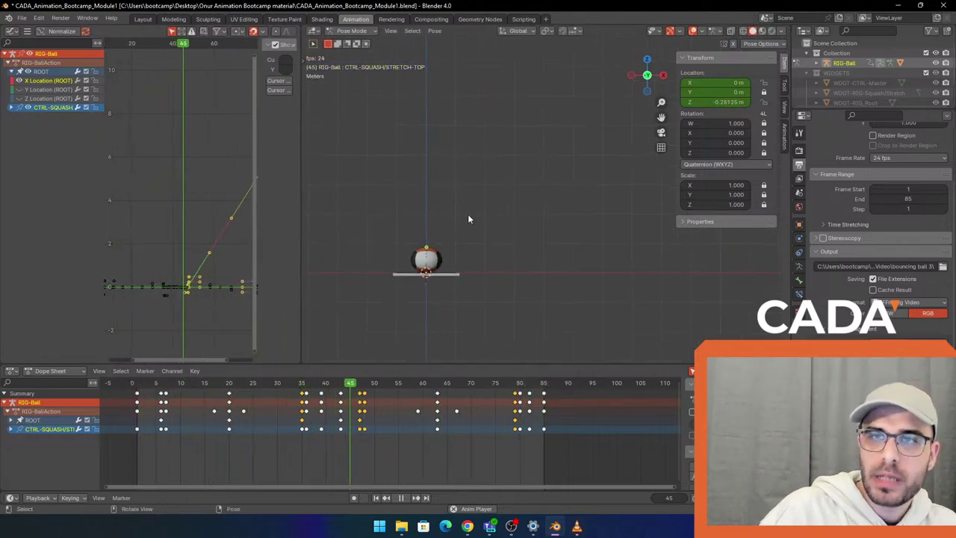
{"action": "middle_click_drag", "start_coordinate": [468, 214], "coordinate": [510, 228]}
{"action": "left_click", "coordinate": [139, 382]}
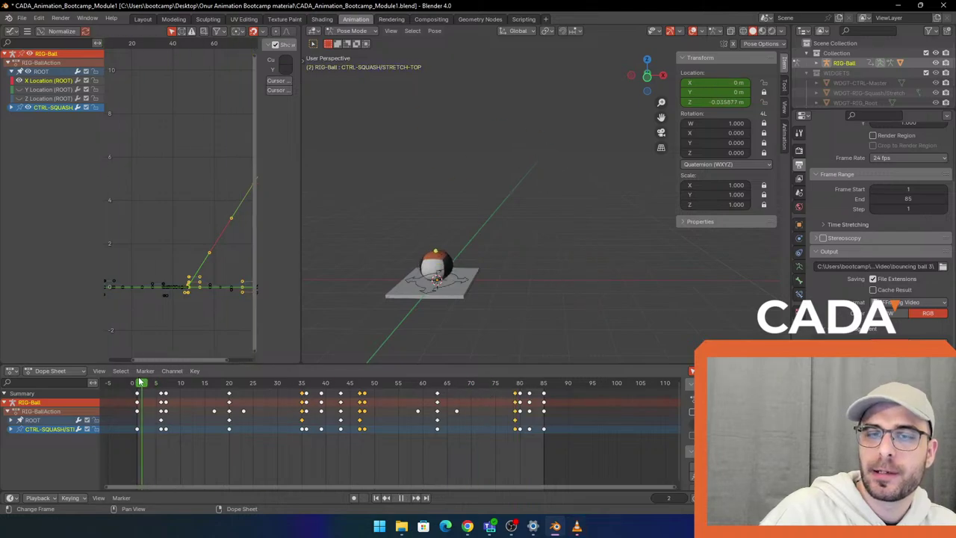
{"action": "key", "text": "space"}
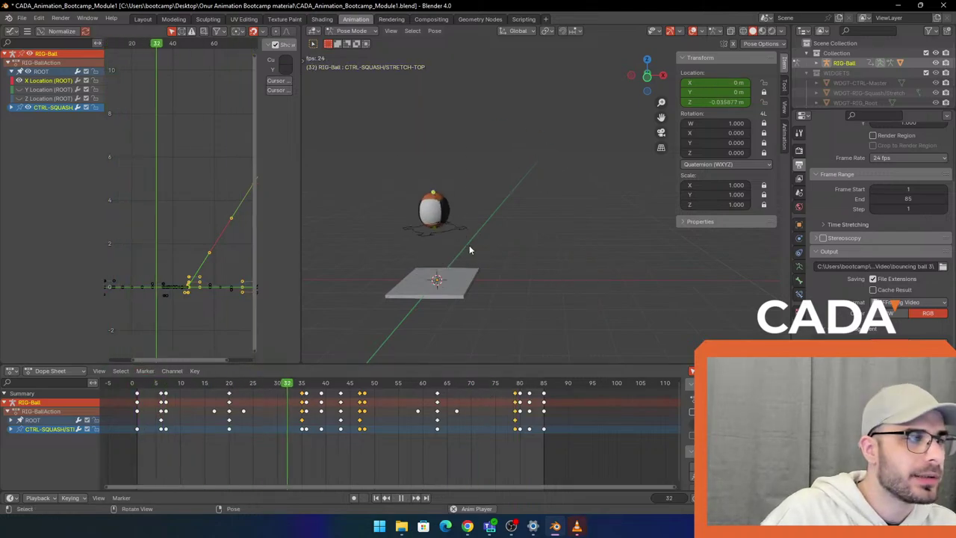
Switch to VLC media player to check the rendered video 0001-0043.mp4, and close the player
{"action": "left_click", "coordinate": [576, 526]}
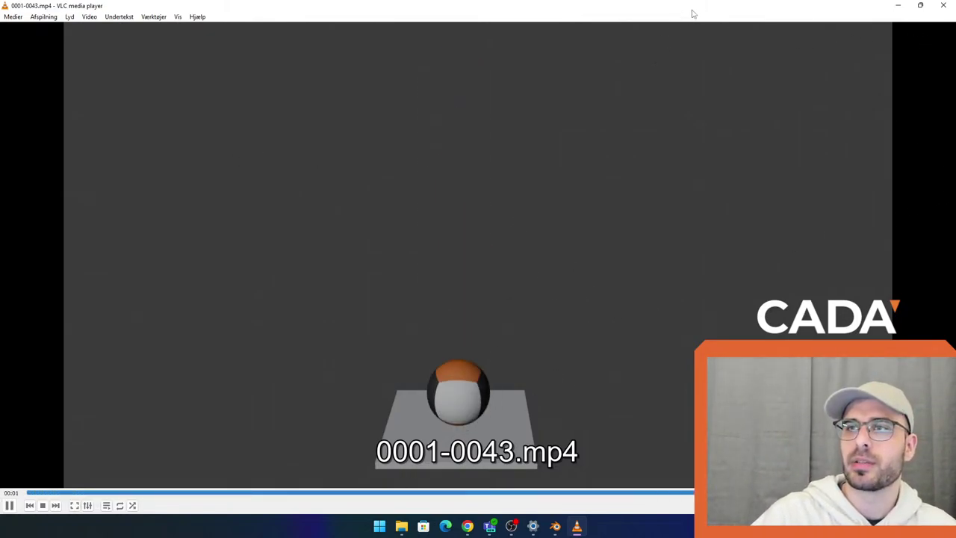
{"action": "left_click_drag", "start_coordinate": [692, 10], "coordinate": [672, 101]}
{"action": "left_click", "coordinate": [815, 90]}
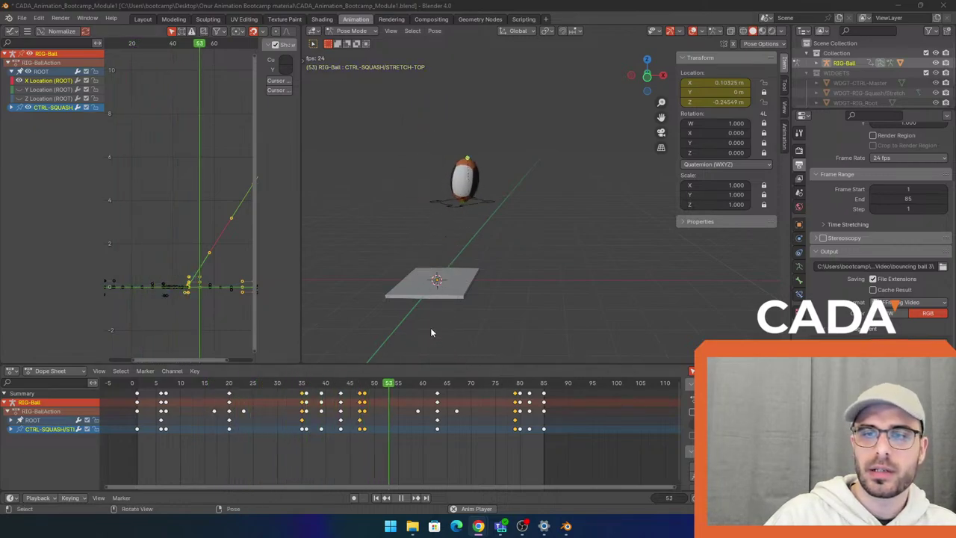
Orbit the perspective view slightly and review the ball's motion up to frame 33
{"action": "middle_click_drag", "start_coordinate": [472, 299], "coordinate": [487, 302]}
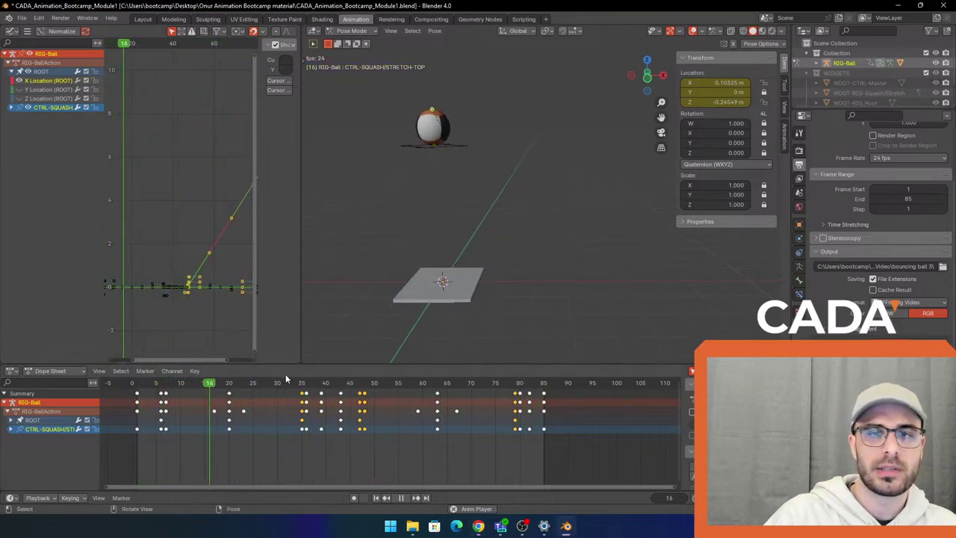
{"action": "key", "text": "space"}
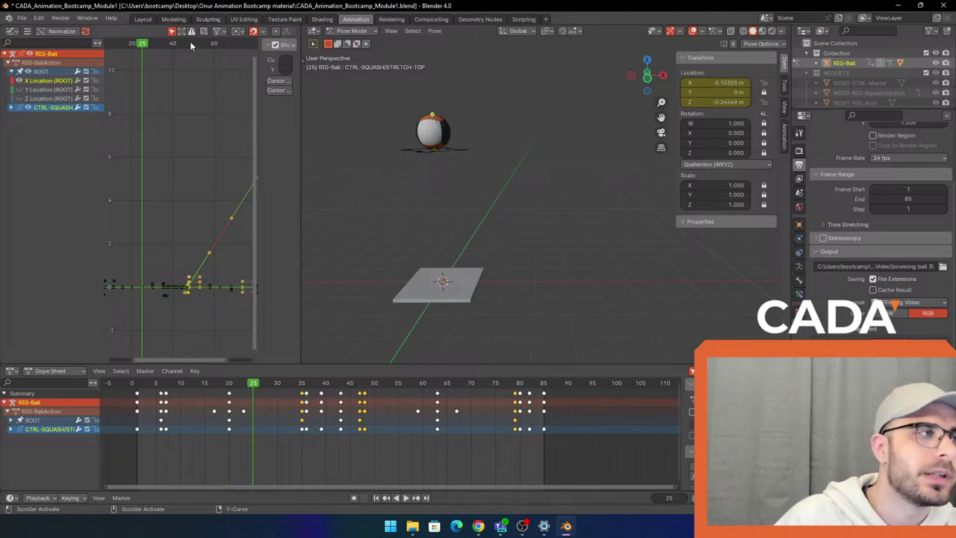
{"action": "key", "text": "space"}
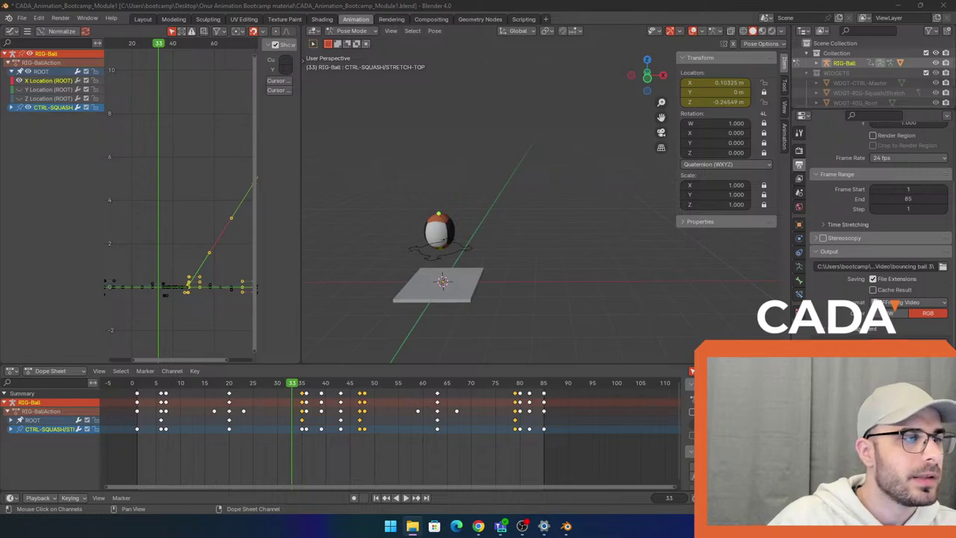
{"action": "key", "text": "alt+Tab"}
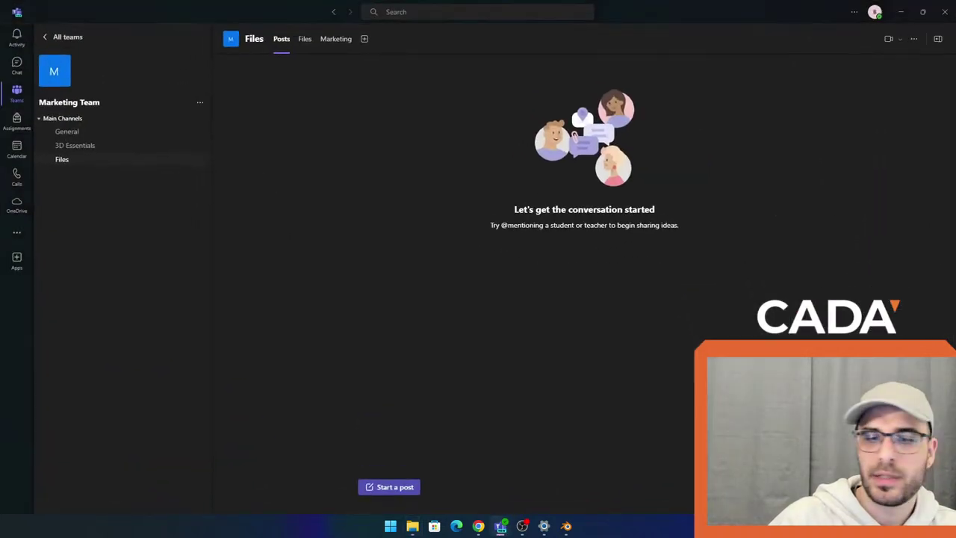
{"action": "left_click_drag", "start_coordinate": [735, 4], "coordinate": [0, 45]}
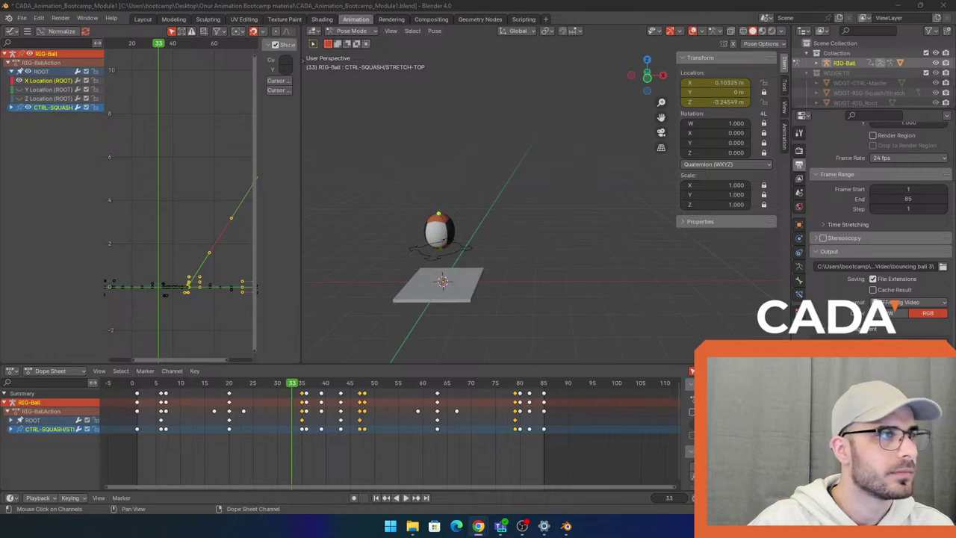
Switch to Discord's creative-showoff channel in Chrome and look at the shared character animation and the newest posts
{"action": "left_click_drag", "start_coordinate": [0, 247], "coordinate": [502, 2]}
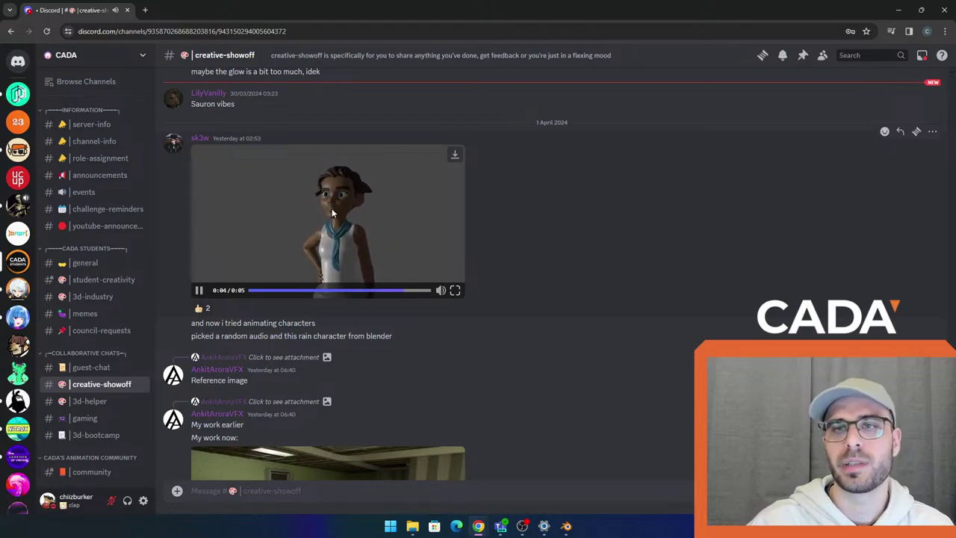
{"action": "left_click", "coordinate": [257, 233]}
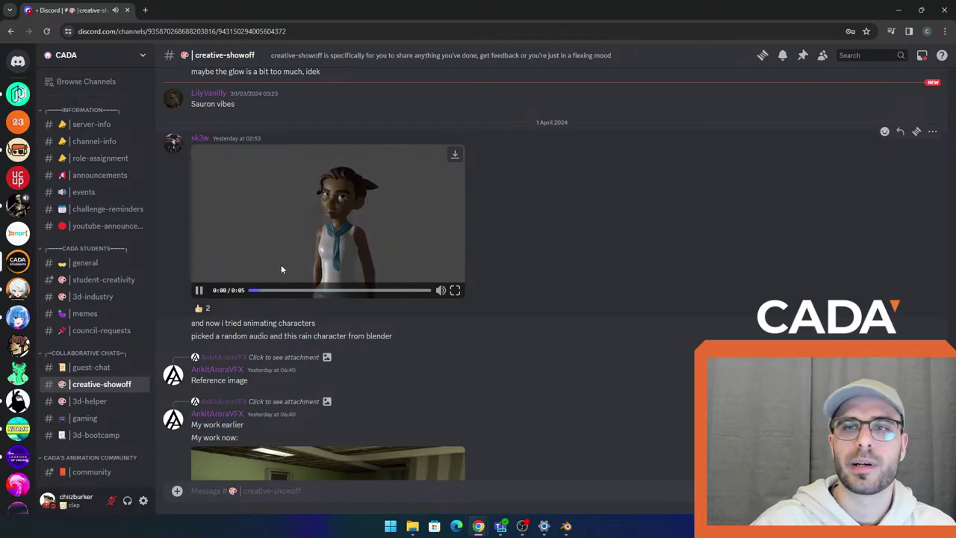
{"action": "scroll", "coordinate": [381, 231], "scroll_direction": "up", "scroll_amount": 1}
{"action": "scroll", "coordinate": [281, 226], "scroll_direction": "down", "scroll_amount": 3}
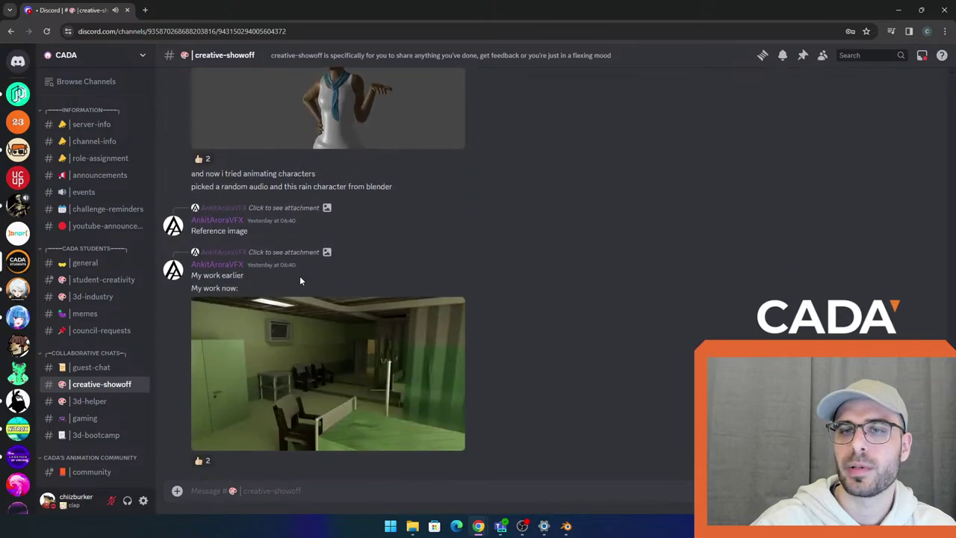
{"action": "scroll", "coordinate": [353, 293], "scroll_direction": "up", "scroll_amount": 1}
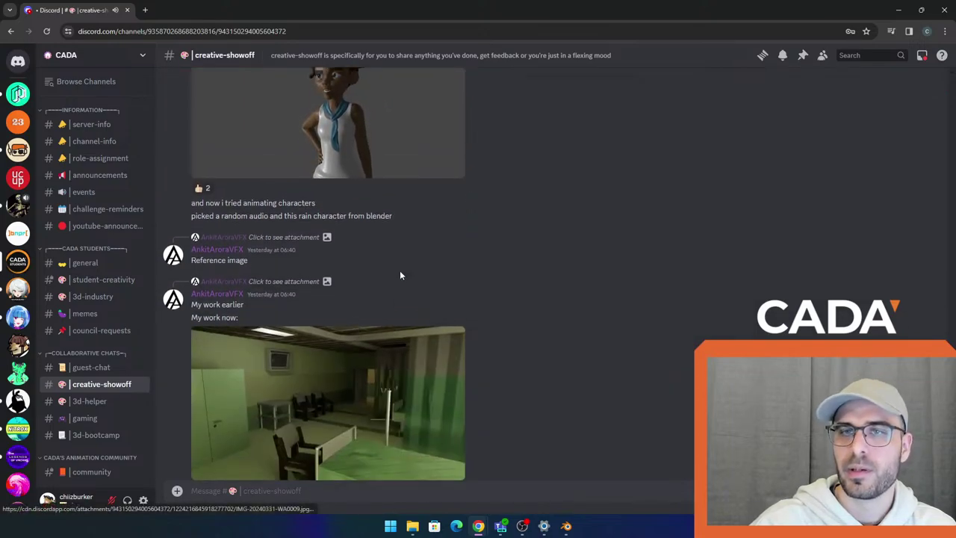
{"action": "scroll", "coordinate": [358, 253], "scroll_direction": "up", "scroll_amount": 2}
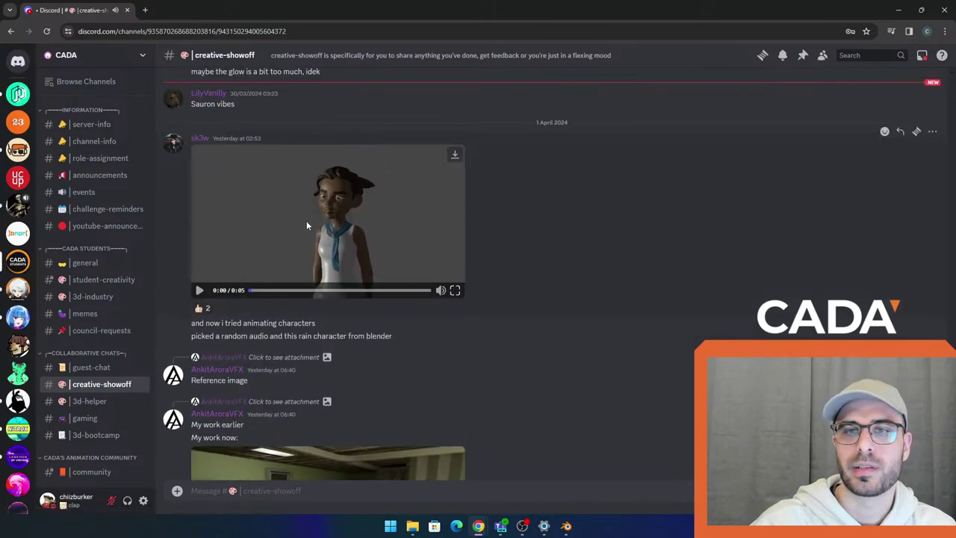
Browse the older posts in the creative-showoff channel to look through the community's shared 3D work
{"action": "scroll", "coordinate": [361, 254], "scroll_direction": "up", "scroll_amount": 5}
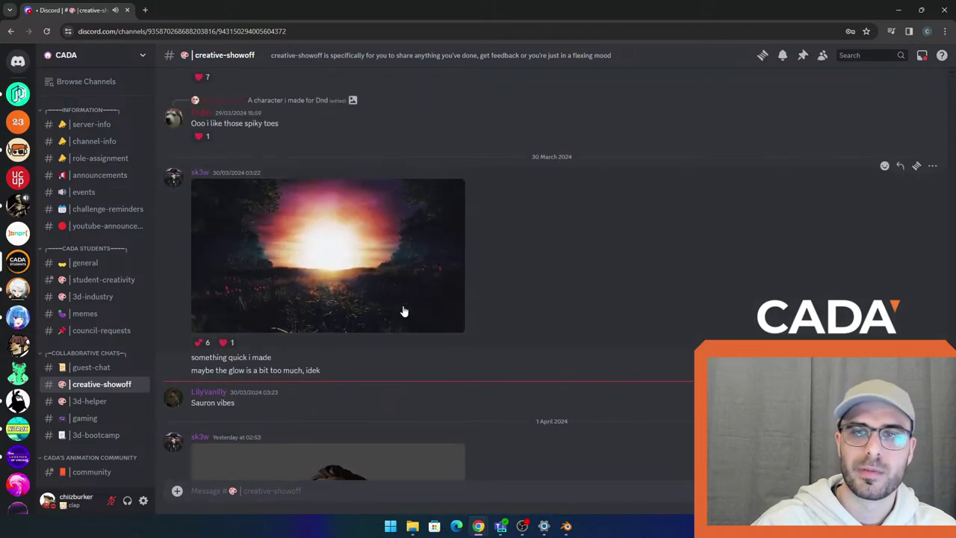
{"action": "scroll", "coordinate": [402, 306], "scroll_direction": "up", "scroll_amount": 8}
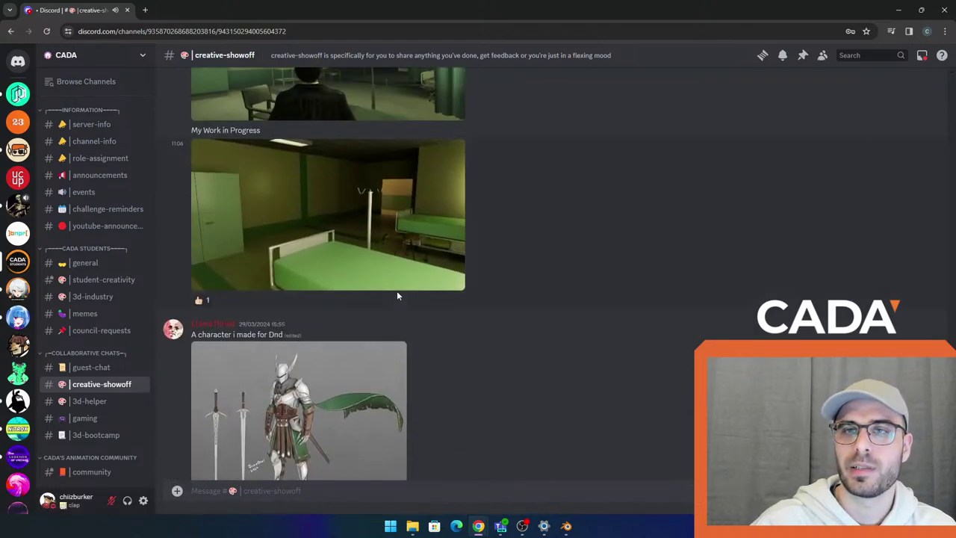
{"action": "scroll", "coordinate": [398, 296], "scroll_direction": "up", "scroll_amount": 3}
{"action": "scroll", "coordinate": [461, 273], "scroll_direction": "up", "scroll_amount": 4}
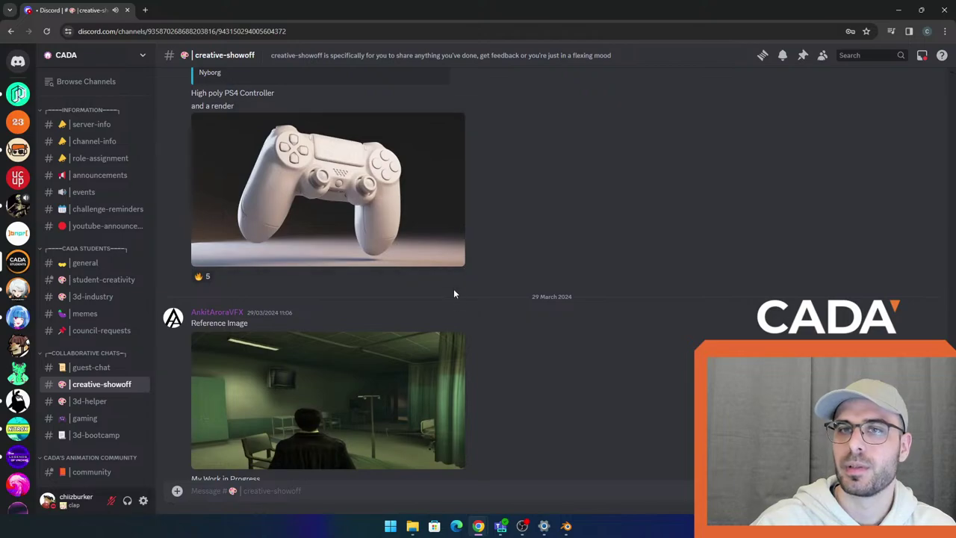
{"action": "scroll", "coordinate": [463, 295], "scroll_direction": "up", "scroll_amount": 6}
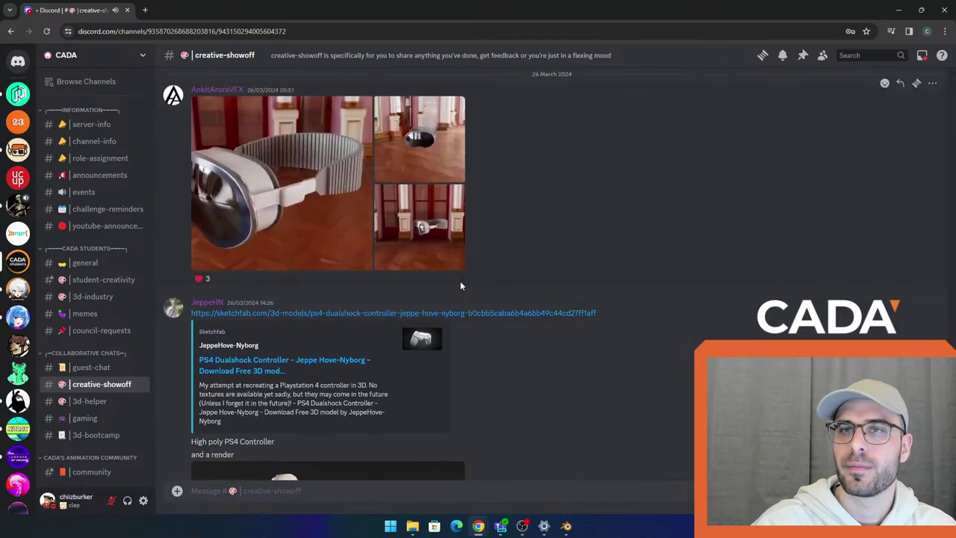
{"action": "scroll", "coordinate": [460, 284], "scroll_direction": "up", "scroll_amount": 6}
{"action": "scroll", "coordinate": [460, 281], "scroll_direction": "down", "scroll_amount": 15}
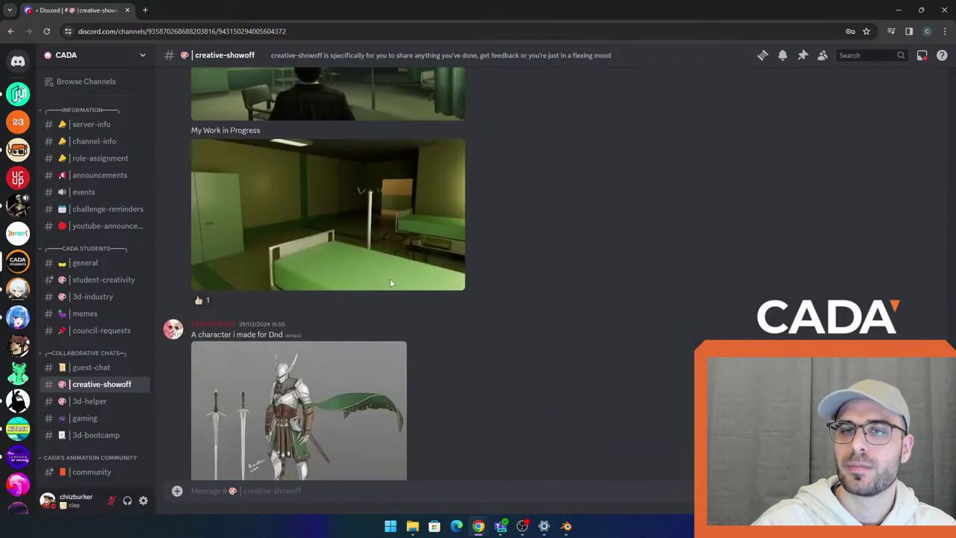
{"action": "scroll", "coordinate": [389, 283], "scroll_direction": "up", "scroll_amount": 3}
Enlarge the reference image in the 29 March 2024 post, close it, and browse back towards the newest posts
{"action": "left_click", "coordinate": [333, 216]}
{"action": "left_click", "coordinate": [179, 178]}
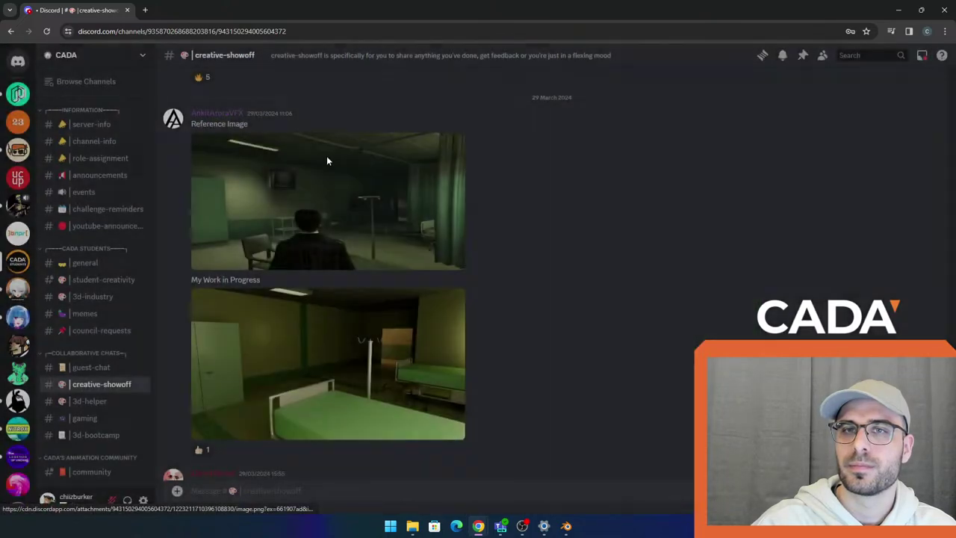
{"action": "scroll", "coordinate": [328, 202], "scroll_direction": "up", "scroll_amount": 3}
{"action": "scroll", "coordinate": [591, 293], "scroll_direction": "down", "scroll_amount": 15}
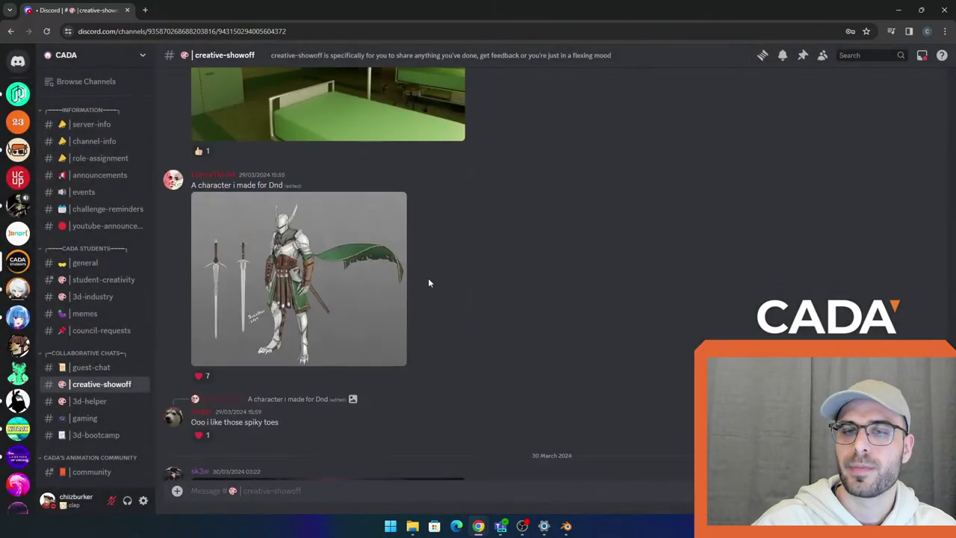
{"action": "scroll", "coordinate": [381, 289], "scroll_direction": "up", "scroll_amount": 3}
Play the shared character animation again, look at the latest post, and clear the browser away to return to Blender
{"action": "left_click", "coordinate": [321, 345]}
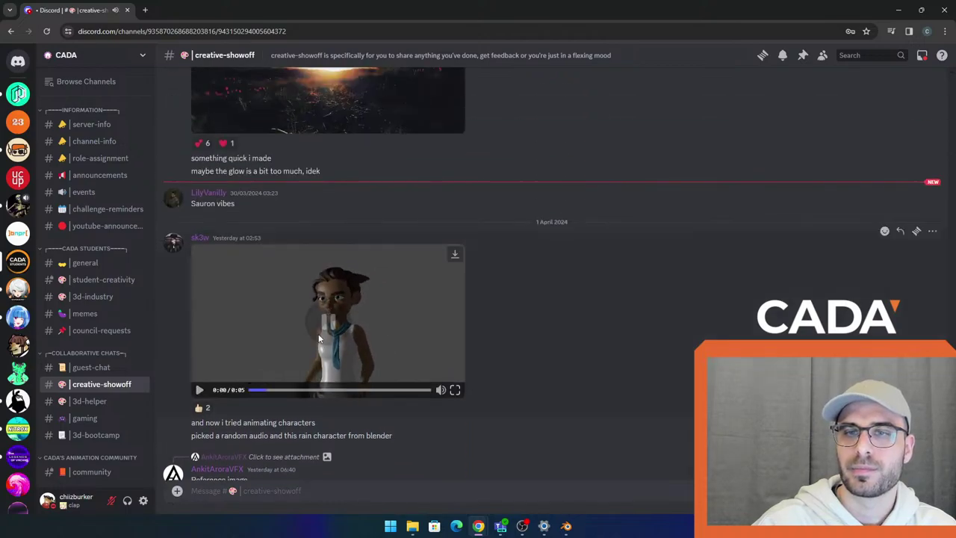
{"action": "scroll", "coordinate": [365, 336], "scroll_direction": "down", "scroll_amount": 3}
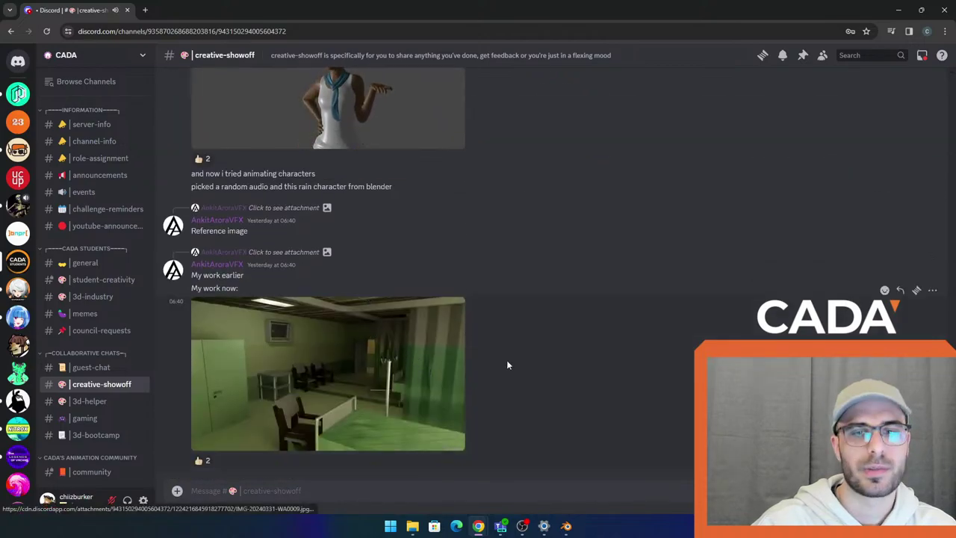
{"action": "left_click_drag", "start_coordinate": [295, 15], "coordinate": [0, 172]}
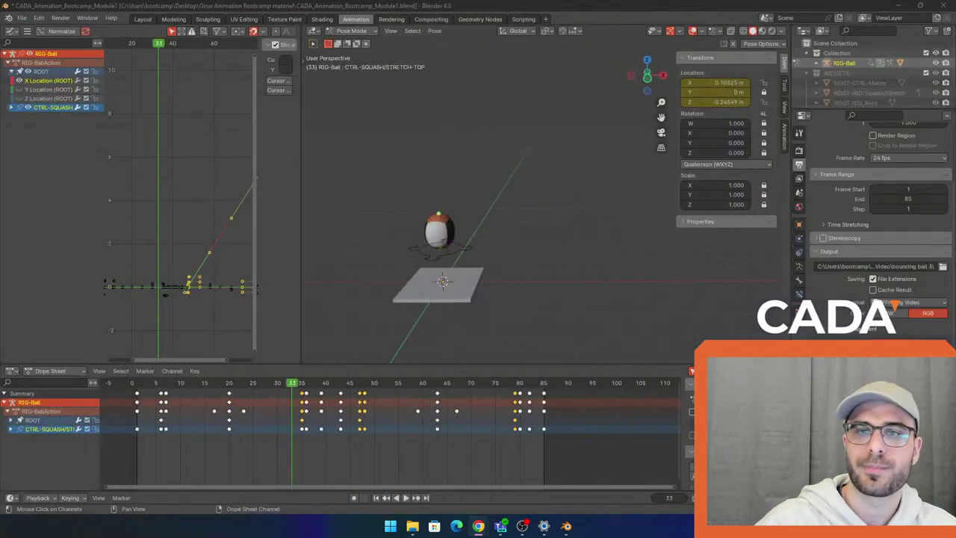